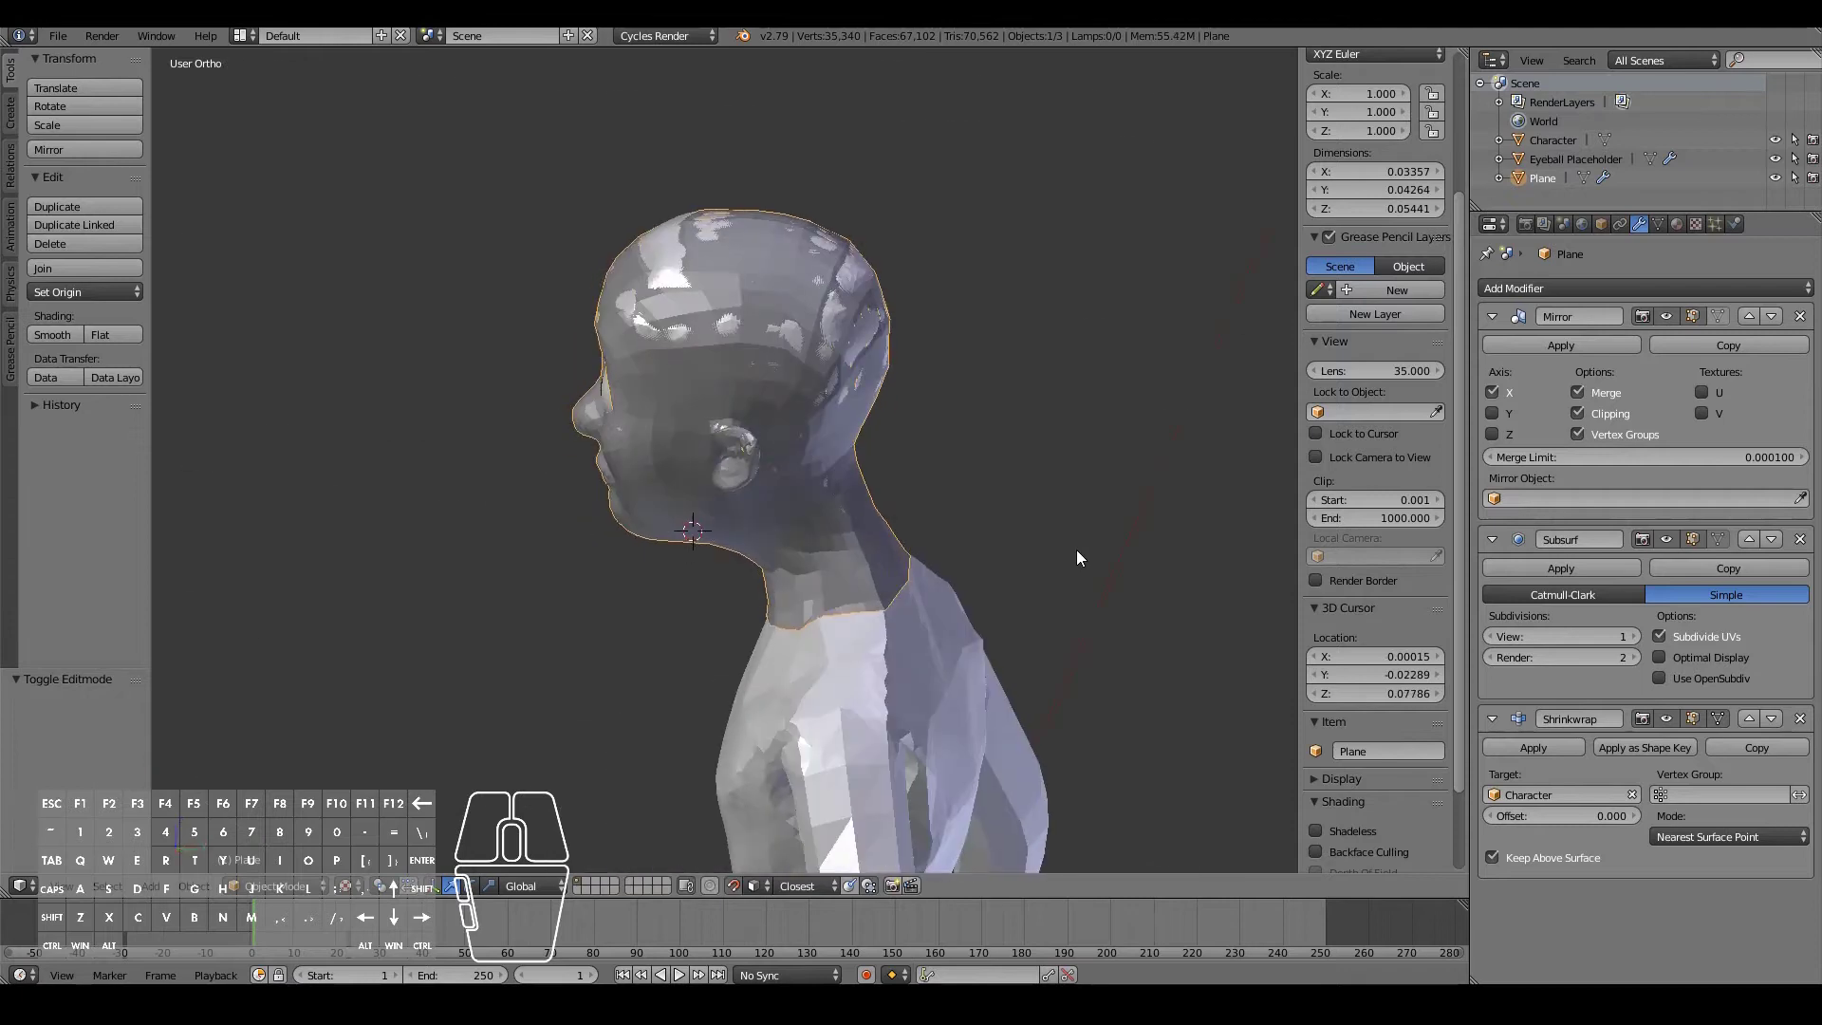
- Examine the head mesh and the uncovered torso, arms and legs of the character from the front and side
key(KP_1)
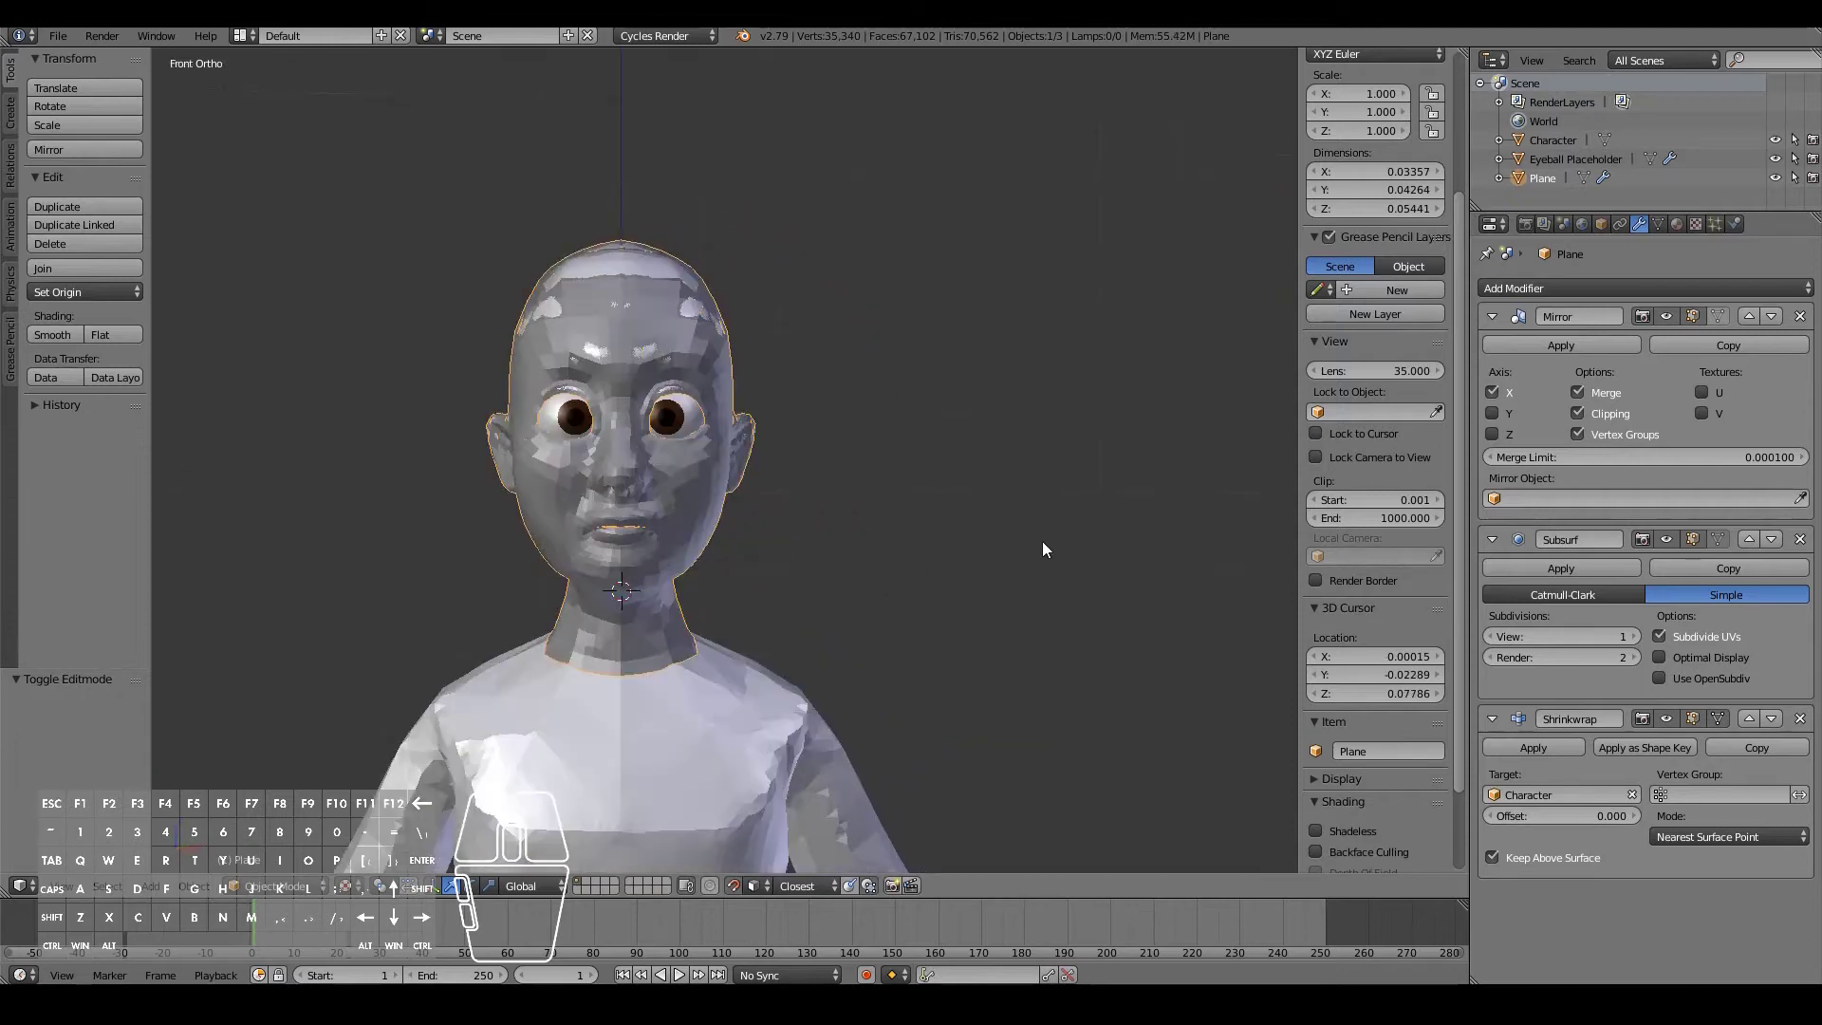
scroll(1042, 541, down, 3)
shift+scroll(1043, 541, down, 6)
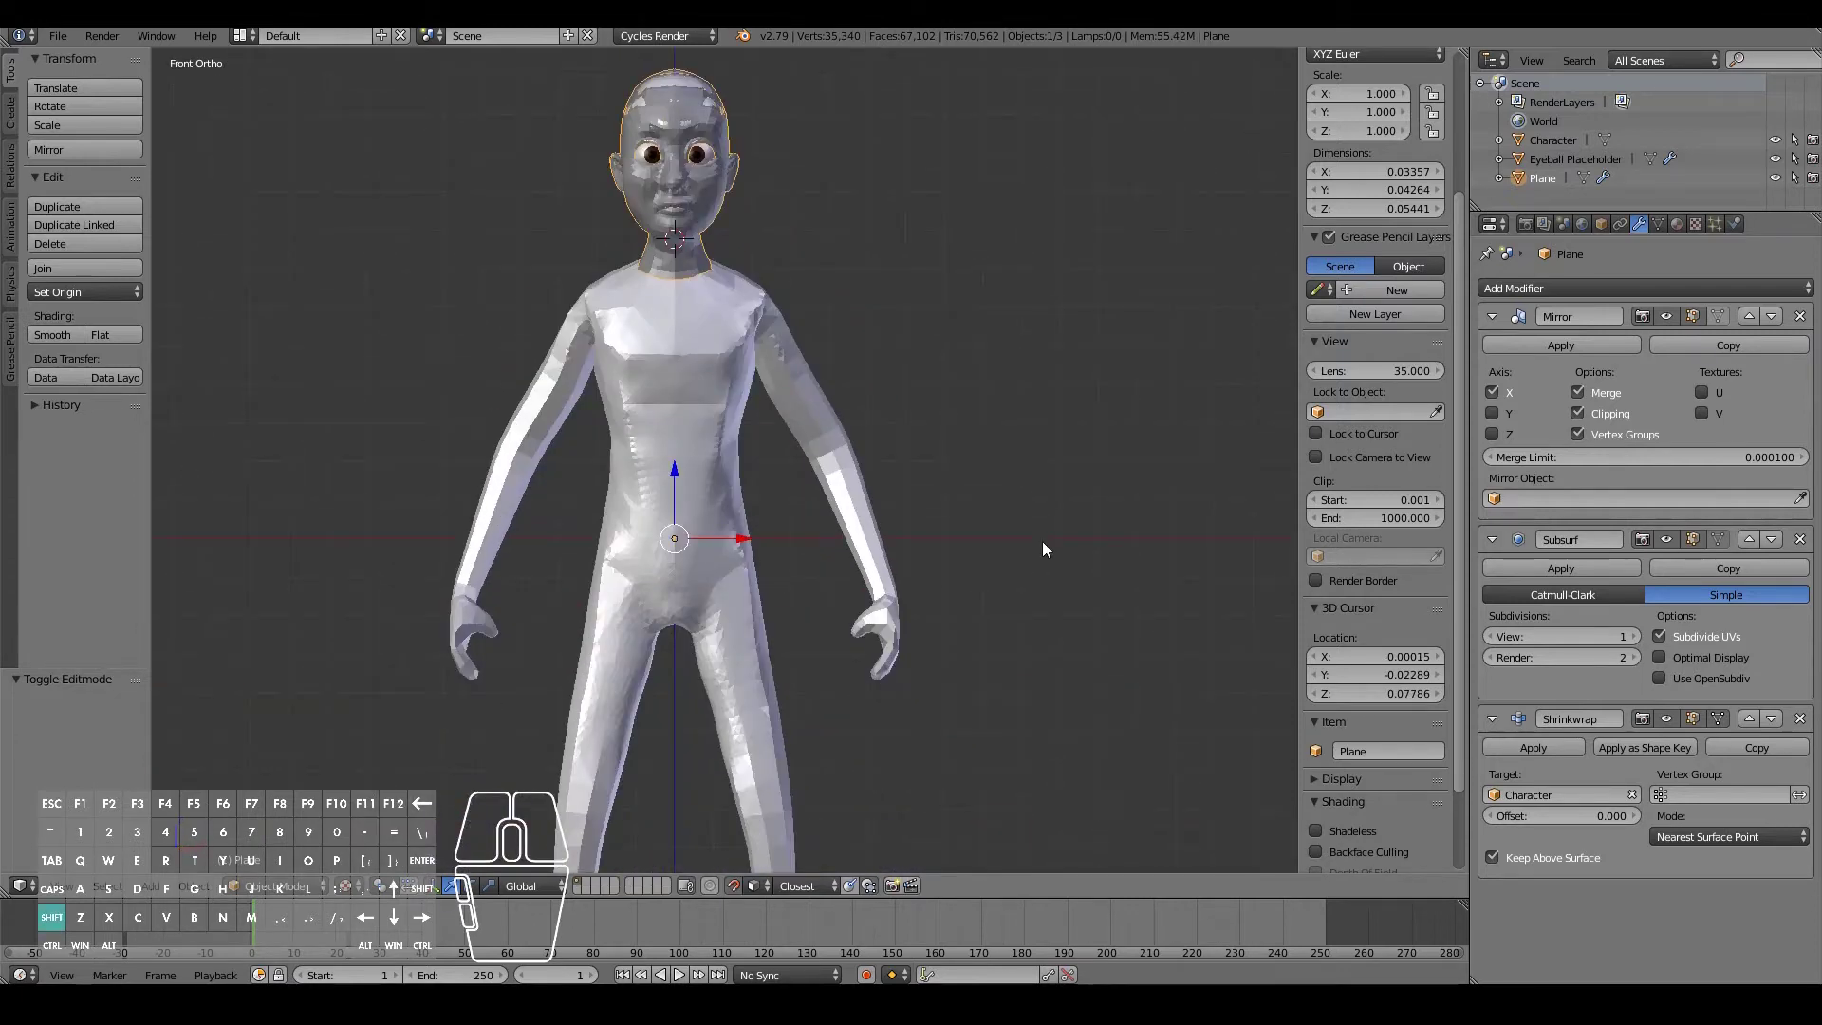
scroll(634, 310, down, 3)
scroll(750, 564, up, 1)
scroll(750, 563, up, 3)
shift+scroll(759, 281, up, 14)
scroll(735, 493, up, 4)
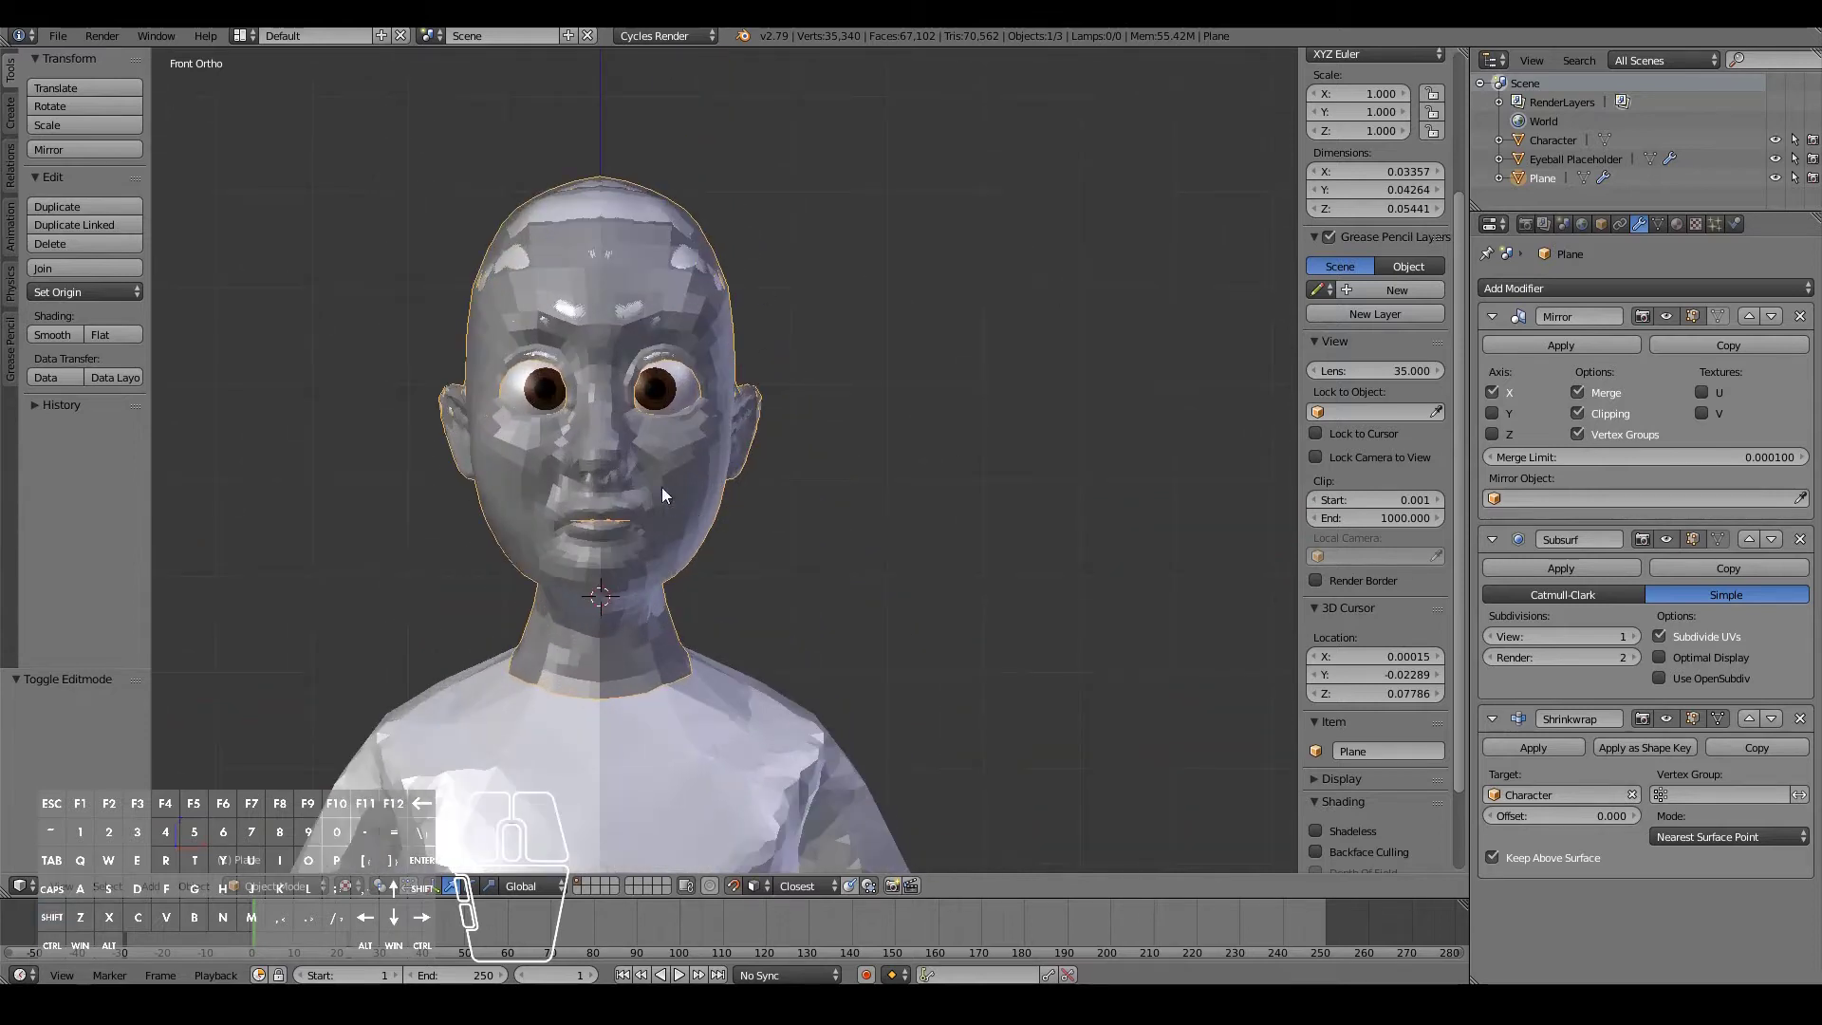
scroll(805, 483, down, 5)
middle_drag(799, 493, 731, 566)
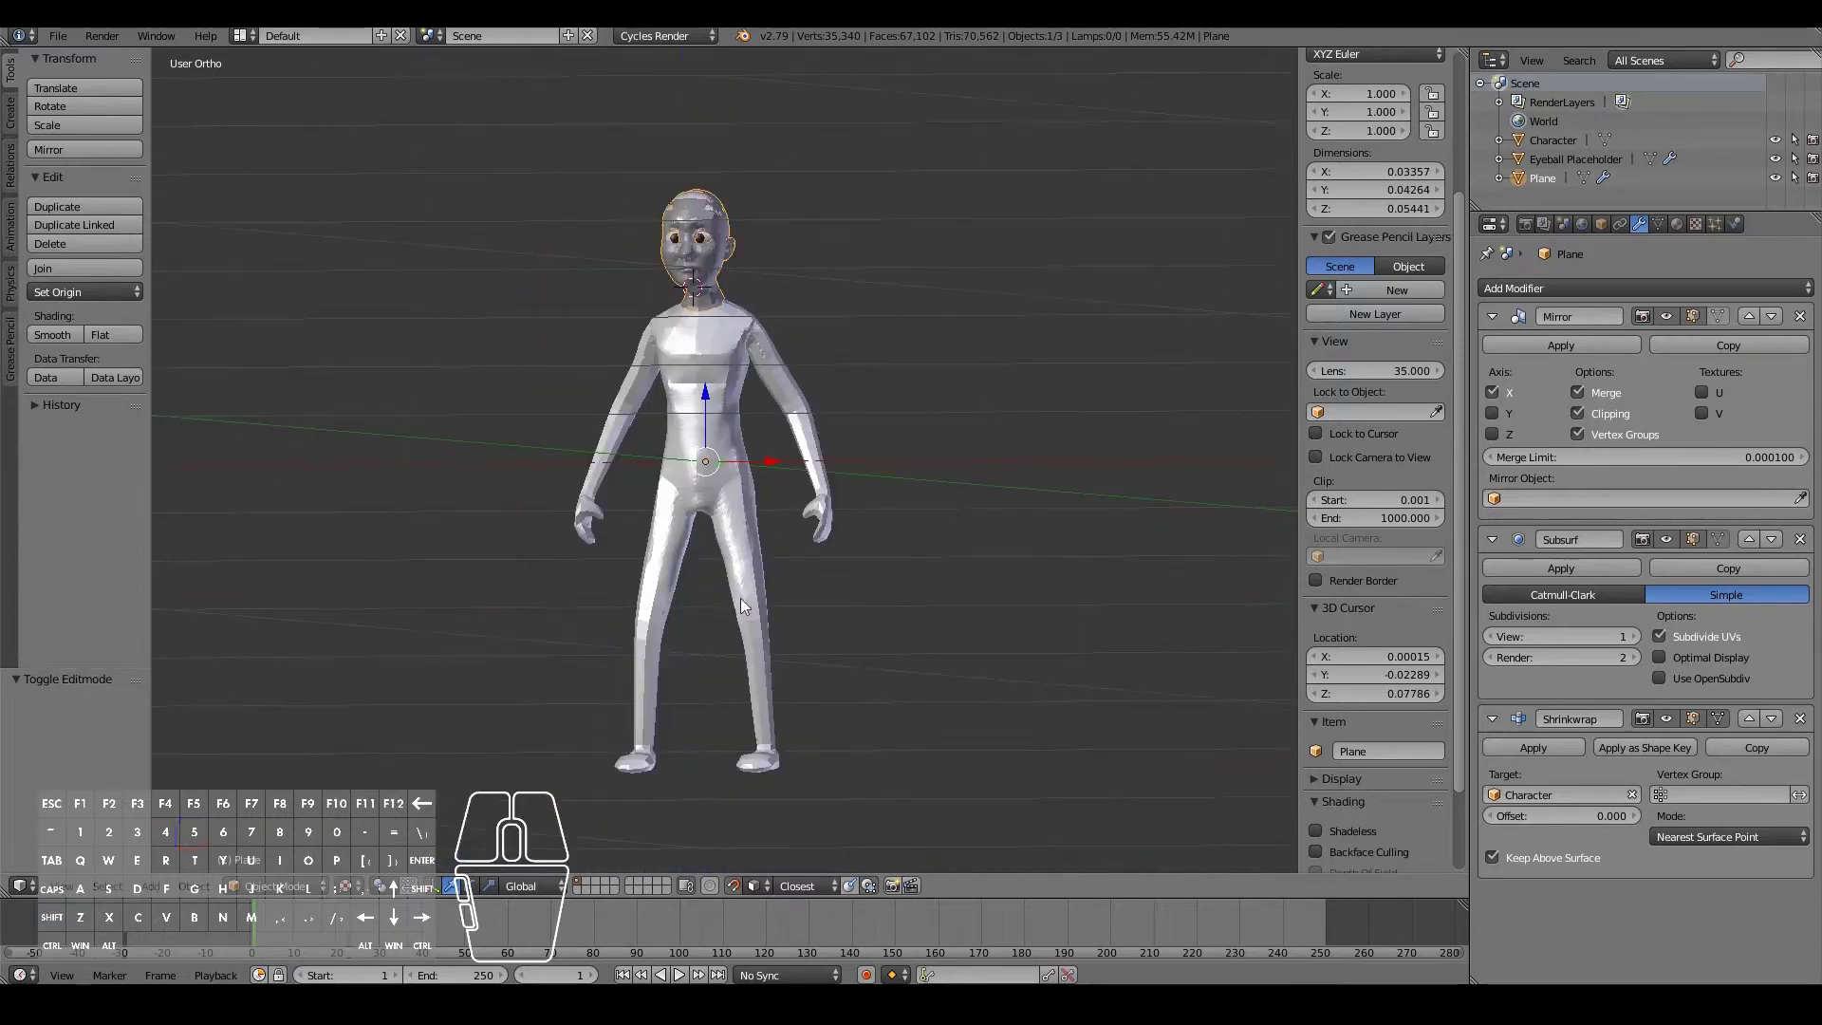
key(KP_1)
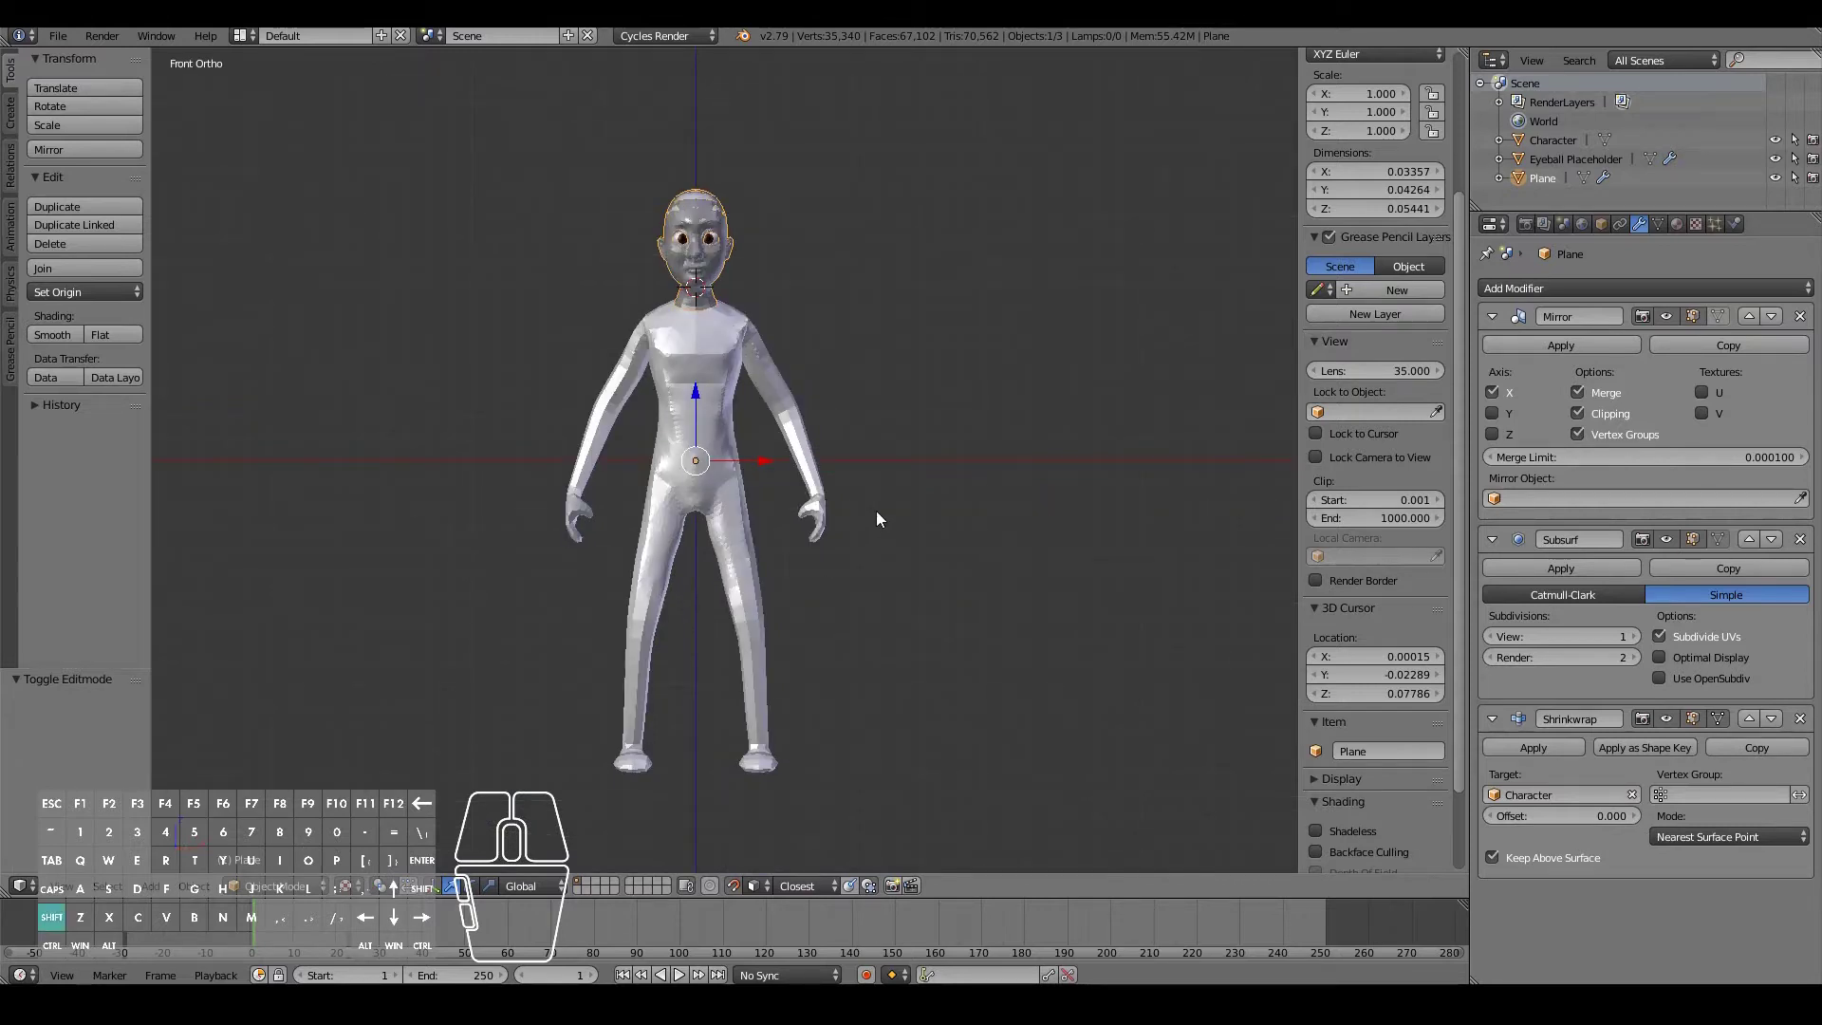
shift+scroll(875, 513, up, 2)
scroll(873, 509, up, 4)
middle_drag(759, 345, 598, 355)
key(KP_3)
key(KP_1)
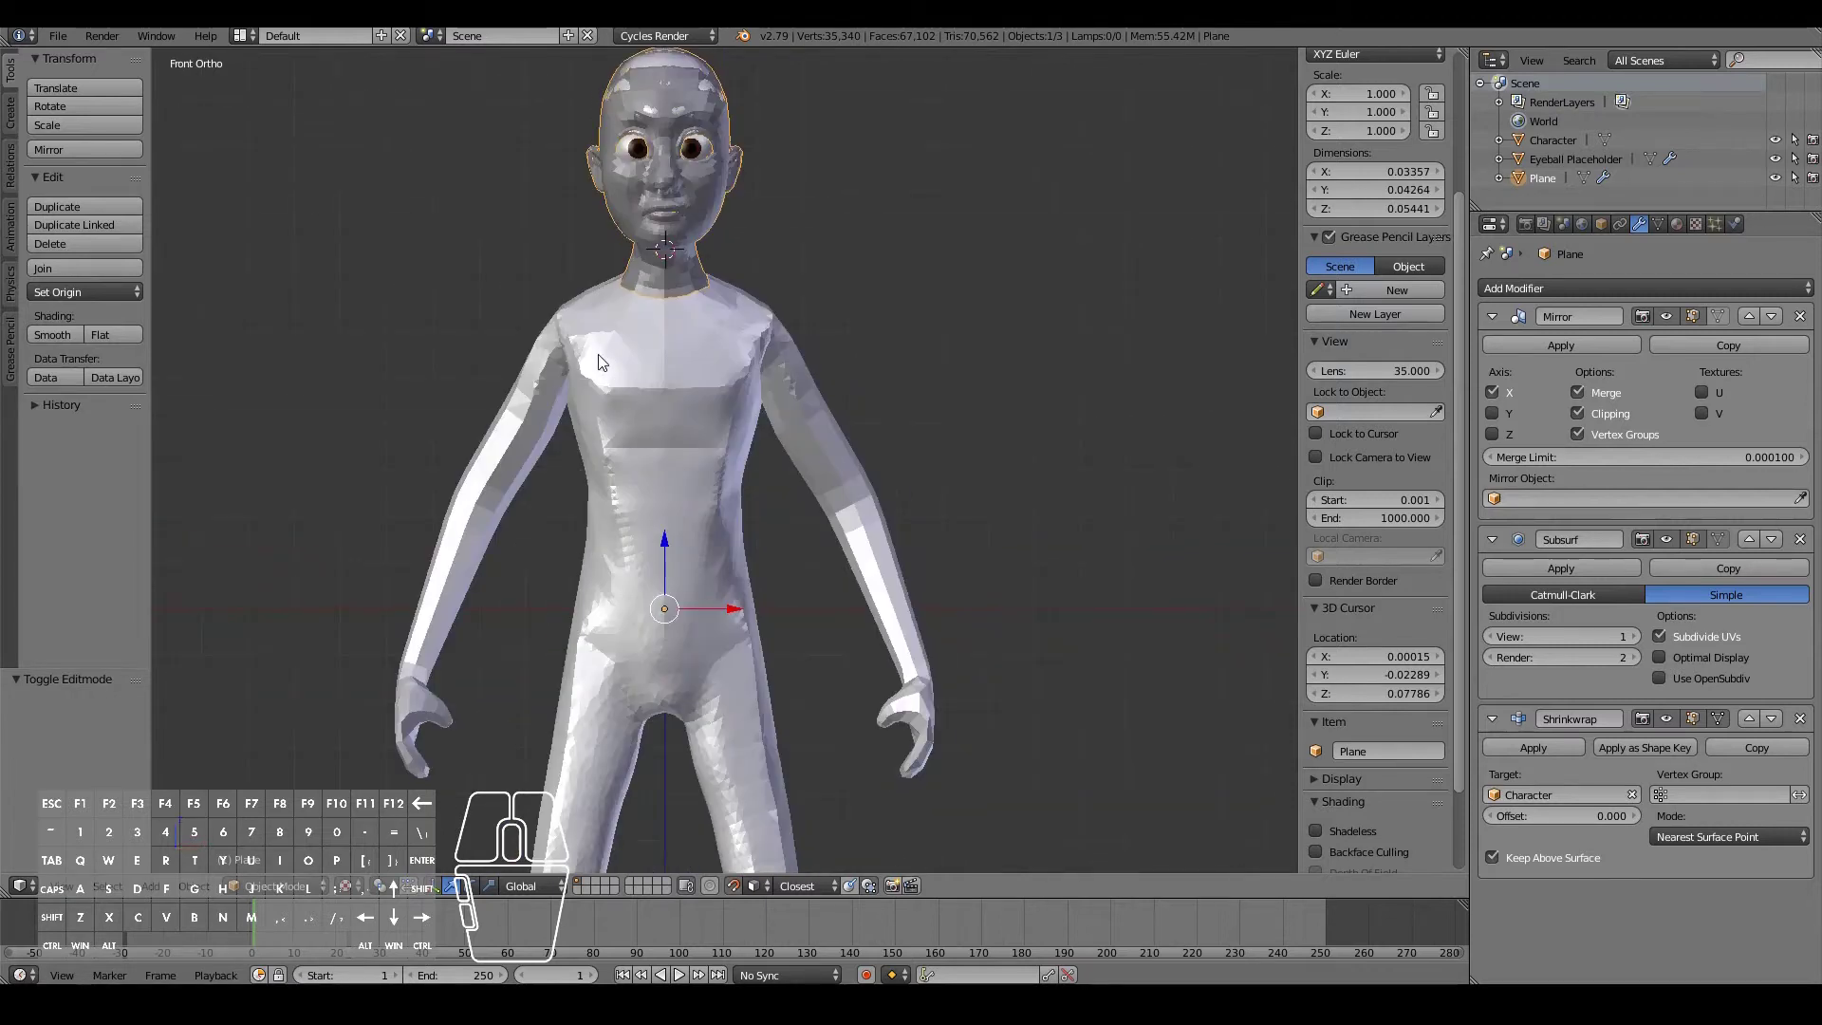
scroll(703, 313, up, 2)
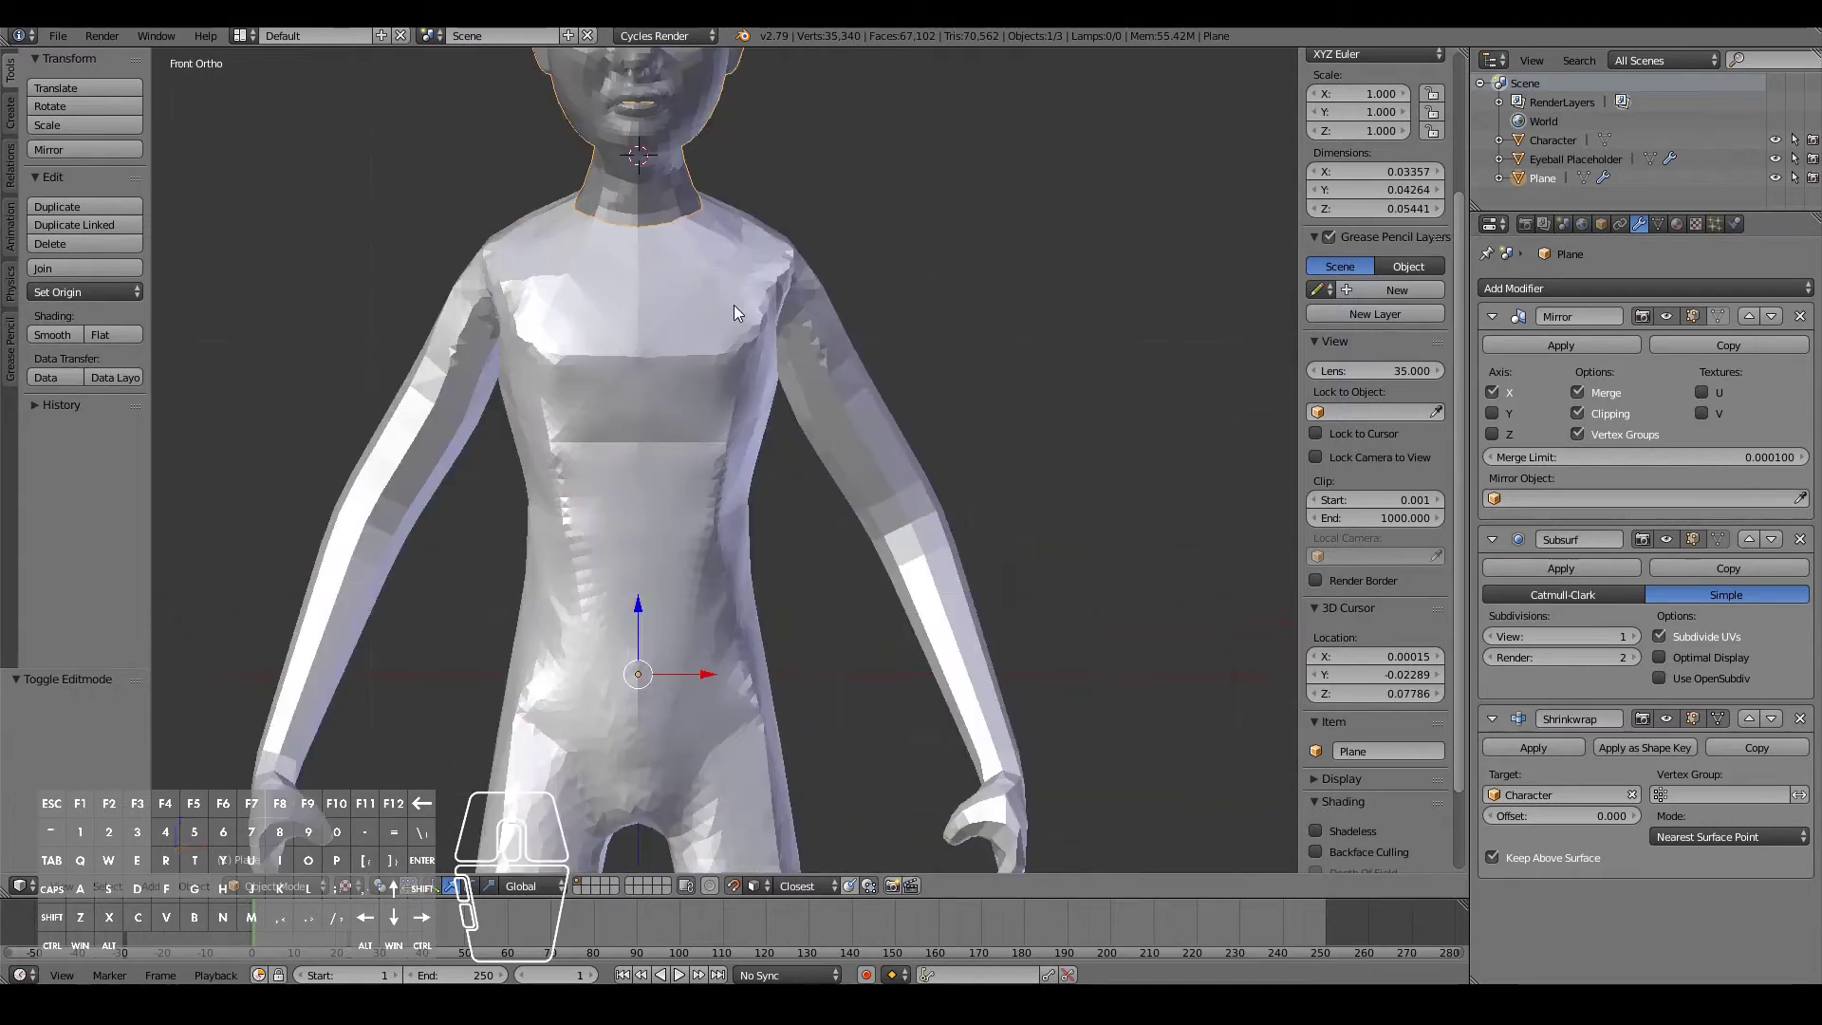
shift+scroll(733, 312, up, 5)
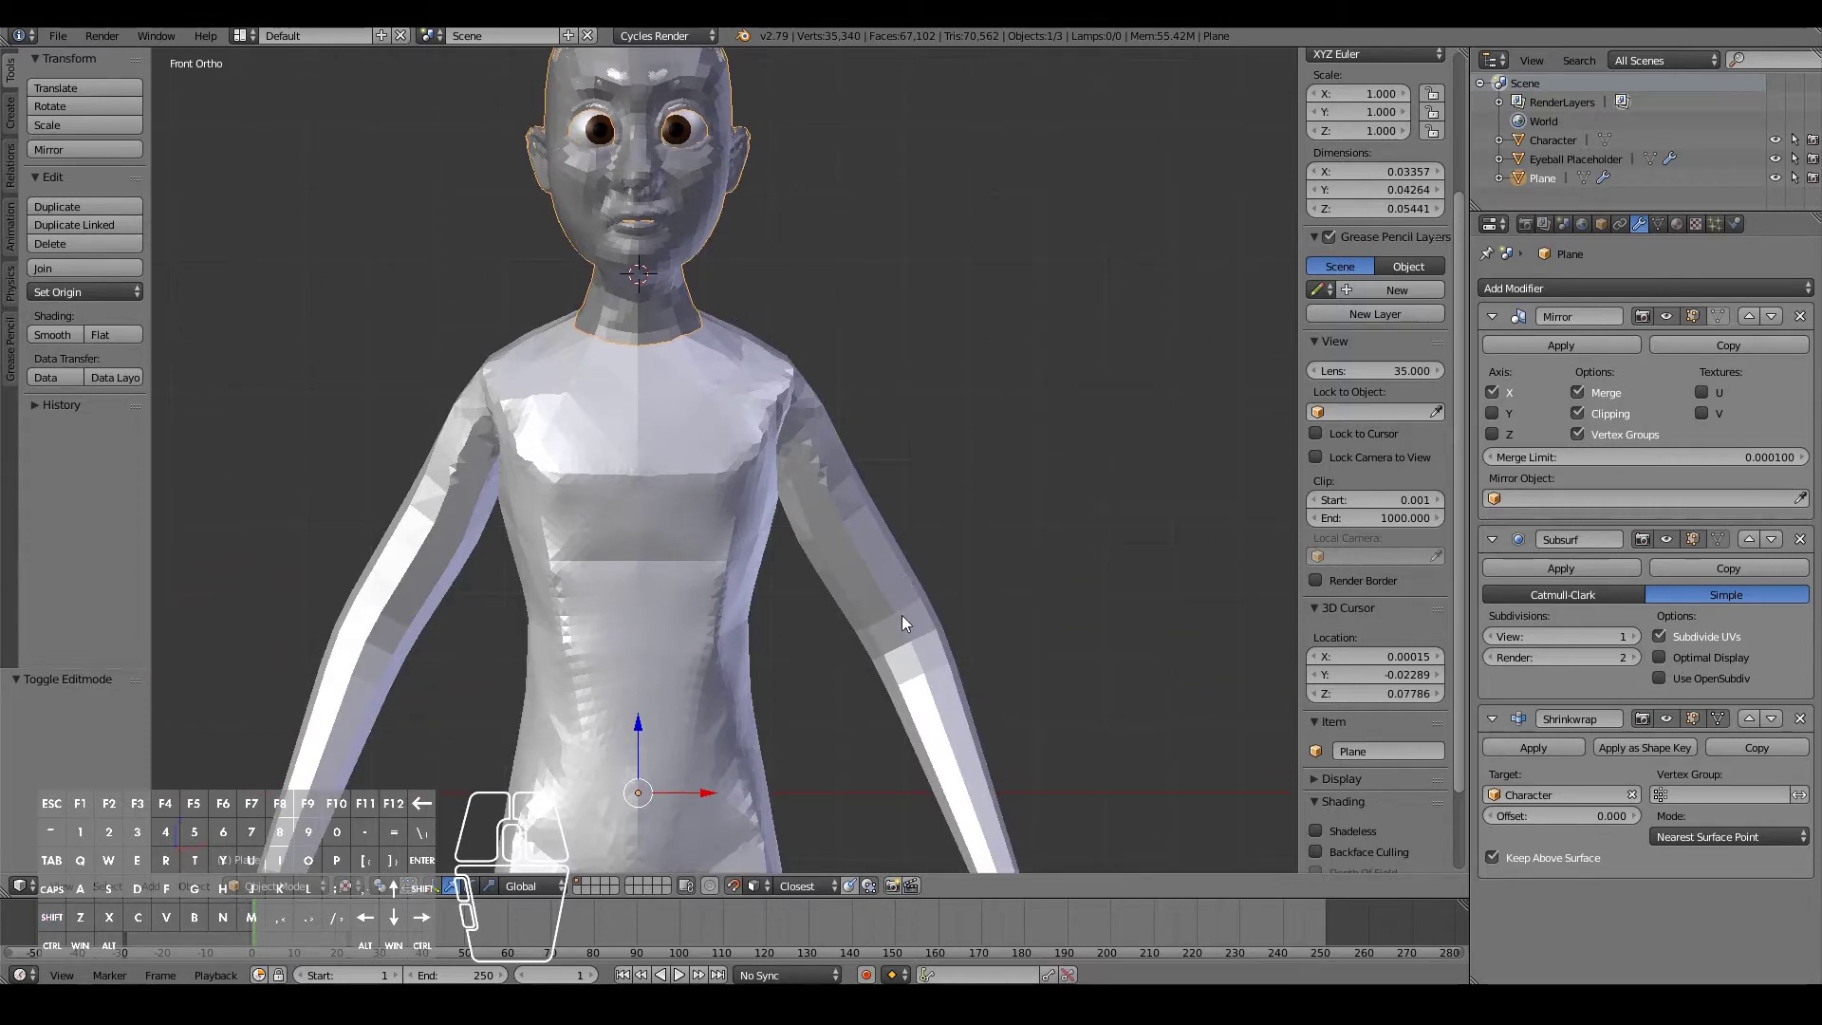
- Enter Edit Mode on the head mesh and examine the character's elbow as the starting area for the arm
key(Tab)
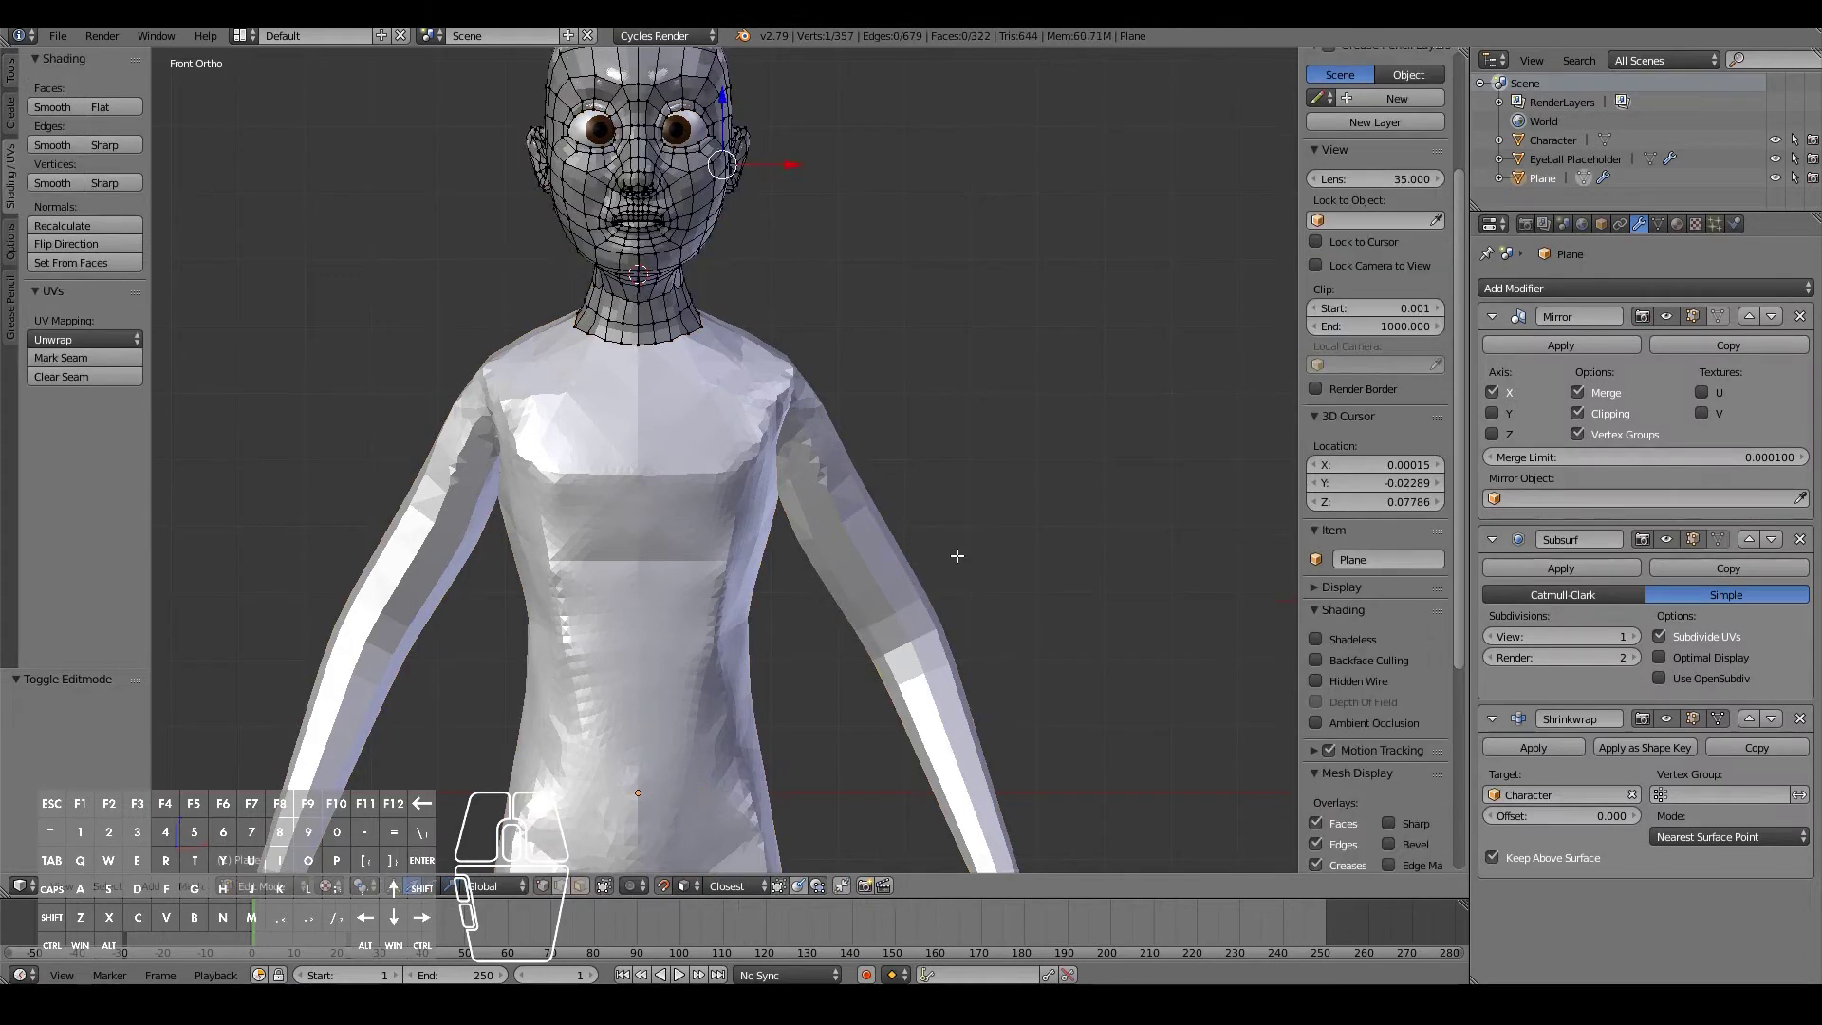
shift+scroll(1000, 519, down, 6)
scroll(629, 235, down, 1)
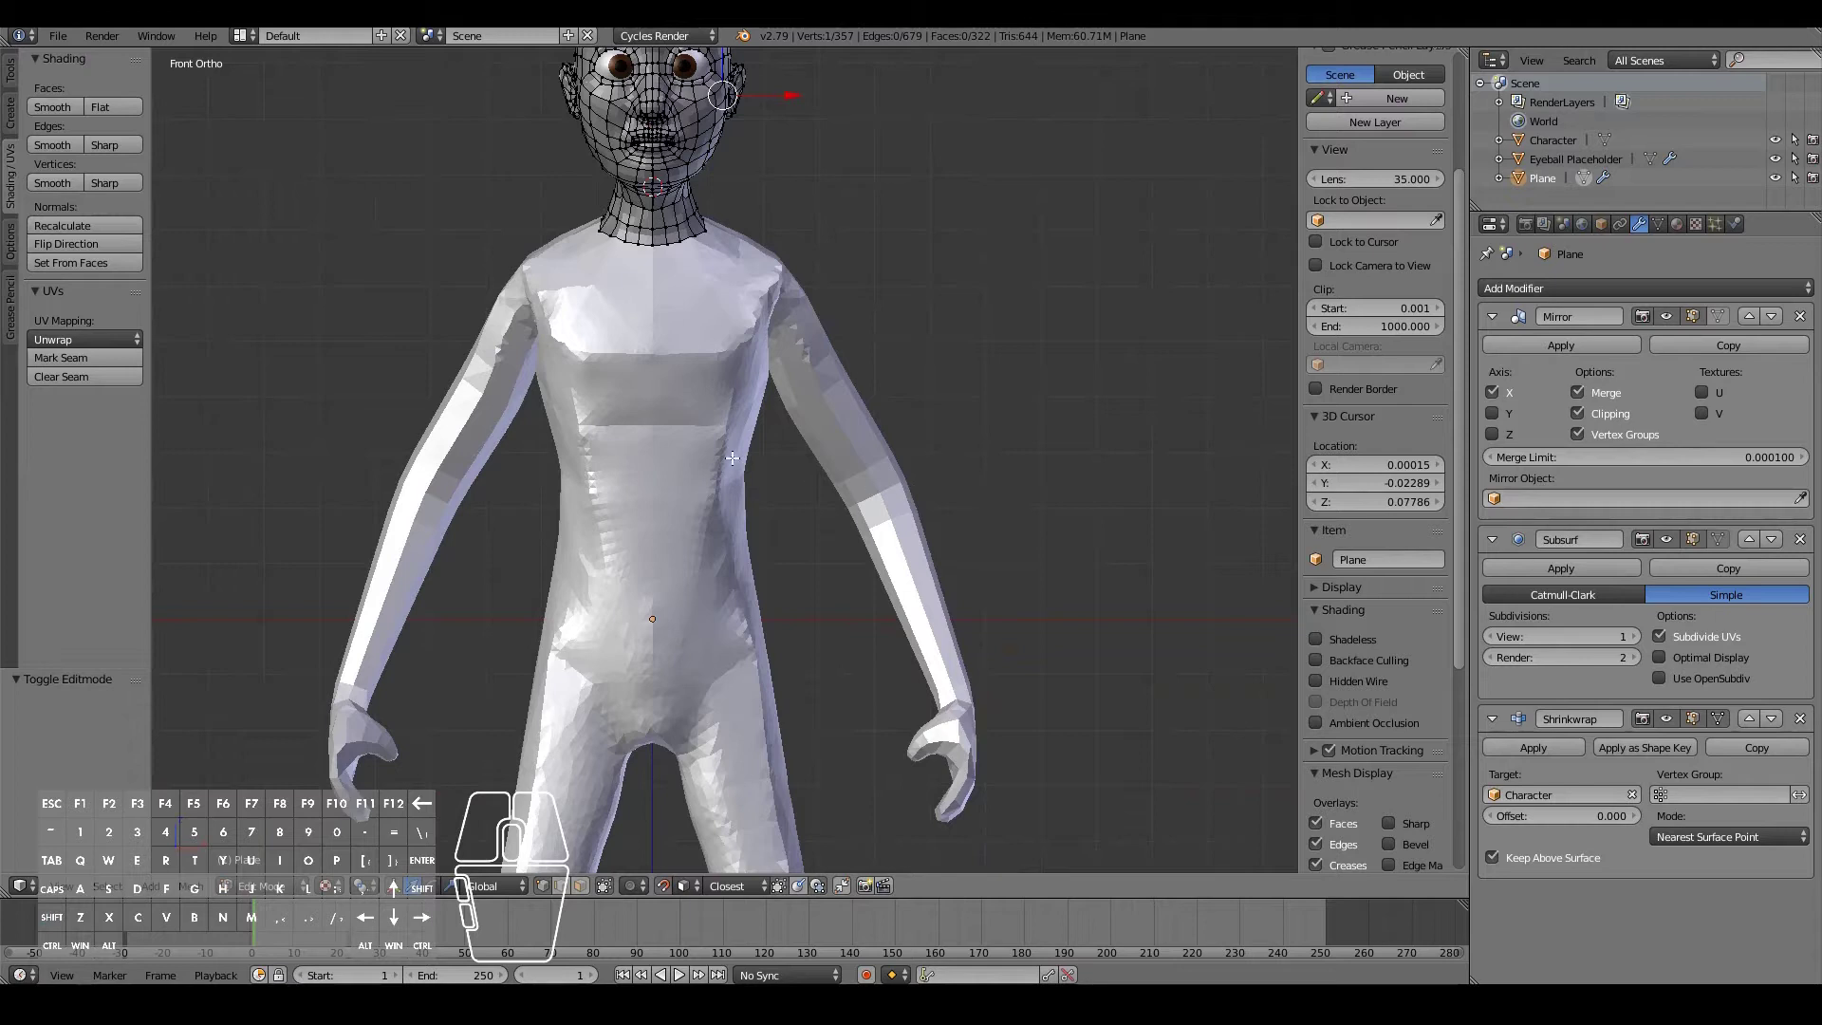
middle_drag(940, 480, 854, 501)
scroll(962, 502, up, 2)
scroll(986, 504, up, 2)
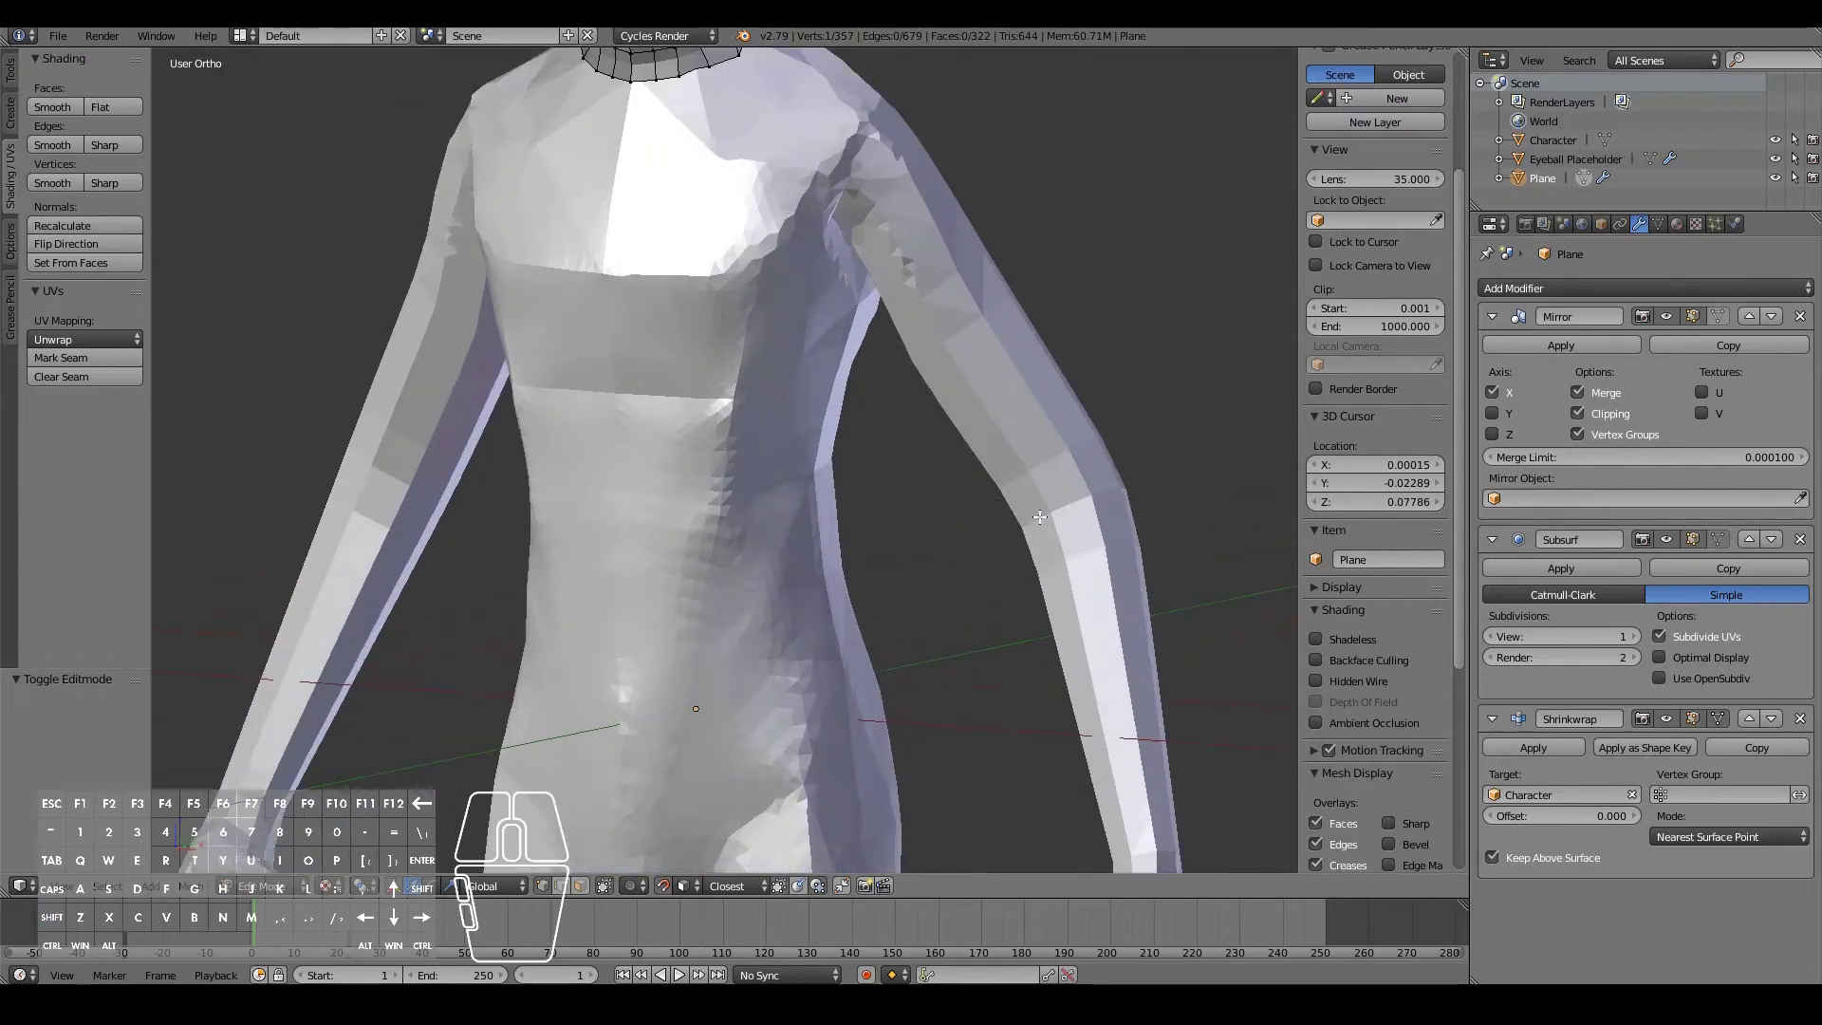
ctrl+scroll(1133, 531, up, 10)
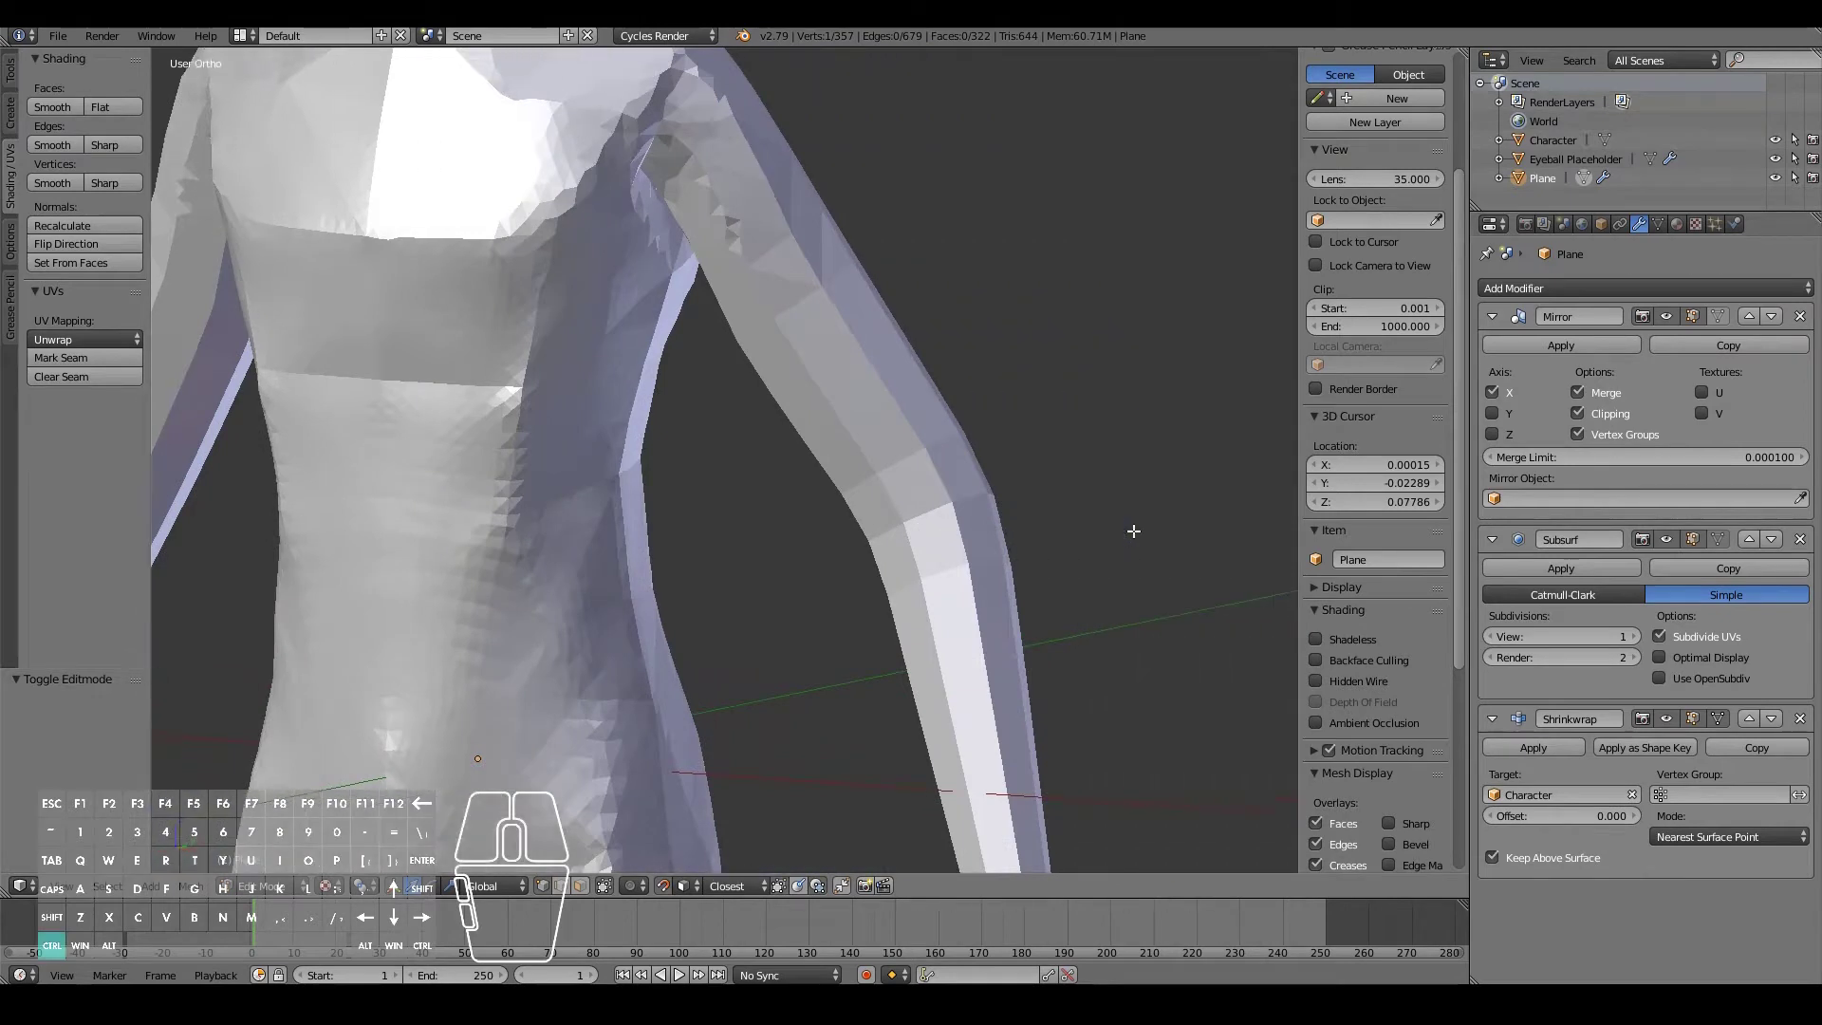
scroll(783, 531, up, 4)
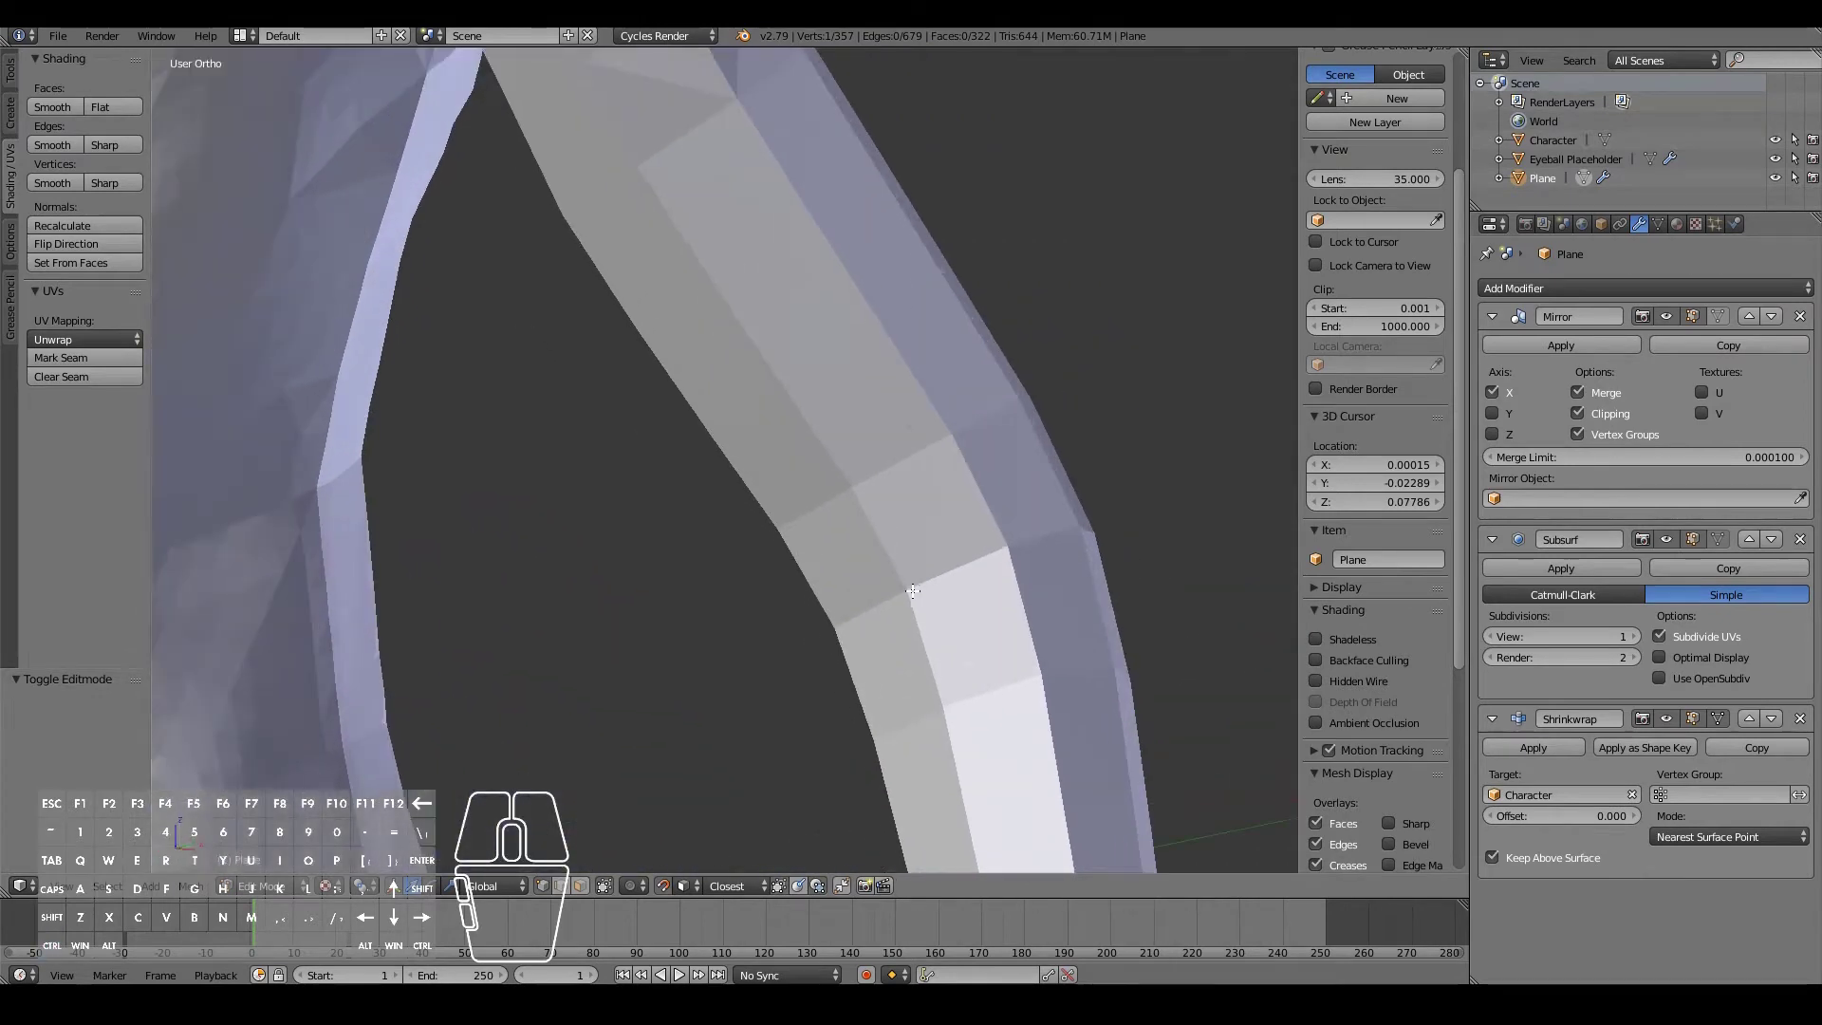
ctrl+click(906, 588)
scroll(966, 664, down, 2)
key(ctrl+z)
- Deselect all head vertices and add a separate vertex on the front ridge of the elbow
scroll(794, 379, down, 4)
middle_drag(714, 340, 733, 351)
key(a)
key(a)
key(a)
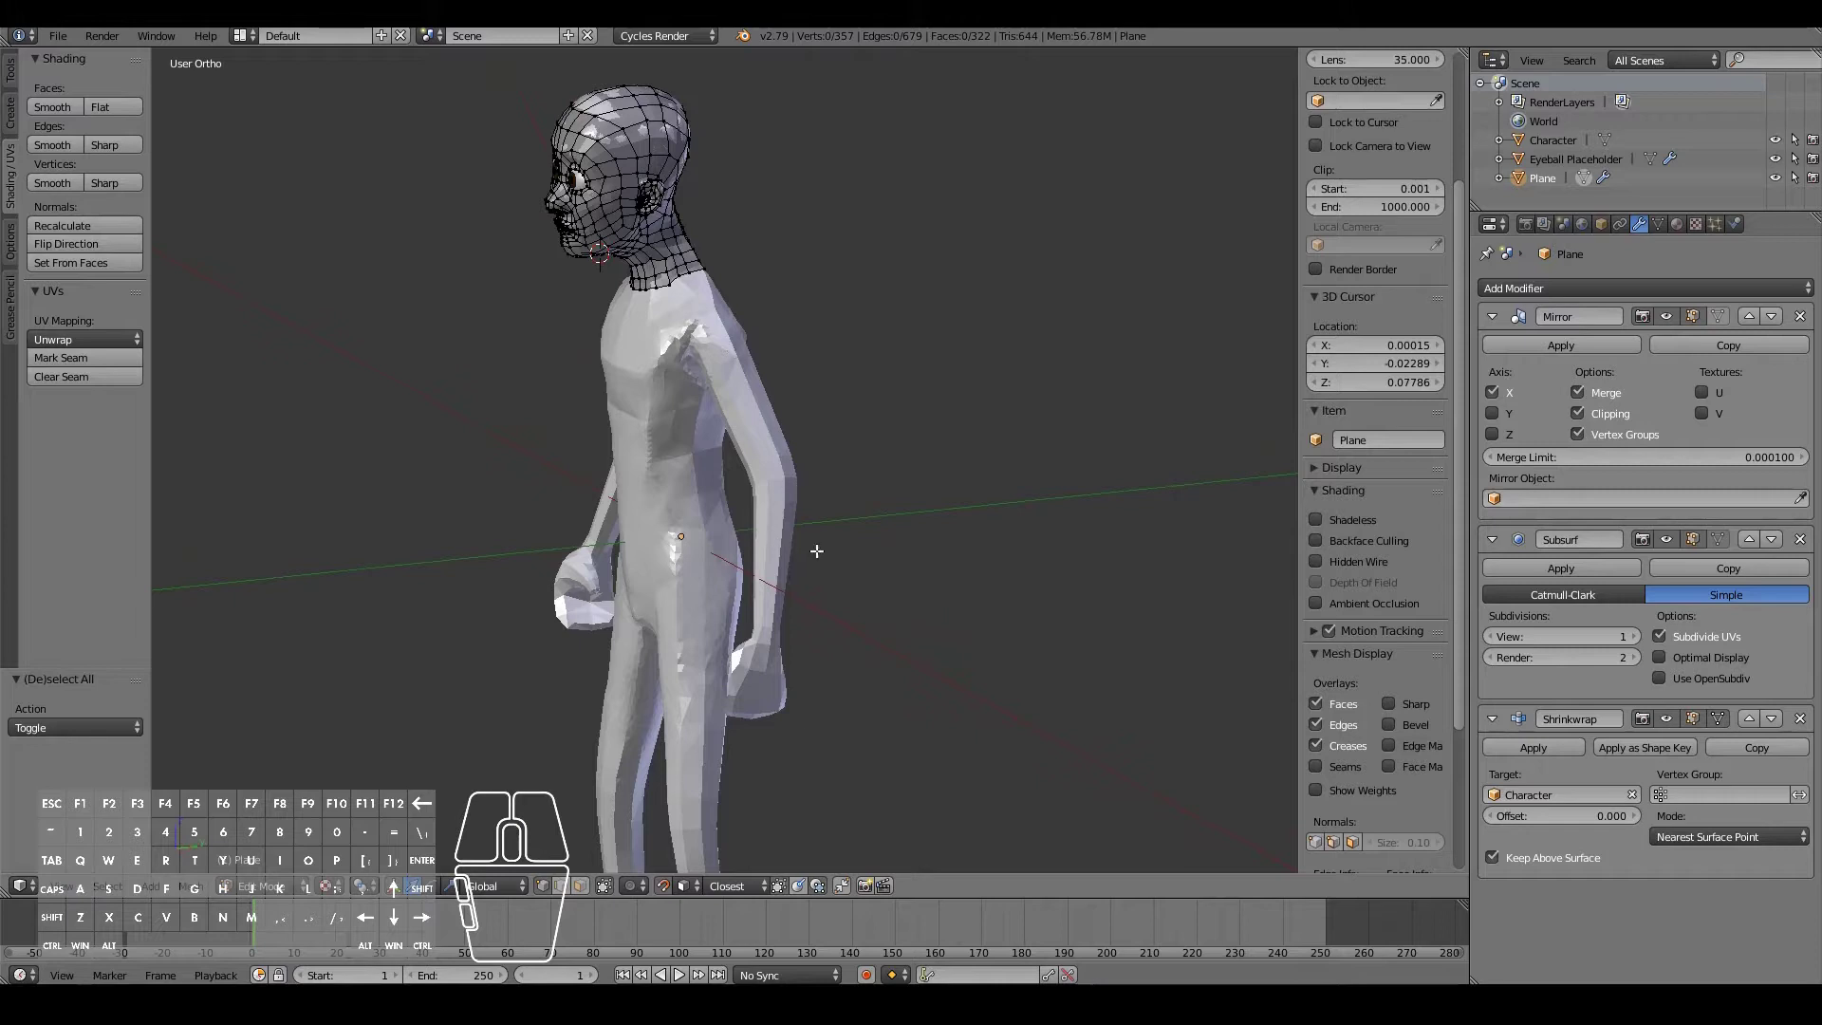
key(a)
key(a)
key(a)
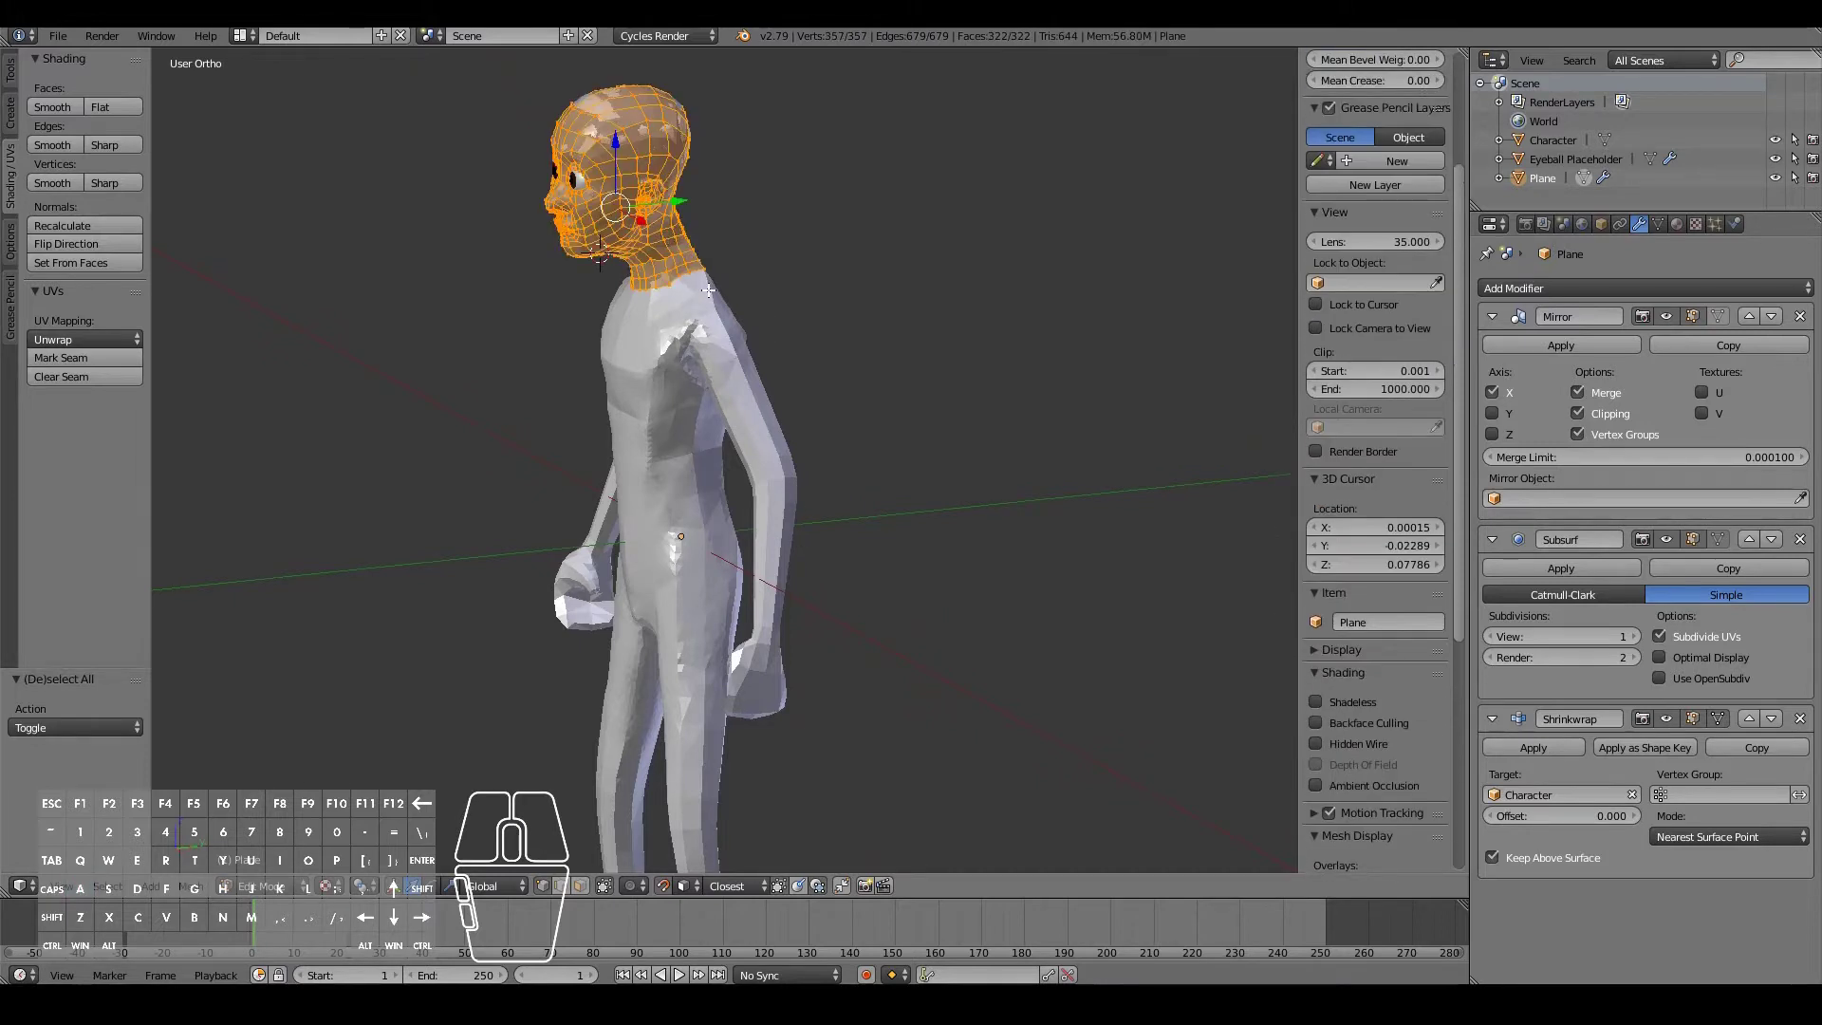
key(a)
scroll(963, 468, up, 5)
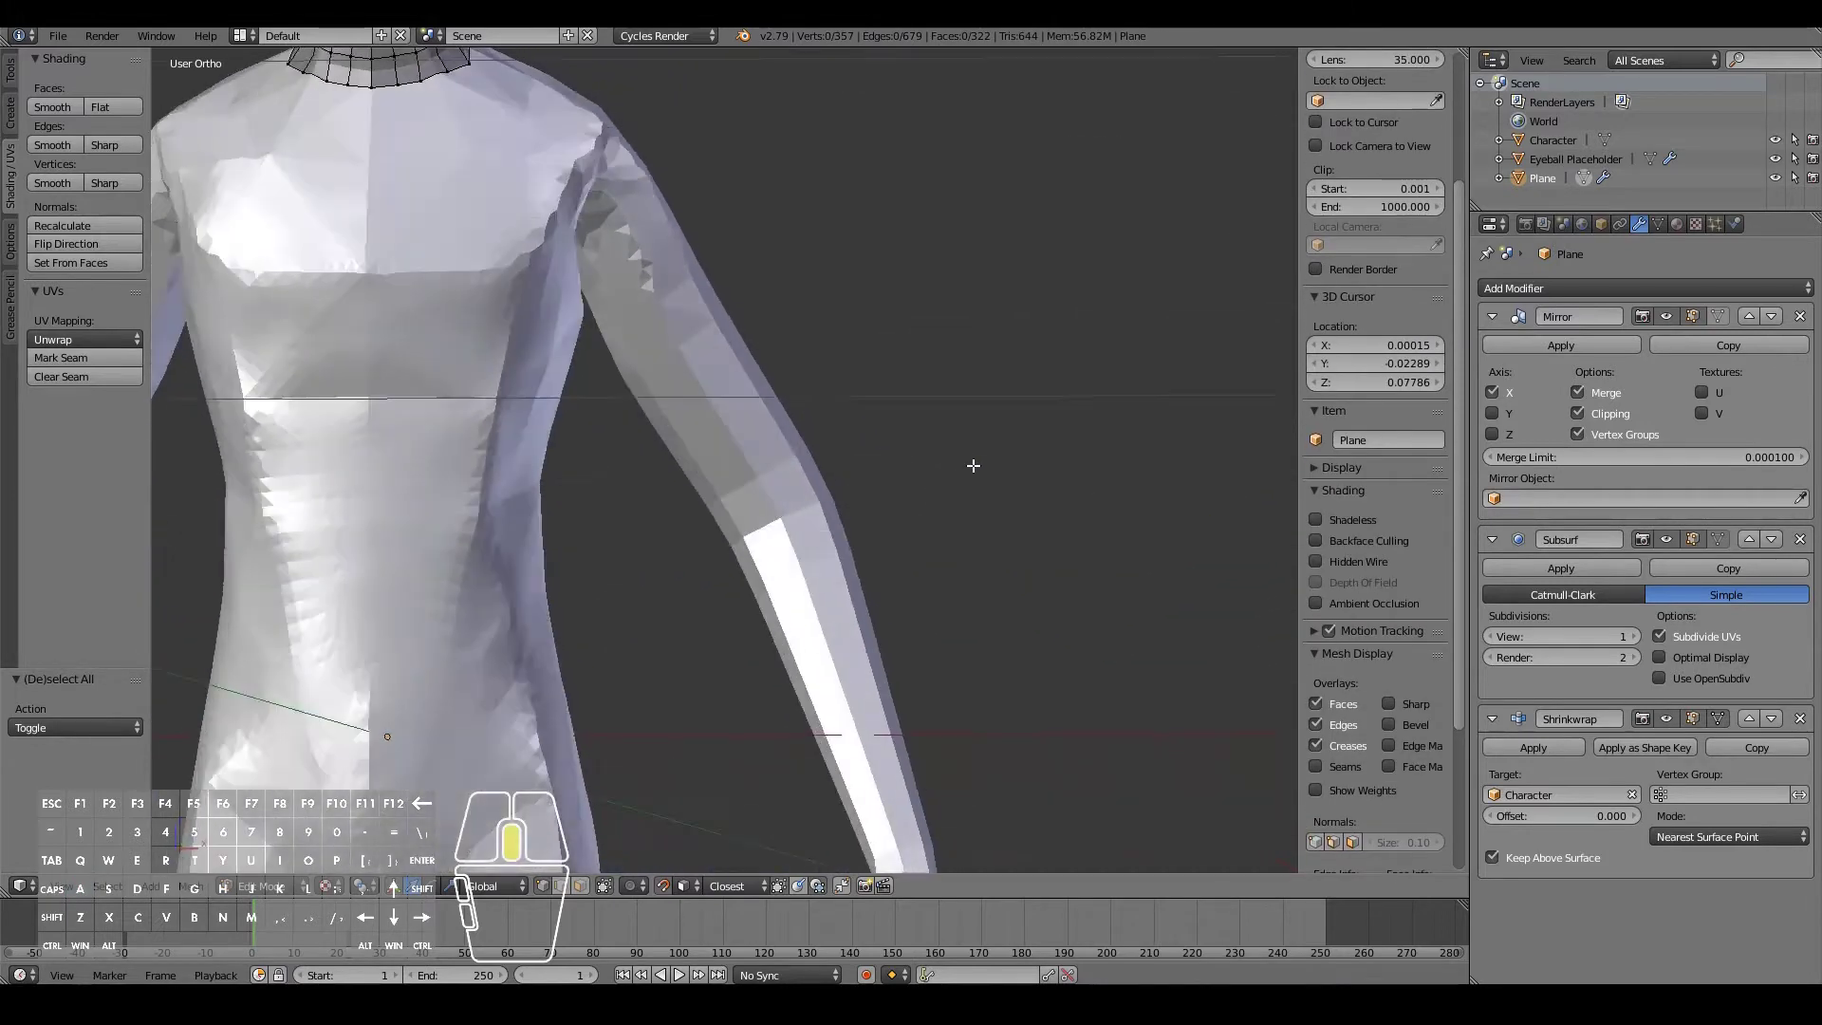
scroll(963, 468, up, 4)
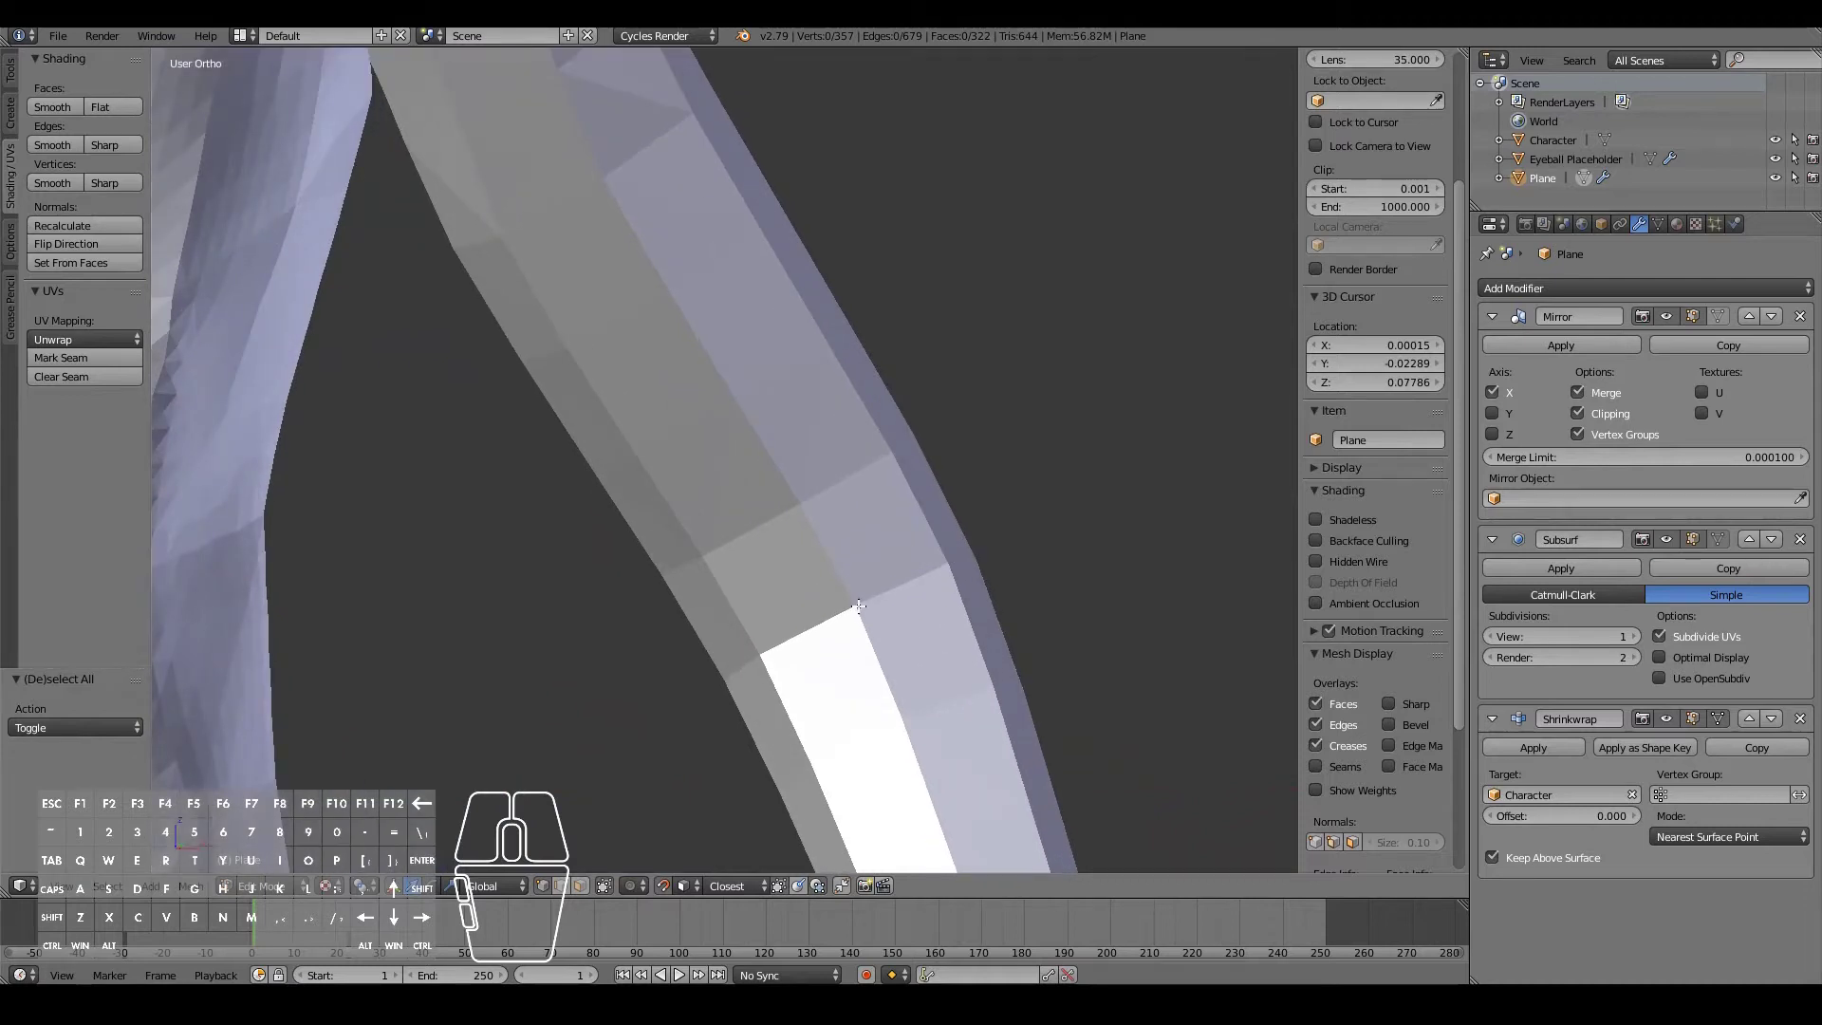
ctrl+right_click(859, 605)
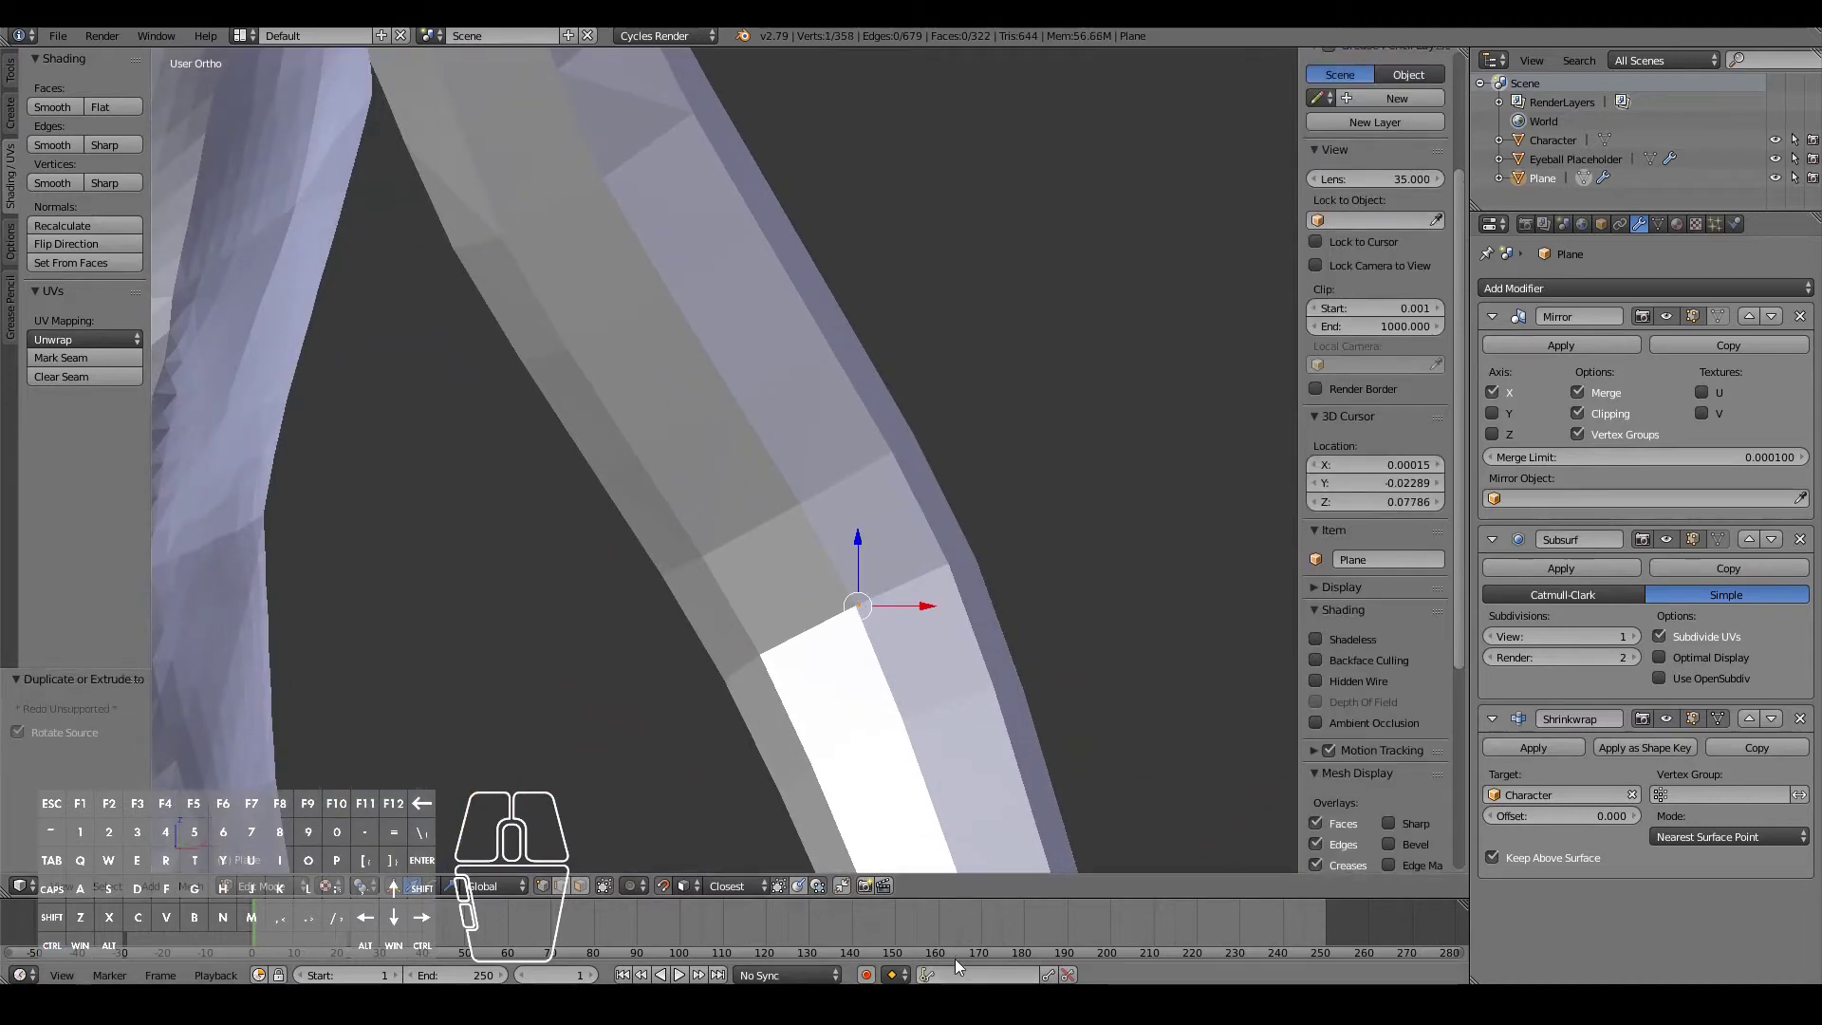
- Extrude the new vertex up the arm to the upper elbow crease and select the resulting short edge
mouse_move(893, 629)
middle_down()
mouse_move(925, 617)
mouse_move(881, 625)
middle_up()
key(e)
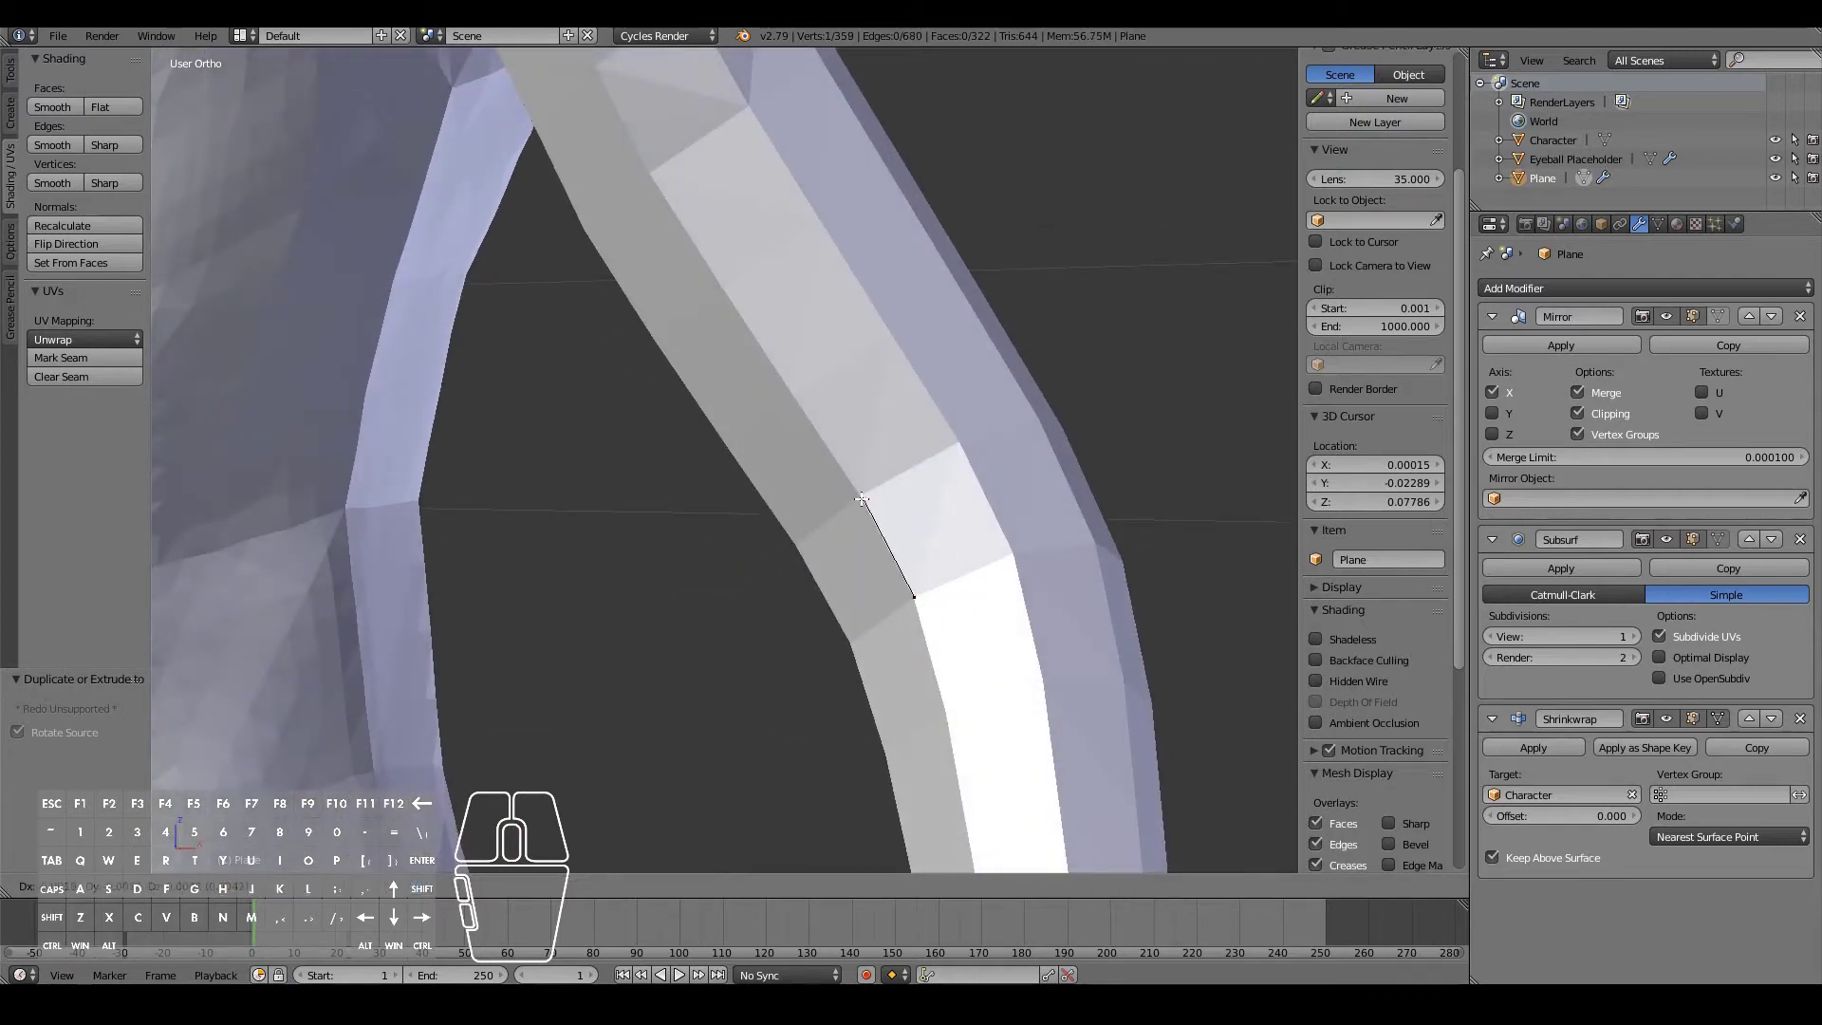
click(859, 497)
middle_drag(826, 684, 894, 709)
shift+right_click(881, 571)
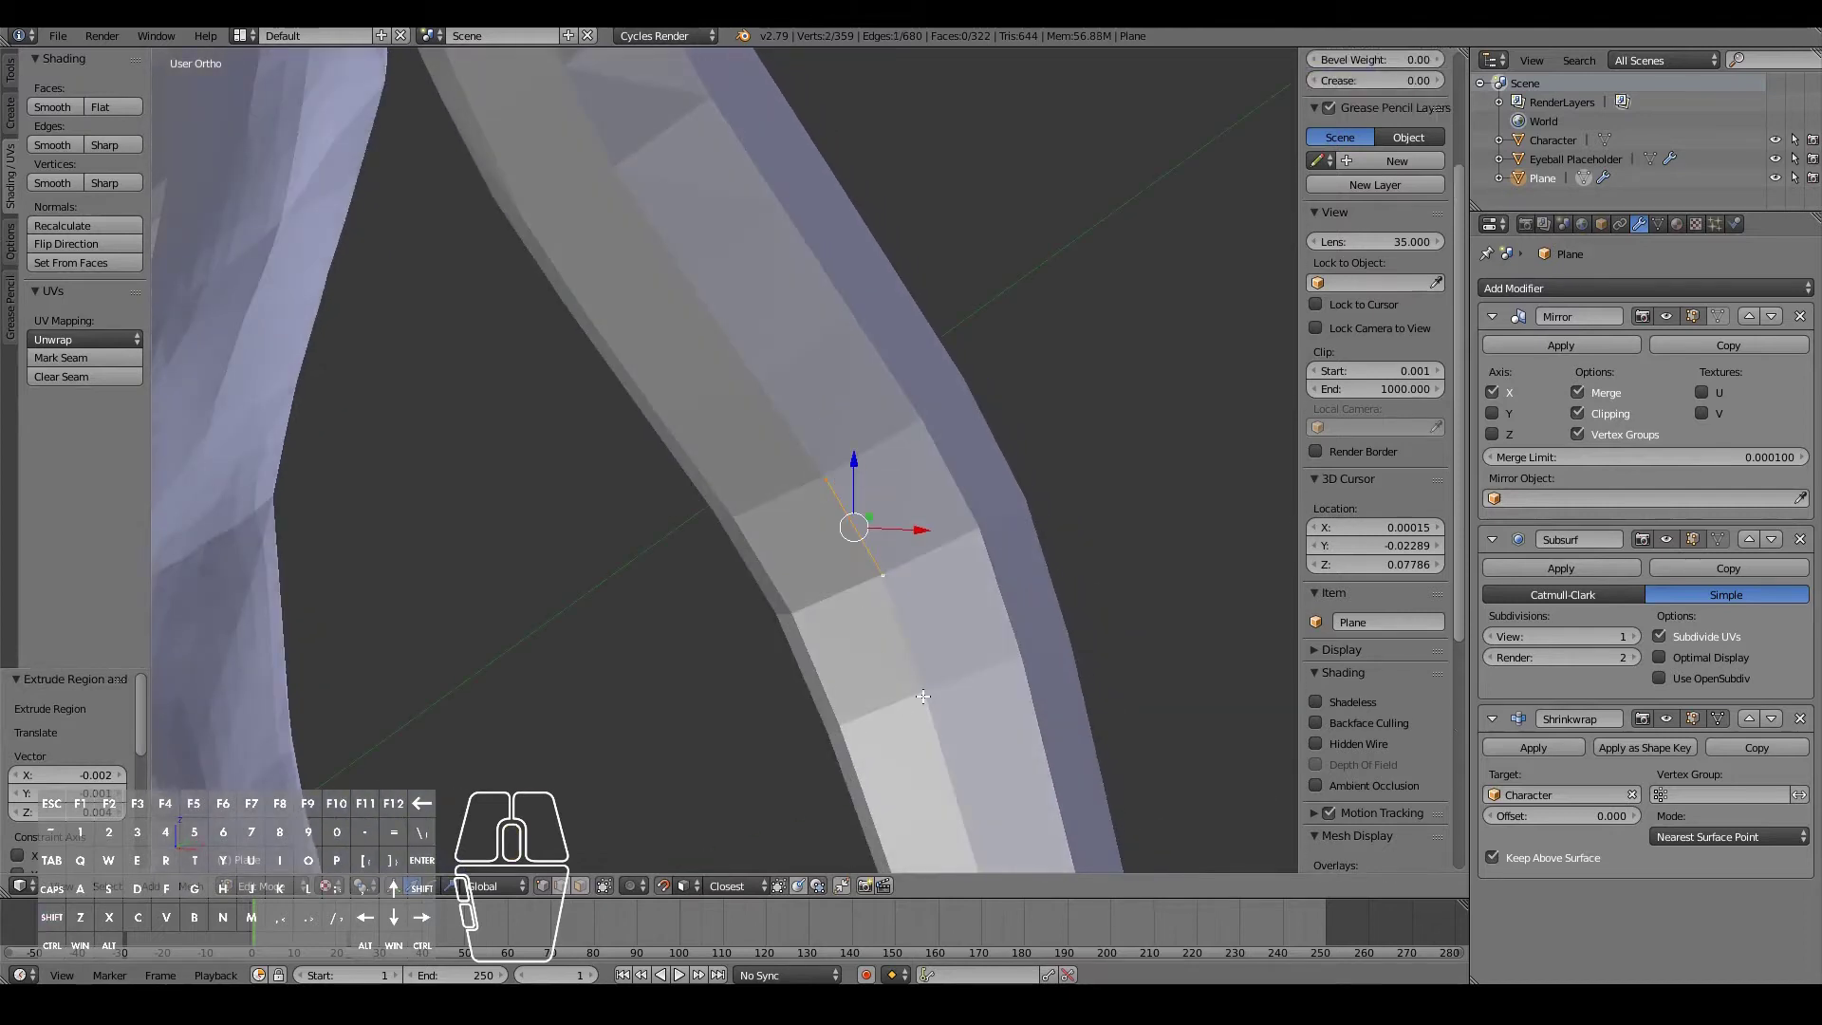
- Extrude the short edge across the front of the elbow into a face and shift its new outer edge
middle_drag(966, 581, 967, 461)
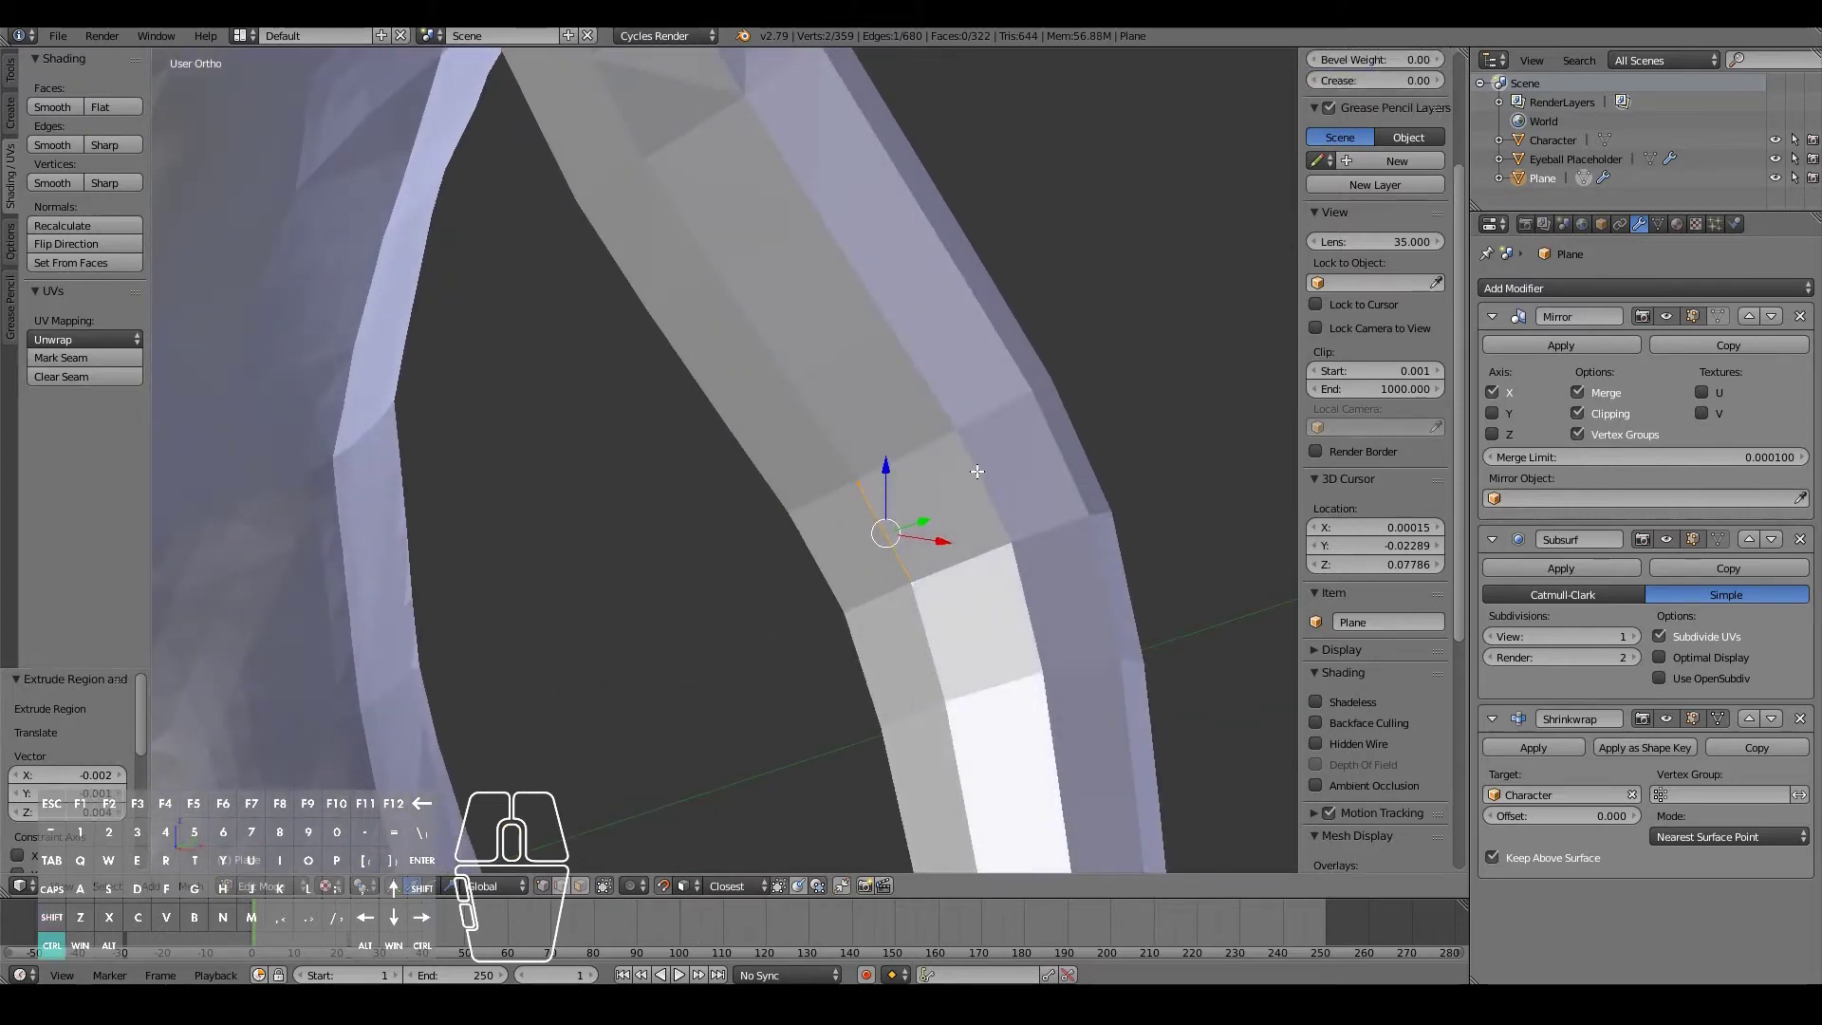
ctrl+right_click(977, 470)
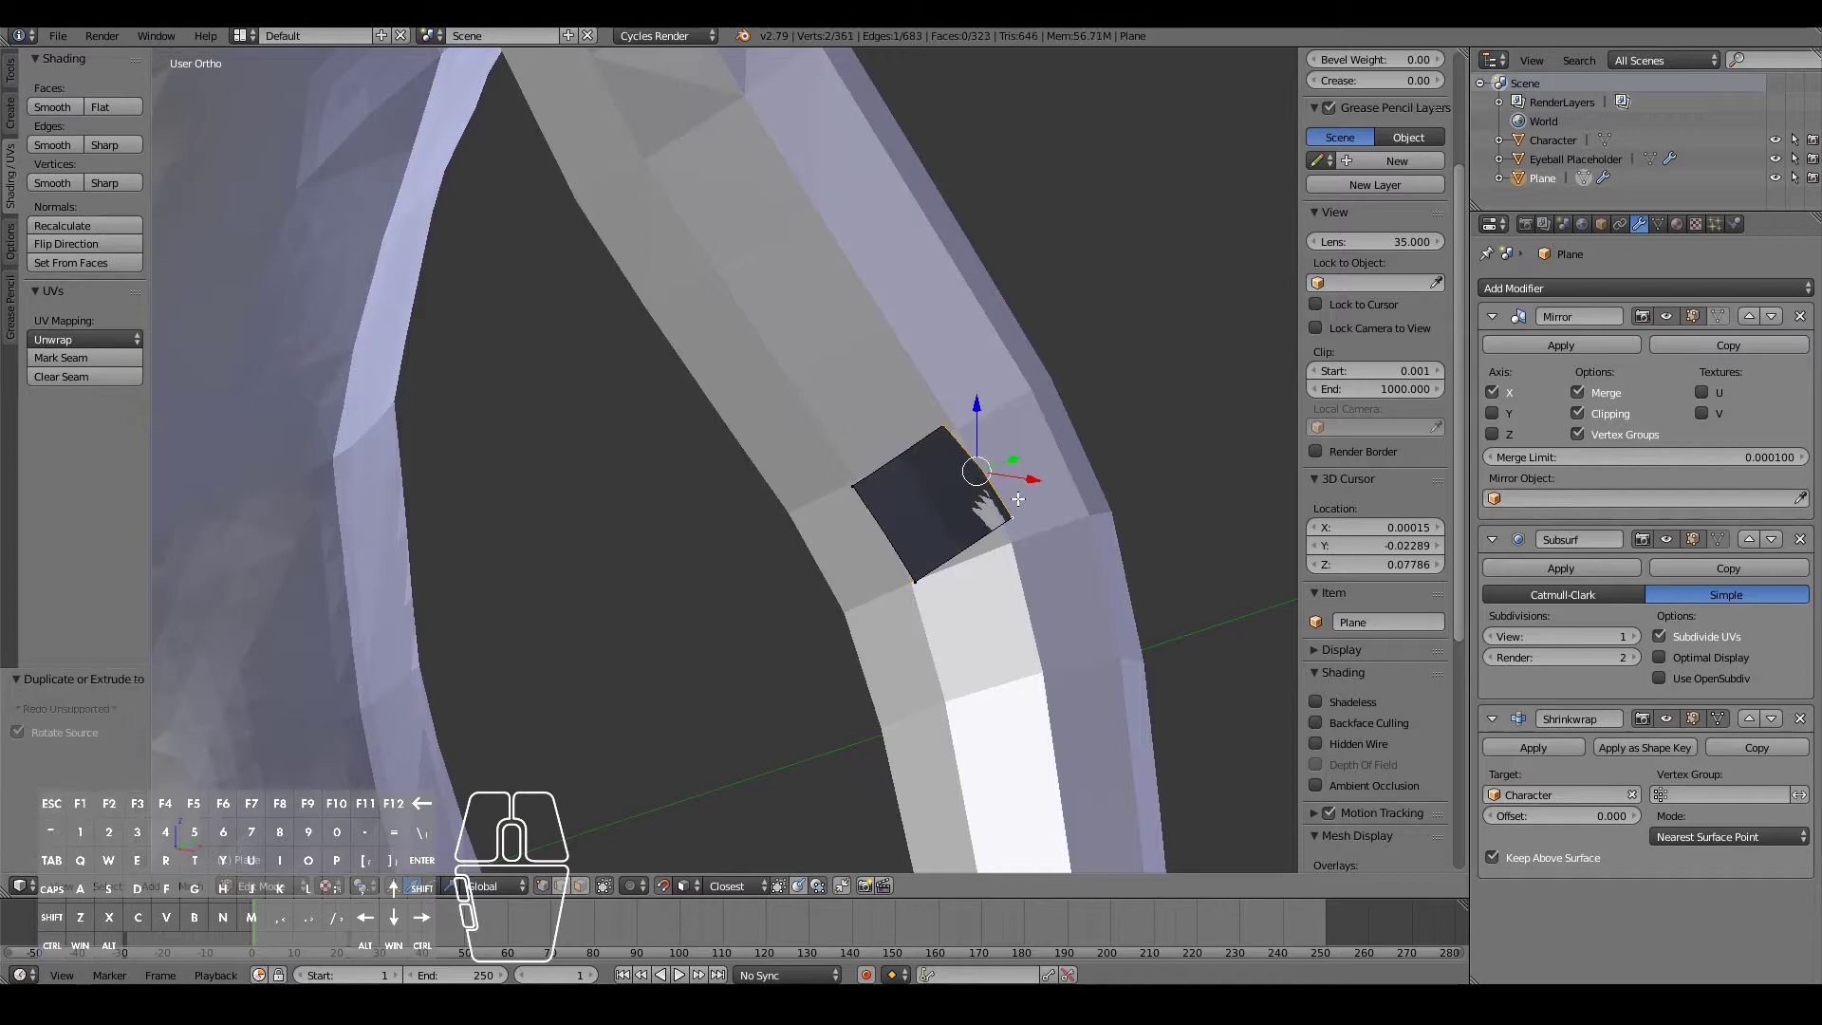
key(g)
click(1043, 539)
- Move the face's two outer corner vertices onto the elbow's upper and lower creases
right_click(955, 447)
key(g)
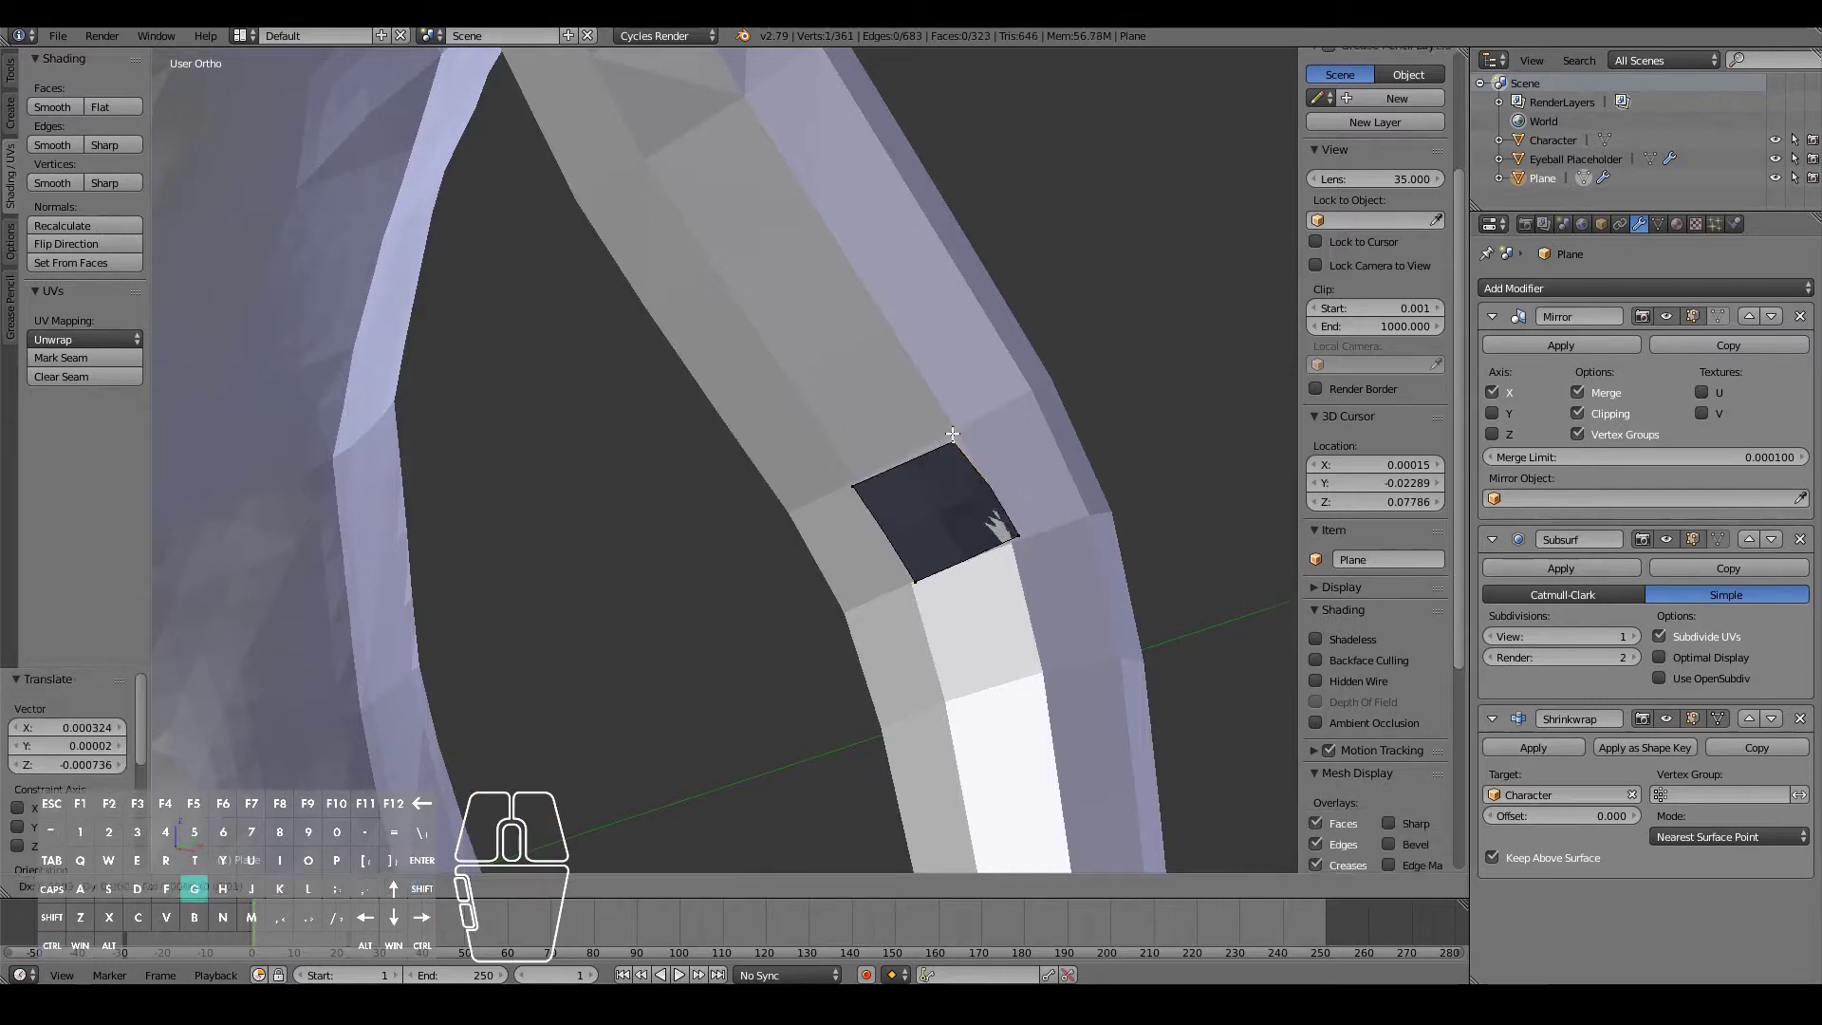
click(963, 423)
right_click(1013, 534)
key(g)
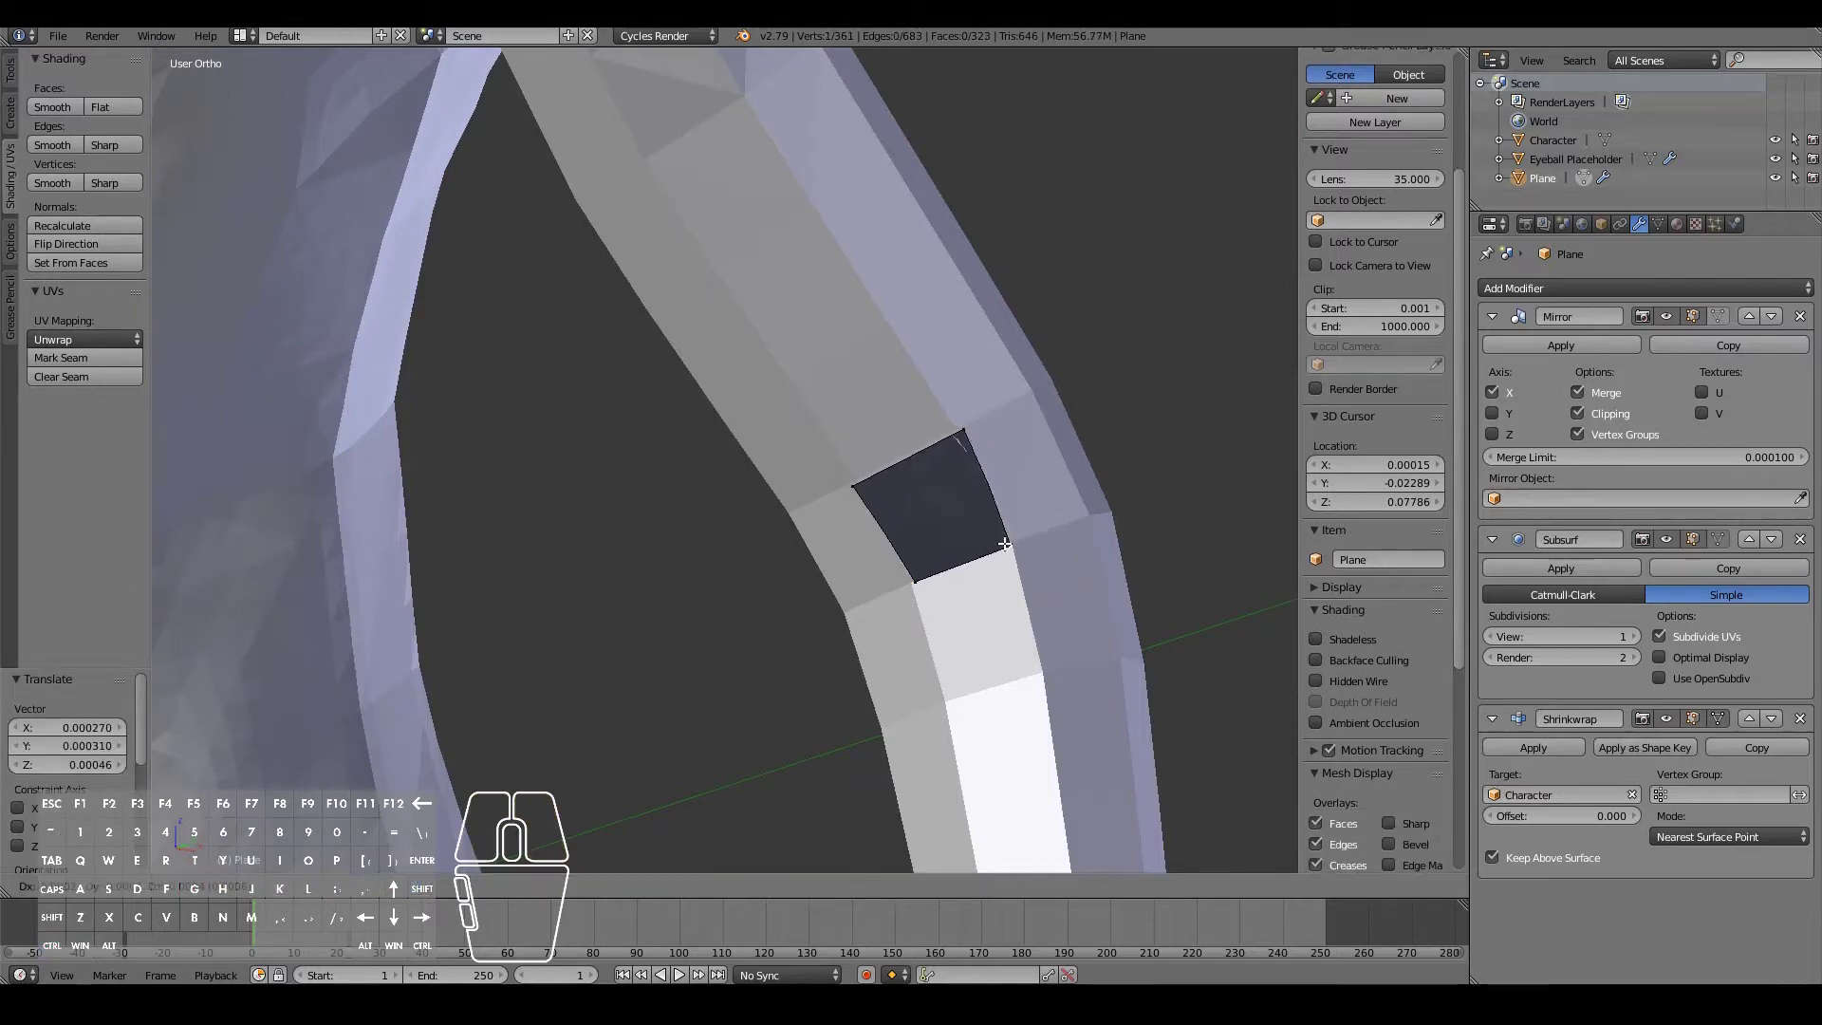
click(1005, 543)
right_click(969, 431)
key(g)
click(965, 439)
- Extrude the face's outer edge repeatedly around the back and inner side of the elbow to form a band of faces
middle_drag(1055, 501, 993, 549)
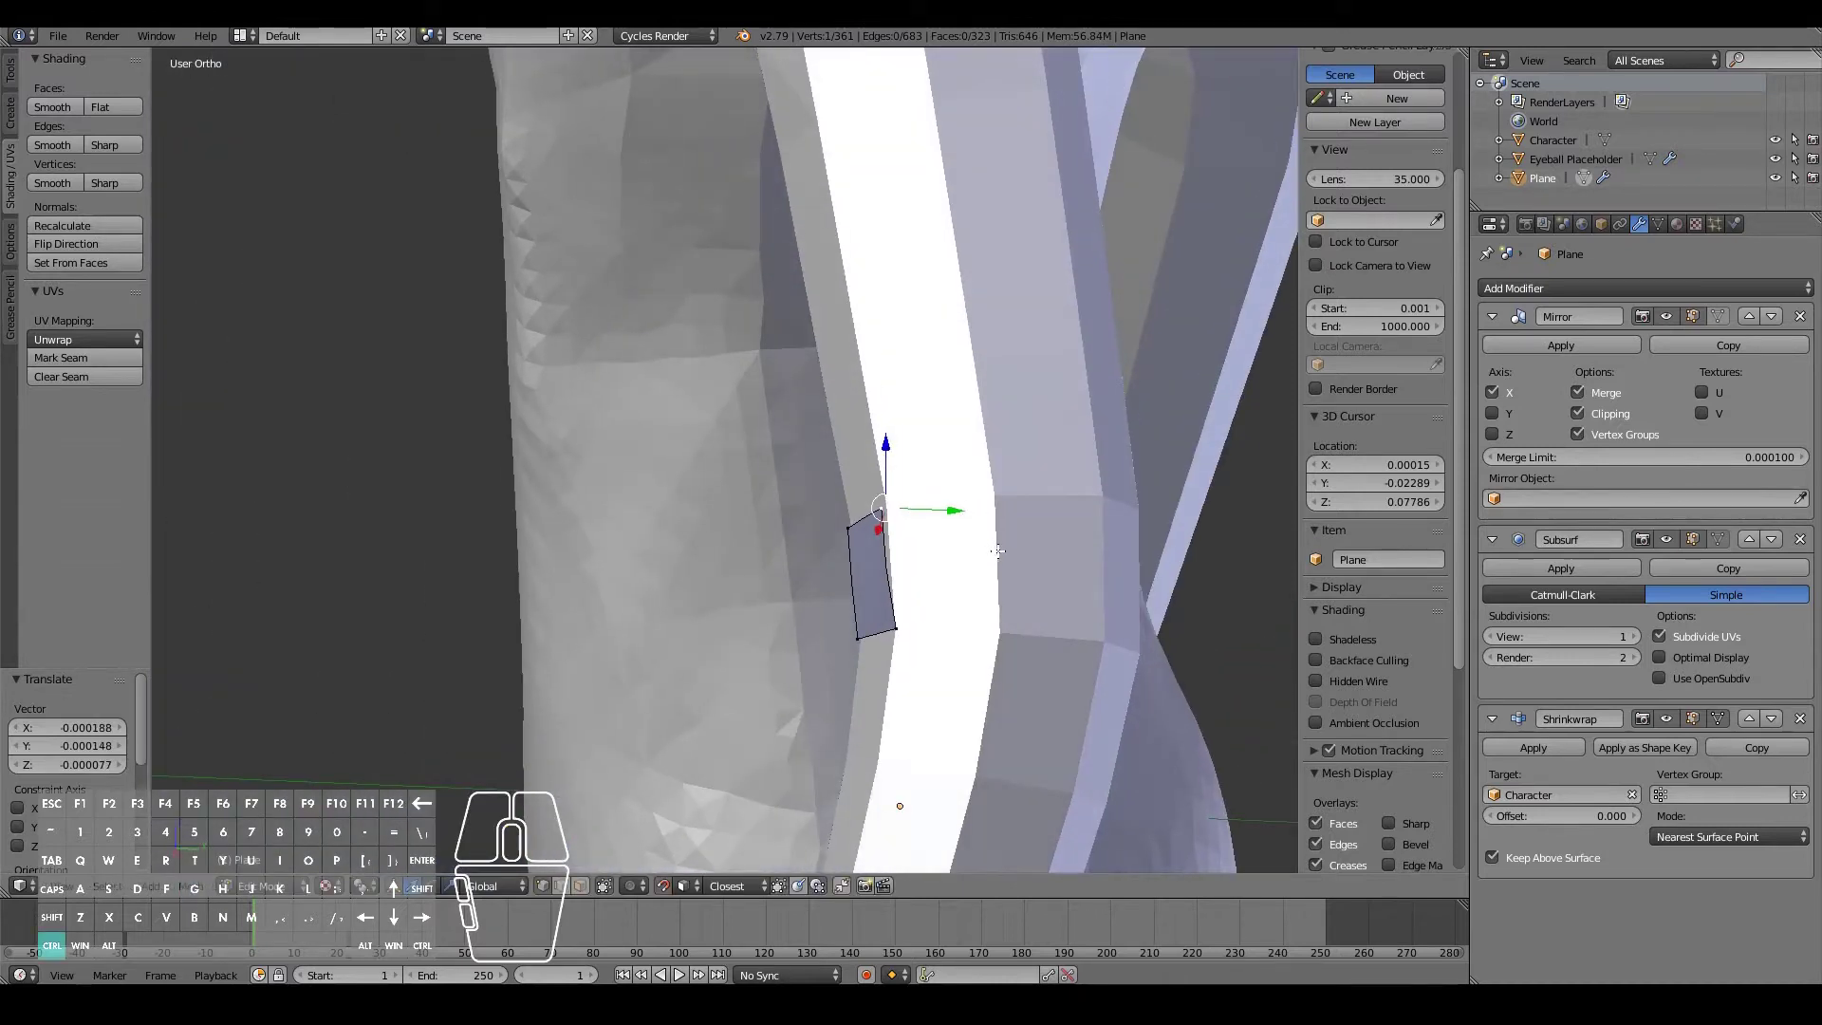
ctrl+right_click(997, 551)
key(ctrl+z)
shift+right_click(909, 616)
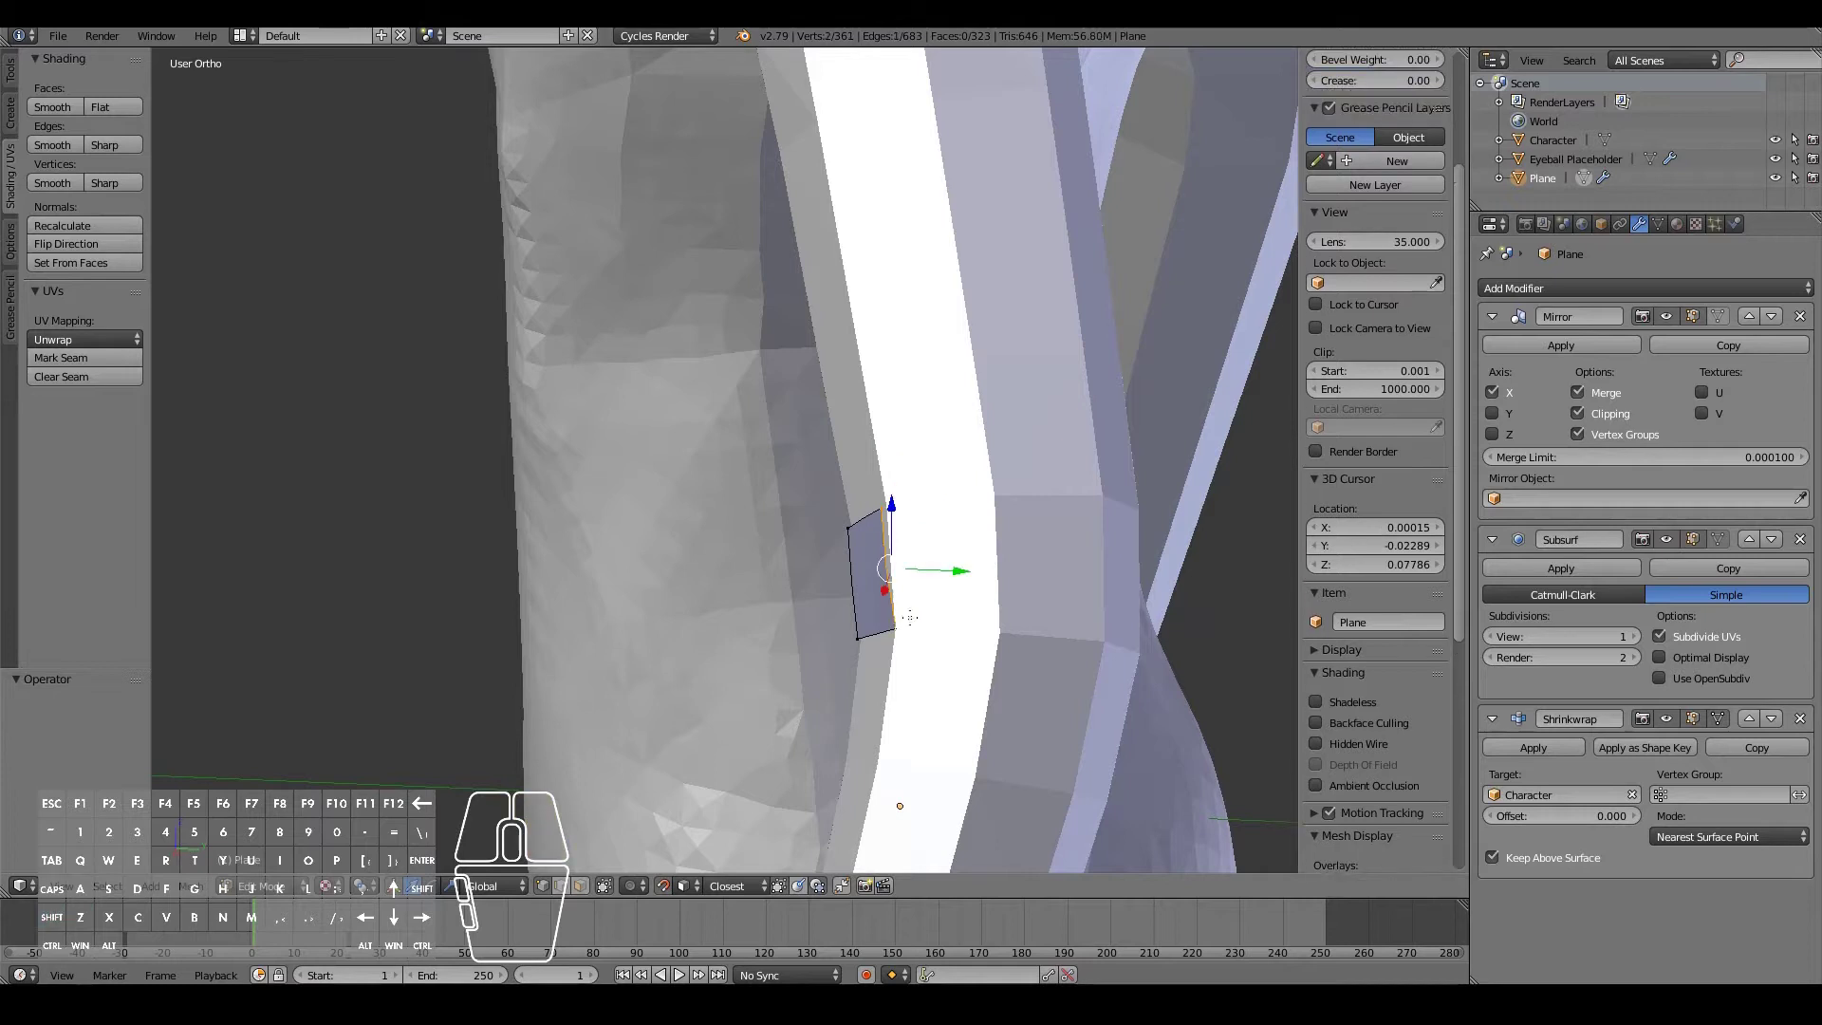
ctrl+click(999, 573)
middle_drag(1056, 574, 653, 564)
ctrl+click(899, 583)
ctrl+click(667, 571)
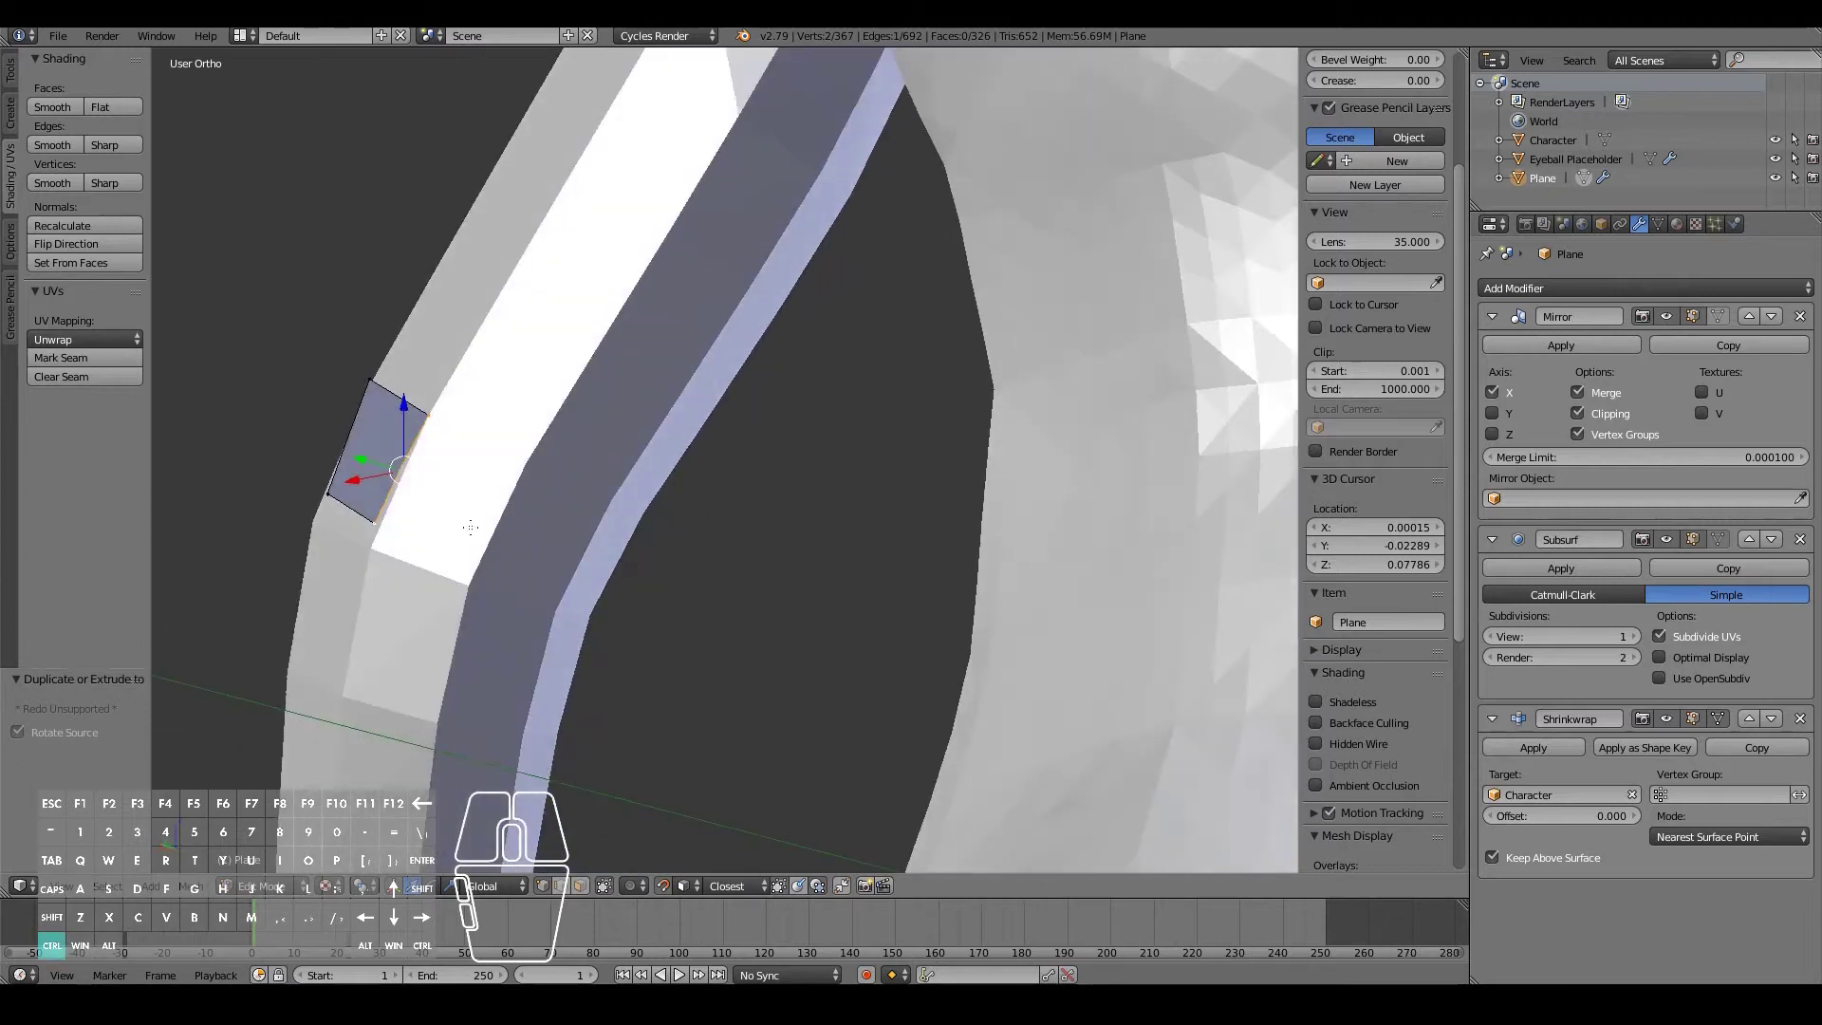
ctrl+click(502, 521)
middle_drag(501, 521, 761, 623)
ctrl+click(510, 551)
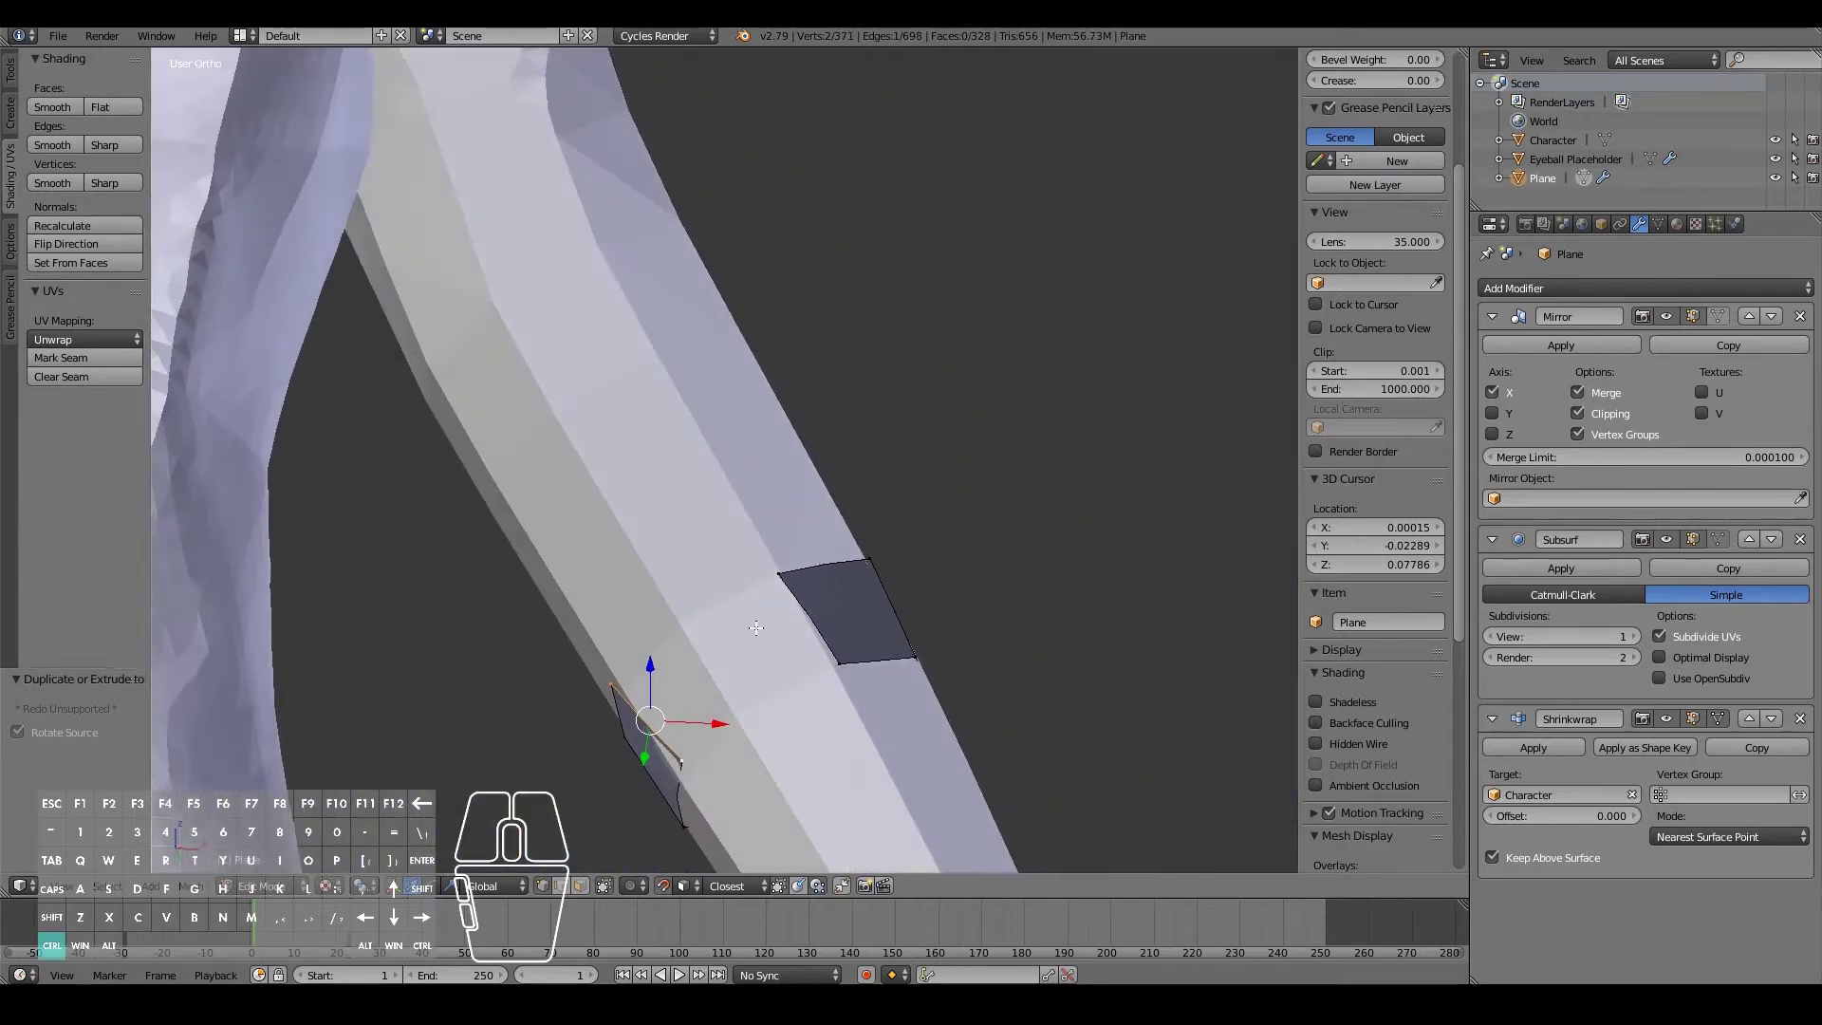
ctrl+click(710, 669)
- Fill the remaining gap in the elbow band with a face and adjust a lower front vertex to the arm's crease
shift+right_click(776, 575)
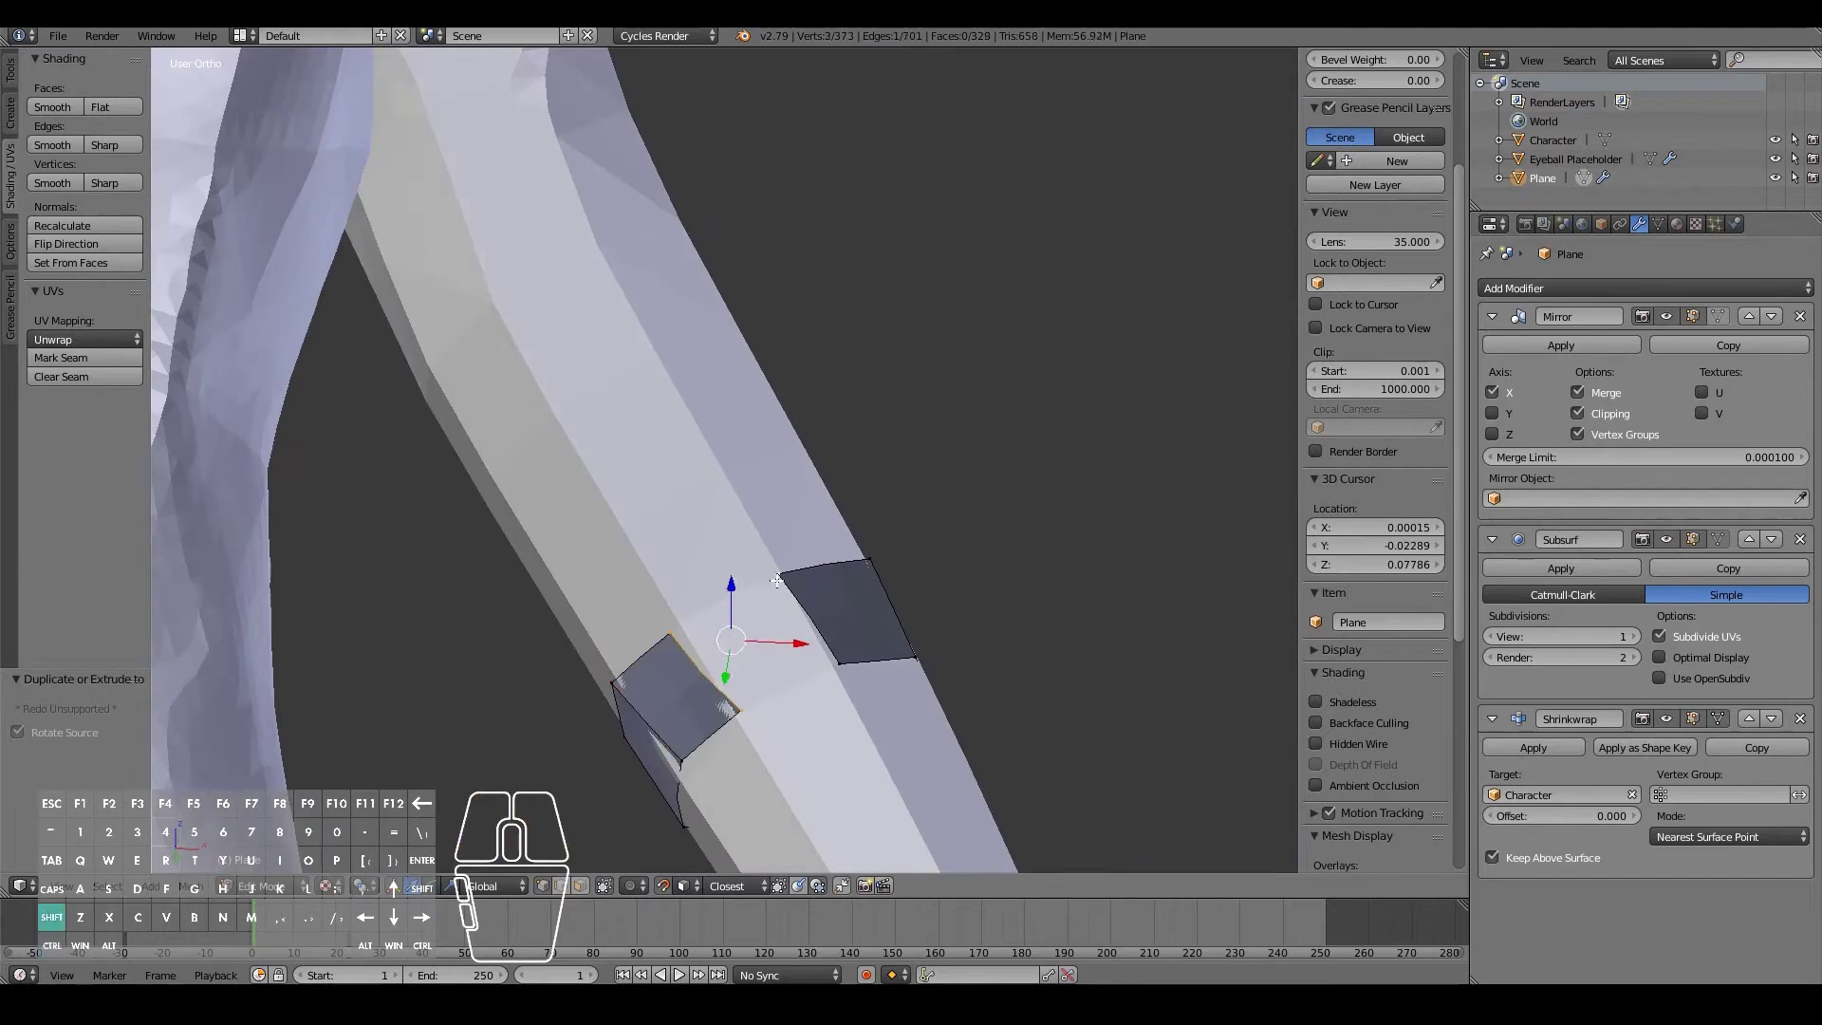
shift+right_click(834, 669)
key(f)
middle_drag(453, 592, 622, 563)
right_click(1013, 550)
key(g)
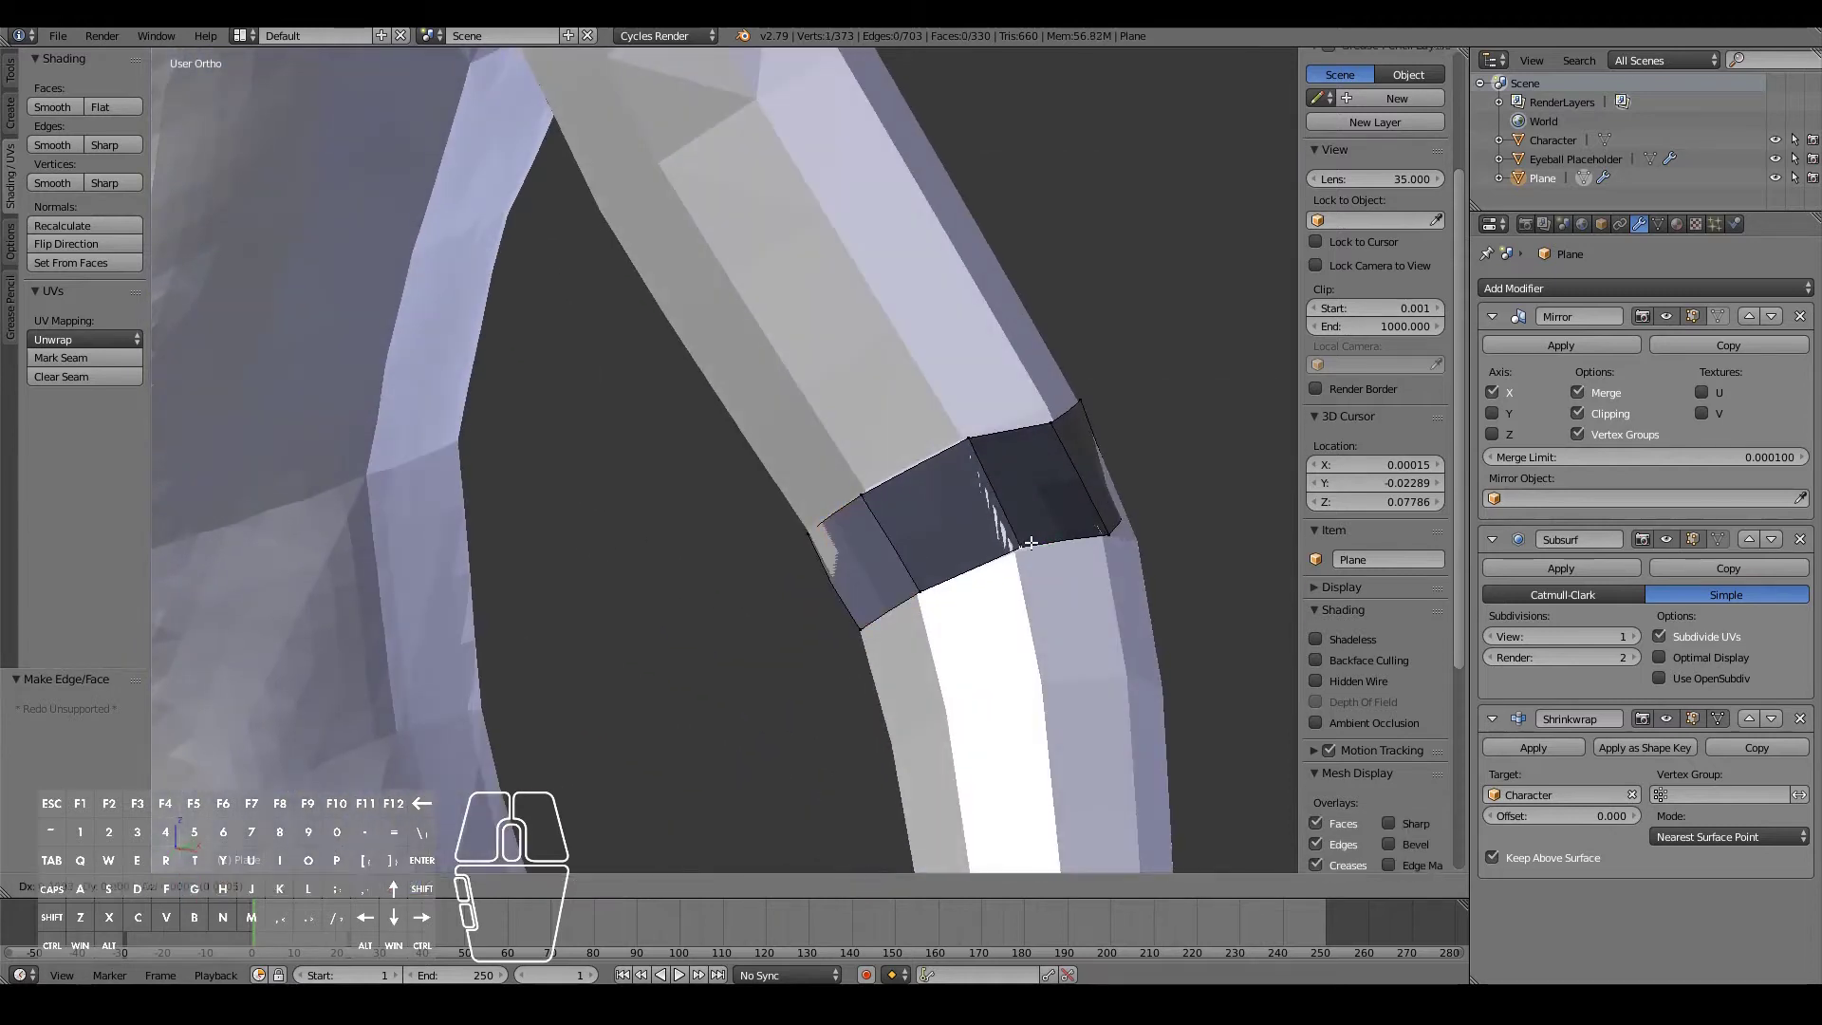
click(1024, 543)
- Select the whole linked elbow band and flip the direction of its normals
middle_drag(1045, 484, 980, 487)
key(a)
middle_drag(972, 410, 884, 503)
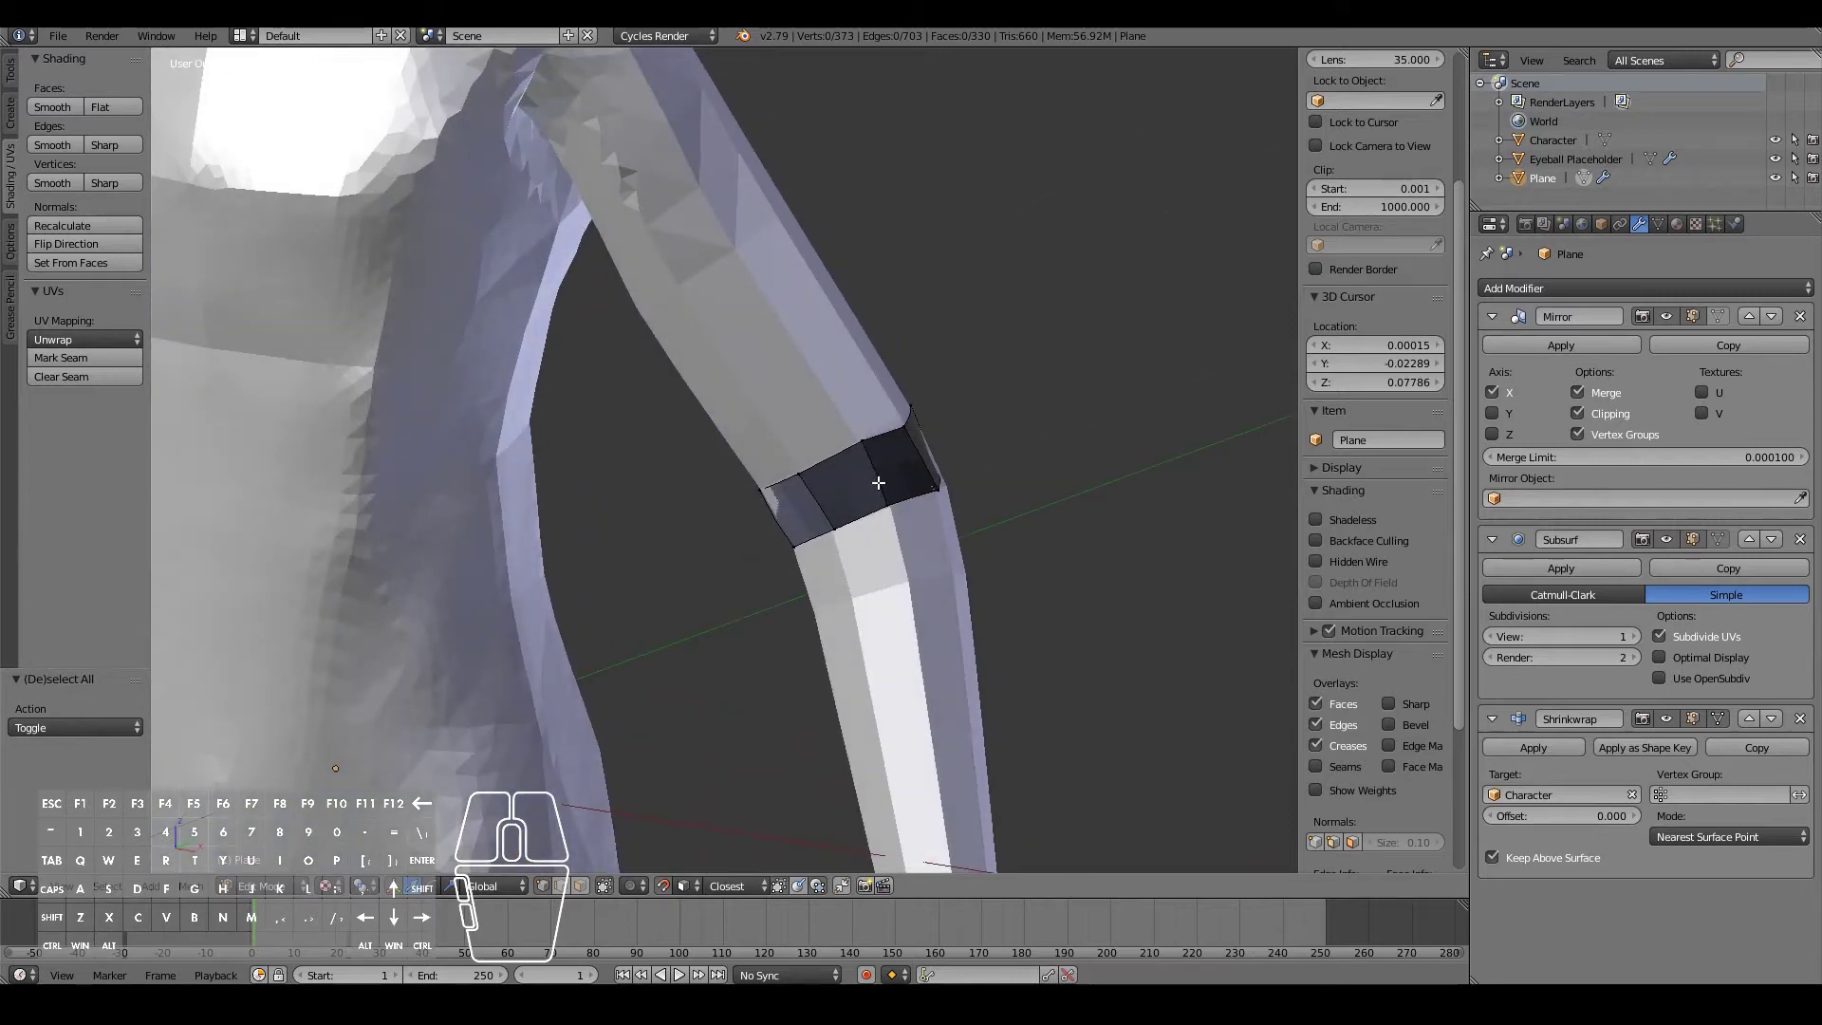
key(l)
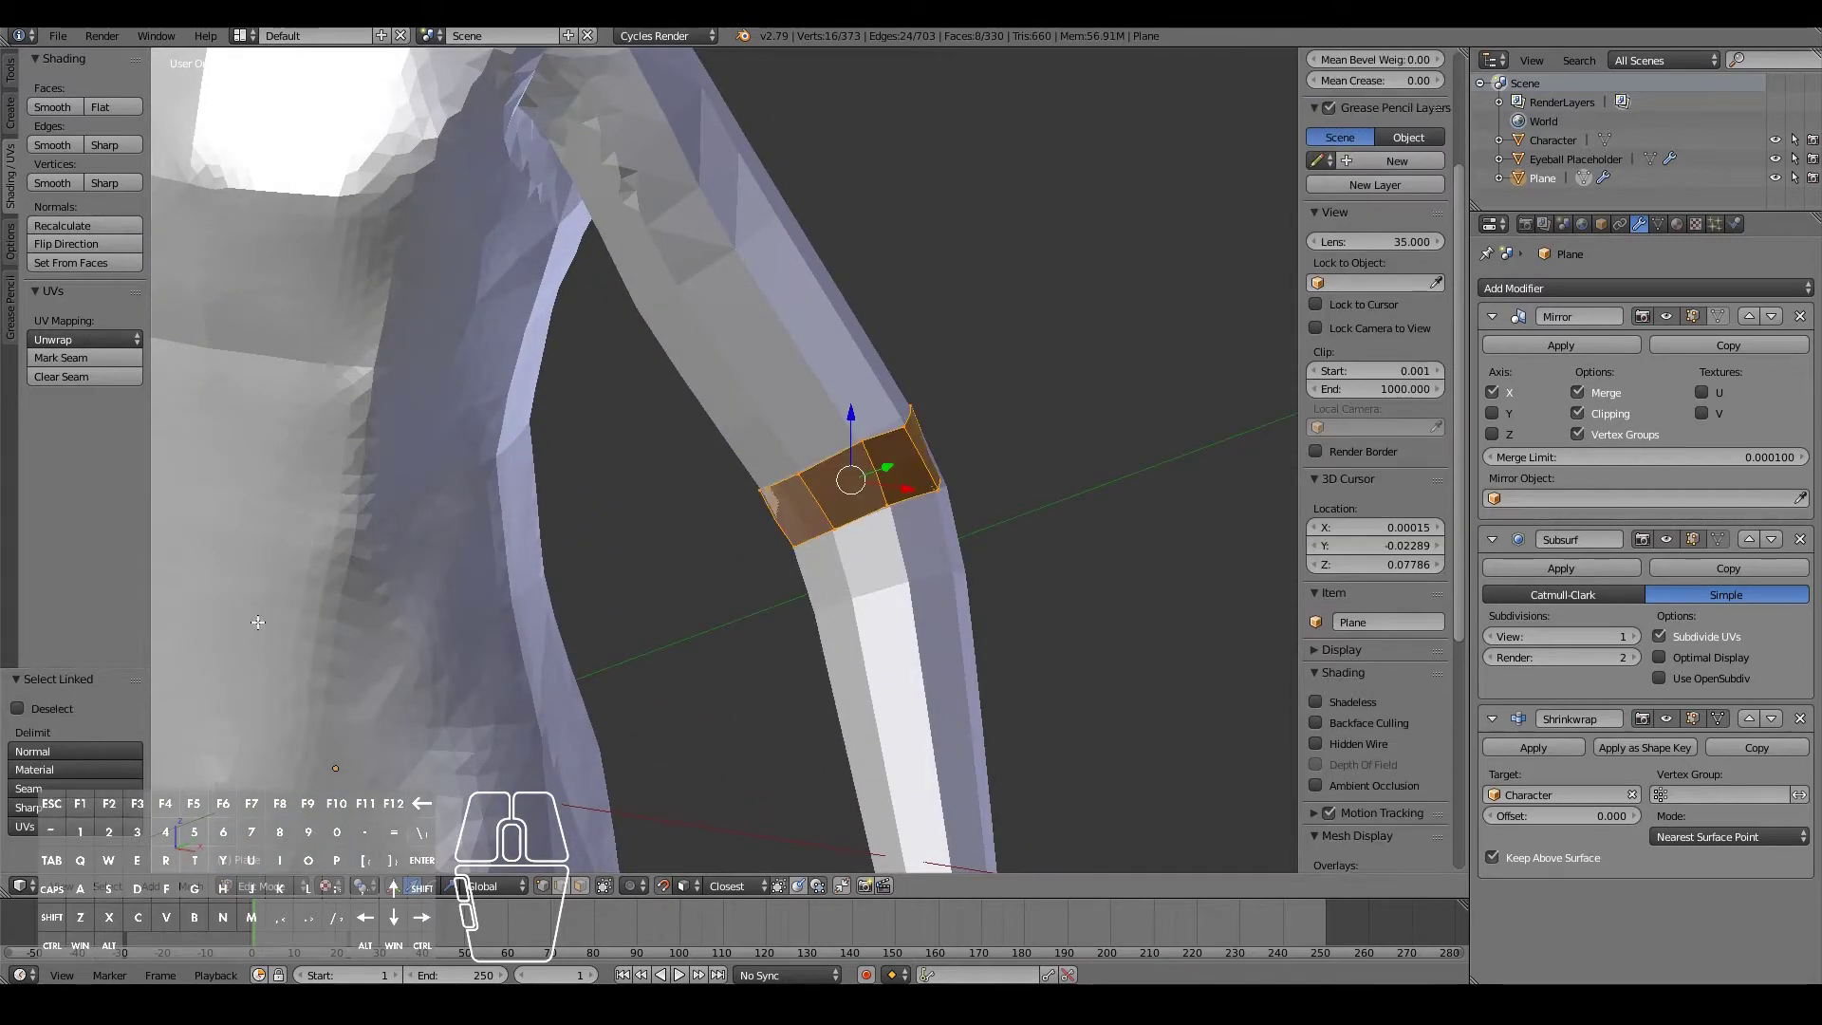
click(67, 247)
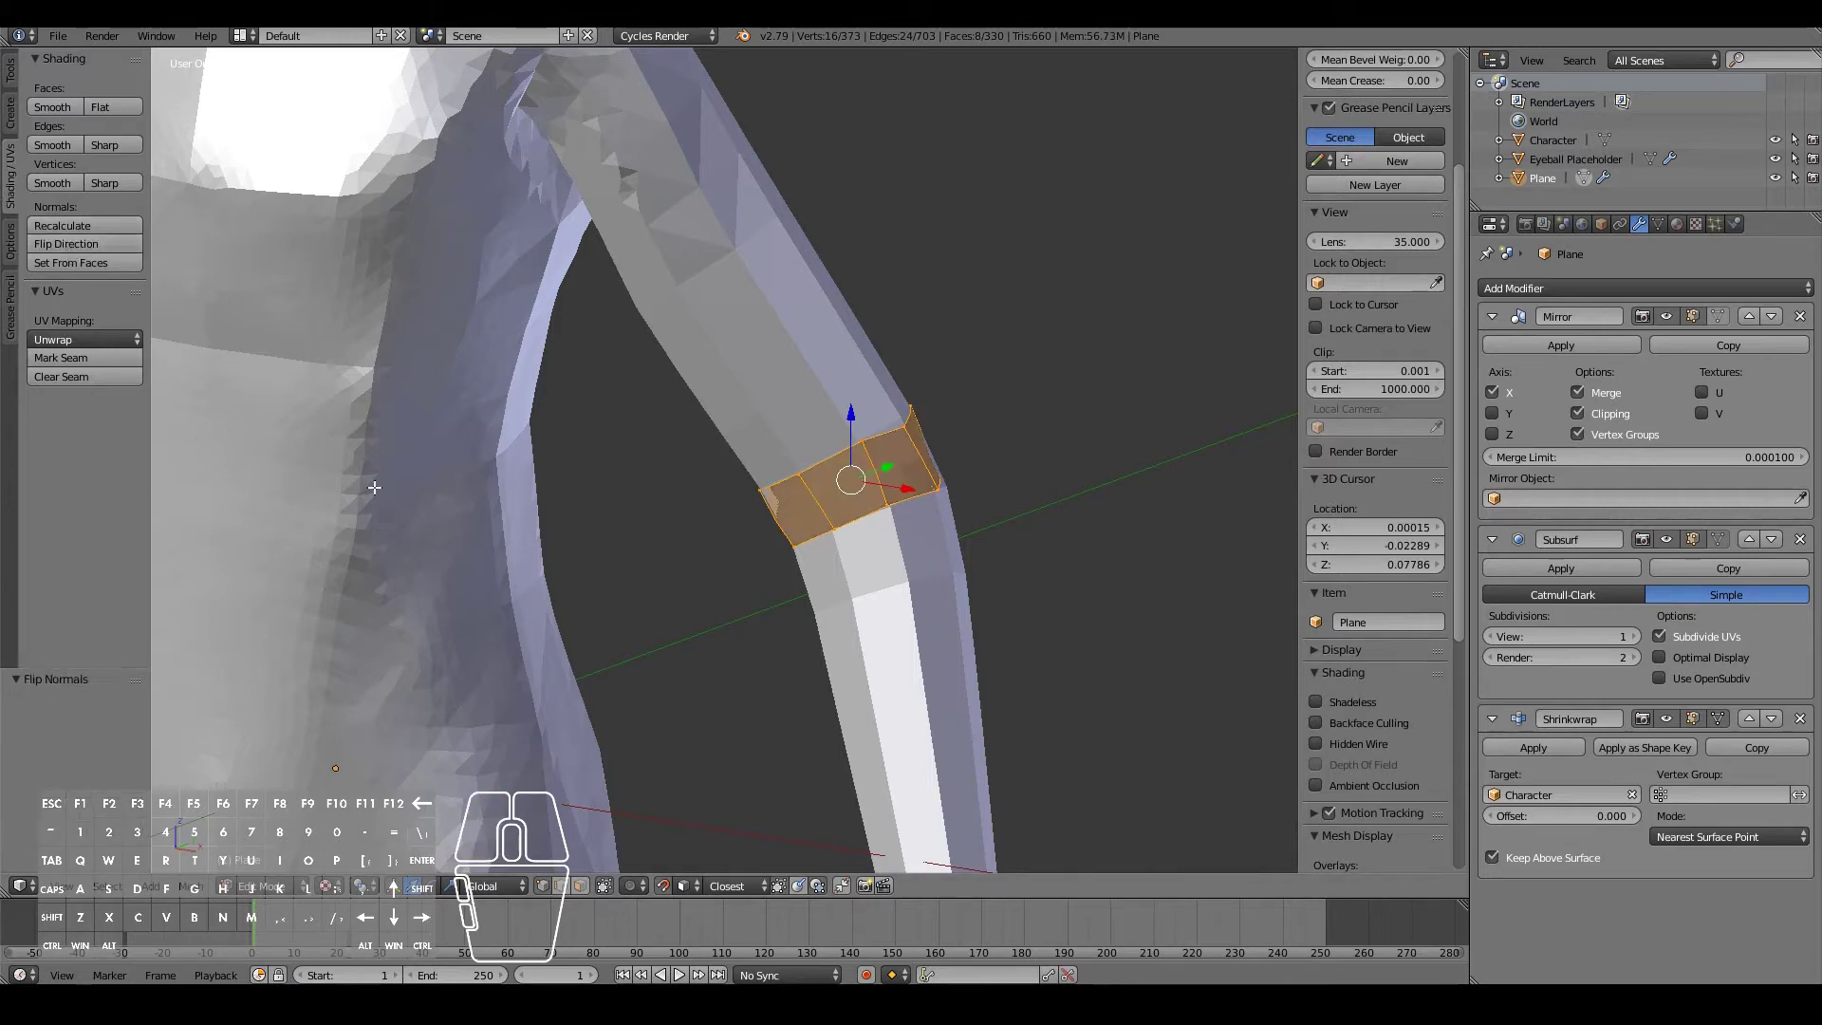
- Leave Edit Mode and check how the mirrored elbow bands follow both arms
scroll(639, 612, down, 3)
key(Tab)
middle_drag(640, 612, 437, 584)
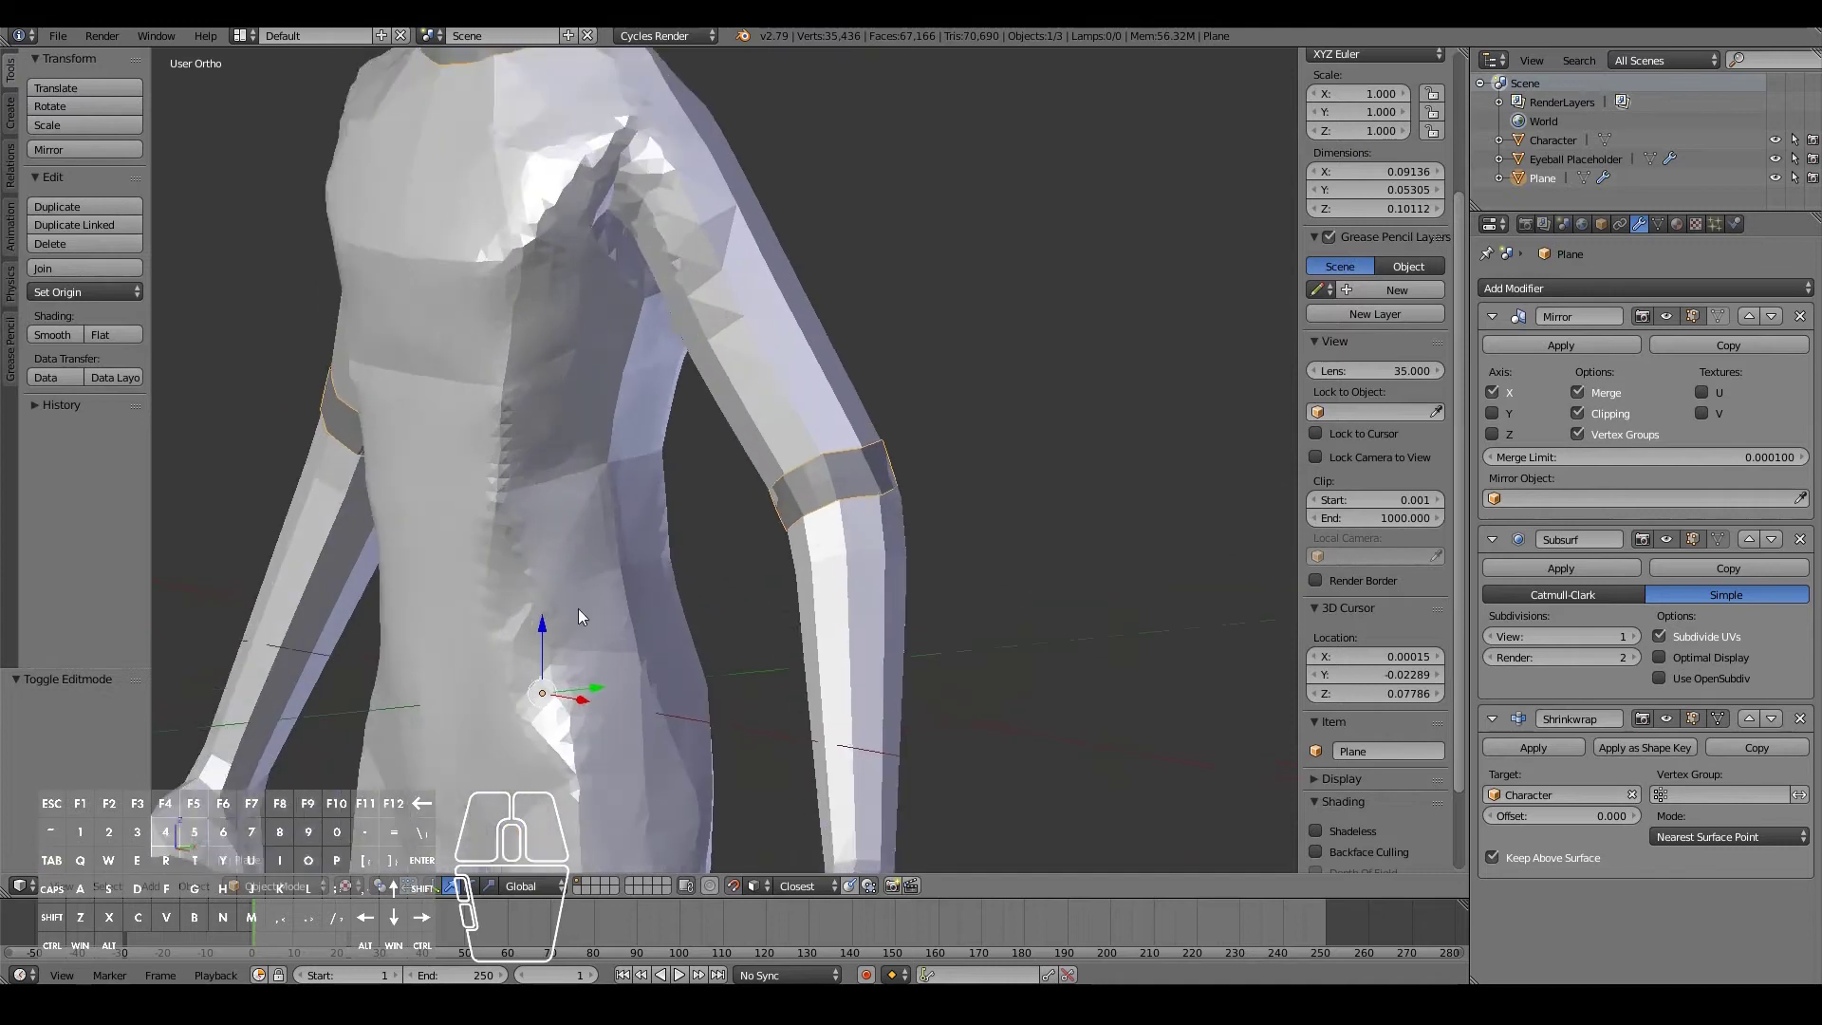
- Enter Edit Mode and reposition the lower vertex on the outer side of the elbow band to follow the arm's edge
scroll(607, 598, up, 3)
key(Tab)
middle_drag(671, 573, 612, 574)
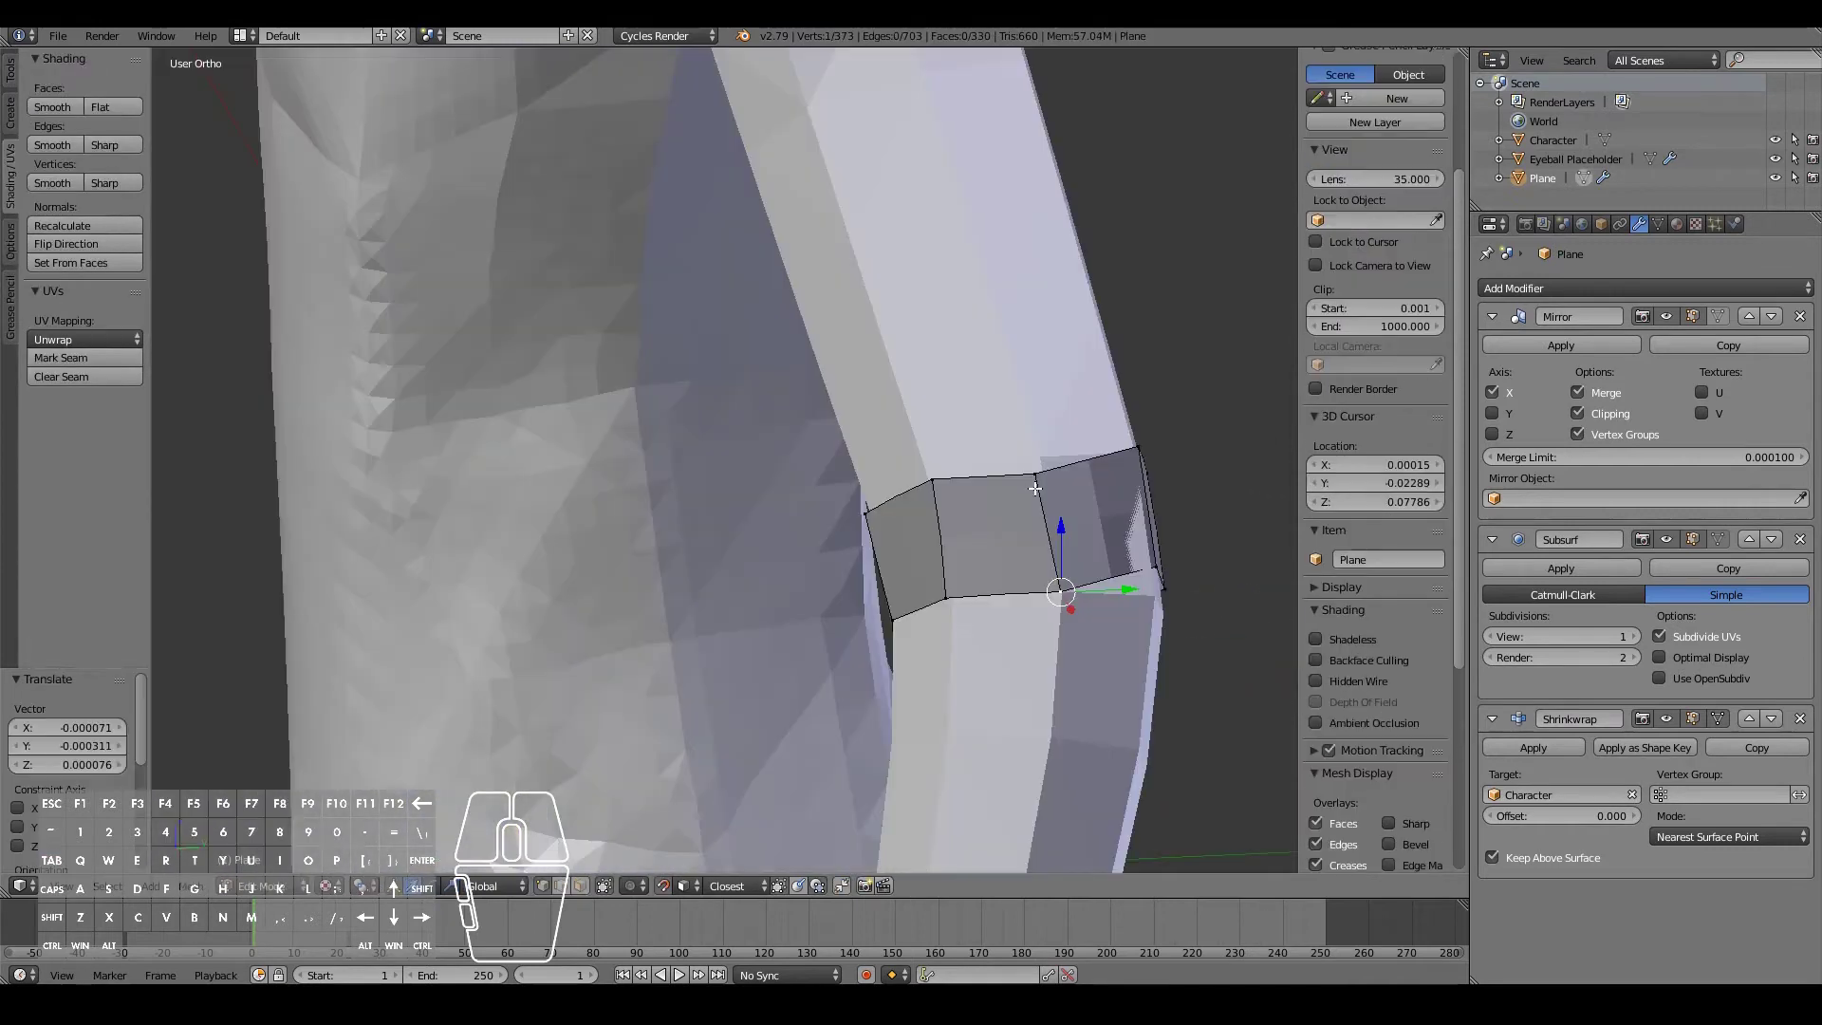
key(g)
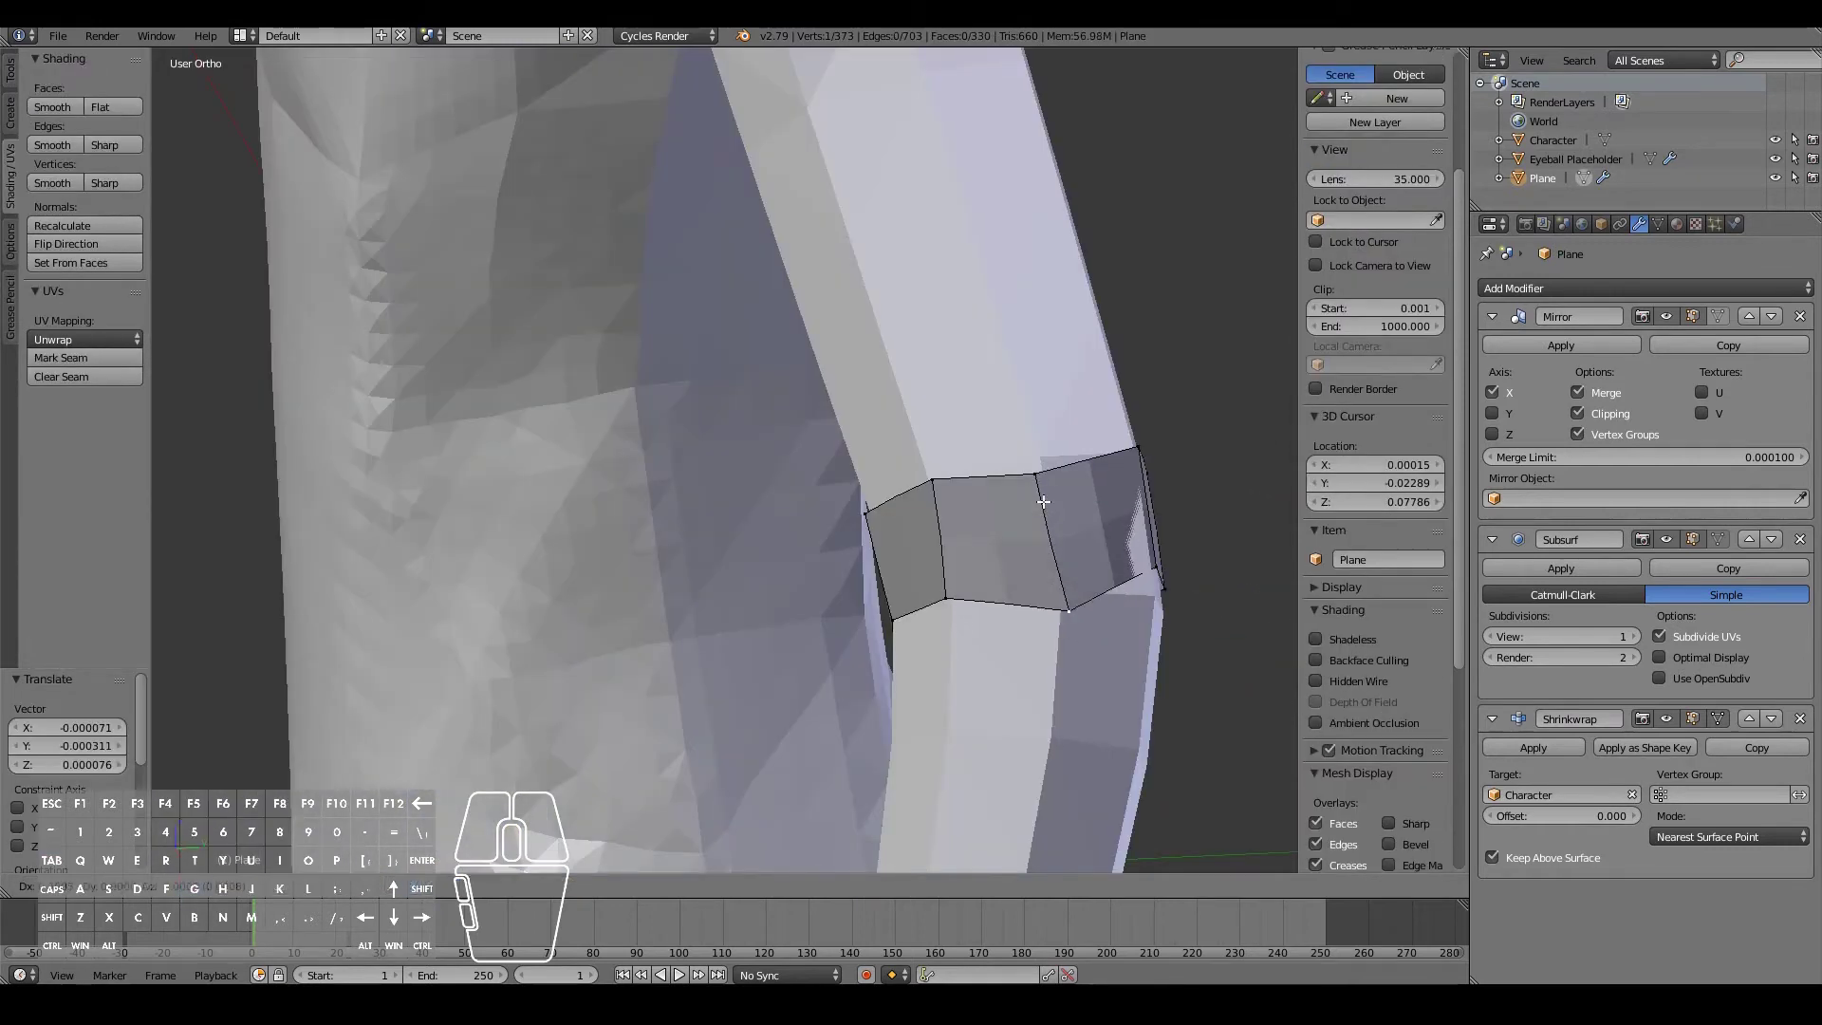
right_click(1042, 500)
key(g)
click(1091, 589)
- Move the upper vertex on the outer side of the elbow band to line up with the arm's edge
right_click(1034, 473)
key(g)
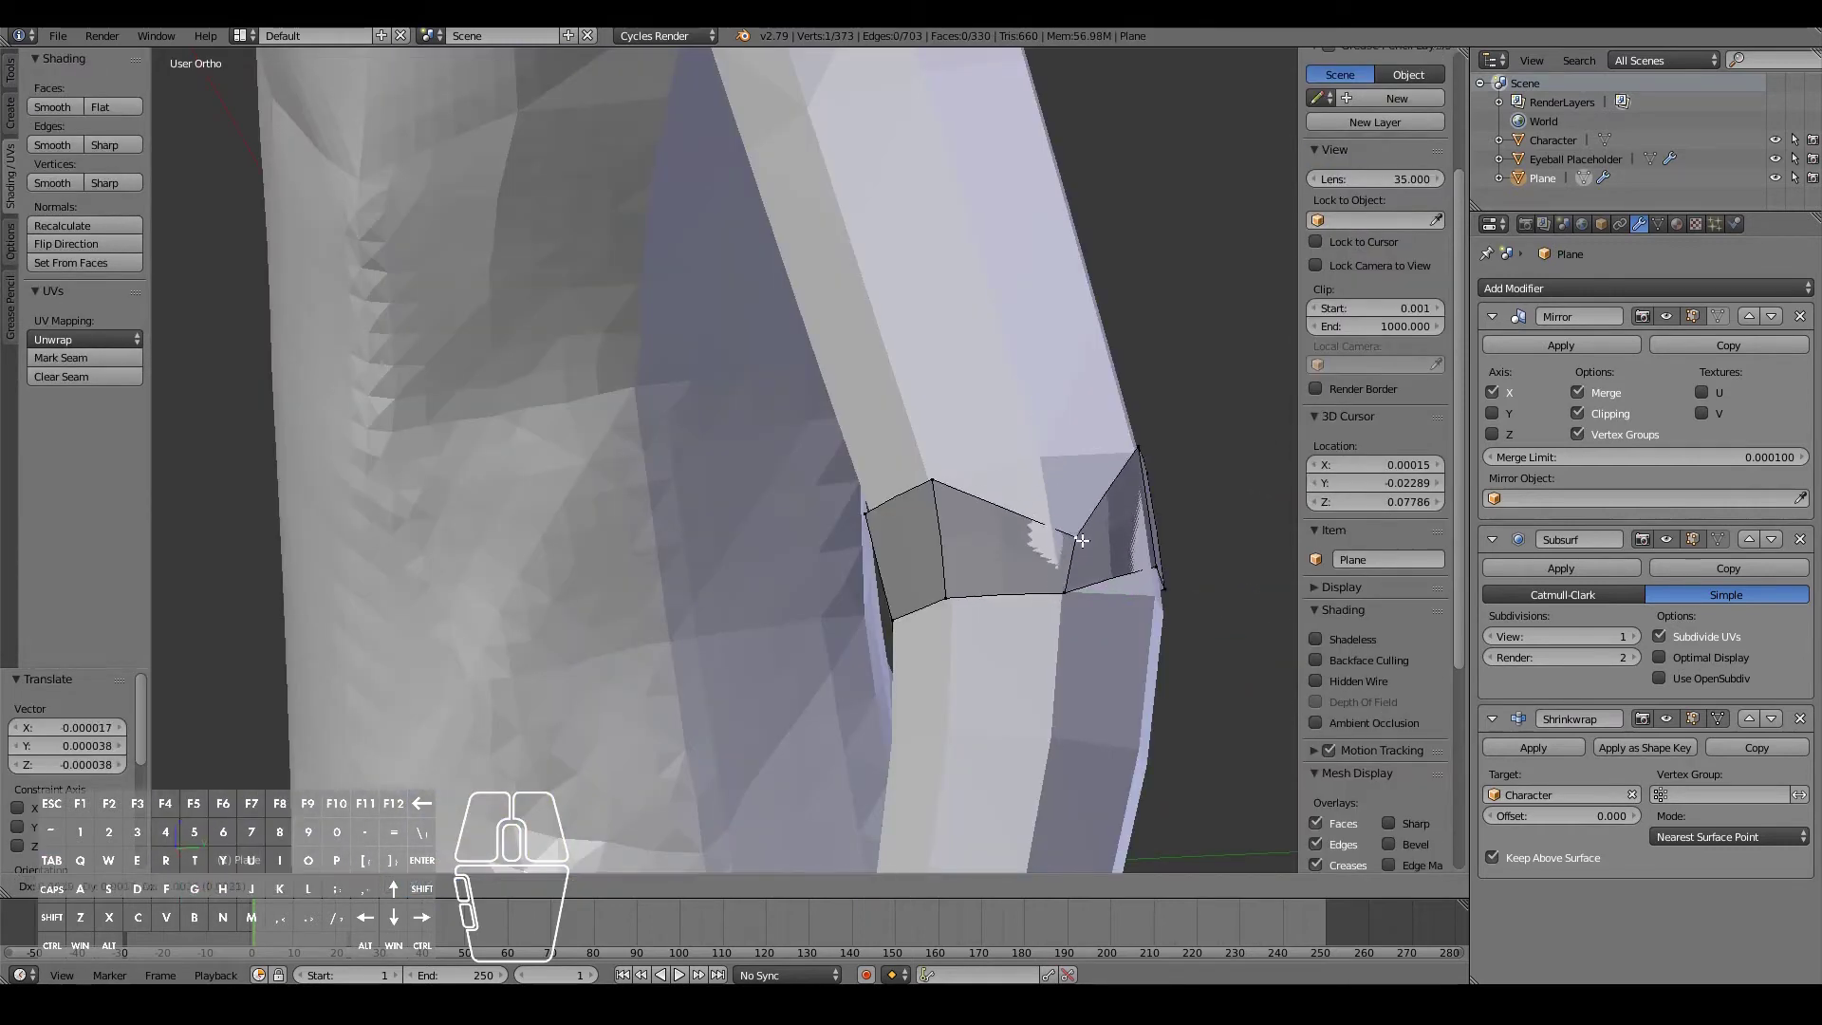
click(1047, 466)
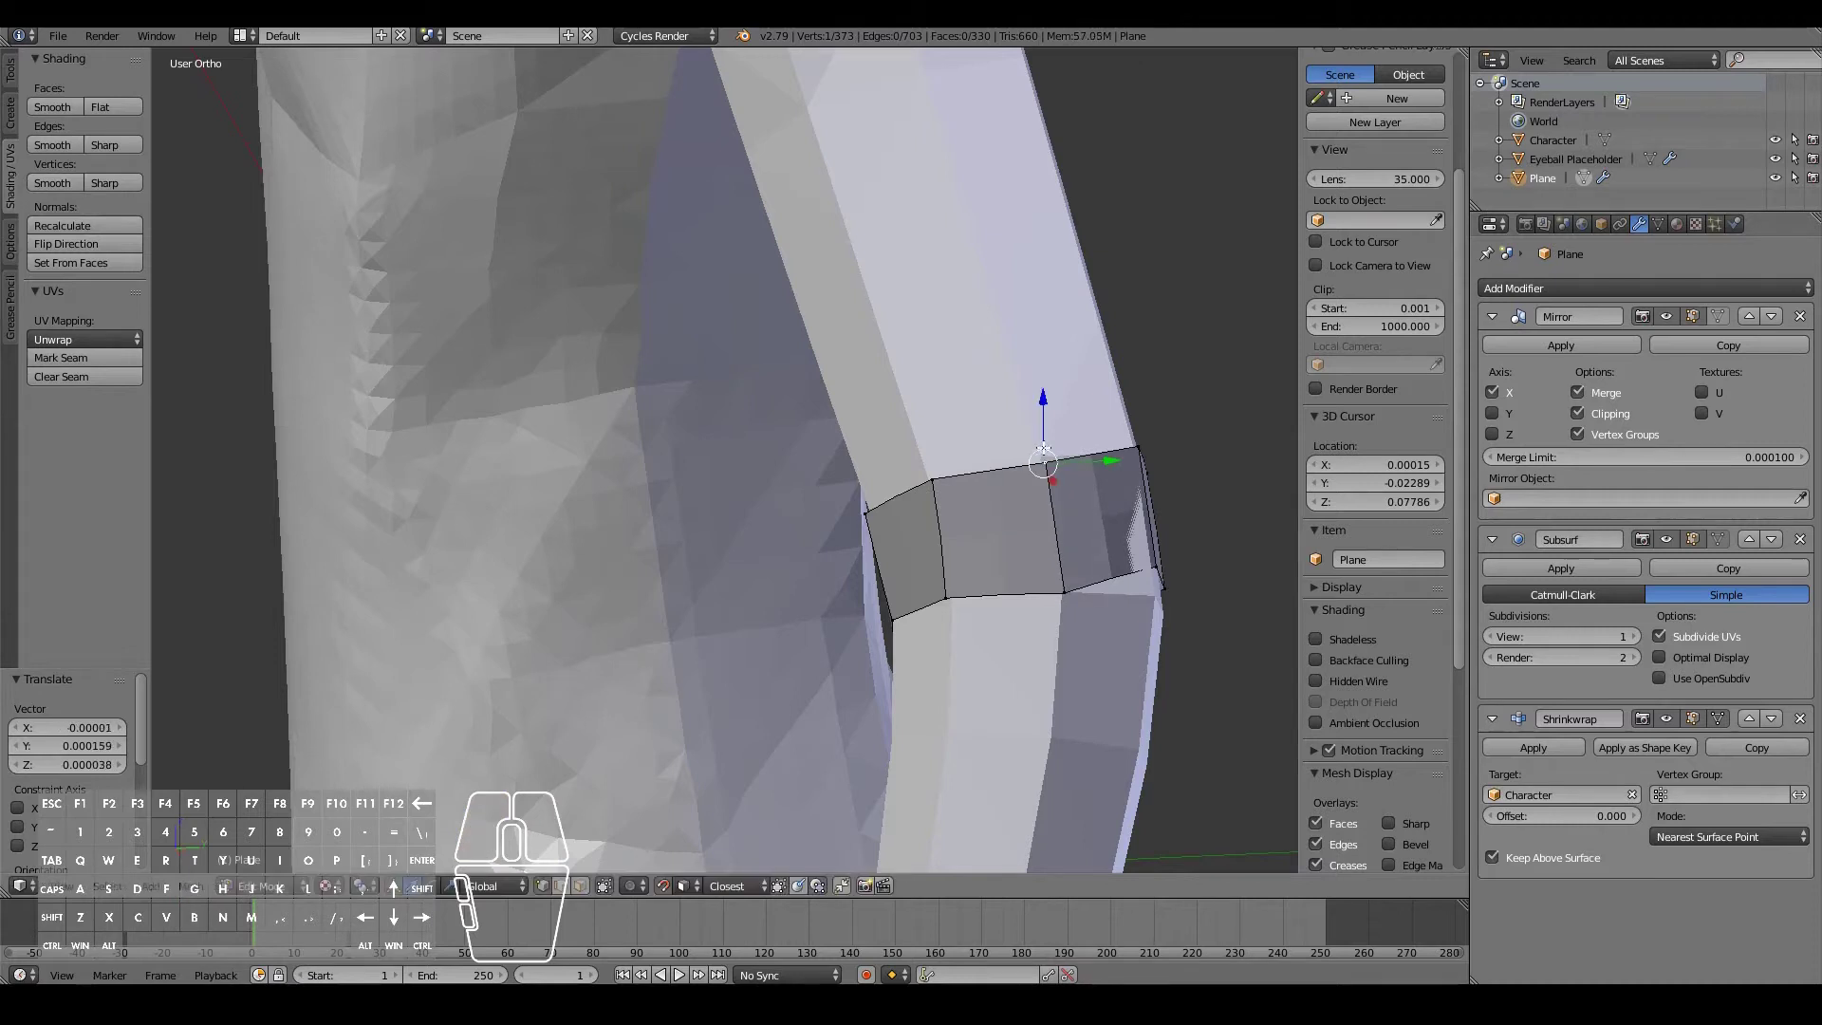
key(g)
click(1139, 459)
- Reposition the elbow band's vertices around the other side of the arm to even out its faces
middle_drag(1139, 459, 680, 631)
key(g)
click(720, 577)
click(529, 586)
click(680, 630)
right_click(590, 692)
click(597, 696)
- Adjust the inner vertex on the elbow band's upper edge to match the arm's contour
middle_drag(840, 489, 835, 598)
scroll(836, 597, down, 9)
scroll(805, 605, up, 9)
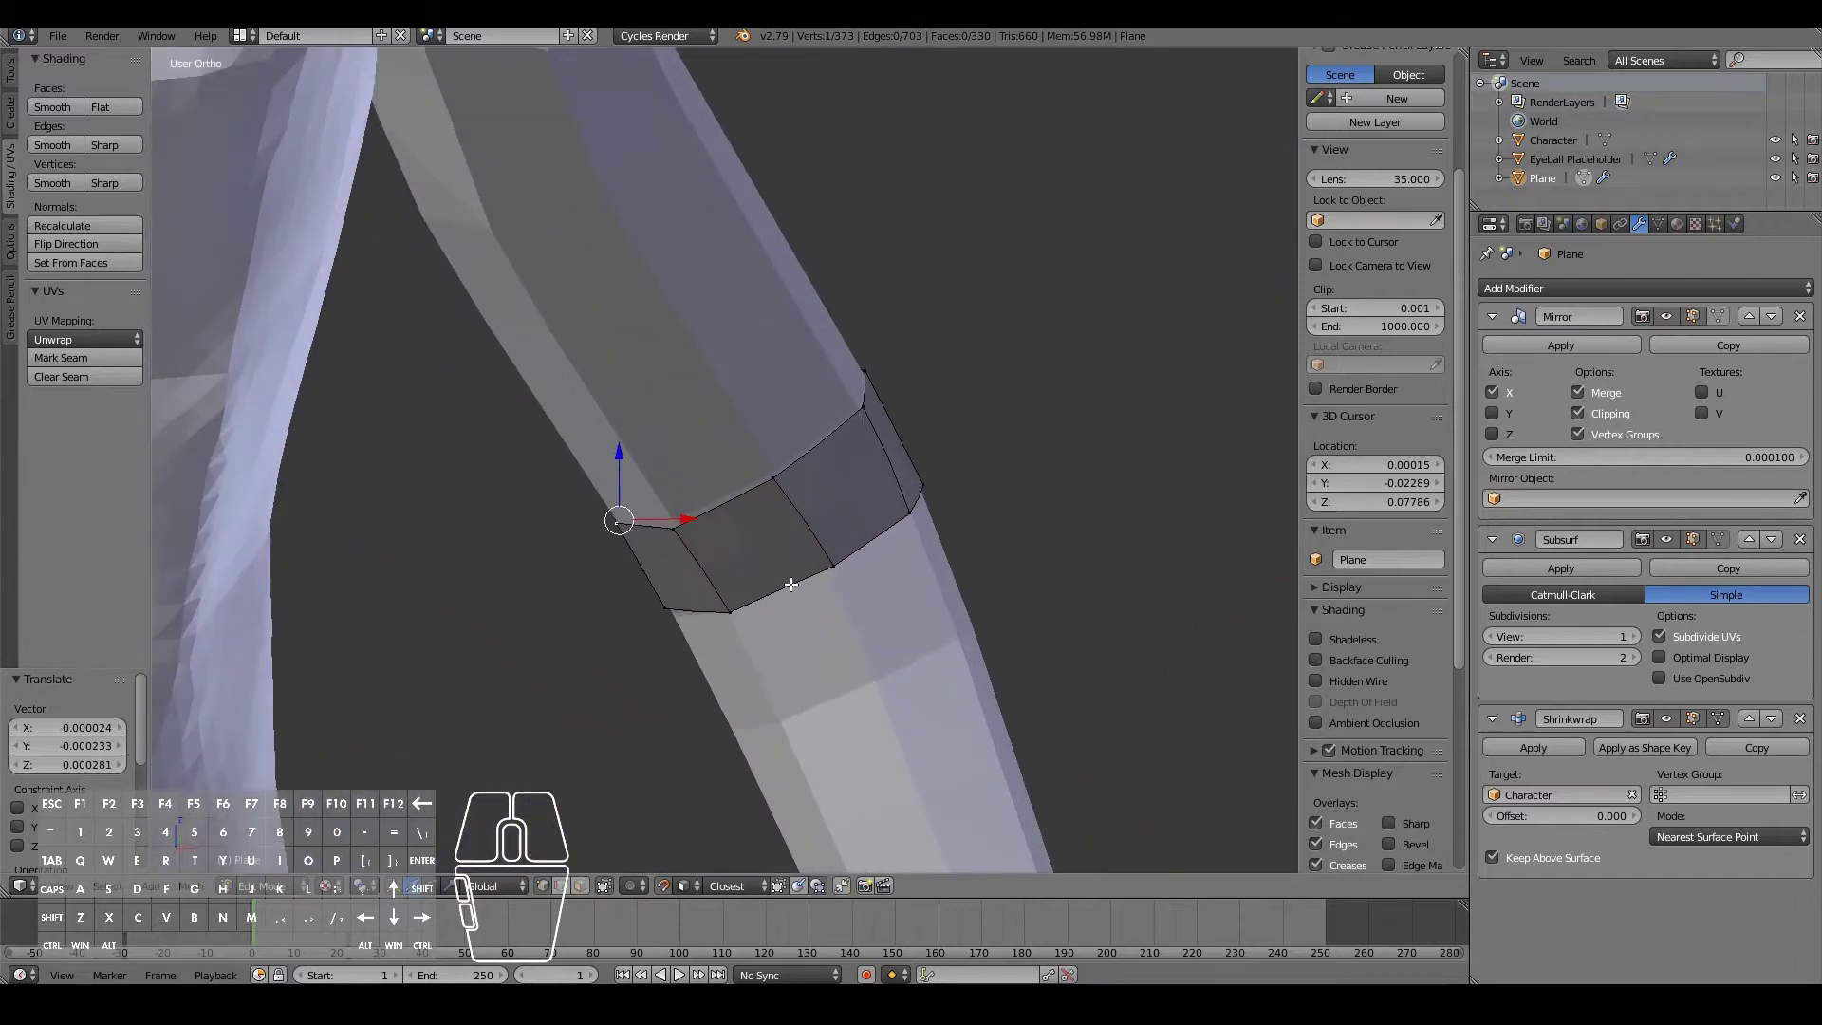
key(g)
click(674, 519)
- Select the lower edge loop of the elbow band
alt+click(872, 548)
middle_drag(872, 549, 948, 553)
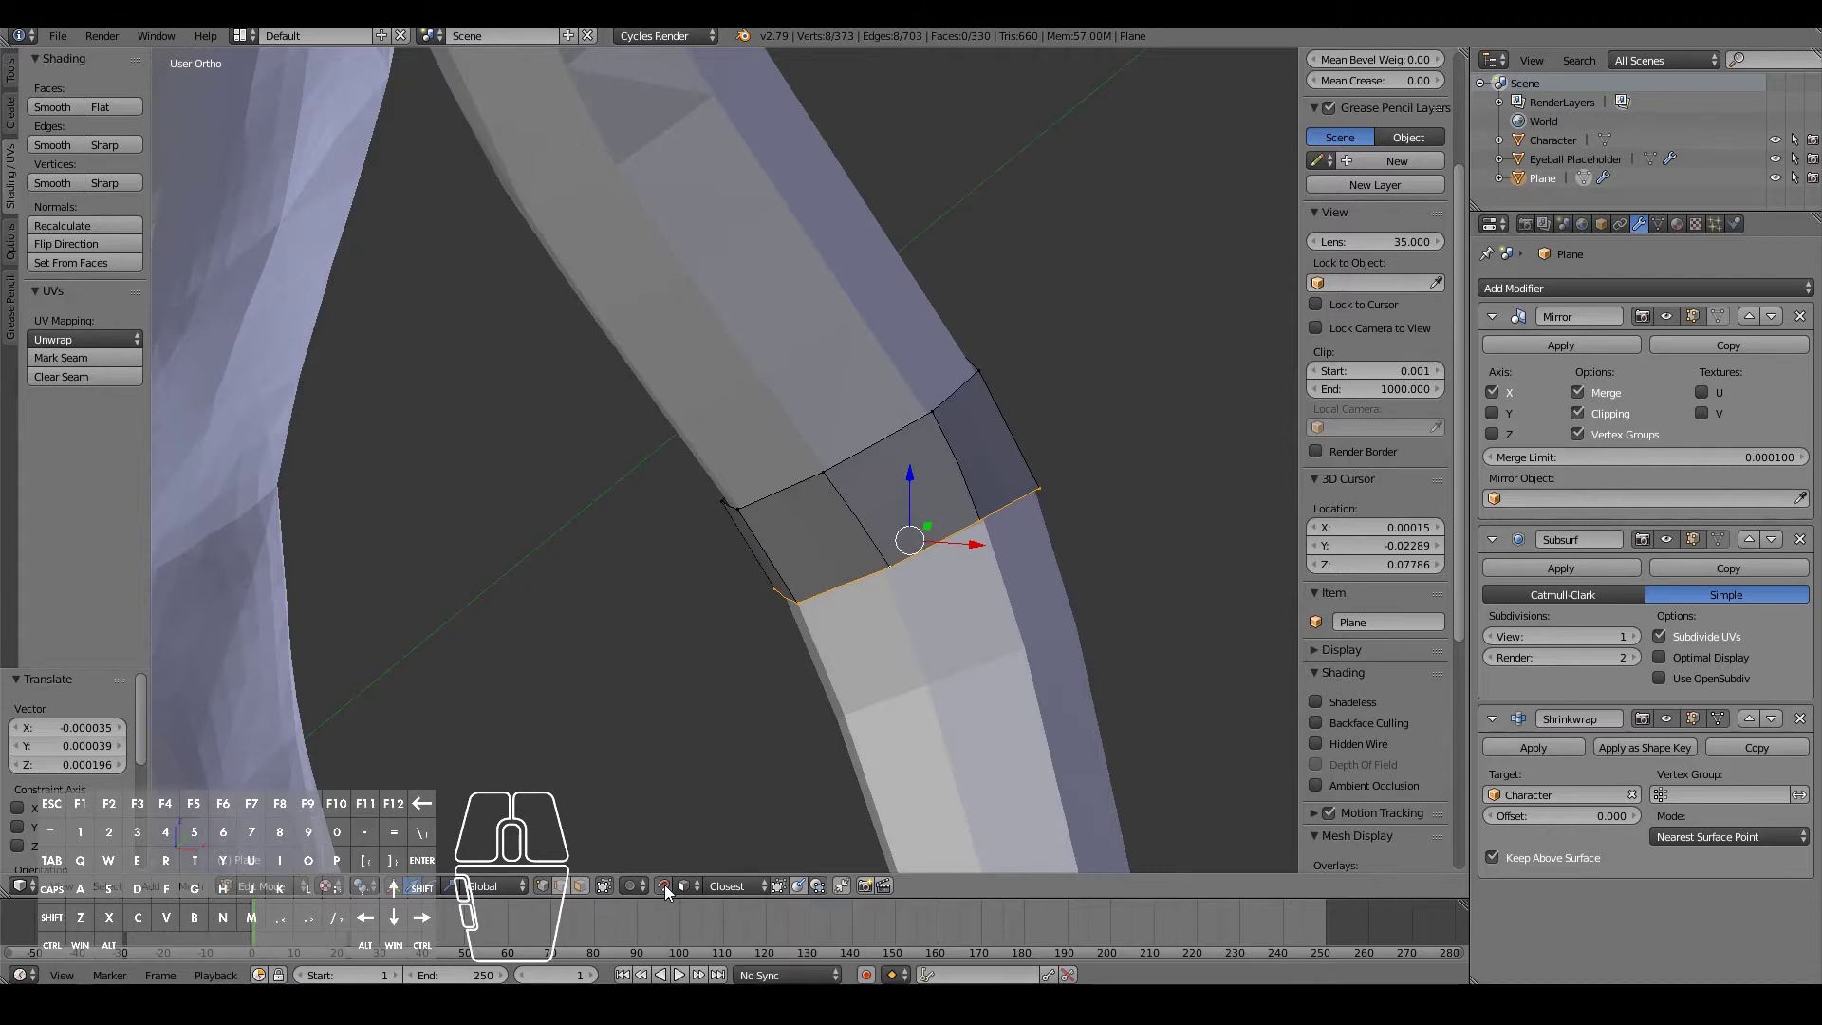
- Try to extrude the elbow band's lower edge loop down the forearm with snapping on
key(e)
click(968, 607)
middle_drag(968, 607, 920, 590)
key(ctrl+z)
key(g)
right_click(844, 685)
- Turn off snapping and extrude the elbow band's lower edge loop a short way down the forearm
click(663, 889)
key(e)
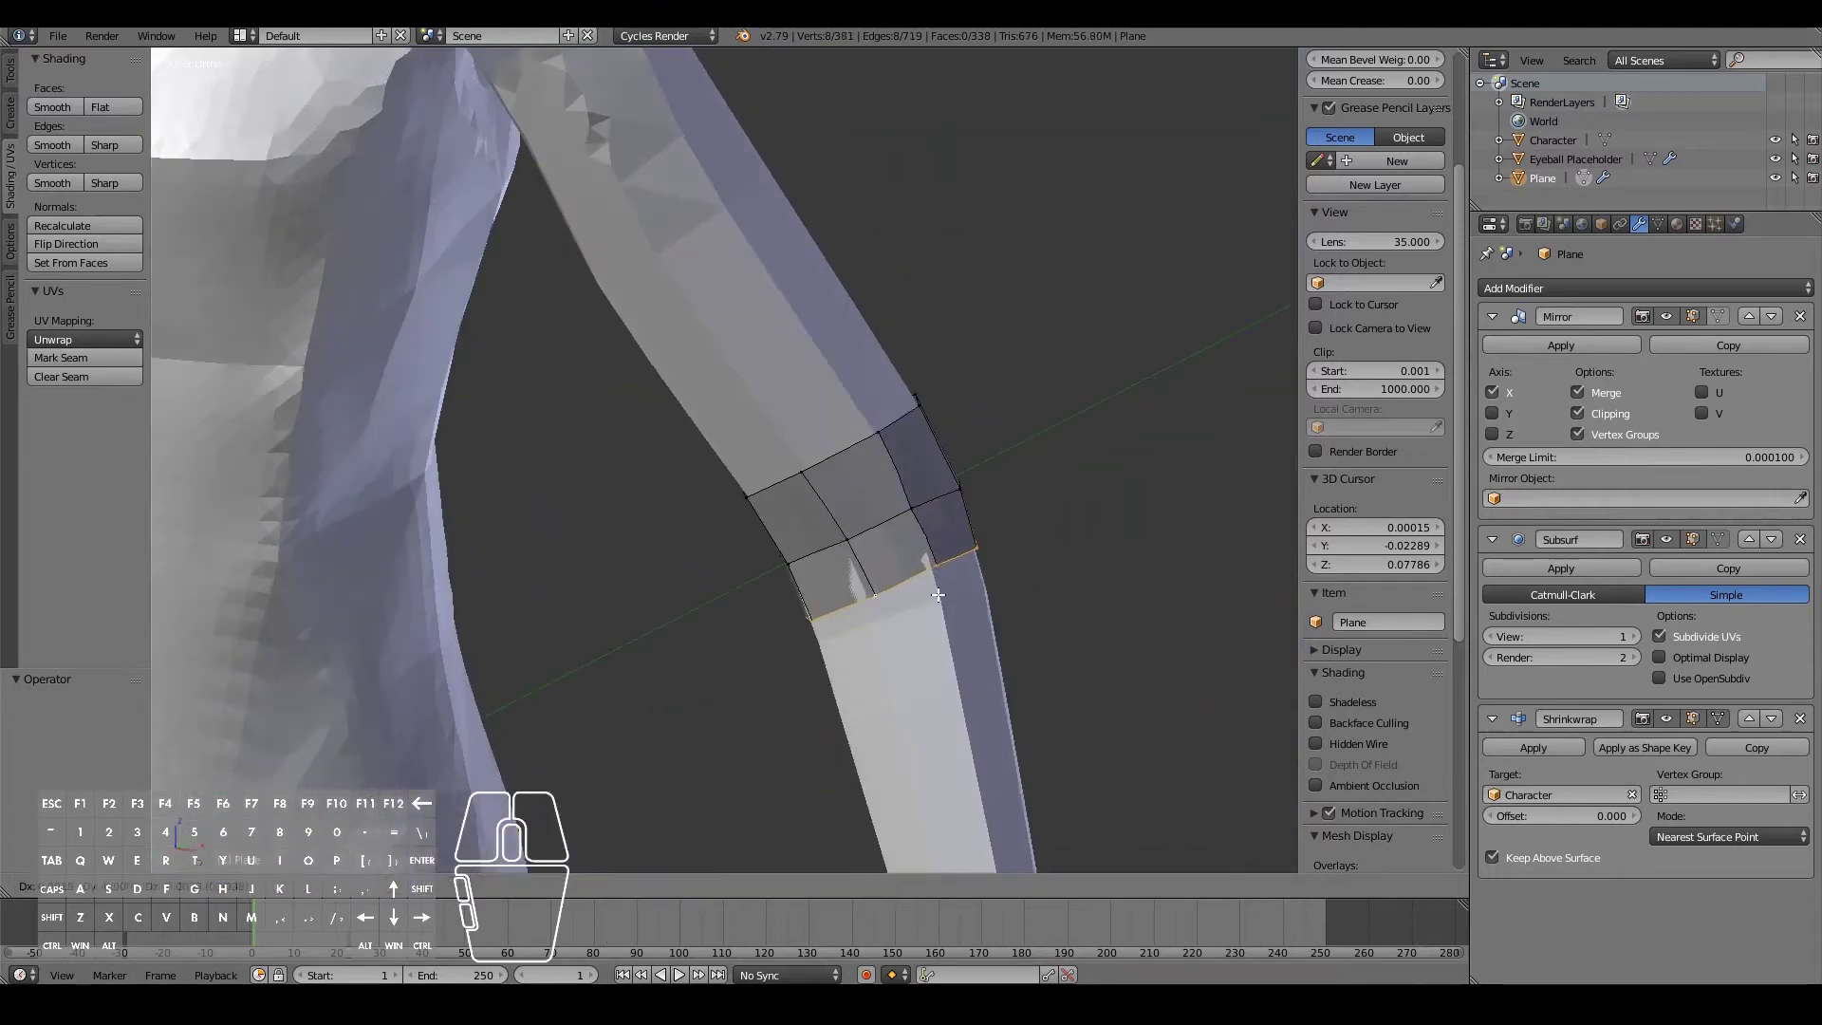
click(944, 617)
middle_drag(944, 617, 610, 639)
scroll(1081, 655, down, 6)
scroll(569, 636, up, 6)
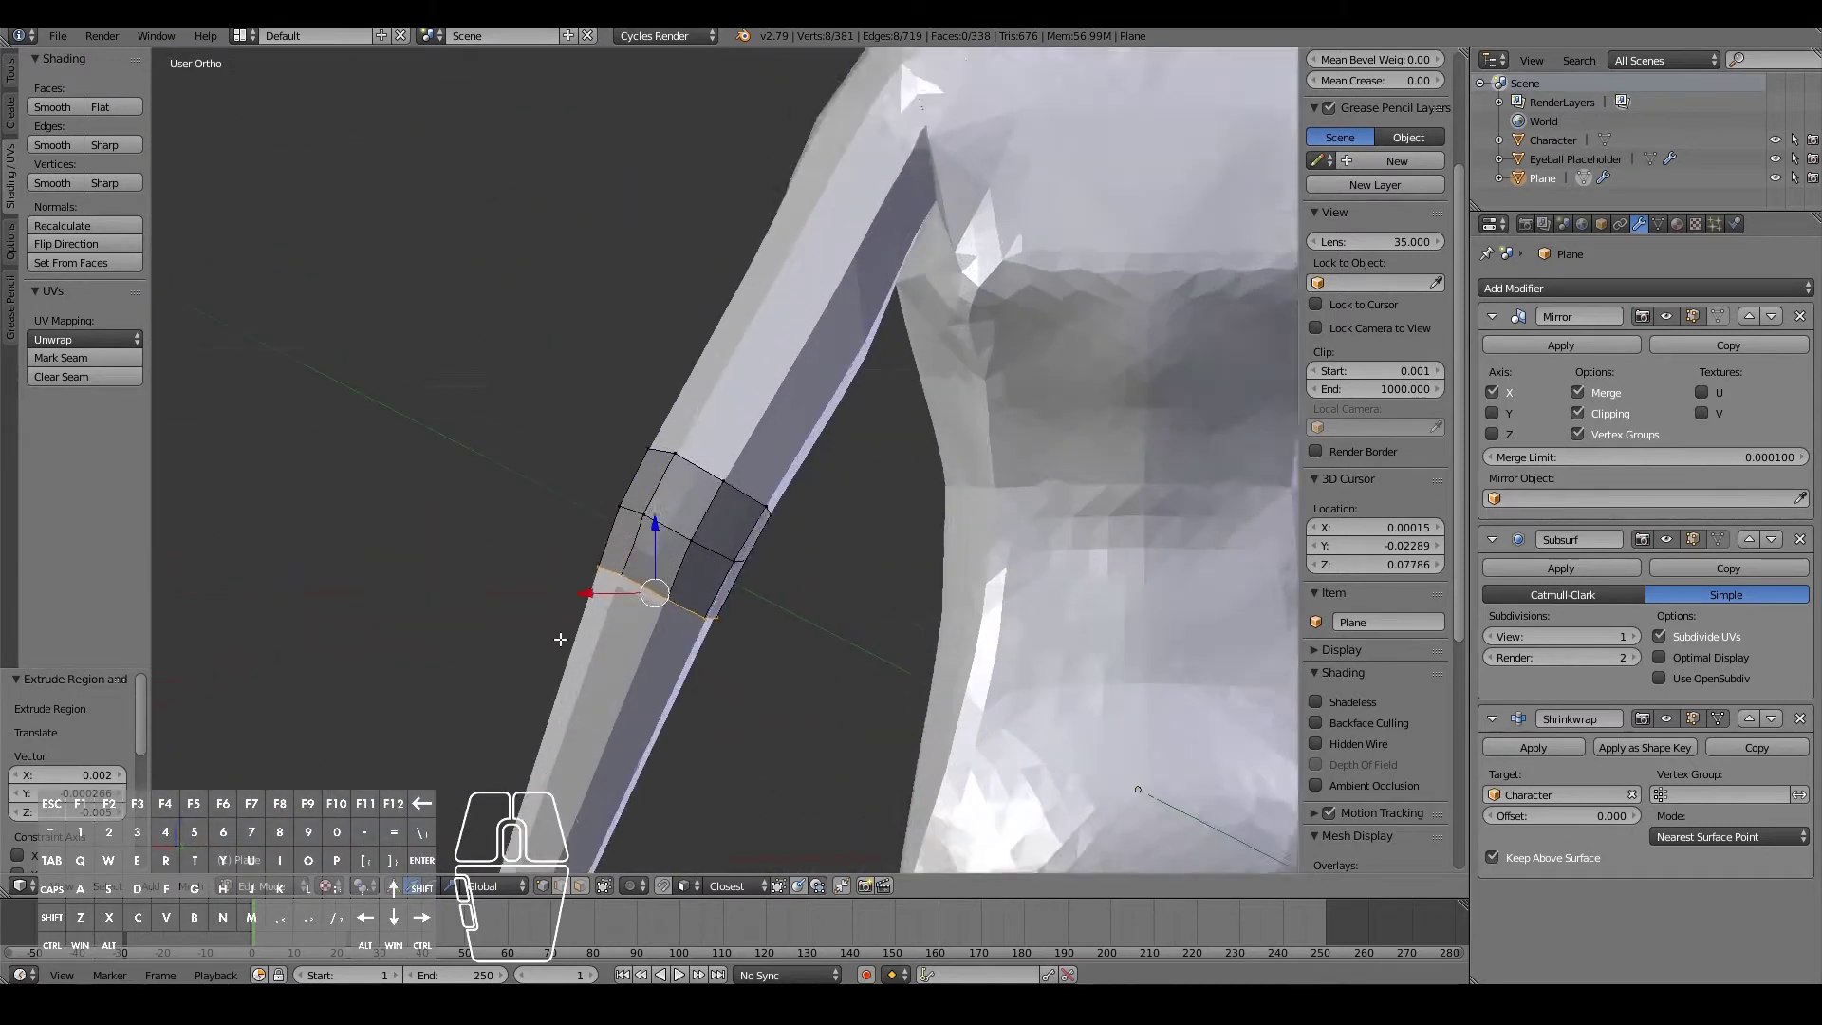
- Reposition the middle and outer vertices of the new lower loop on the back of the forearm
right_click(657, 627)
key(g)
click(653, 634)
right_click(592, 597)
key(g)
click(581, 608)
- Refine the outer vertex again and move the inner vertex of the lower loop on the back of the forearm
key(g)
click(568, 591)
right_click(699, 655)
key(g)
click(699, 659)
middle_drag(544, 643, 944, 618)
- Select the lowest edge loop of the elbow section and extrude it down the forearm to the wrist
scroll(802, 539, down, 4)
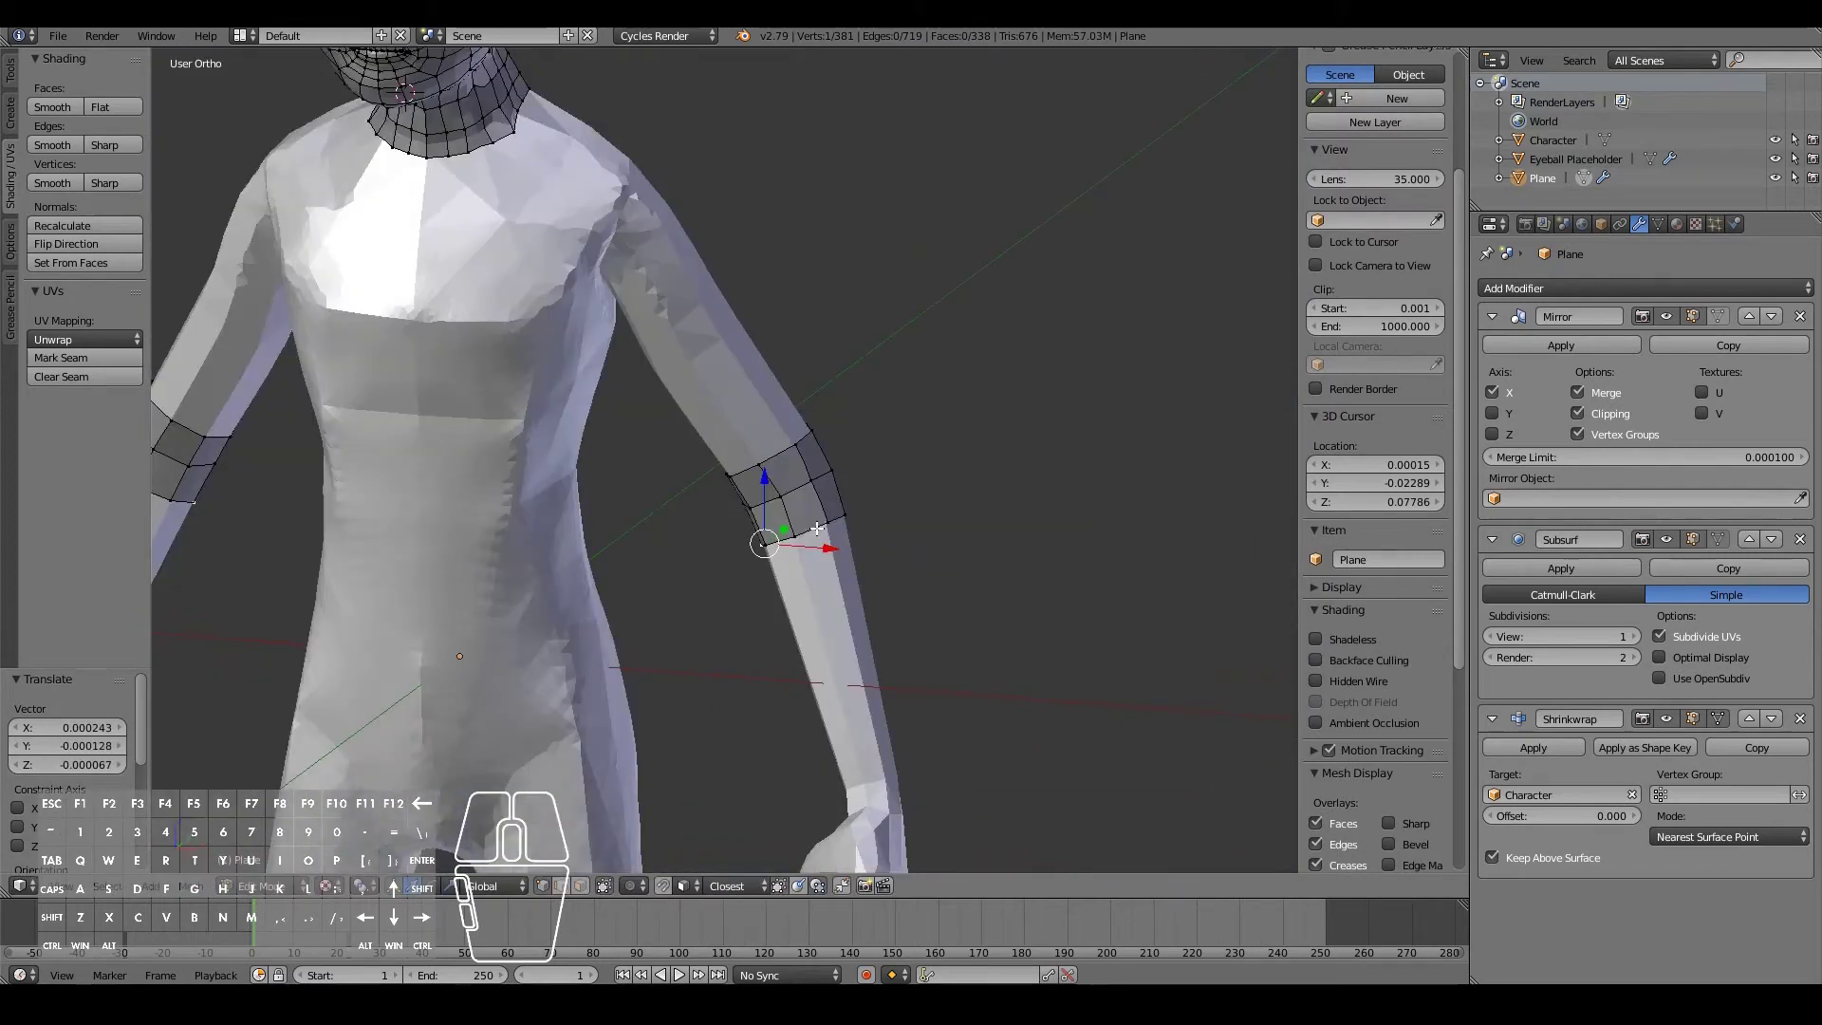
alt+right_click(818, 528)
key(g)
click(818, 528)
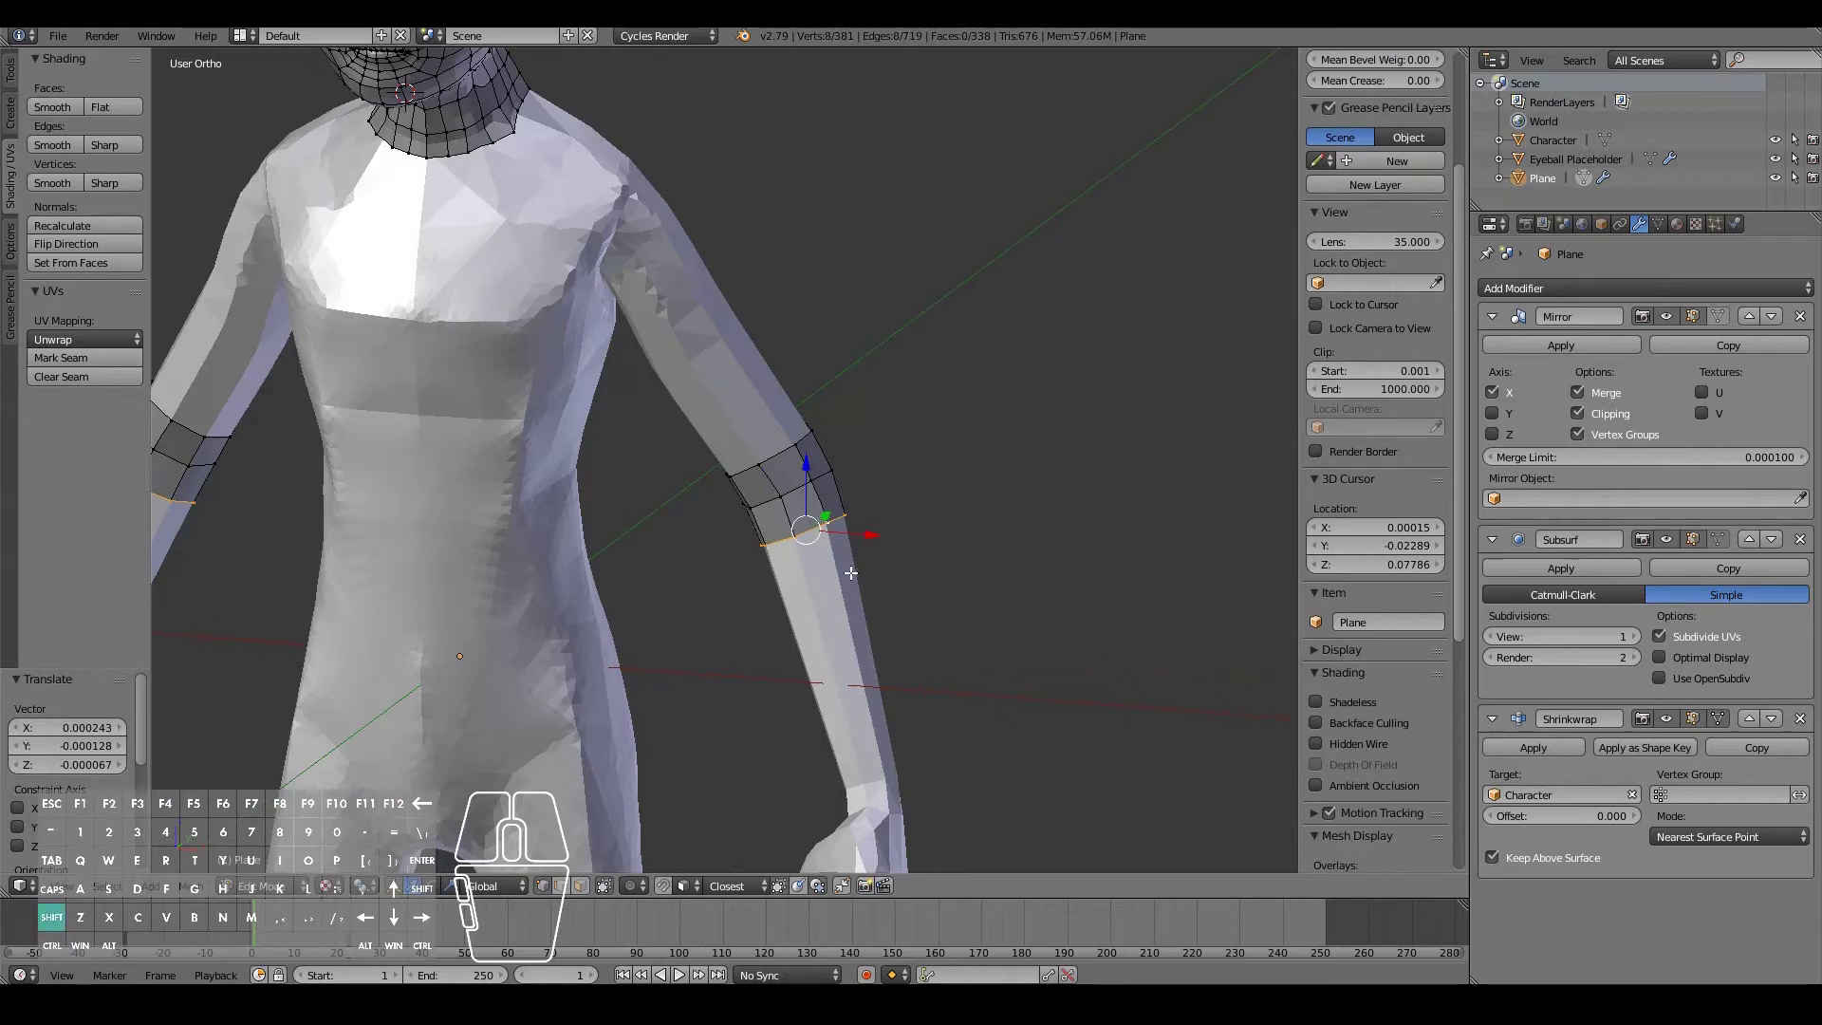
scroll(852, 574, down, 5)
shift+scroll(852, 573, down, 4)
scroll(851, 573, up, 5)
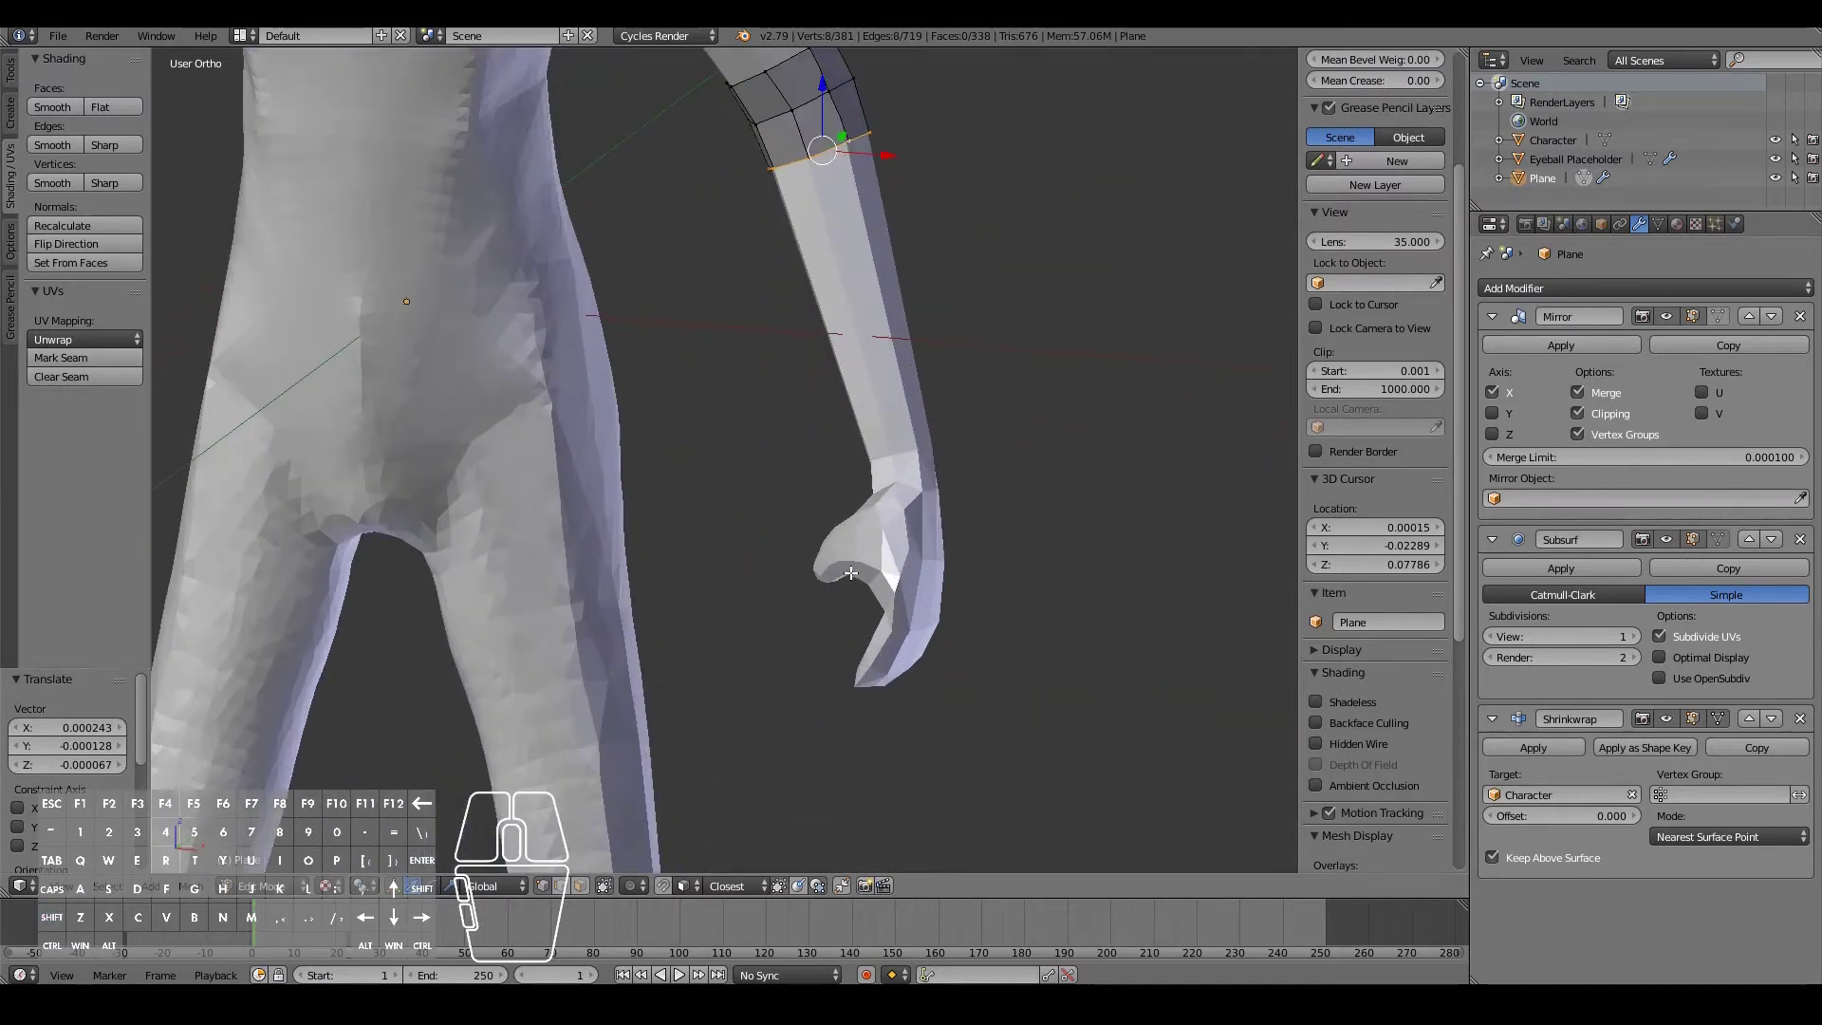
ctrl+click(900, 453)
middle_drag(900, 556, 994, 432)
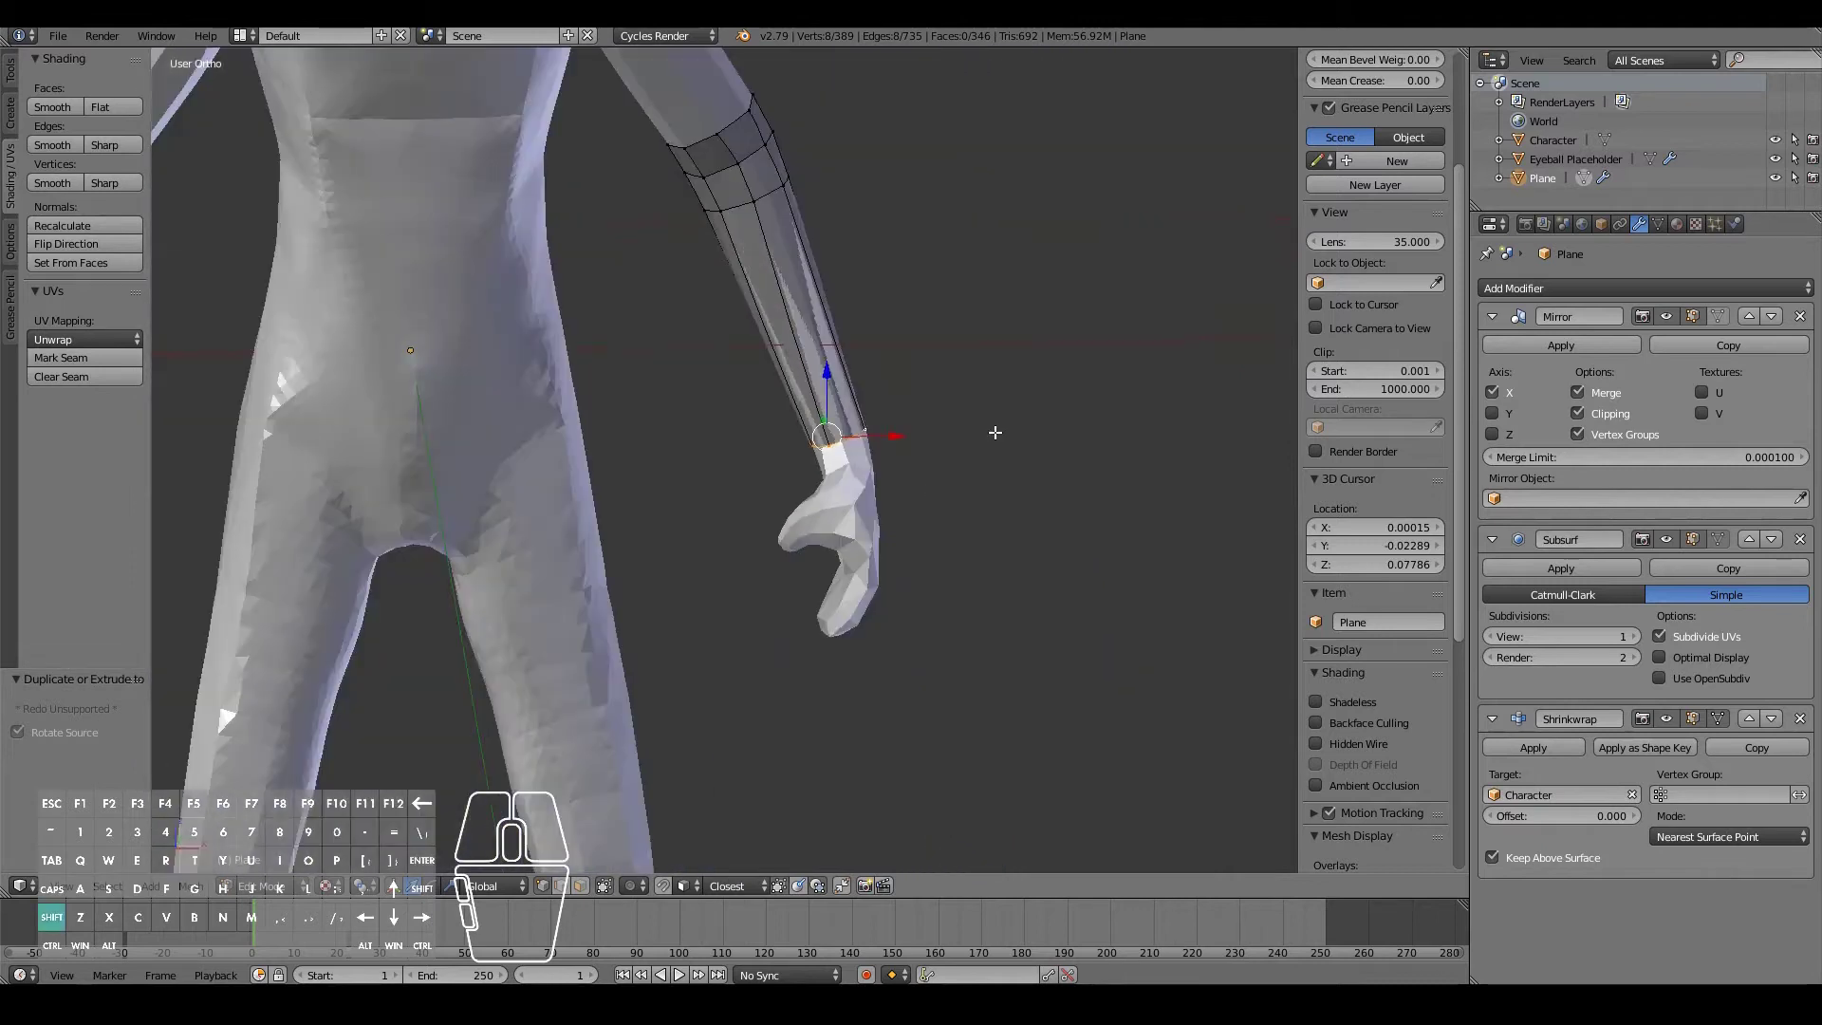
- Reposition a front vertex of the wrist loop so it sits on the wrist's contour
scroll(992, 432, up, 5)
right_click(906, 555)
key(g)
click(930, 547)
key(g)
click(935, 555)
middle_drag(935, 555, 862, 511)
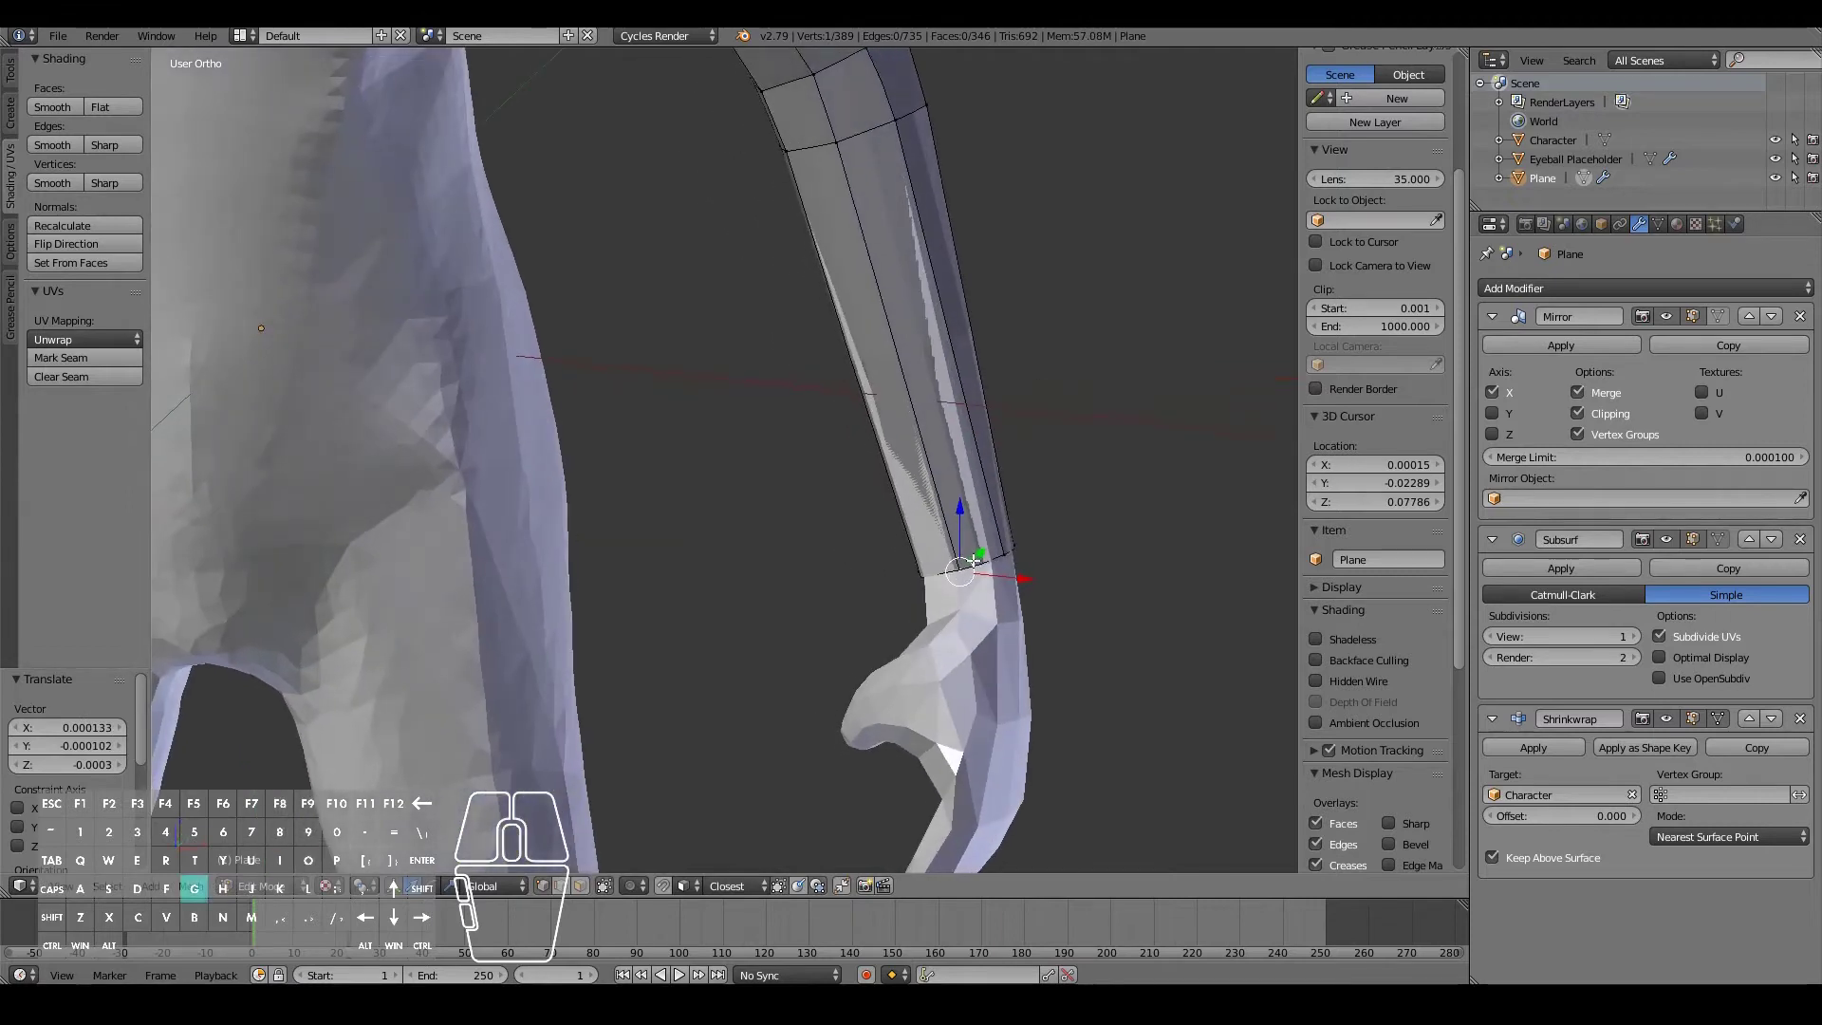
- Move the remaining misplaced vertices of the wrist loop to even out the forearm's end
key(g)
click(980, 559)
key(g)
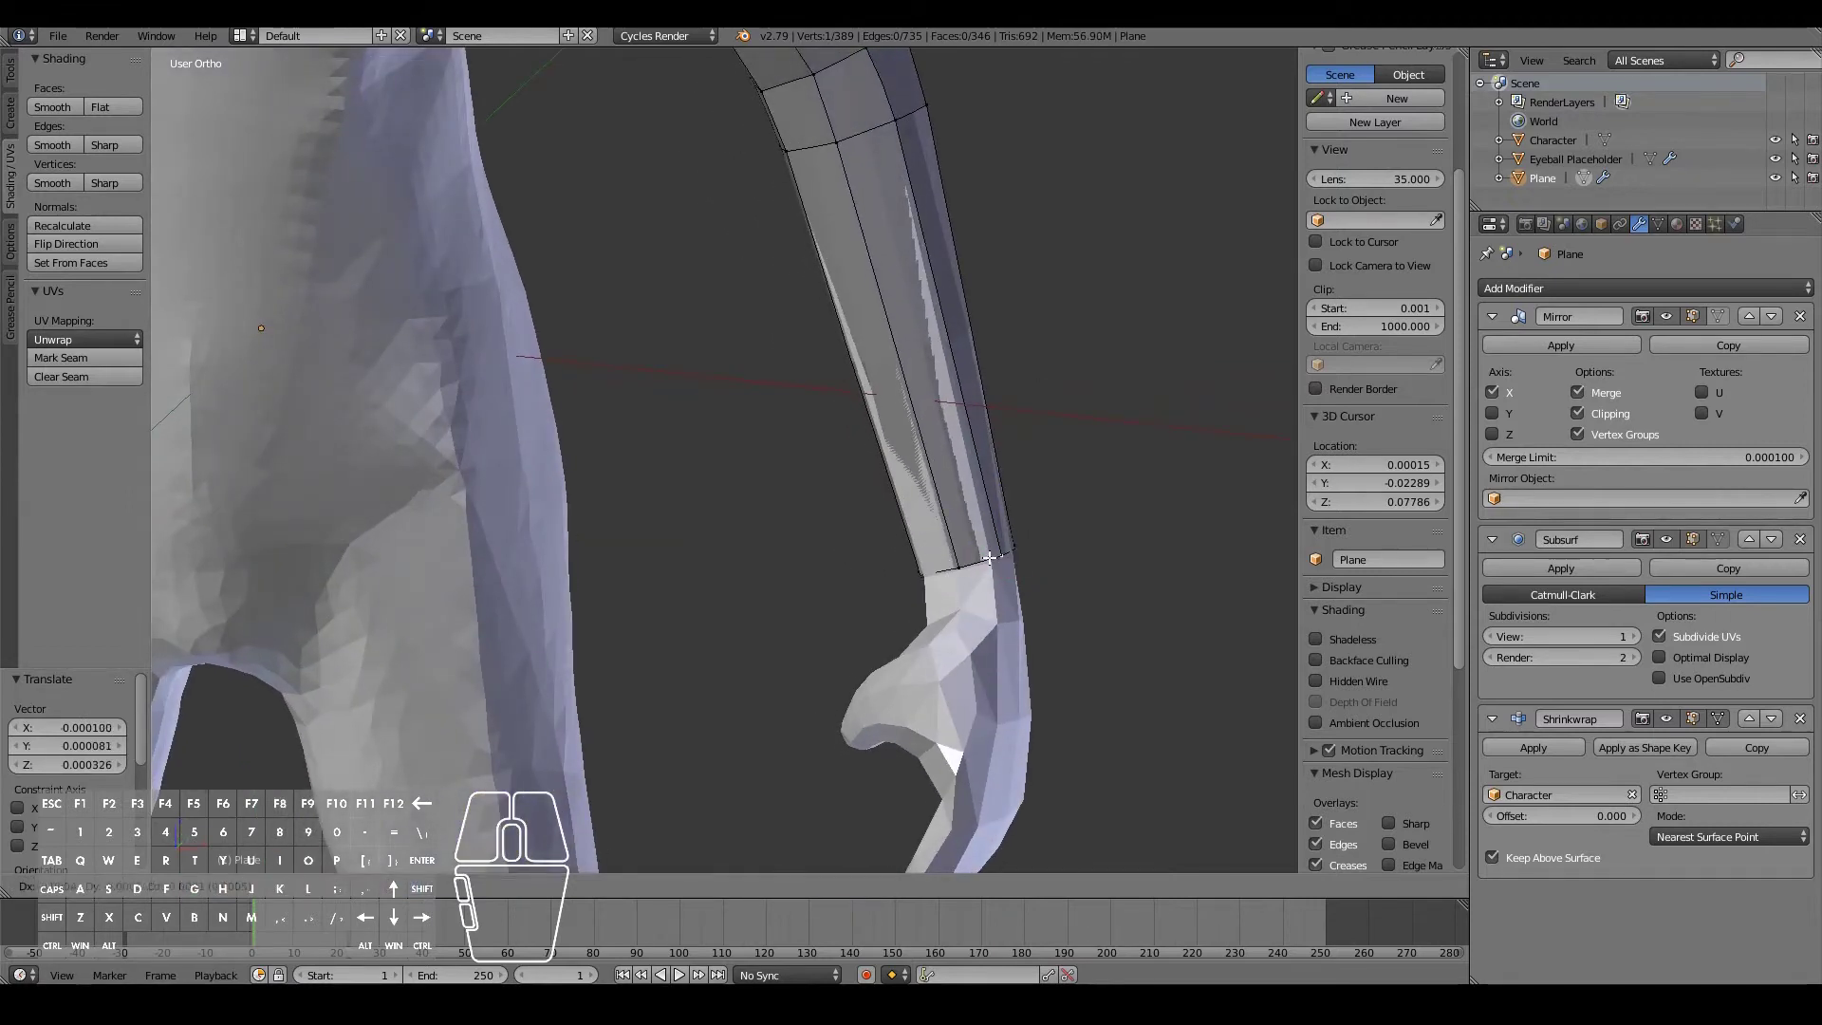
click(687, 663)
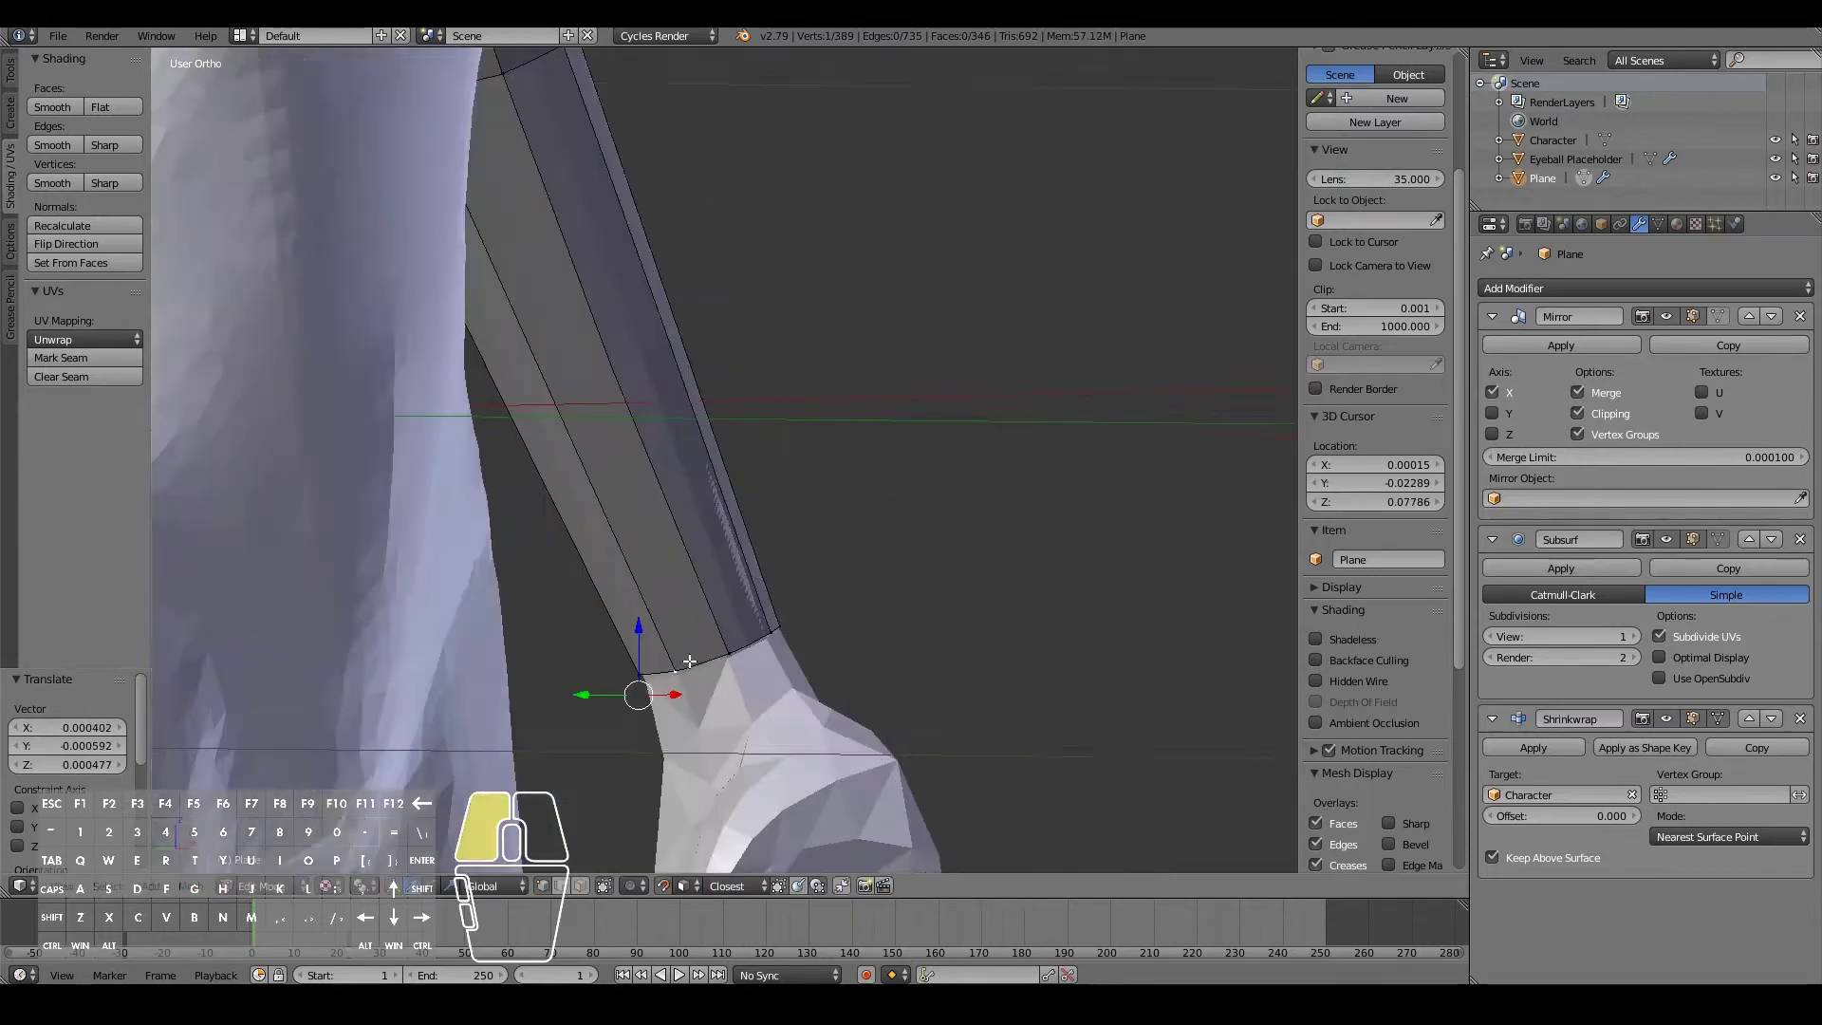
- Select the upper edge loop of the elbow band
scroll(760, 619, down, 3)
middle_drag(814, 585, 675, 580)
scroll(687, 572, down, 3)
shift+scroll(687, 572, up, 7)
scroll(665, 380, up, 5)
alt+right_click(744, 558)
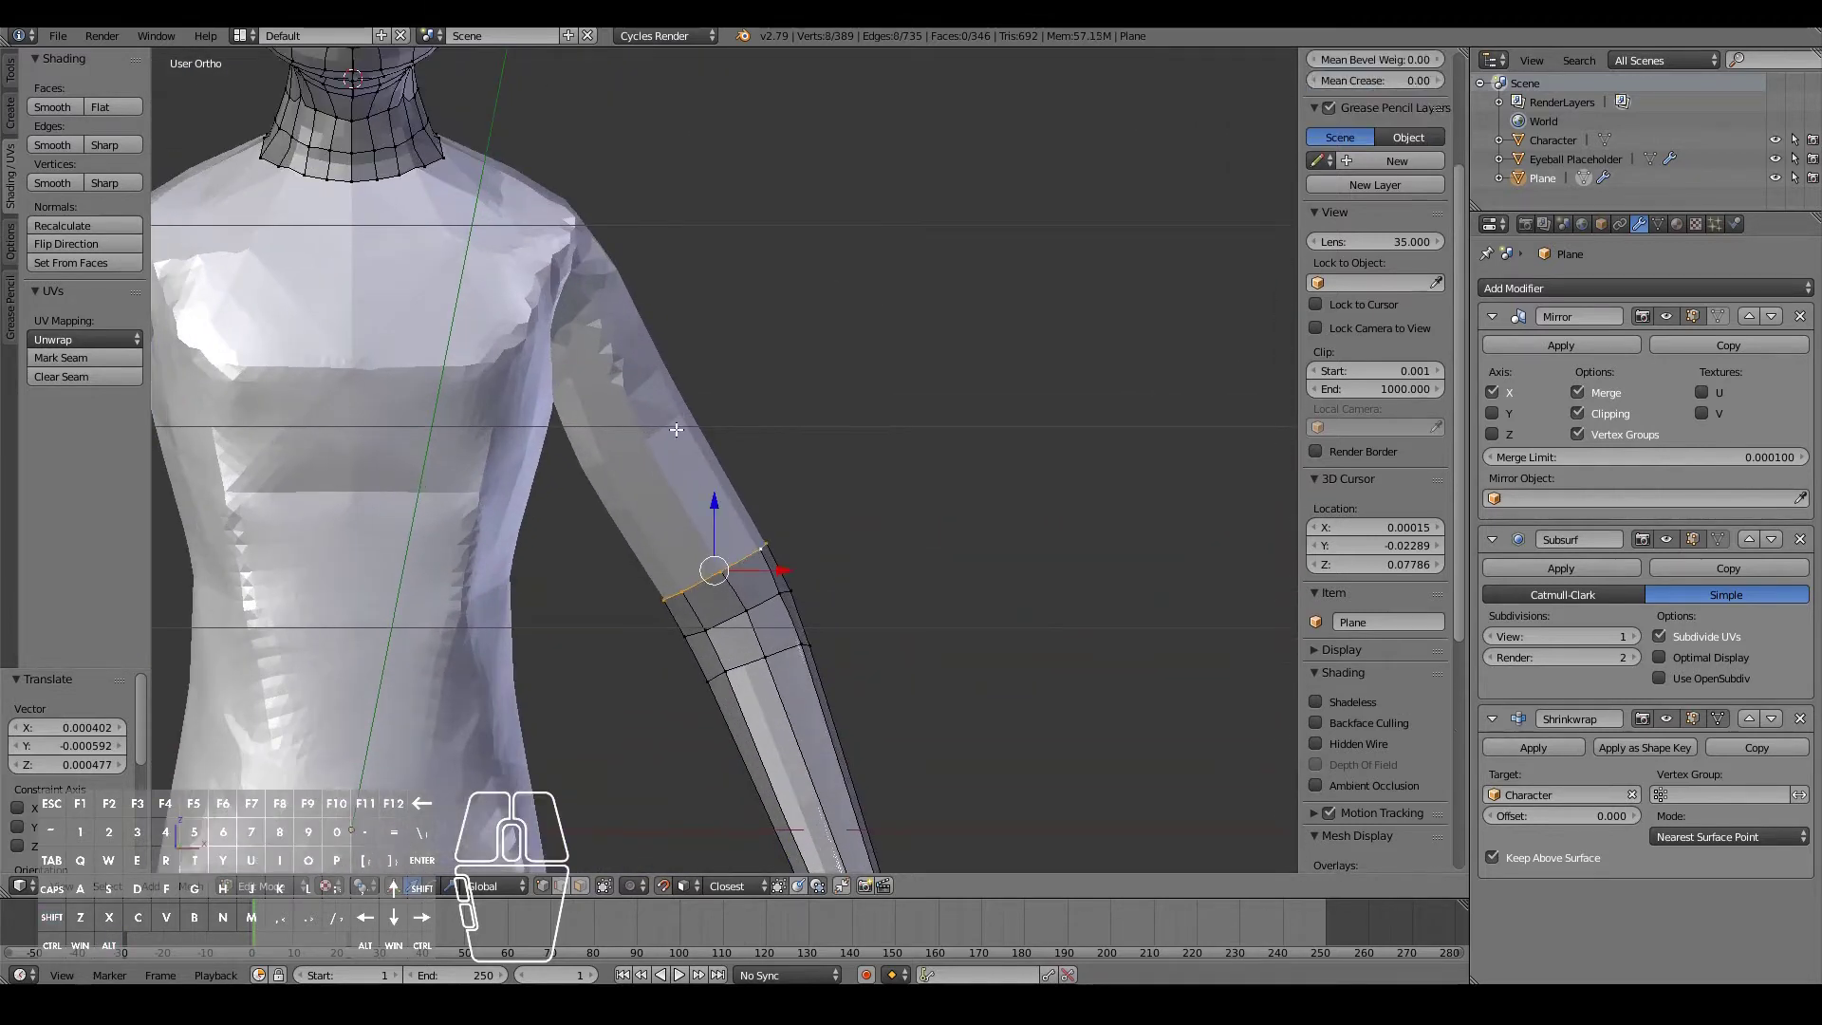
- Try to extrude the elbow band's upper edge loop up to the shoulder
ctrl+click(595, 301)
middle_drag(595, 301, 858, 366)
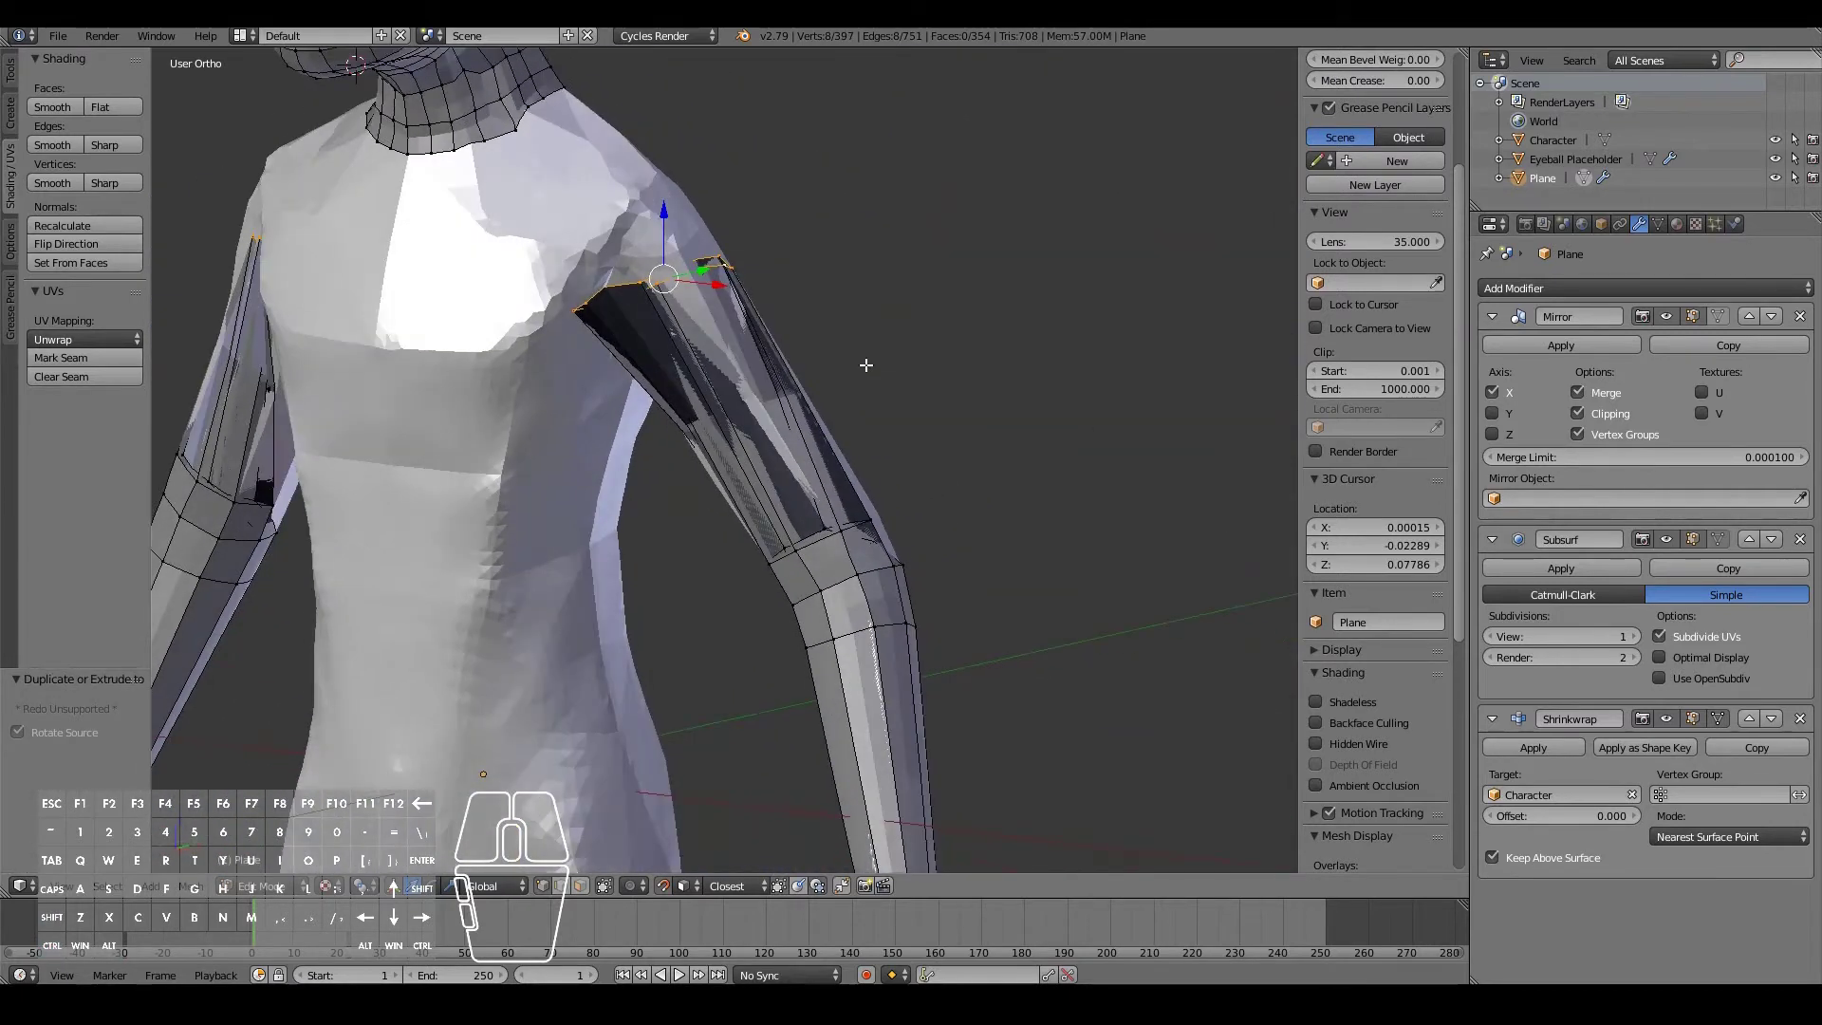
key(ctrl+z)
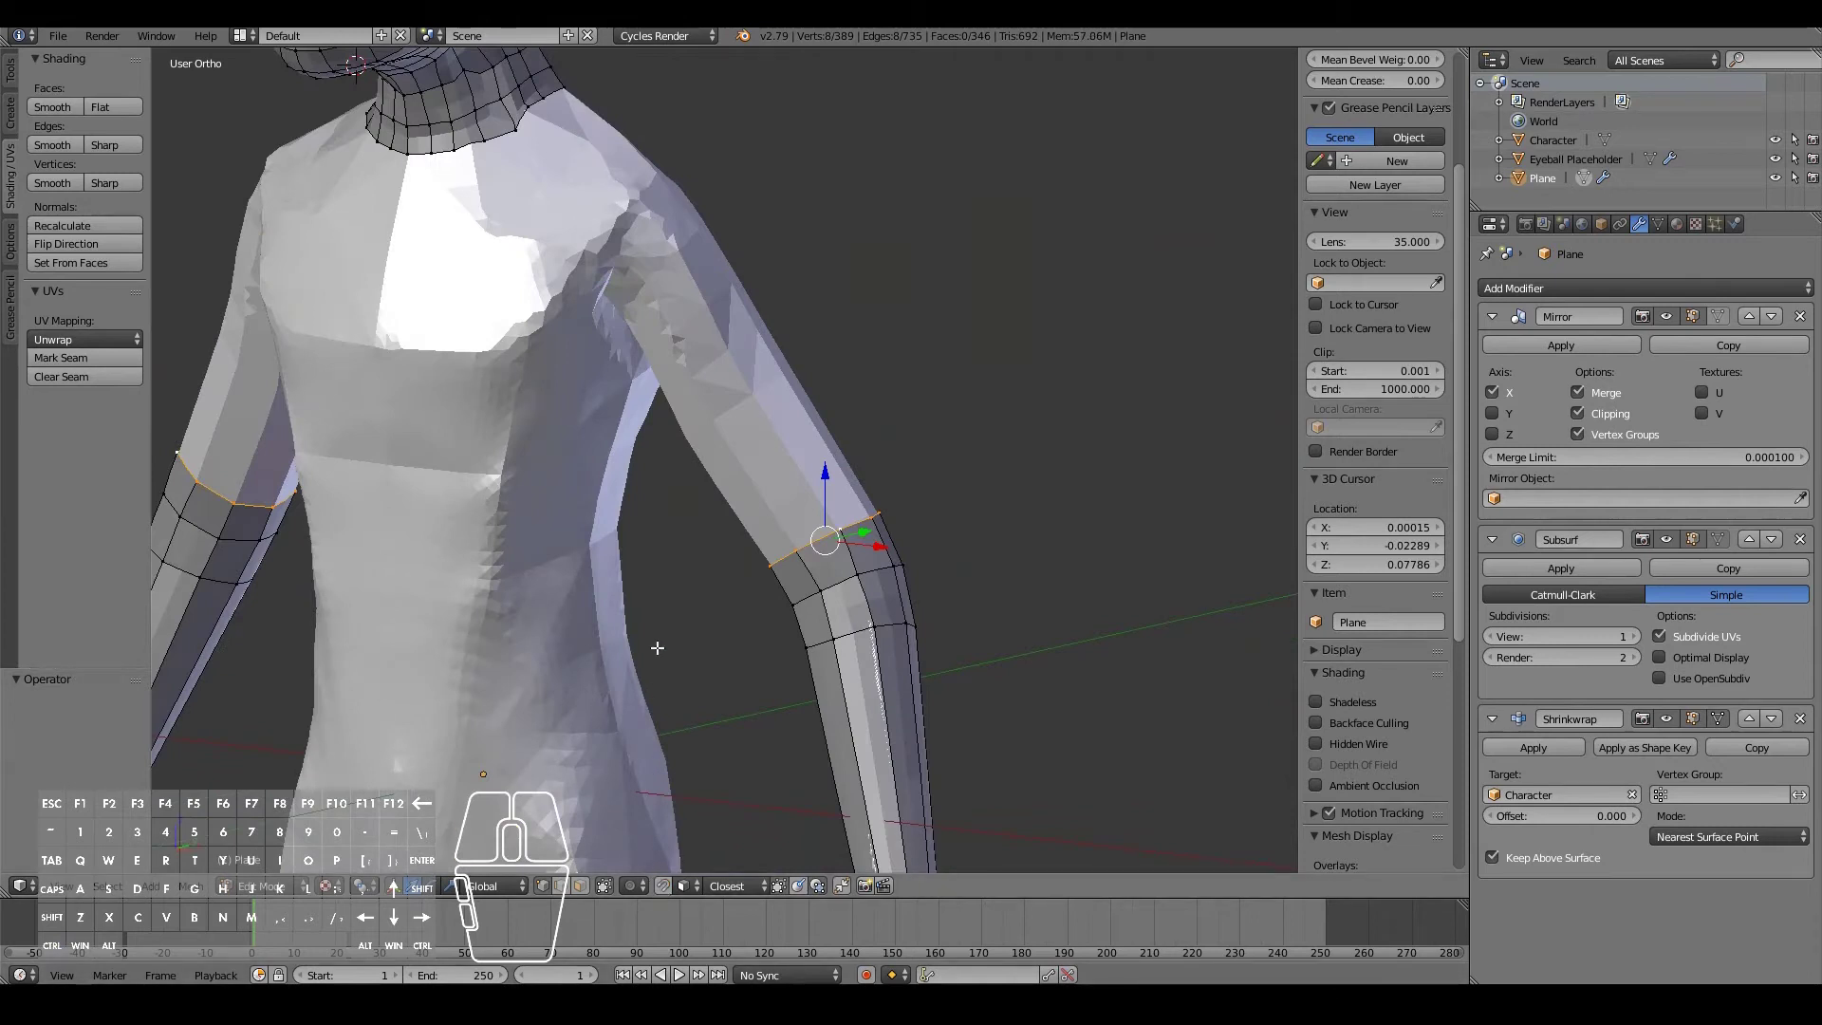
- Extrude the elbow band's upper edge loop toward the shoulder and shift the new loop slightly down the upper arm
middle_drag(657, 647, 645, 350)
ctrl+click(627, 252)
mouse_move(834, 338)
middle_down()
mouse_move(582, 358)
mouse_move(813, 354)
mouse_move(602, 390)
mouse_move(496, 387)
mouse_move(834, 346)
middle_up()
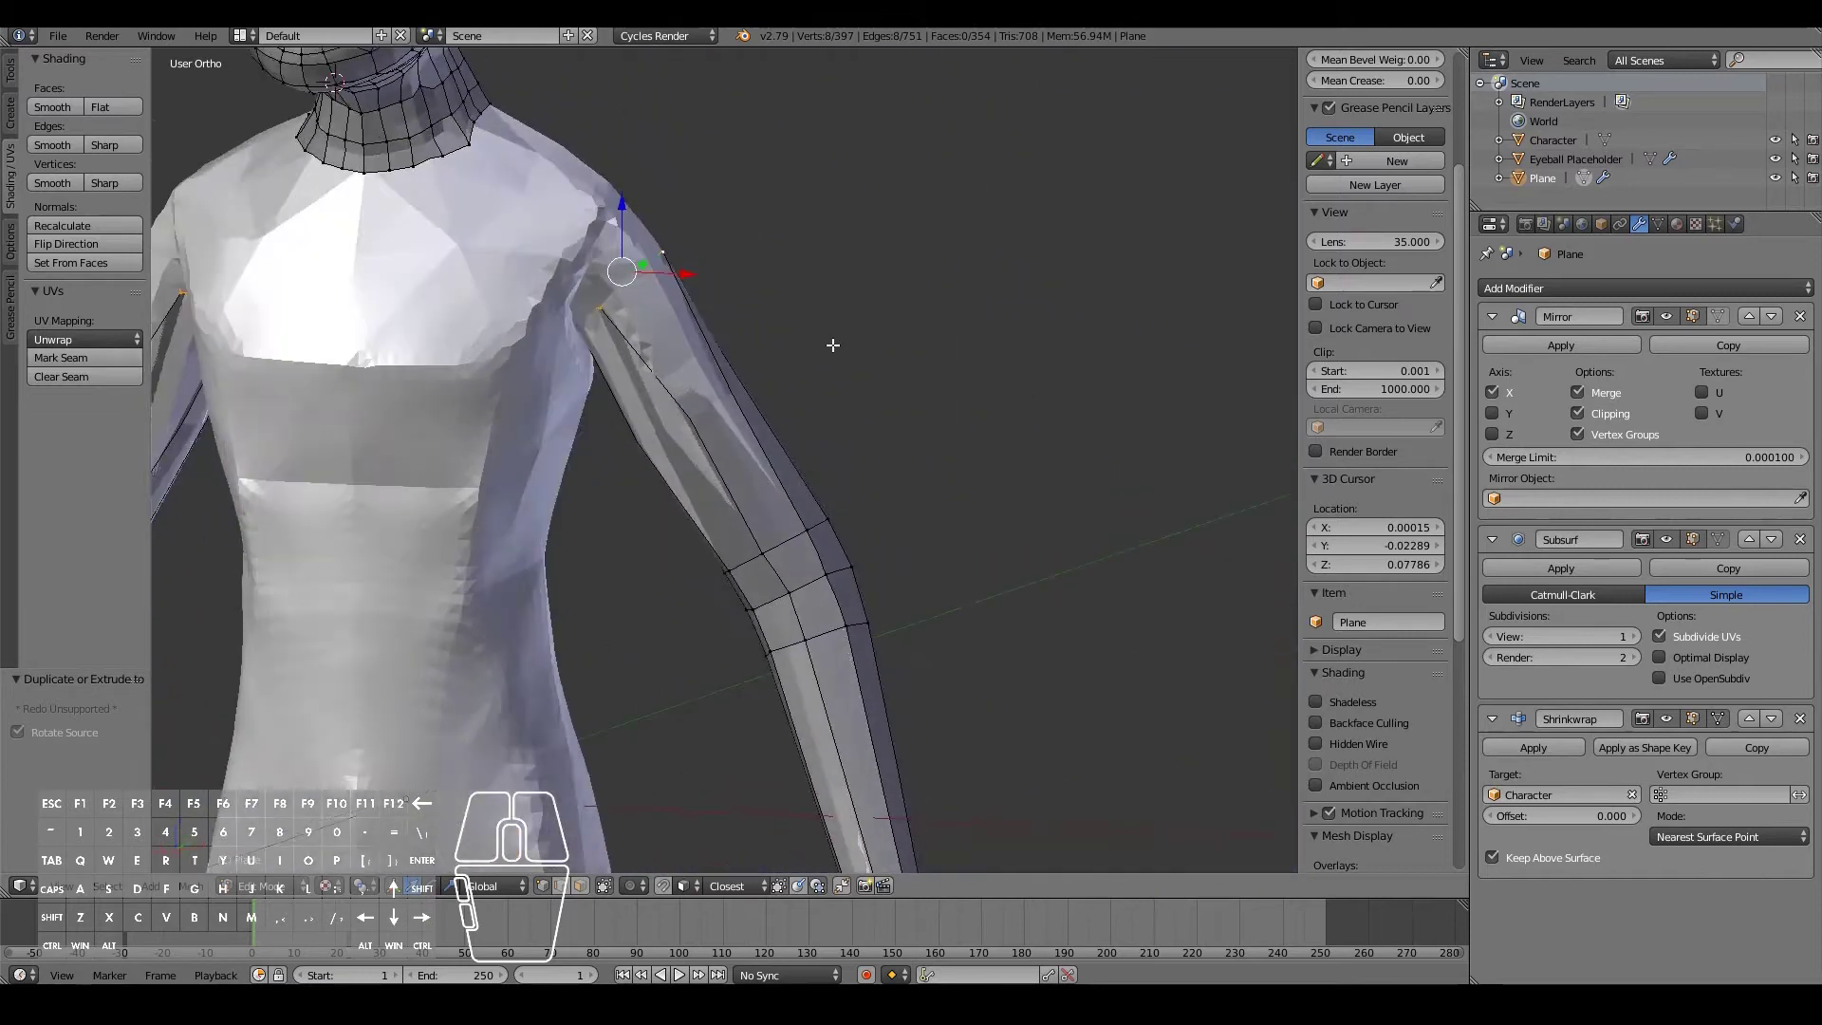
middle_drag(593, 354, 634, 336)
key(g)
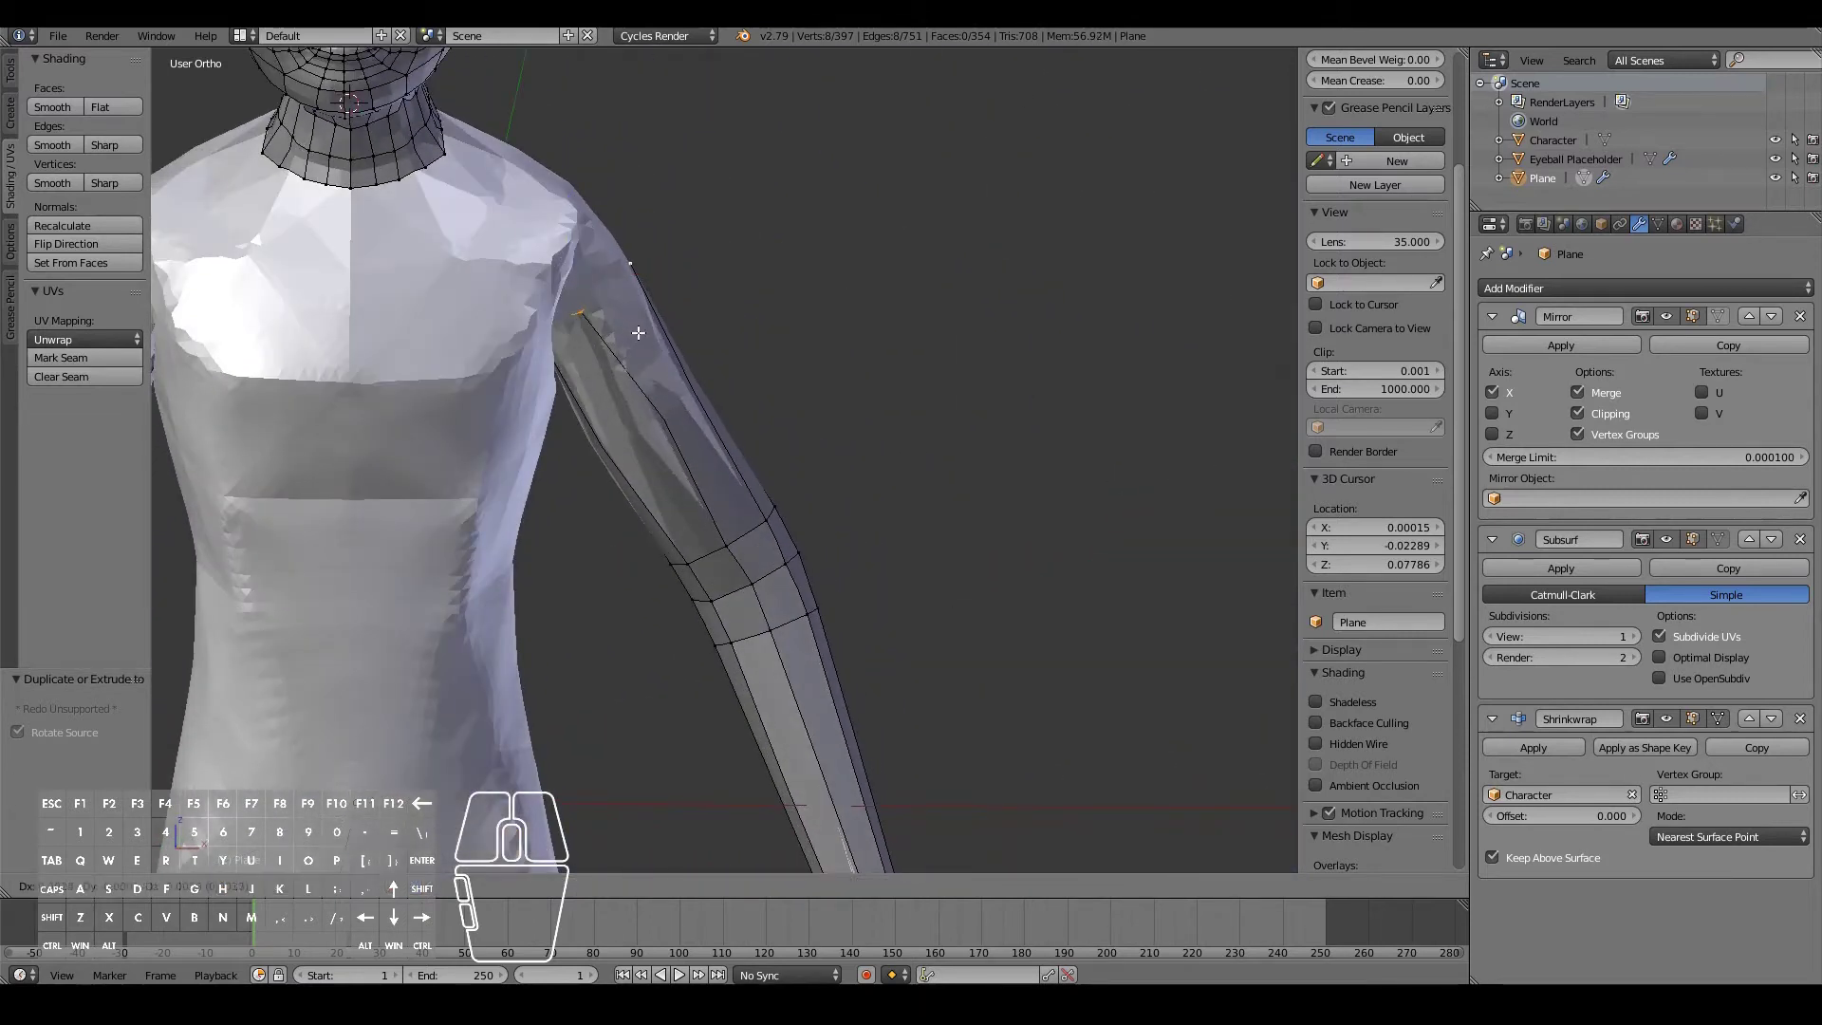
click(658, 363)
middle_drag(659, 364, 588, 320)
middle_drag(556, 320, 573, 307)
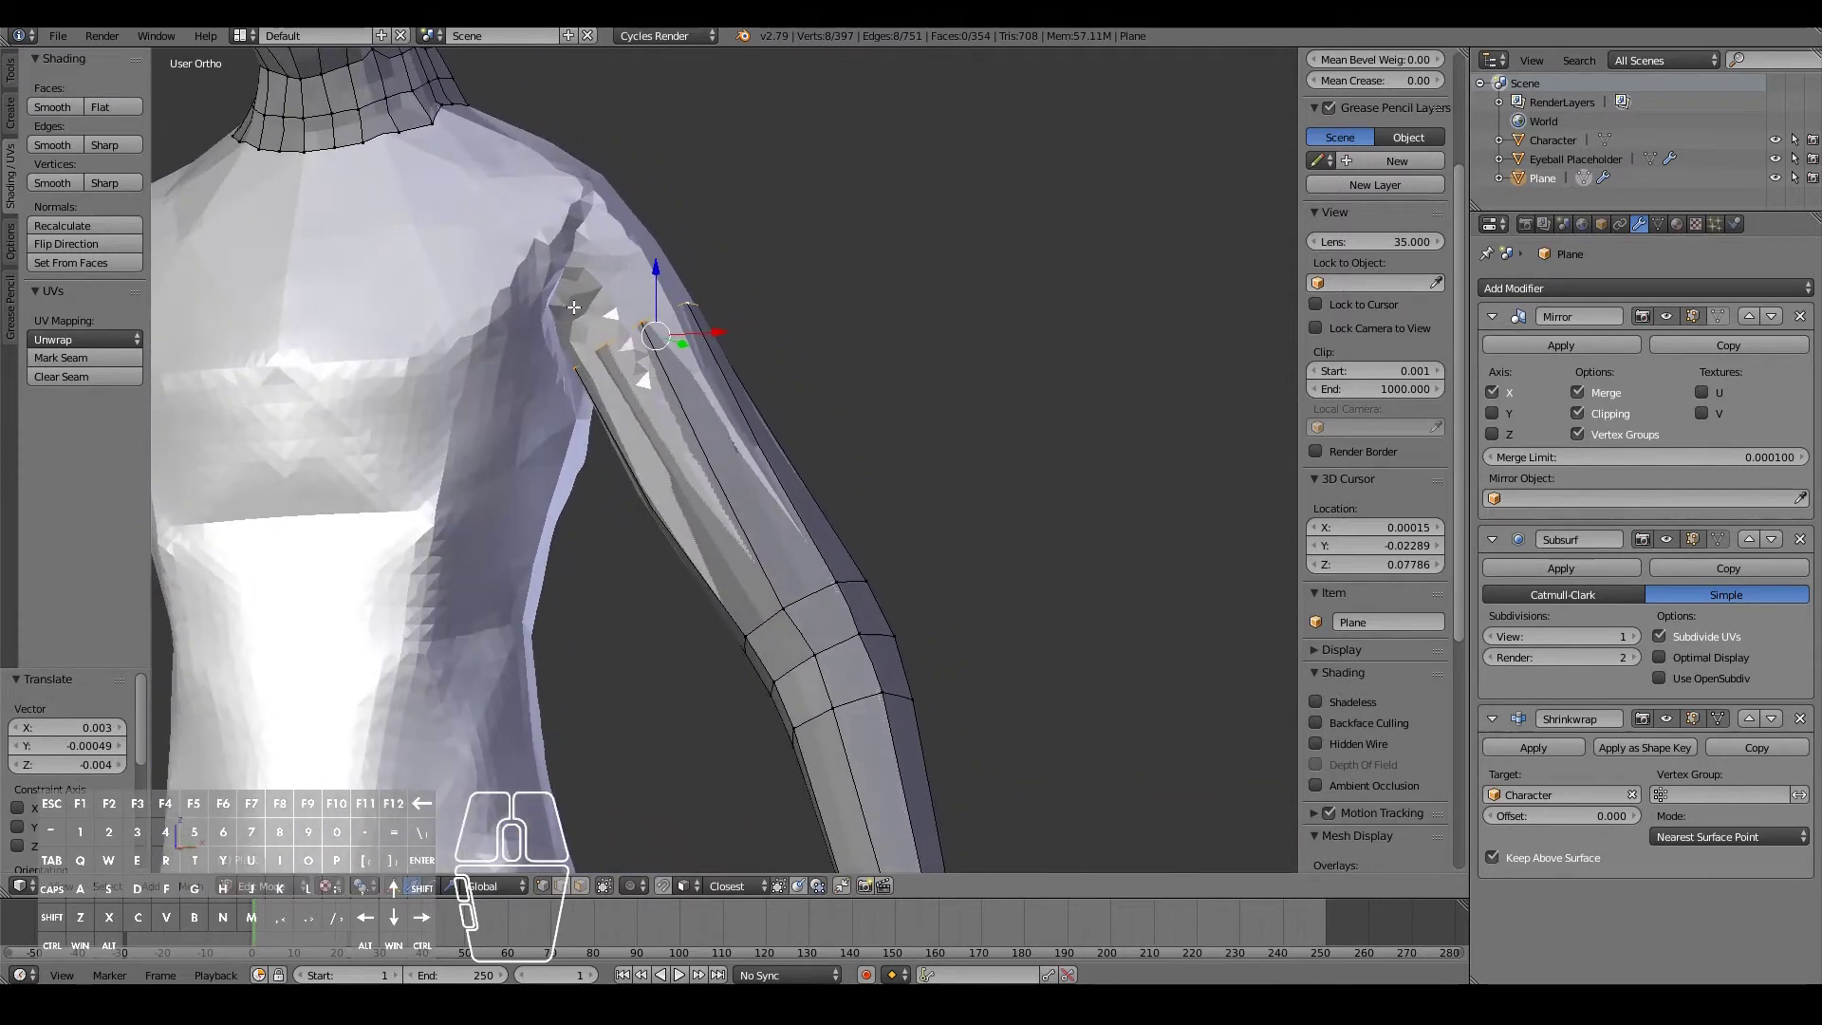
- In front view, move a front vertex of the upper-arm loop up and inward toward the shoulder
scroll(573, 308, down, 6)
scroll(668, 272, up, 9)
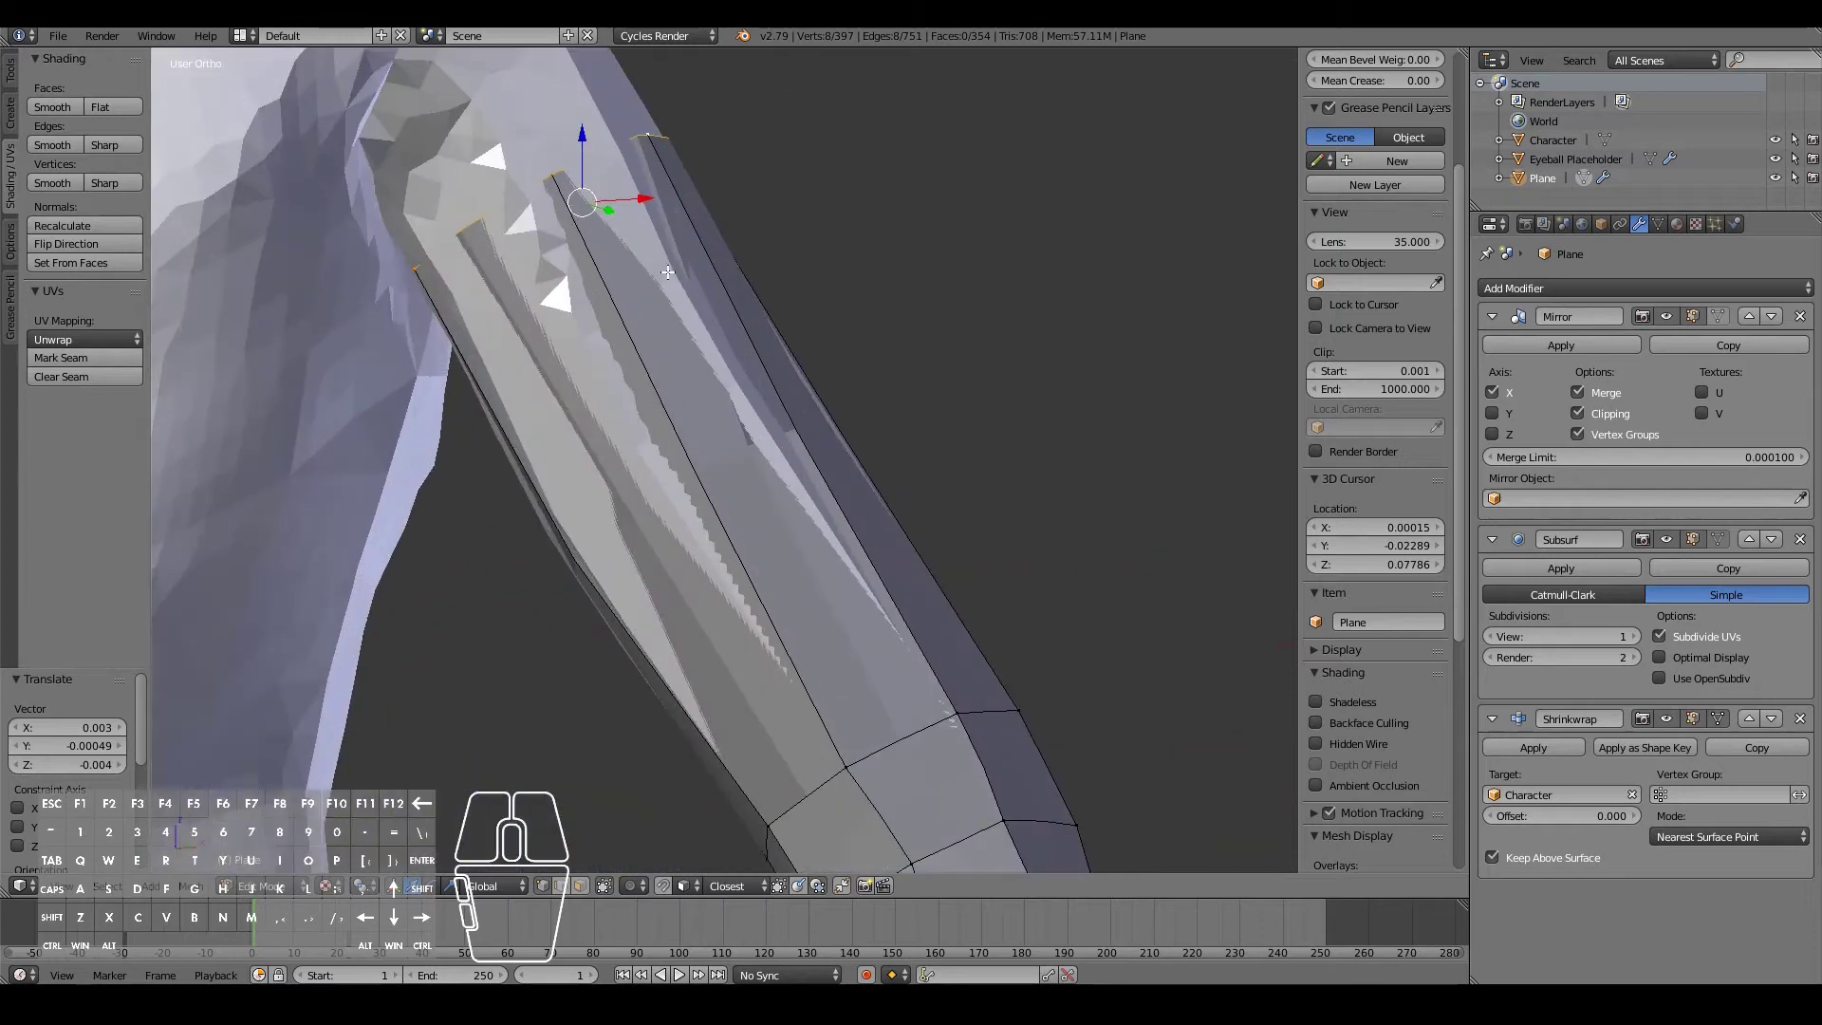
key(KP_1)
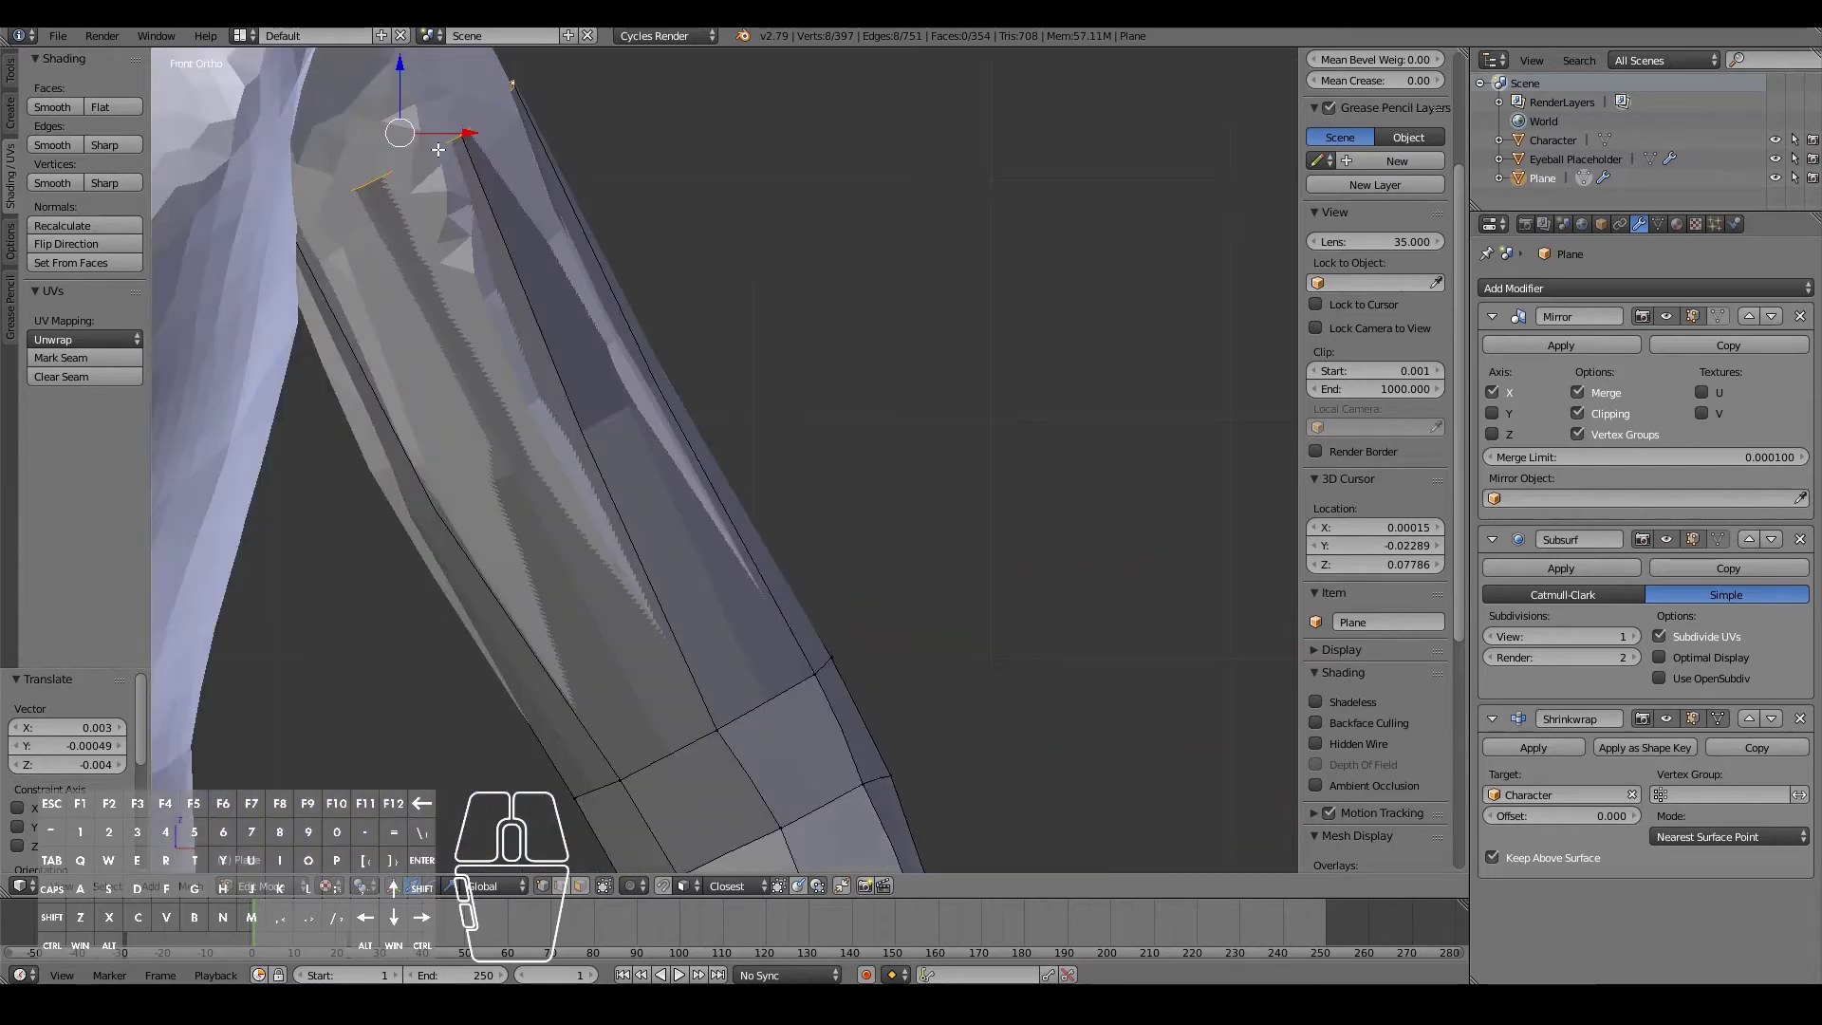
right_click(475, 147)
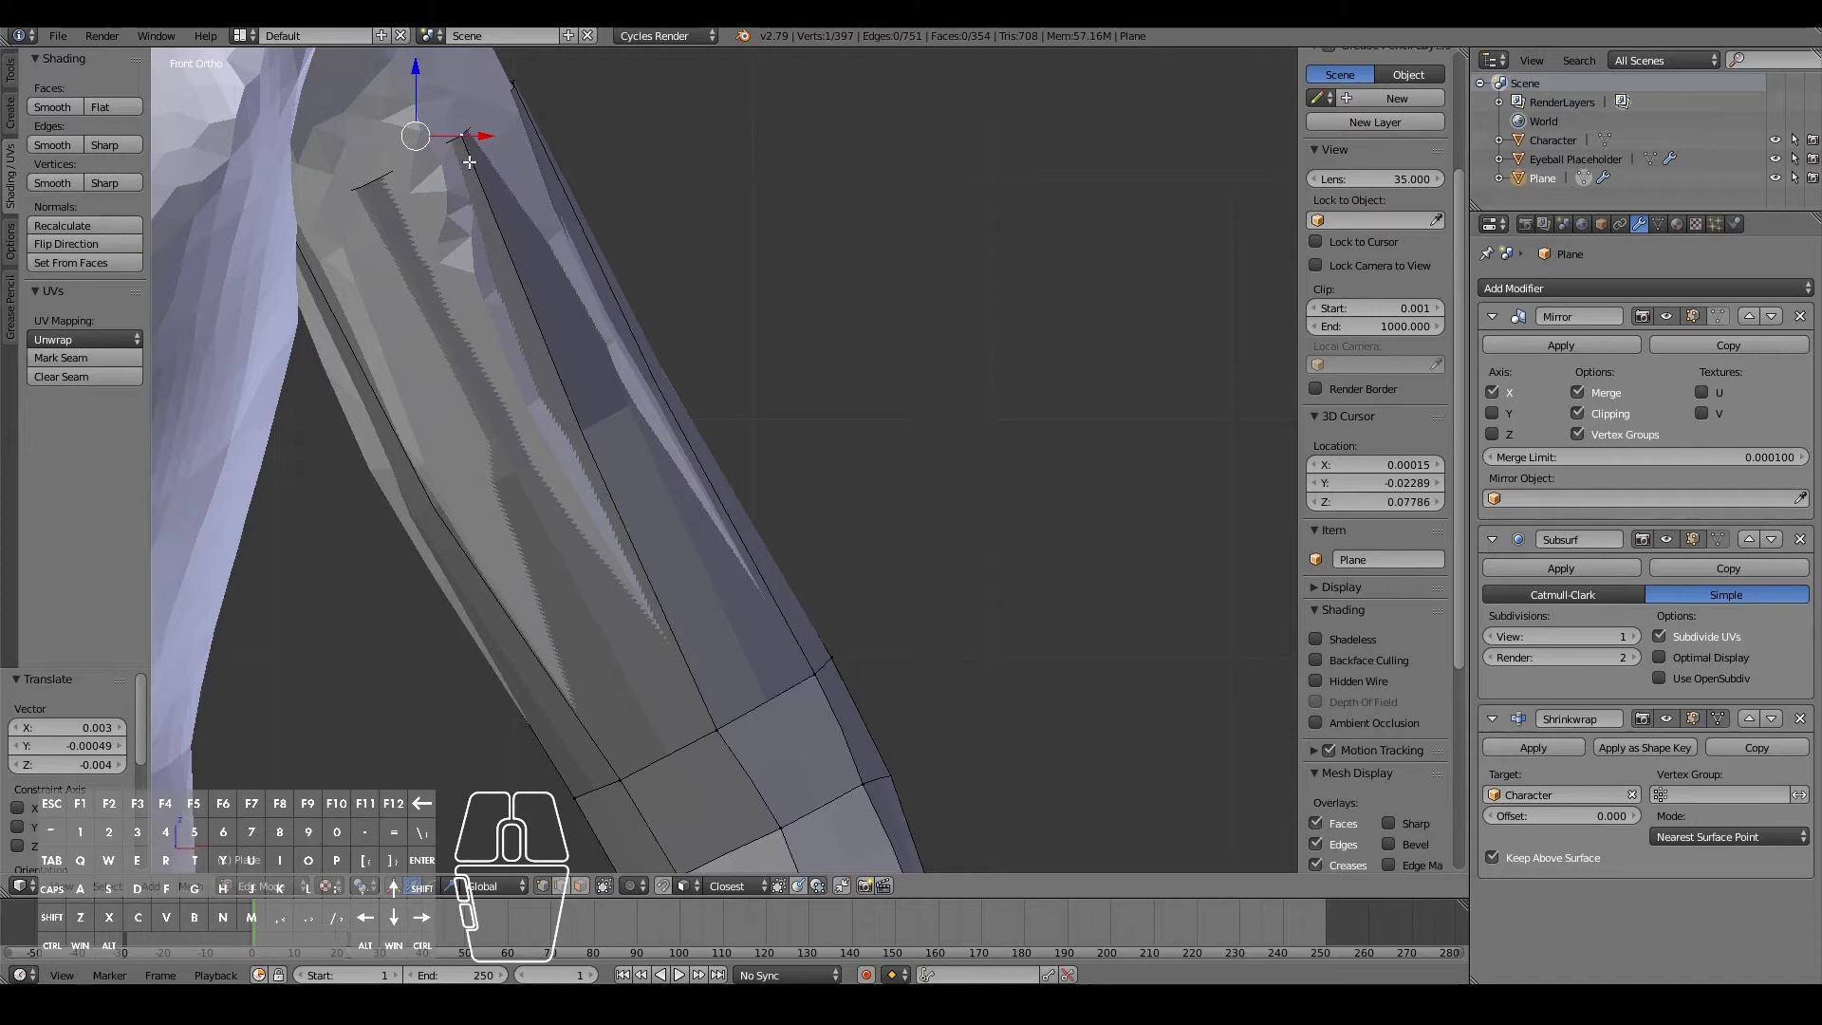
key(g)
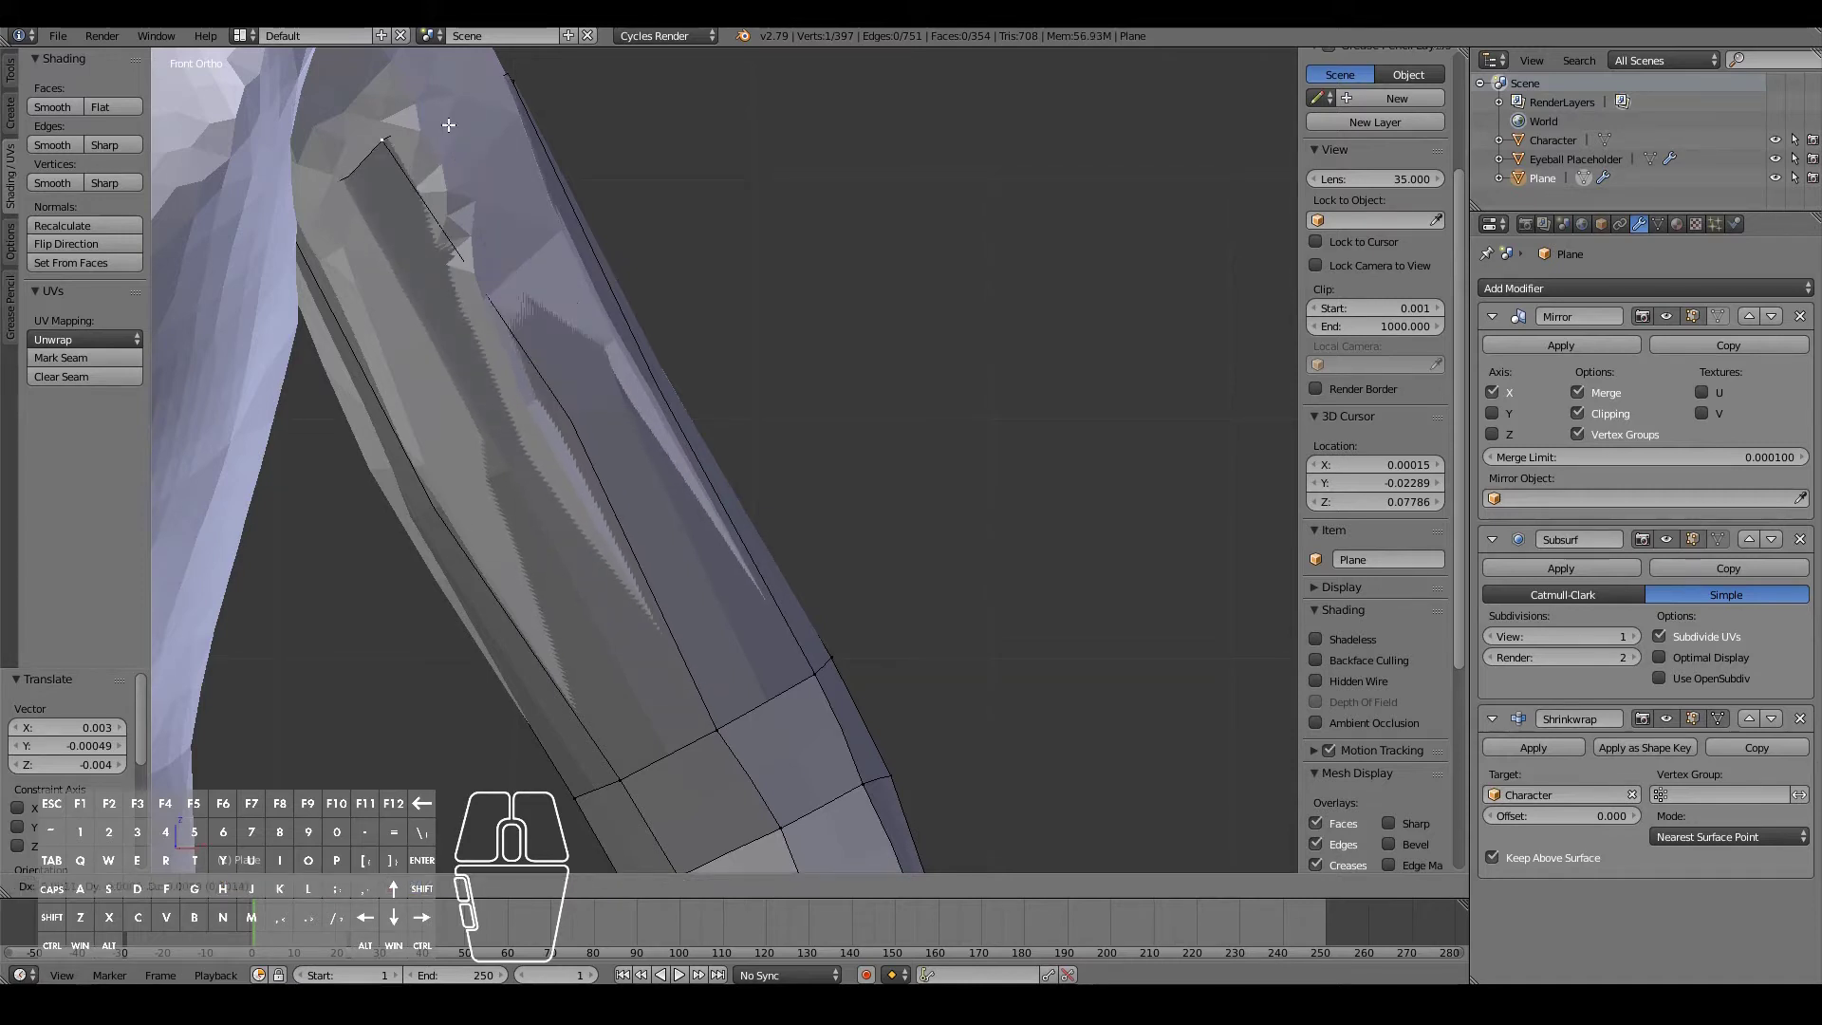
right_click(448, 125)
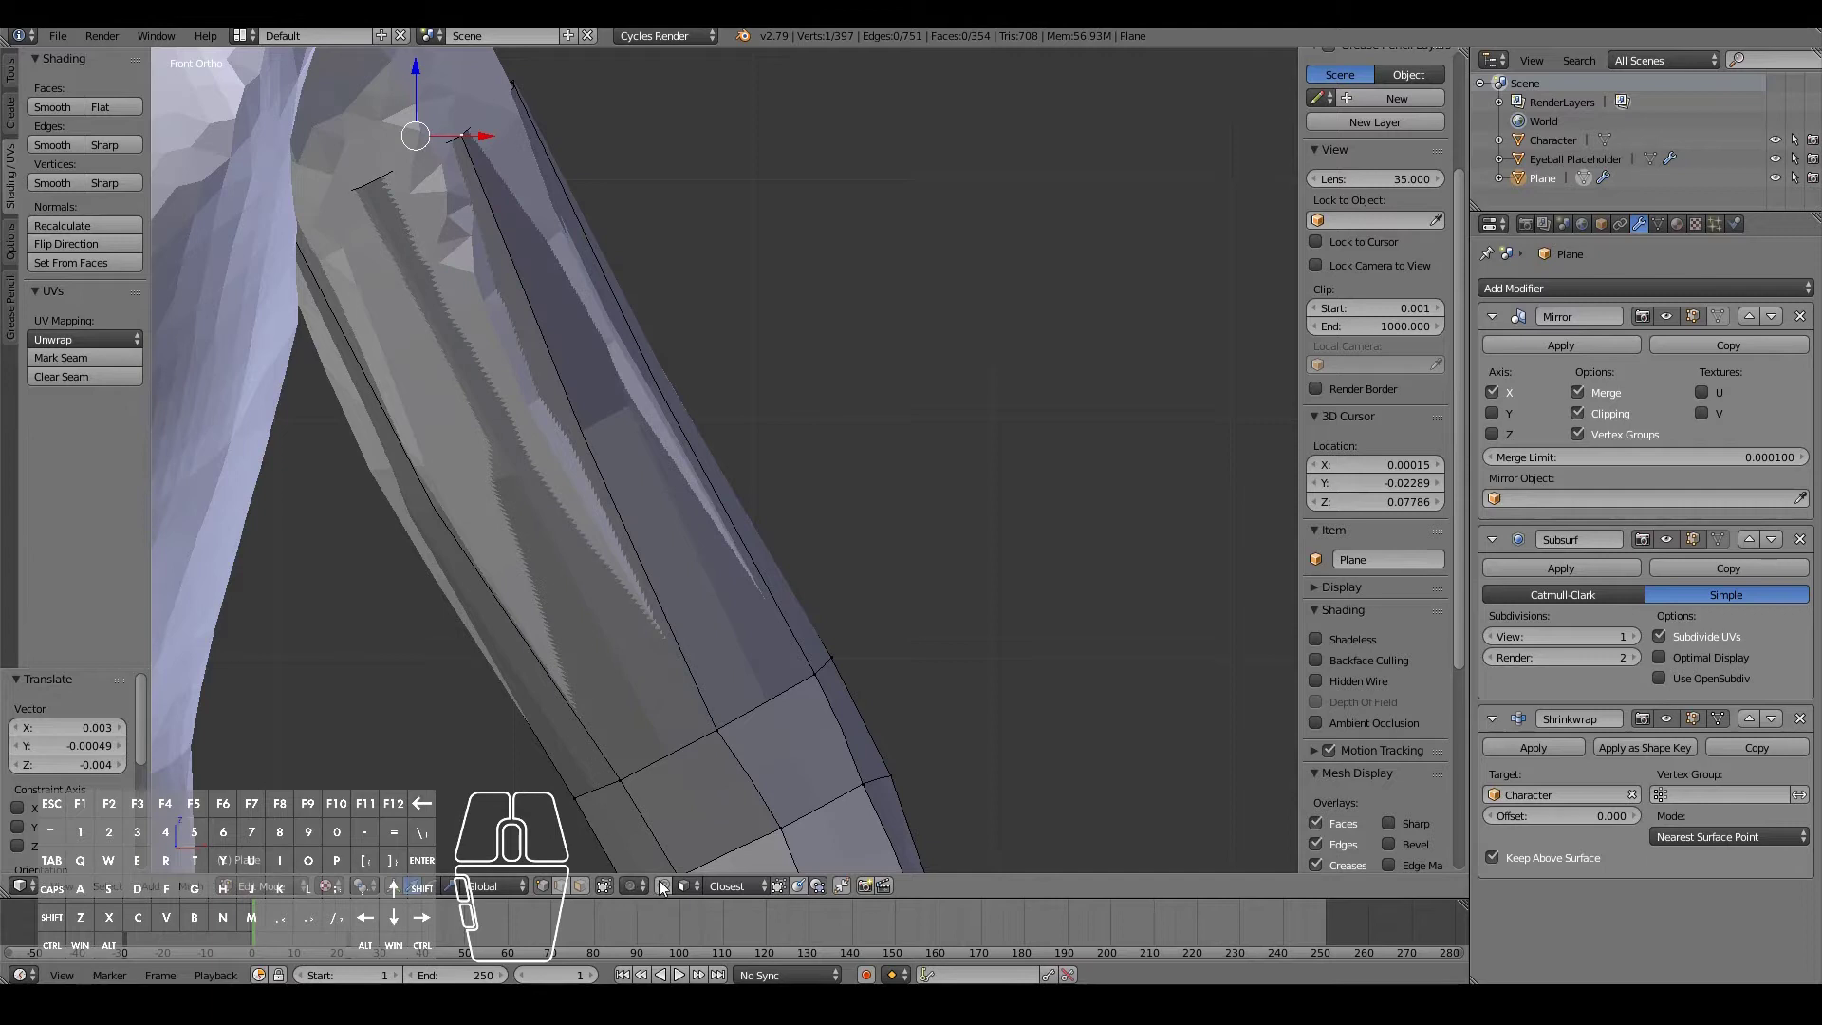
key(g)
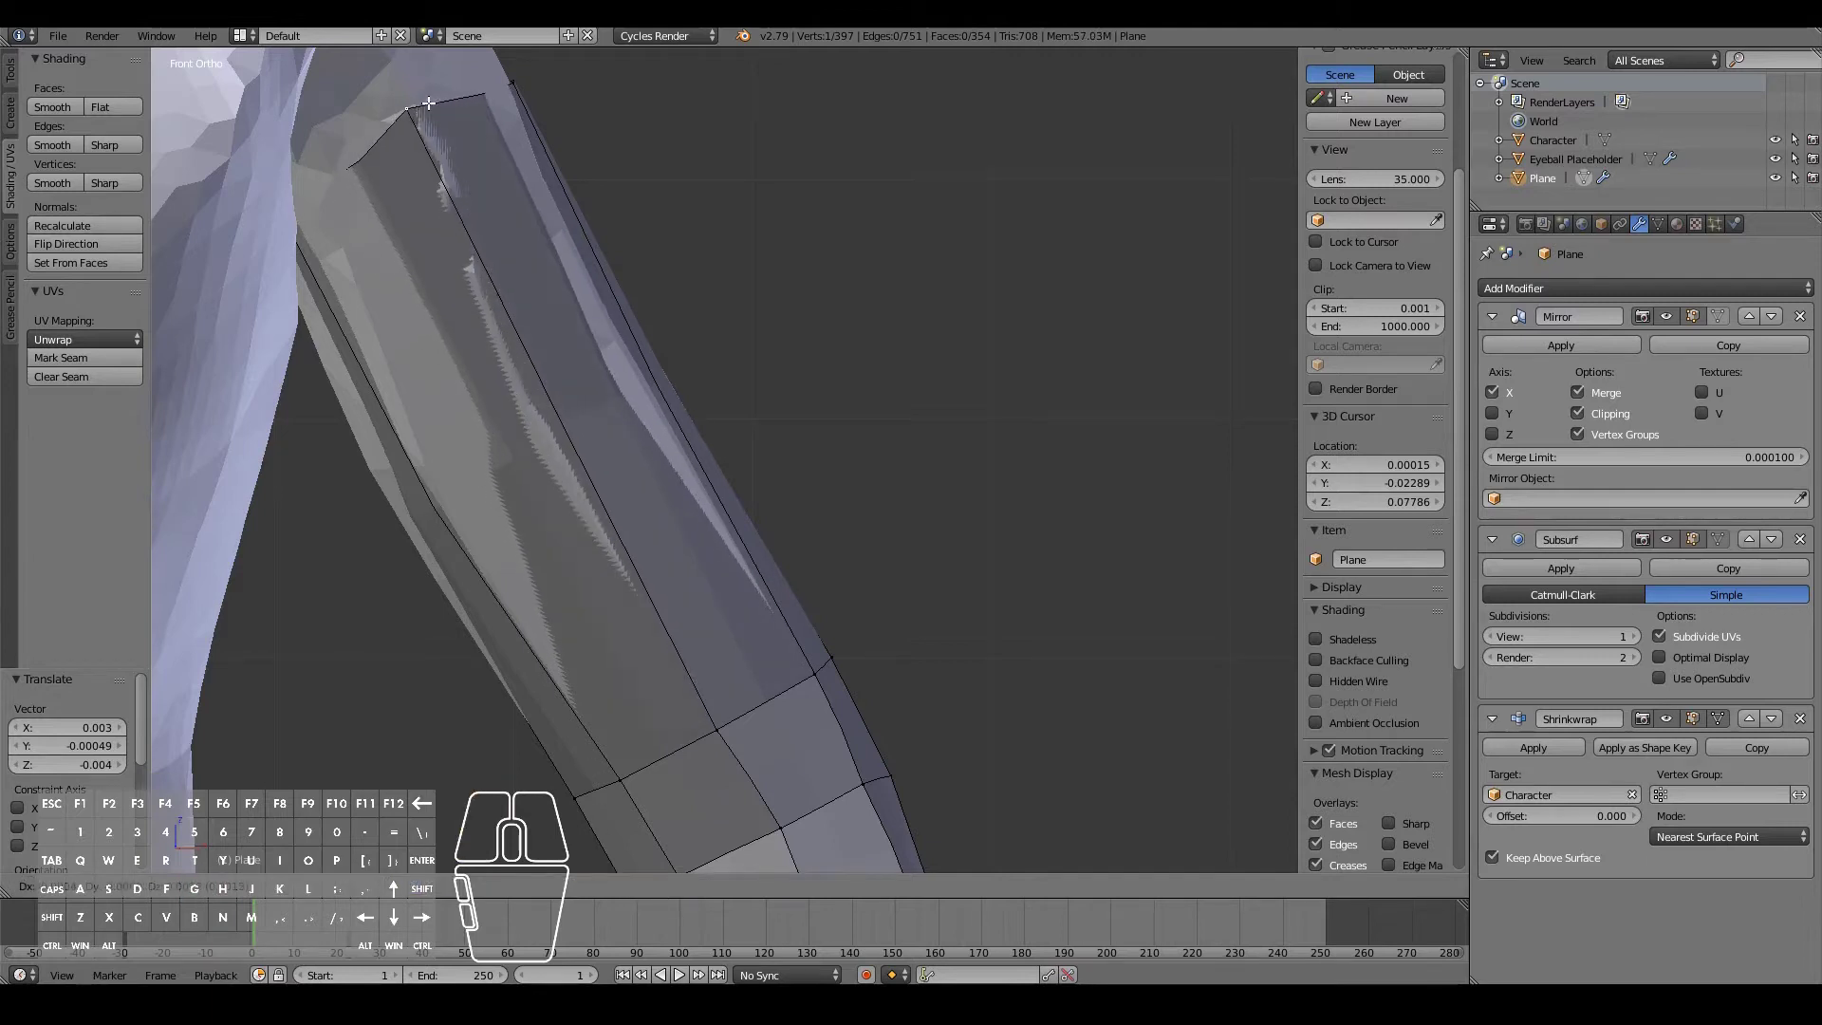
click(415, 109)
- Reposition the next vertex of the upper-arm loop on the back side near the armpit
middle_drag(493, 623, 408, 497)
middle_drag(321, 420, 267, 421)
key(g)
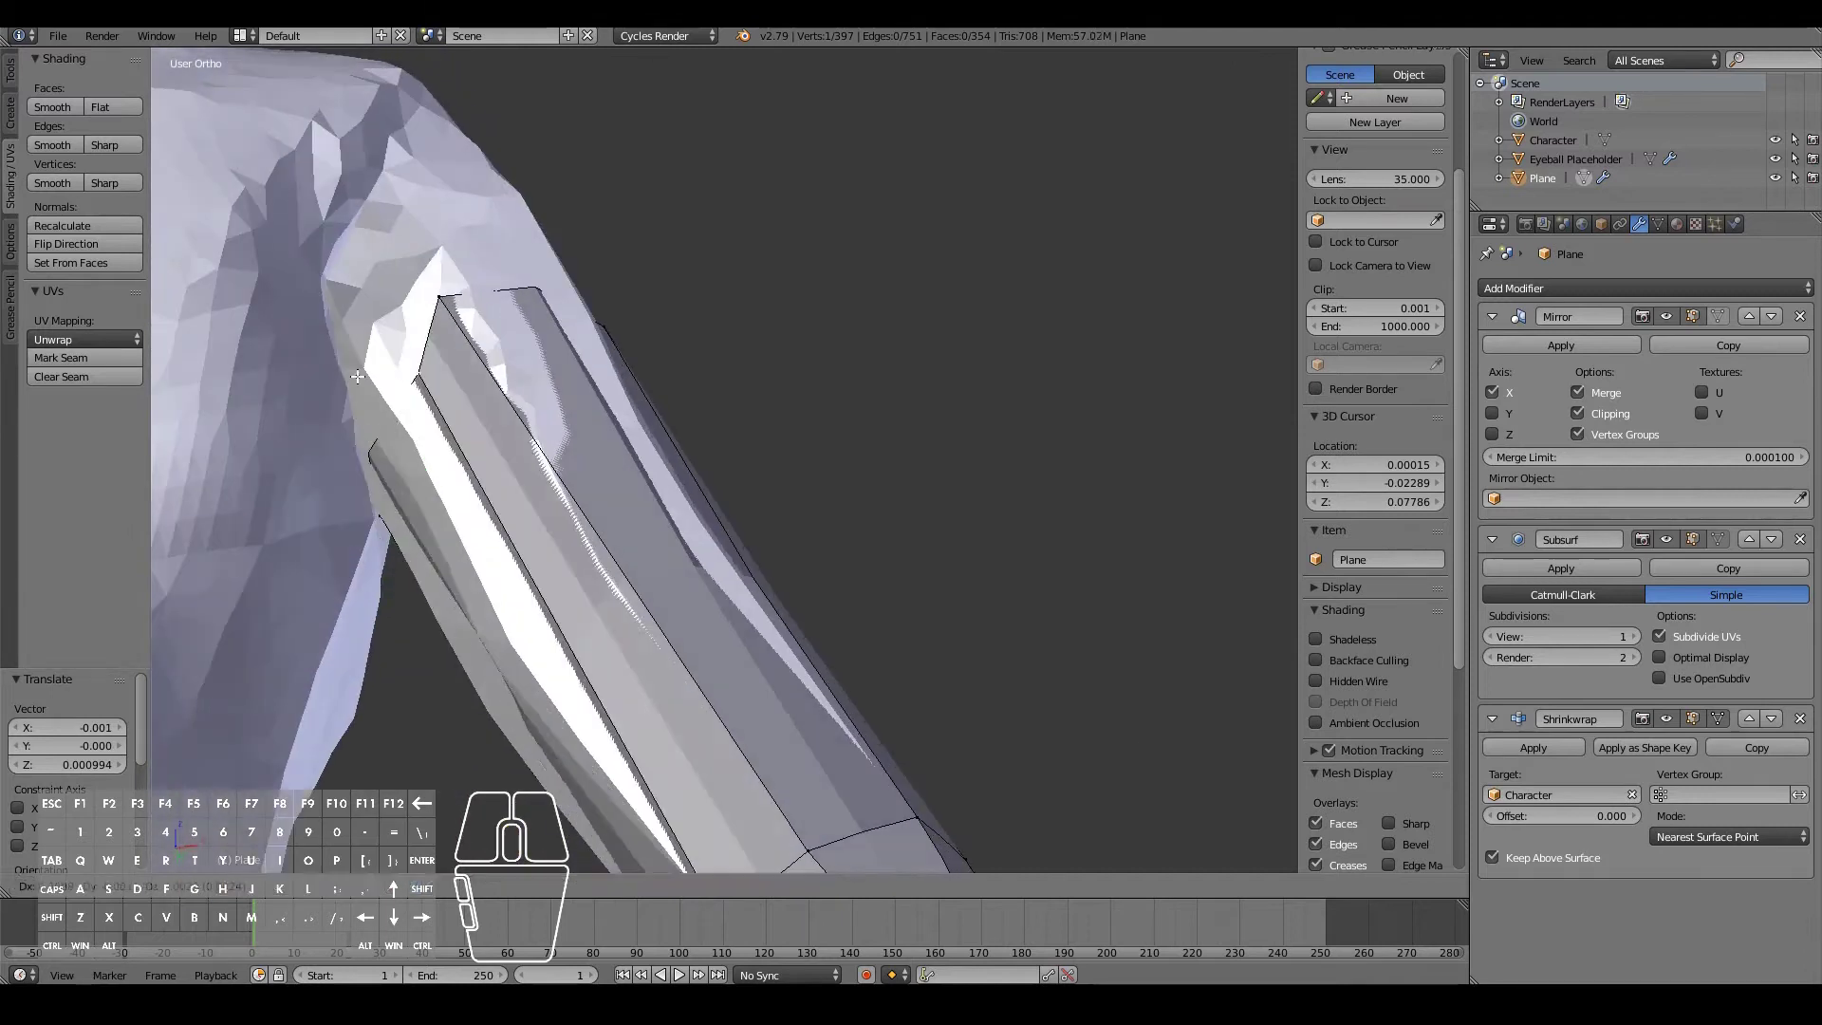
click(411, 374)
scroll(411, 374, down, 4)
middle_drag(411, 374, 472, 415)
scroll(471, 415, up, 8)
scroll(776, 431, down, 8)
- Move the remaining vertices of the upper-arm loop around the armpit so the loop wraps the arm evenly
middle_drag(776, 431, 656, 726)
key(g)
click(768, 408)
middle_drag(768, 408, 946, 750)
key(g)
click(712, 427)
key(g)
click(703, 509)
- Add two loop cuts across the forearm and two across the upper arm, and deselect everything
scroll(939, 663, down, 6)
key(KP_1)
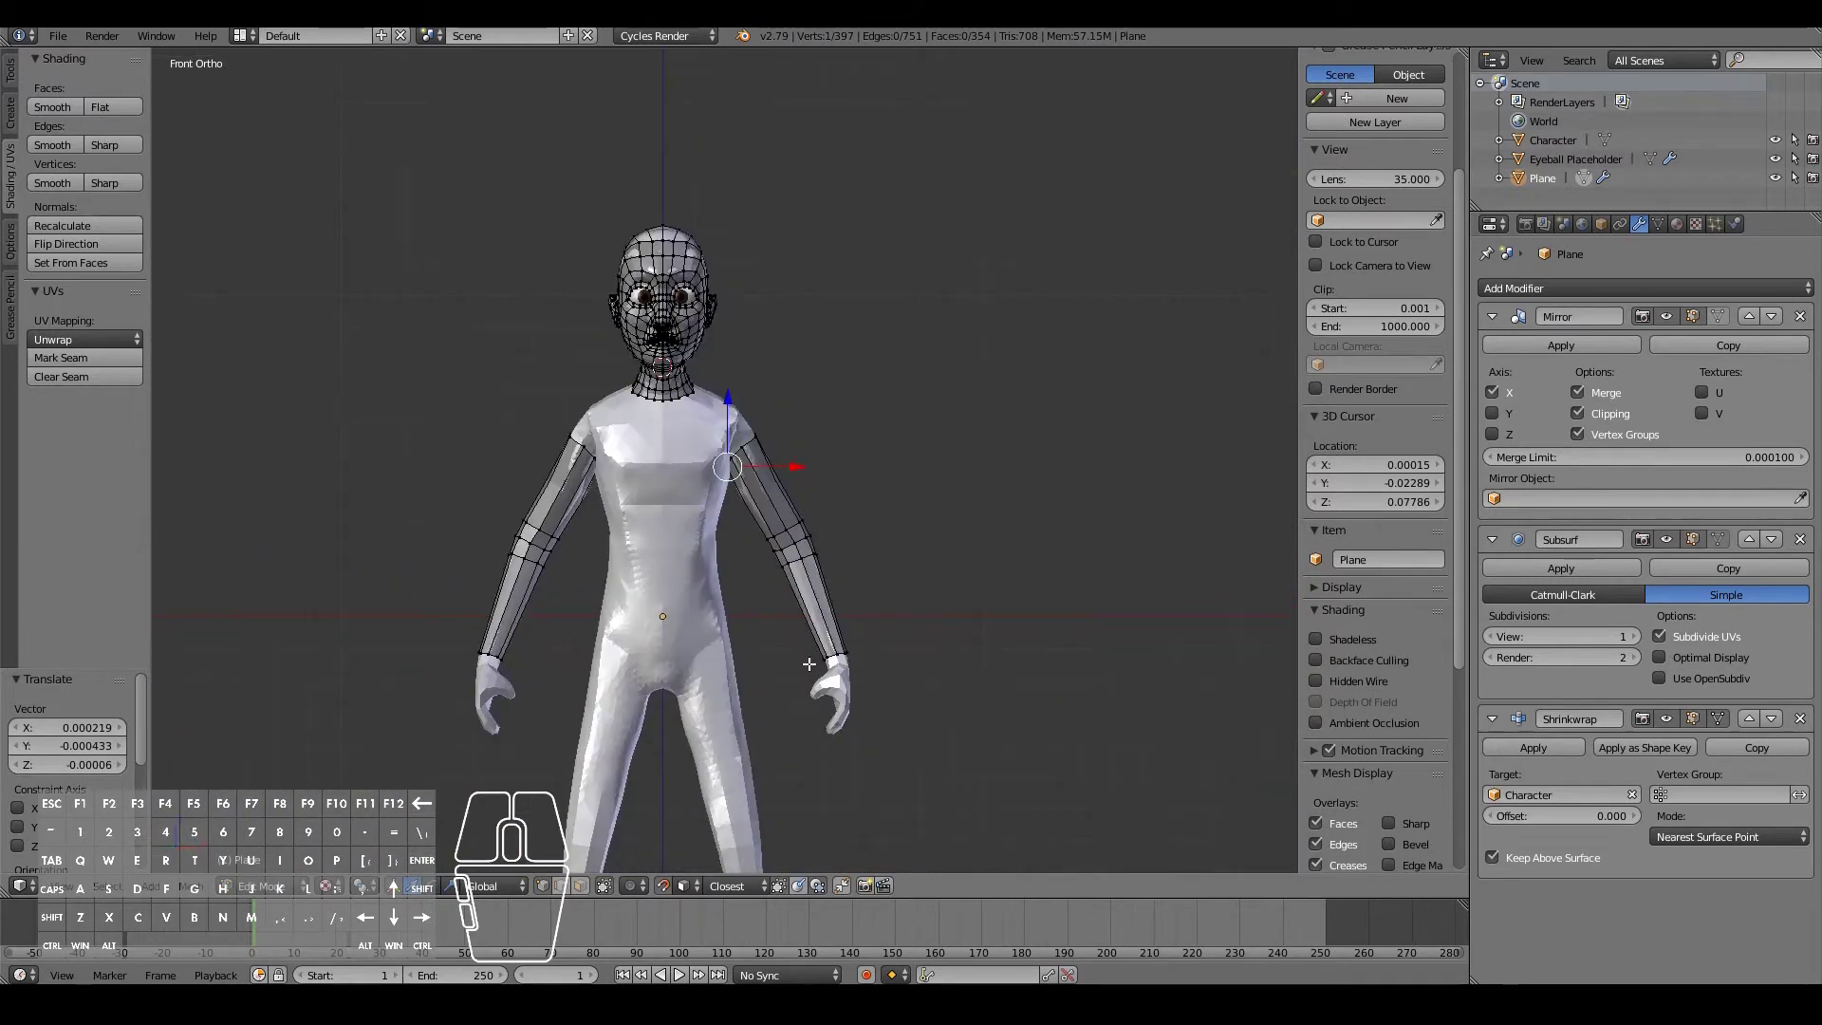
scroll(809, 663, up, 5)
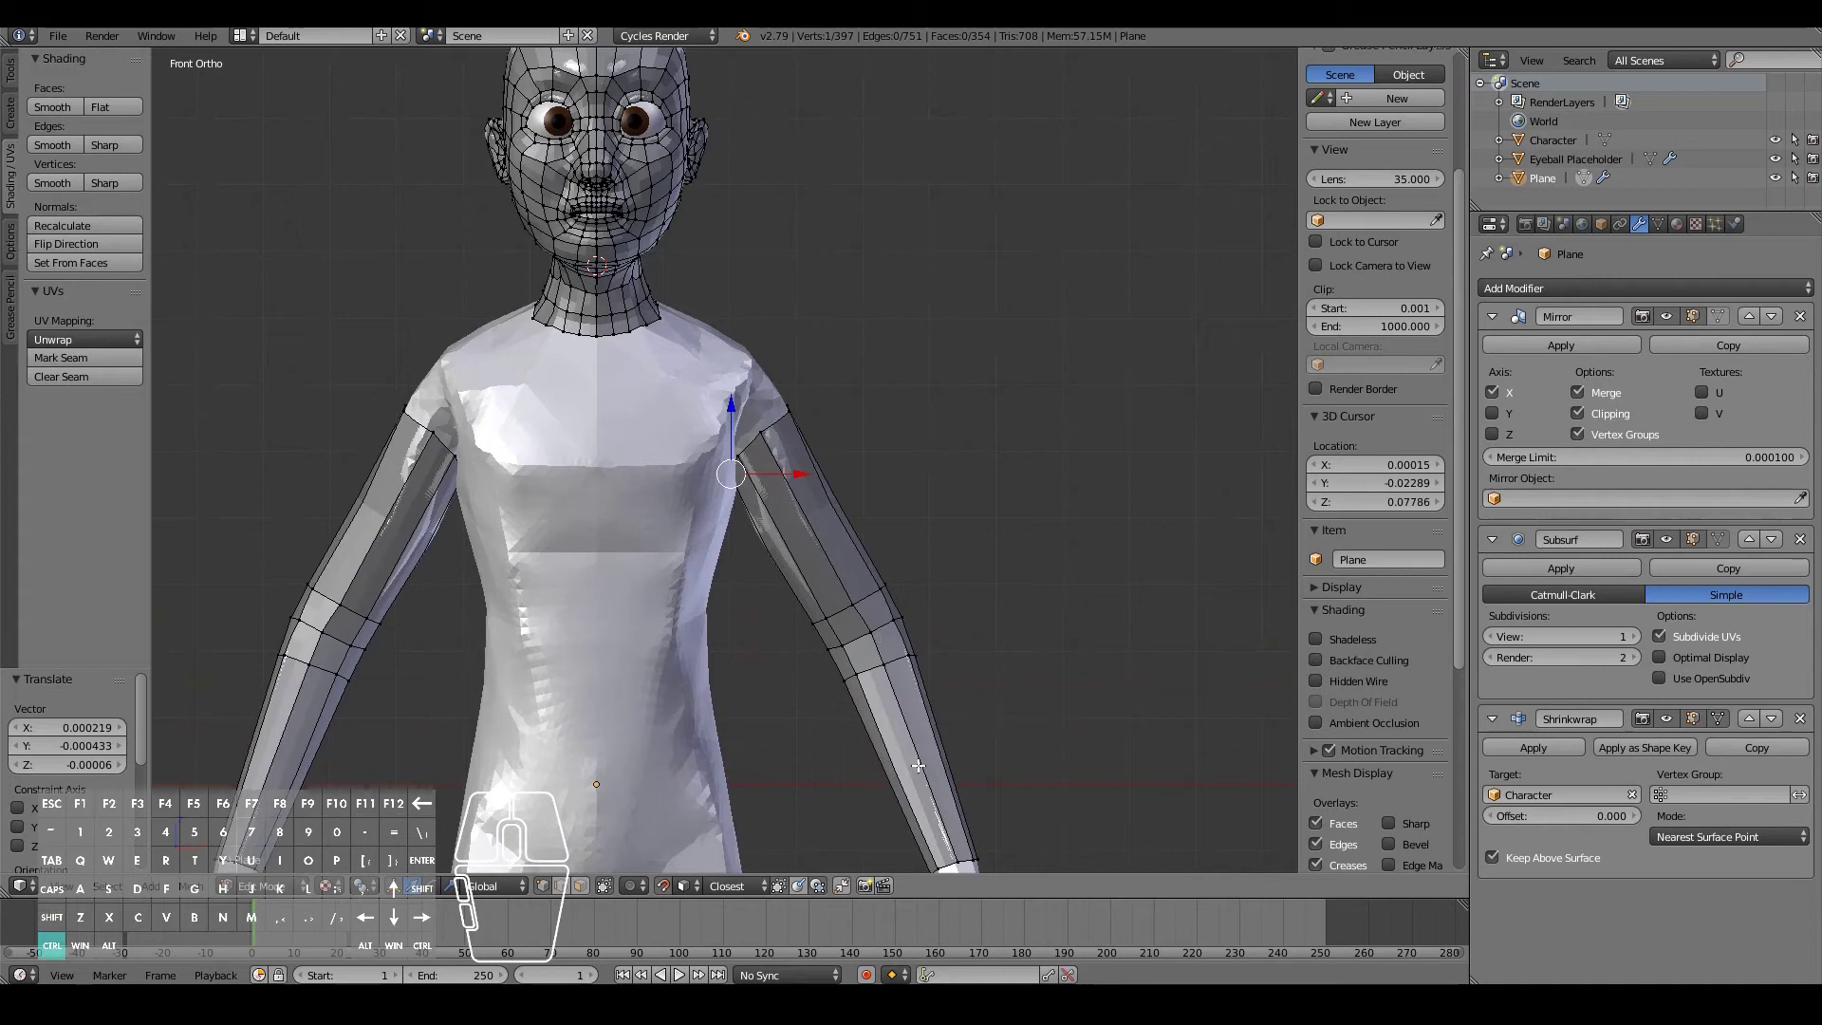
key(ctrl+r)
click(919, 766)
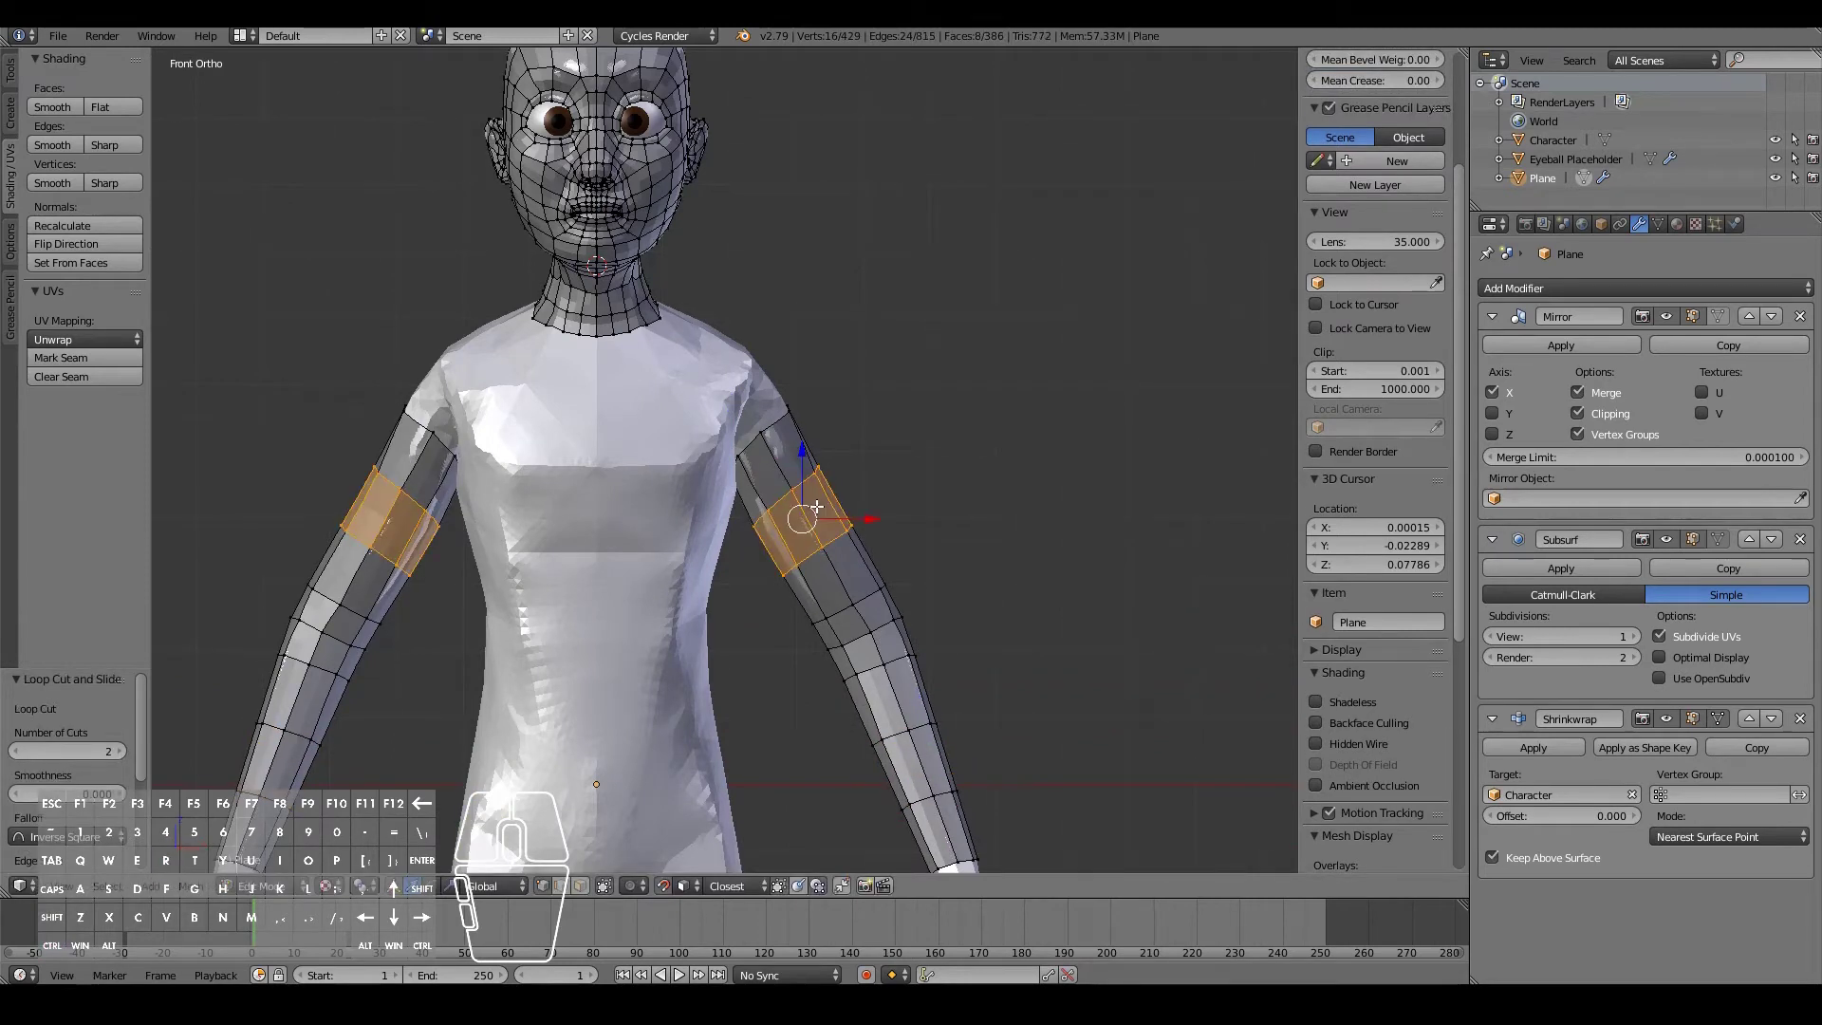
scroll(883, 588, down, 3)
key(a)
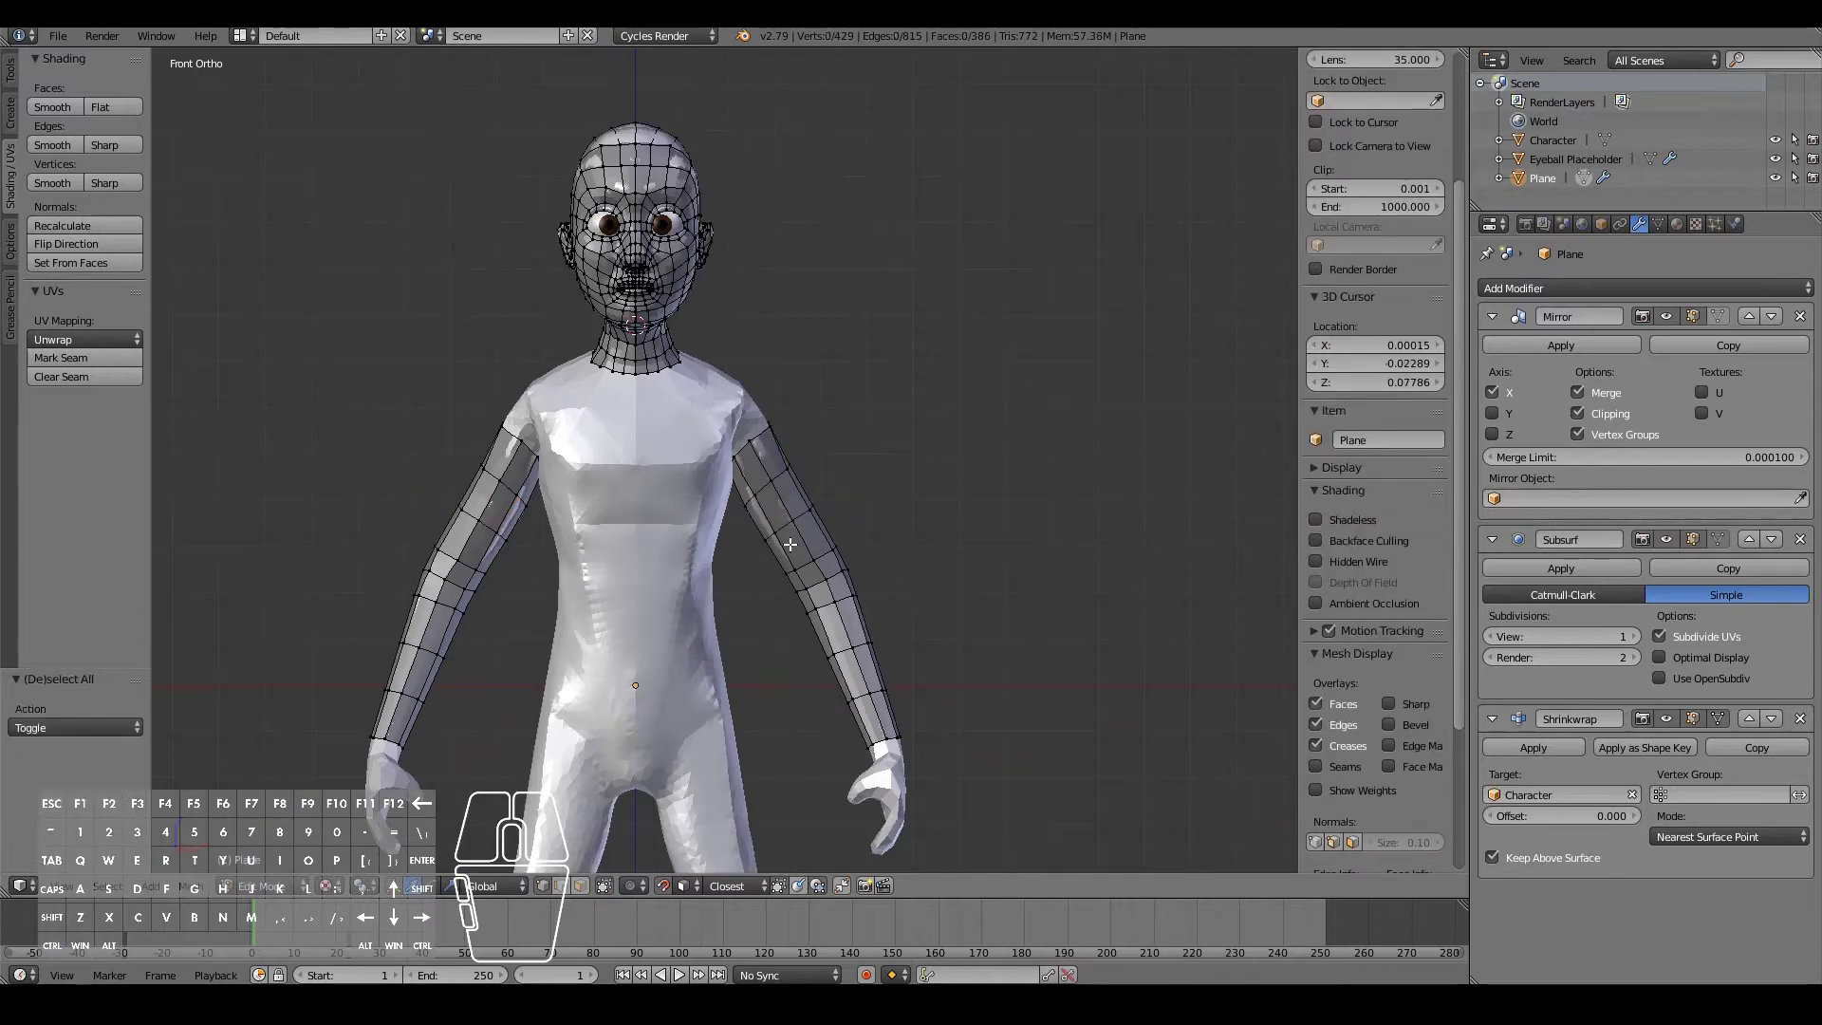
- Extrude the open edge loop at the wrist a short distance down toward the hand
middle_drag(776, 651, 517, 657)
shift+scroll(517, 658, down, 11)
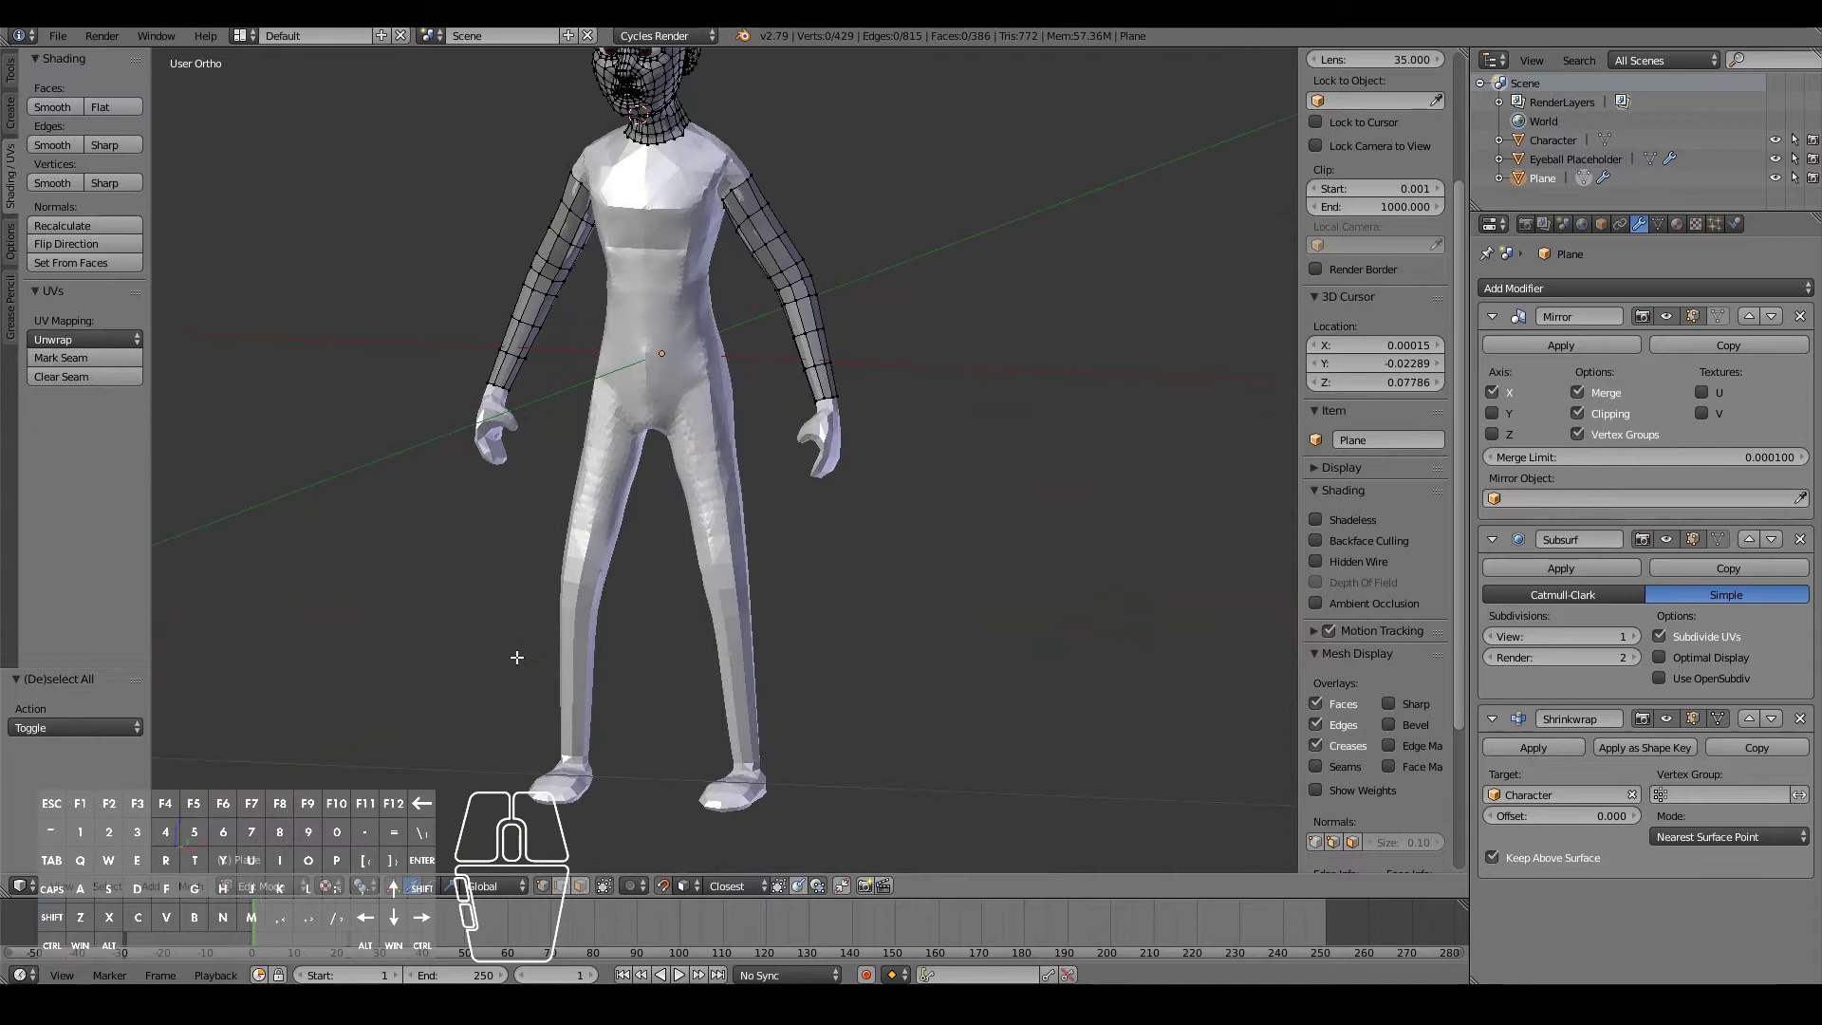
scroll(516, 657, up, 4)
key(super)
key(super)
alt+right_click(942, 330)
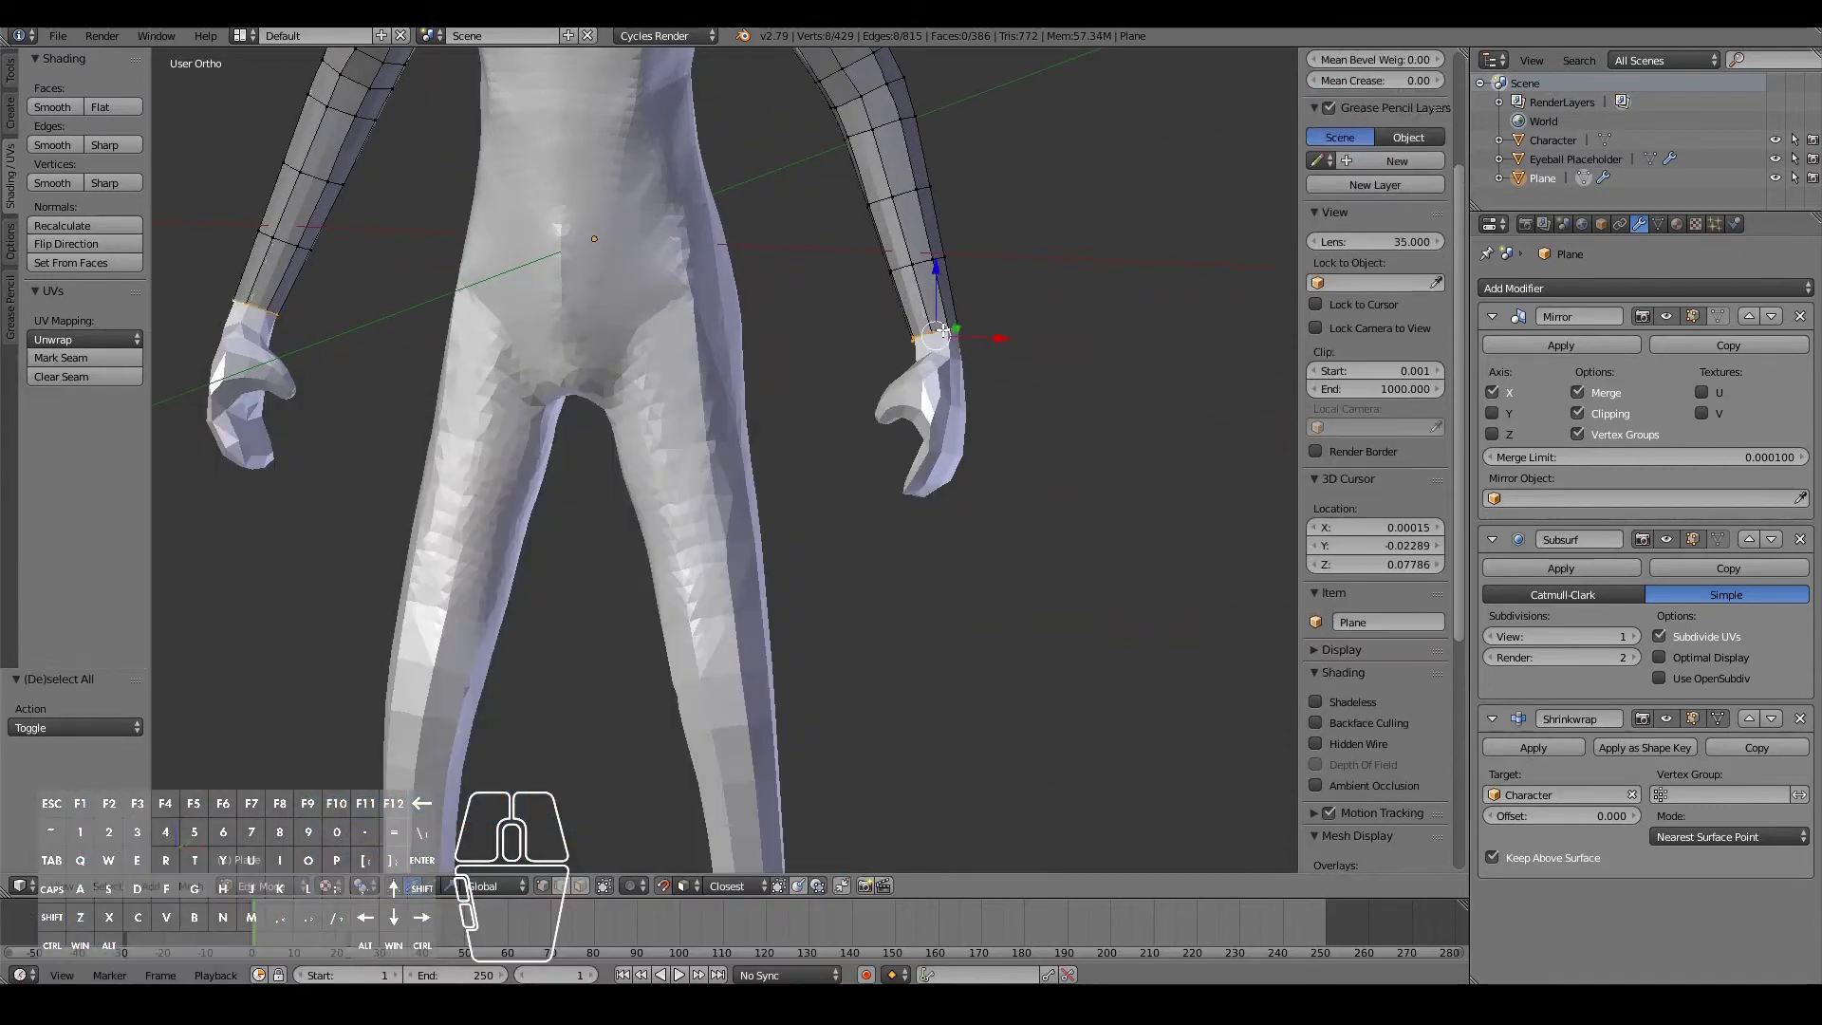
key(KP_Decimal)
key(e)
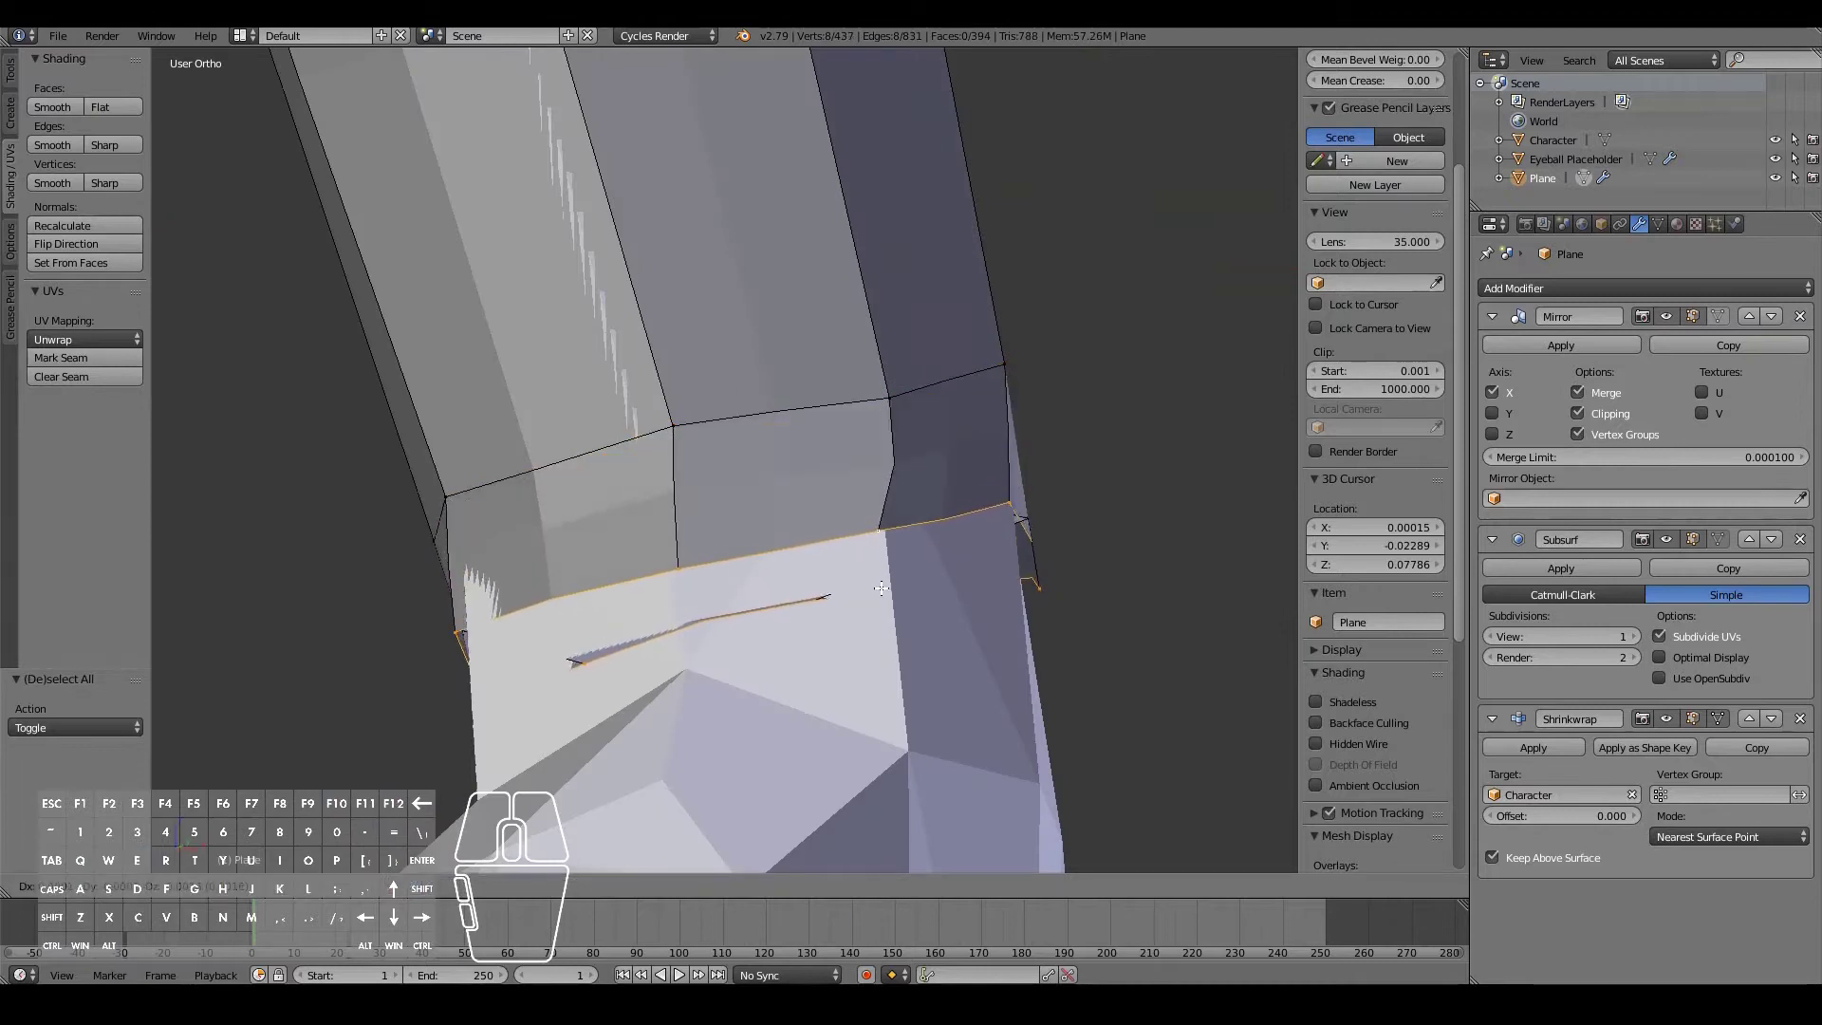
click(873, 522)
scroll(697, 220, down, 6)
scroll(696, 220, down, 2)
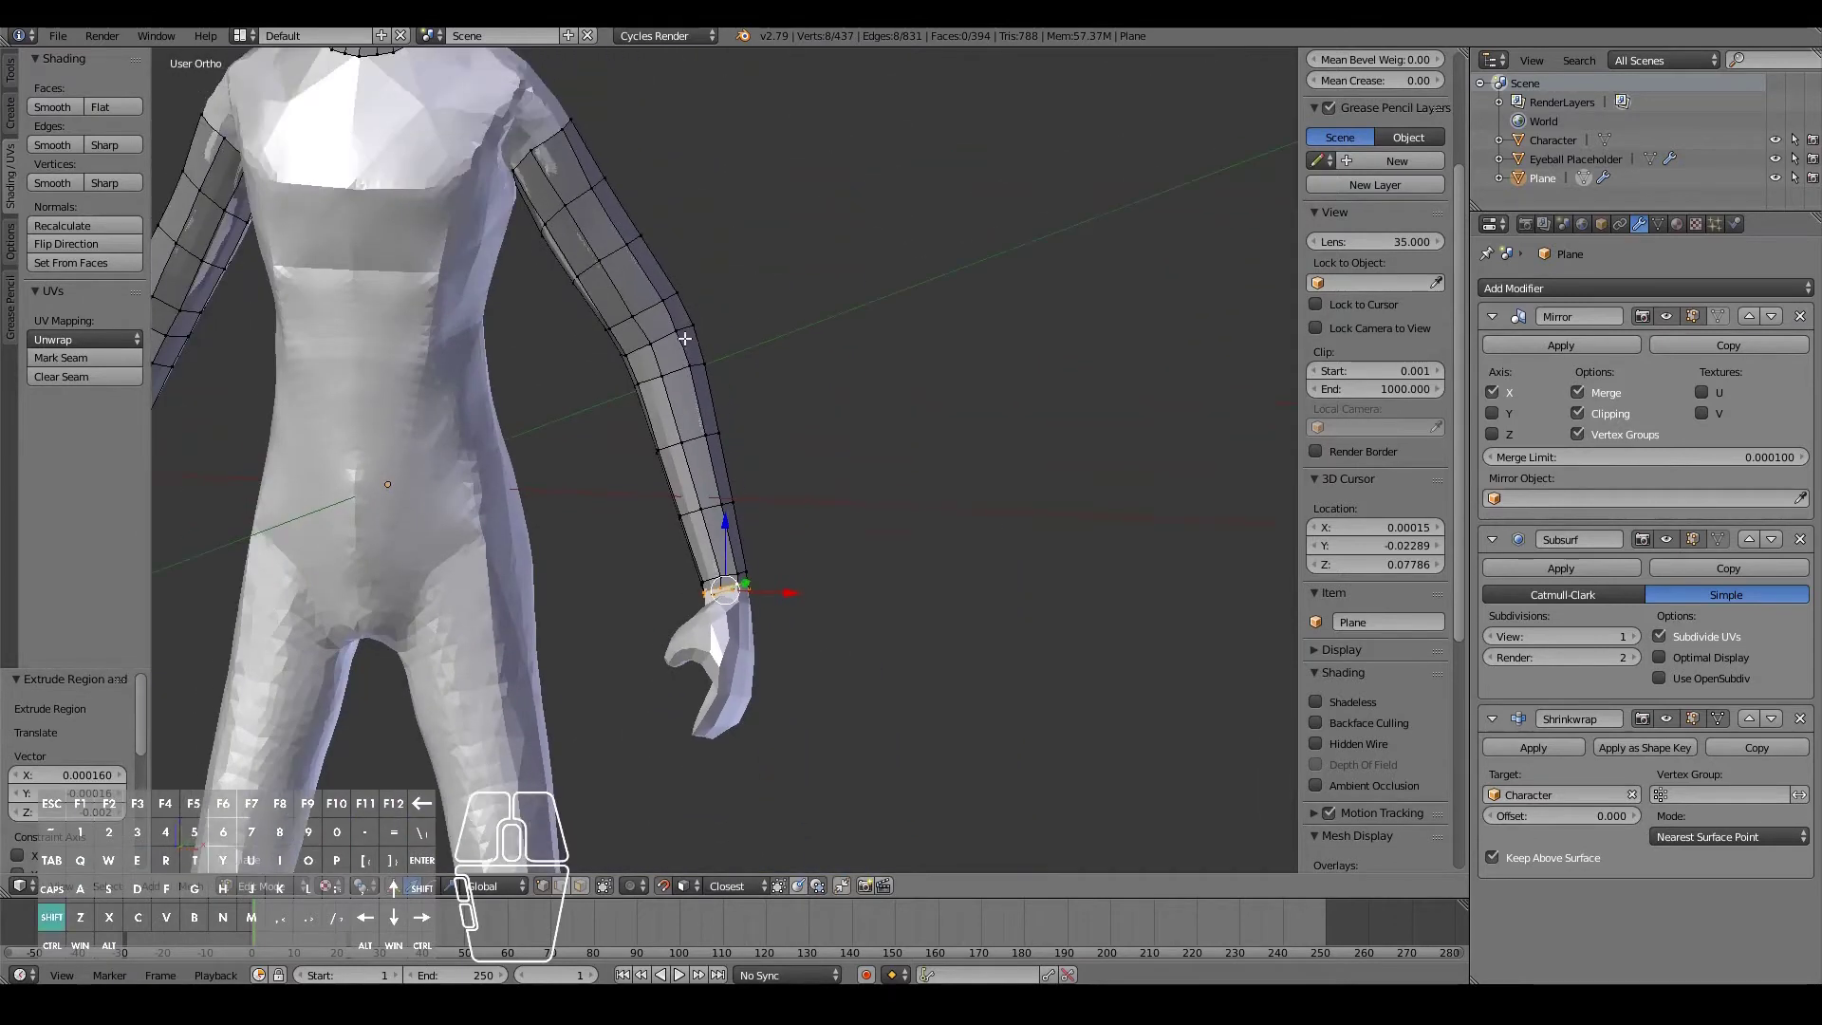
- Reposition individual vertices of the new wrist loop to follow the wrist surface
scroll(646, 325, up, 6)
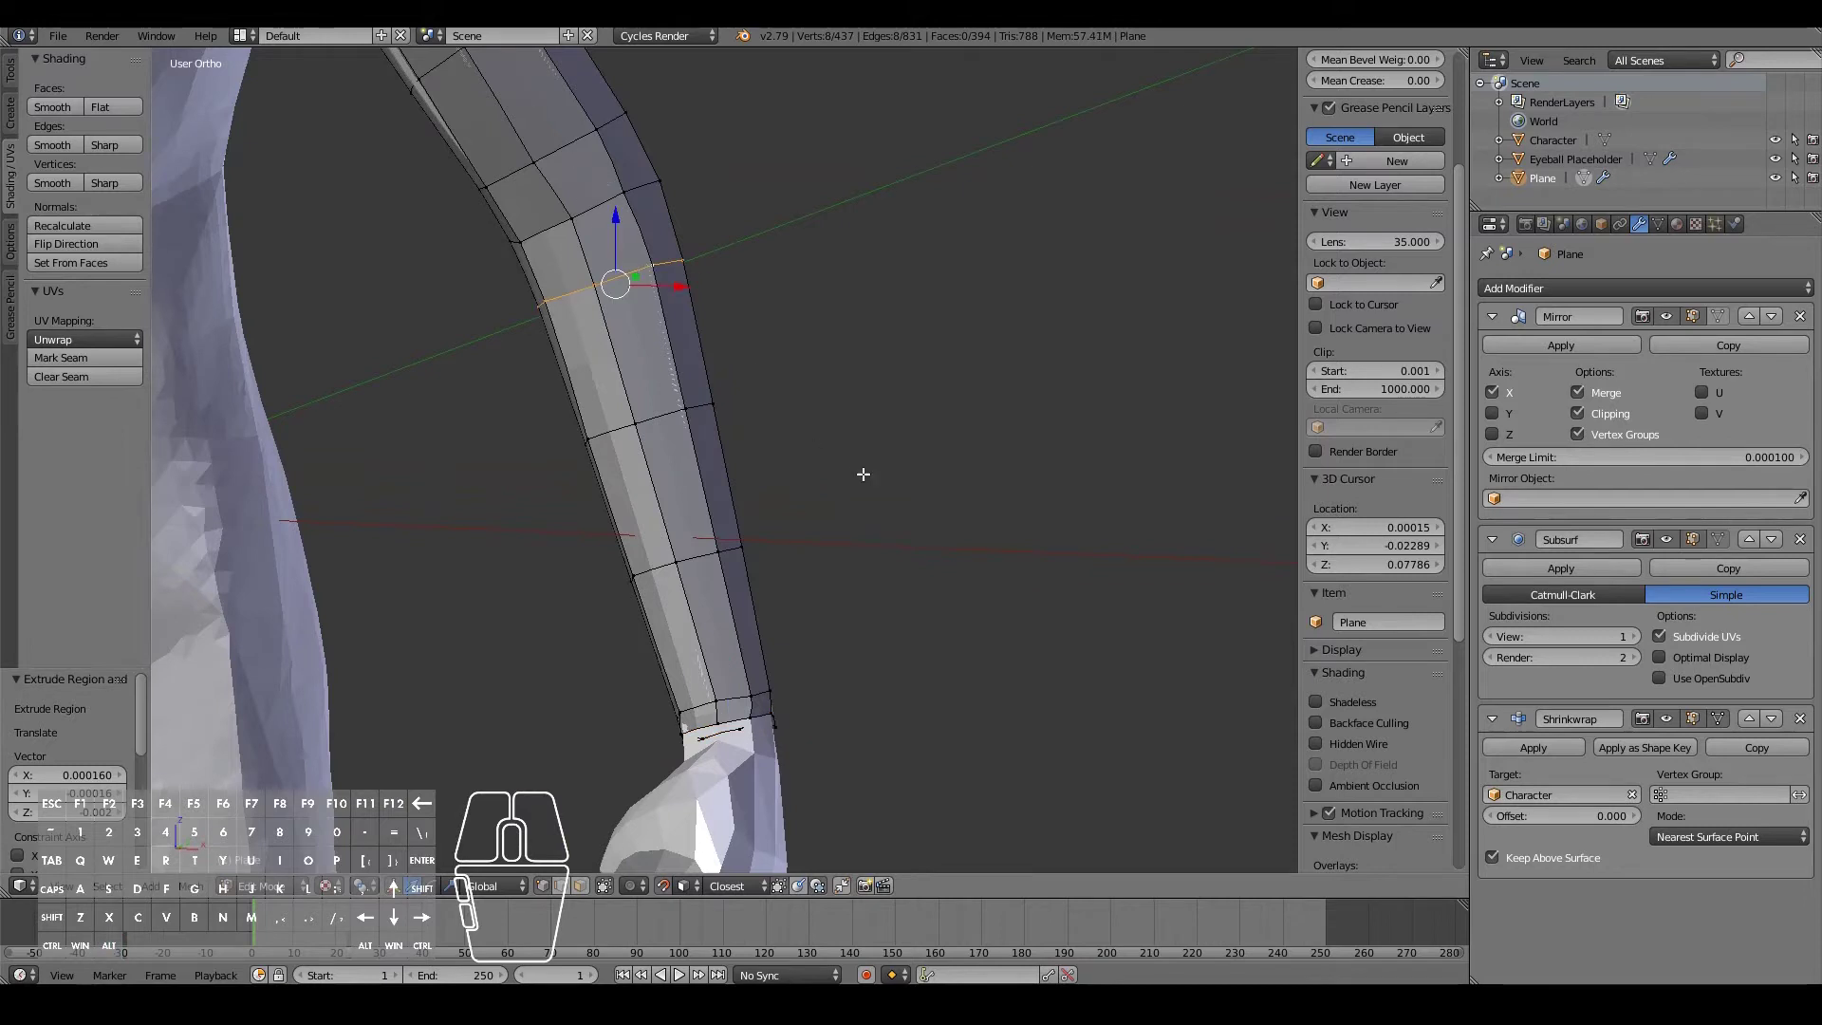
scroll(861, 469, down, 4)
scroll(806, 579, up, 6)
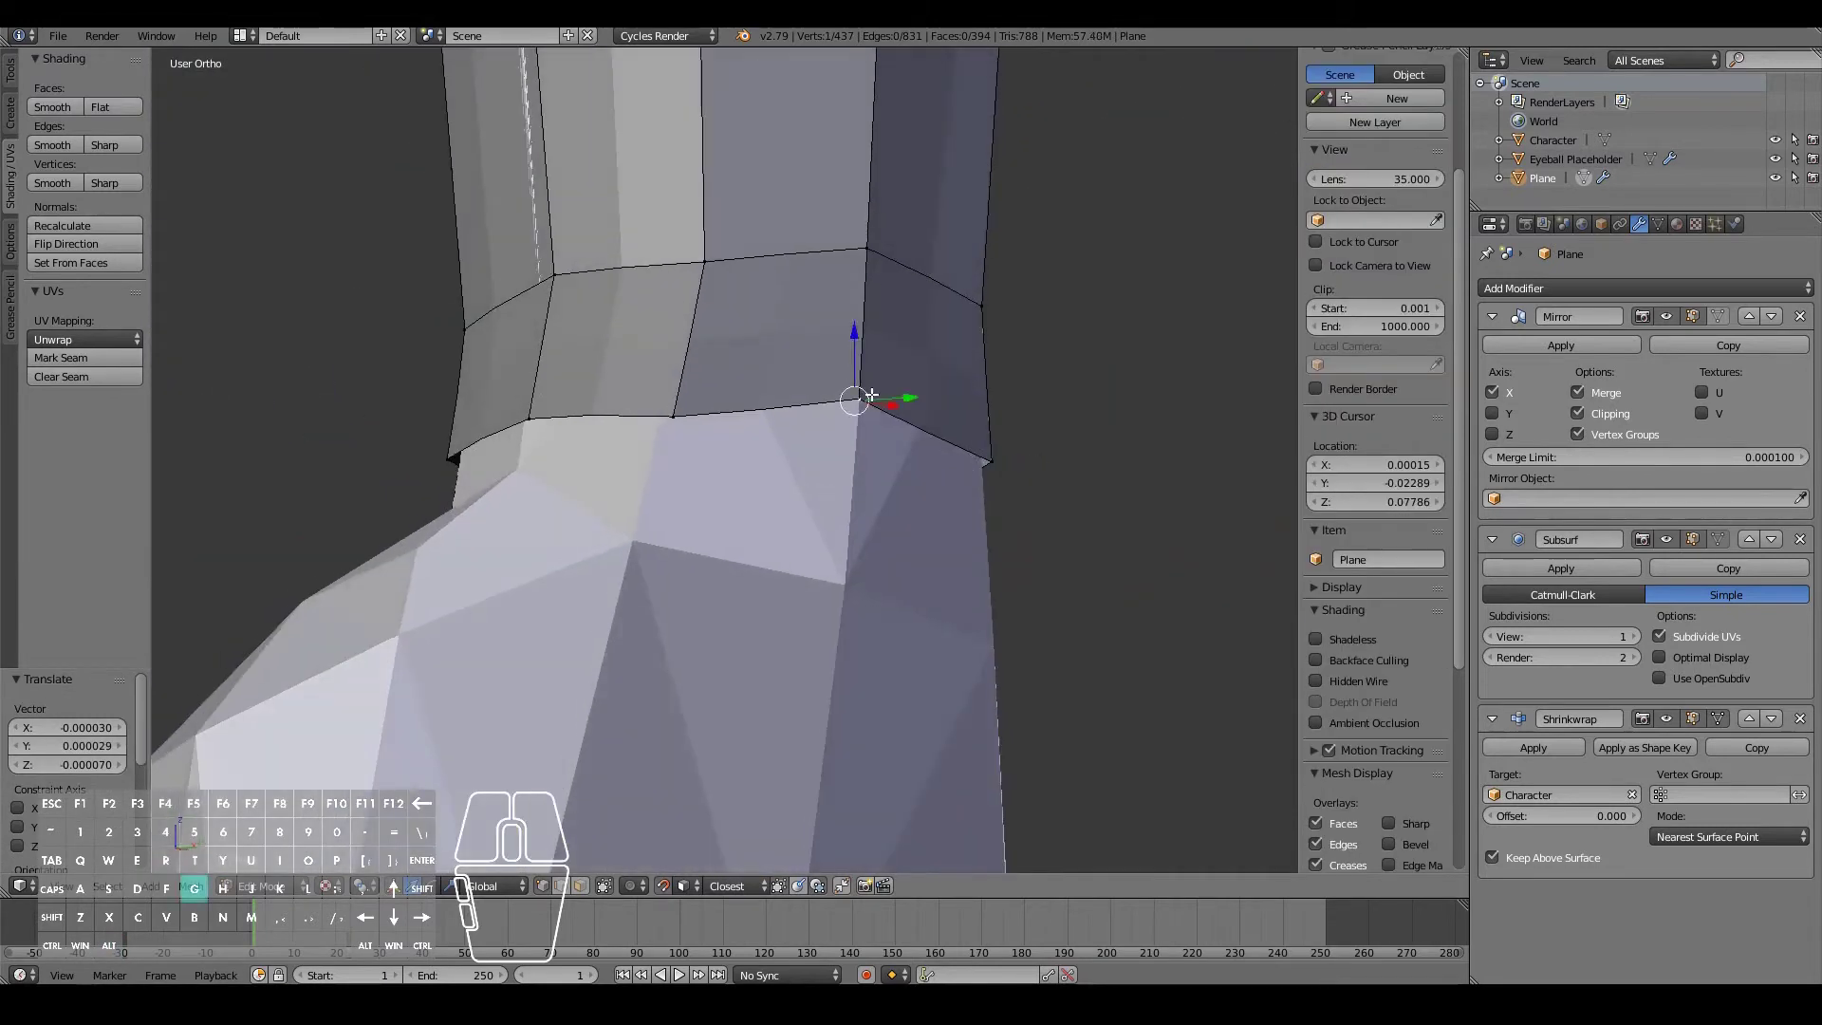
- Extrude the lowest wrist loop once more, down to the base of the hand
alt+right_click(869, 406)
middle_drag(869, 407, 820, 451)
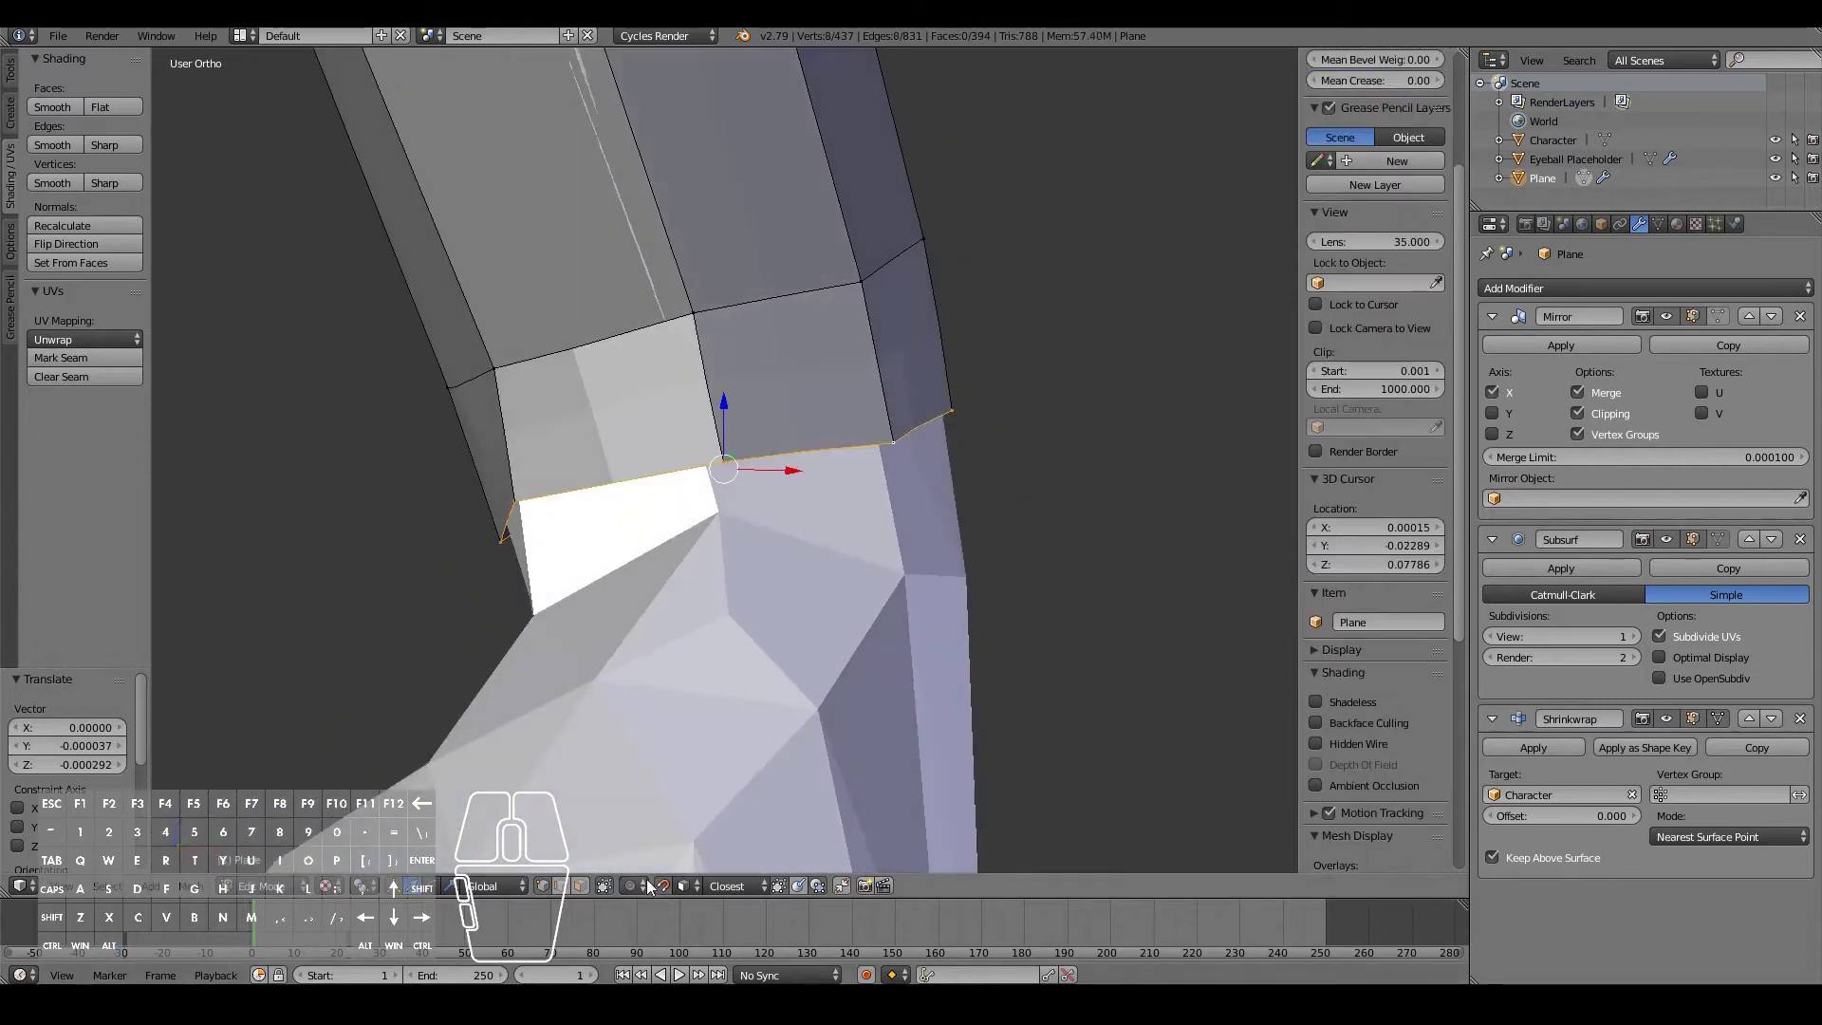
key(e)
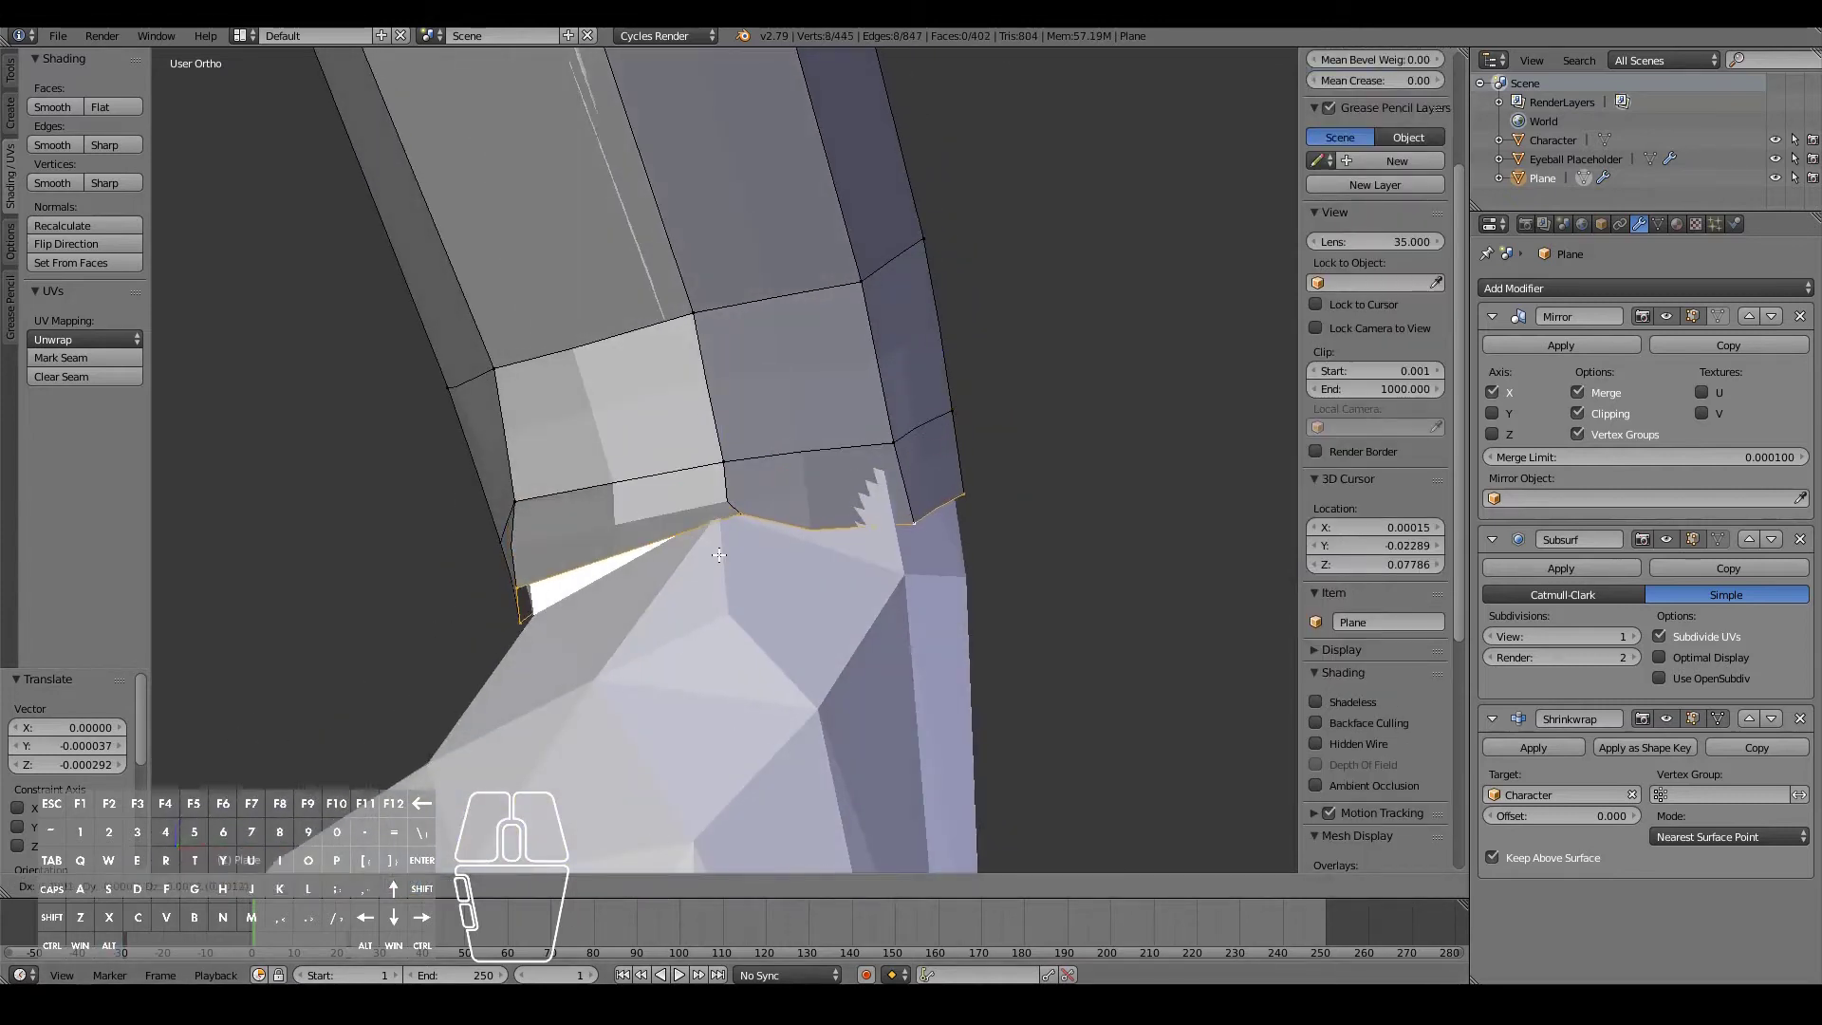
click(706, 572)
middle_drag(706, 572, 496, 520)
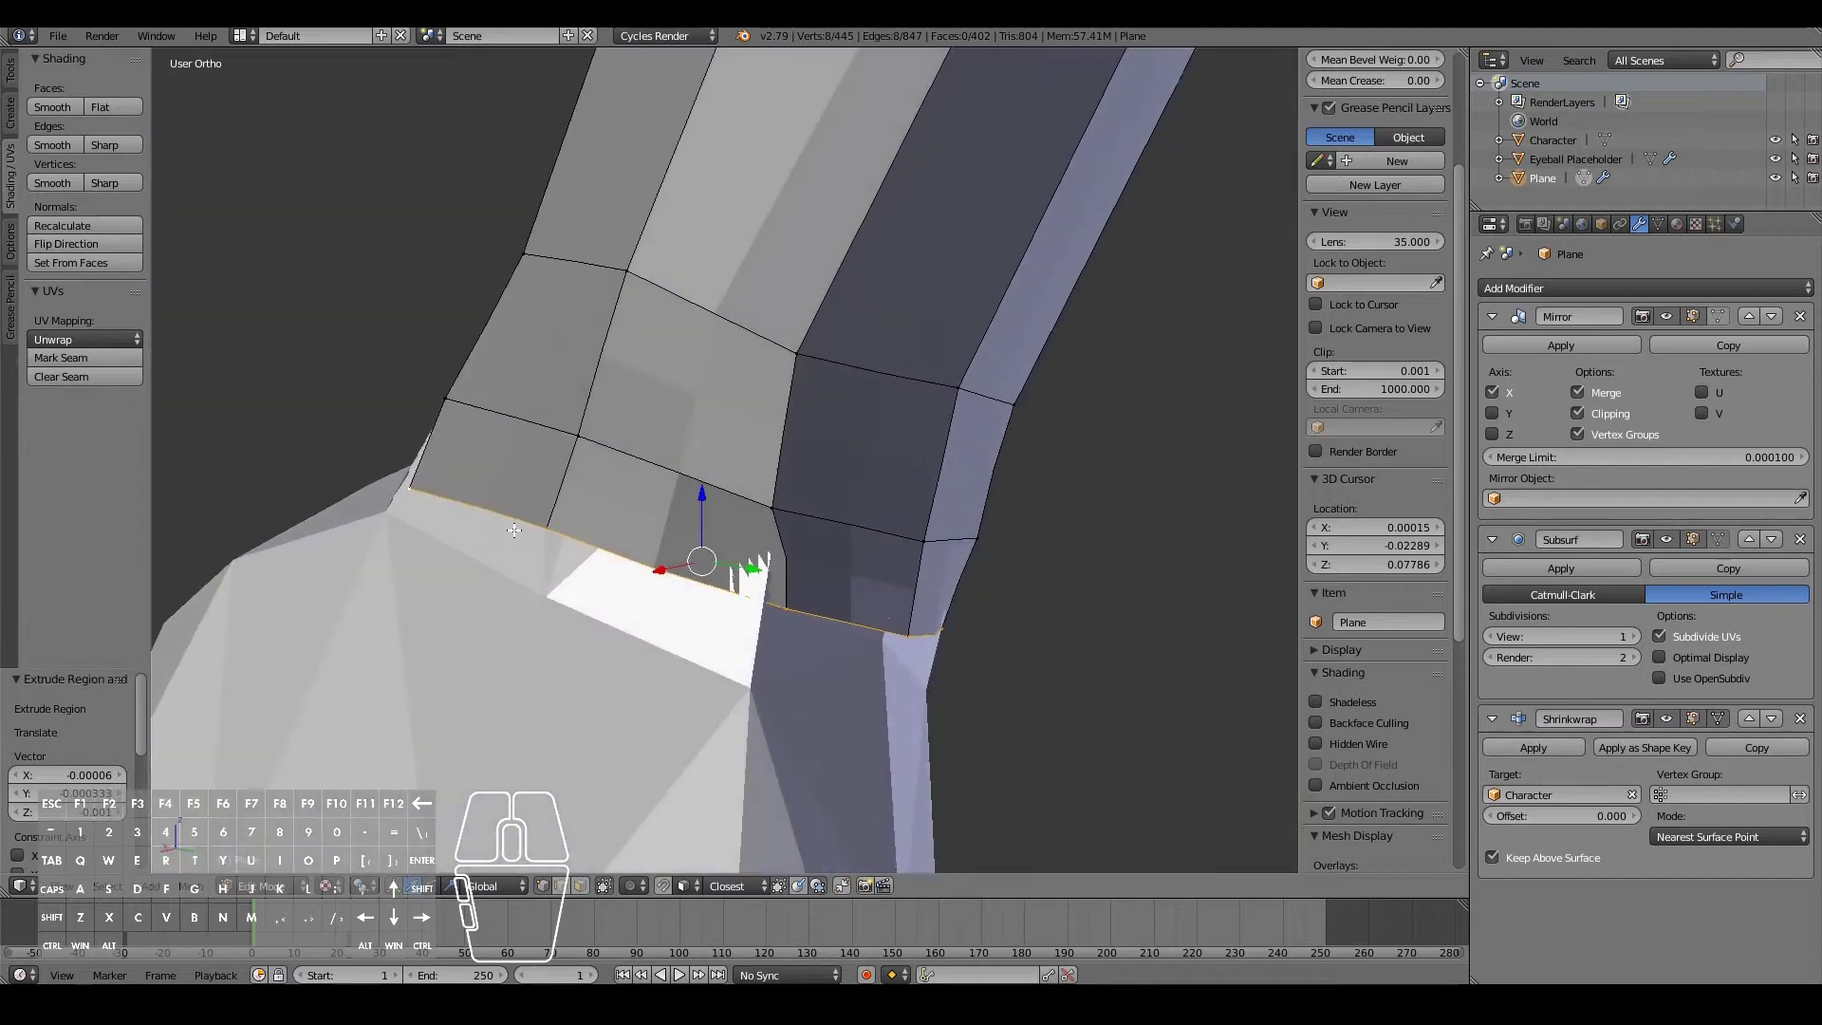
- Move the vertices on the outer back side of the lowest wrist loop down toward the hand's edge
right_click(562, 544)
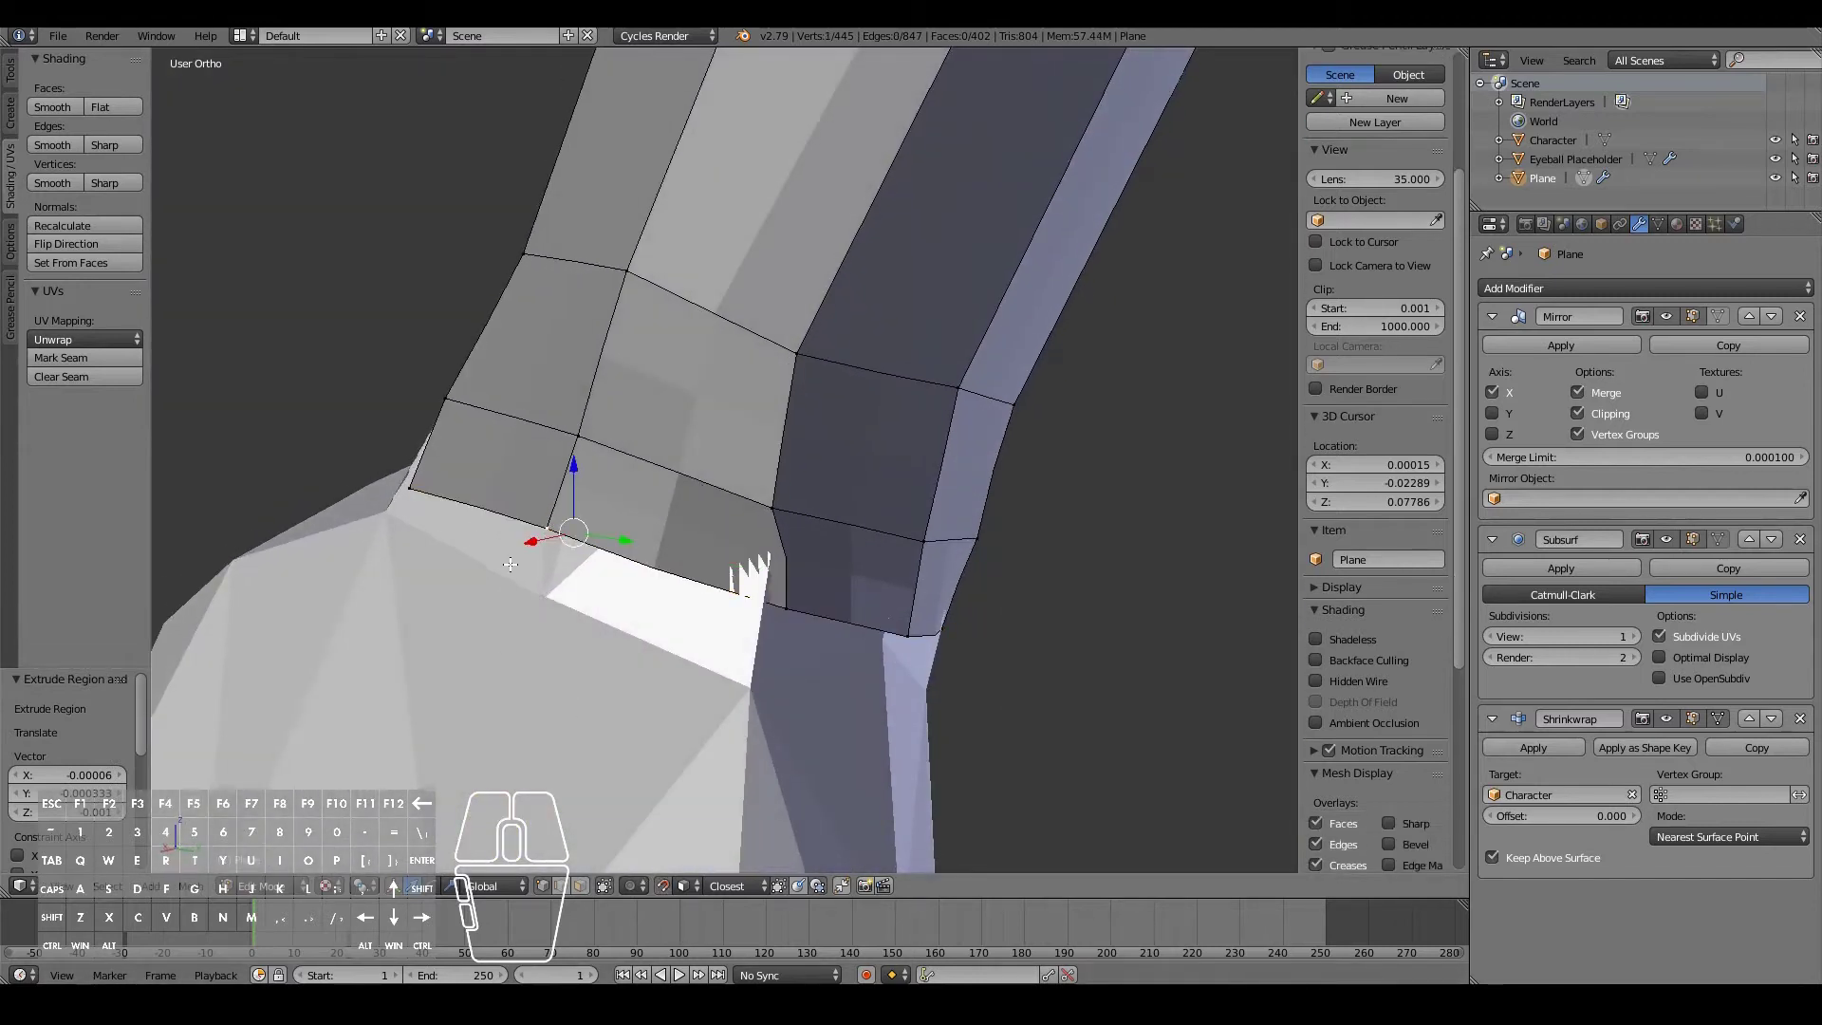
key(g)
click(510, 621)
key(g)
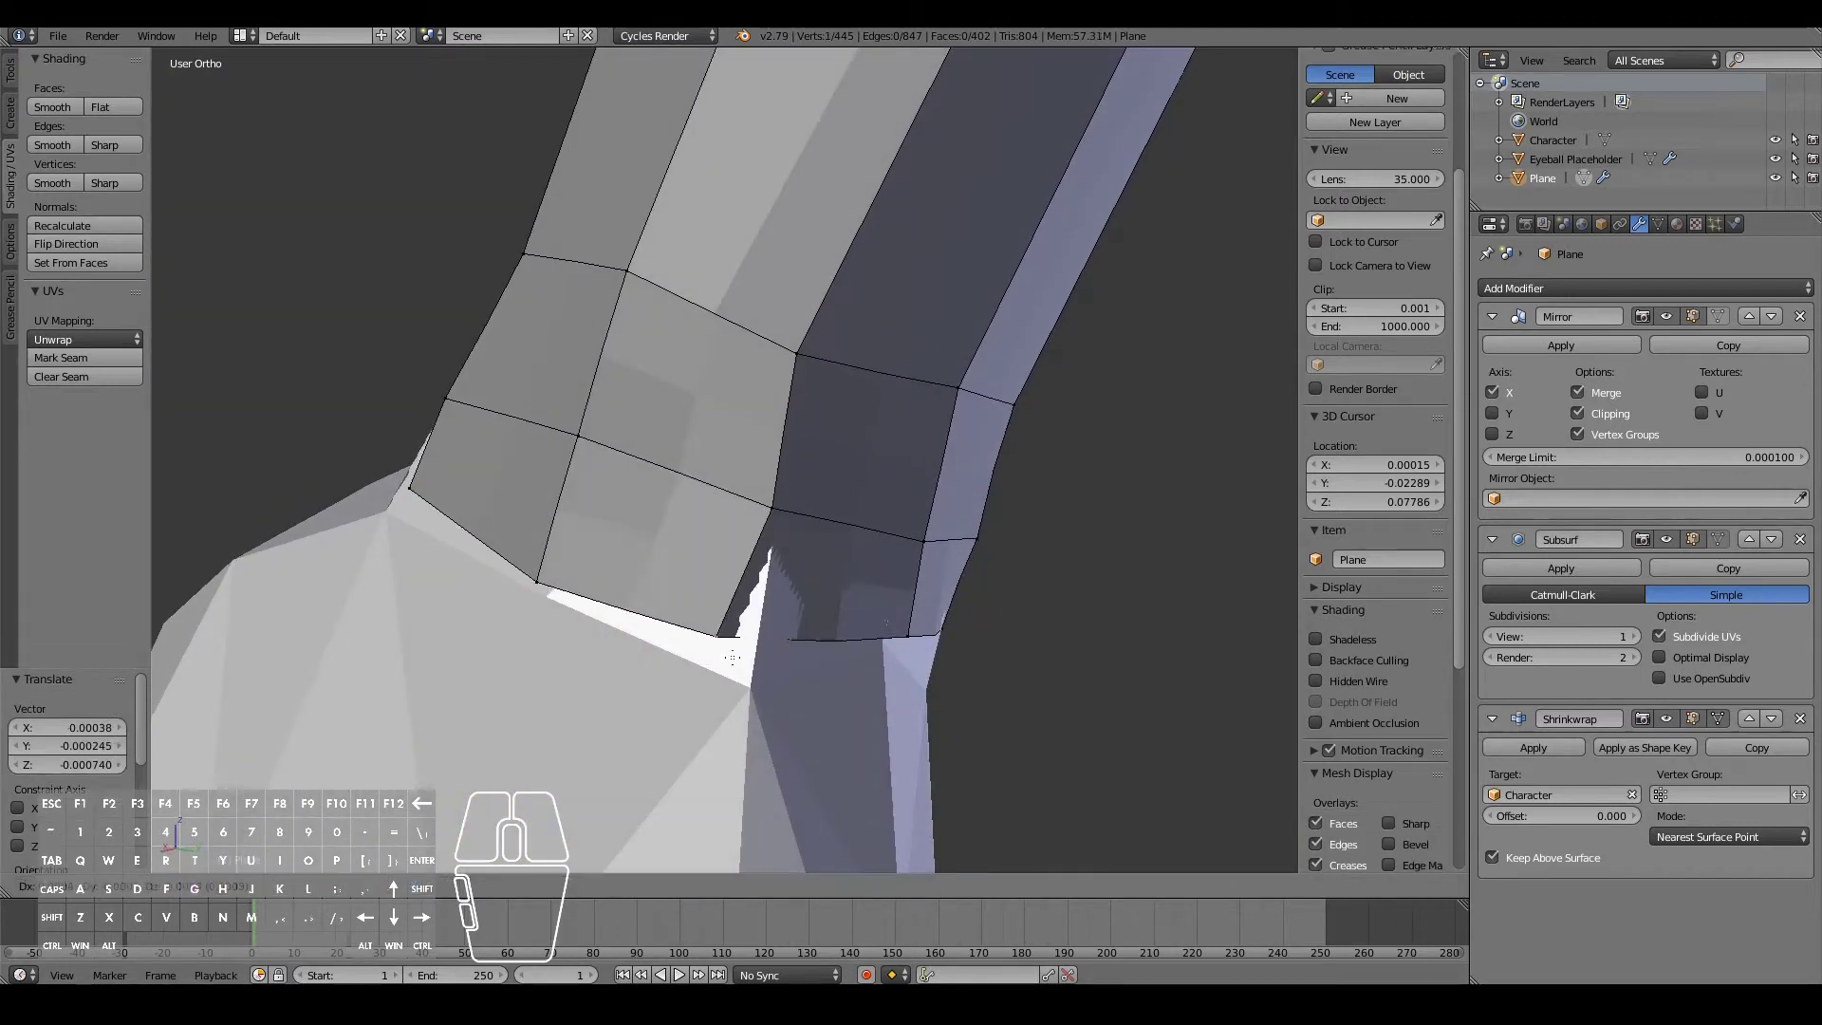
click(765, 672)
right_click(913, 655)
key(g)
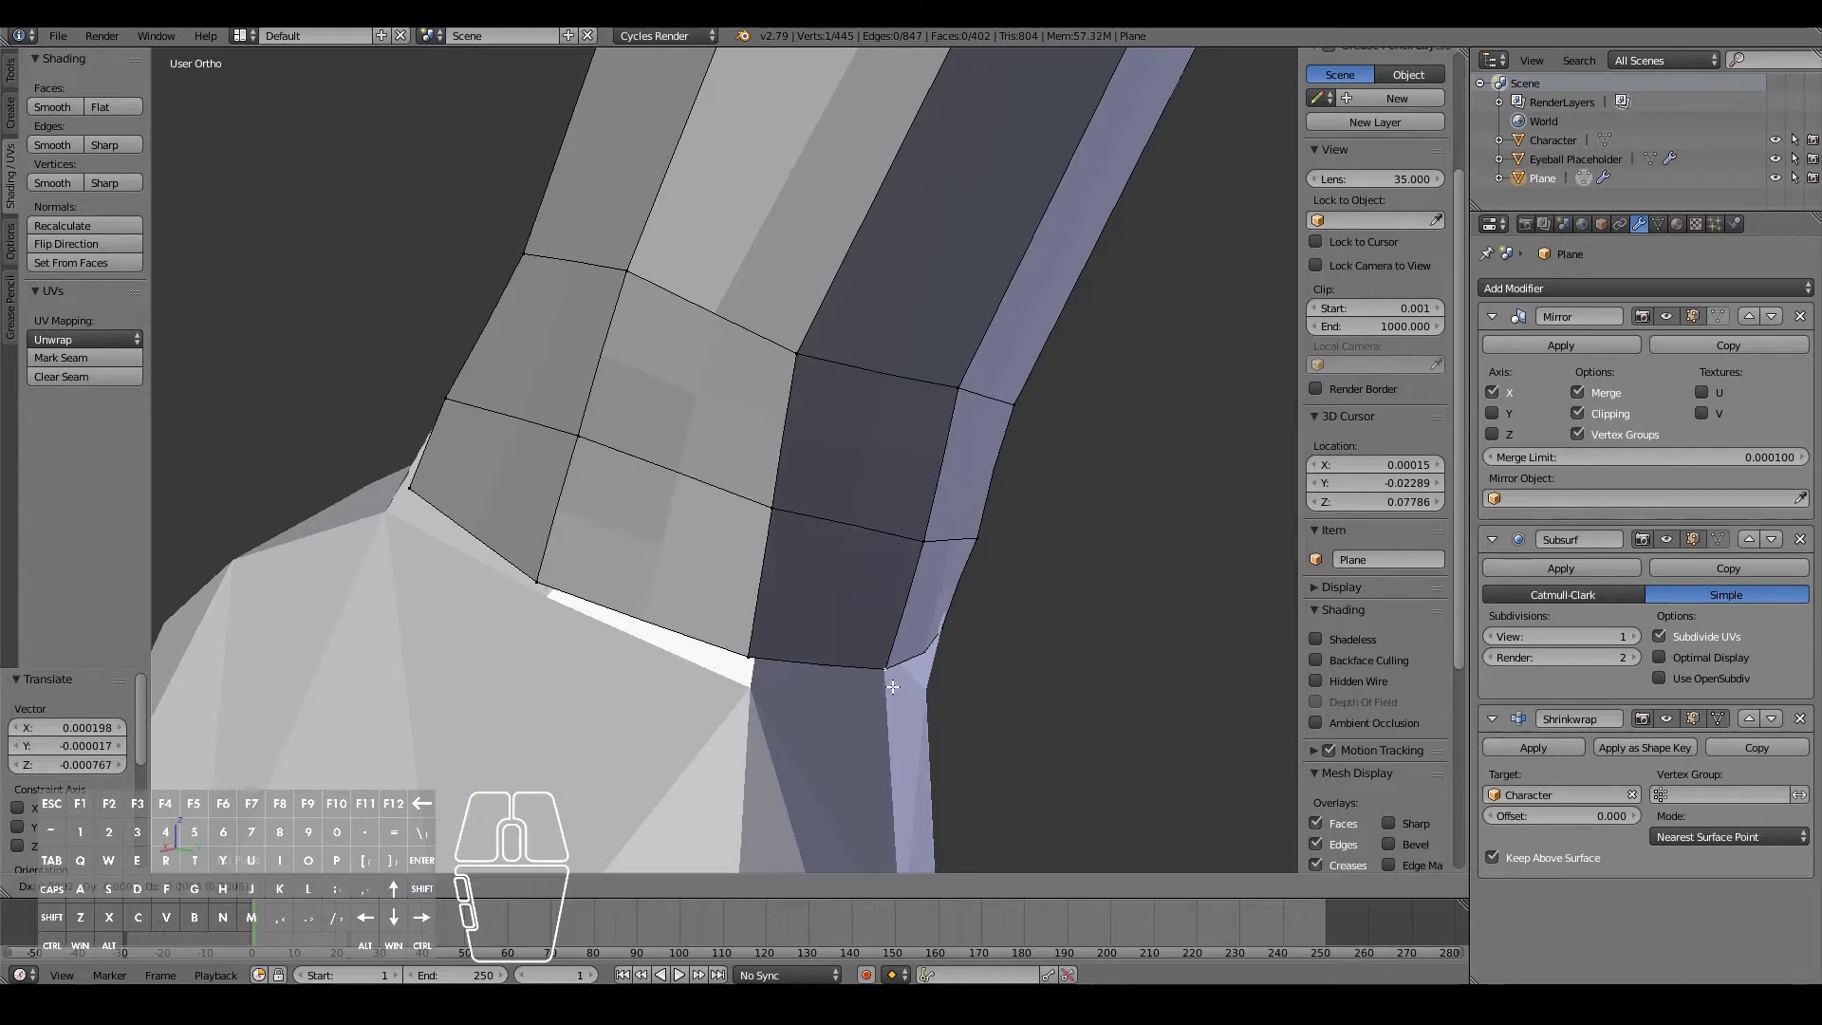
- Move the remaining vertices of the lowest wrist loop down so it wraps evenly around the base of the hand
middle_drag(1052, 663, 1112, 537)
key(g)
click(738, 658)
key(g)
click(787, 612)
key(g)
click(857, 619)
scroll(822, 555, down, 6)
middle_drag(788, 556, 1187, 541)
scroll(1050, 582, down, 5)
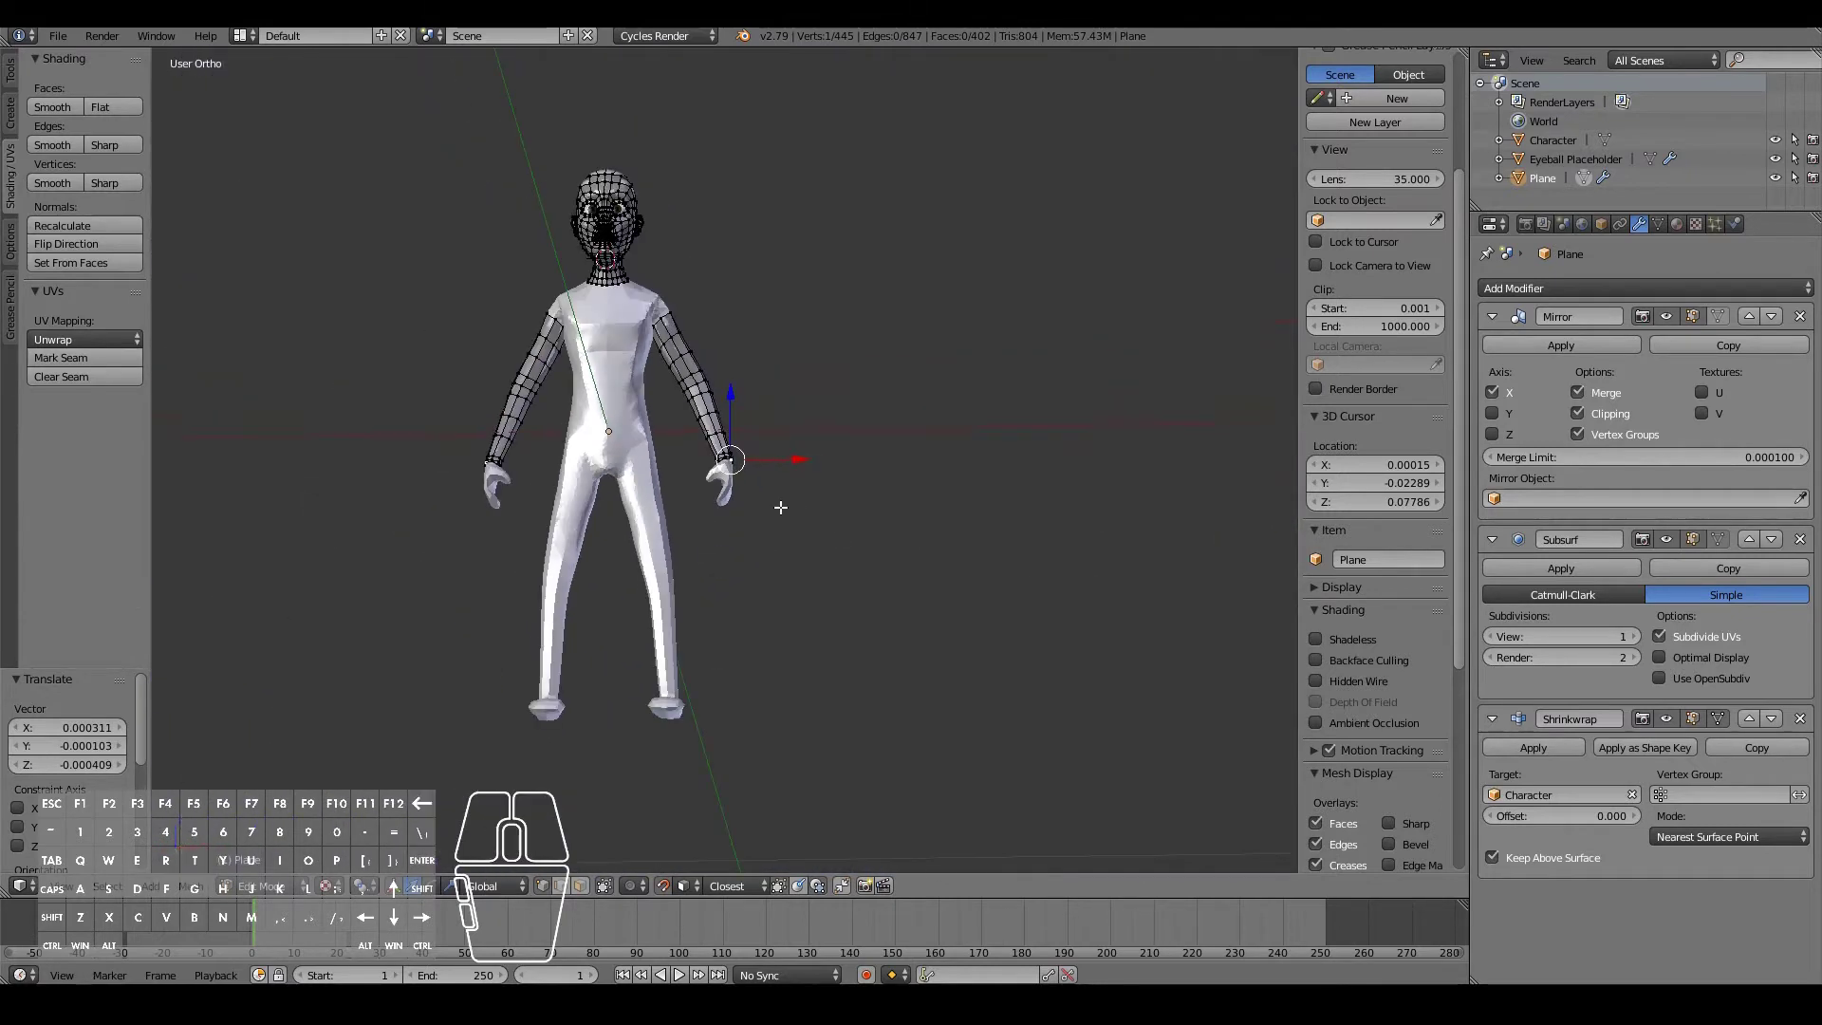
- Place a new separate vertex on the front of the knee and extrude it upward into a short edge
key(KP_1)
scroll(785, 504, up, 4)
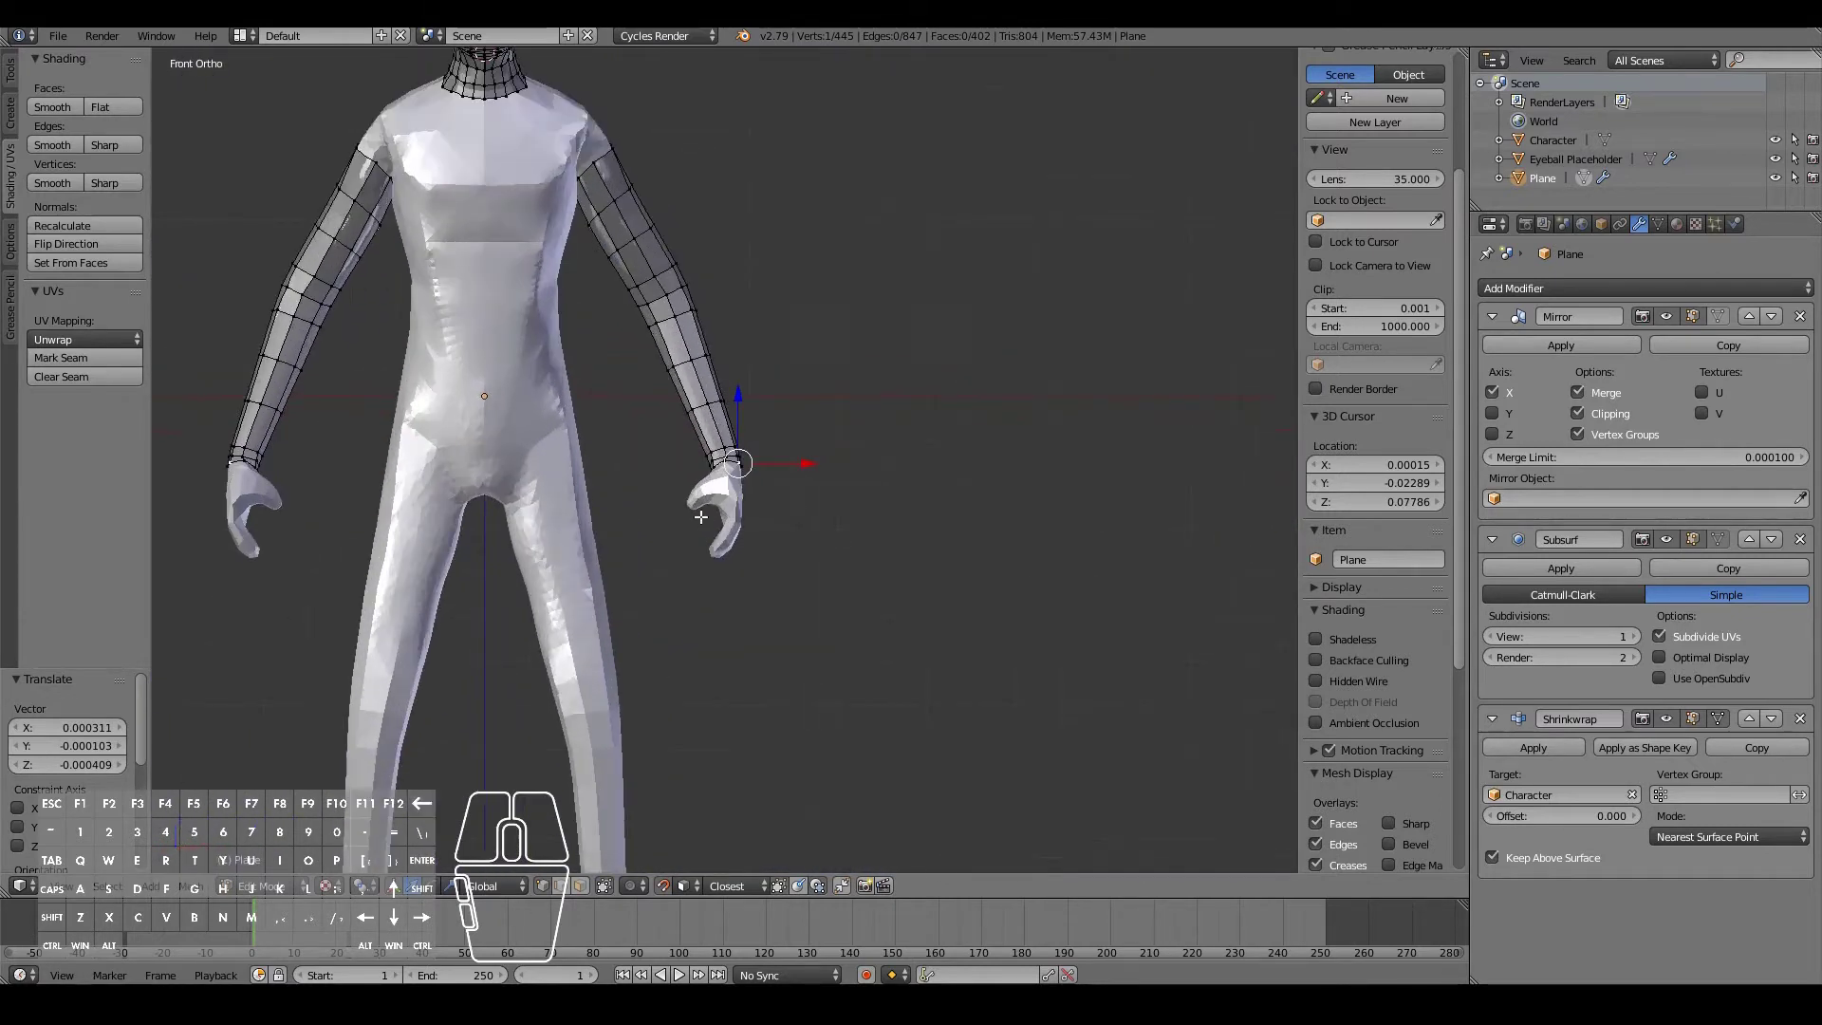
shift+scroll(697, 497, down, 6)
shift+scroll(696, 496, up, 6)
shift+scroll(649, 670, down, 3)
ctrl+scroll(661, 663, down, 3)
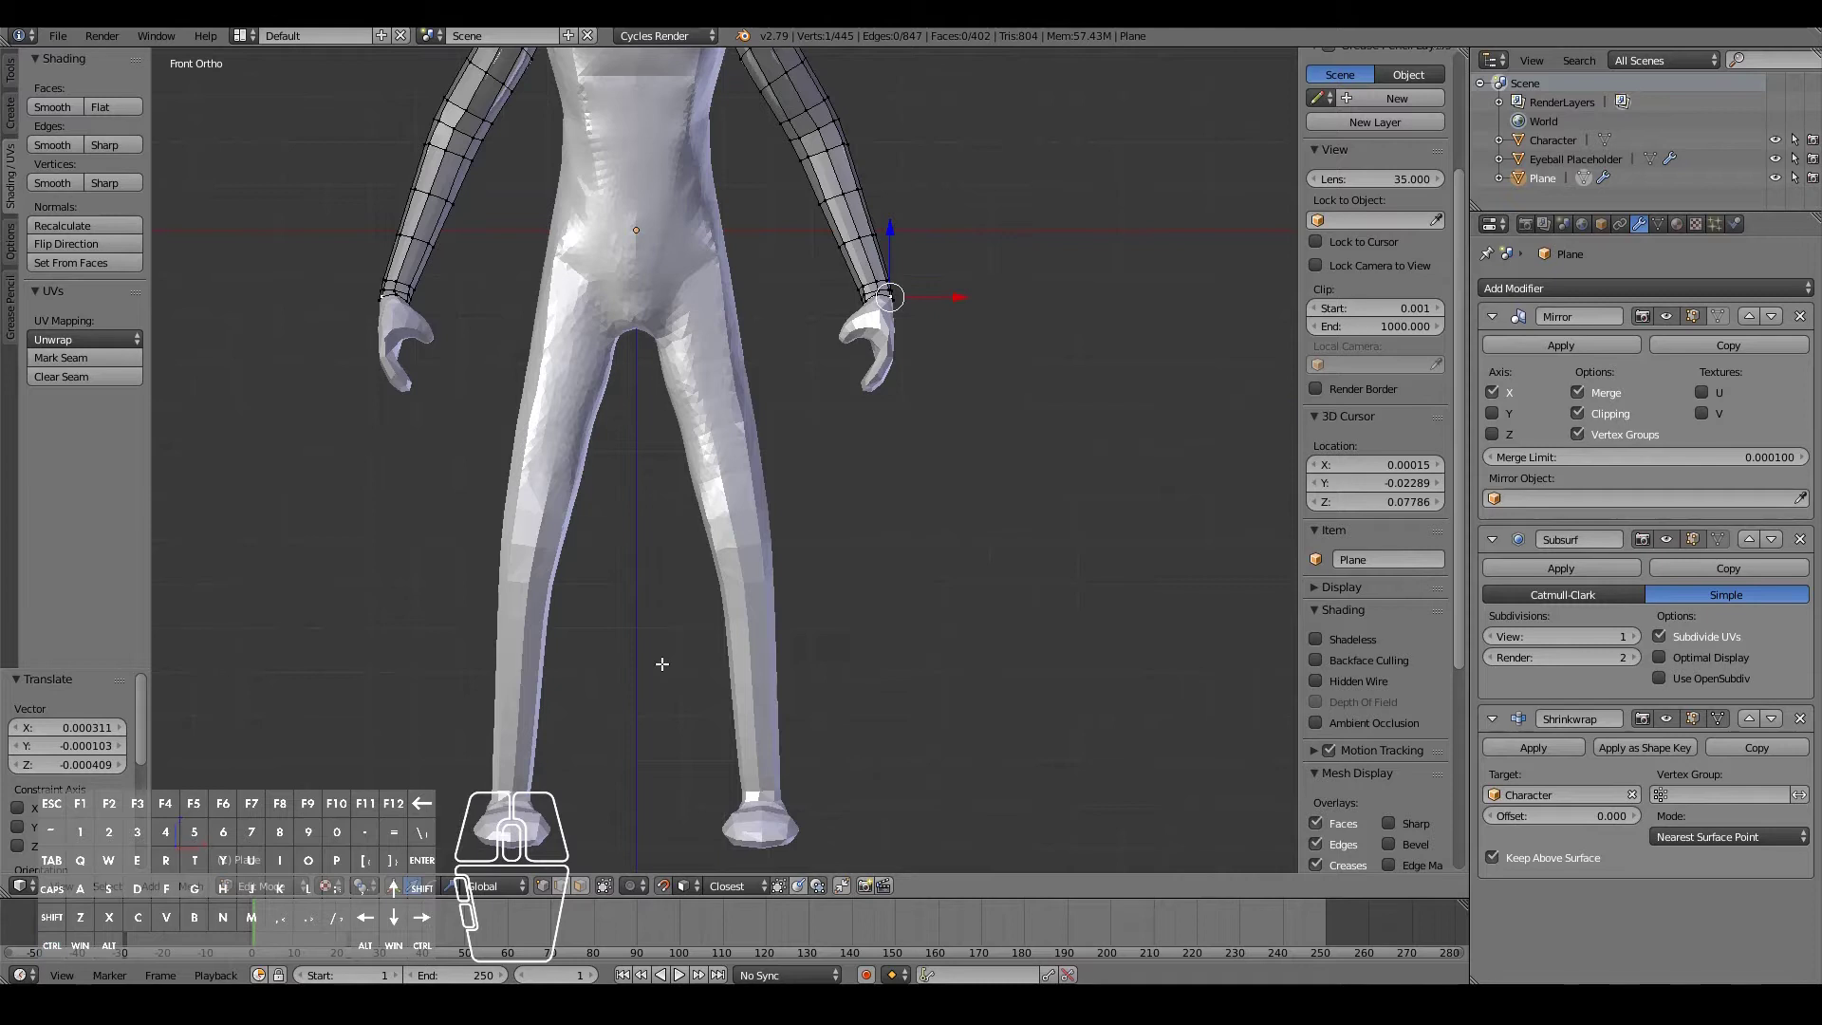
shift+scroll(662, 663, down, 1)
shift+scroll(661, 664, up, 4)
scroll(662, 664, down, 2)
scroll(661, 663, up, 4)
shift+scroll(661, 664, down, 6)
scroll(662, 663, up, 8)
middle_drag(661, 663, 721, 663)
key(a)
ctrl+click(789, 656)
key(e)
click(772, 543)
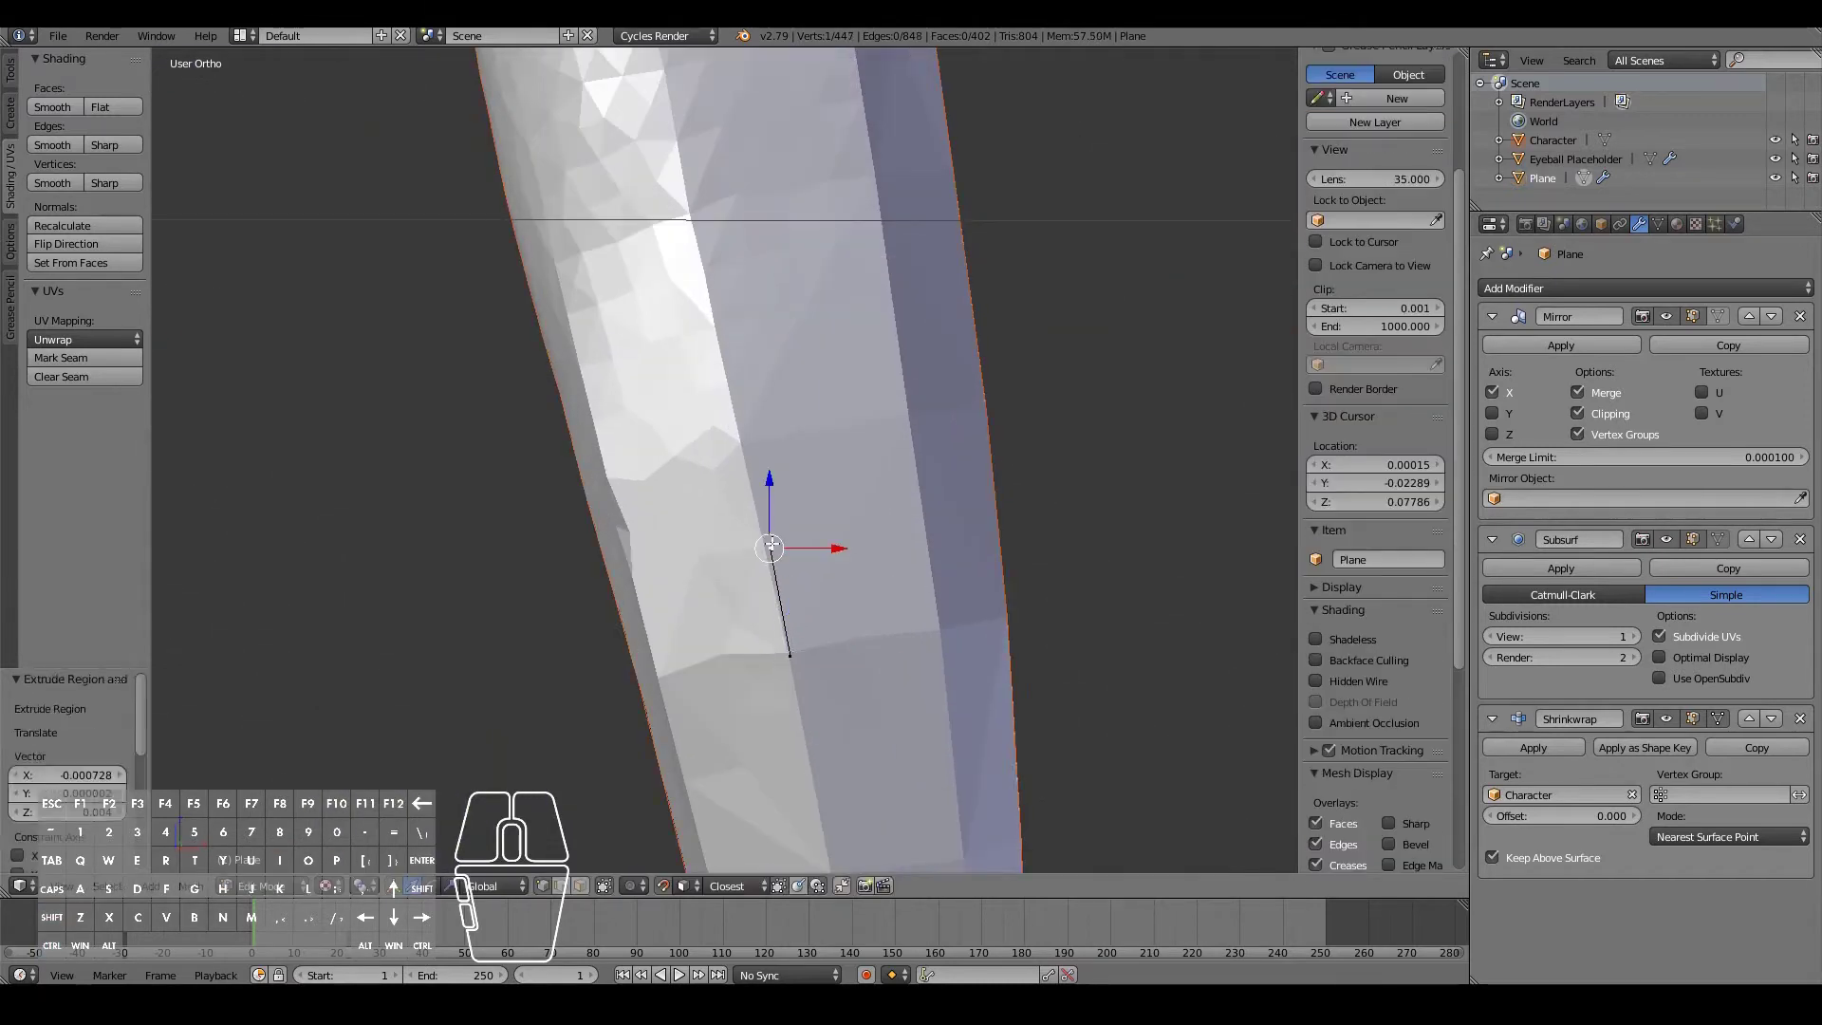
- Extend the edge into a band of quads around the knee and fill the closing face
key(a)
scroll(773, 543, down, 7)
scroll(635, 549, up, 4)
ctrl+click(634, 550)
middle_drag(635, 550, 787, 540)
ctrl+click(616, 555)
ctrl+click(822, 609)
key(f)
- Move several vertices of the knee band to even out its face widths around the leg
scroll(948, 651, down, 7)
scroll(948, 651, up, 7)
key(l)
key(a)
scroll(786, 540, up, 3)
right_drag(1056, 642, 1073, 644)
right_drag(814, 541, 822, 546)
middle_drag(822, 547, 512, 627)
click(493, 647)
right_drag(634, 551, 634, 560)
- Reposition another vertex of the knee band to smooth the line of its edge loop
right_click(739, 638)
key(g)
middle_drag(634, 560, 987, 580)
click(769, 634)
right_click(869, 583)
scroll(992, 625, down, 7)
scroll(992, 624, up, 8)
- Extrude the lower edge loop of the knee band straight down along Z to add a second row of faces
alt+right_click(846, 645)
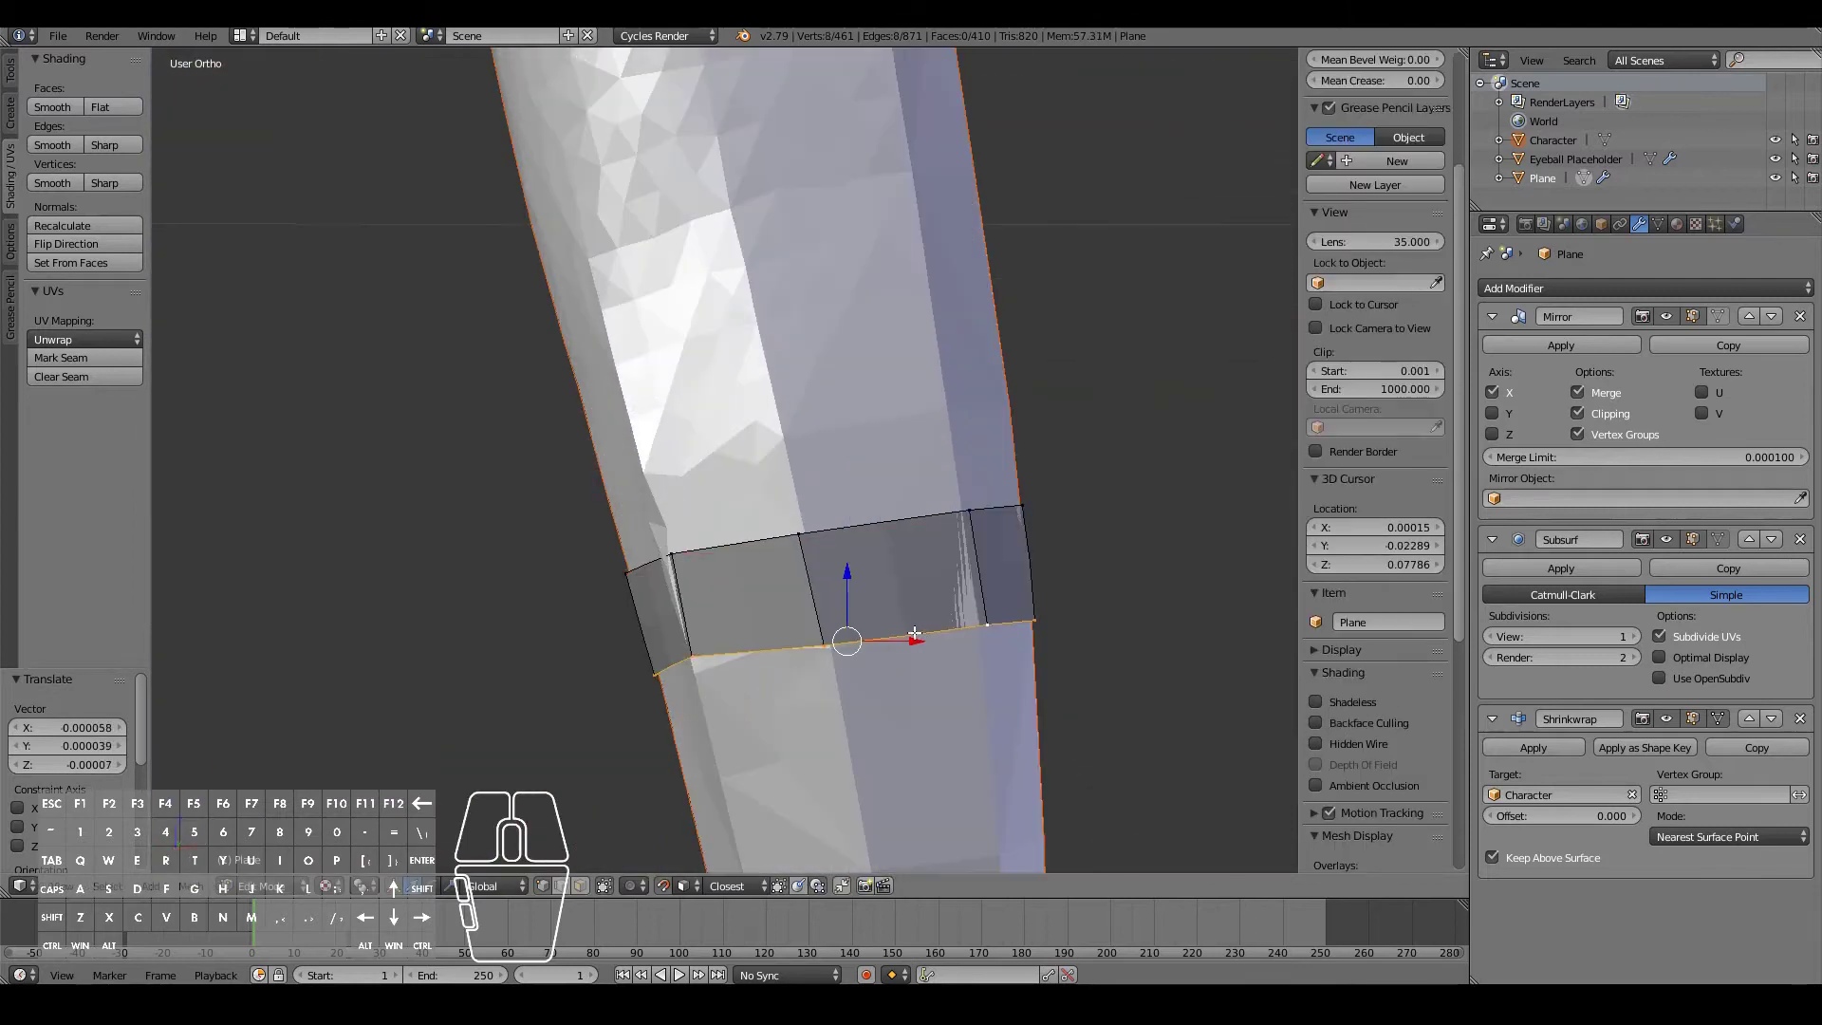
key(e)
key(z)
click(846, 740)
middle_drag(845, 741, 727, 731)
- Reposition a vertex on the outer side of the lowest knee loop
scroll(550, 684, down, 8)
scroll(550, 684, up, 8)
right_click(755, 689)
scroll(755, 687, down, 2)
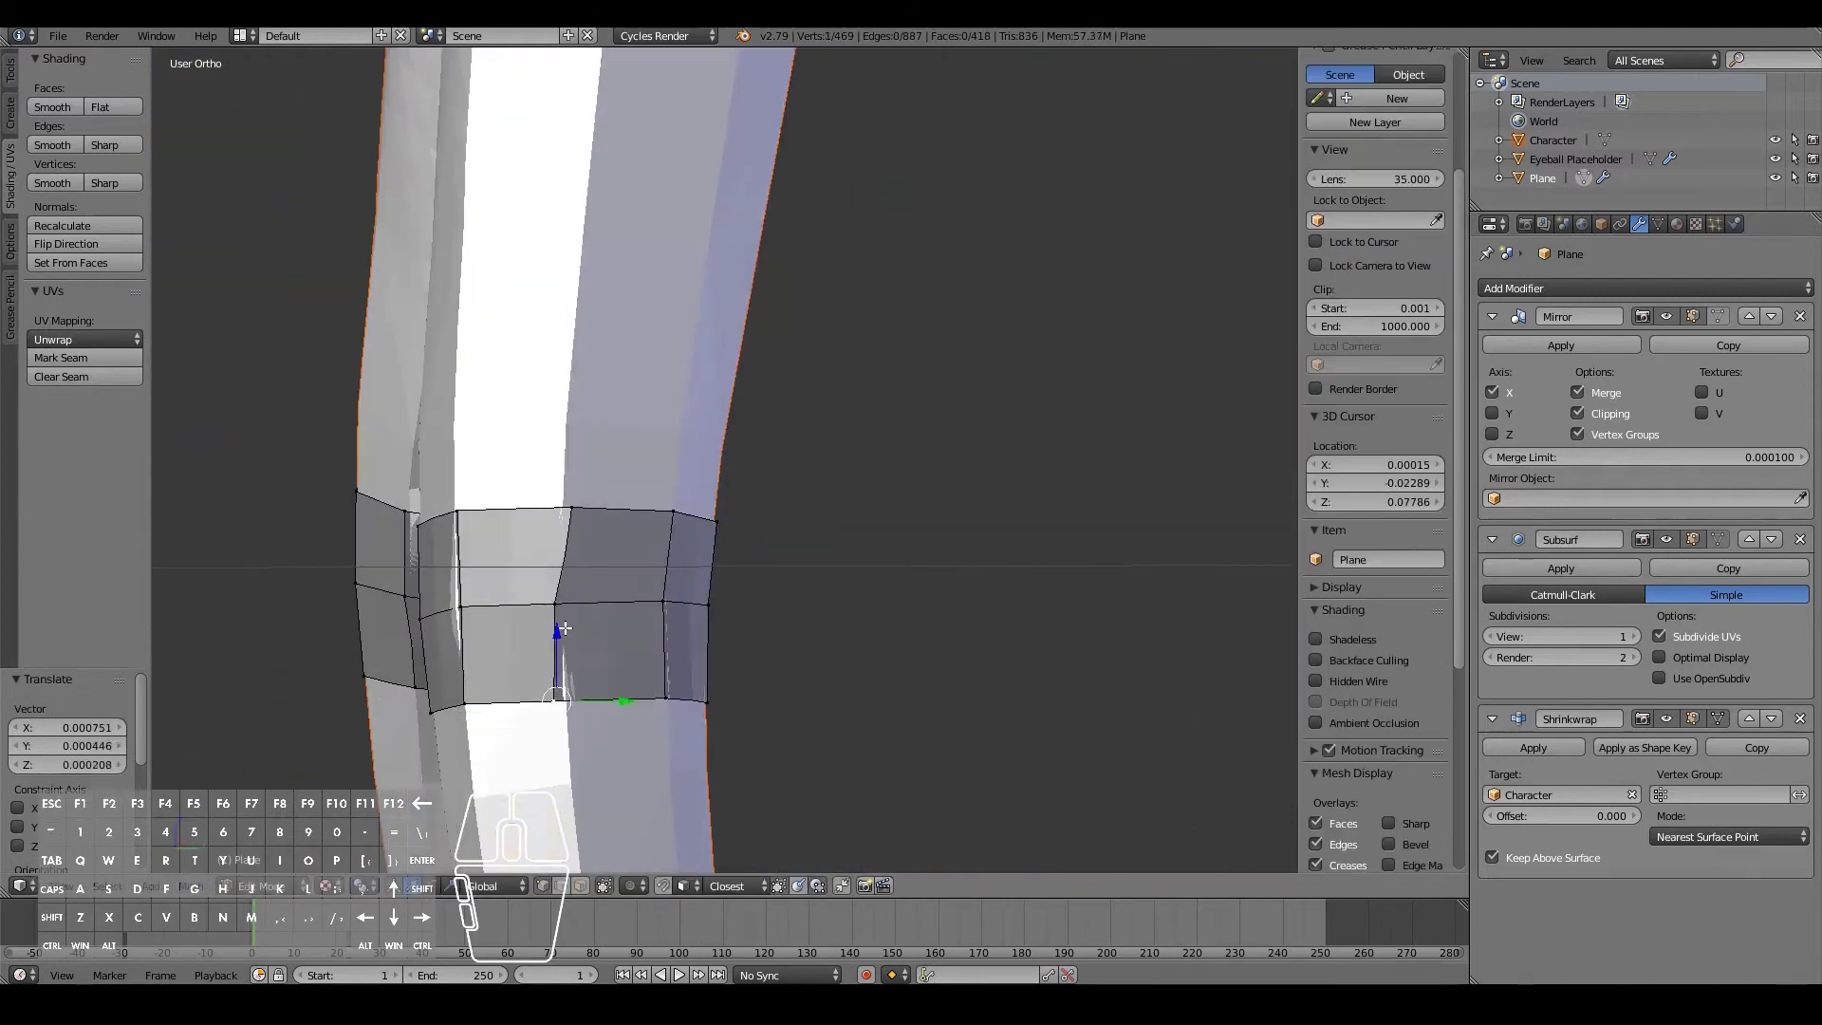
click(690, 679)
scroll(690, 677, down, 3)
- Extrude the lowest knee loop down the shin to a little above the ankle
alt+right_click(764, 555)
middle_drag(688, 712, 801, 759)
scroll(801, 760, up, 3)
ctrl+click(801, 826)
key(ctrl+z)
scroll(788, 721, down, 2)
ctrl+click(771, 644)
middle_drag(771, 643, 881, 688)
key(ctrl+z)
middle_drag(881, 759, 712, 791)
middle_drag(939, 844, 712, 864)
middle_drag(1234, 560, 1001, 469)
key(ctrl+shift+z)
- Toggle snapping and move a vertex of the lower-shin loop to straighten its bottom edge
right_click(993, 699)
scroll(1001, 468, up, 4)
click(663, 886)
scroll(911, 570, up, 2)
right_click(914, 566)
key(g)
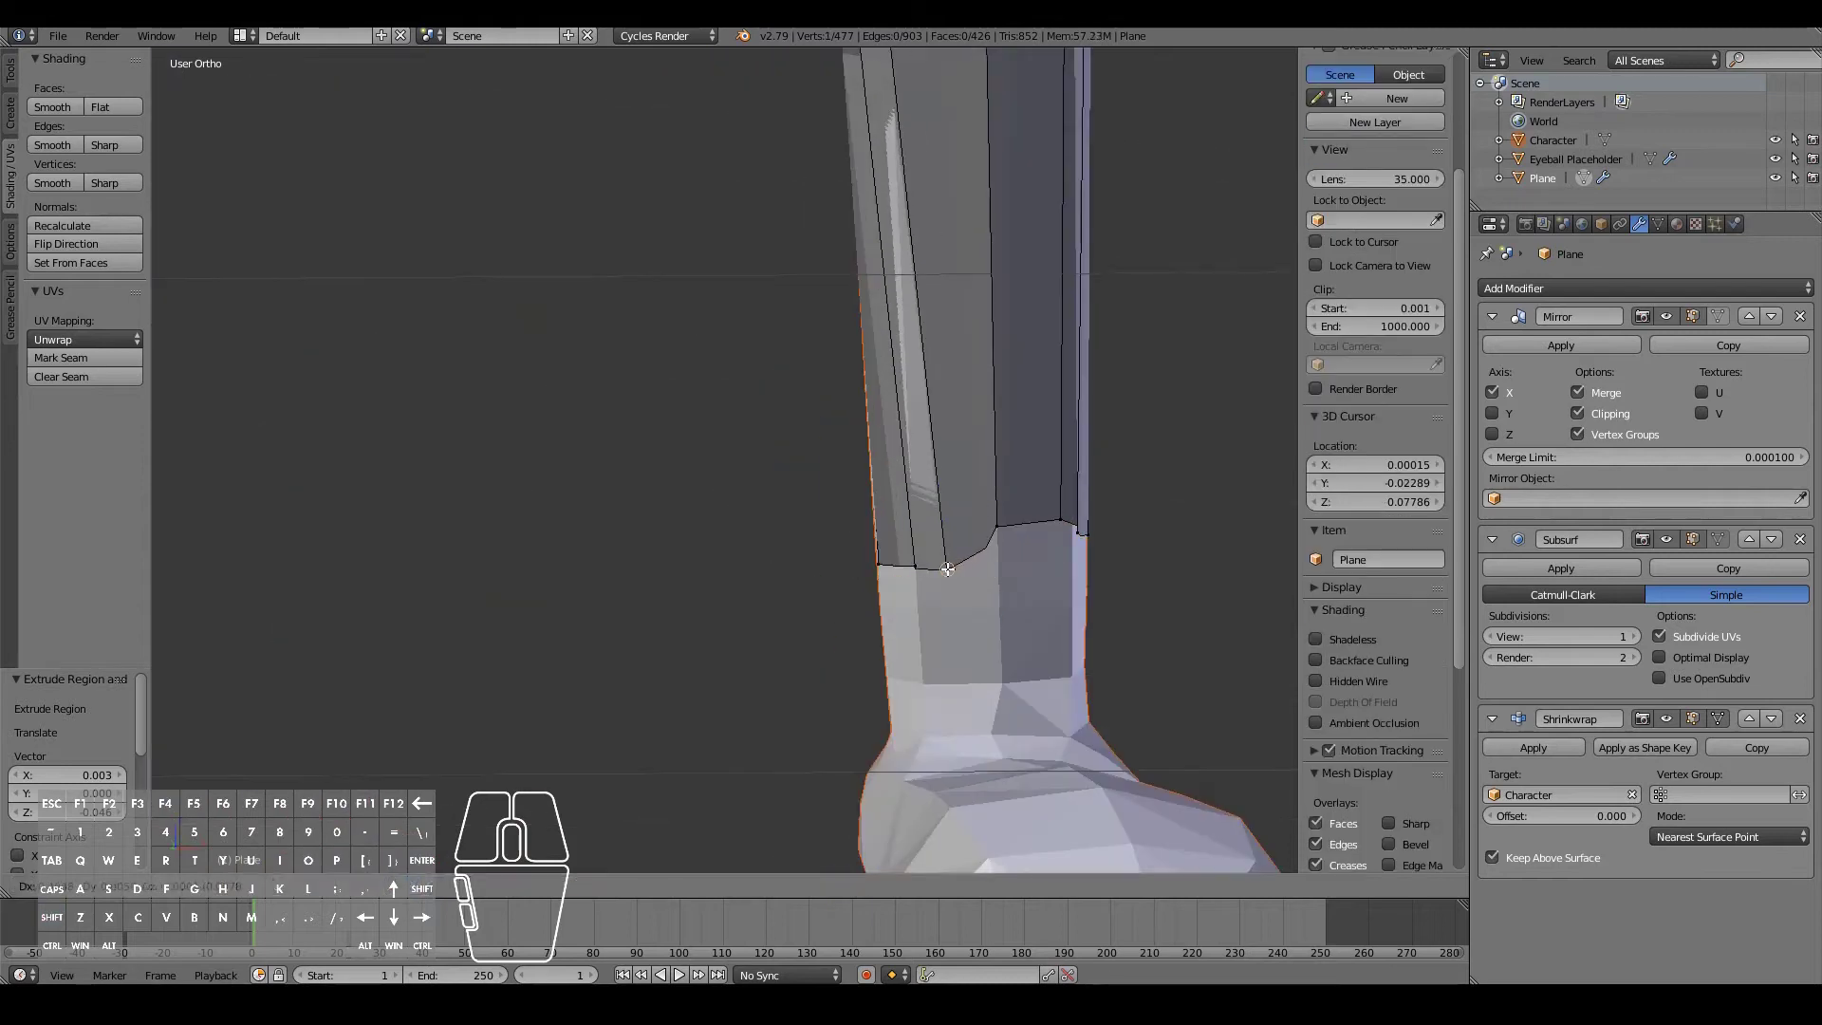
click(952, 566)
- Move the next vertex of the lower-shin loop farther around the leg into line with its neighbours
middle_drag(952, 566, 439, 427)
middle_drag(438, 537, 573, 578)
scroll(693, 516, down, 6)
middle_drag(693, 515, 517, 513)
key(g)
click(833, 512)
- Adjust the remaining uneven vertices of the lower-shin loop so it runs evenly around the leg
middle_drag(833, 513, 537, 537)
shift+right_click(772, 548)
middle_drag(772, 549, 883, 570)
key(s)
middle_drag(761, 609, 655, 589)
right_click(891, 604)
key(g)
click(892, 622)
scroll(655, 588, up, 2)
- Extrude the upper edge loop of the knee band up the thigh to just below the crotch
middle_drag(778, 569, 432, 560)
scroll(814, 464, down, 8)
shift+middle_drag(814, 190, 807, 598)
scroll(813, 464, up, 2)
alt+right_click(774, 750)
ctrl+click(765, 539)
- Reposition three vertices of the upper-thigh loop one after another to level its edge
middle_drag(765, 540, 374, 555)
scroll(855, 546, up, 2)
right_click(833, 552)
key(g)
click(832, 543)
right_click(628, 556)
key(g)
click(626, 544)
right_click(828, 564)
key(g)
click(837, 560)
- Move the last uneven vertices of the upper-thigh loop so it wraps cleanly around the top of the leg
middle_drag(837, 560, 664, 579)
scroll(664, 575, up, 2)
alt+right_click(669, 577)
right_click(707, 588)
key(g)
click(797, 541)
right_drag(819, 541, 814, 537)
key(KP_1)
scroll(760, 566, down, 5)
scroll(754, 608, up, 4)
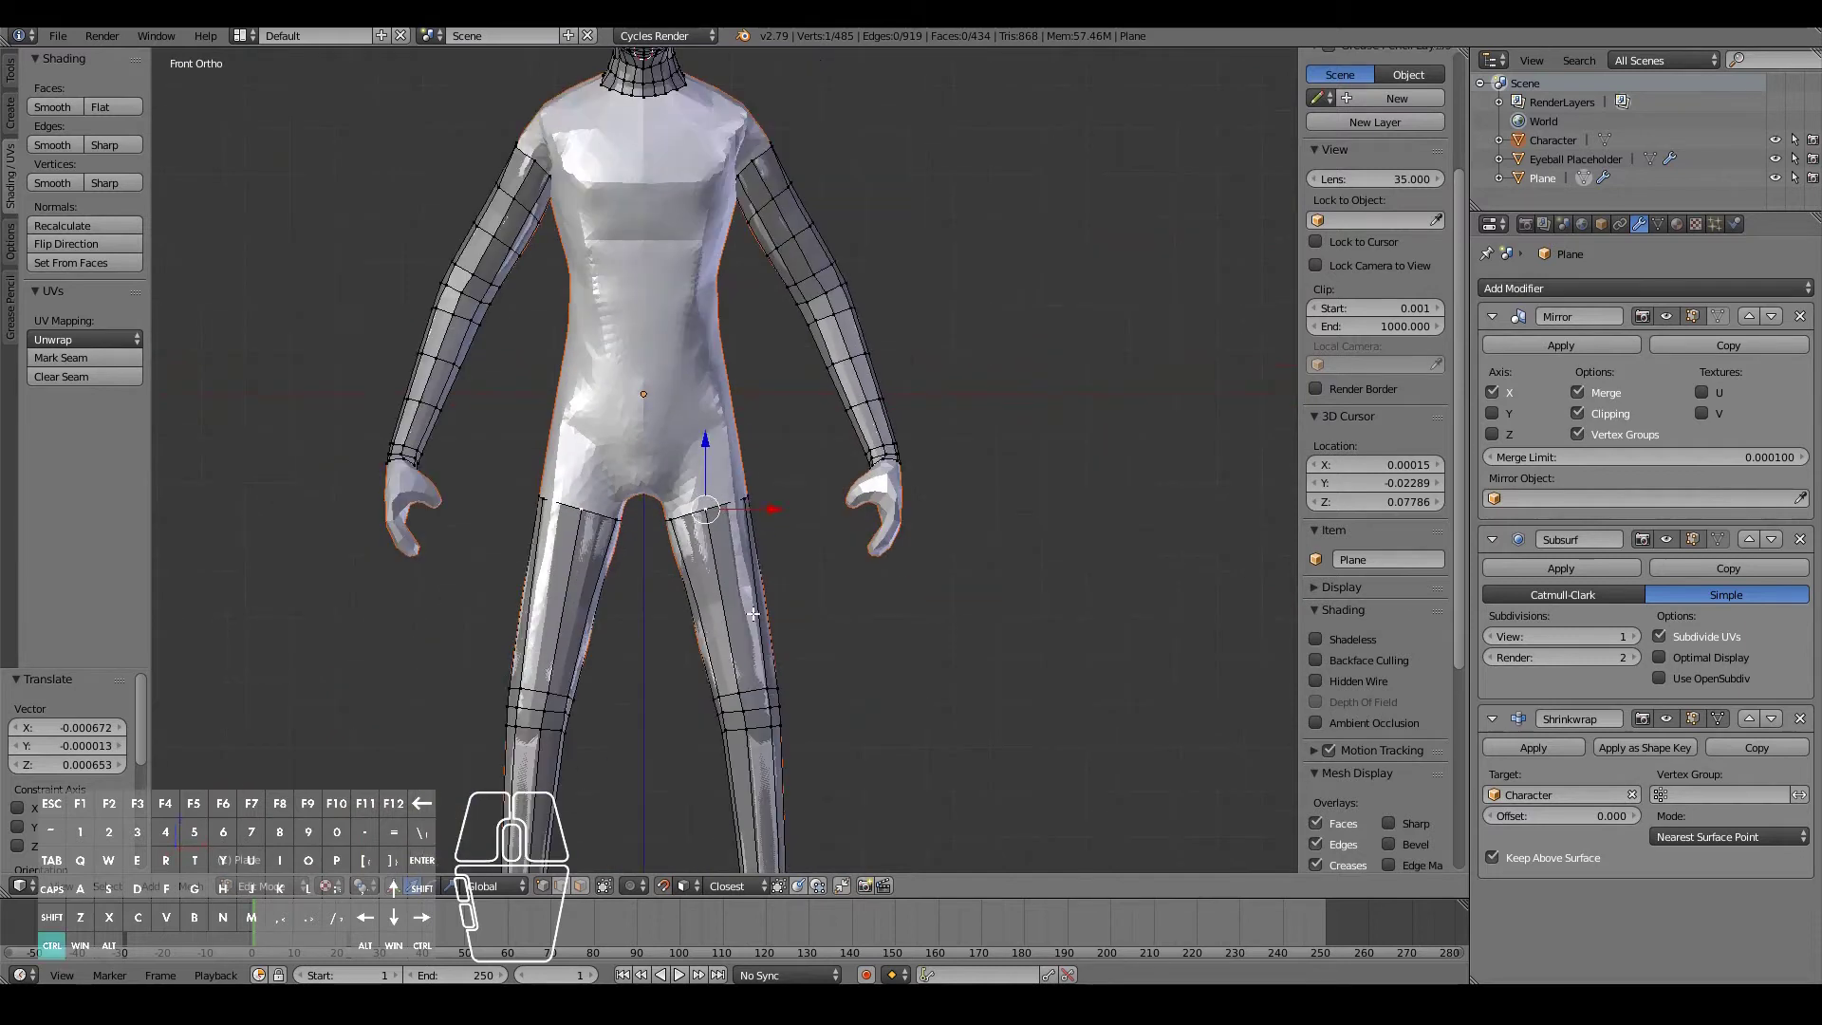
- Add horizontal loop cuts along the leg to subdivide its long thigh section
key(ctrl+r)
click(753, 614)
shift+middle_drag(764, 665, 769, 460)
middle_drag(789, 622, 842, 744)
- Reposition the edge loop at the ankle and nudge one of its vertices to fit the leg
scroll(841, 744, up, 6)
alt+right_click(907, 653)
key(KP_1)
key(g)
click(1068, 640)
middle_drag(1068, 640, 664, 598)
scroll(664, 598, down, 5)
right_drag(597, 589, 600, 581)
- Examine the retopologized mesh outside edit mode and isolated in local view from the side and front
key(Tab)
scroll(882, 575, down, 6)
middle_drag(600, 581, 899, 614)
key(Tab)
scroll(839, 565, up, 2)
key(KP_Divide)
middle_drag(859, 555, 895, 504)
key(KP_3)
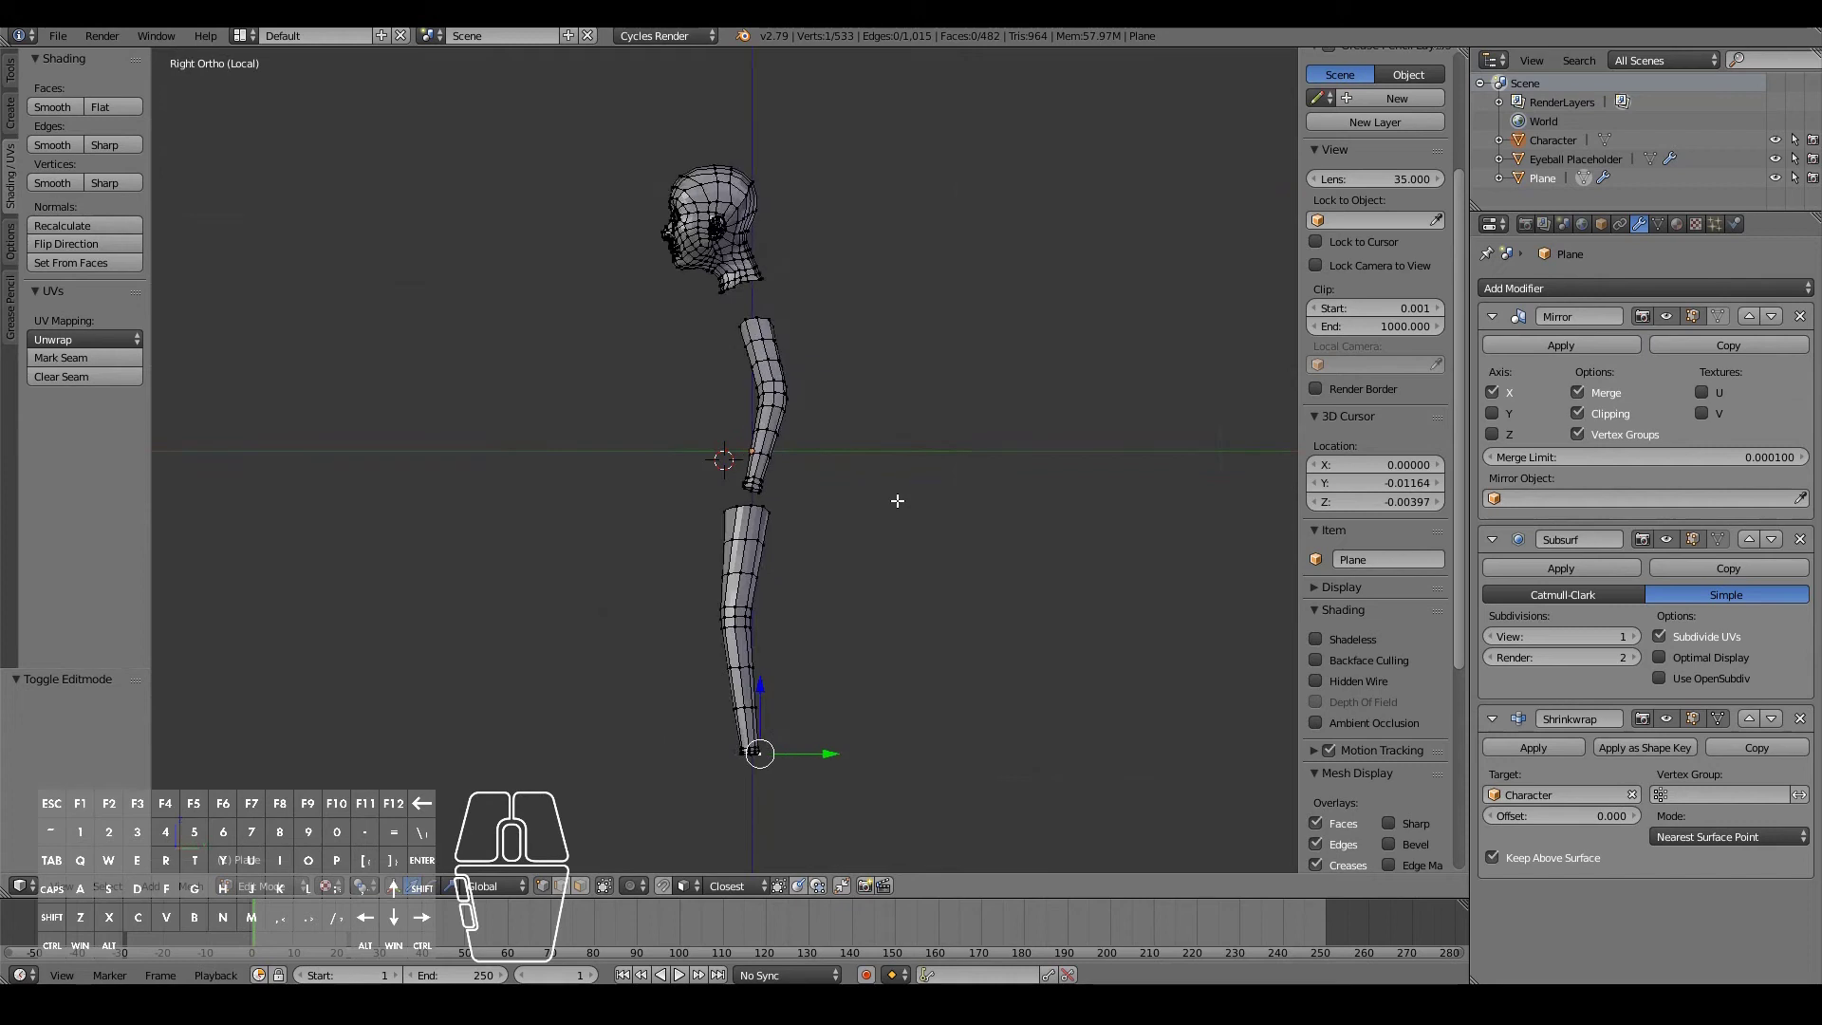
key(KP_1)
key(KP_Divide)
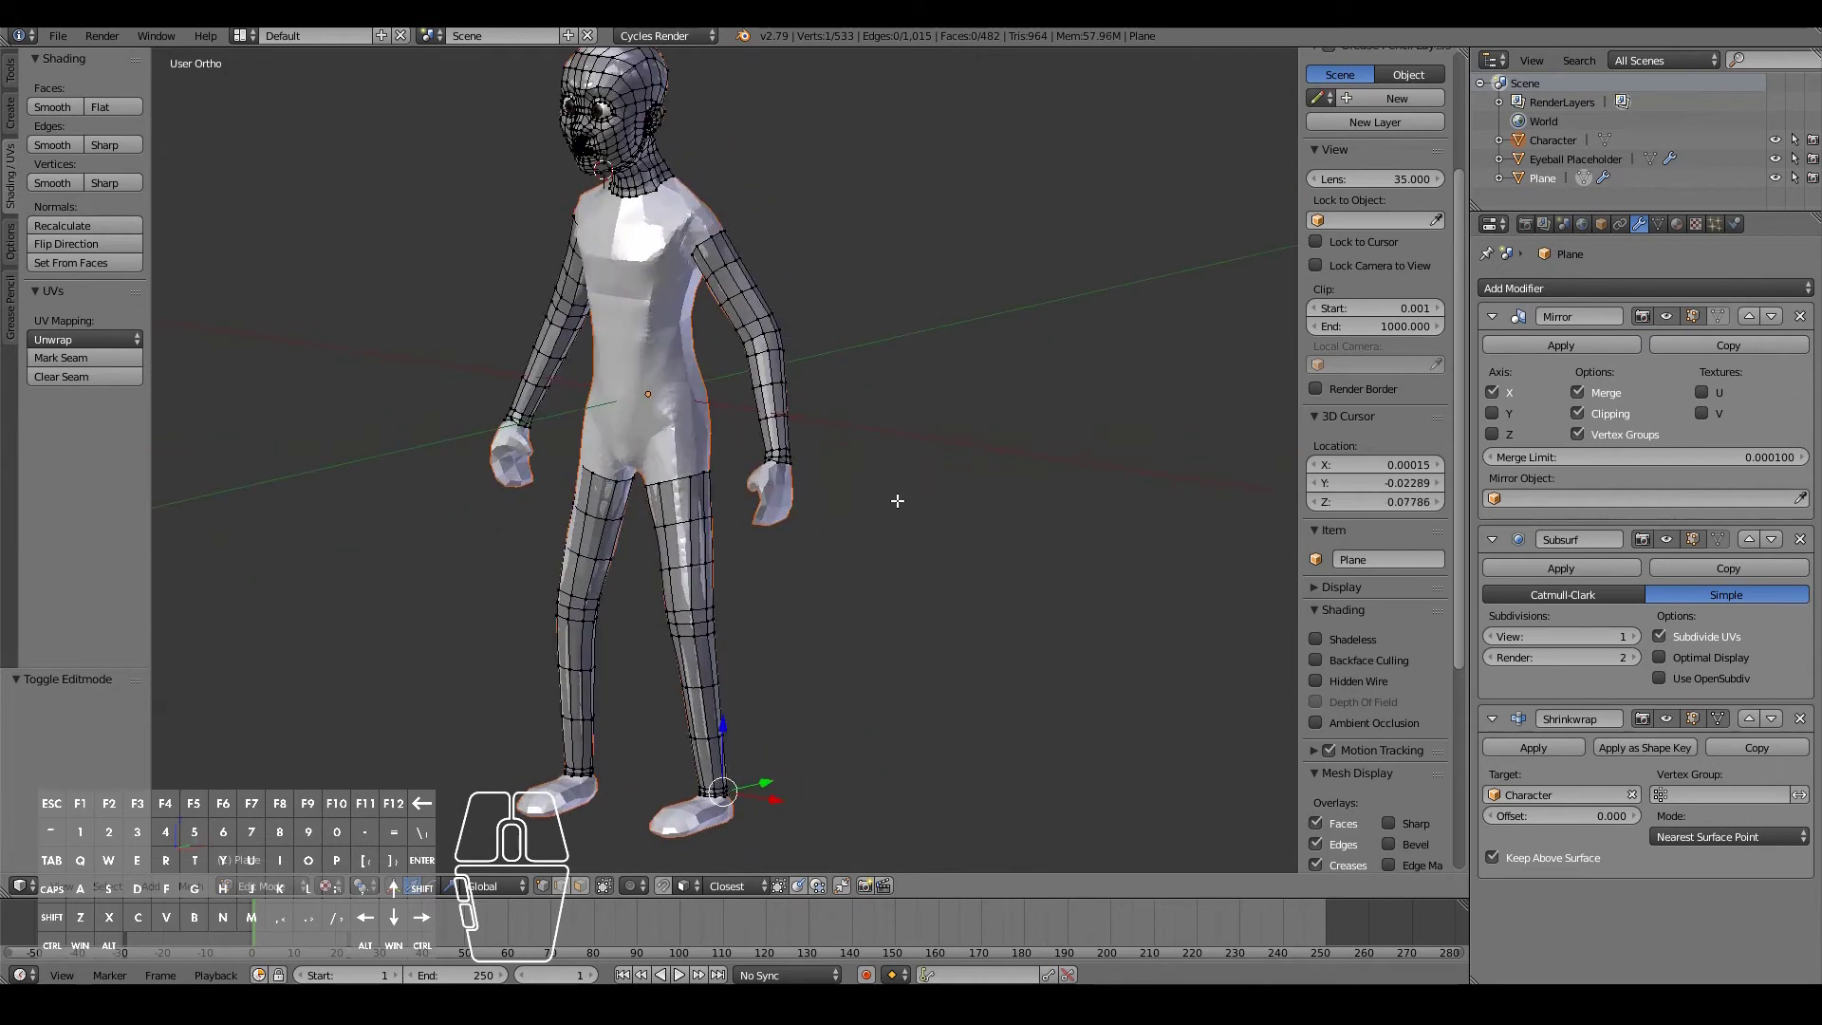
- Extrude the top edge loop of the thigh and raise it 0.006 along Z toward the crotch
middle_drag(599, 391, 773, 383)
scroll(772, 383, up, 7)
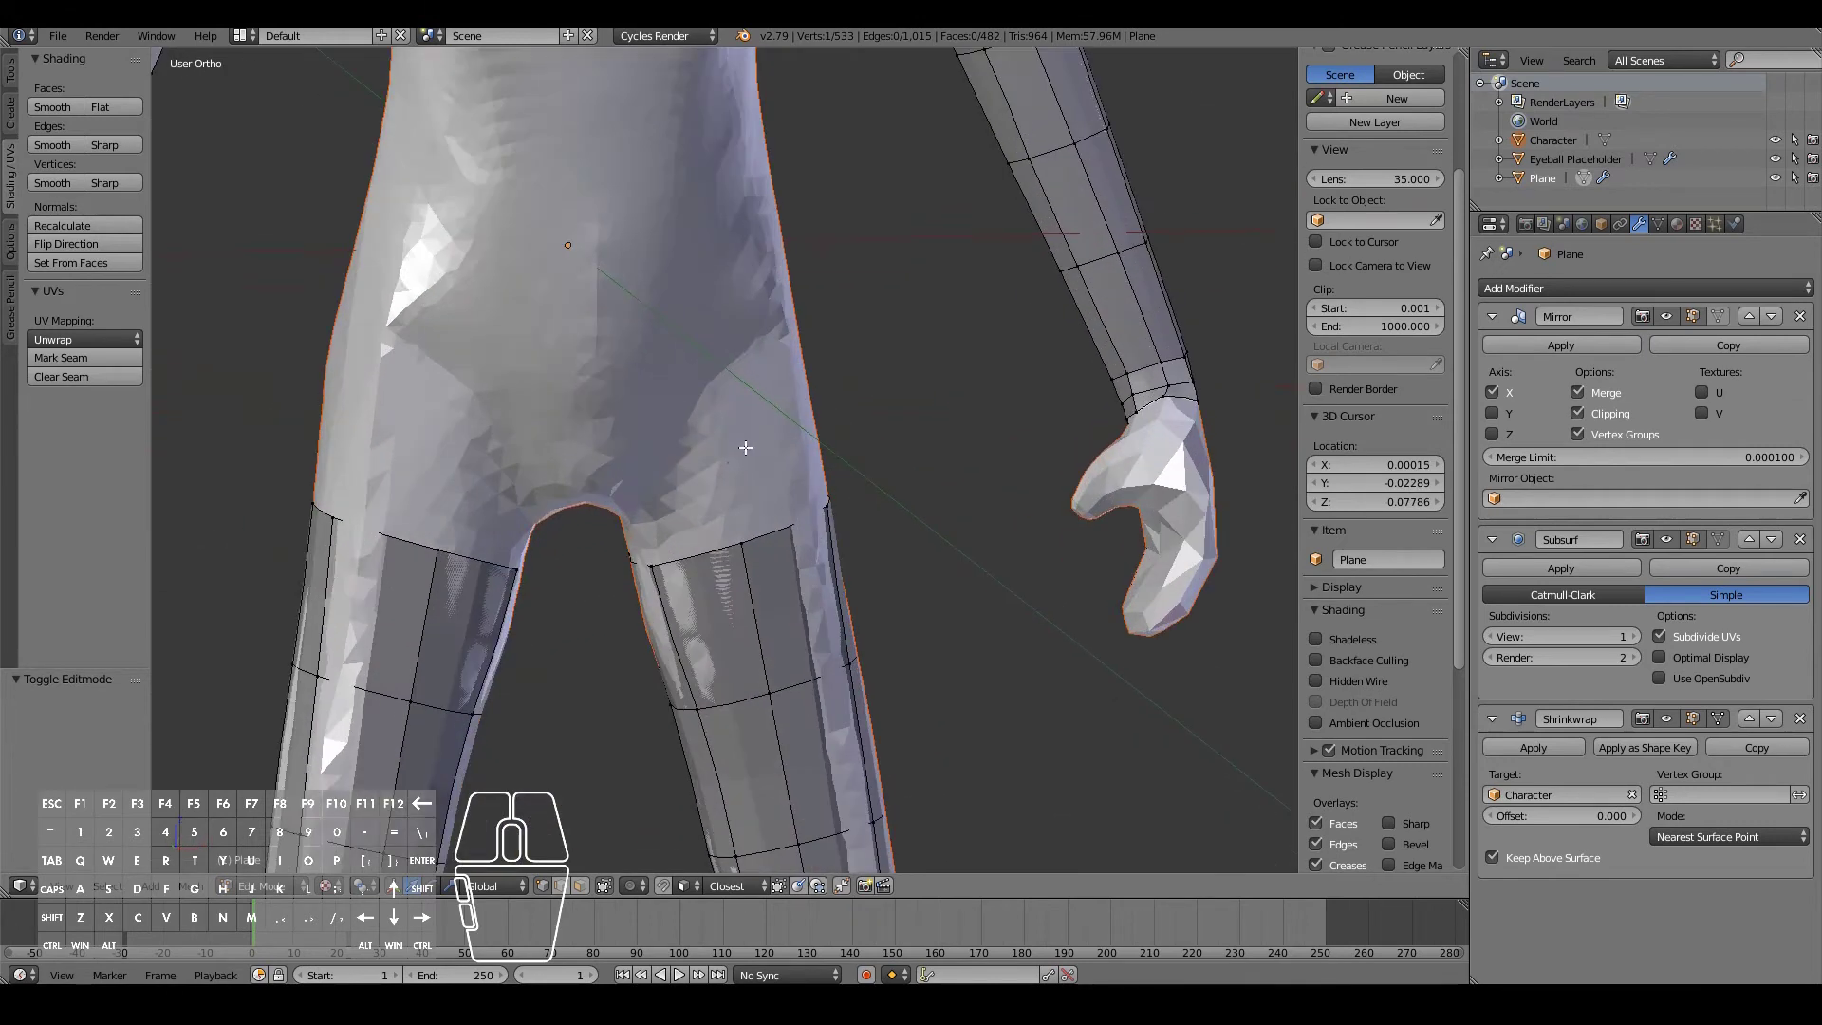
alt+right_click(772, 529)
key(KP_1)
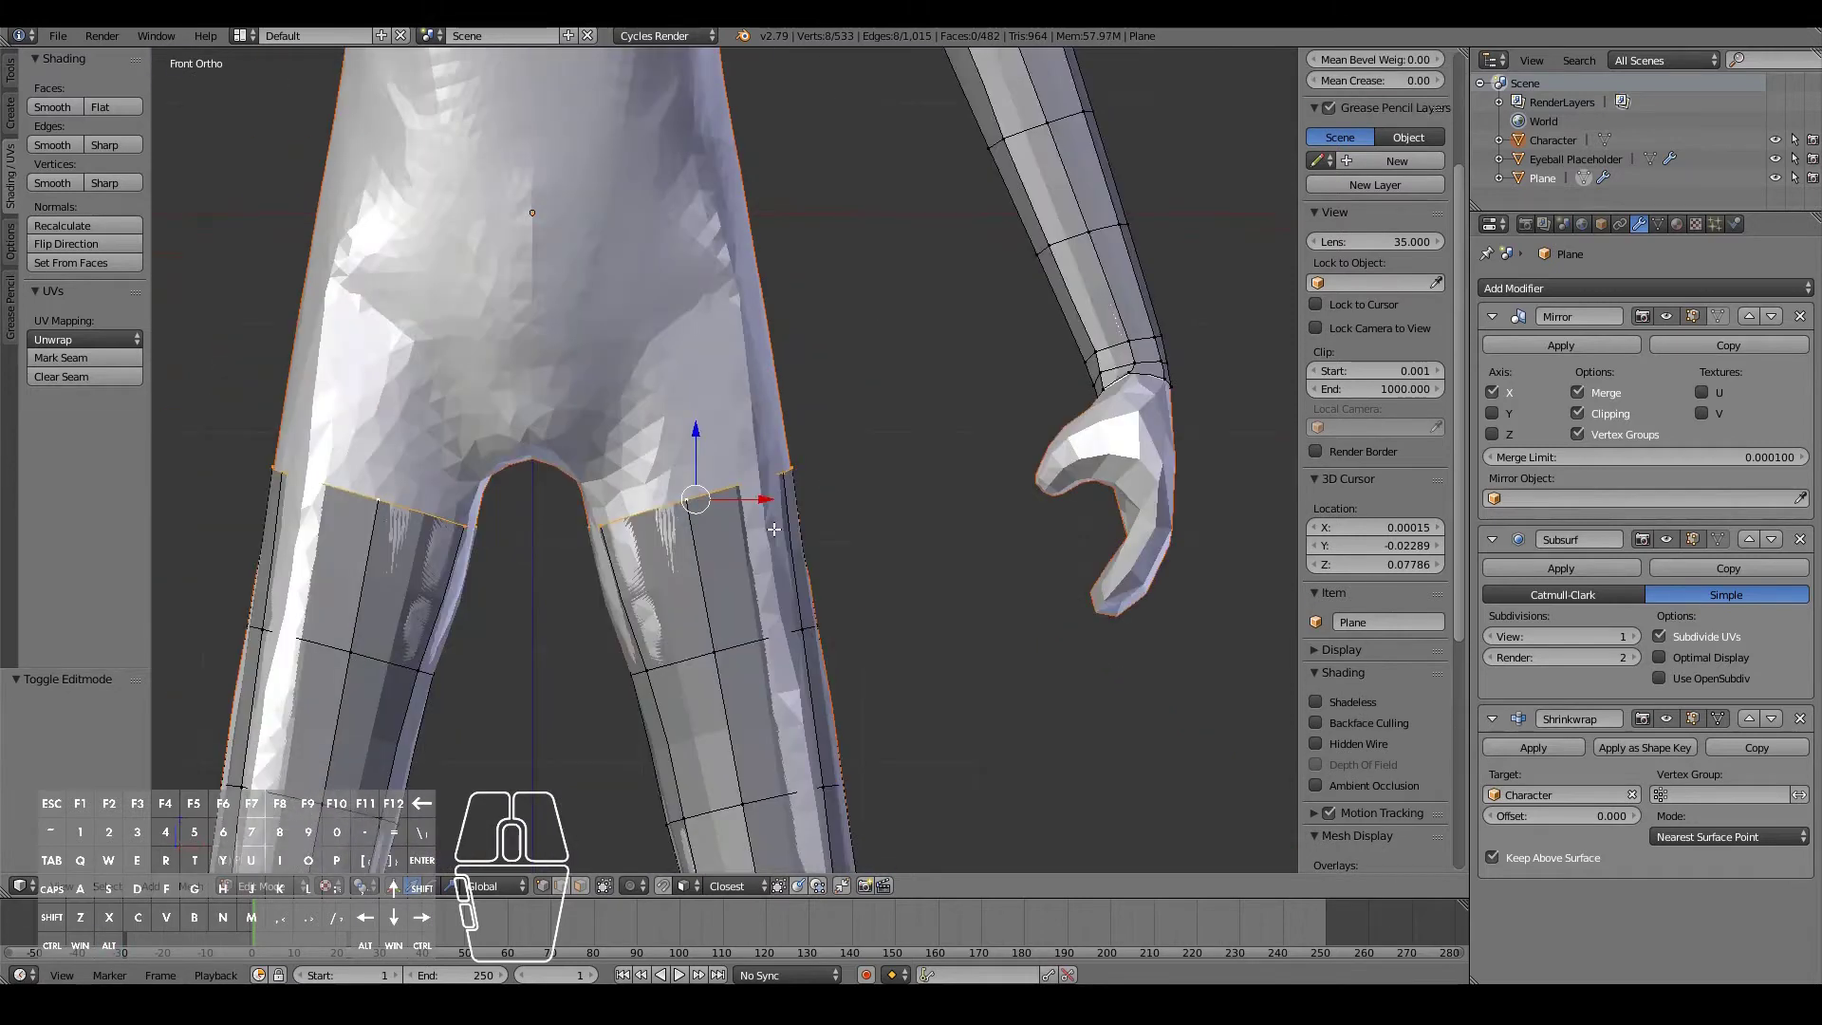
key(g)
right_click(751, 475)
key(e)
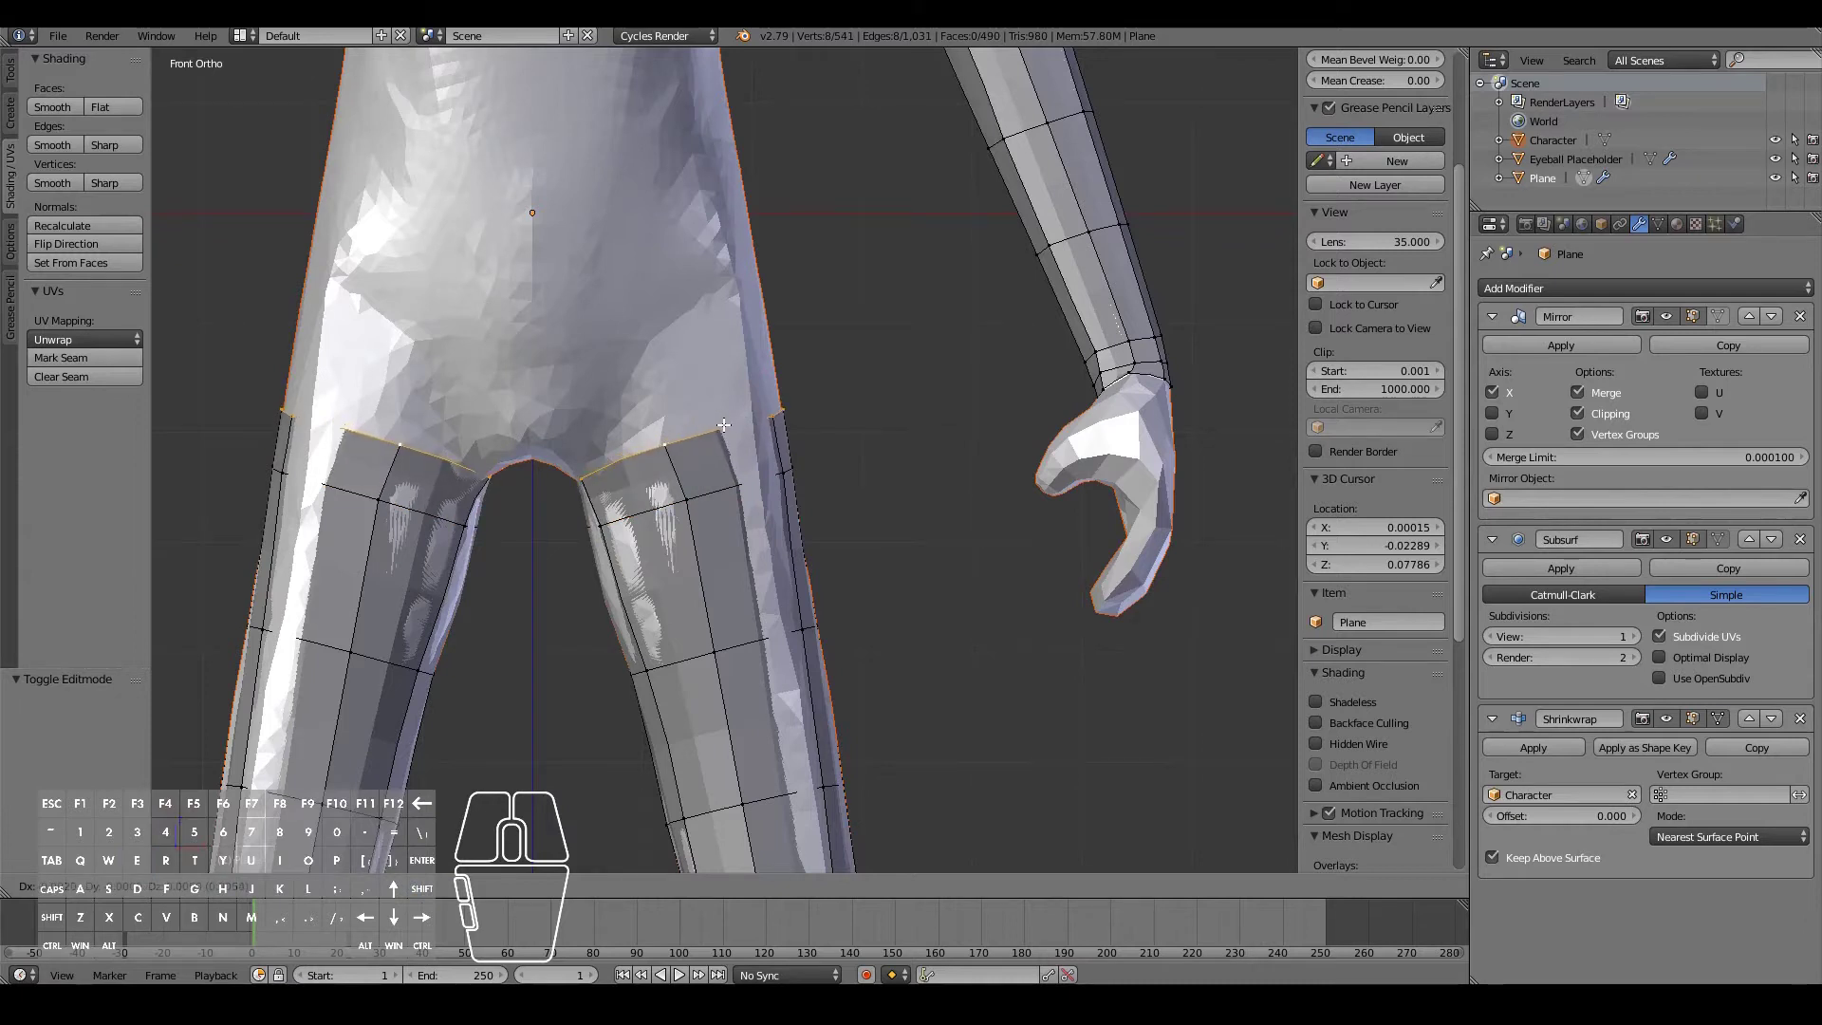
right_click(724, 426)
middle_drag(704, 481, 748, 481)
key(g)
key(z)
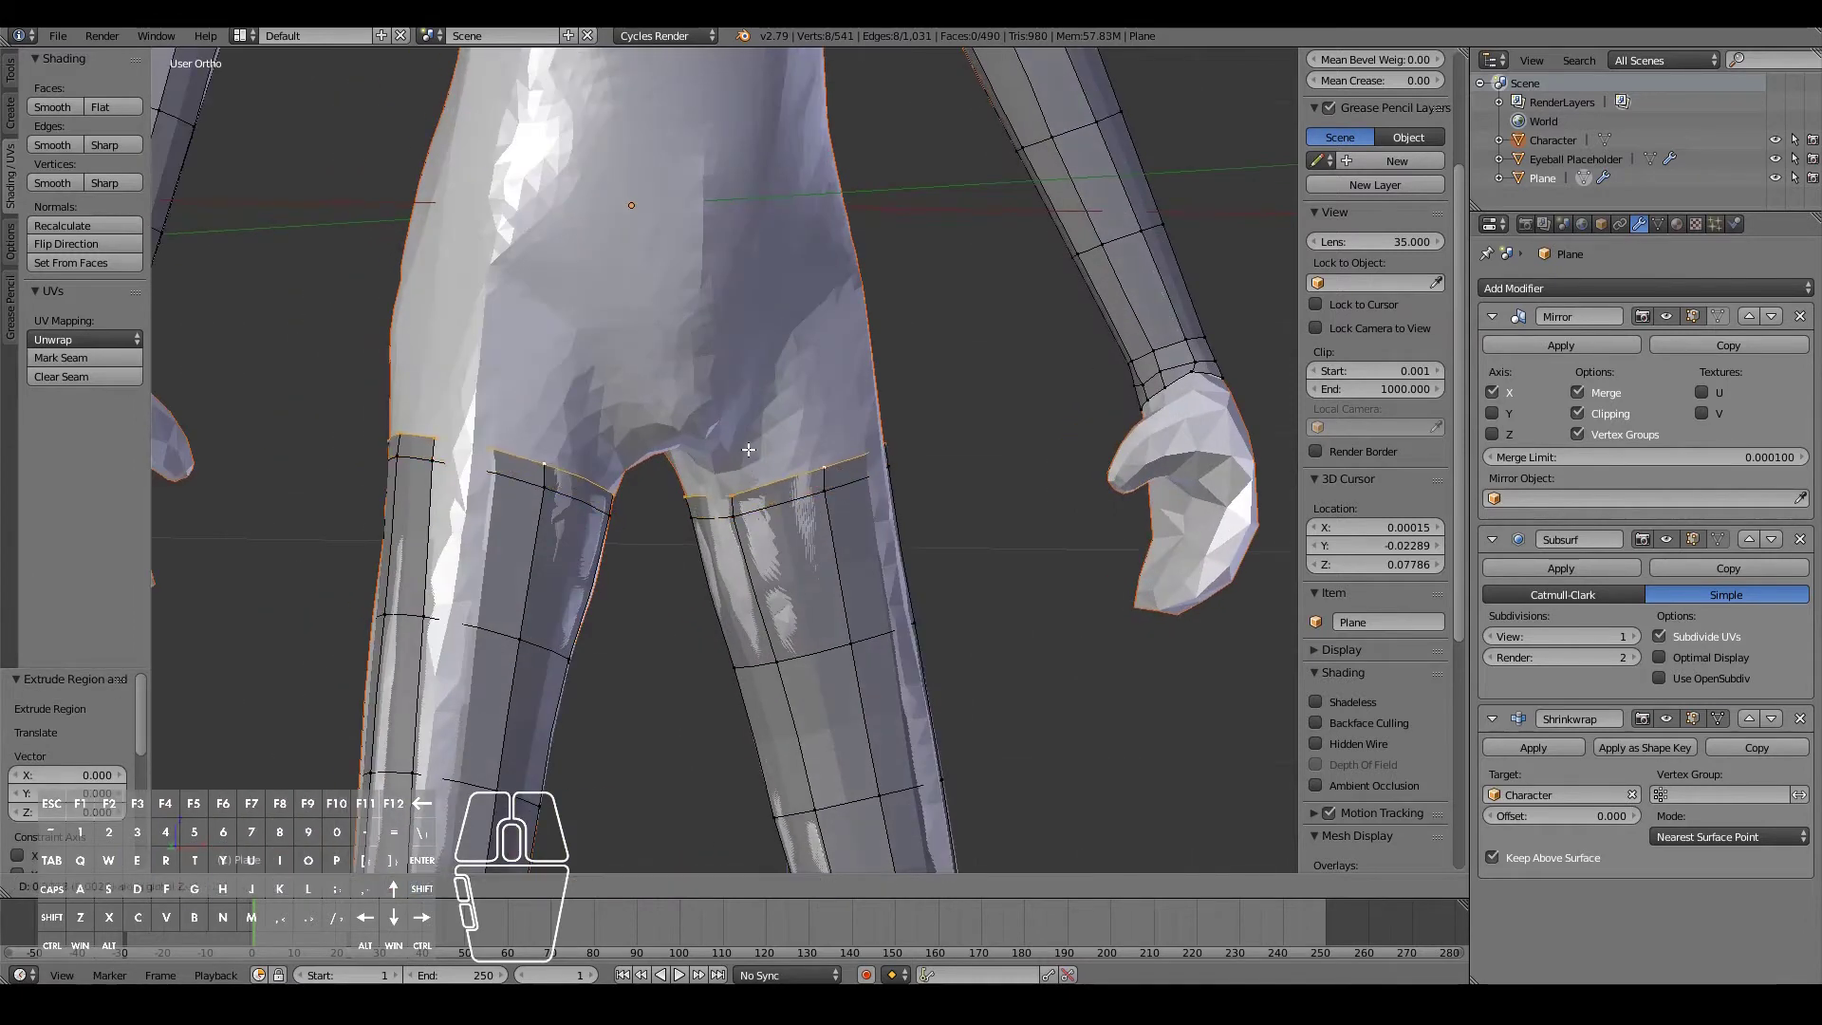
click(746, 414)
- Move the three outer vertices of the leg's top loop up the side of the hip, about 0.012 in Z
middle_drag(746, 414, 703, 517)
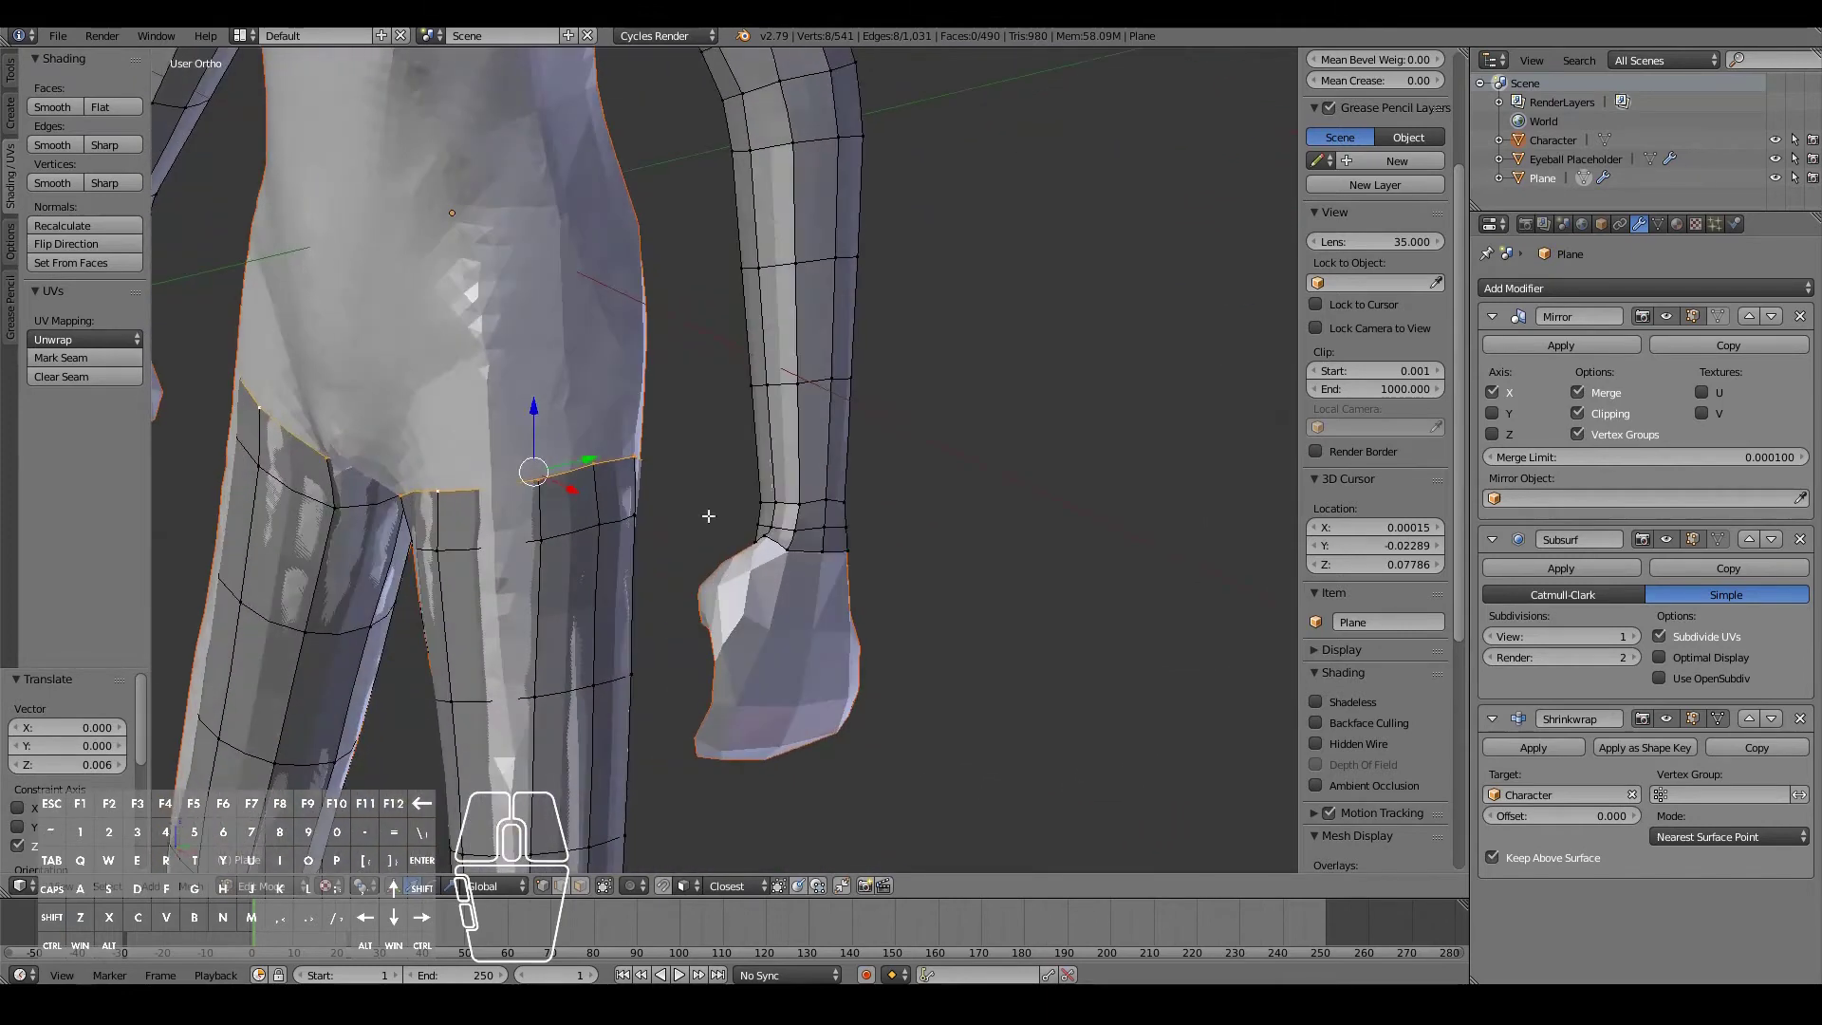
right_click(597, 459)
shift+right_click(608, 462)
mouse_move(607, 463)
middle_down()
mouse_move(515, 462)
mouse_move(579, 448)
middle_up()
key(KP_1)
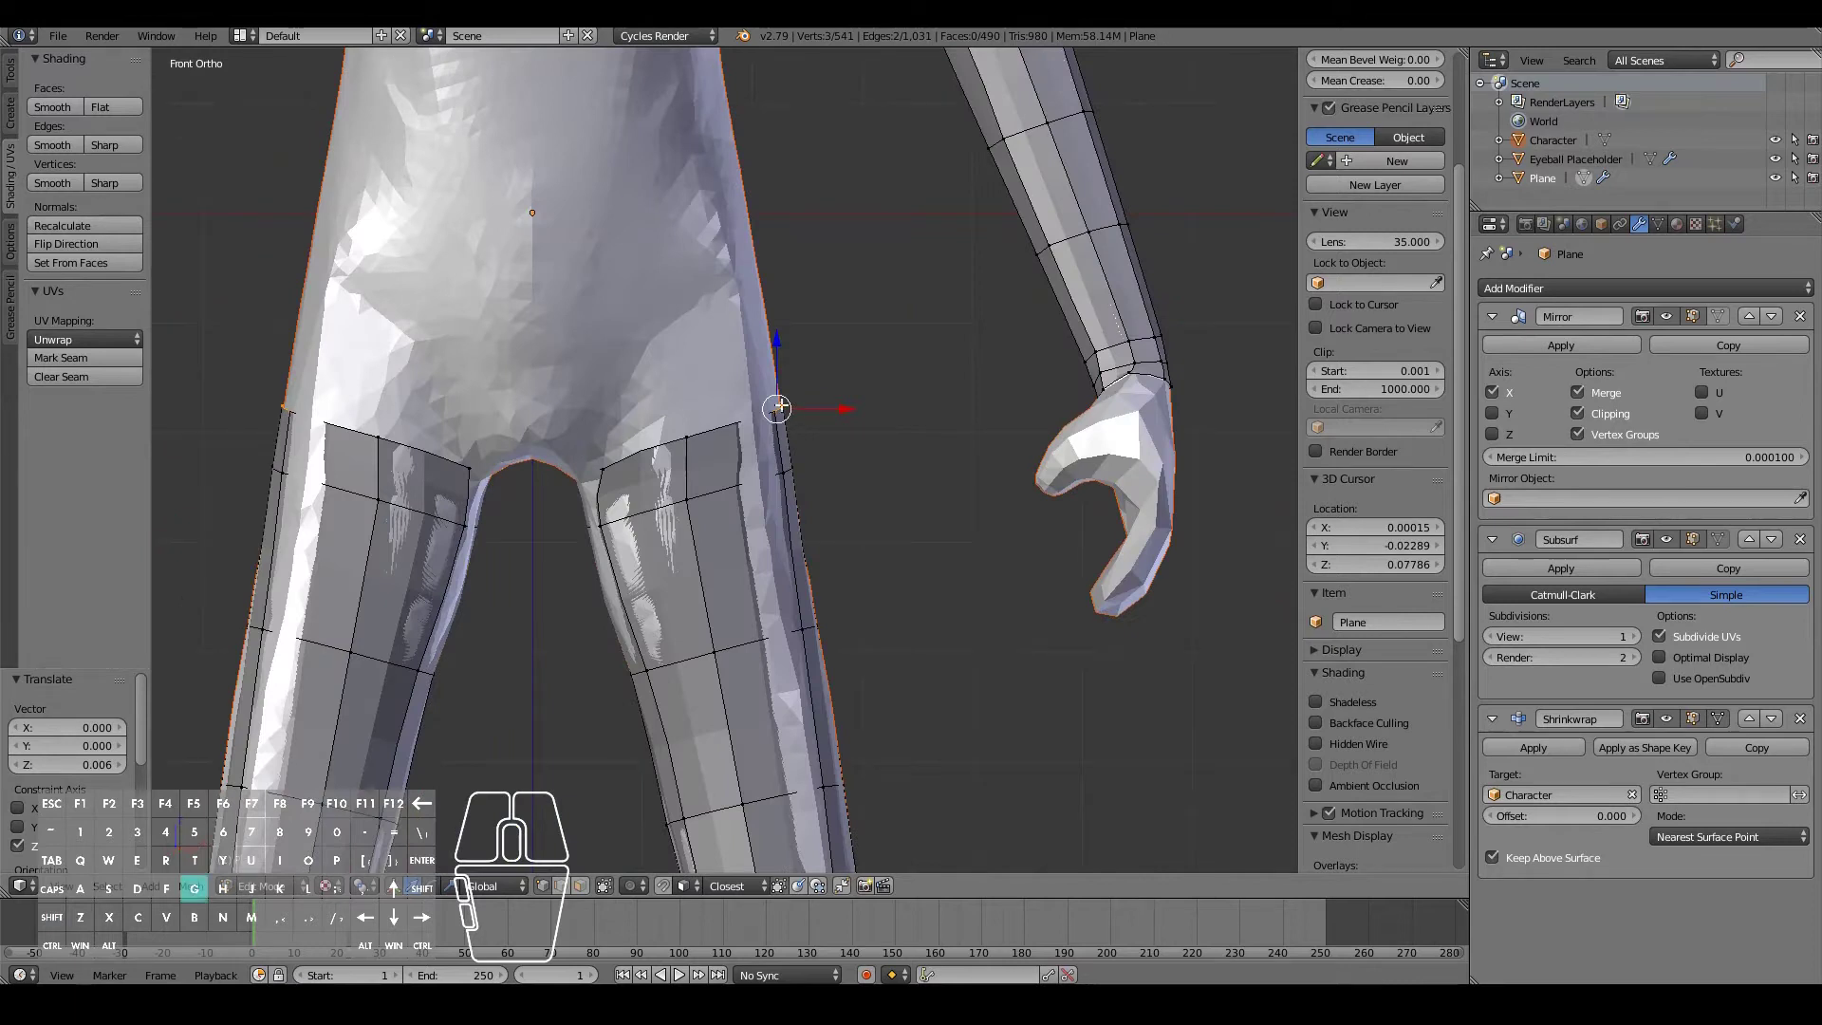
key(g)
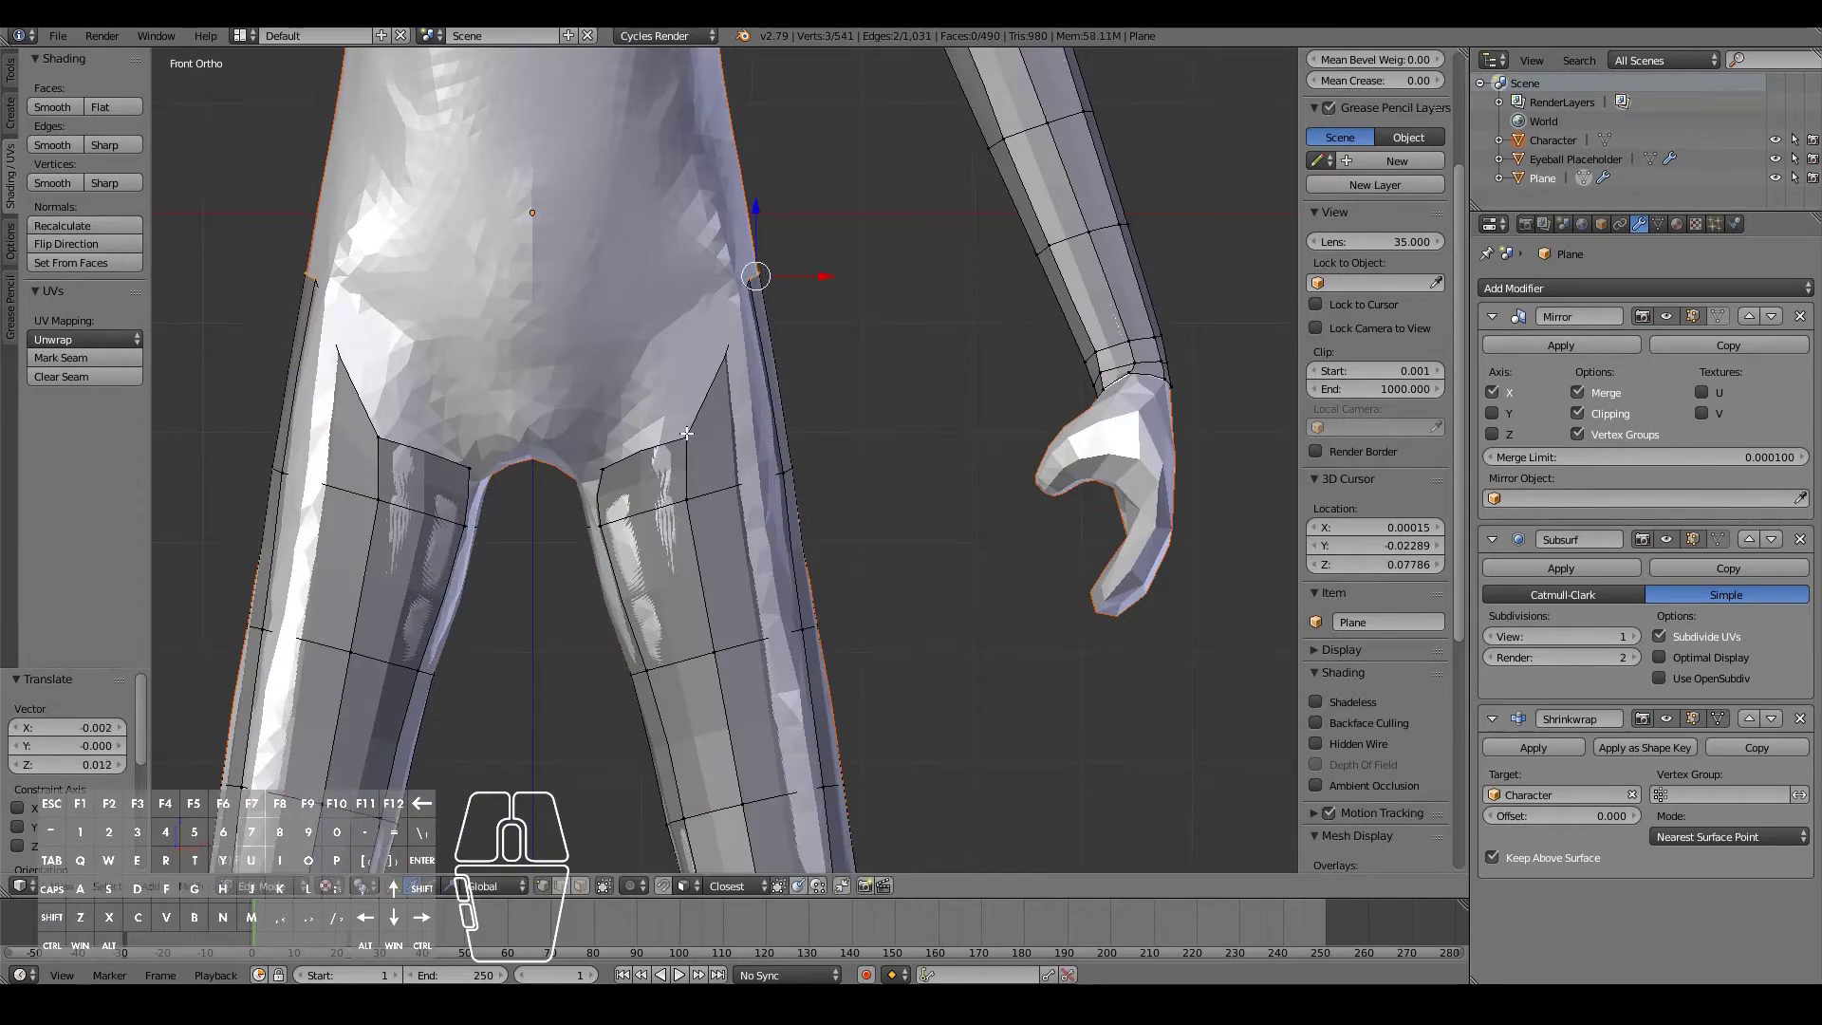
- Reposition the front and inner vertices of the leg's top loop into a diagonal line from crotch to hip
right_drag(686, 434, 667, 383)
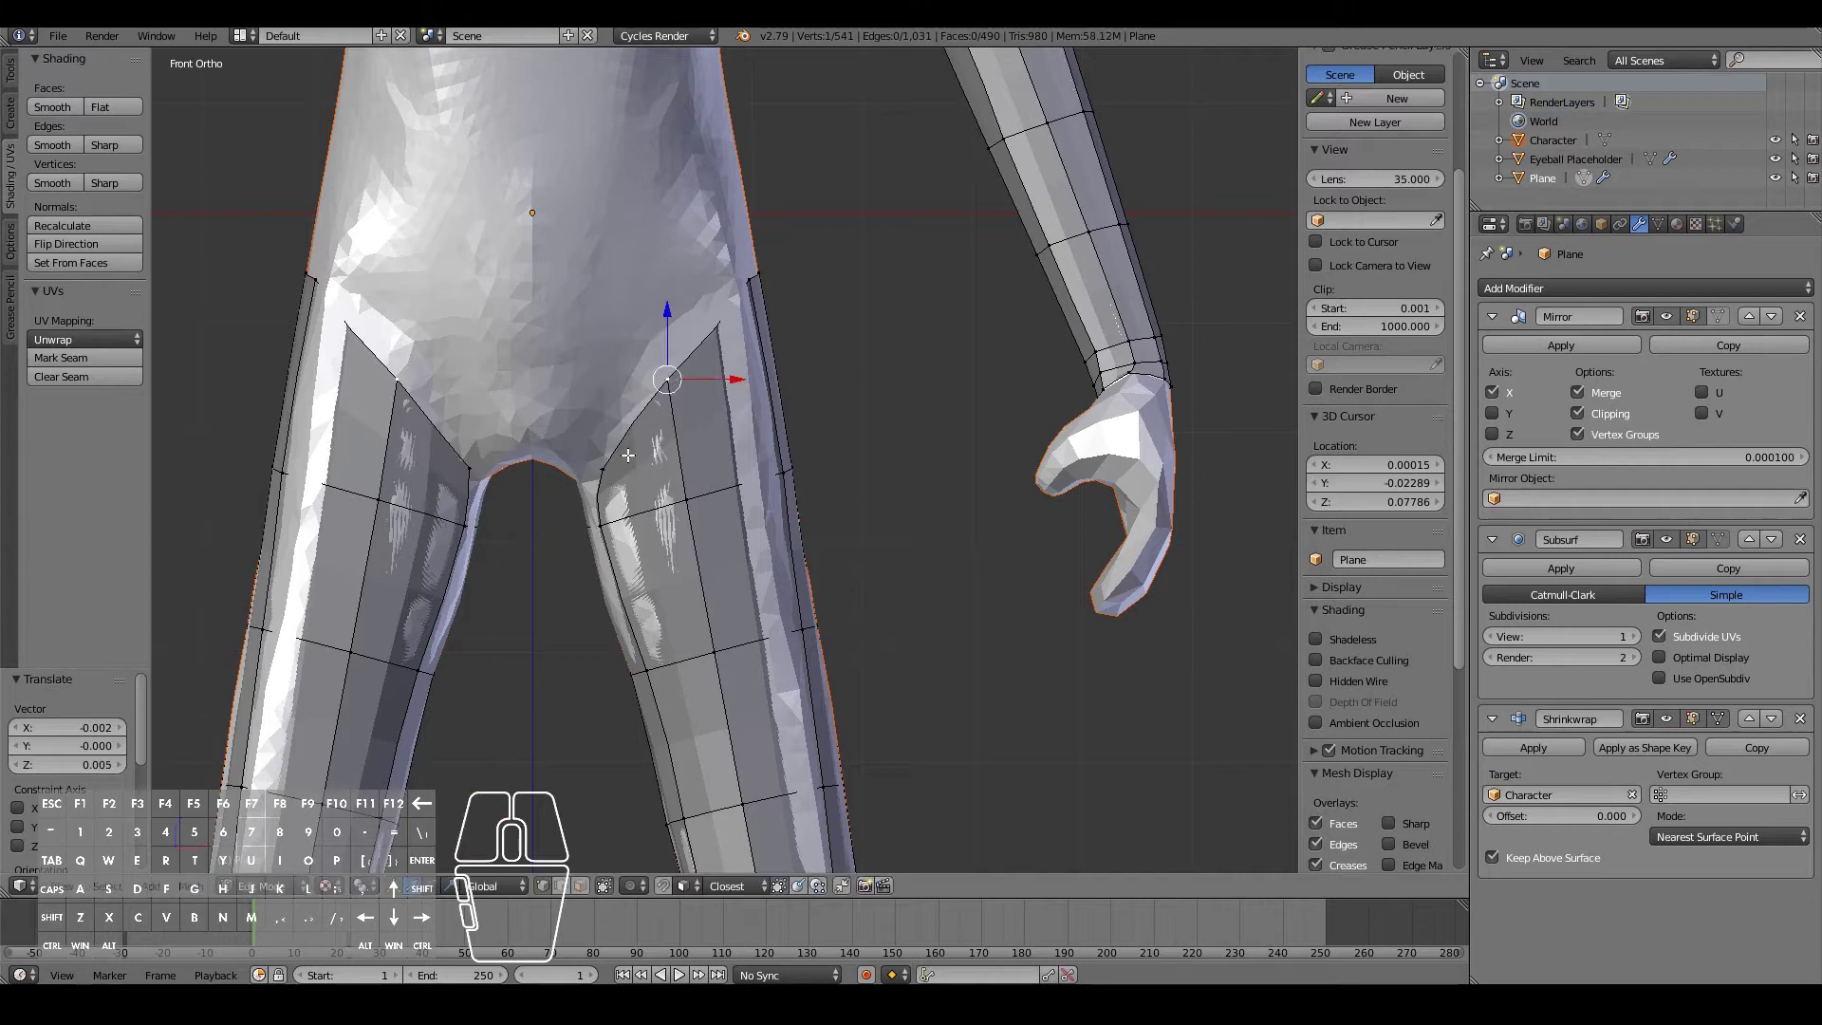
key(g)
click(593, 469)
middle_drag(595, 558, 681, 522)
key(g)
click(754, 414)
- Raise the back vertices of the leg's top loop into a diagonal below the buttock and fine-tune the outer hip vertex
middle_drag(755, 414, 847, 494)
key(g)
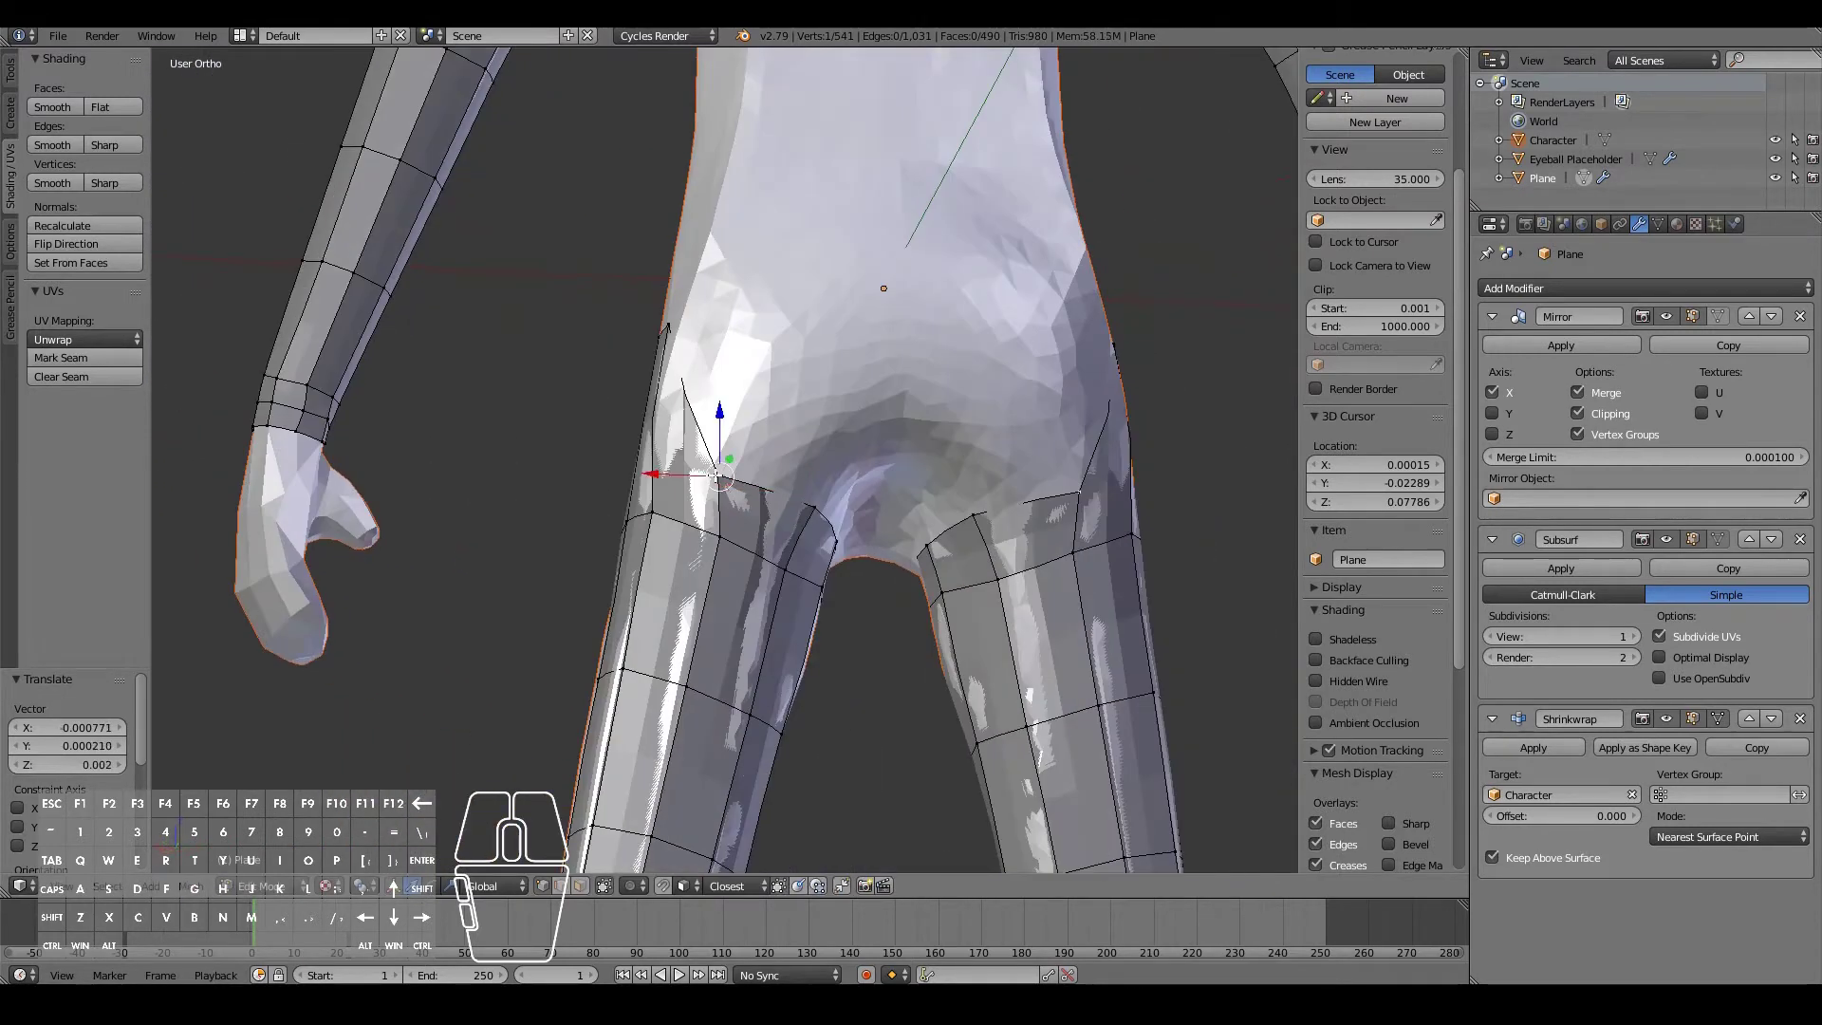
key(g)
middle_drag(723, 434, 767, 410)
key(g)
click(625, 316)
middle_drag(556, 302, 413, 350)
right_click(547, 288)
key(g)
click(549, 282)
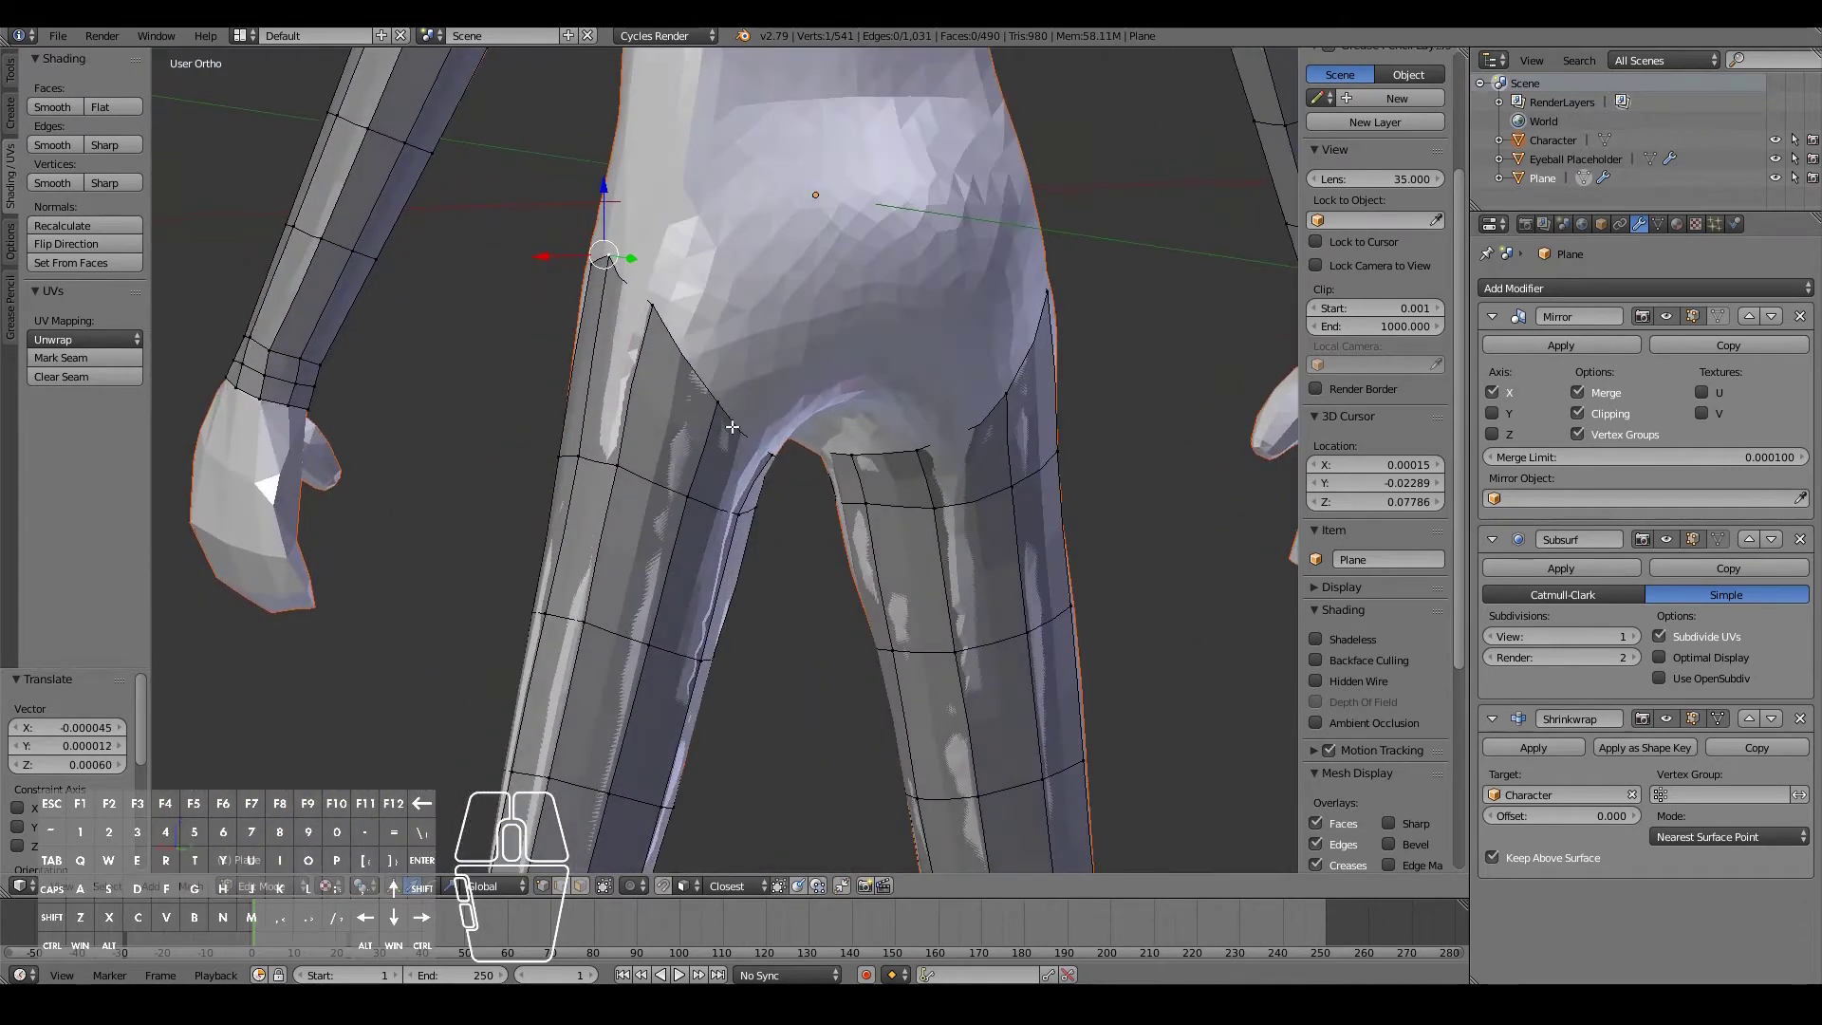
- Extrude the neck's lower front centre vertex down the torso midline and add a short edge below the chest
middle_drag(650, 379, 740, 408)
scroll(740, 408, down, 4)
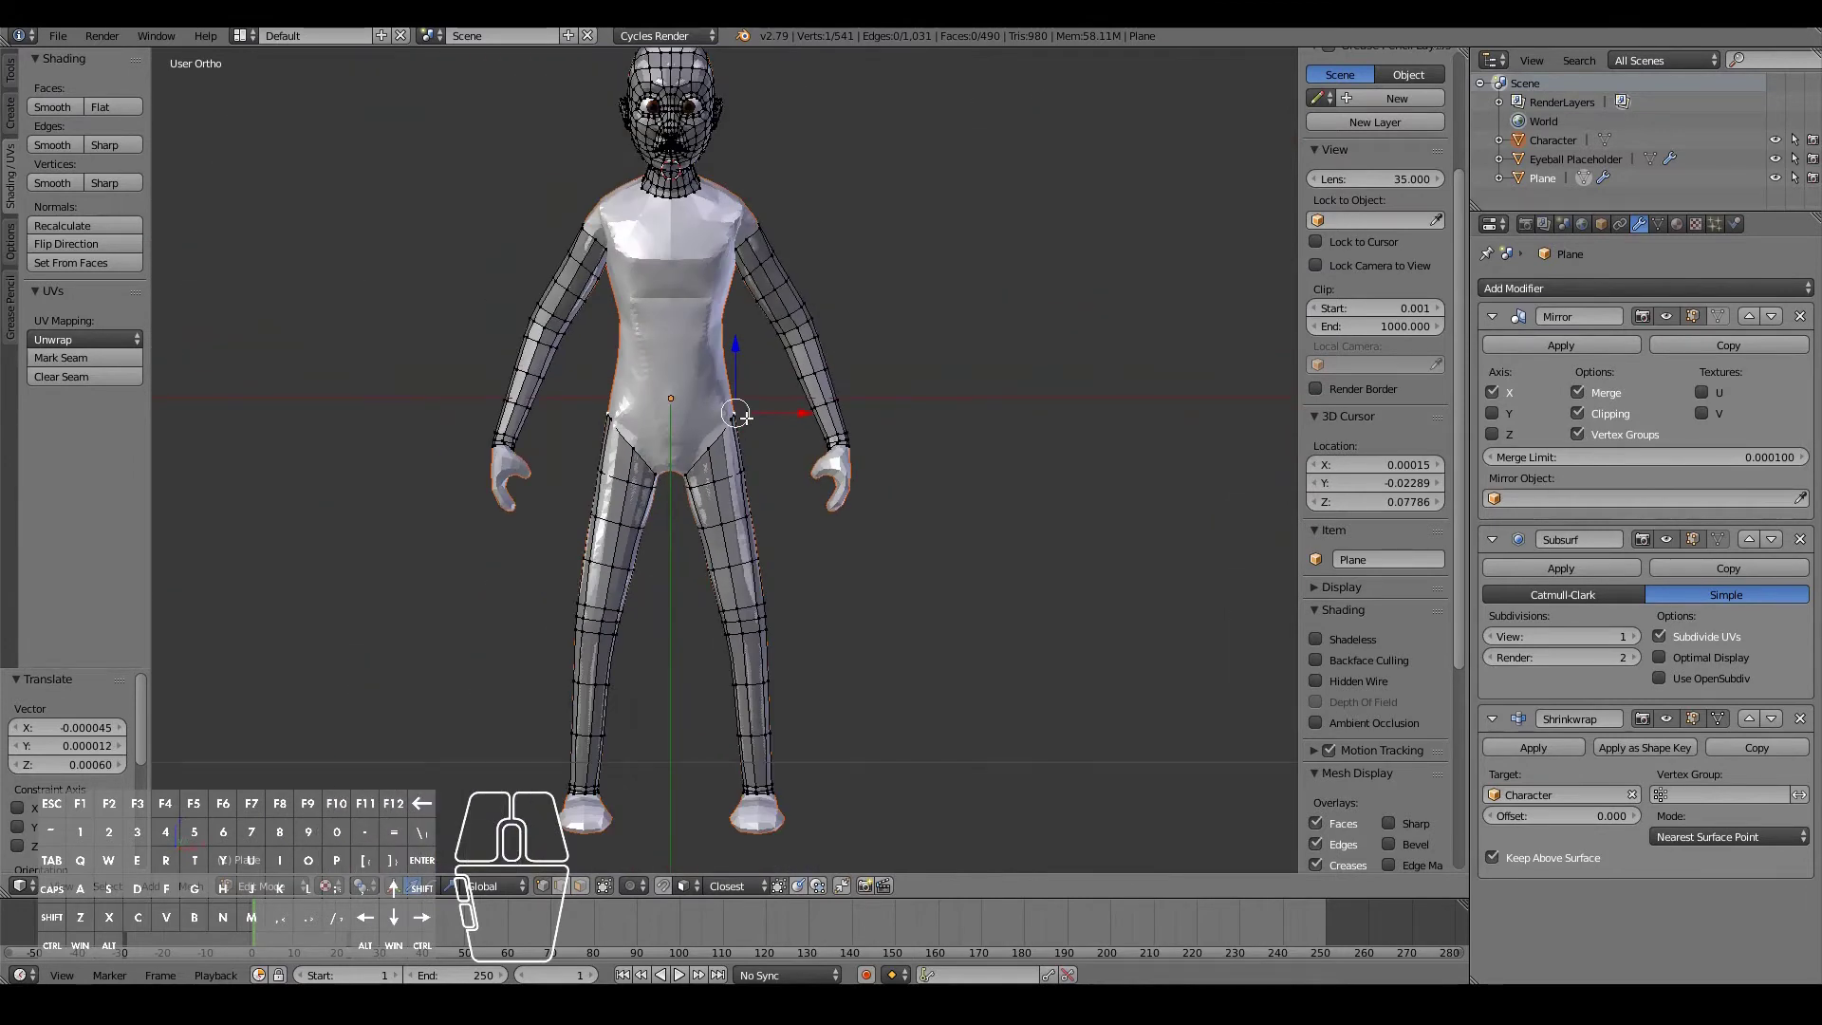
key(KP_1)
shift+scroll(796, 419, up, 6)
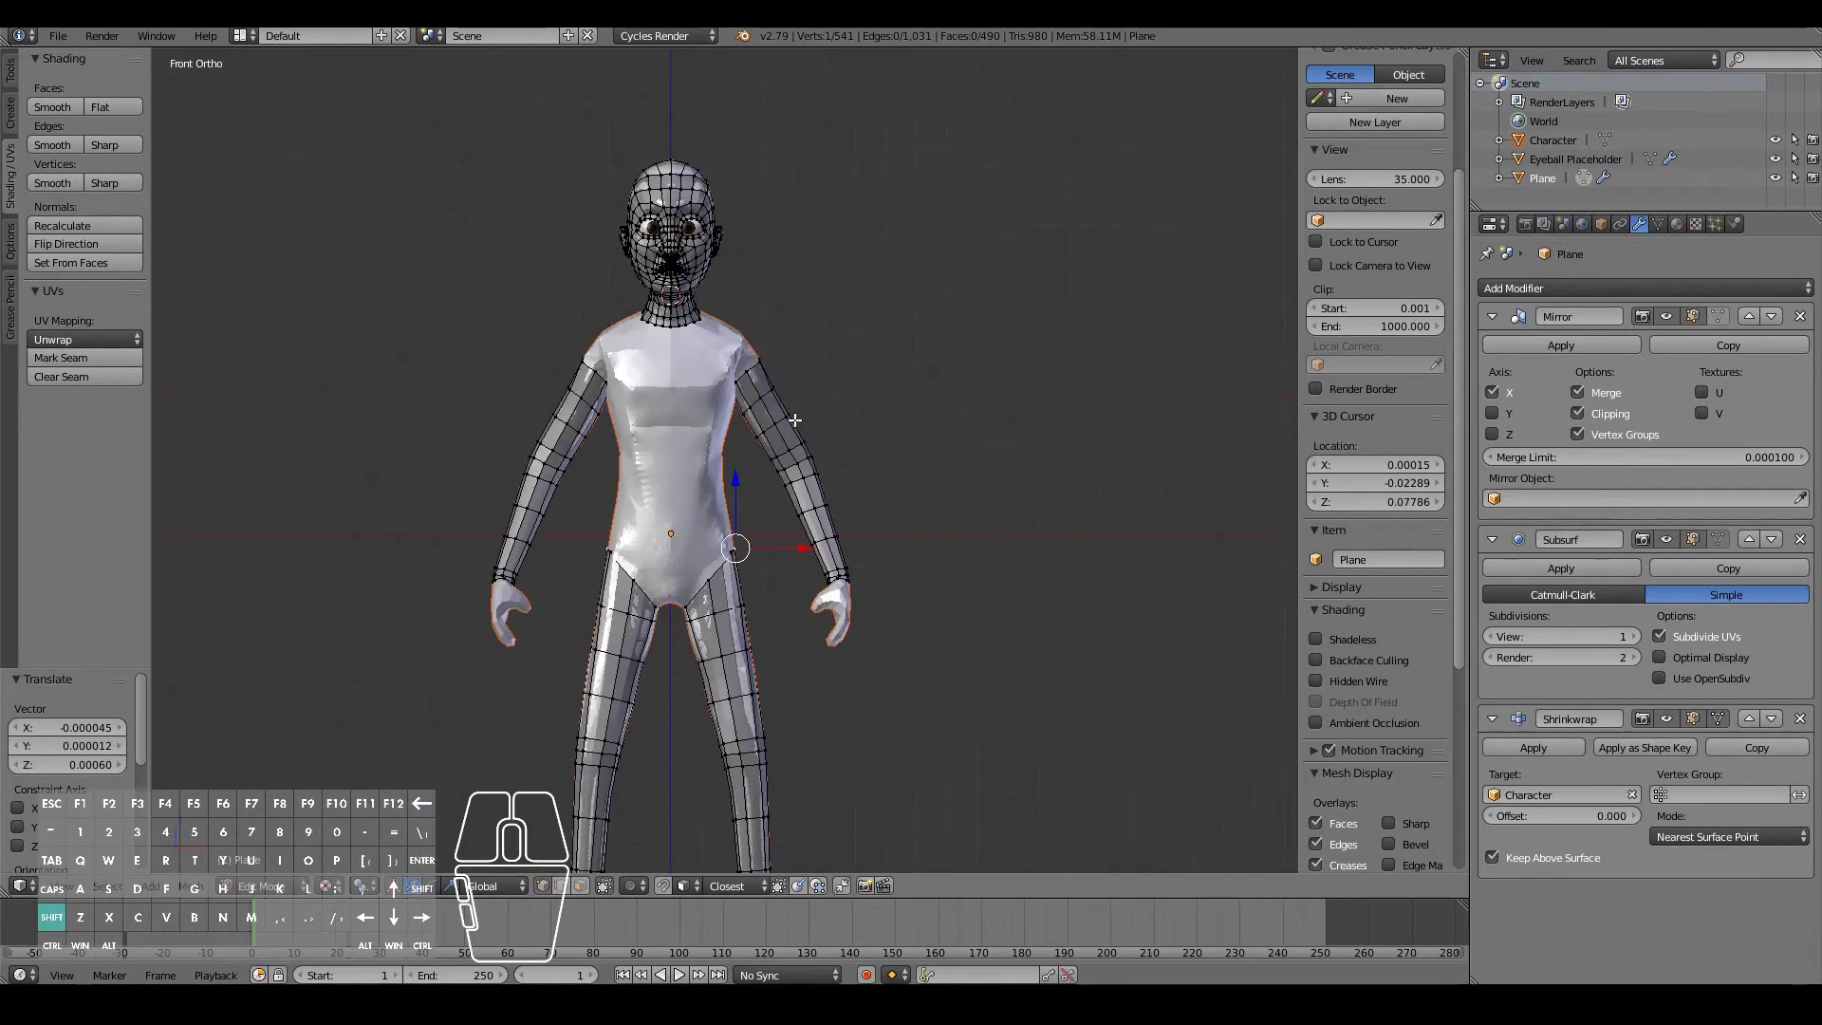
scroll(793, 444, up, 6)
click(564, 488)
scroll(557, 494, down, 3)
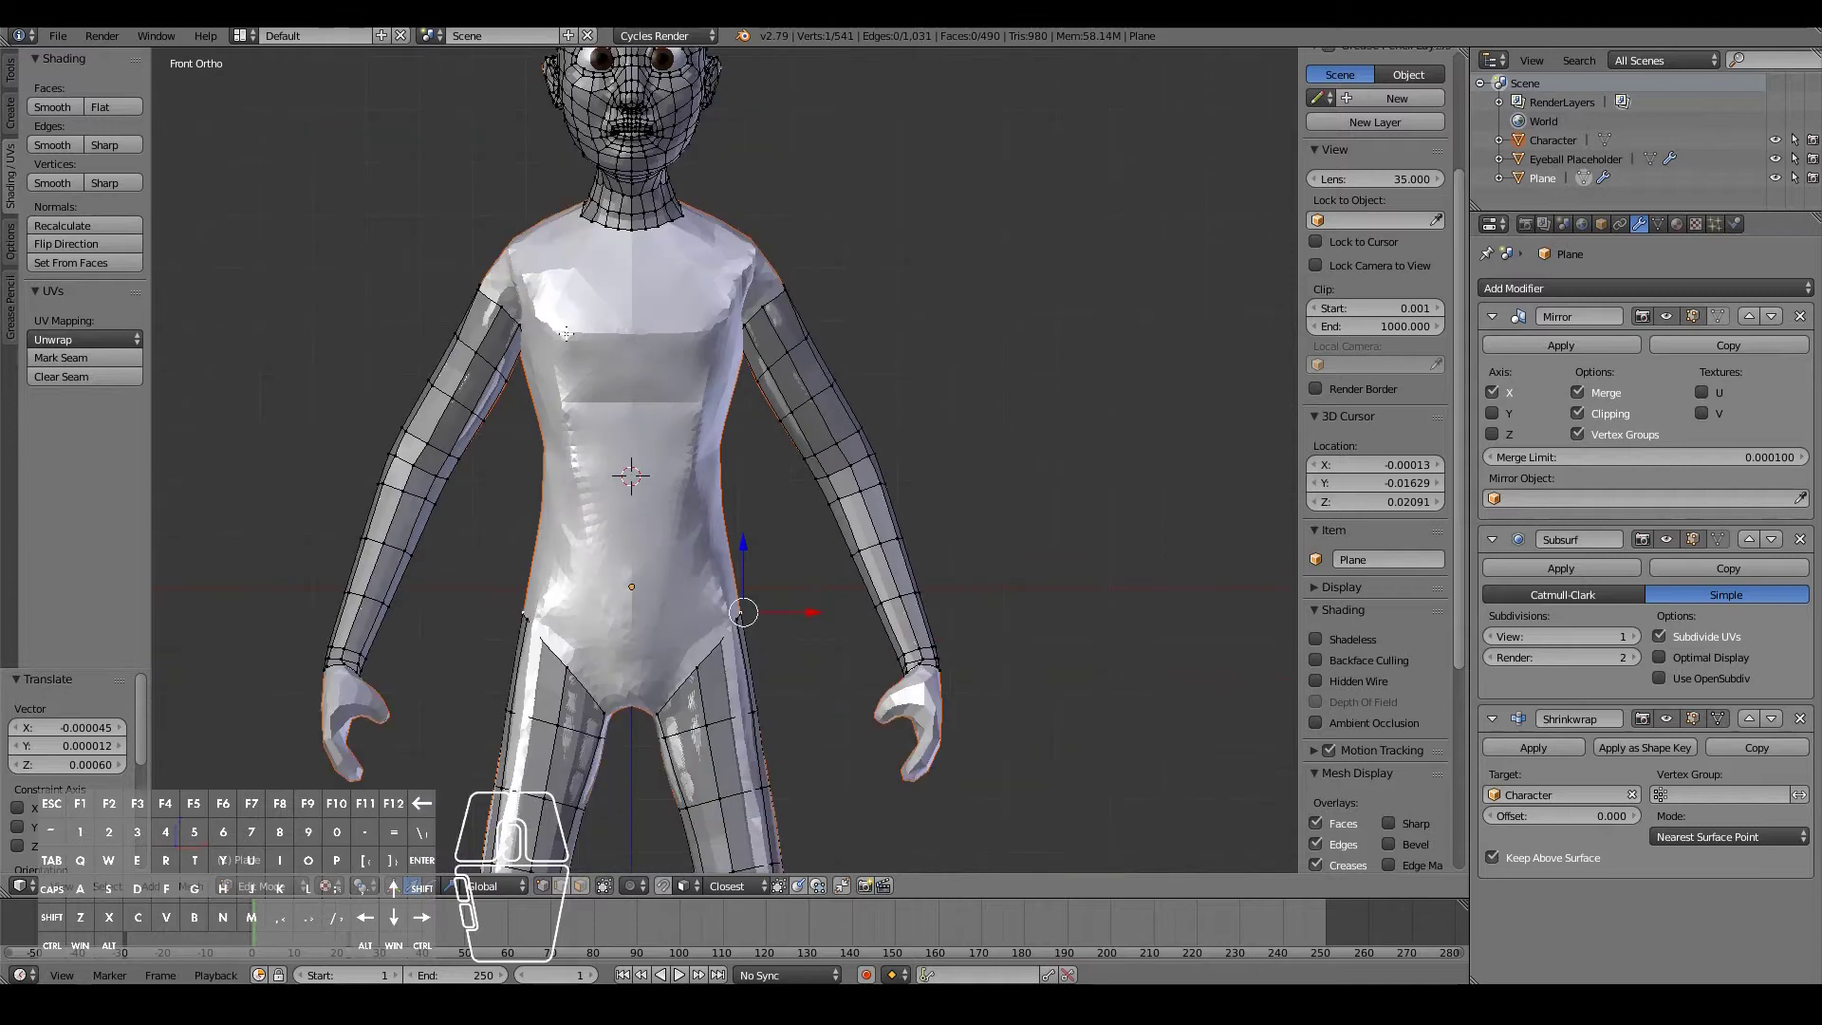
scroll(564, 321, up, 2)
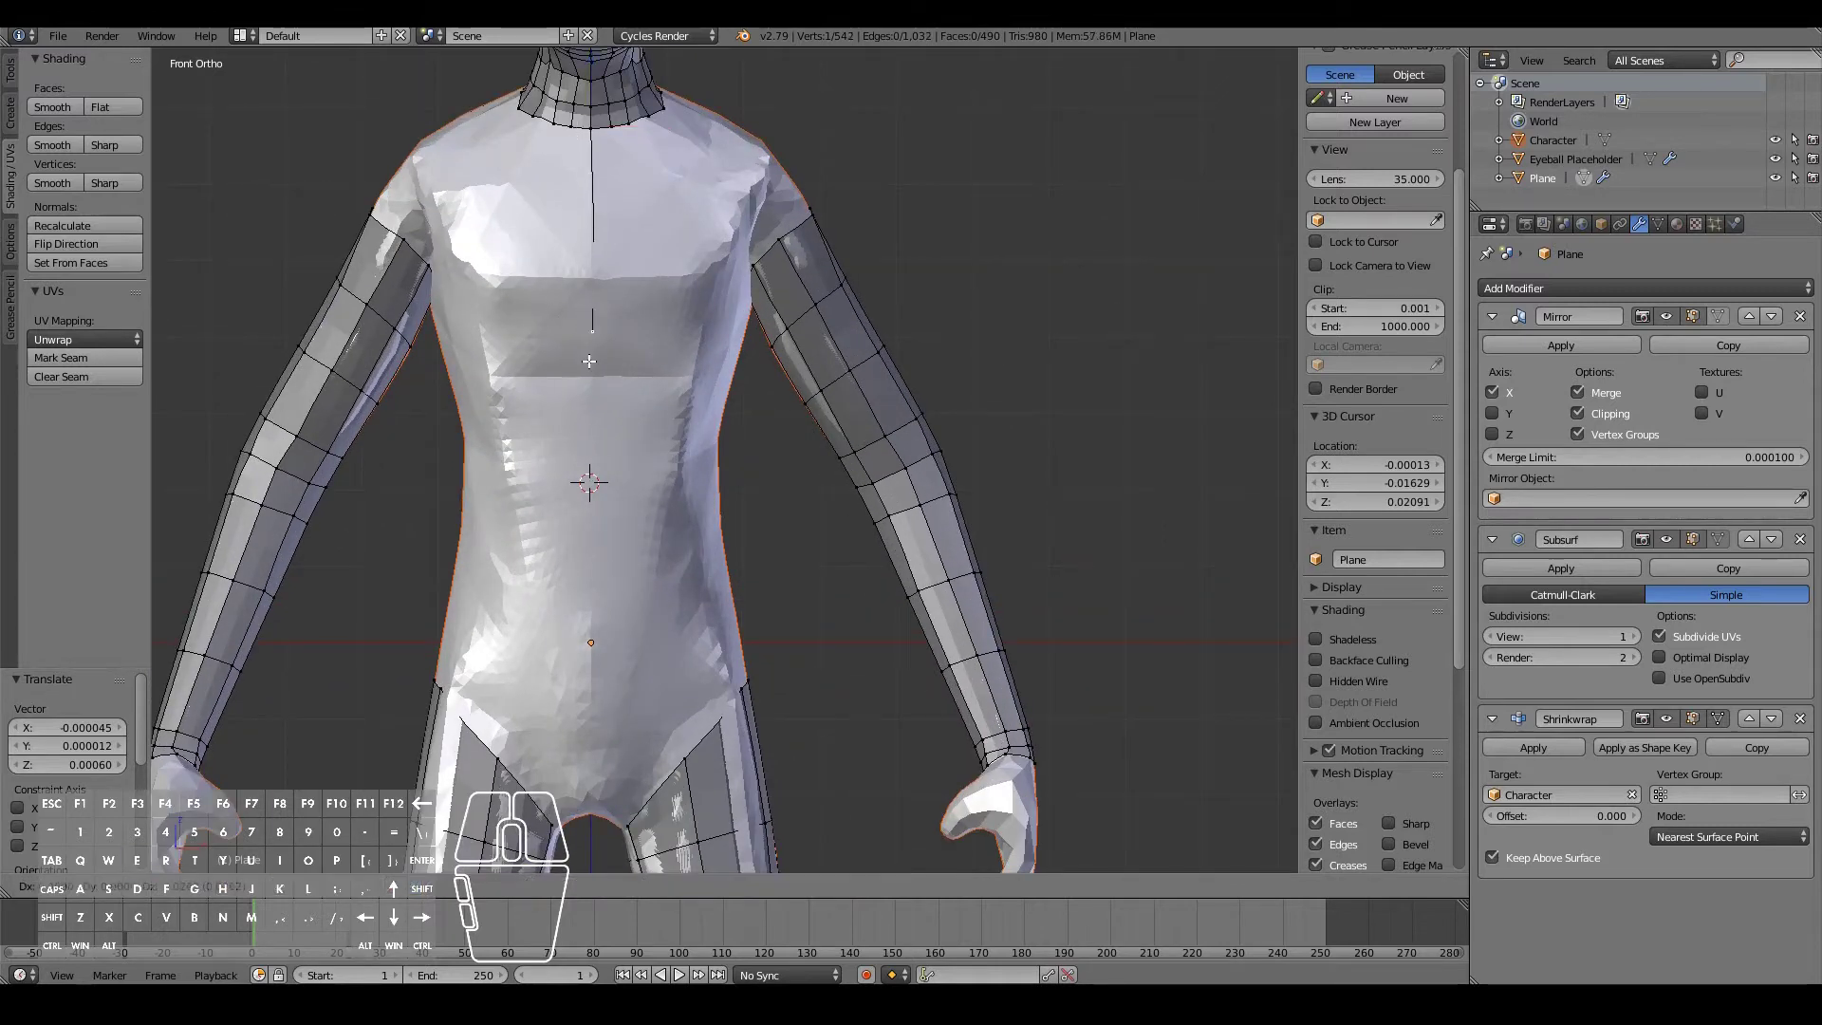
click(590, 393)
scroll(443, 313, up, 5)
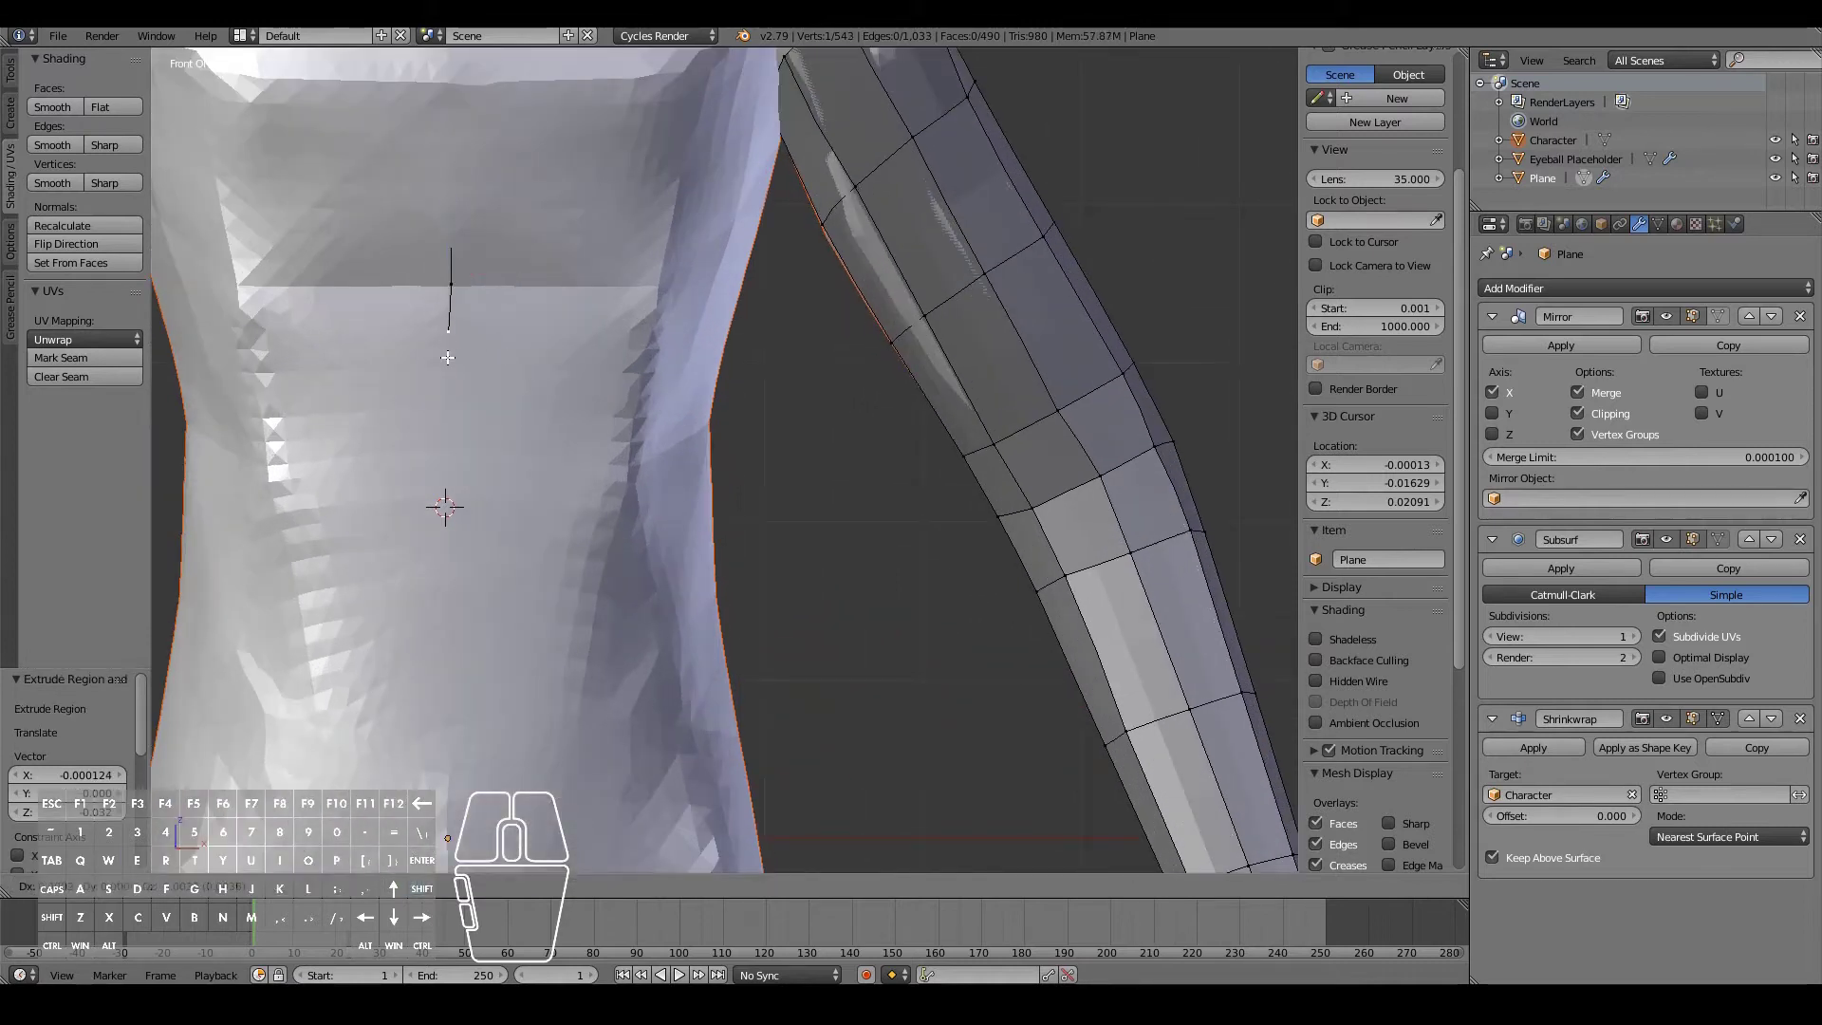
scroll(464, 356, down, 1)
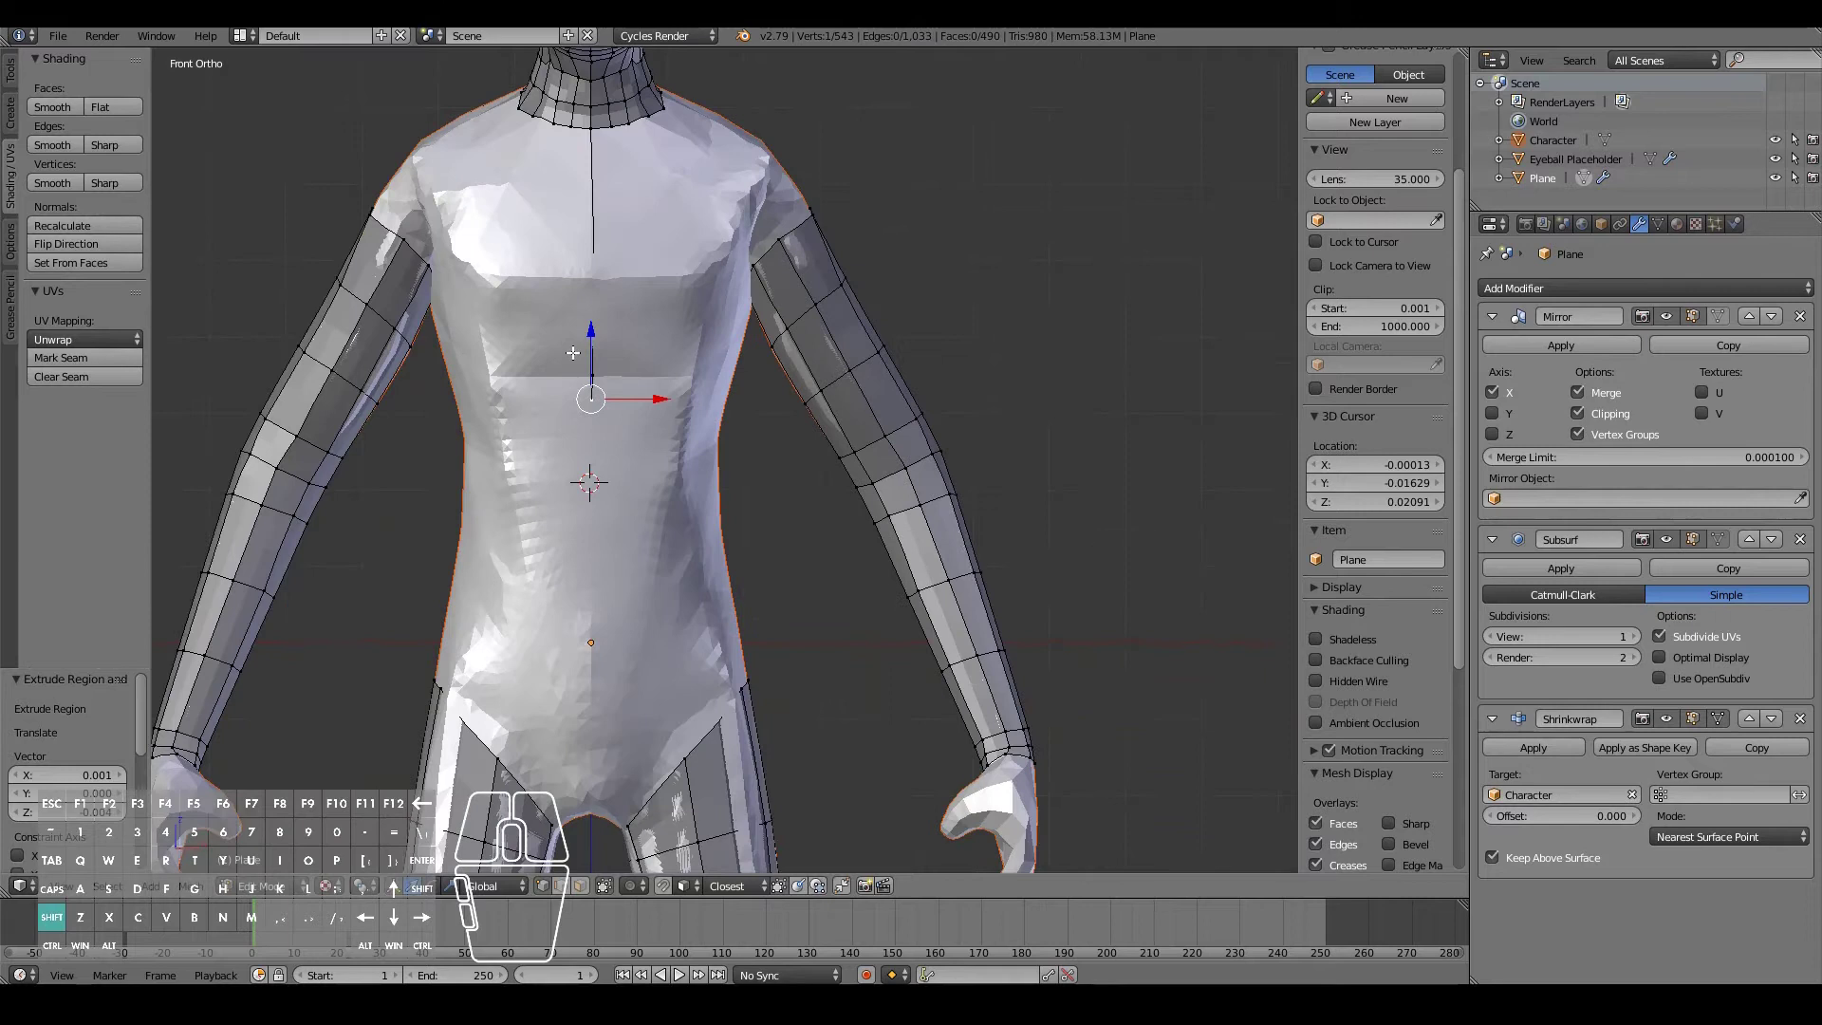
- Extrude the short midline edge below the chest in place, cancelling its movement
shift+middle_drag(544, 63, 544, 205)
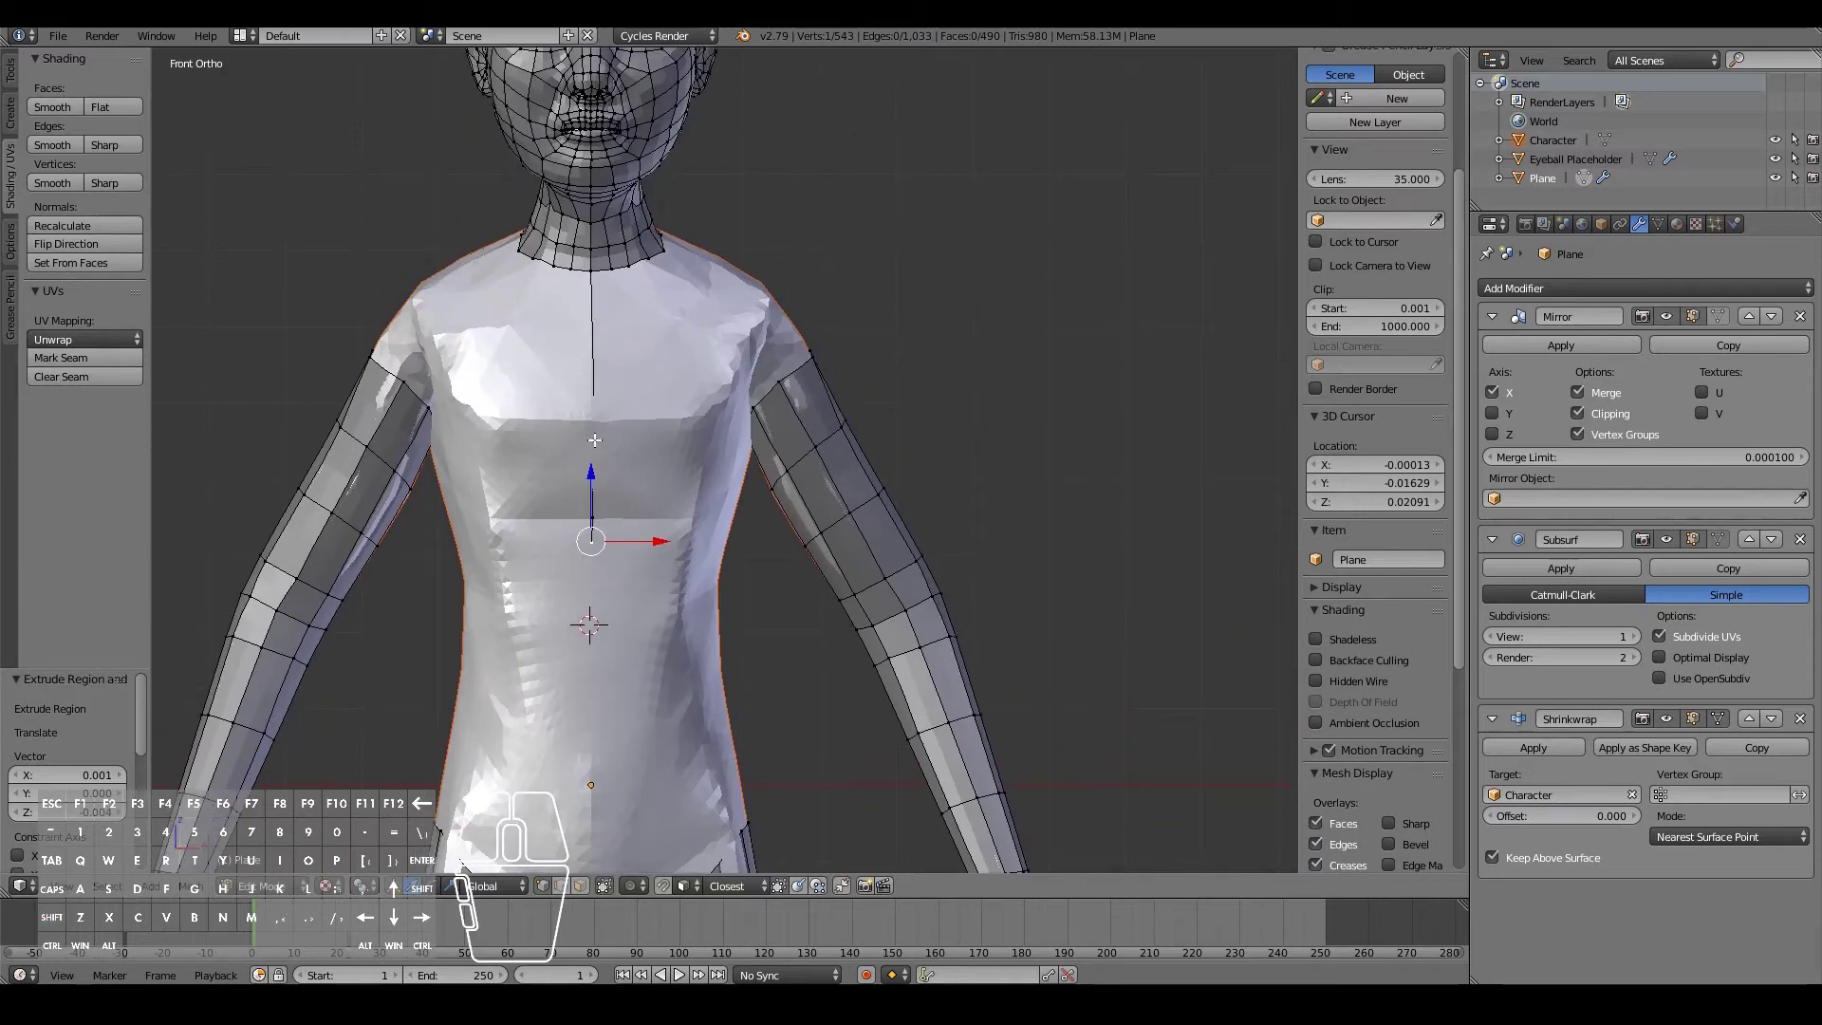
scroll(388, 549, up, 2)
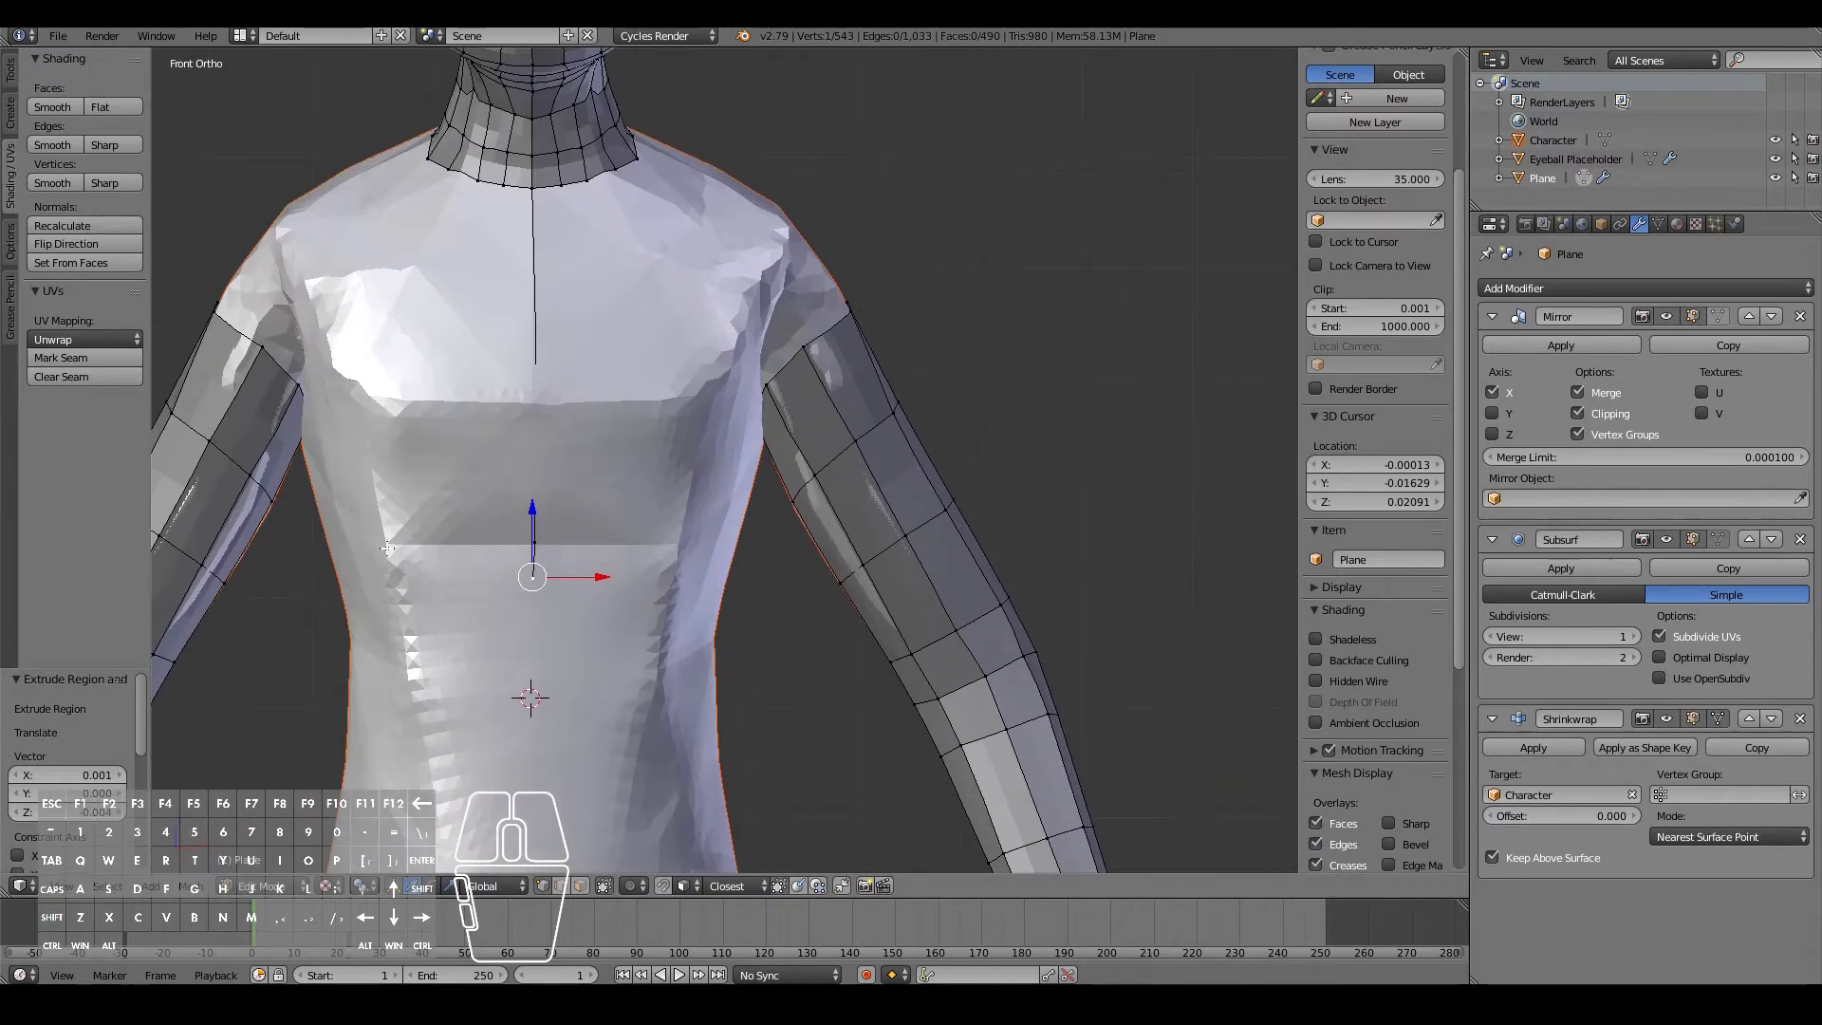
scroll(564, 562, up, 2)
right_click(451, 577)
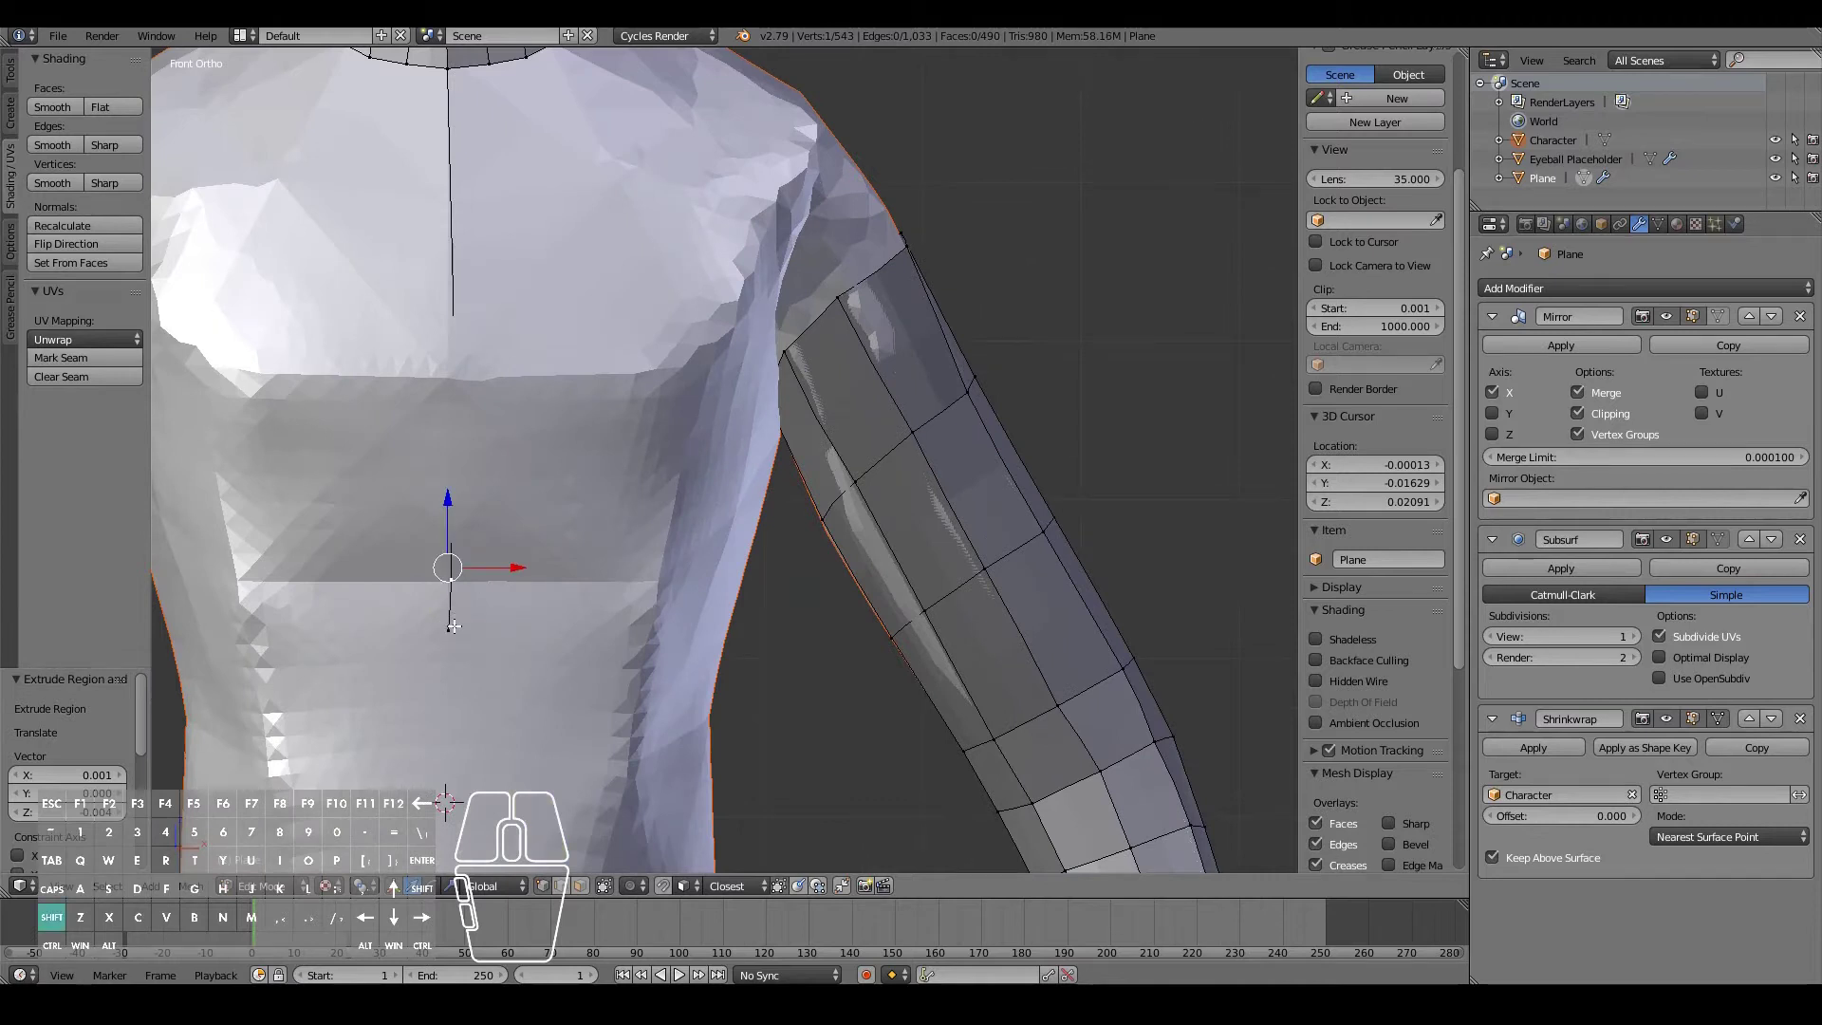
shift+right_click(454, 626)
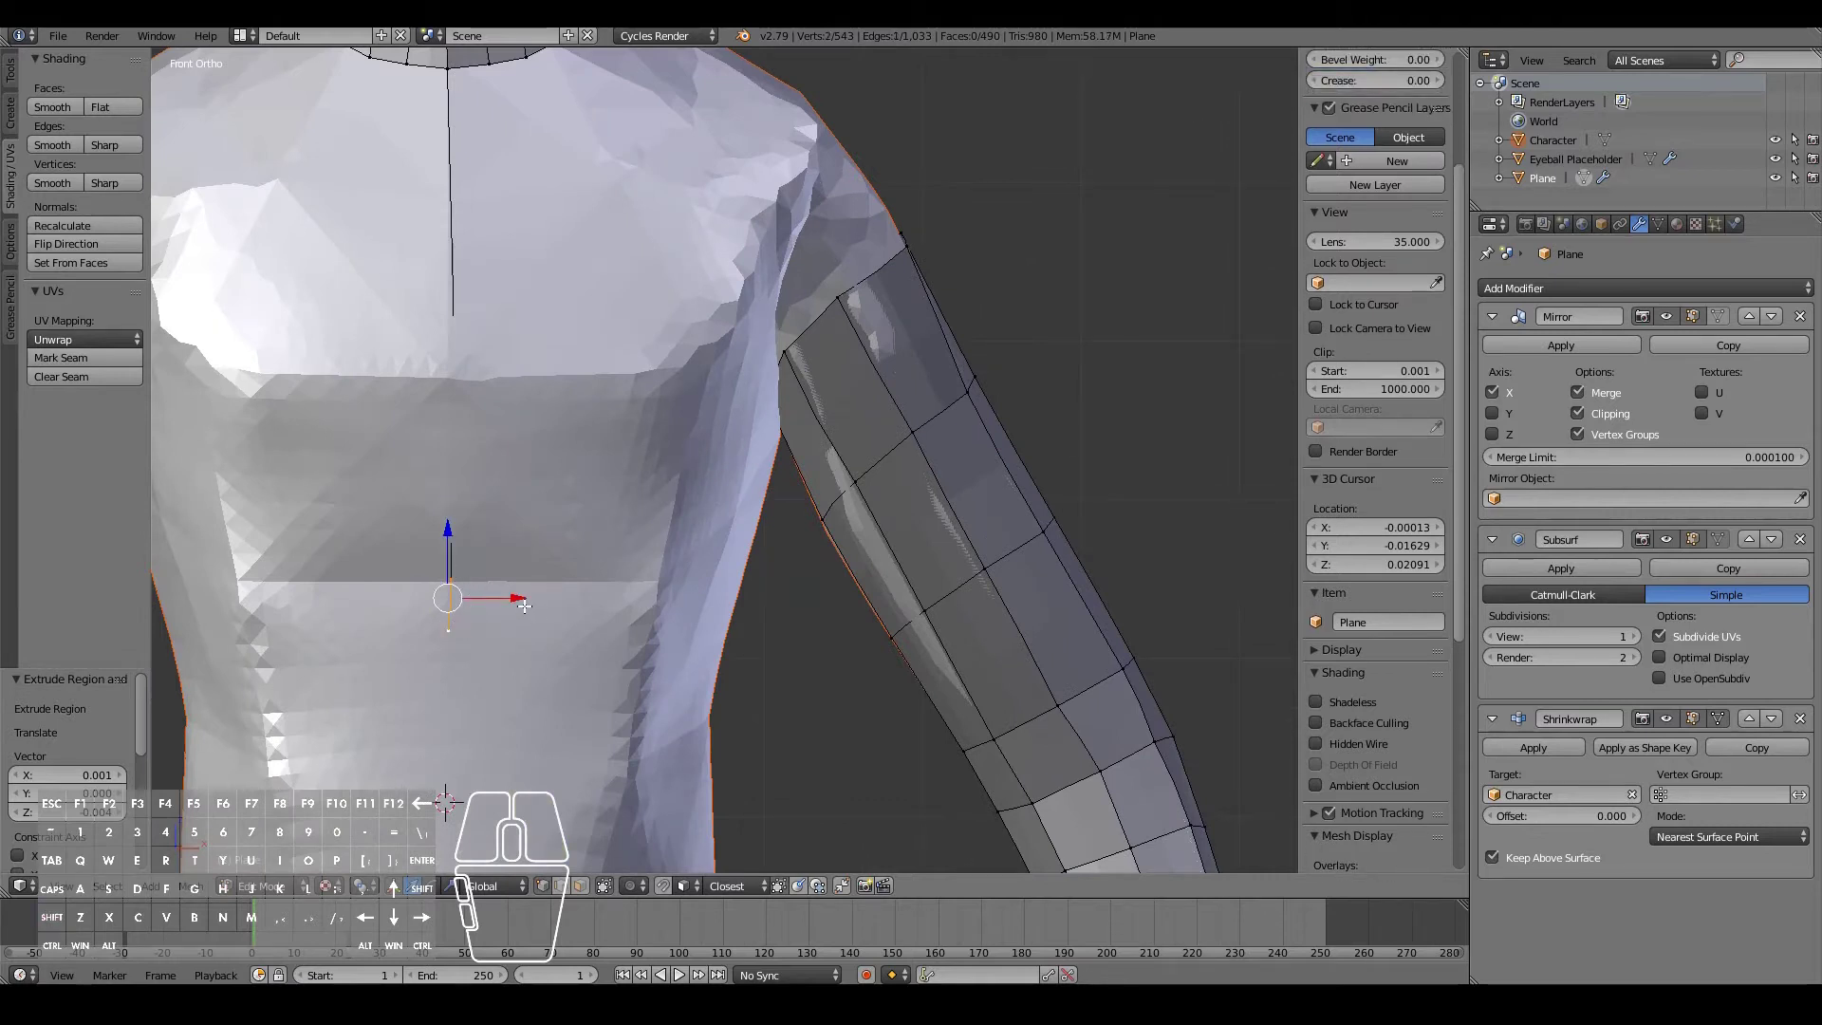
scroll(472, 614, up, 1)
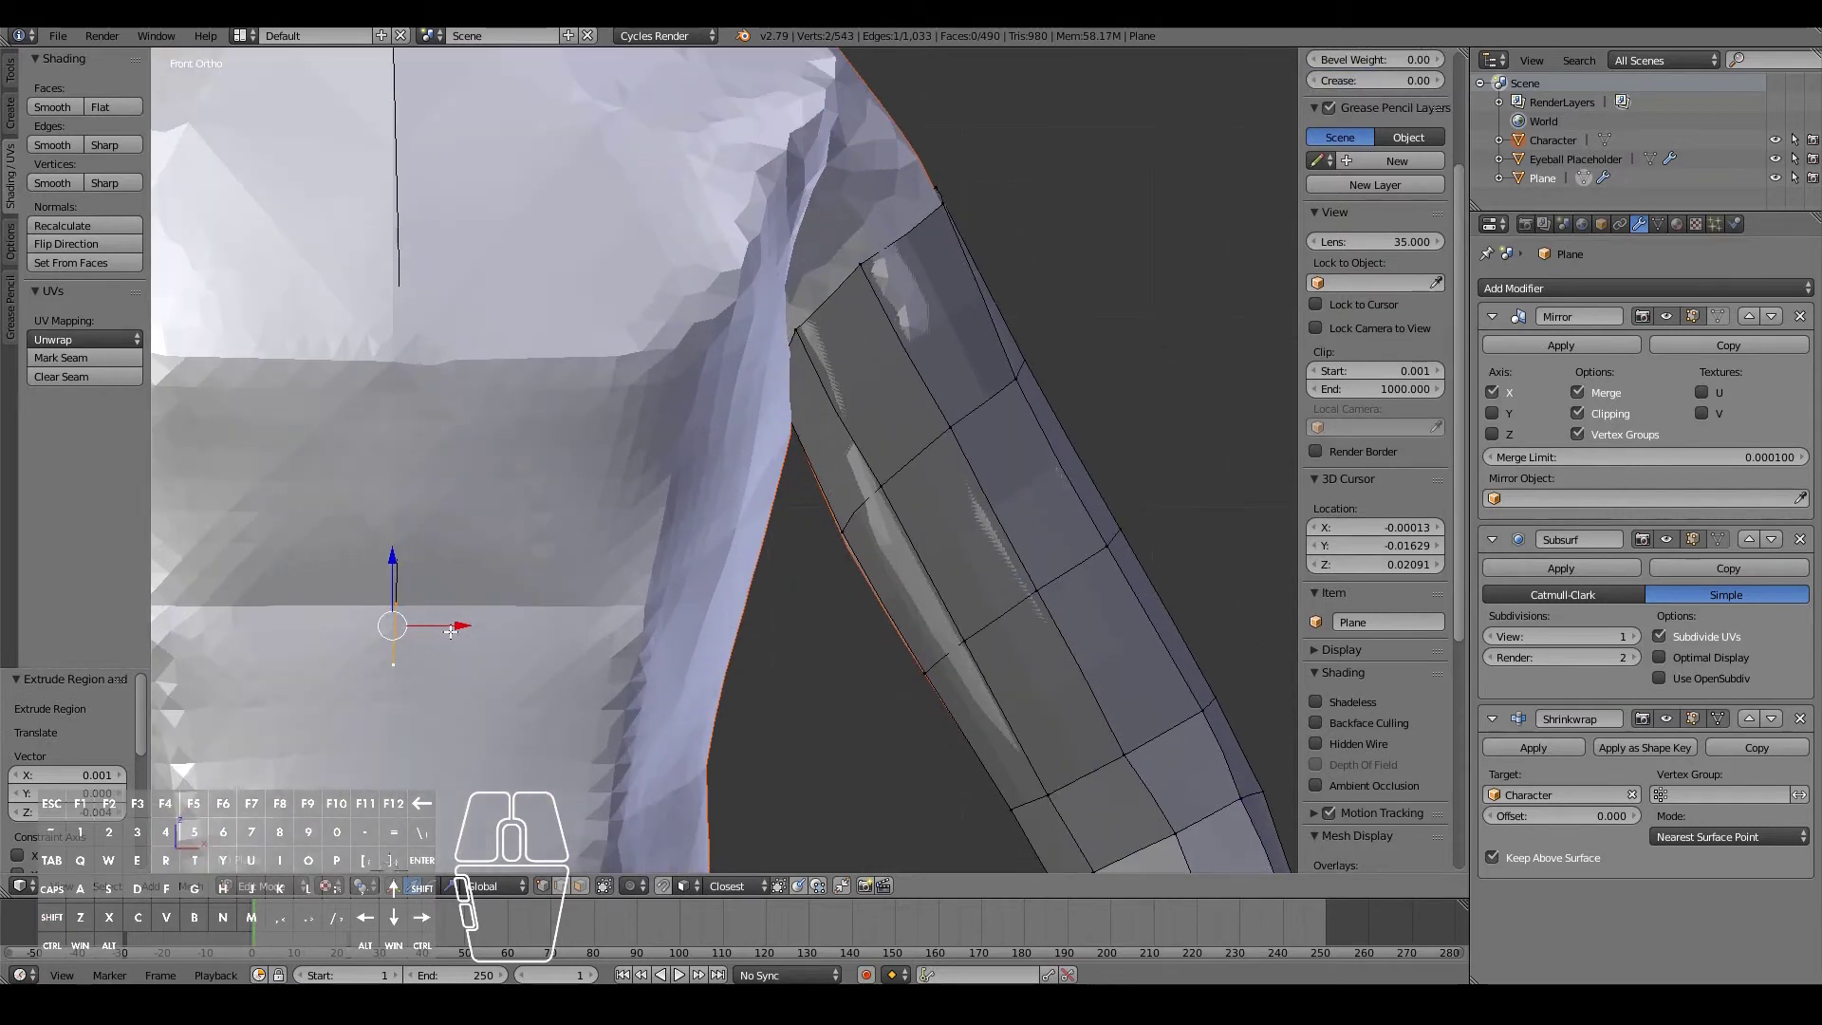
key(e)
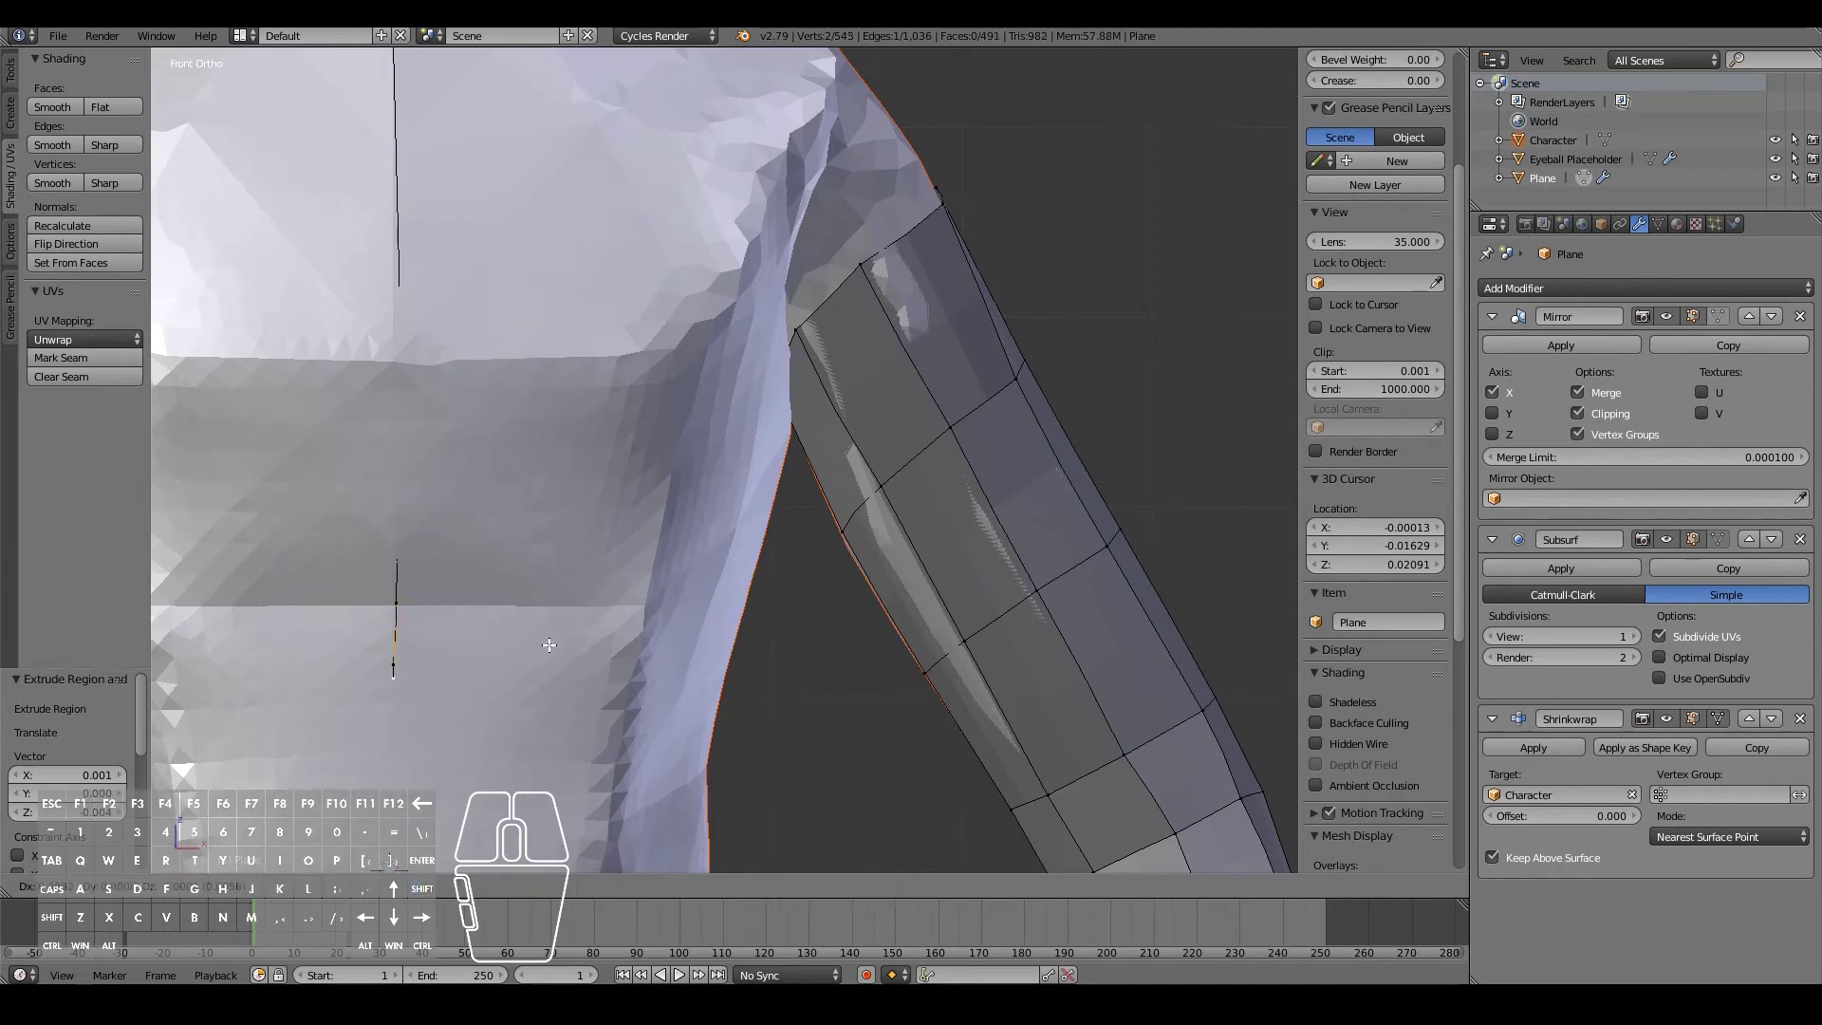
right_click(549, 644)
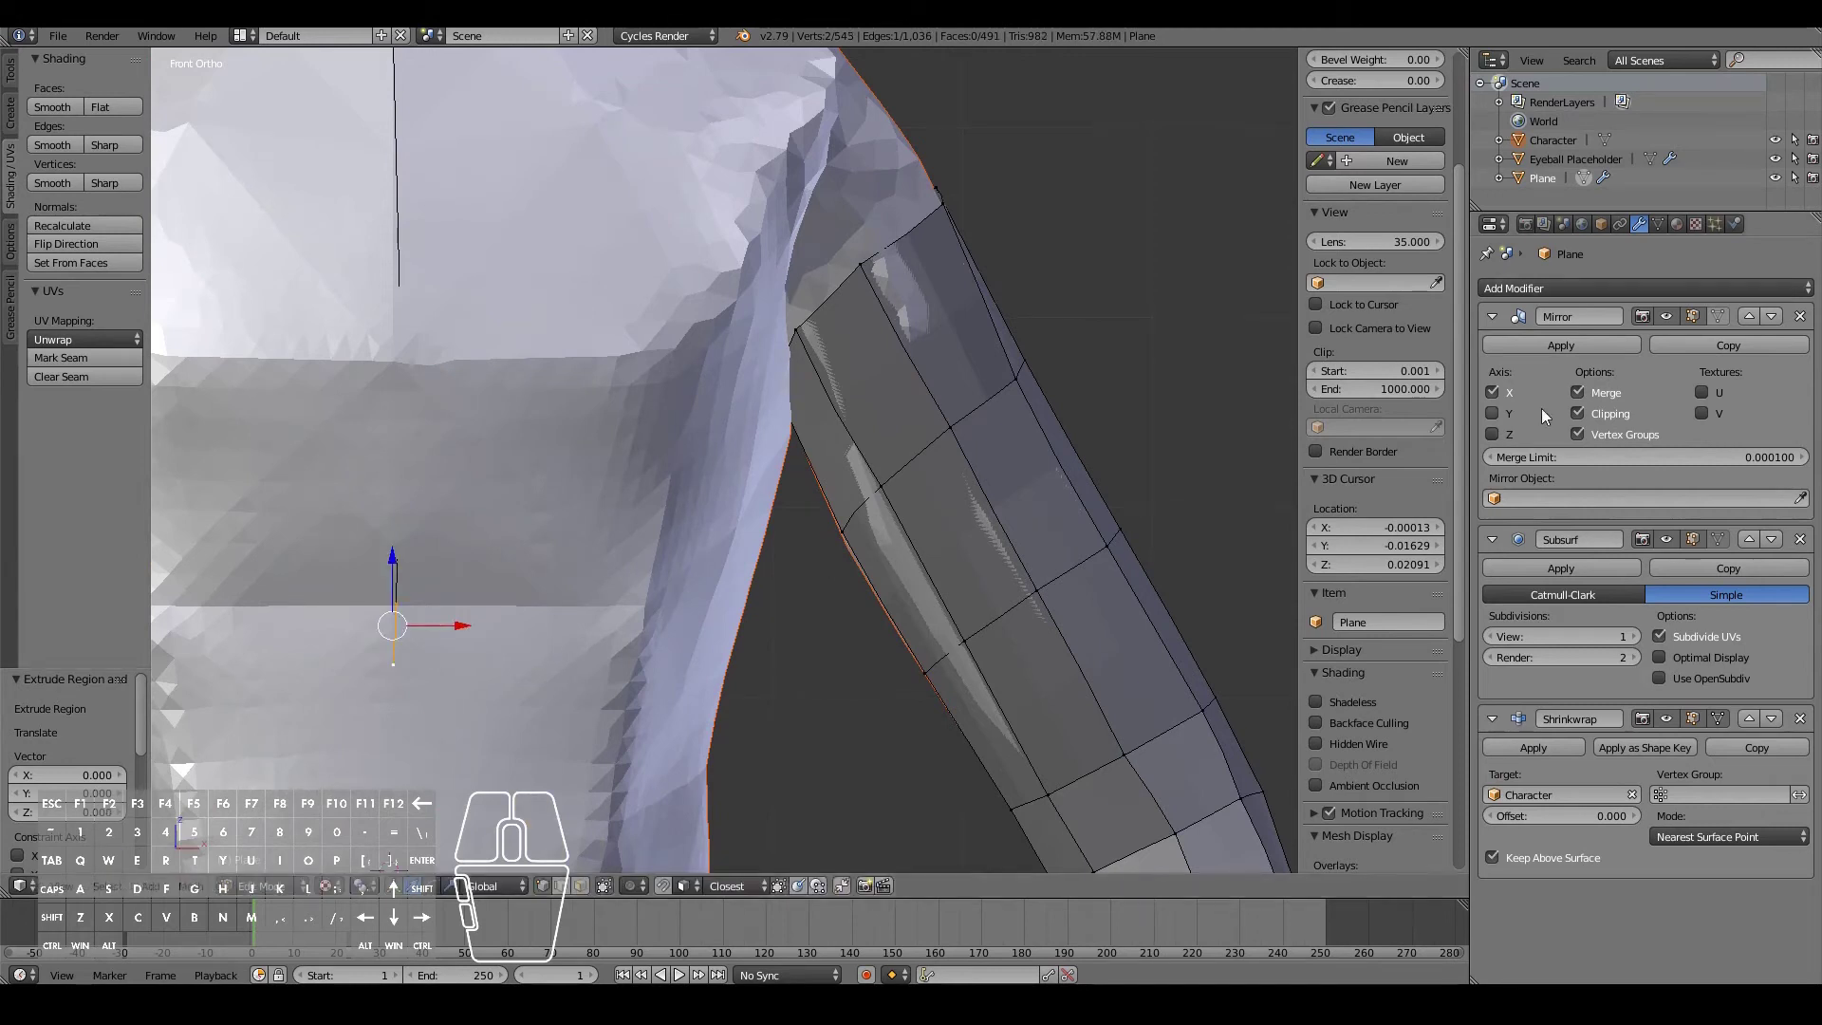
- Move the extruded edge 0.003 outward along X with the Mirror modifier's Clipping switched off, then restore Clipping
click(1618, 436)
click(1606, 418)
key(g)
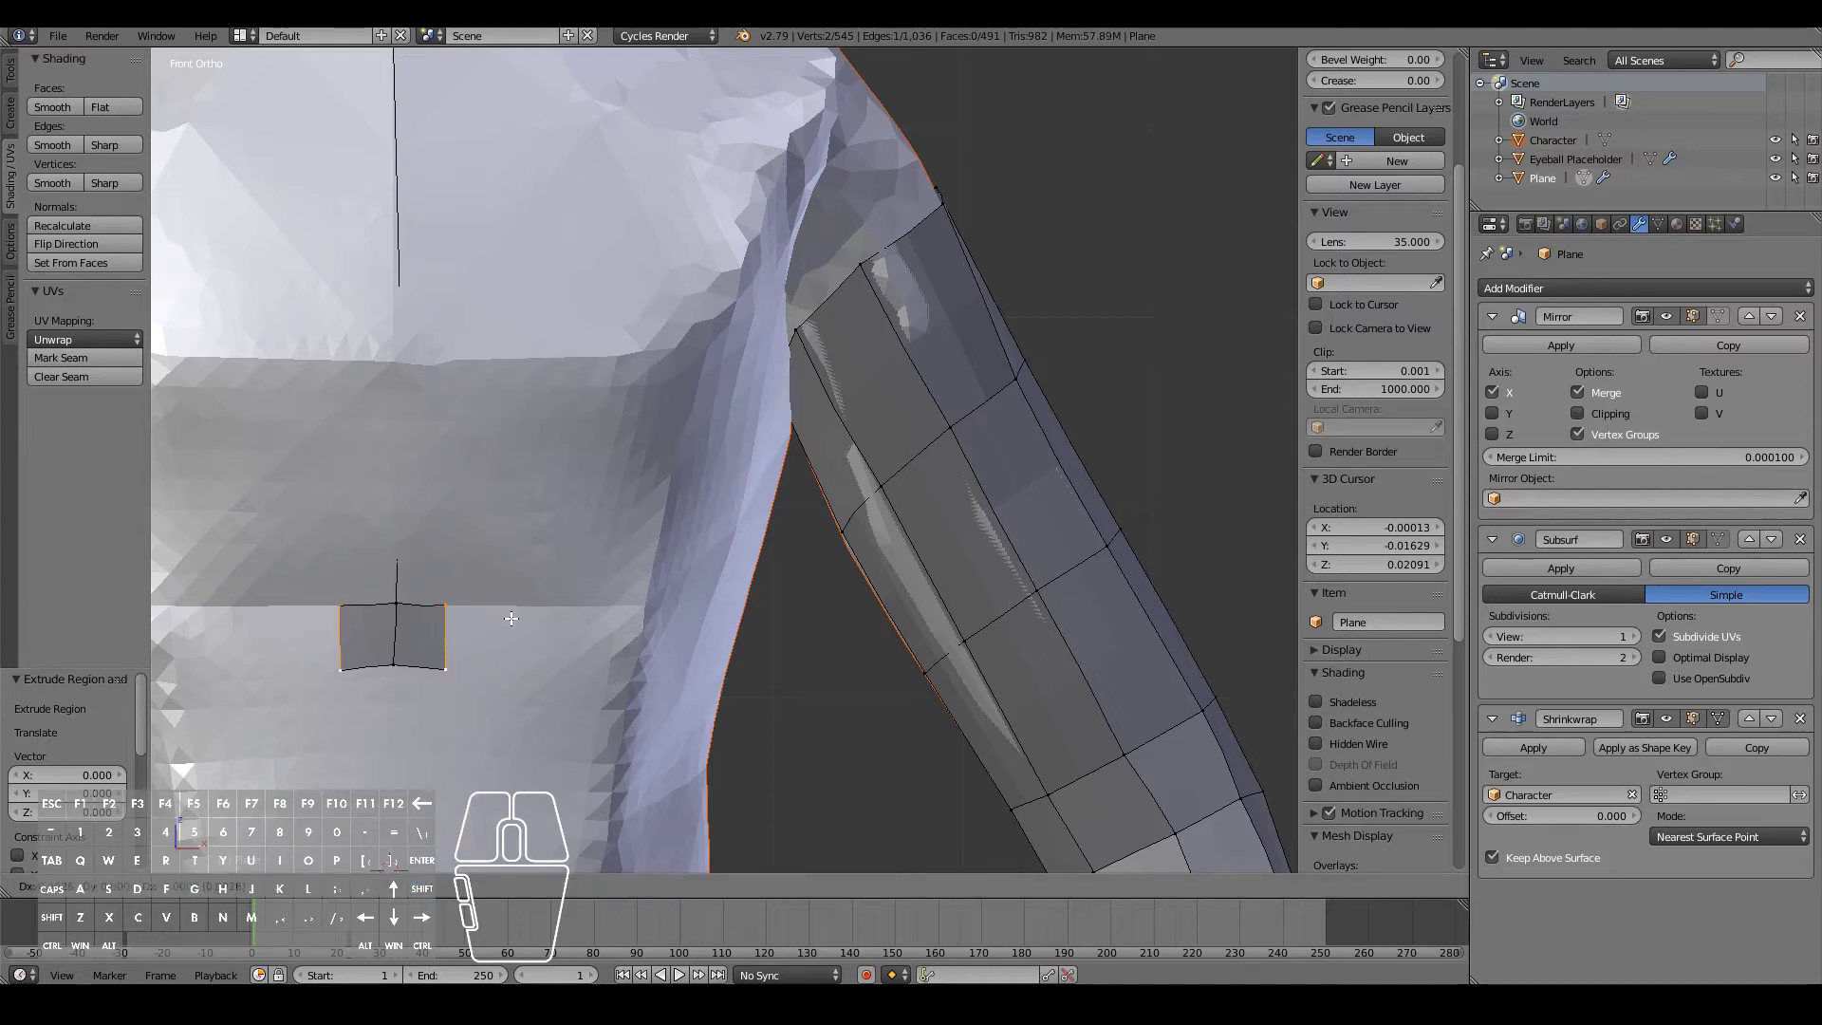
click(515, 619)
click(1603, 412)
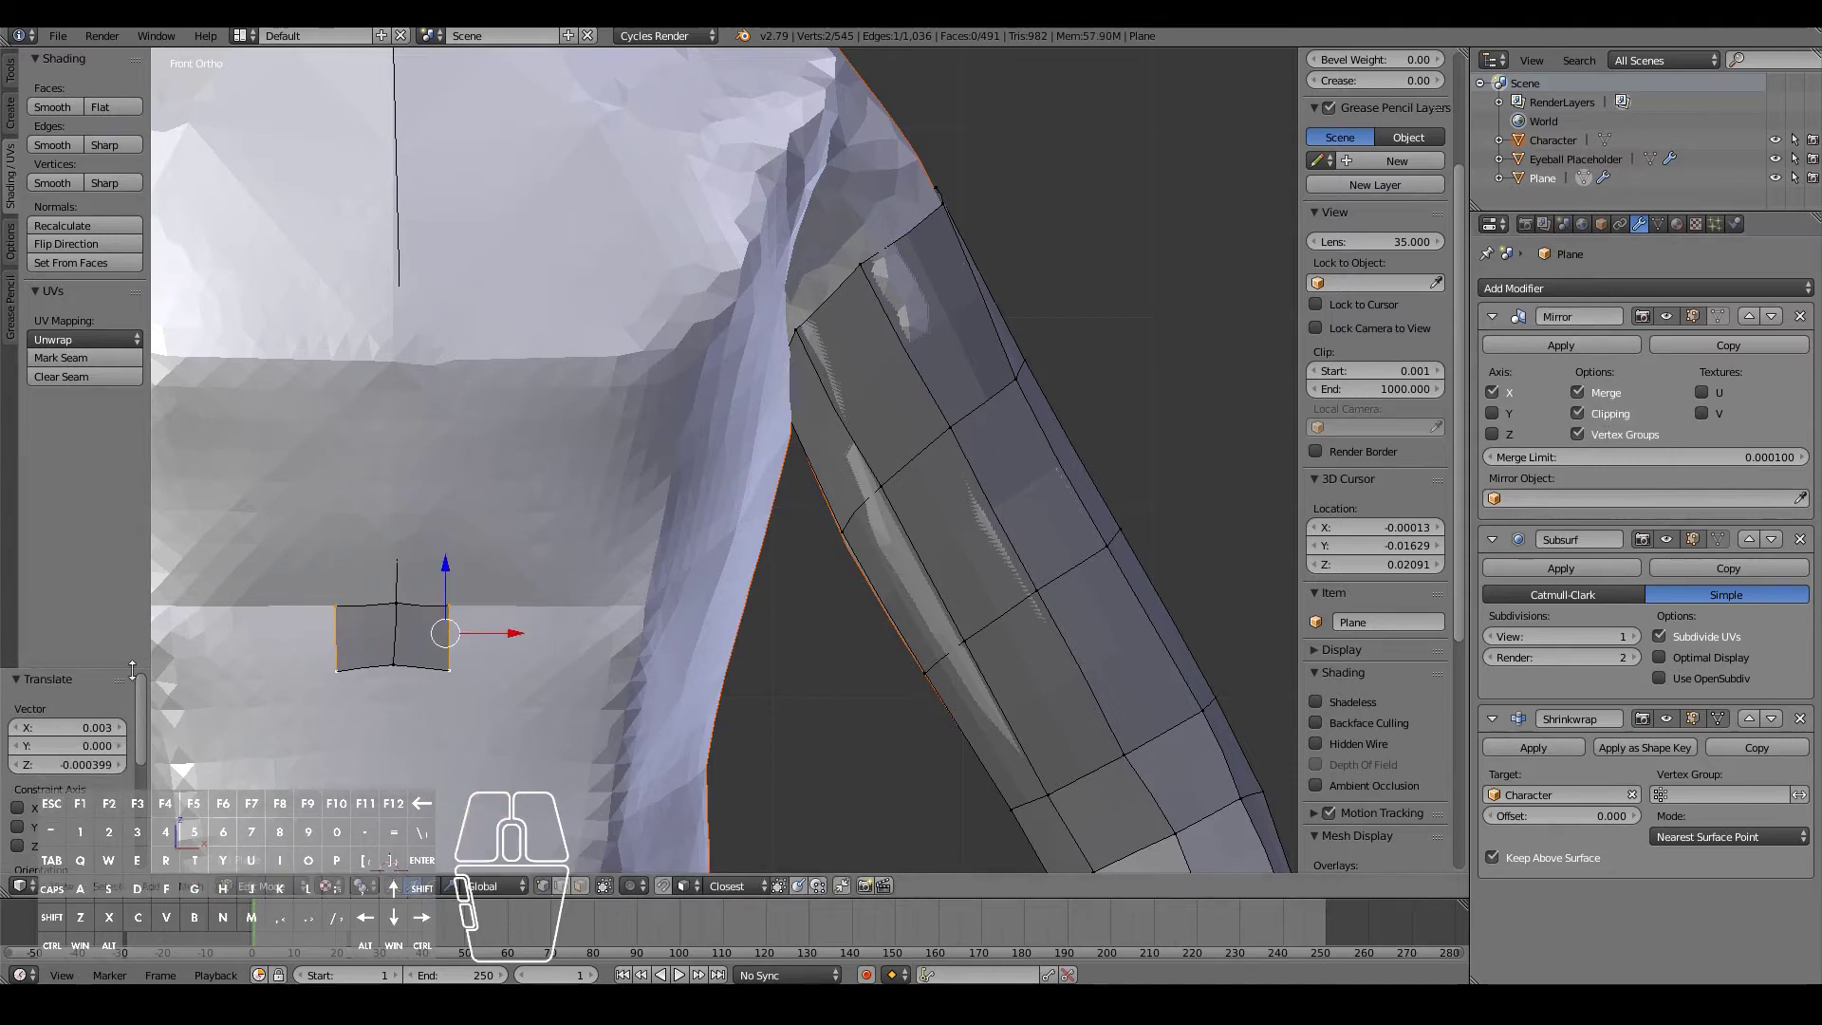
- Extrude the outer edge of the chest band twice toward the side of the torso
middle_drag(484, 633, 322, 634)
key(e)
click(340, 639)
key(e)
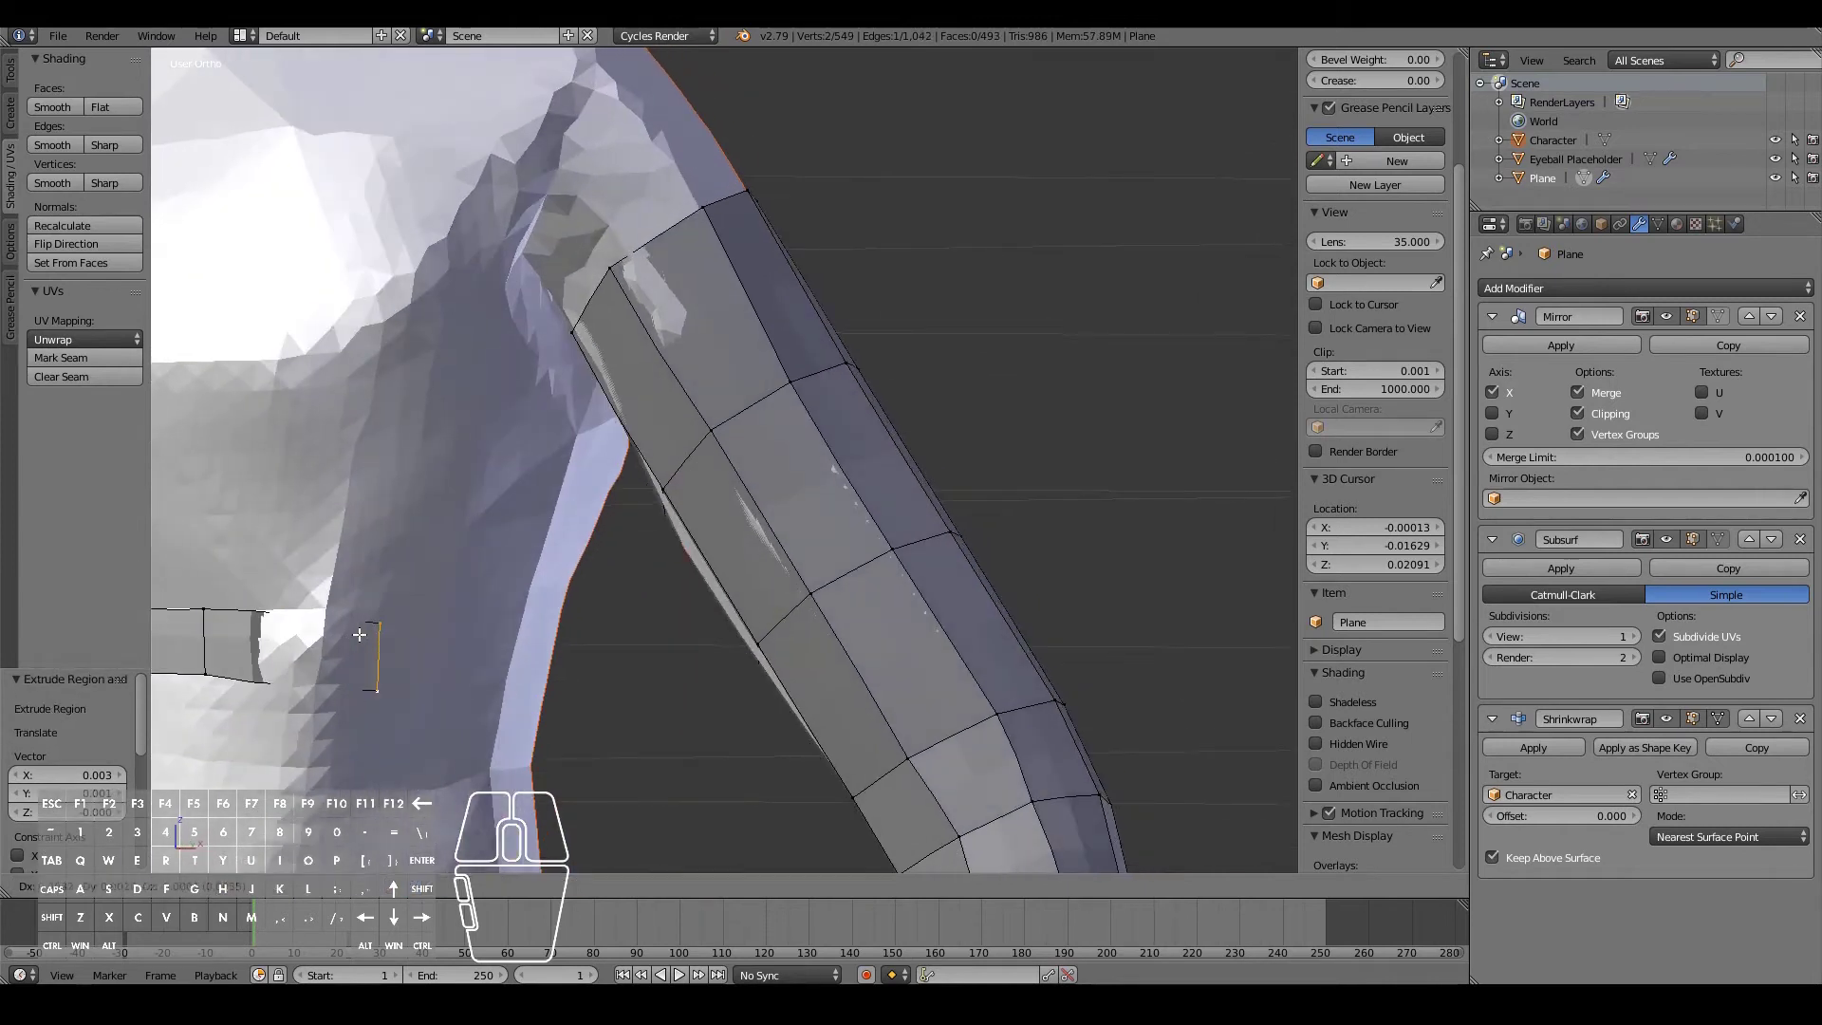
click(342, 634)
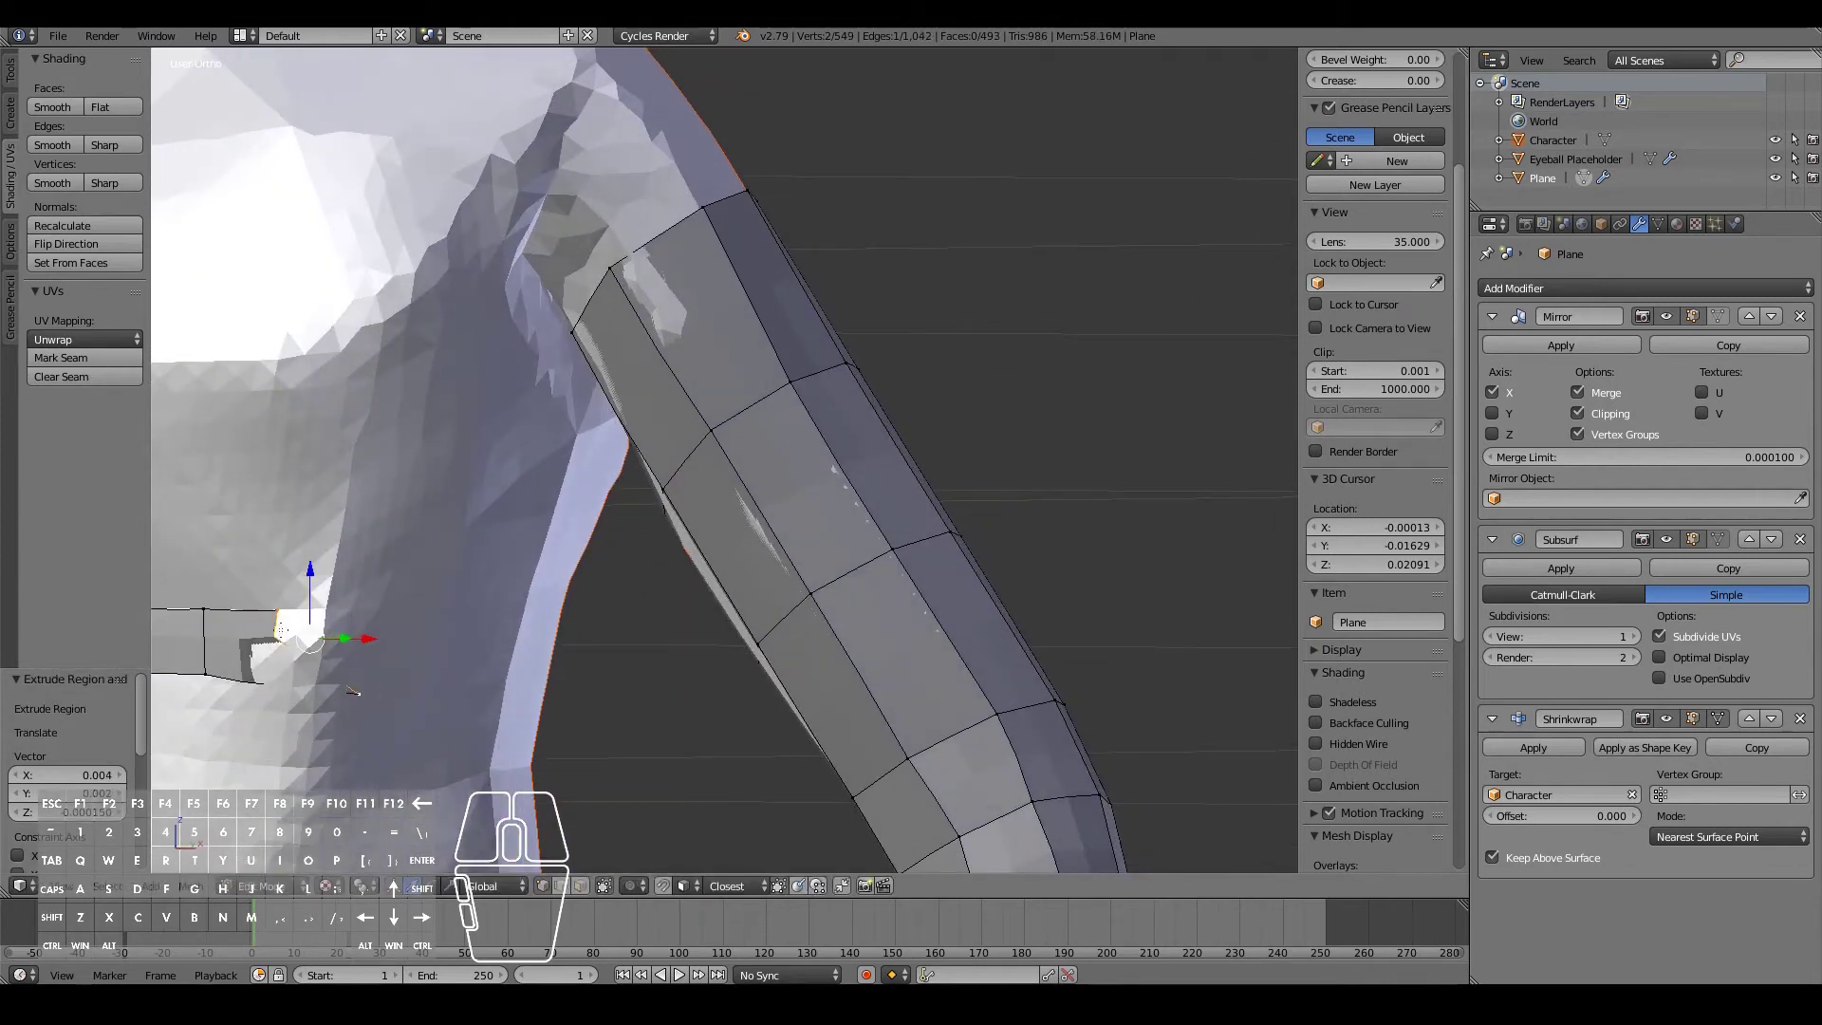
- Reposition the chest band's two end vertices onto the side of the torso so its last face is level
right_click(343, 630)
key(g)
click(288, 601)
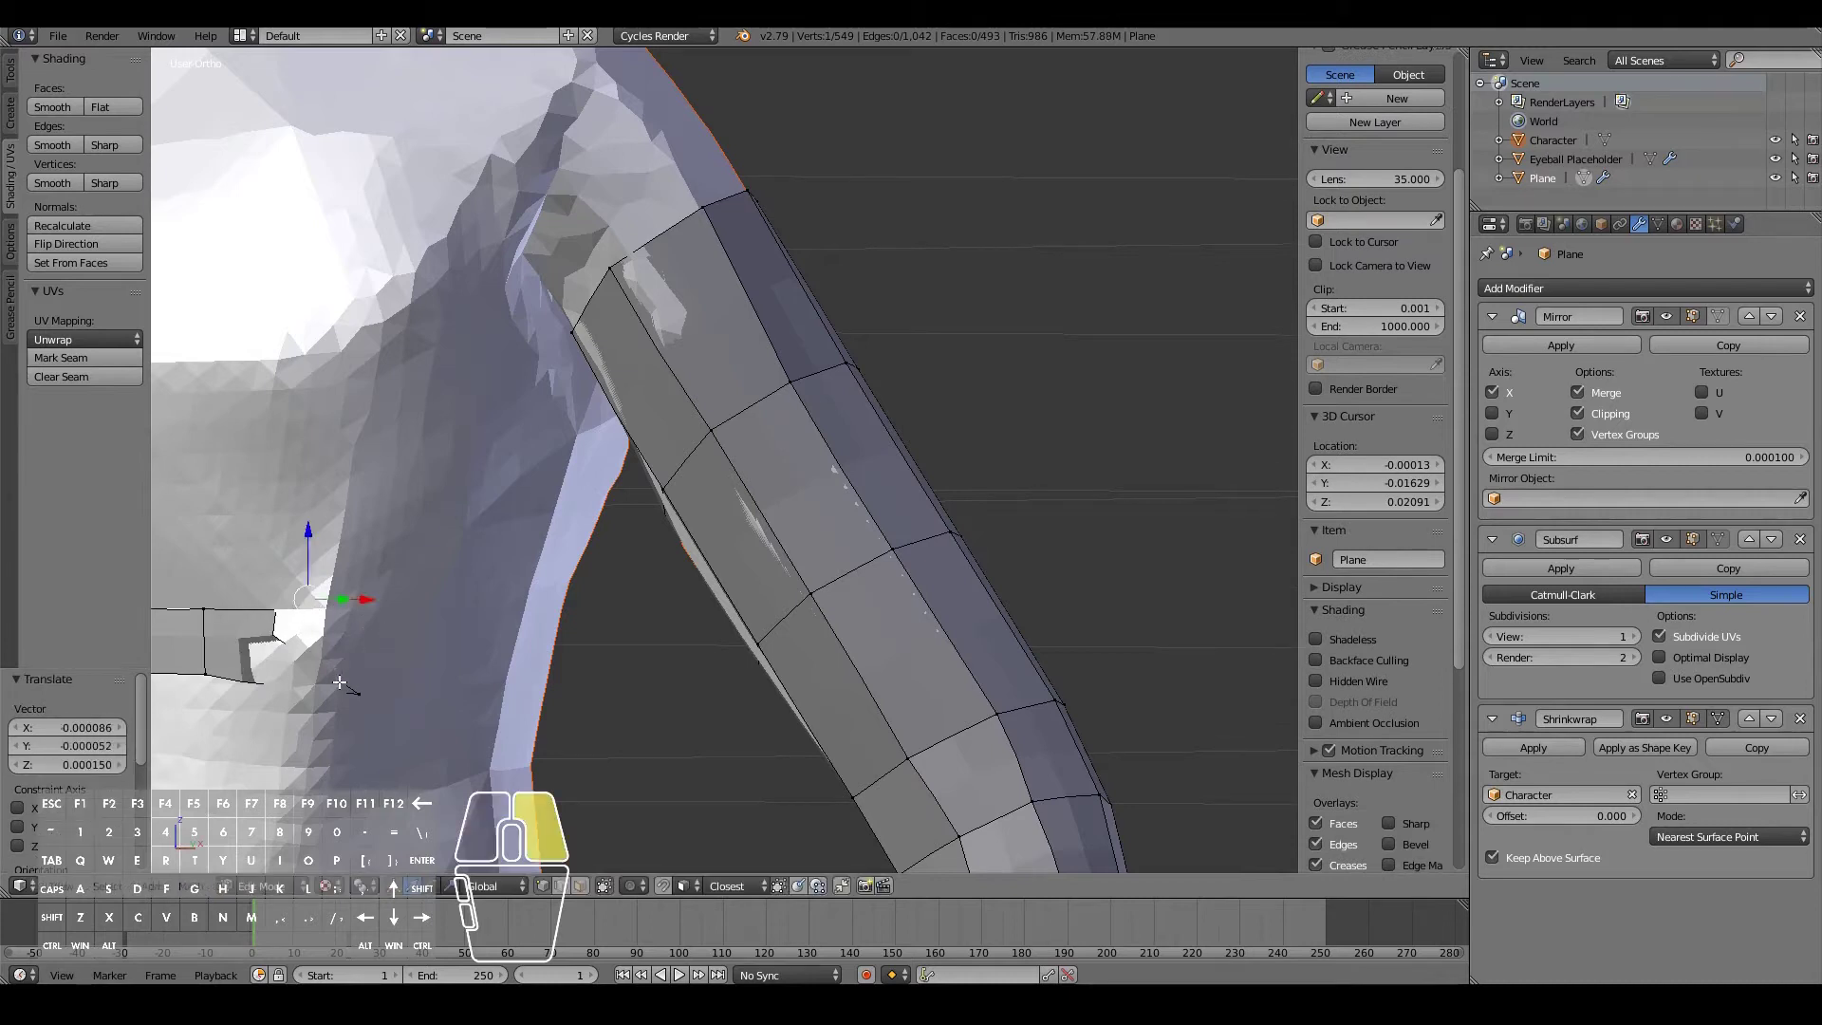
click(337, 684)
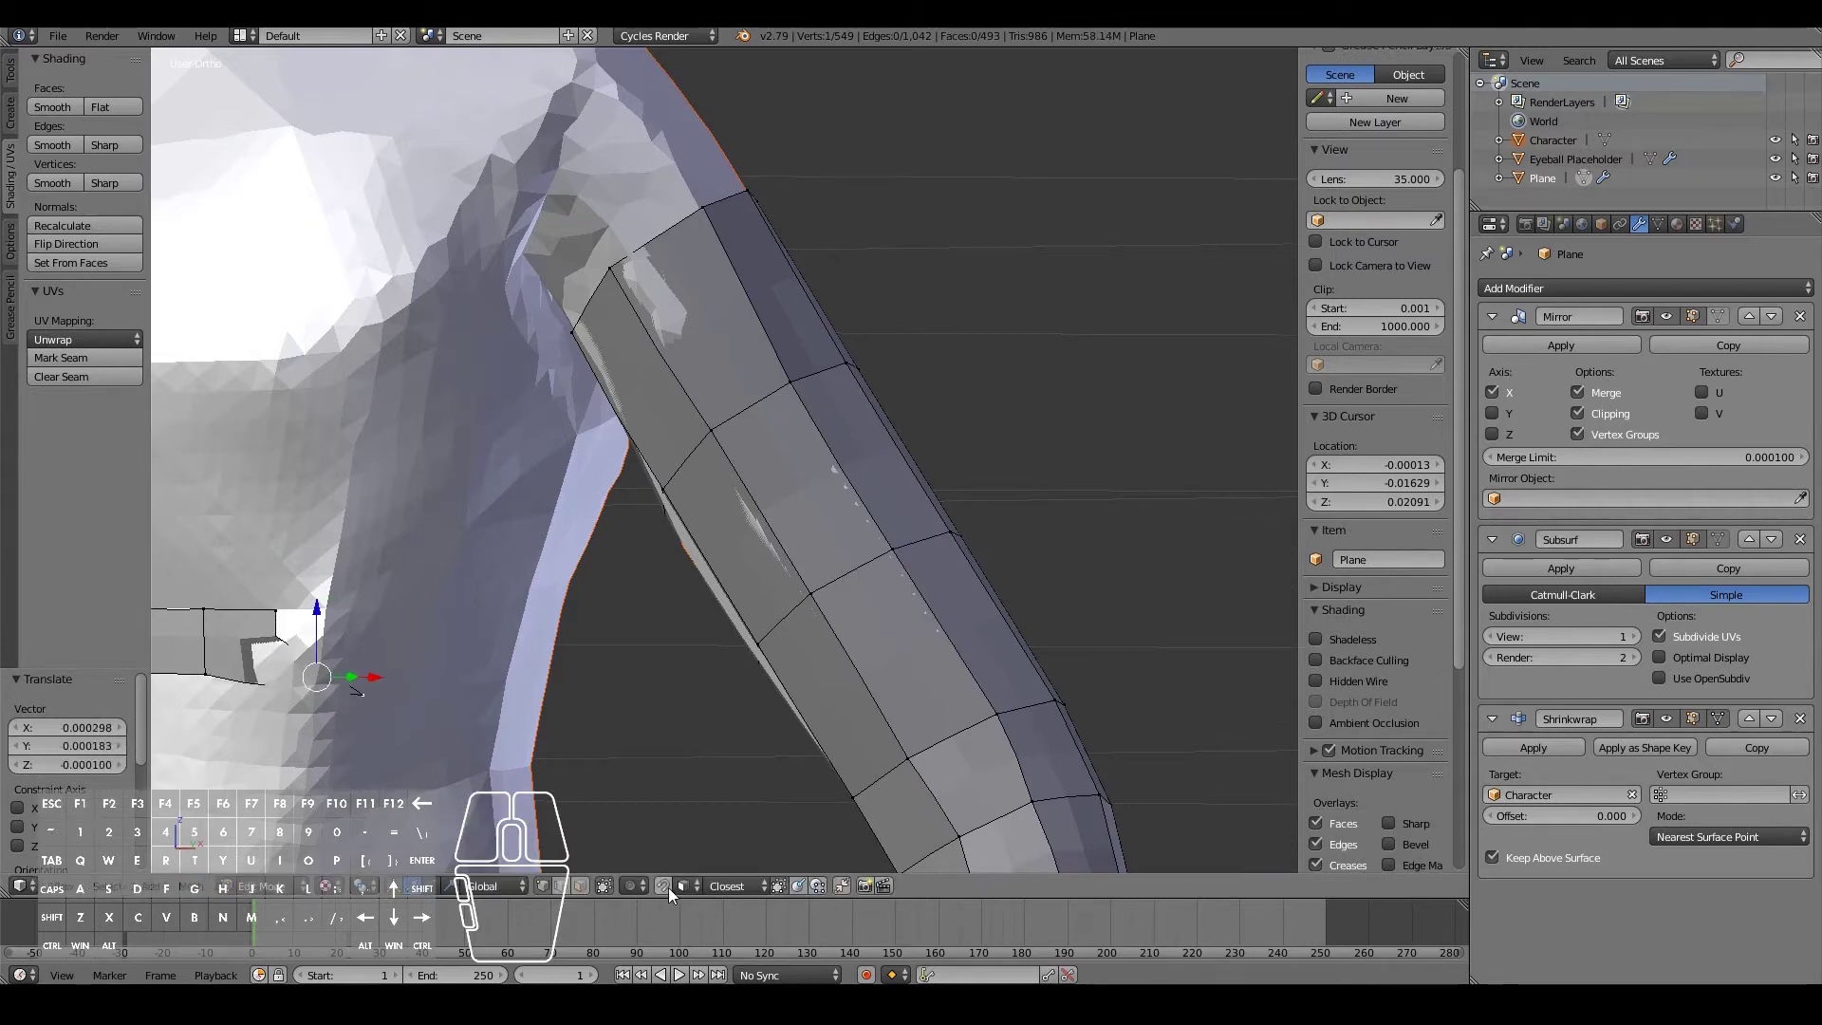
key(g)
click(315, 710)
right_click(318, 615)
key(g)
click(353, 615)
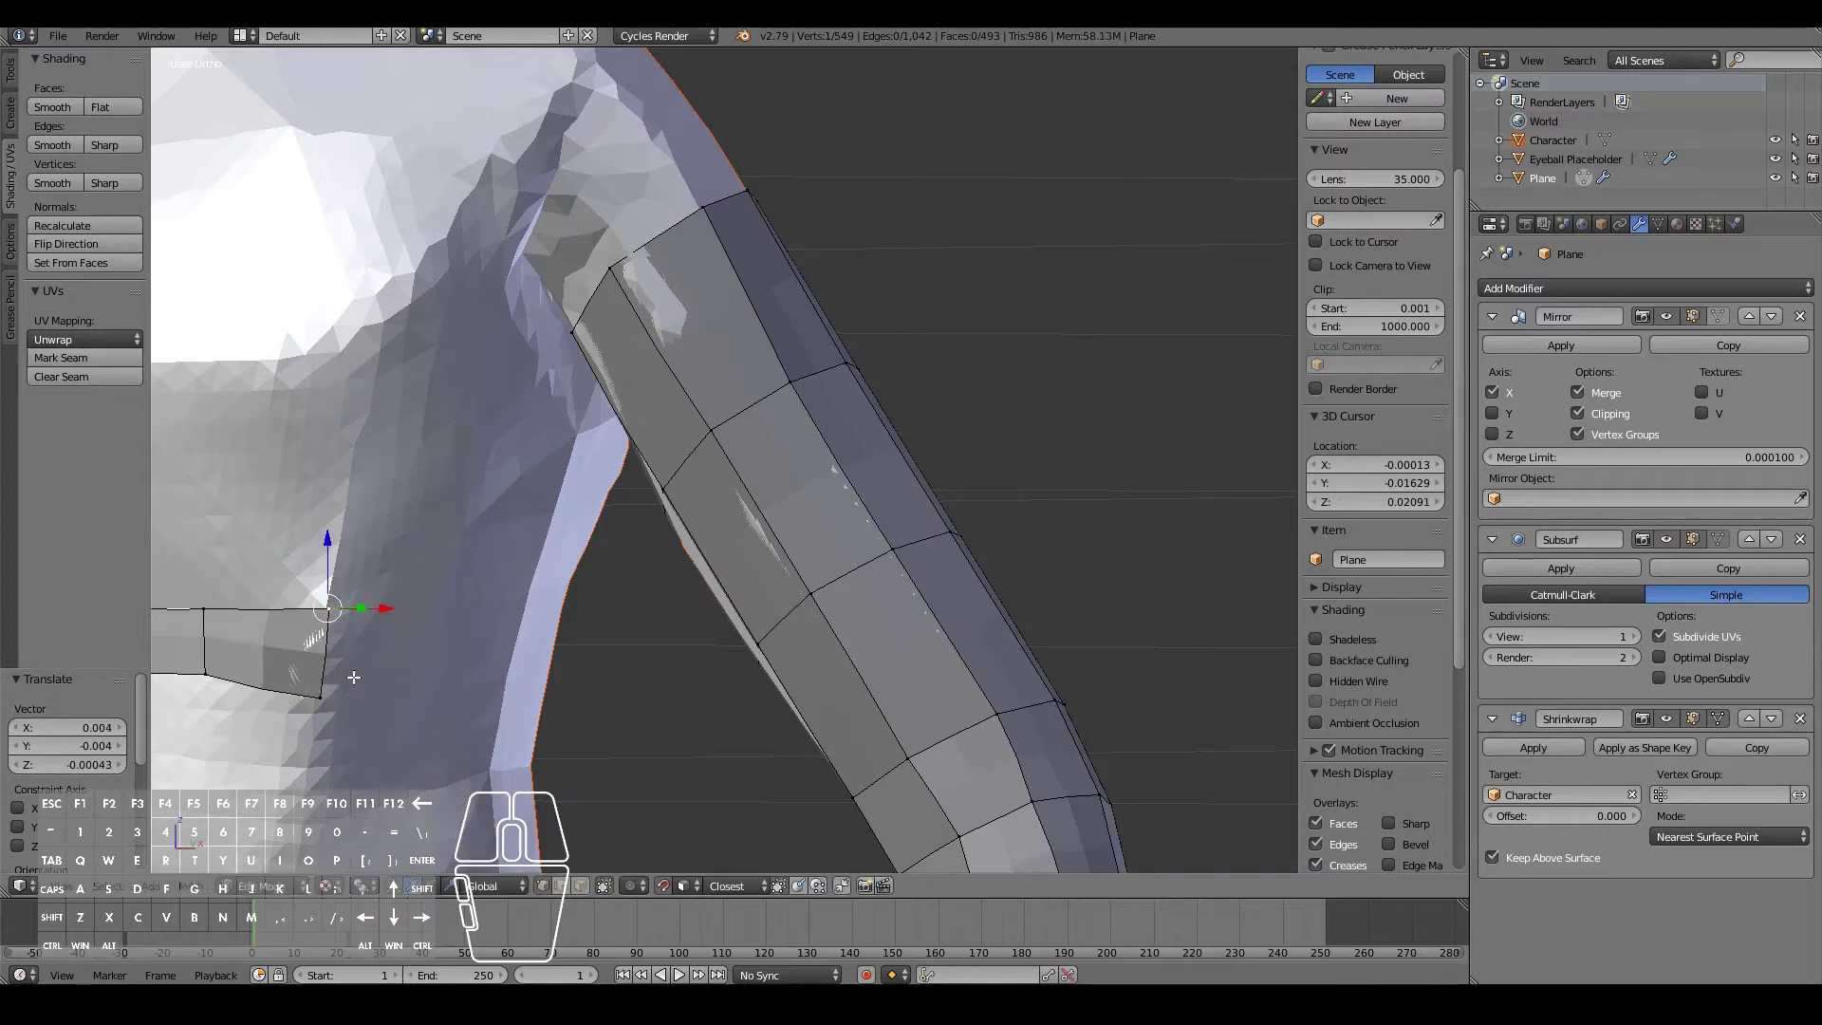
right_click(331, 688)
key(g)
click(344, 659)
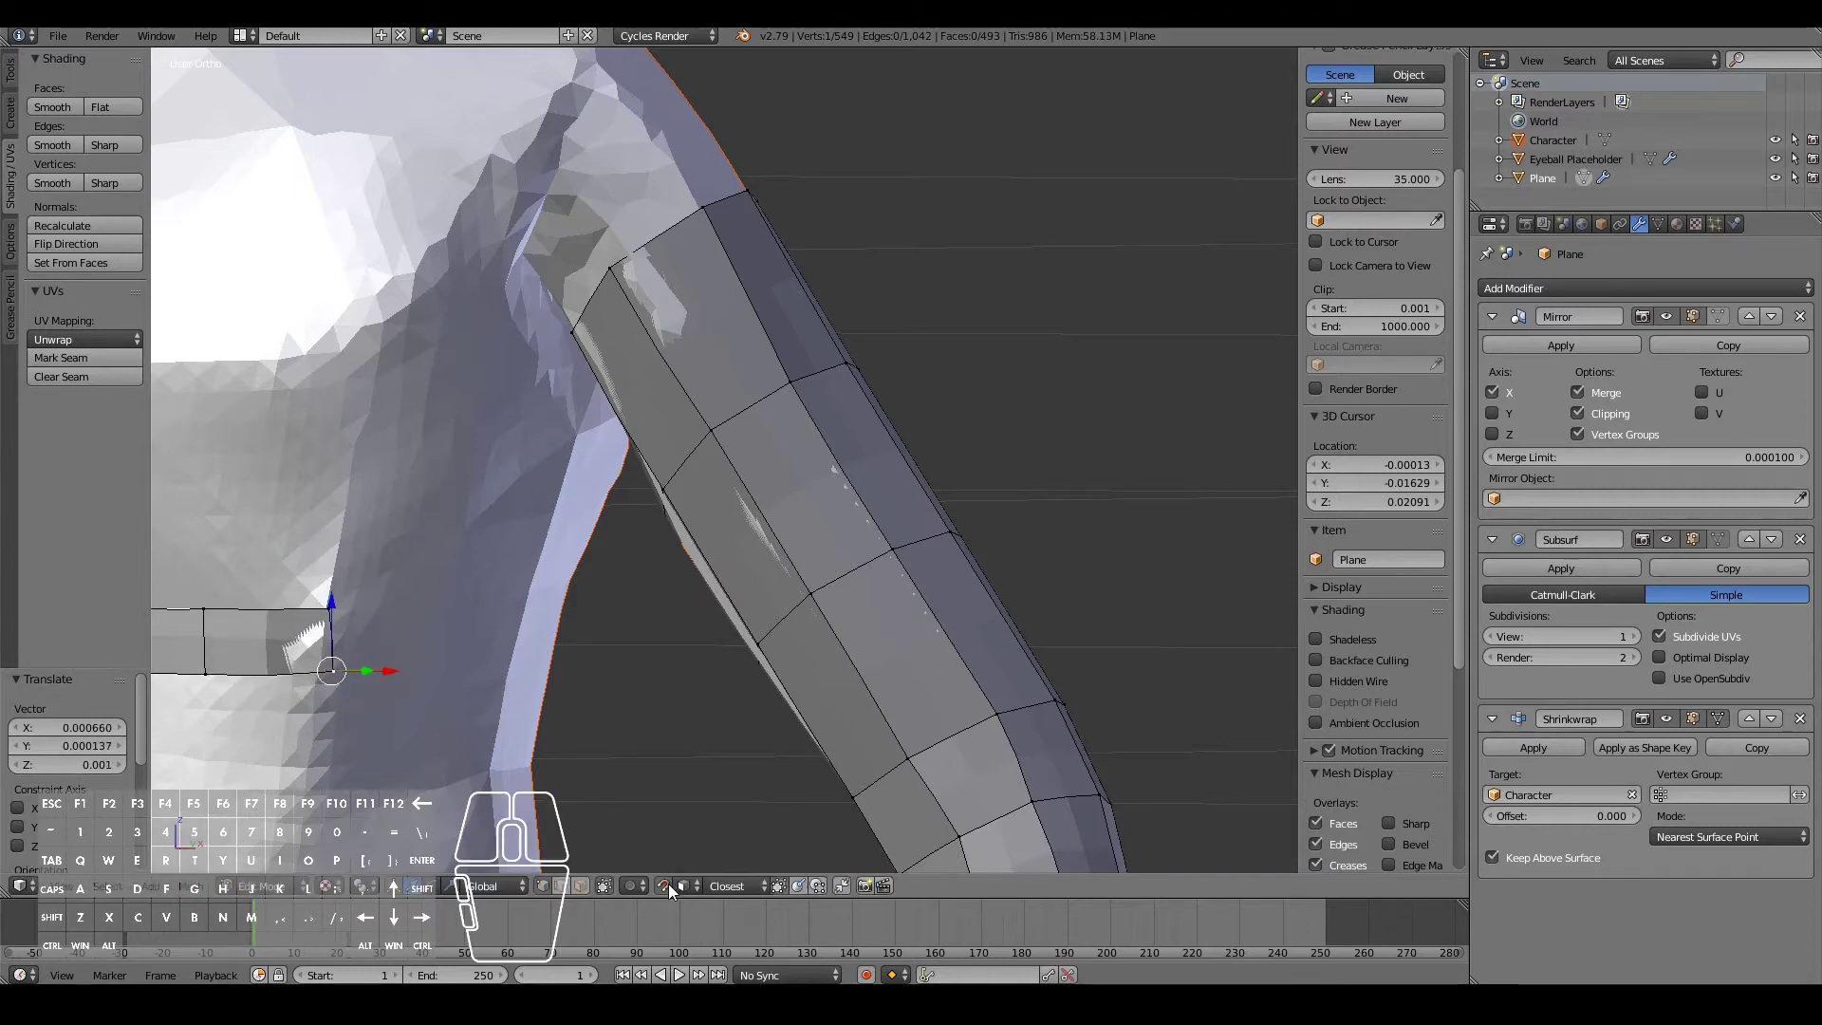
- Move the vertical edge just before the chest band's outer end outward to even out its face widths
middle_drag(336, 584, 569, 657)
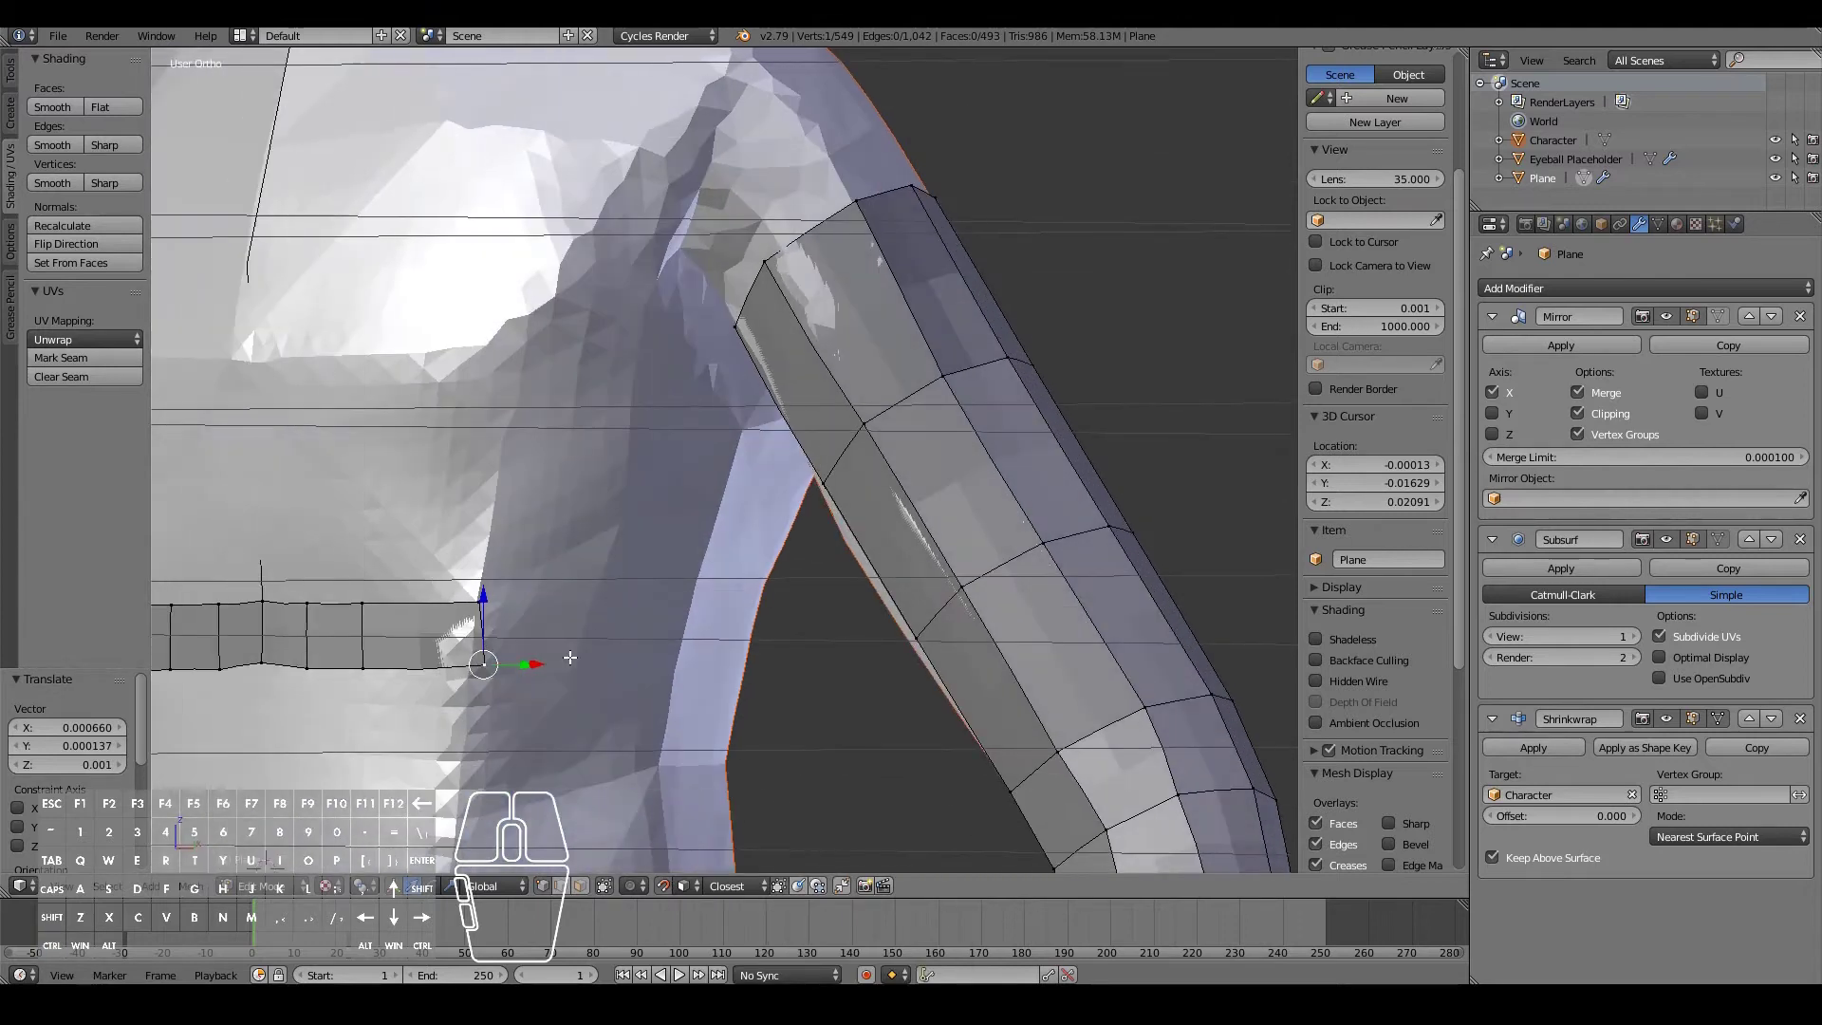
shift+right_click(389, 597)
key(g)
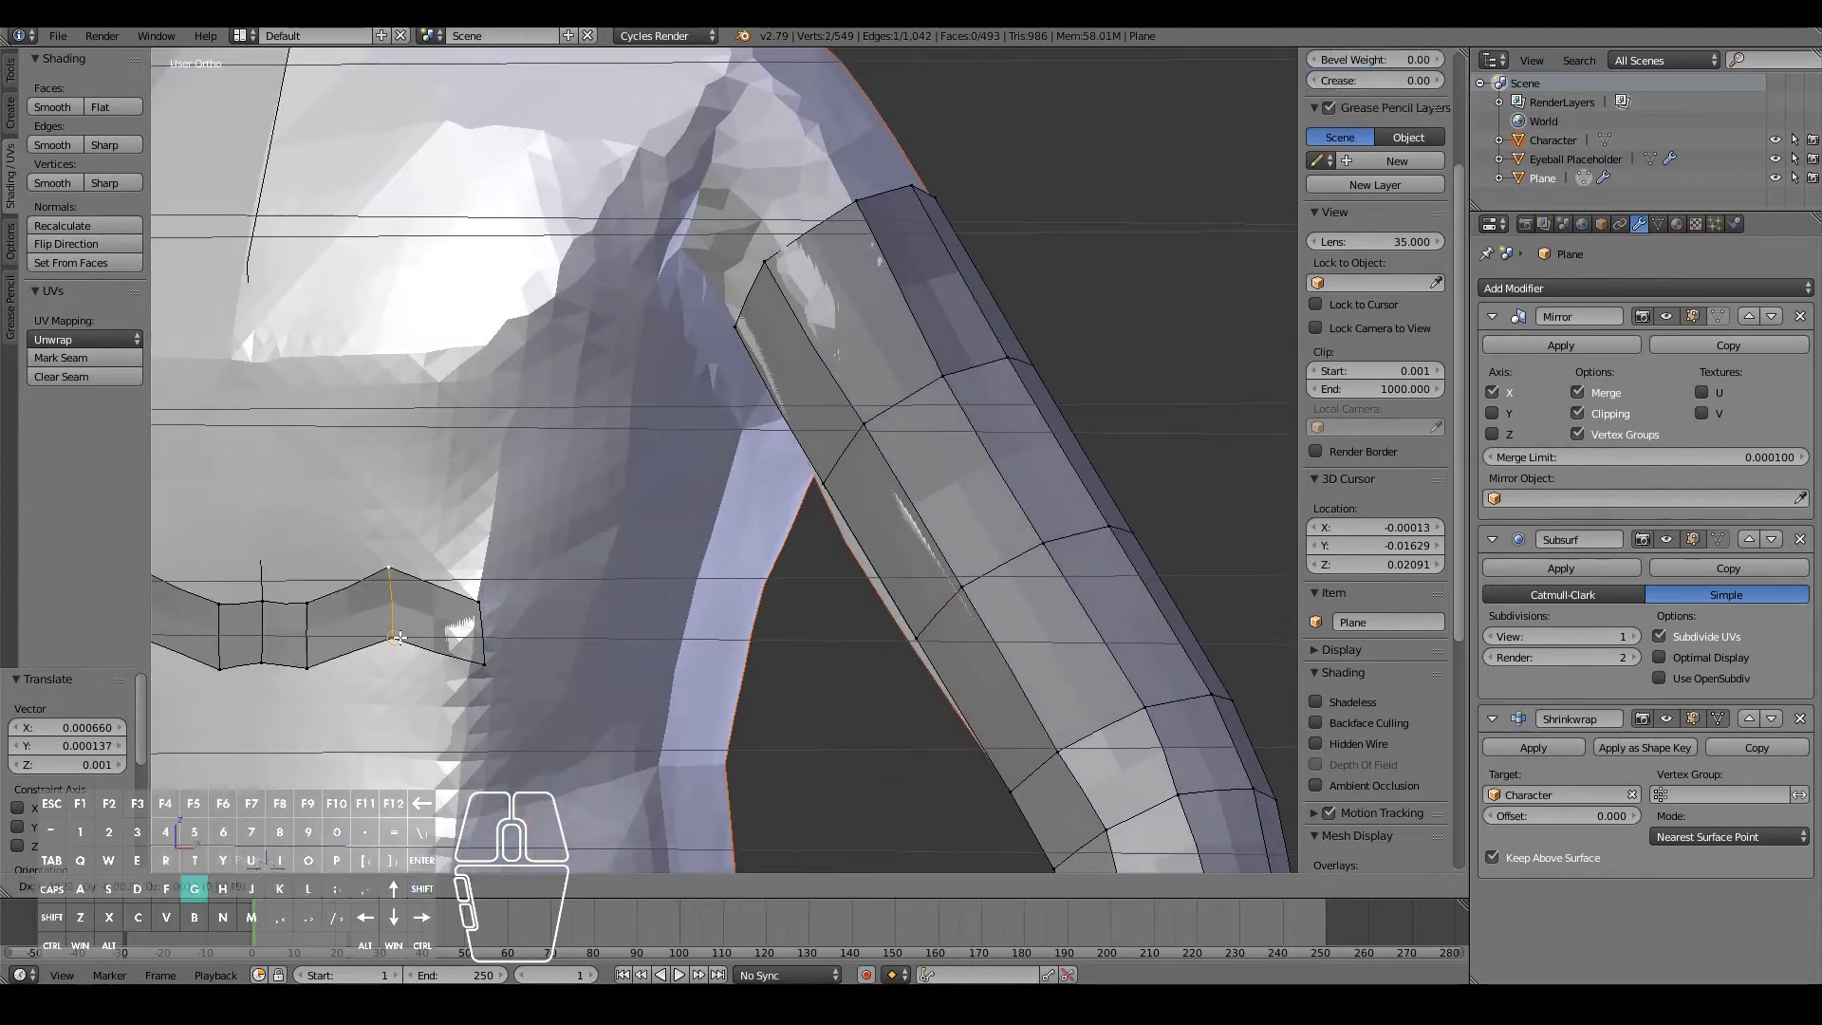
click(398, 666)
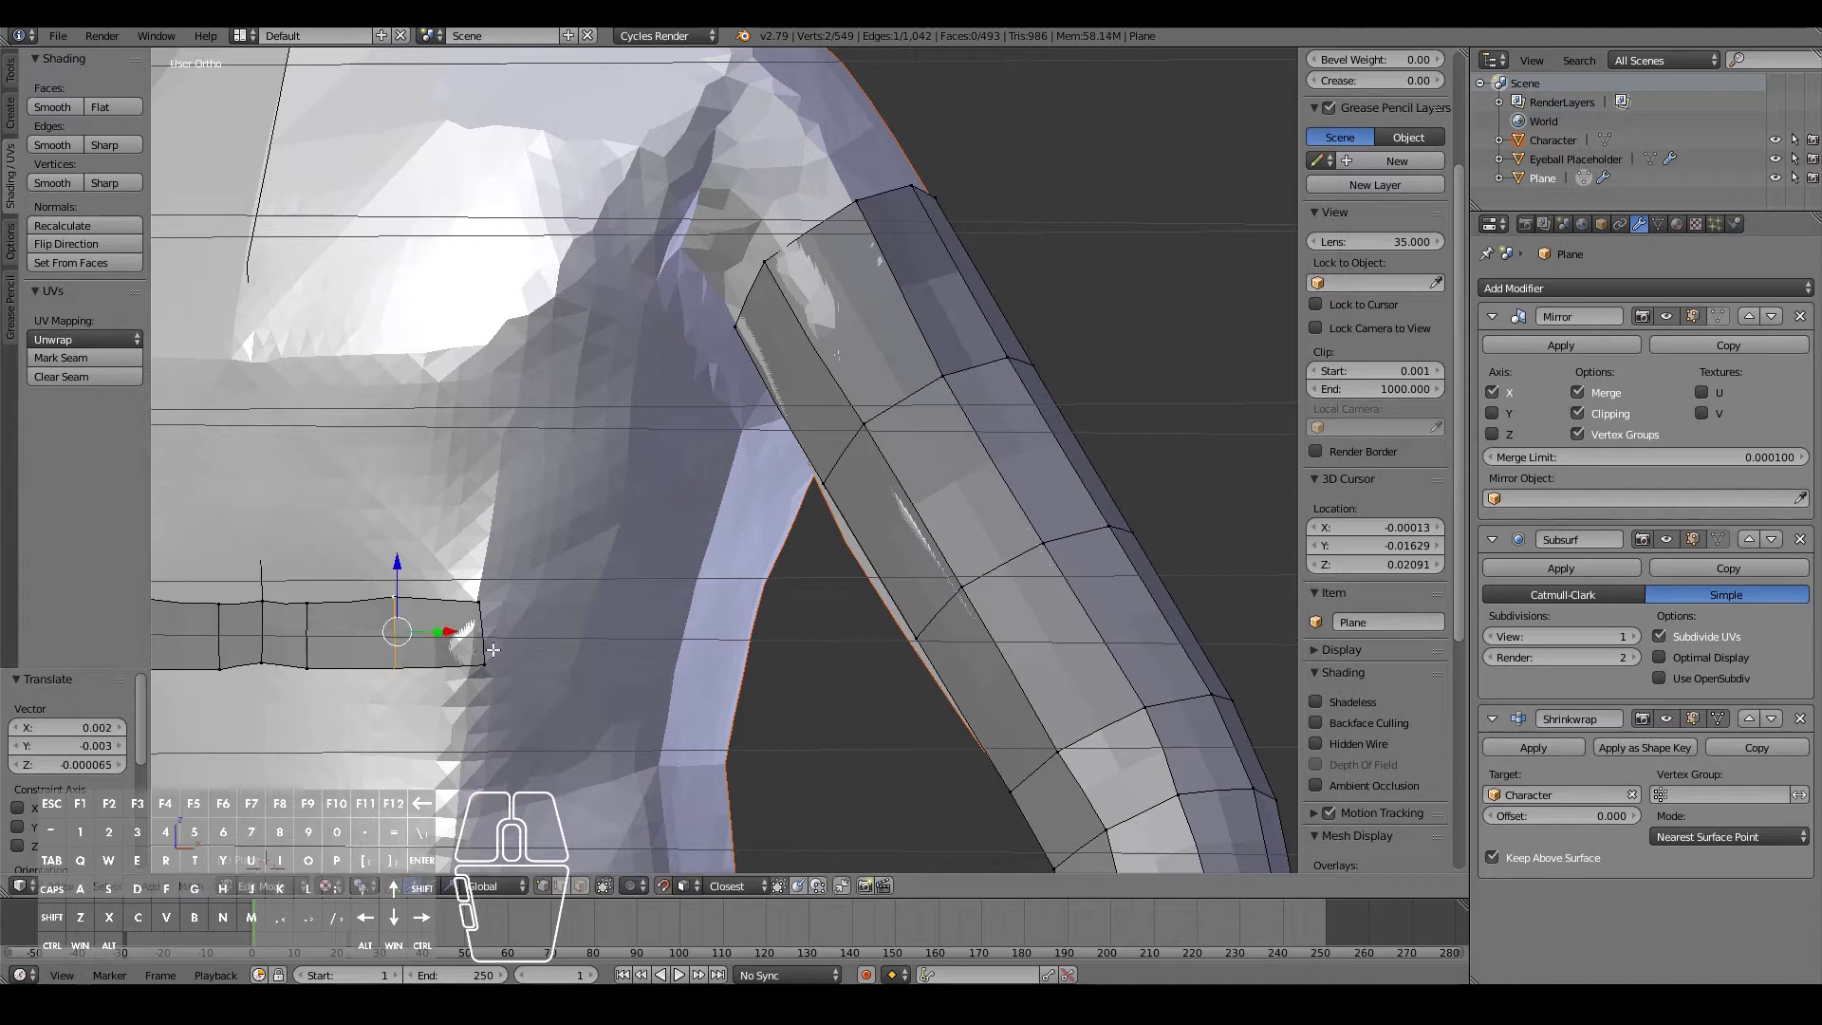
- Extrude the chest band's end edge three times around the side of the torso under the arm, rotating the first new edge upright
middle_drag(493, 650, 322, 642)
key(e)
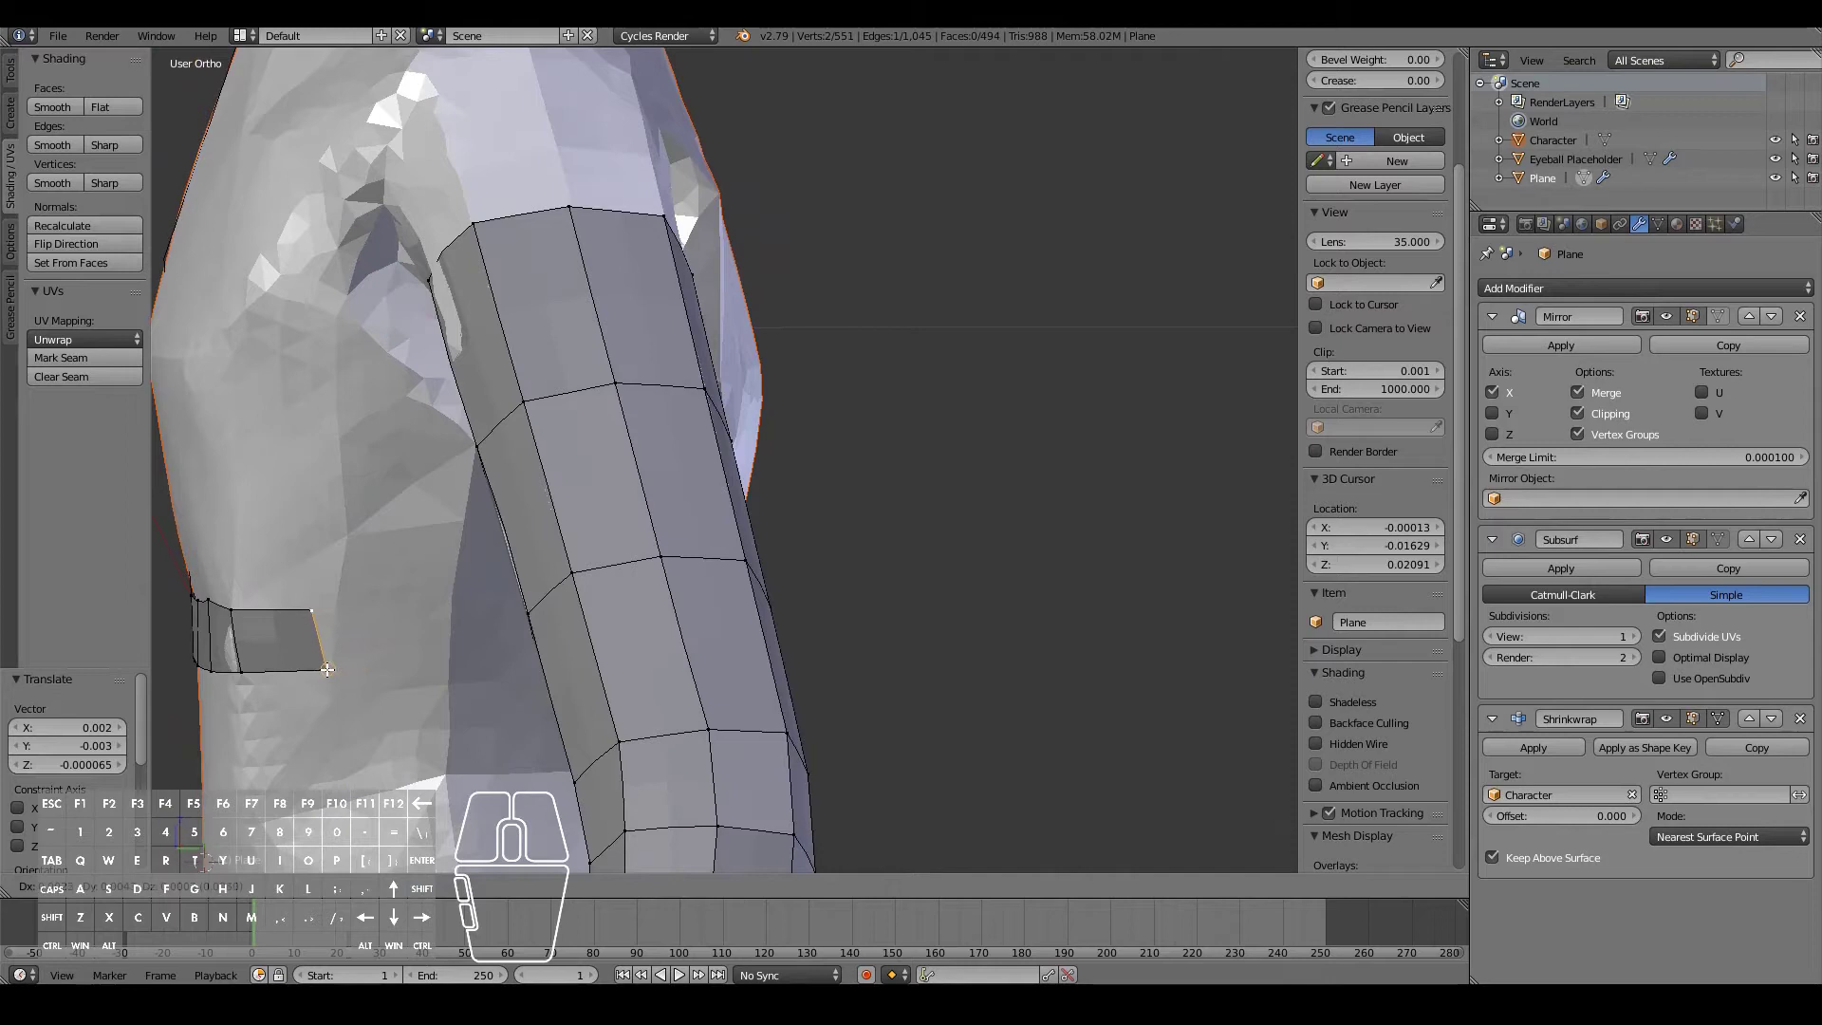
click(329, 670)
key(r)
click(325, 697)
key(e)
click(418, 655)
key(e)
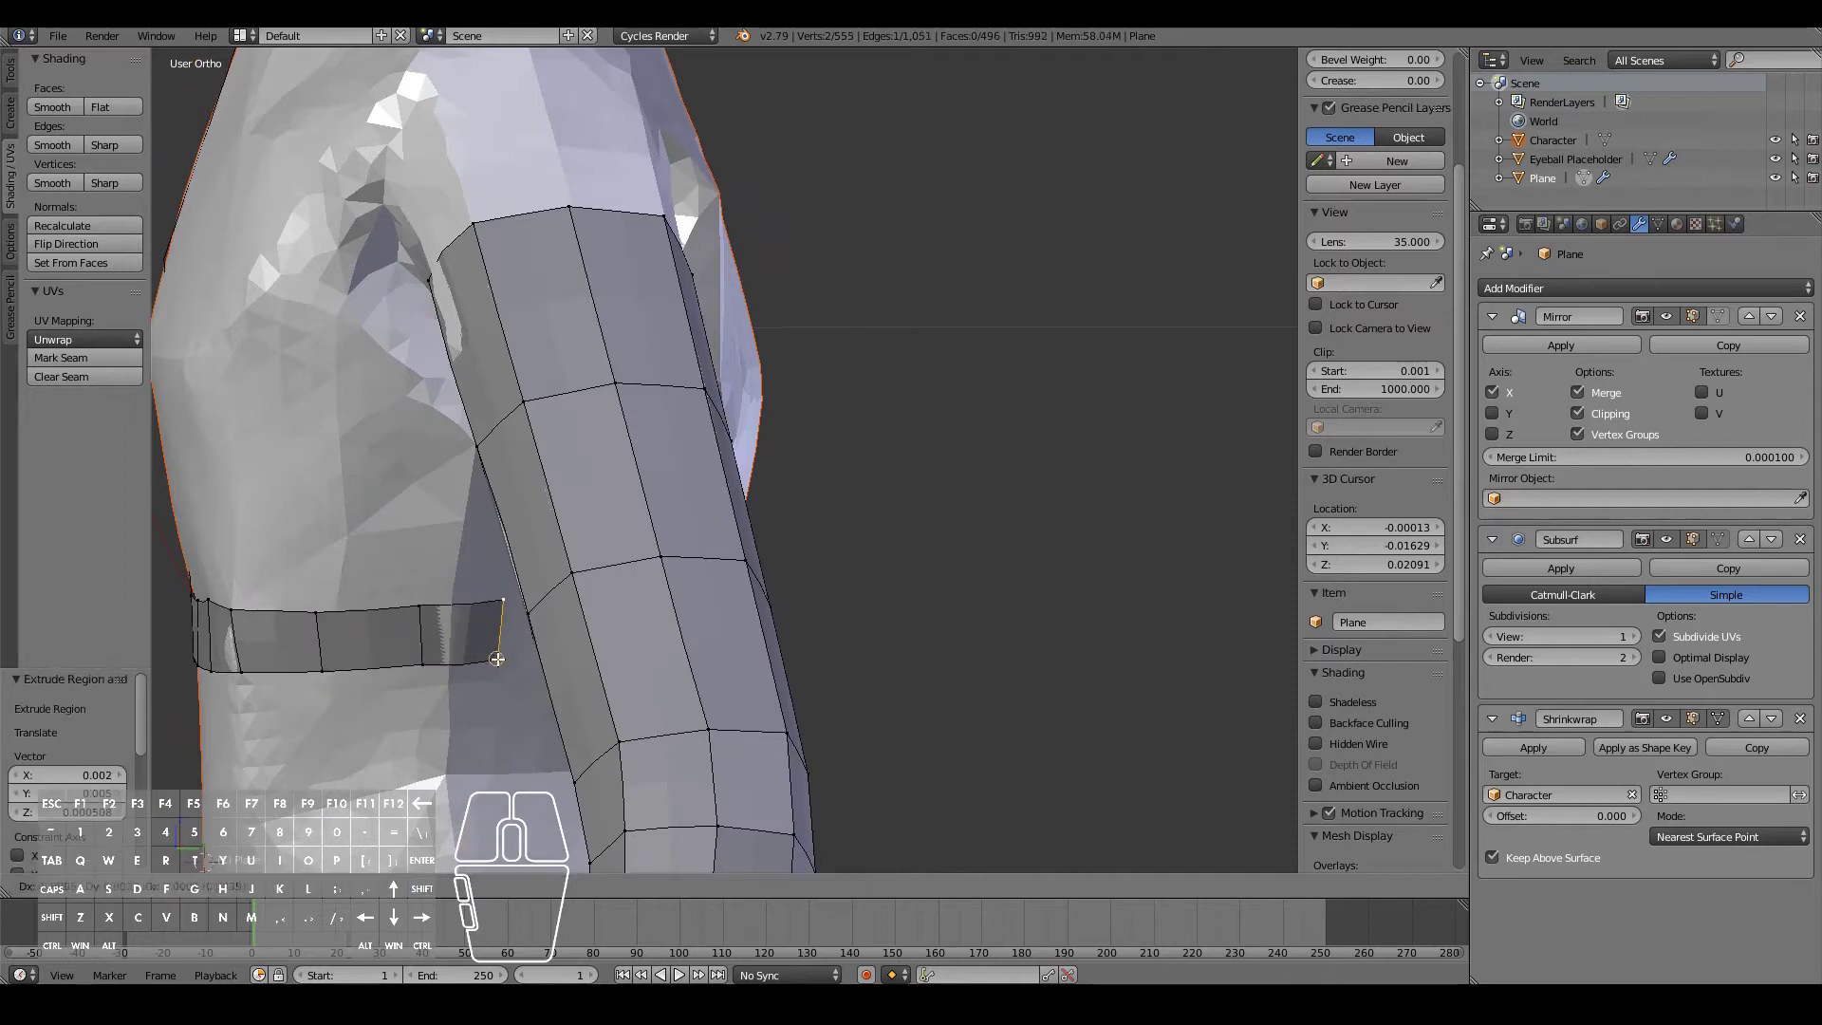
click(497, 653)
- Extrude the band's end edge three more times across the back to the midline
middle_drag(496, 653, 285, 645)
key(e)
click(790, 651)
key(e)
click(818, 651)
key(e)
click(887, 651)
- Extrude the band's entire lower edge loop downward by one row around the waist
scroll(484, 674, down, 4)
middle_drag(887, 651, 920, 589)
key(KP_1)
alt+right_click(749, 541)
key(e)
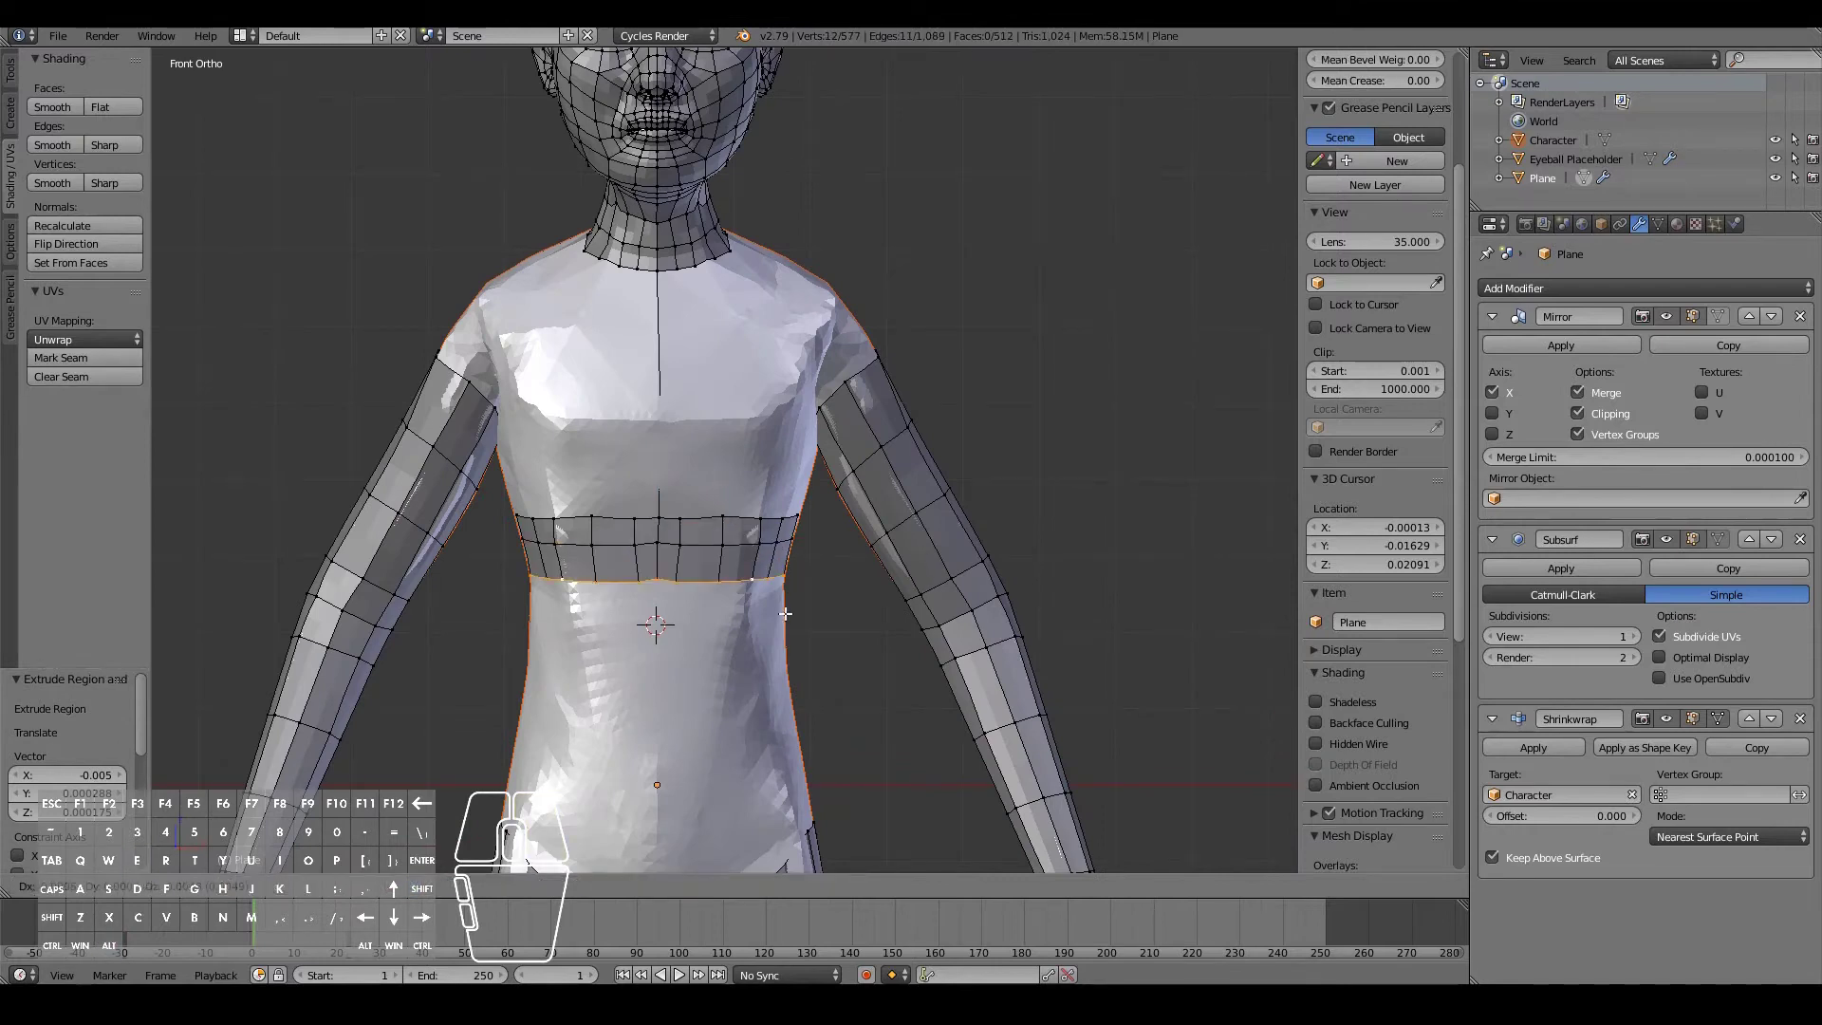
click(790, 614)
- Move the new waist loop down 0.003 along Z
middle_drag(790, 614, 671, 636)
key(KP_1)
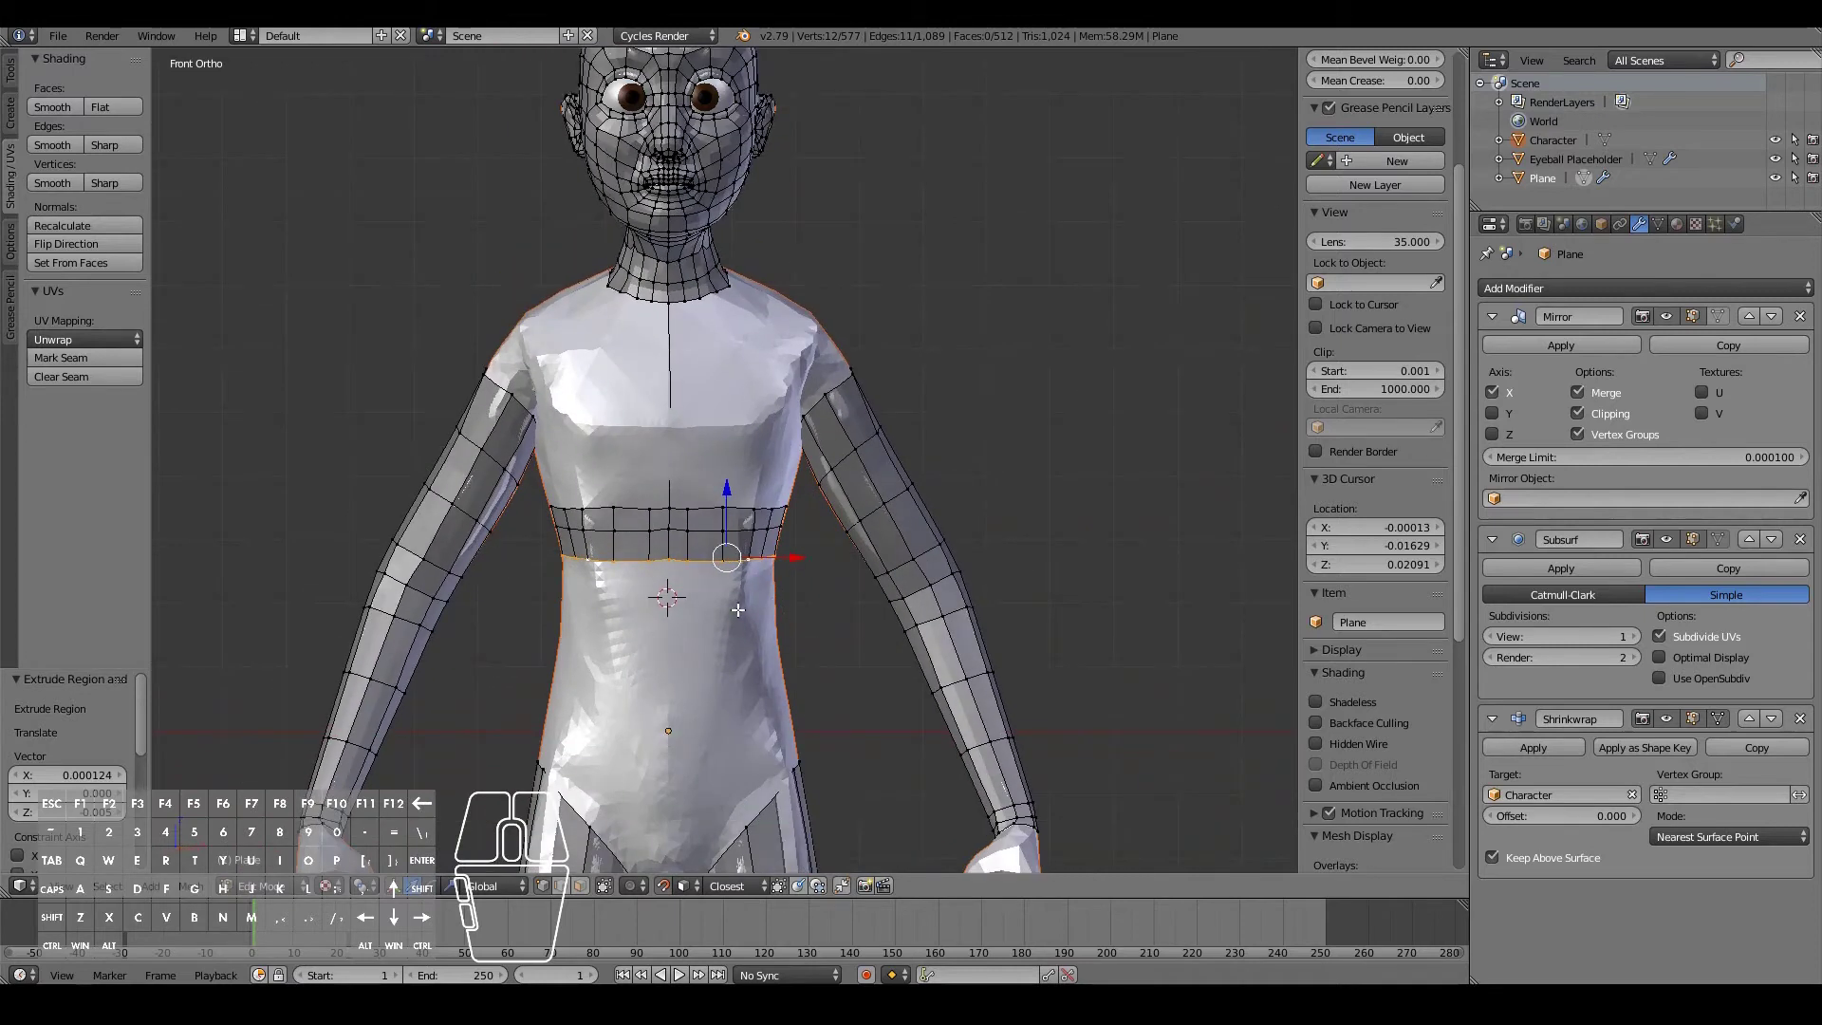
key(g)
key(z)
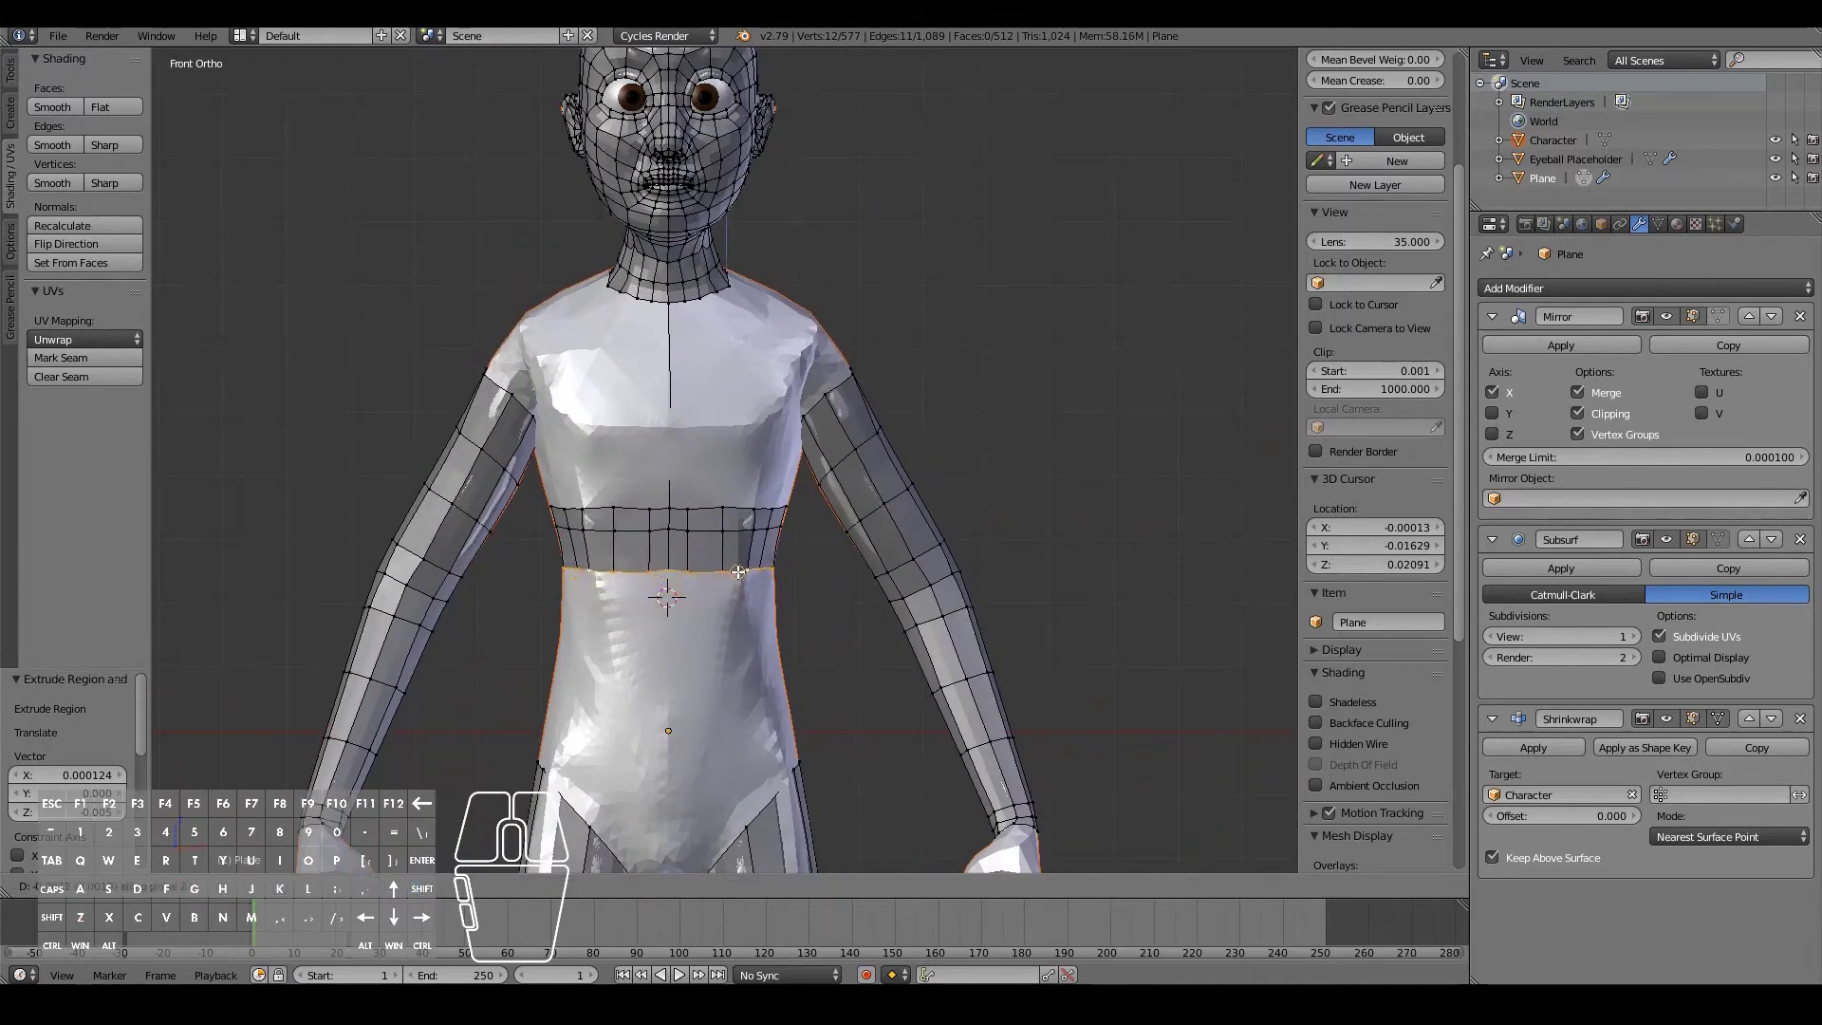
click(739, 579)
- Extrude the waist loop in place and move the new loop down 0.007 along Z
key(e)
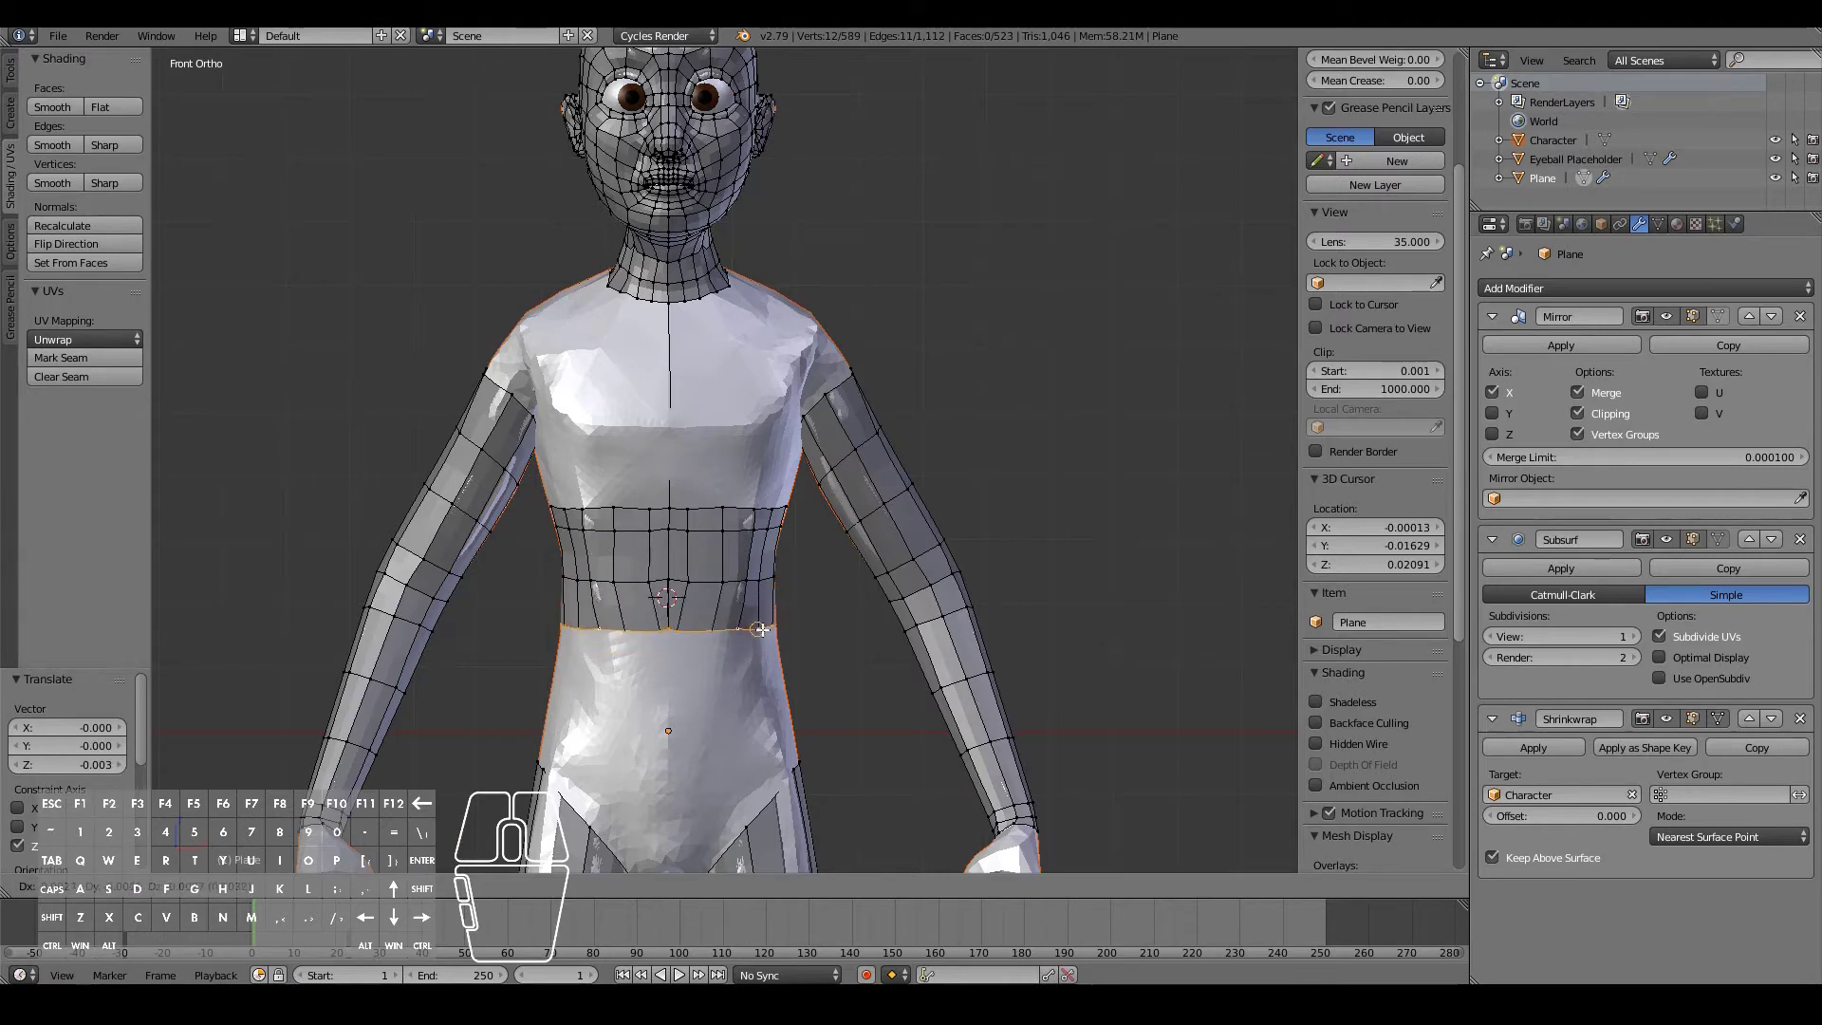
right_click(758, 631)
key(g)
key(z)
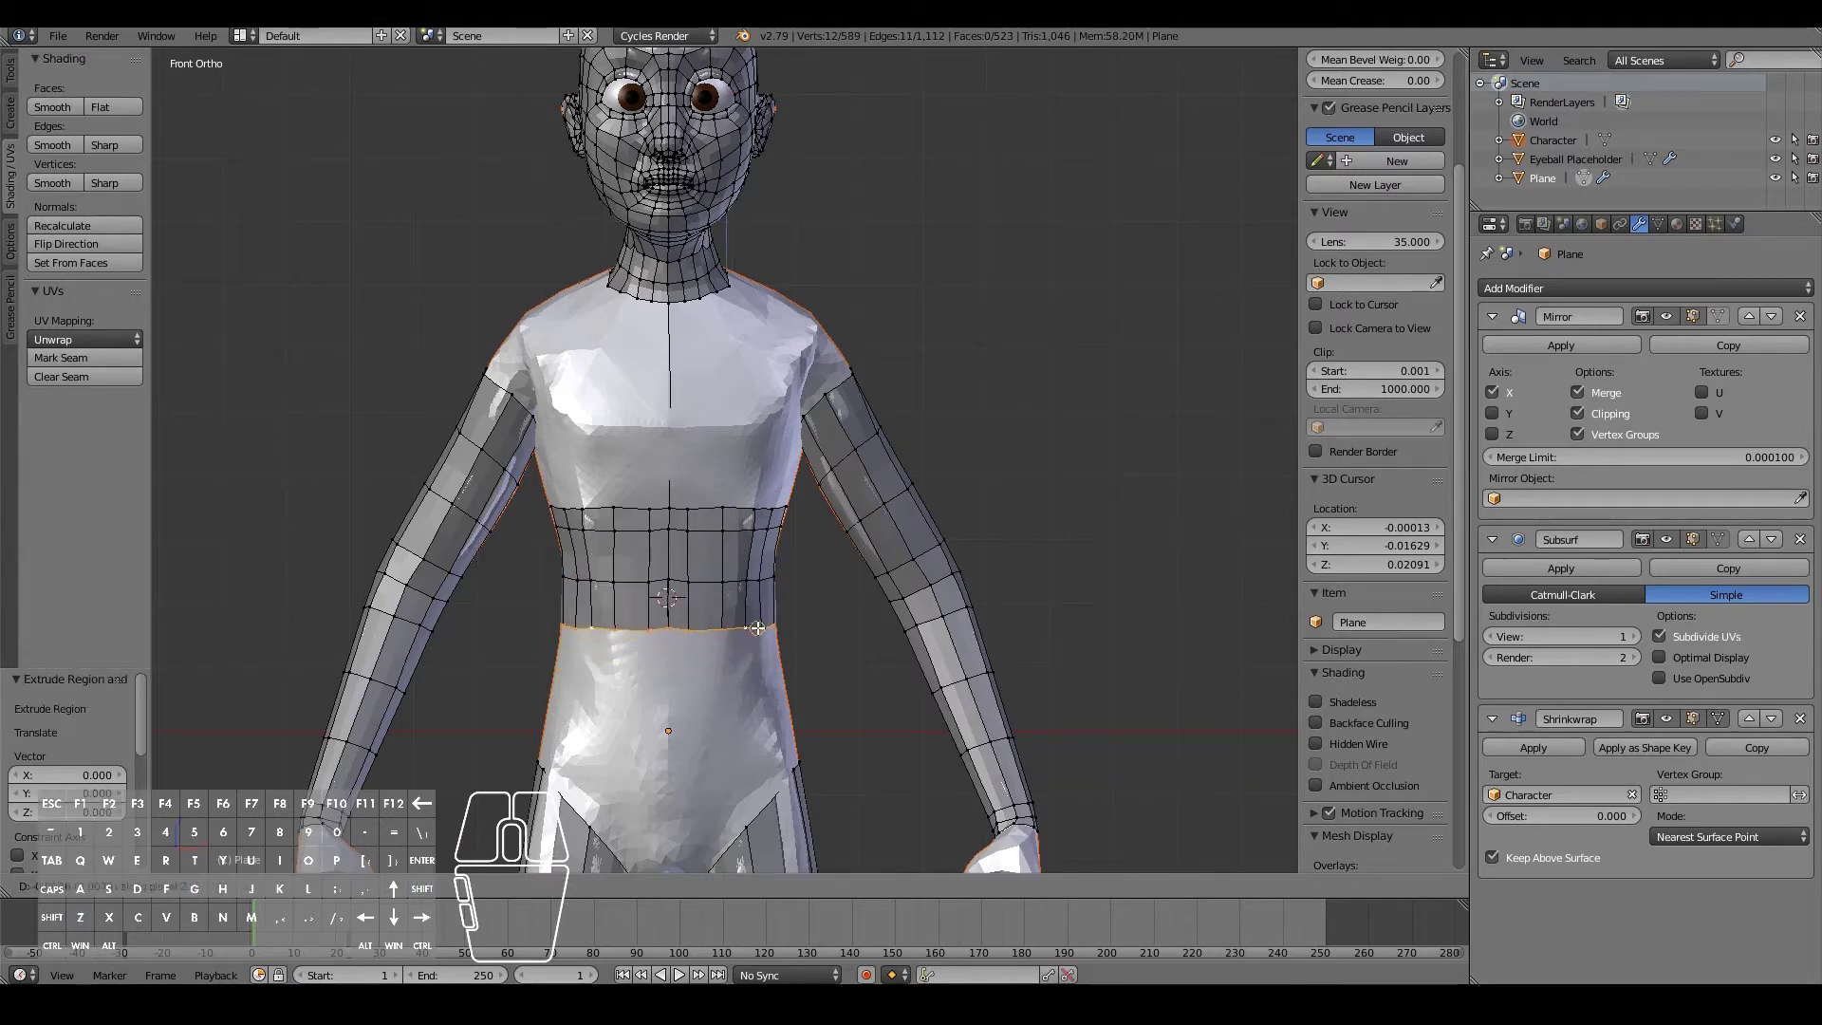
- Extrude the torso's lower edge loop two more rows down to the hips
key(e)
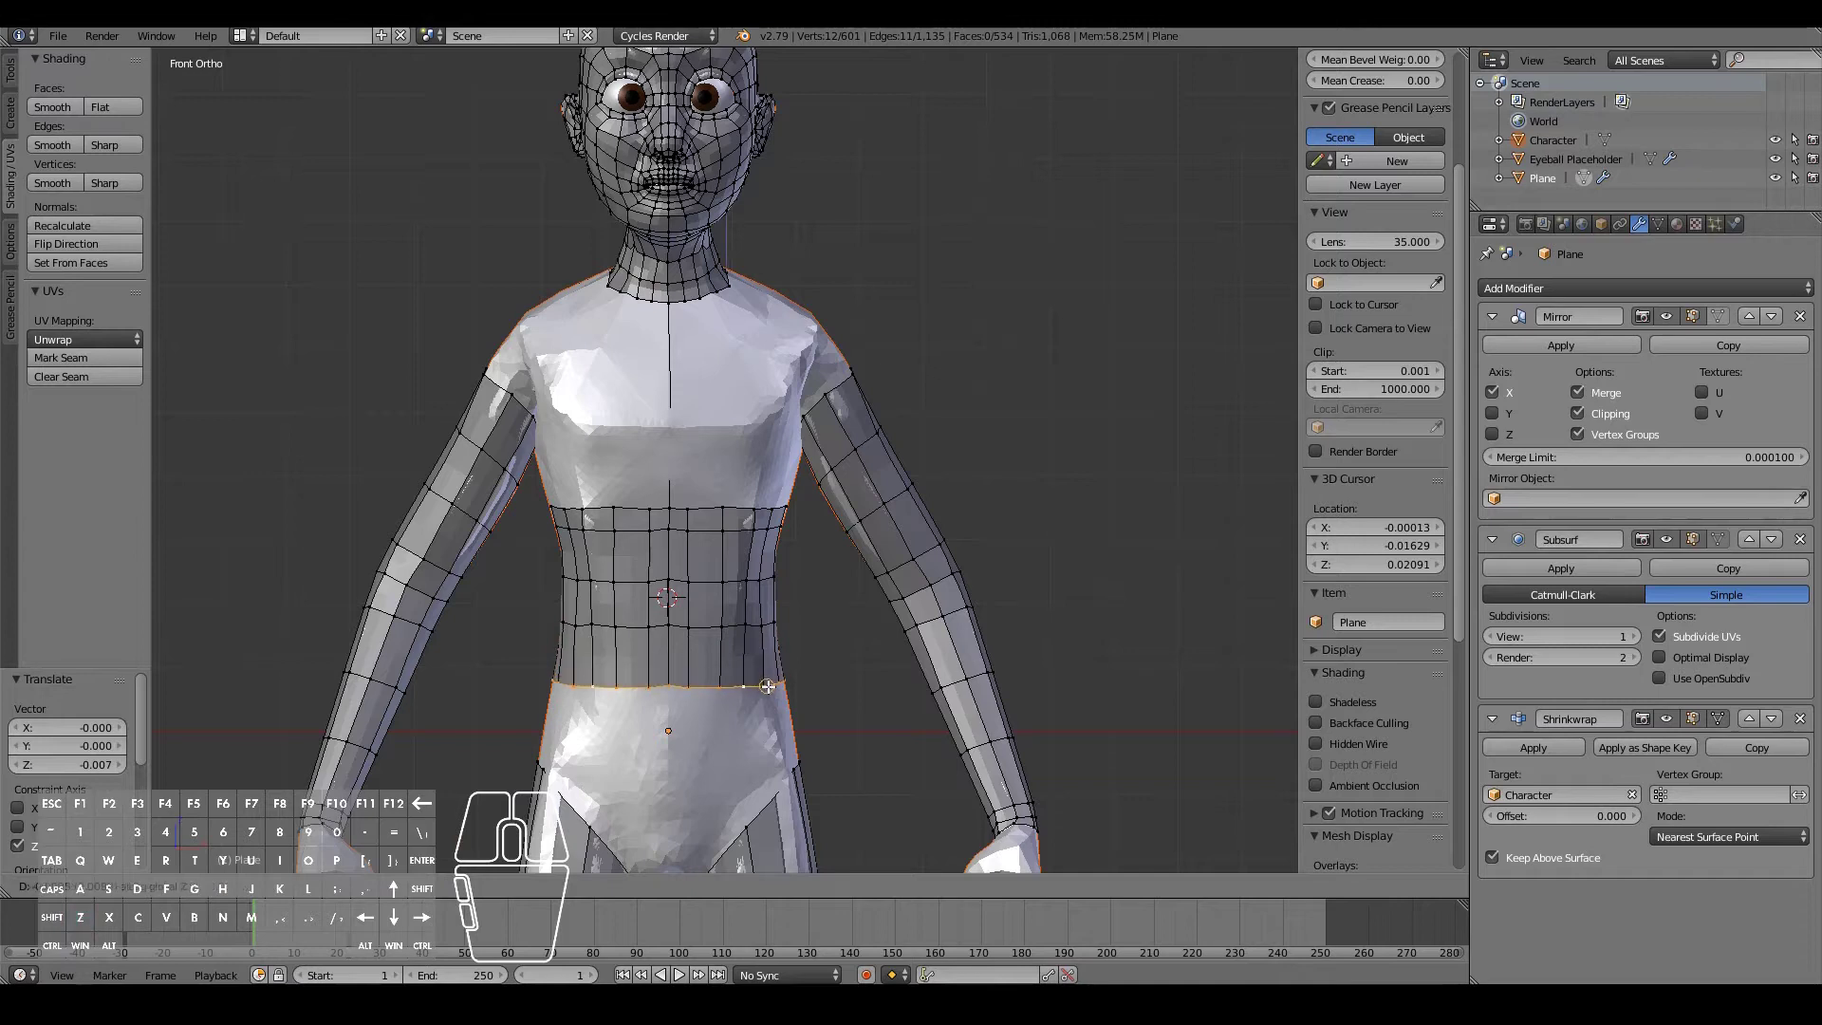
alt+right_click(715, 651)
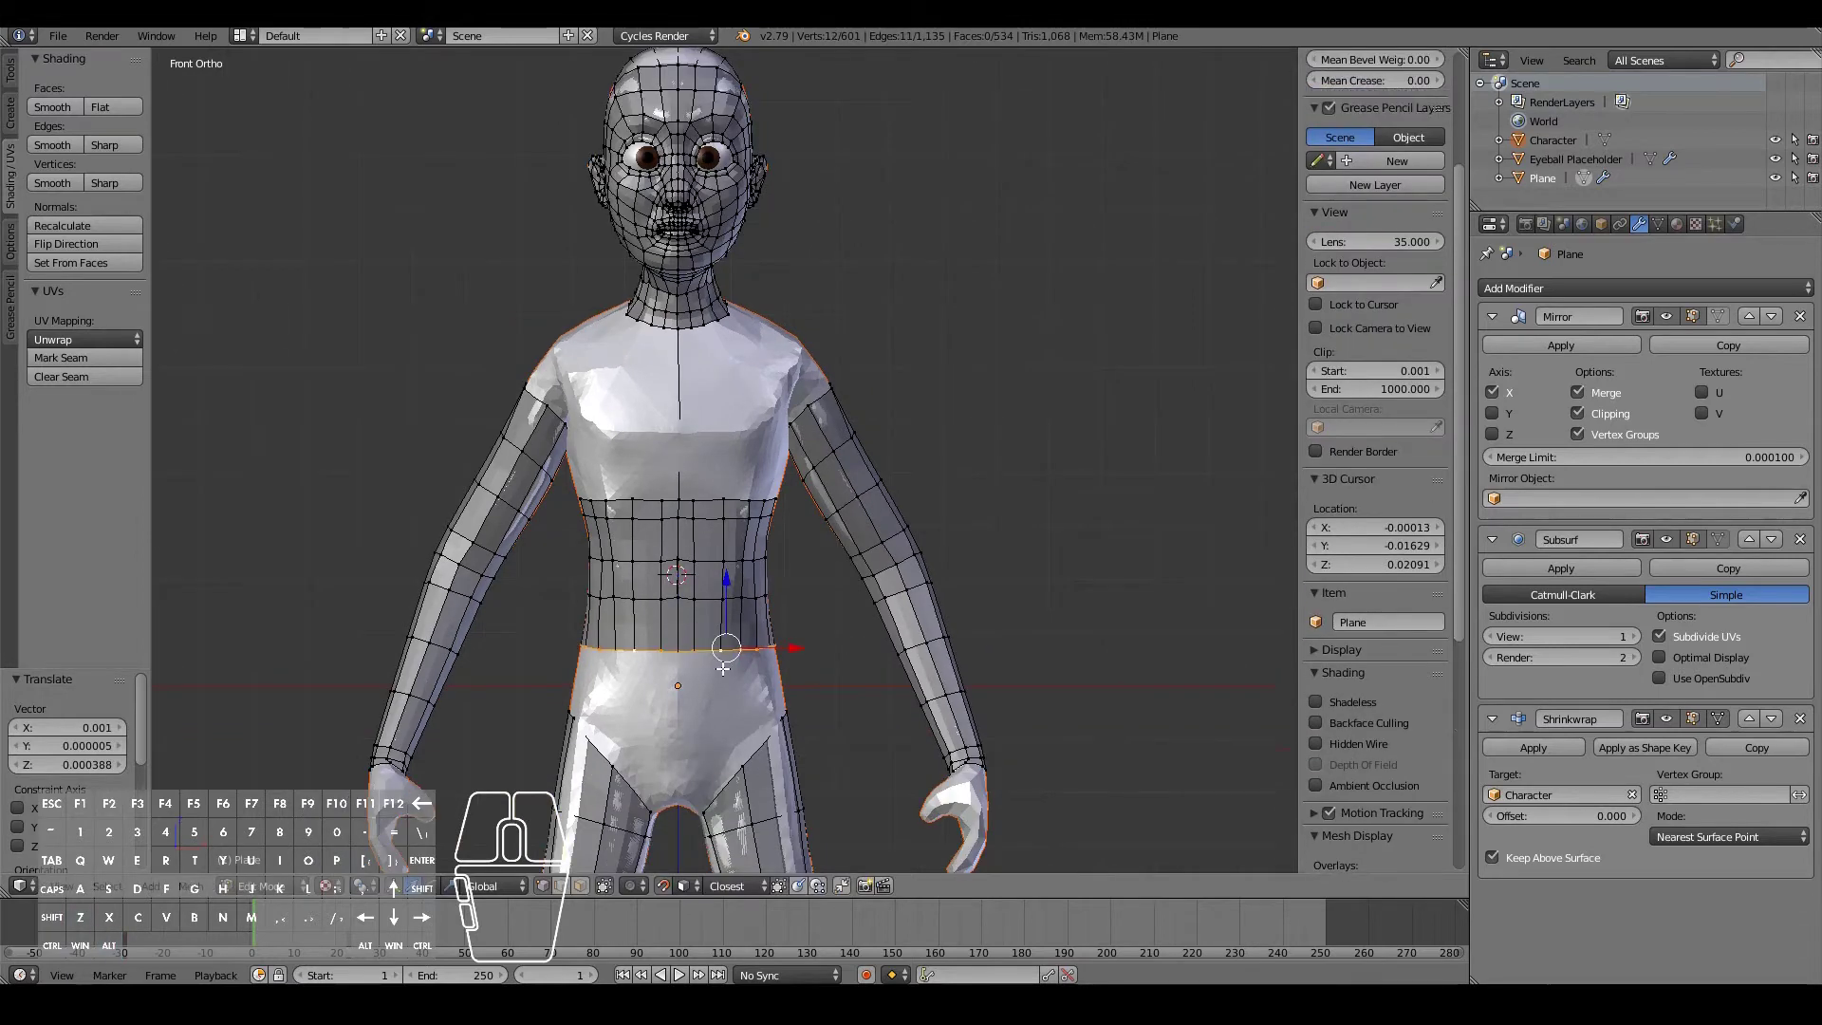
key(e)
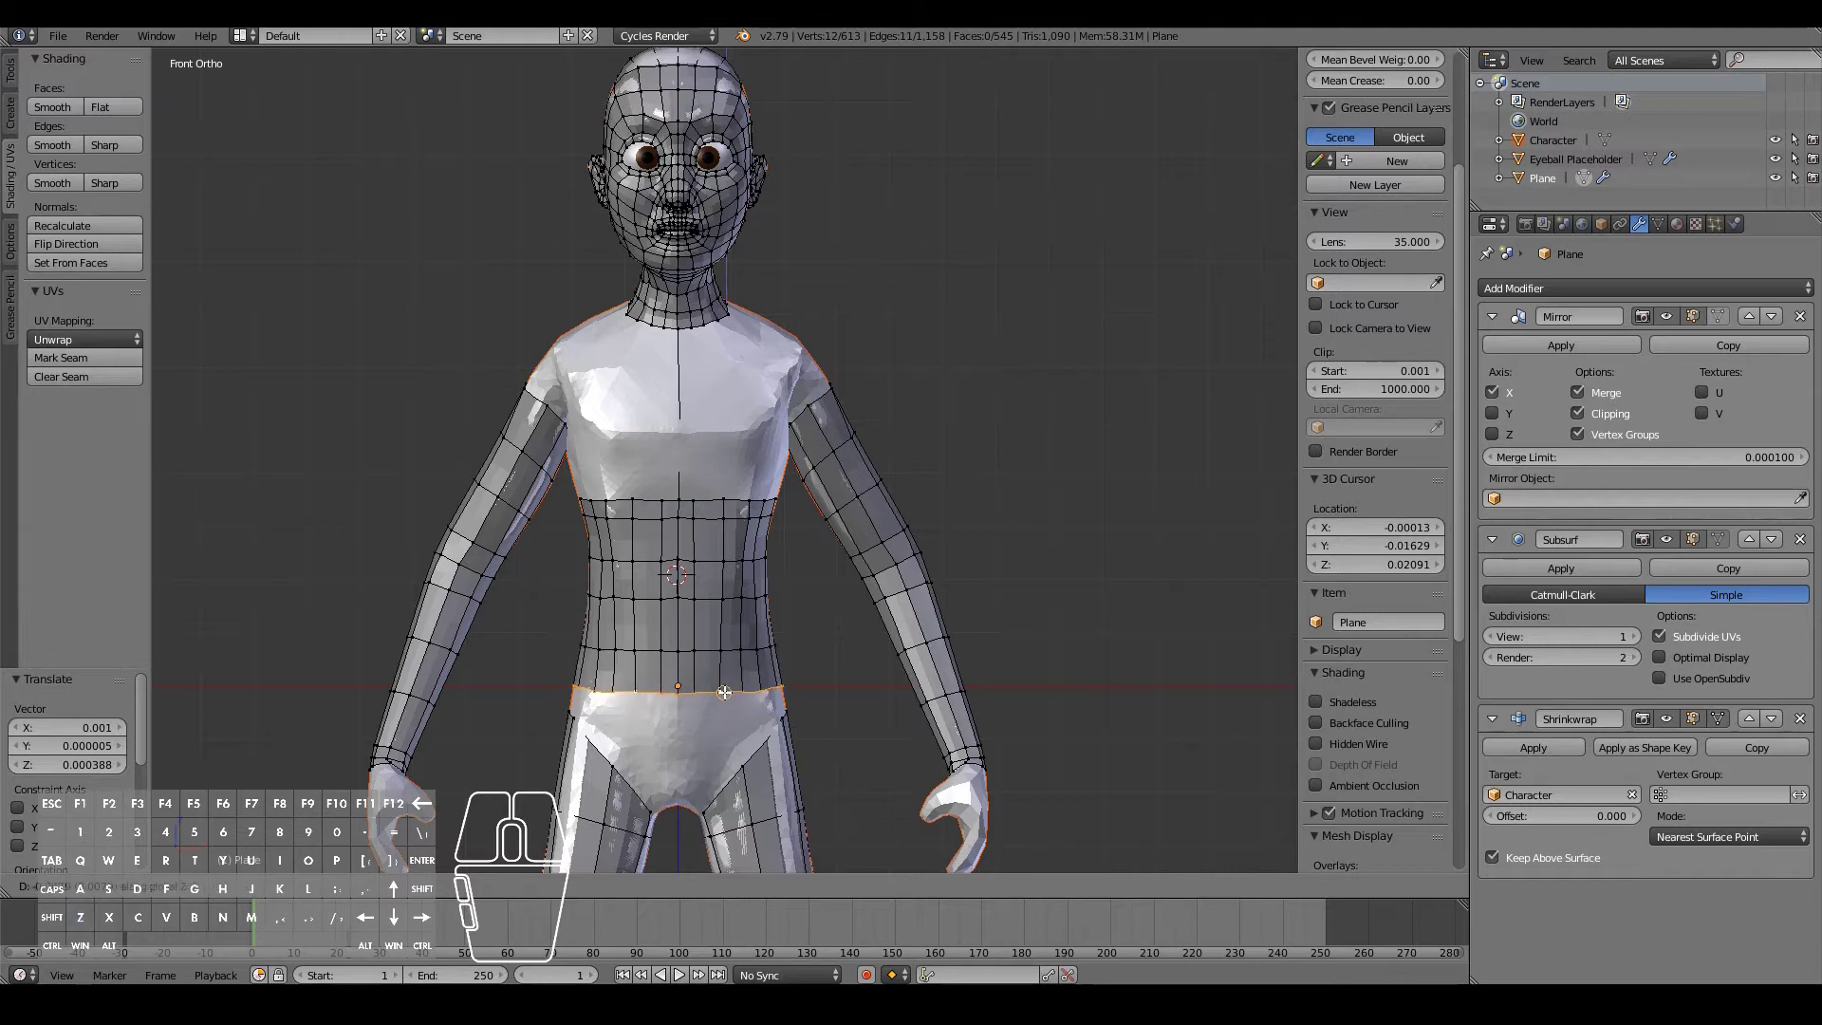
click(724, 693)
- Enable Proportional Editing and pull the hip loop's front and back midline vertices down 0.021 along Z to the crotch with a widened influence
scroll(724, 693, up, 2)
right_click(664, 795)
middle_drag(667, 794, 718, 802)
shift+right_click(795, 773)
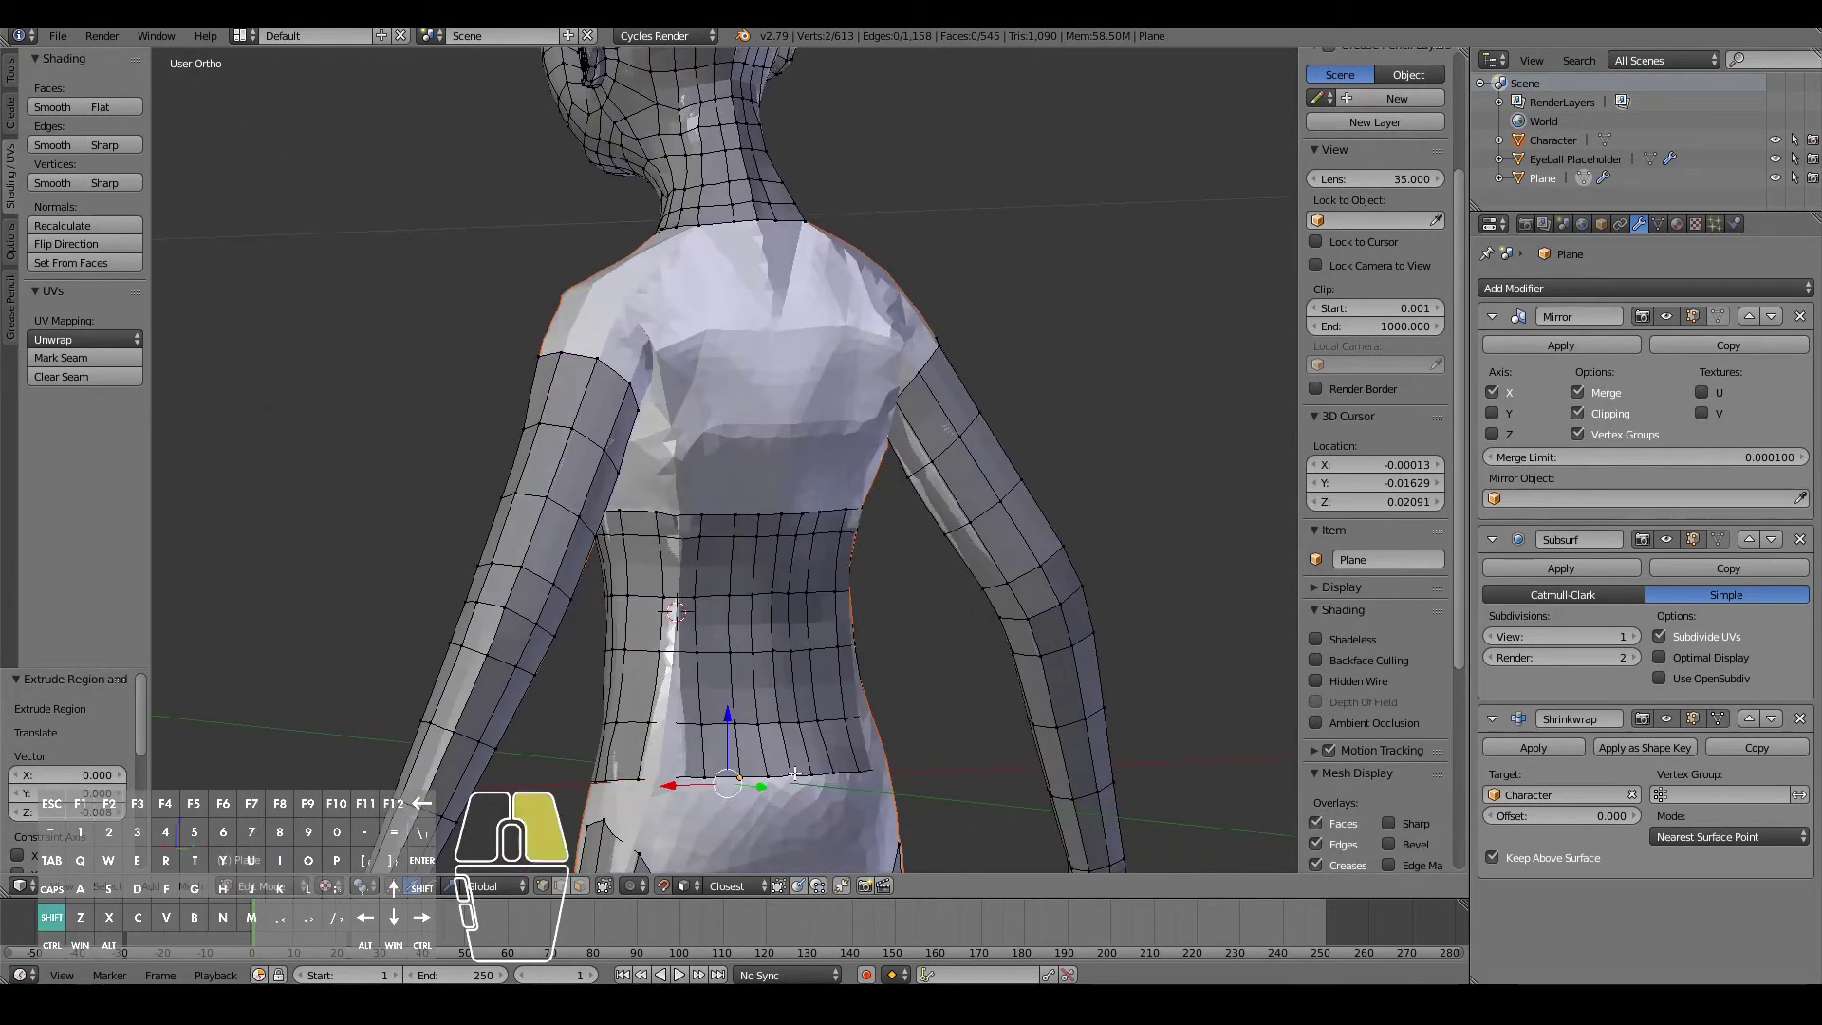
click(630, 886)
click(693, 800)
middle_drag(693, 801, 754, 530)
key(KP_1)
scroll(746, 565, down, 4)
scroll(738, 596, up, 3)
key(g)
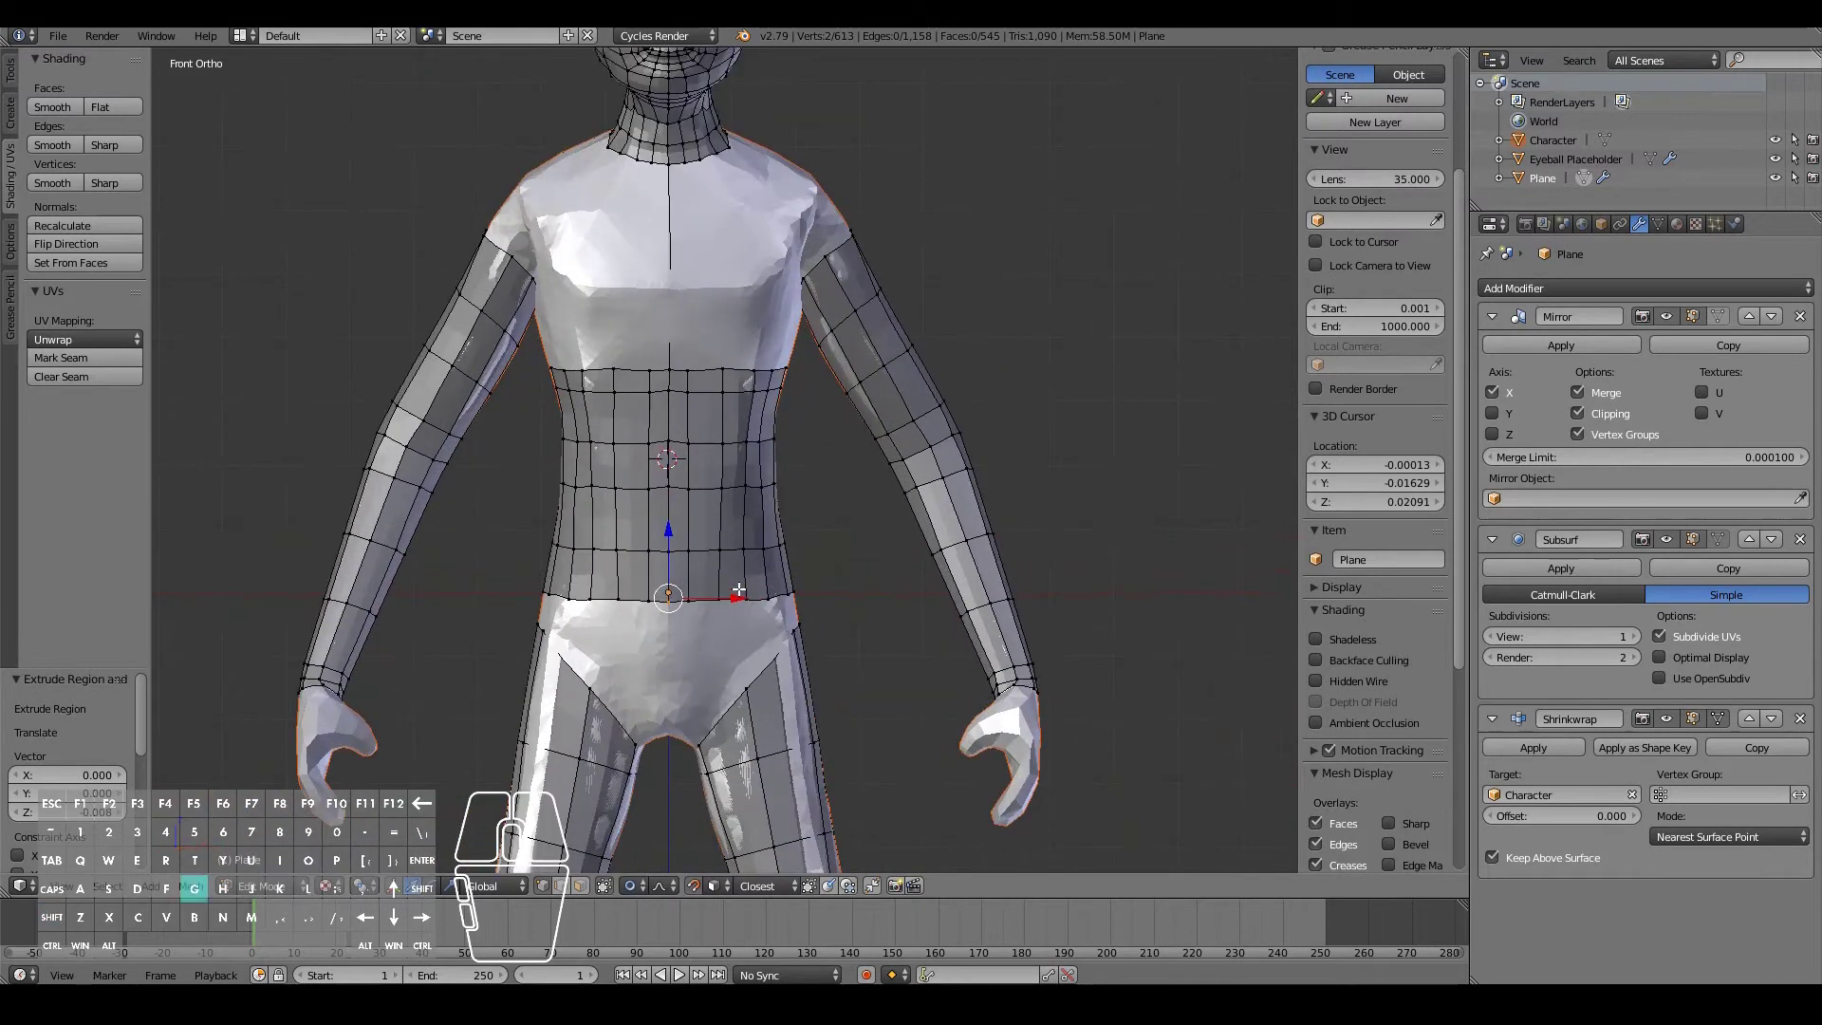
key(z)
scroll(738, 598, up, 1)
scroll(738, 598, up, 5)
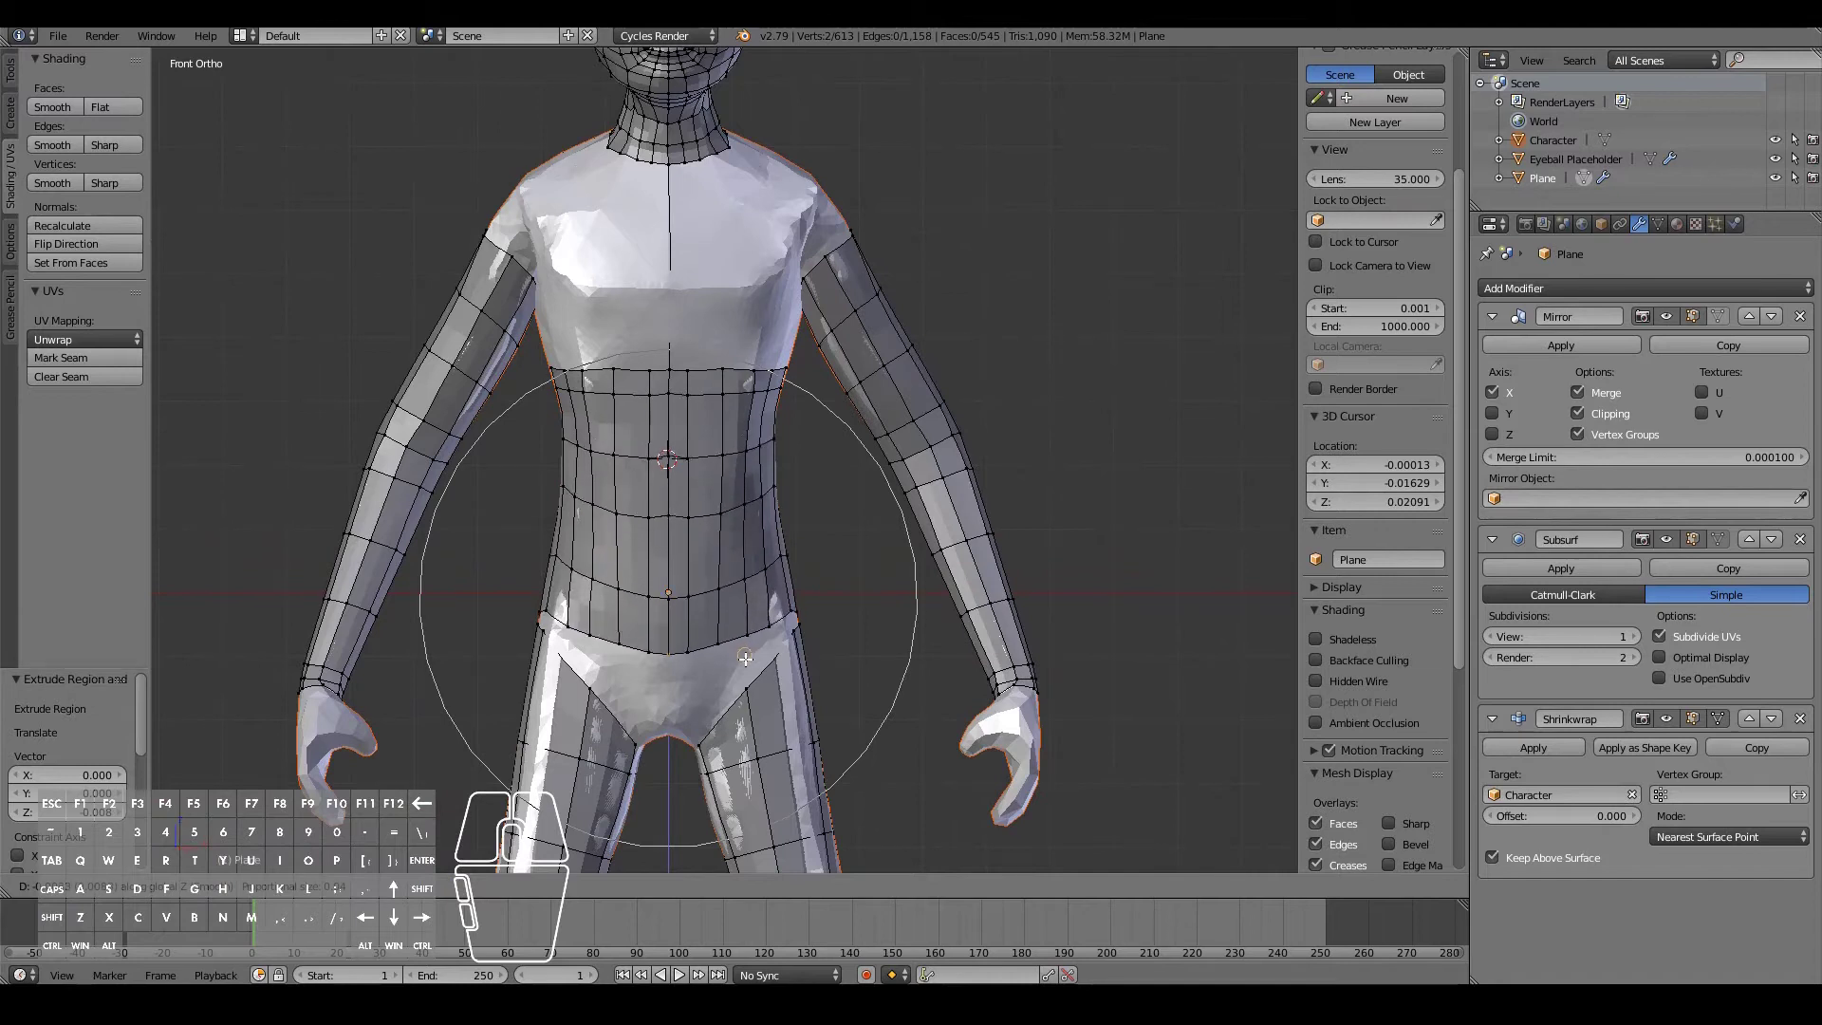
scroll(748, 671, up, 4)
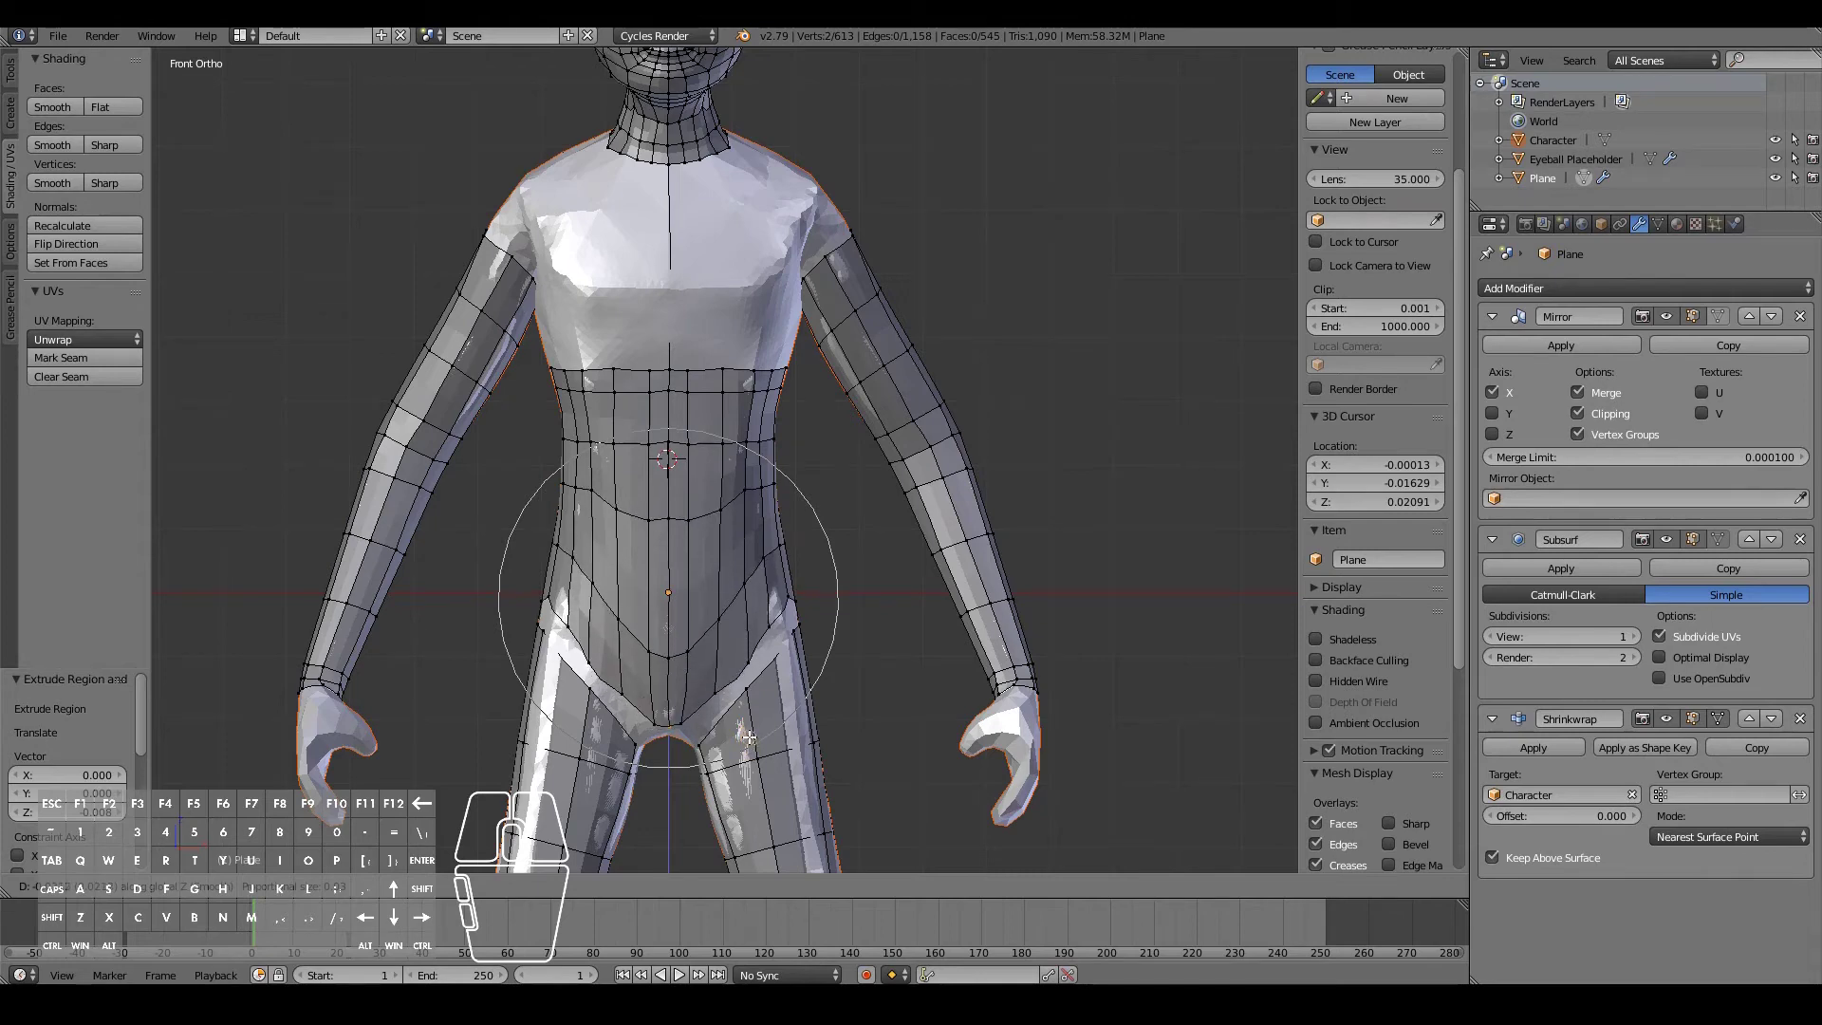
click(750, 737)
- Insert one edge loop across the lower abdomen and scale it by 0.725 with proportional falloff
middle_drag(750, 738, 659, 543)
key(ctrl+r)
click(670, 548)
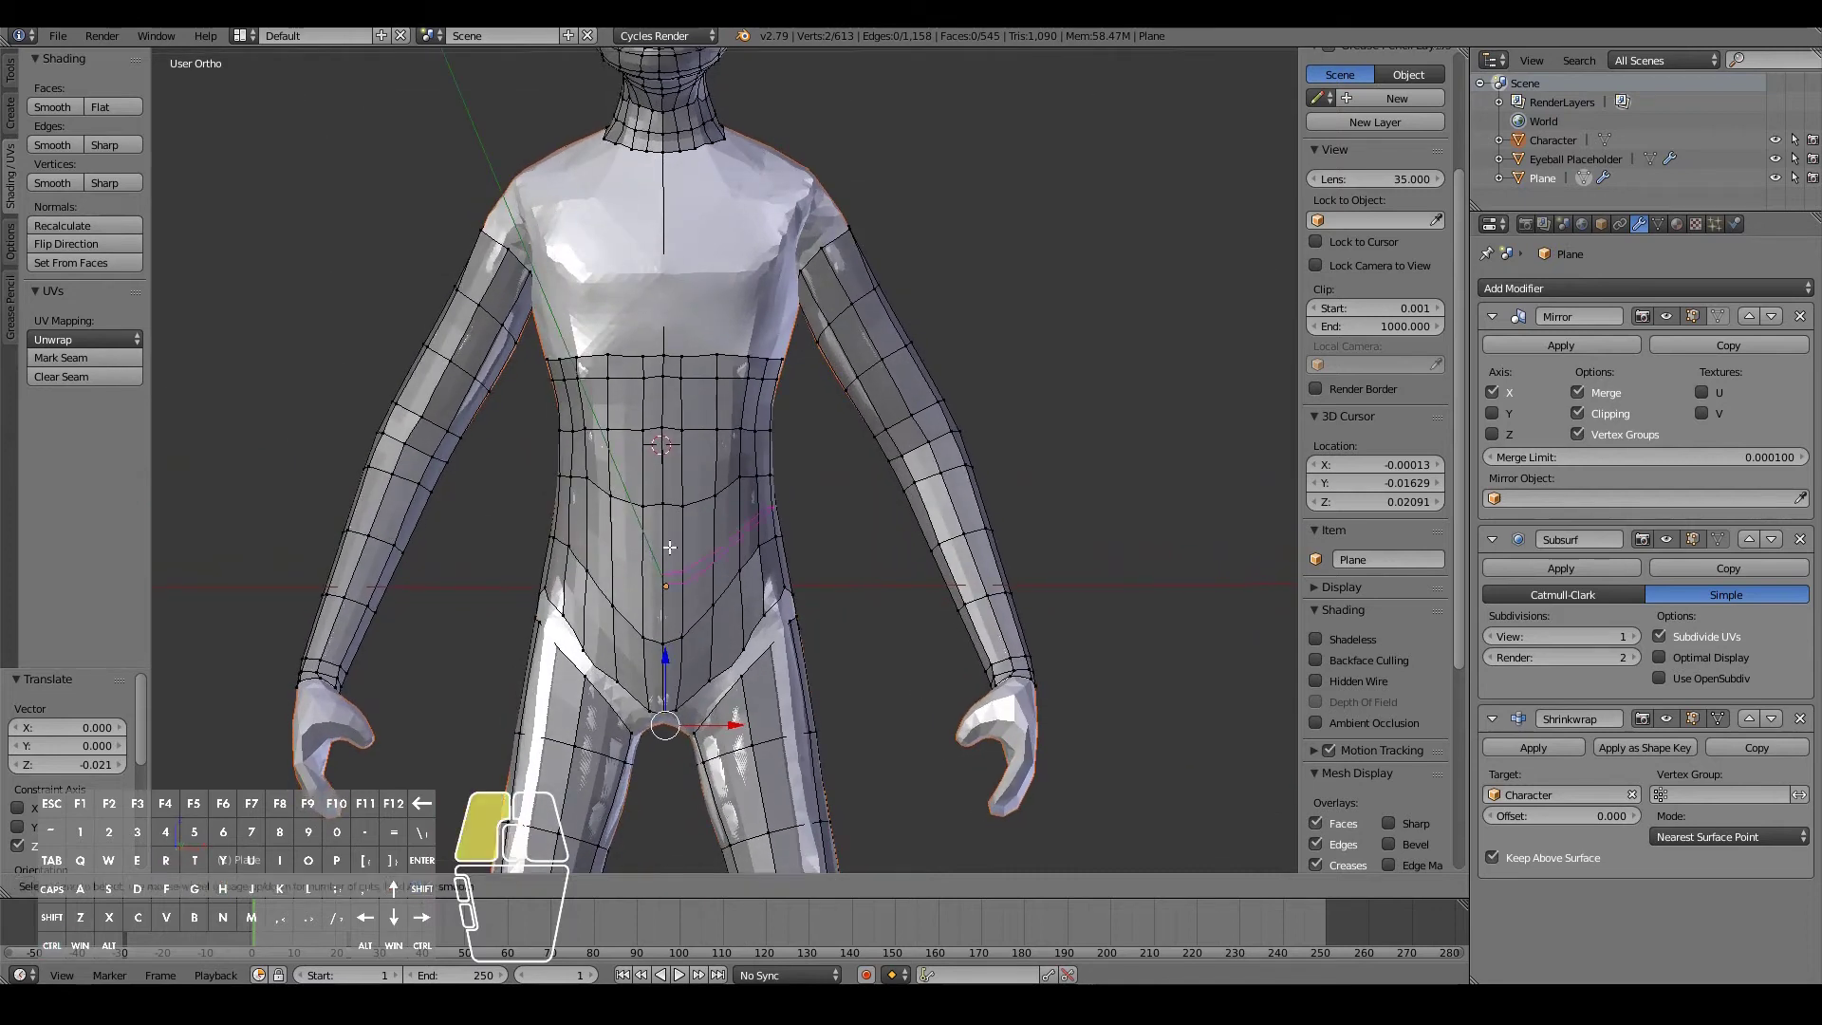
middle_drag(670, 547, 643, 569)
key(KP_1)
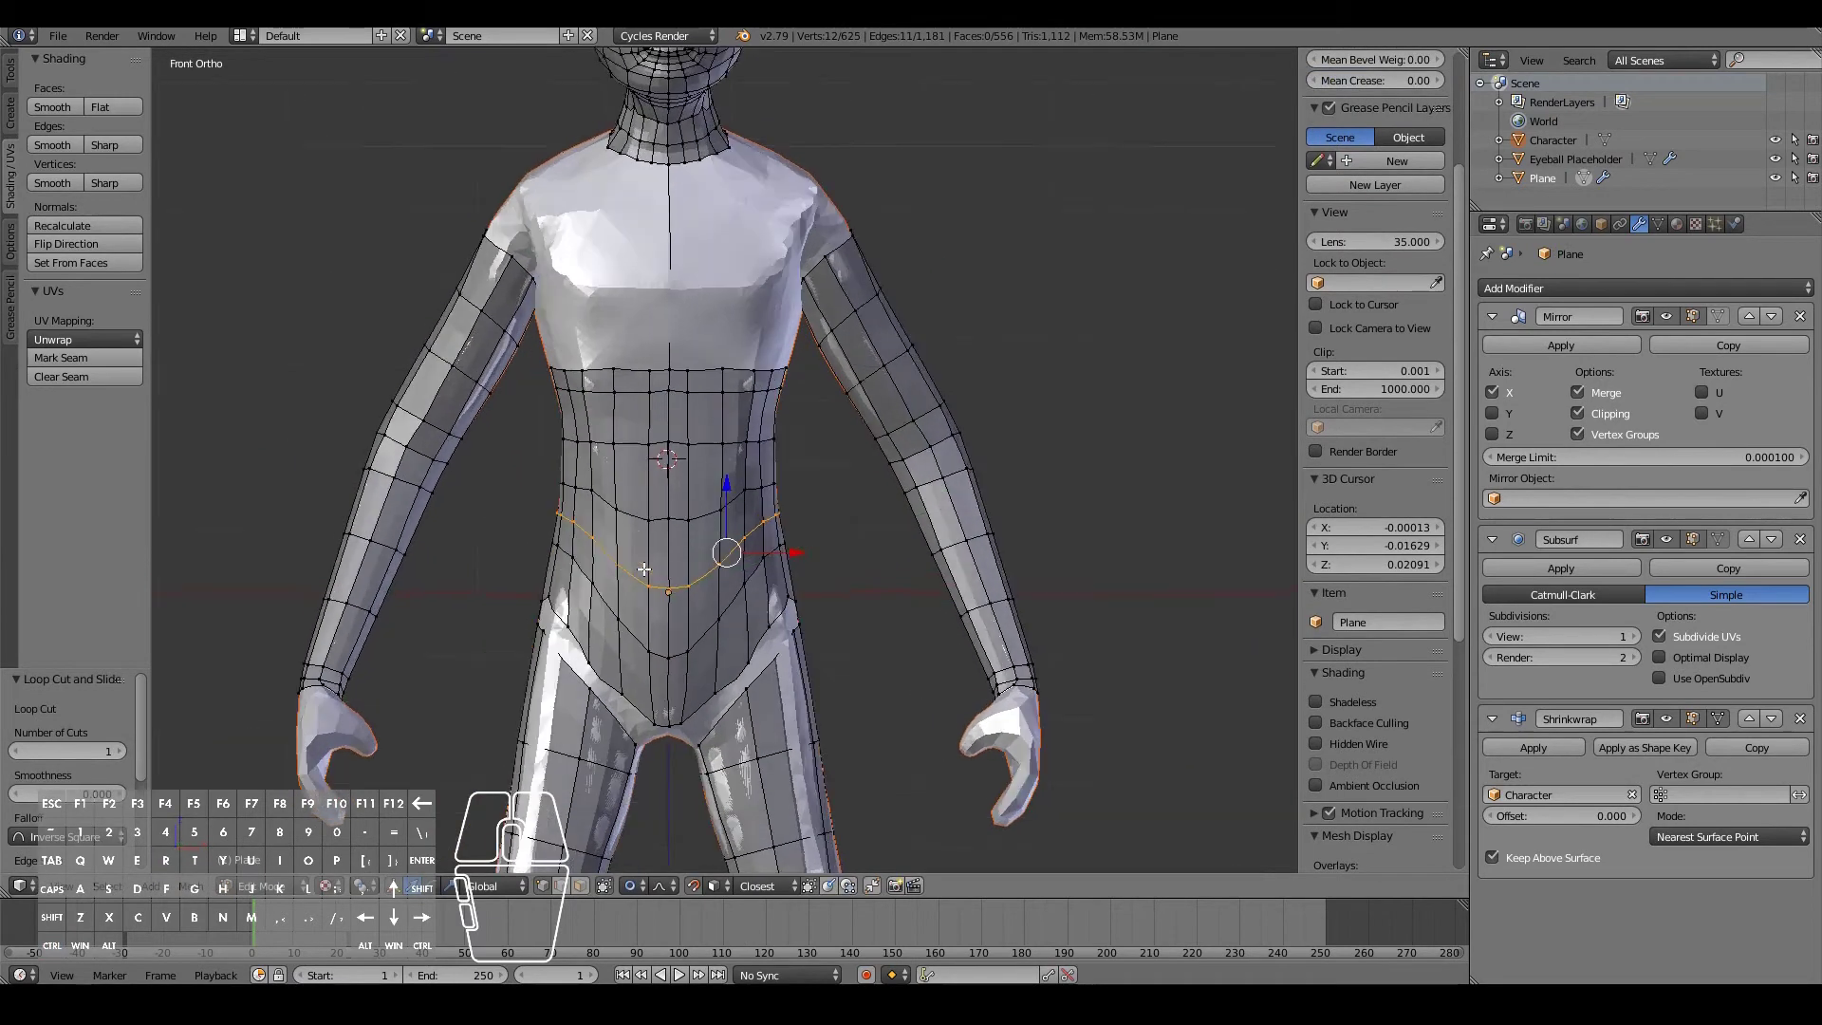
key(s)
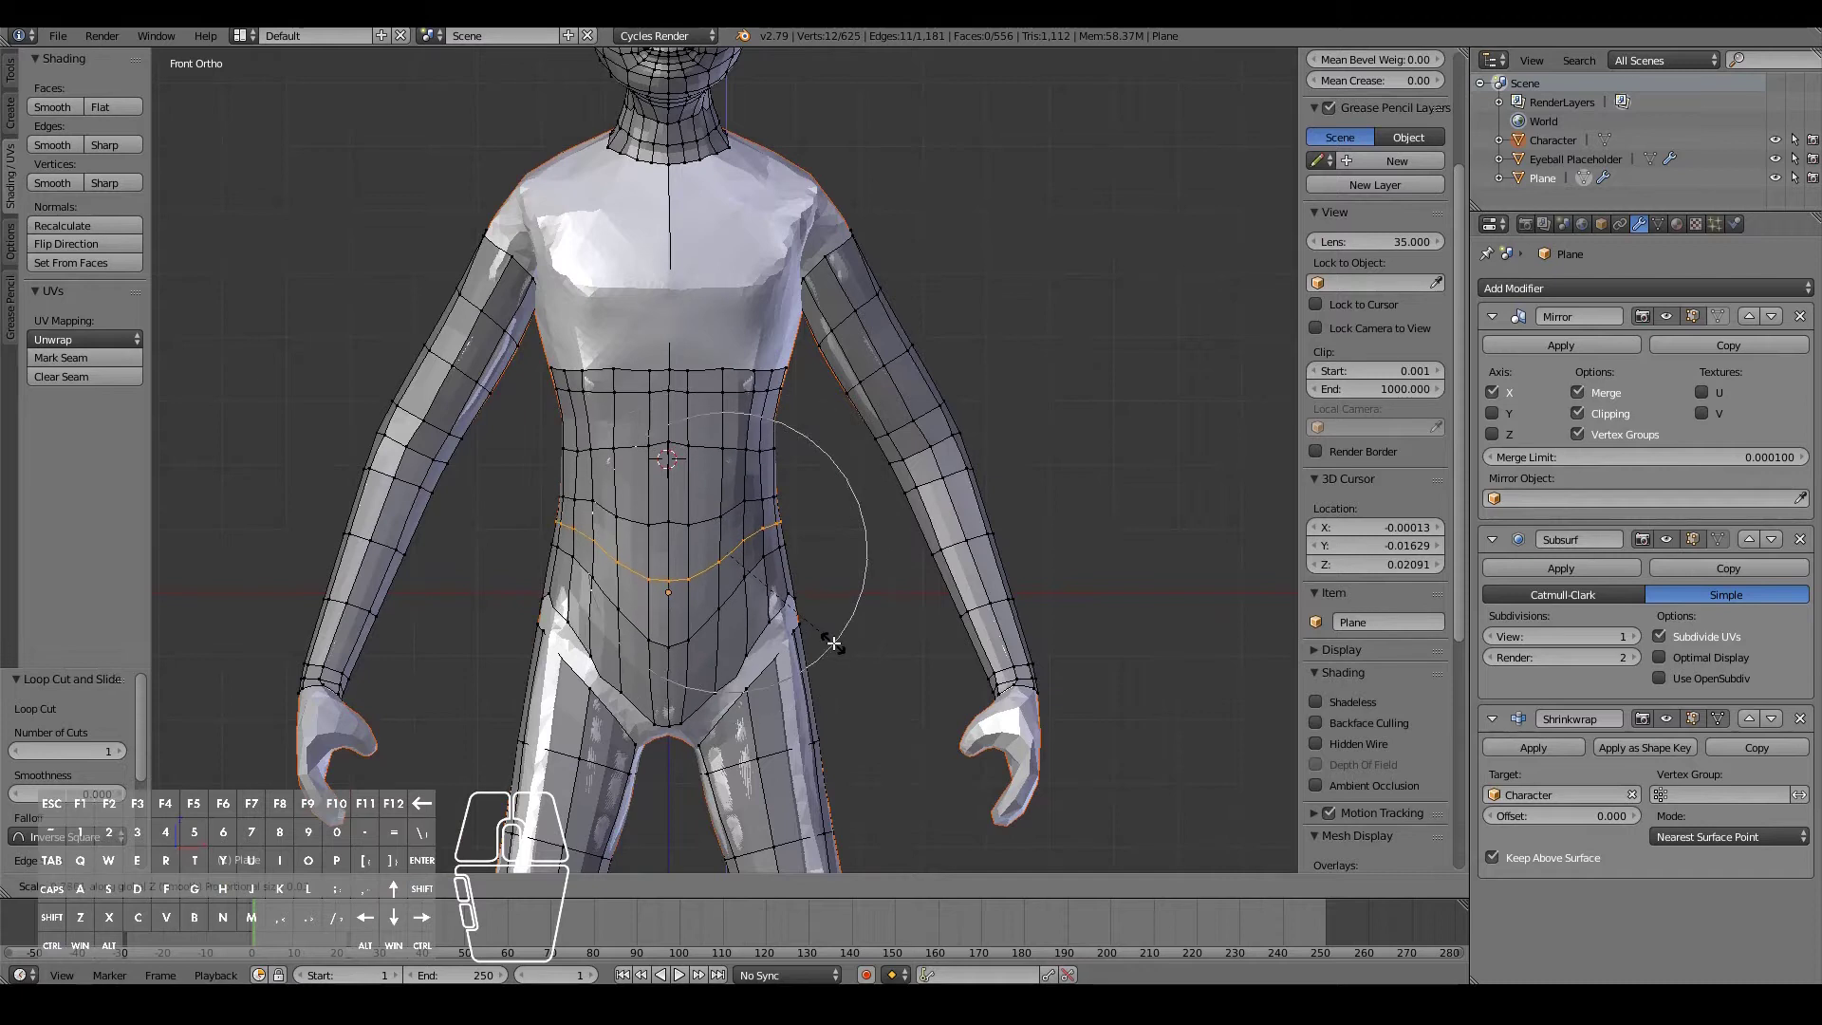
scroll(821, 636, up, 4)
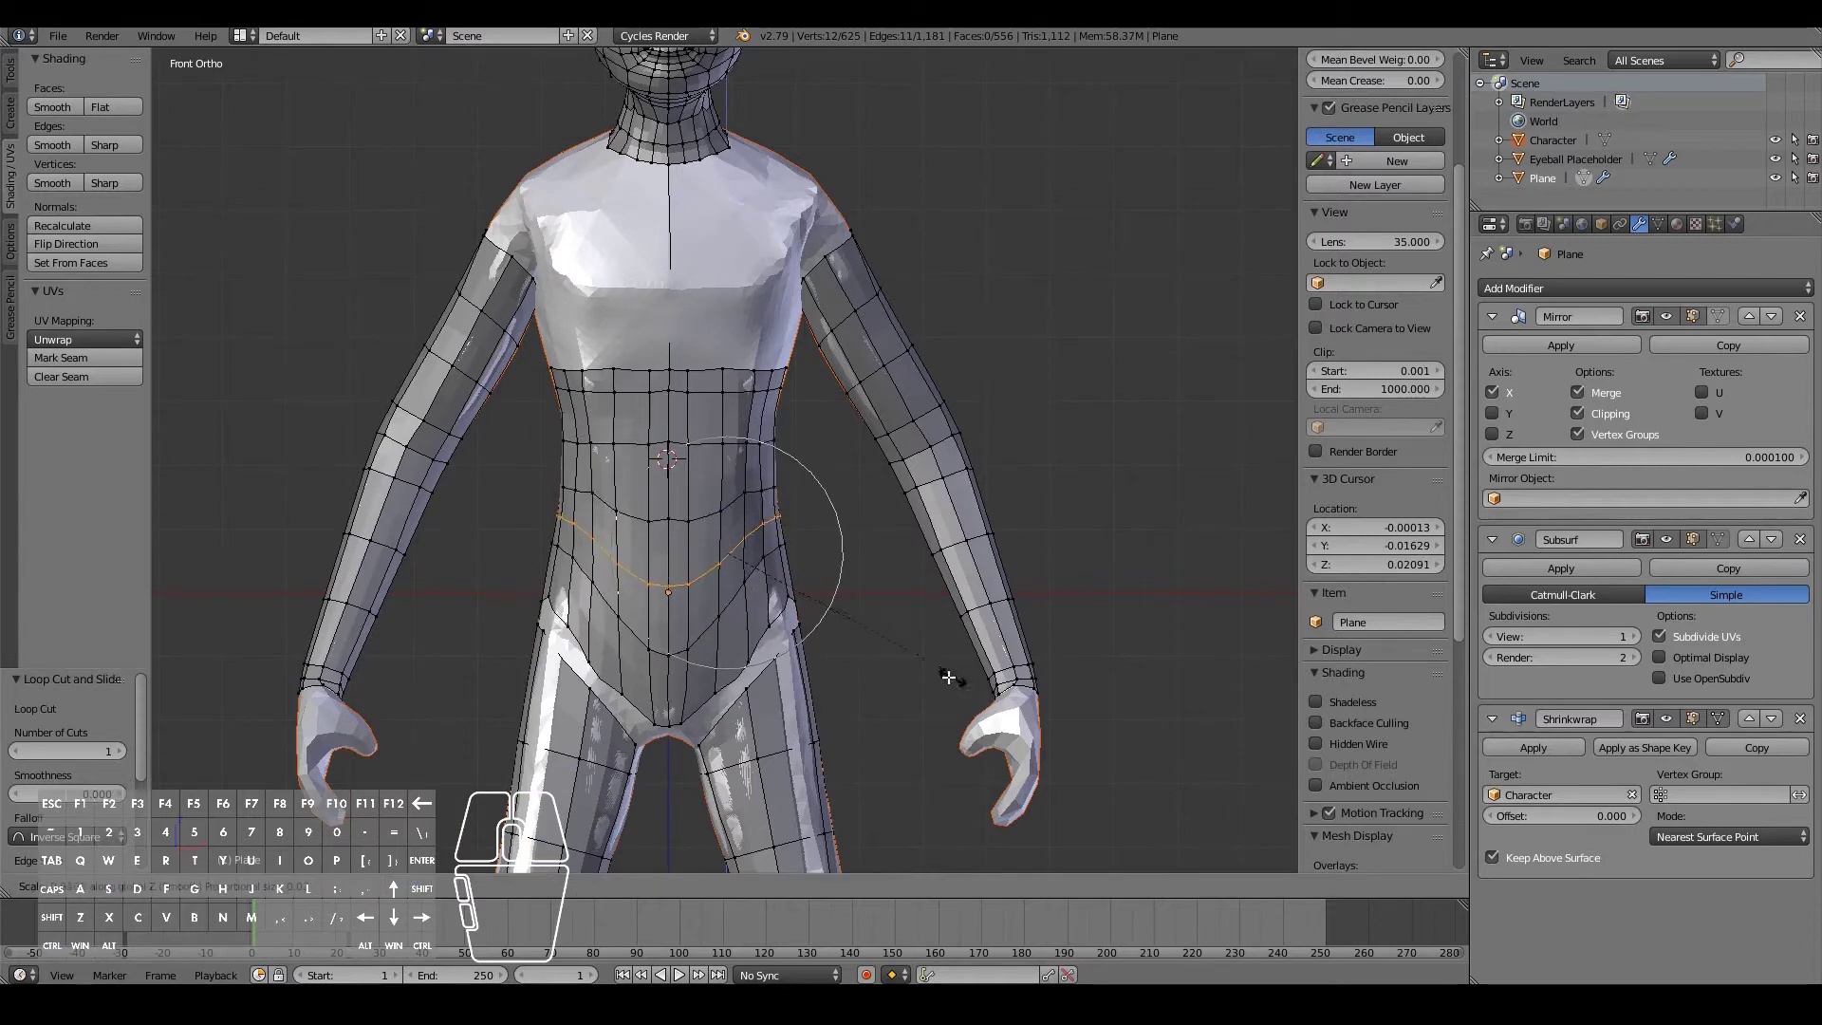
click(892, 664)
- Scale the edge loop above the newly cut abdomen loop by 0.771 with proportional falloff
right_click(677, 520)
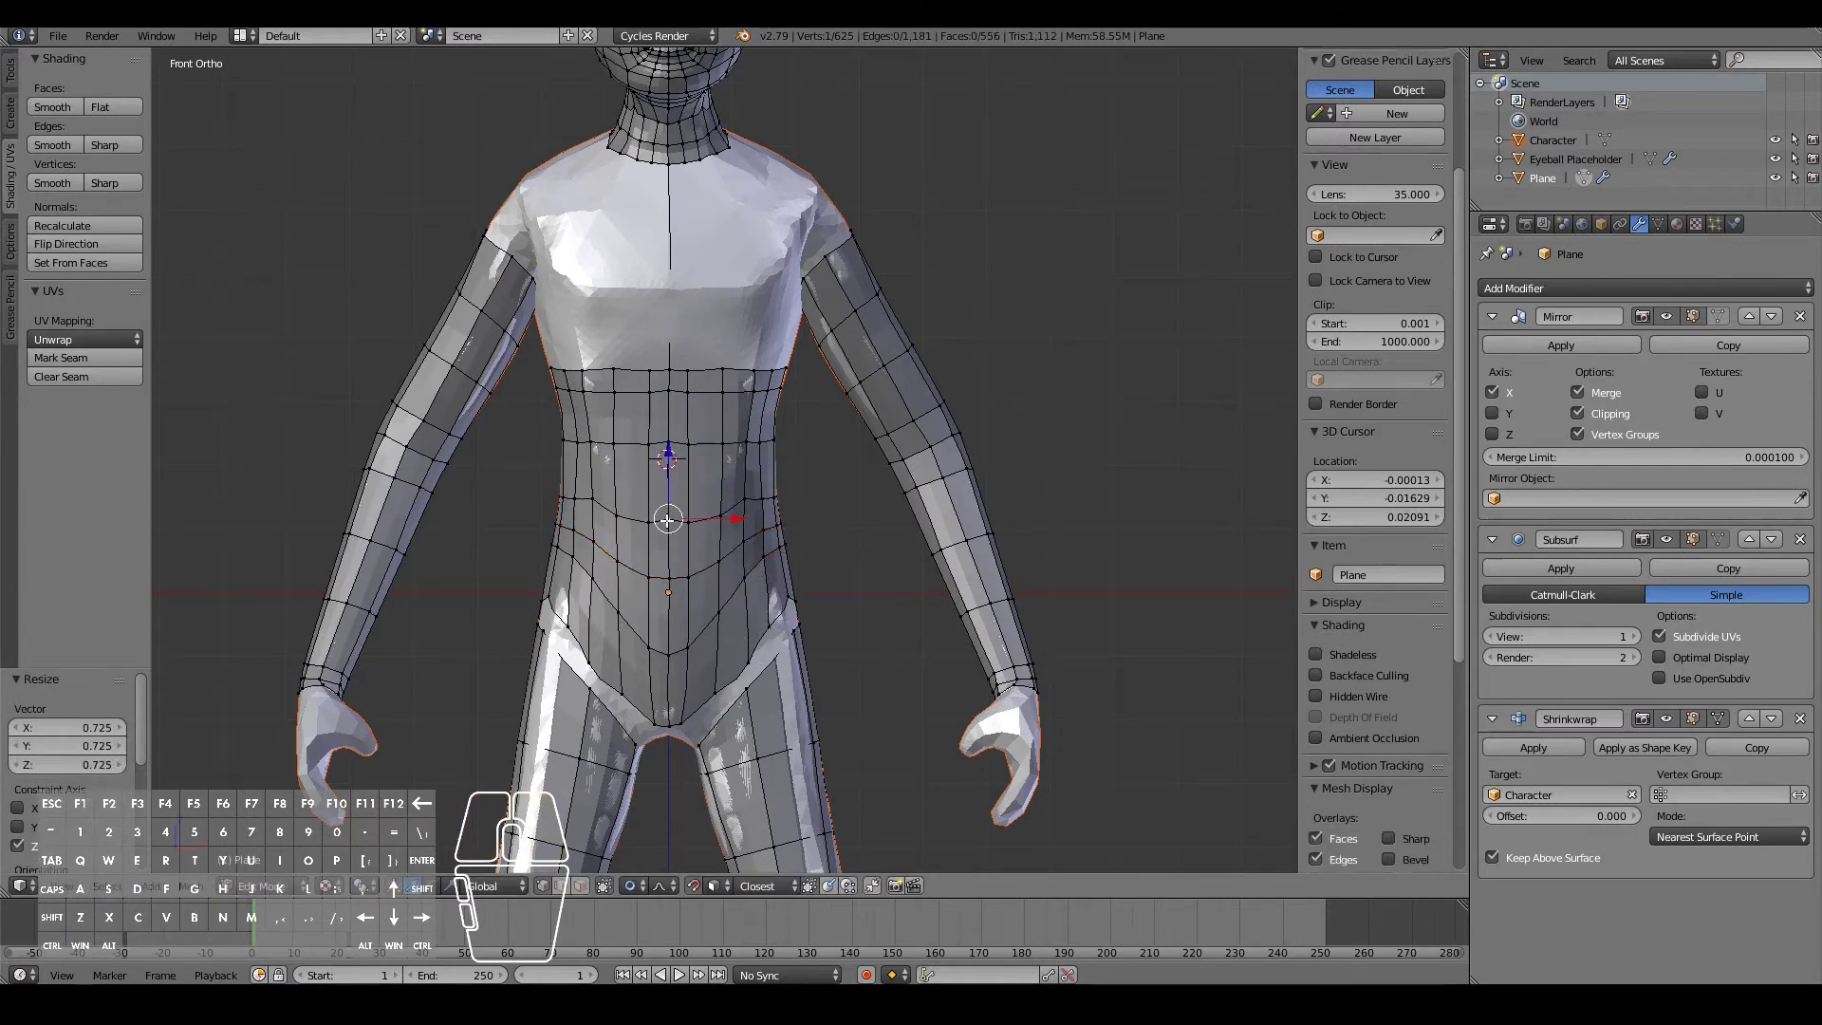
alt+right_click(676, 520)
key(s)
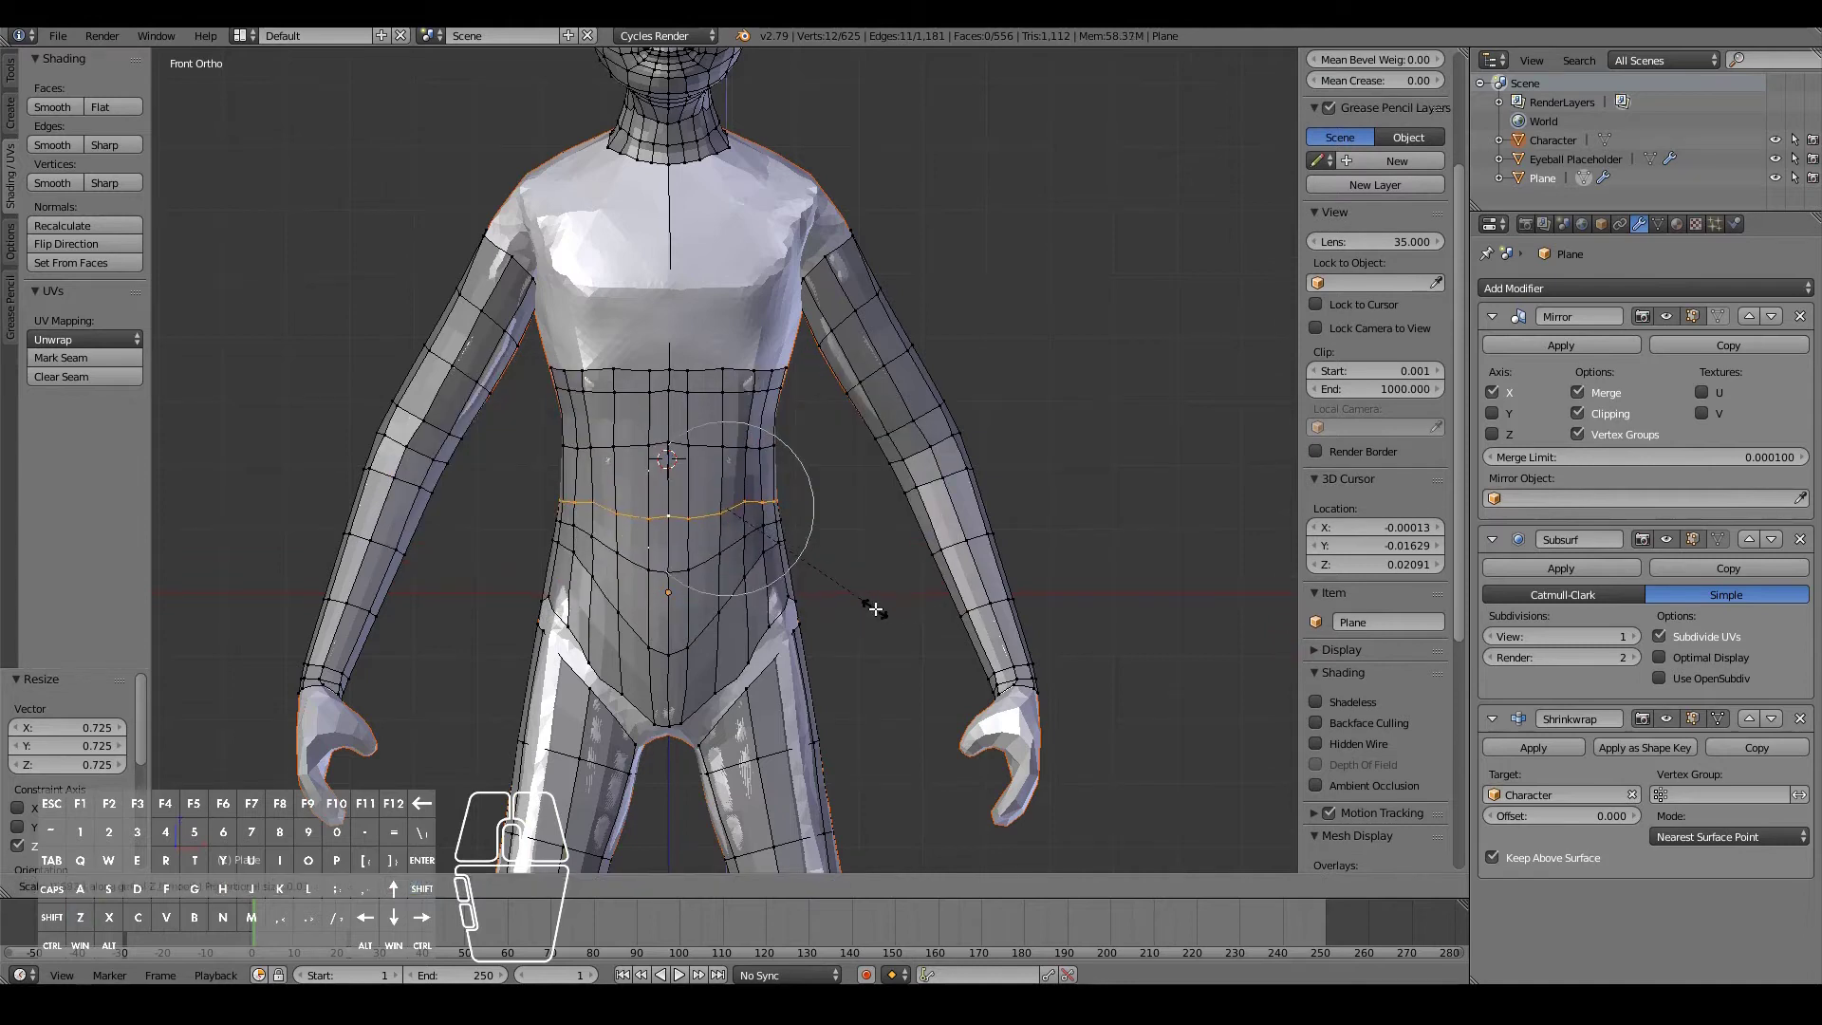
click(902, 609)
middle_drag(855, 601, 692, 602)
key(KP_1)
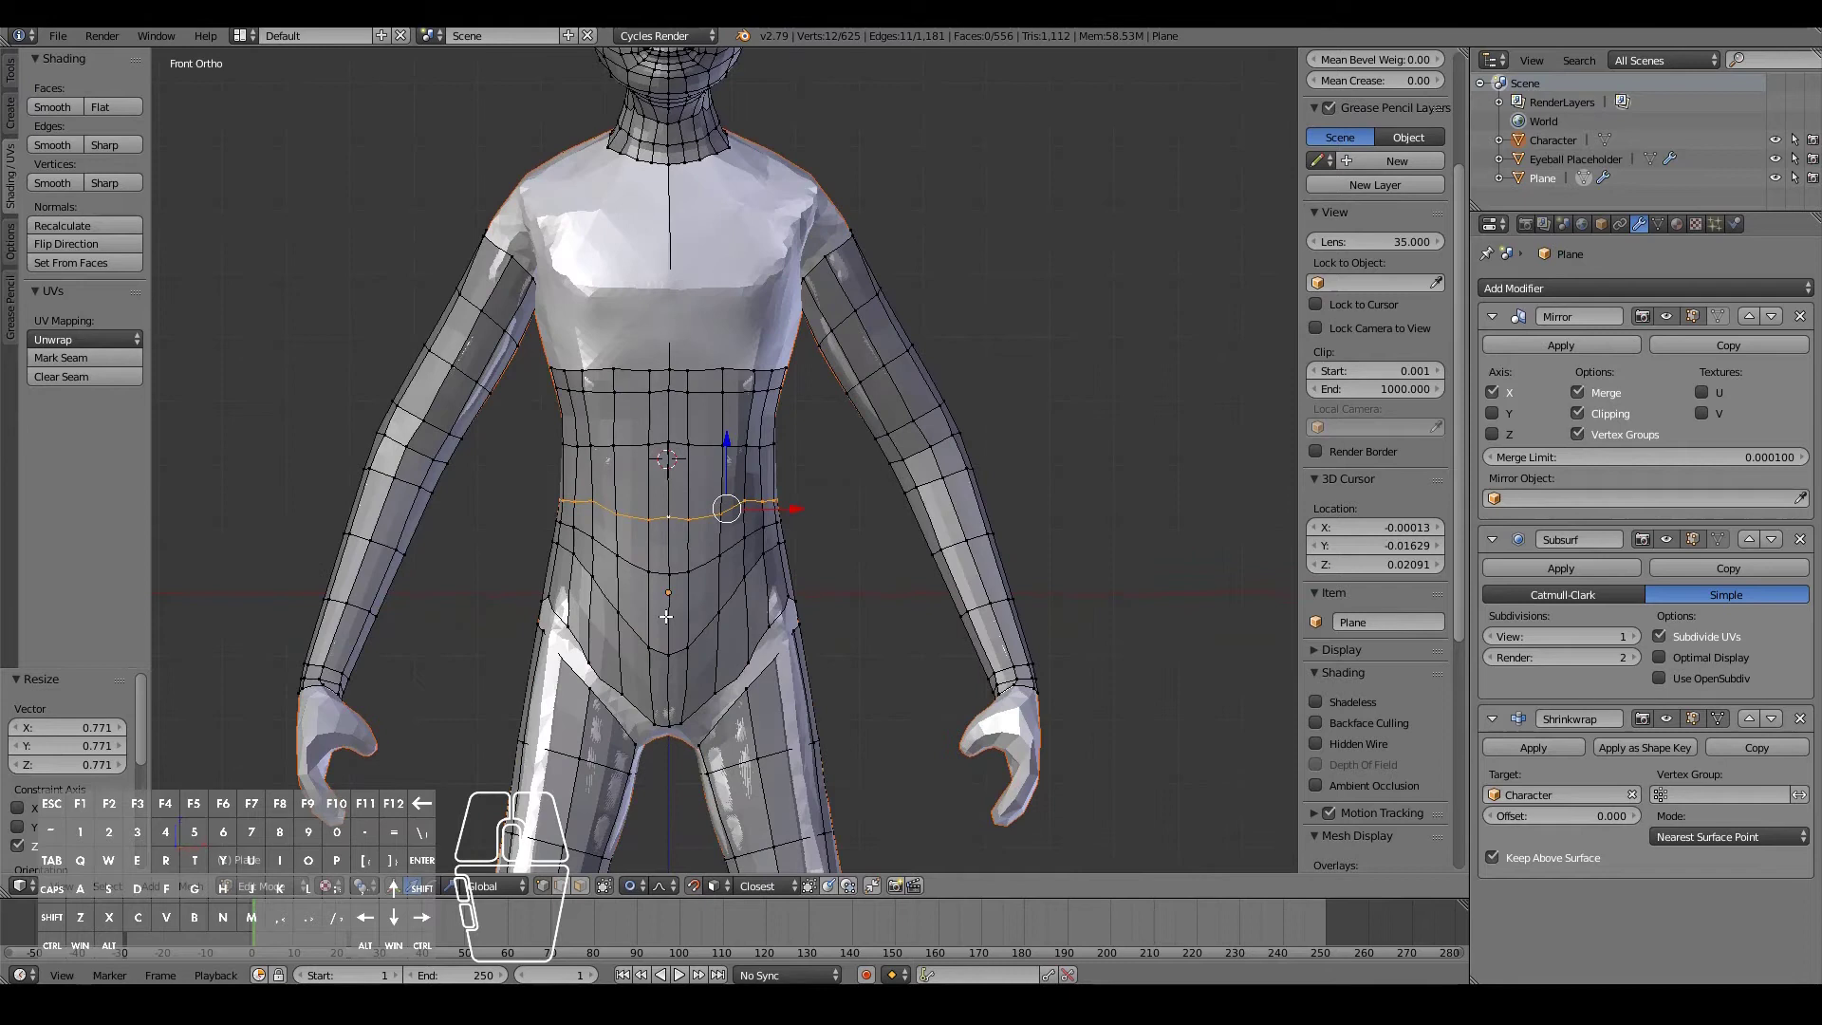
- Move the two lowest vertices beside the midline above the crotch outward with proportional falloff
scroll(725, 633, up, 2)
right_click(644, 739)
key(g)
click(691, 739)
right_click(663, 840)
key(g)
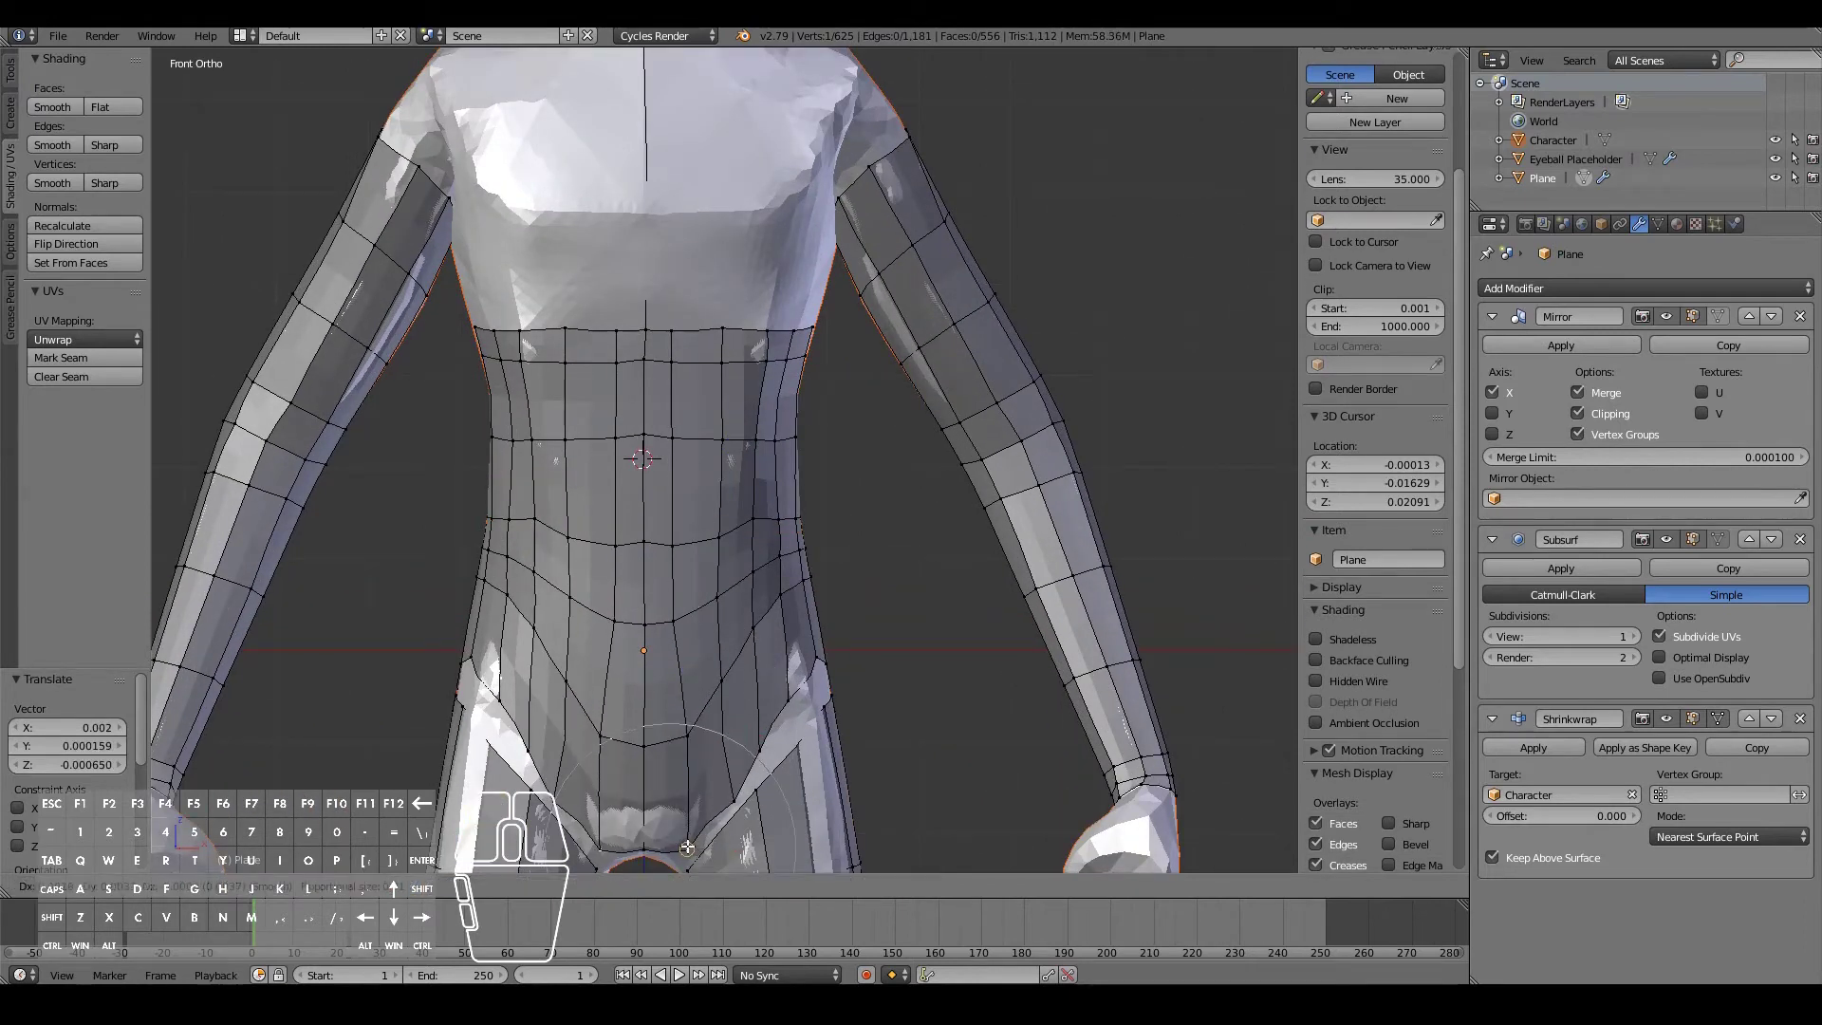
click(680, 839)
- Reposition four vertices on the abdomen and beside the hip crease with proportional falloff to even out the grid
right_click(722, 686)
key(g)
click(735, 700)
right_click(676, 626)
key(g)
click(692, 622)
click(672, 536)
key(g)
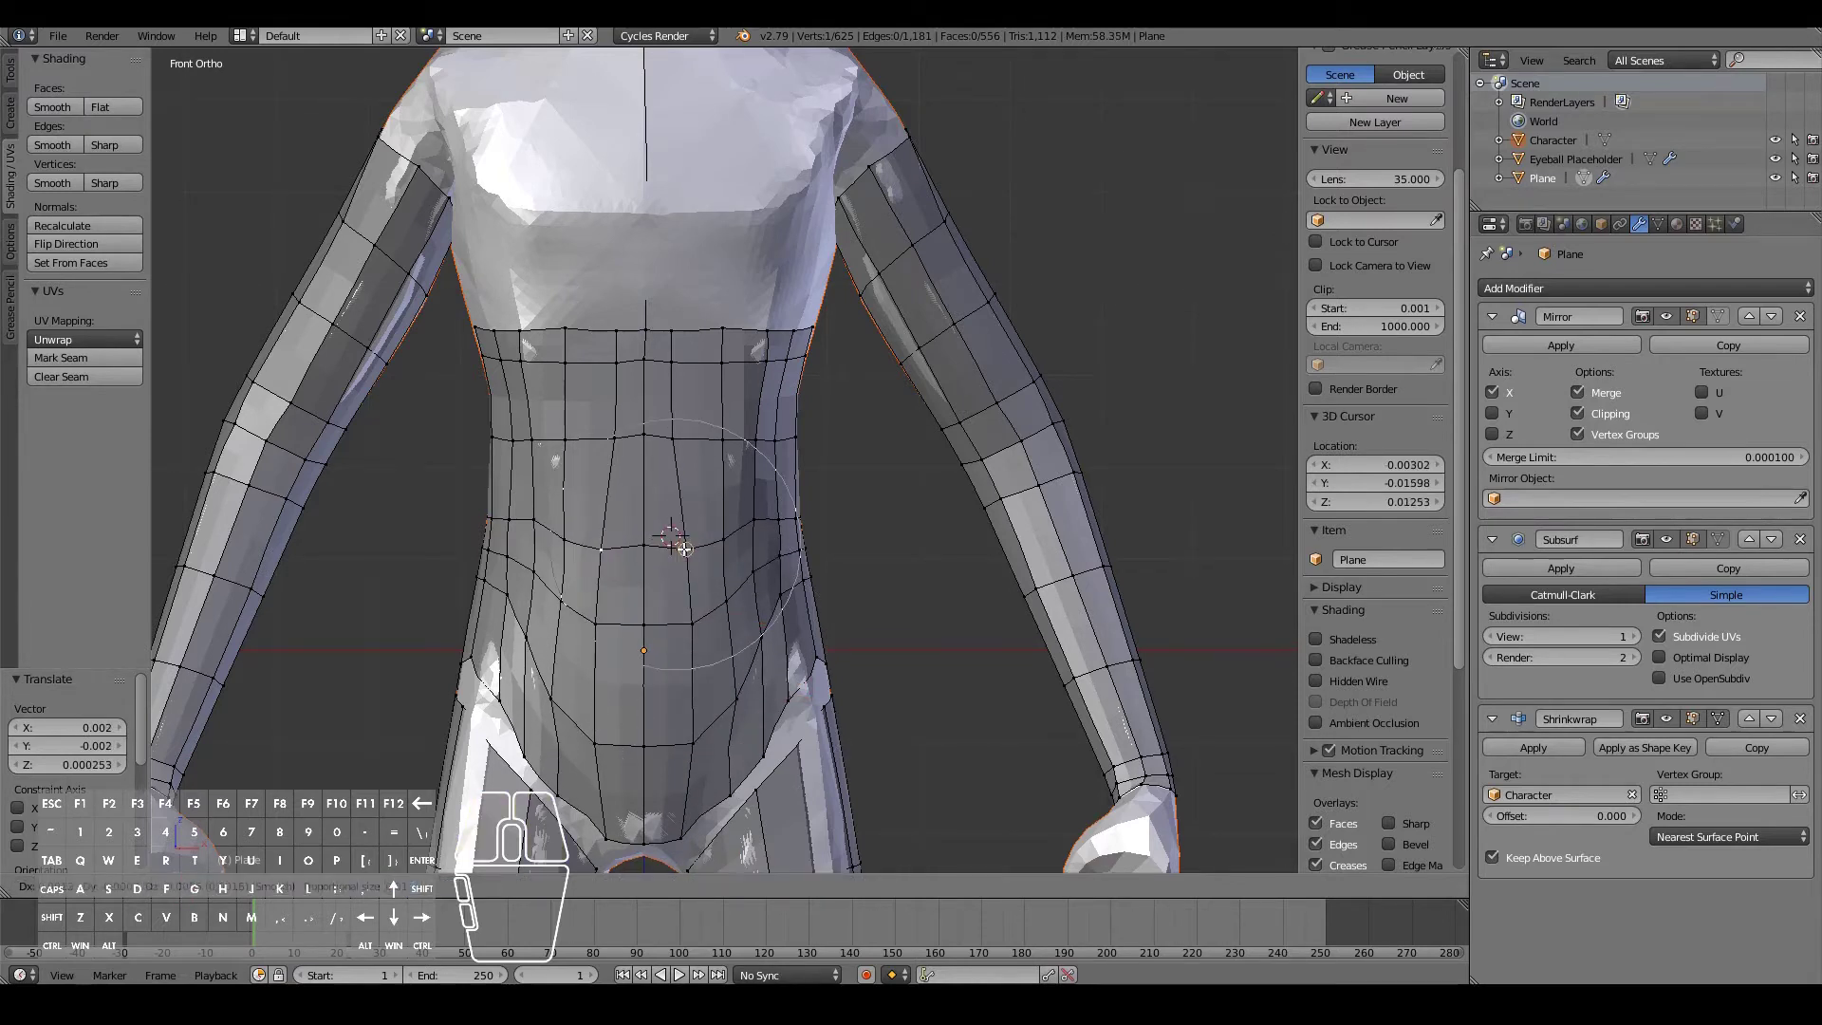
click(684, 548)
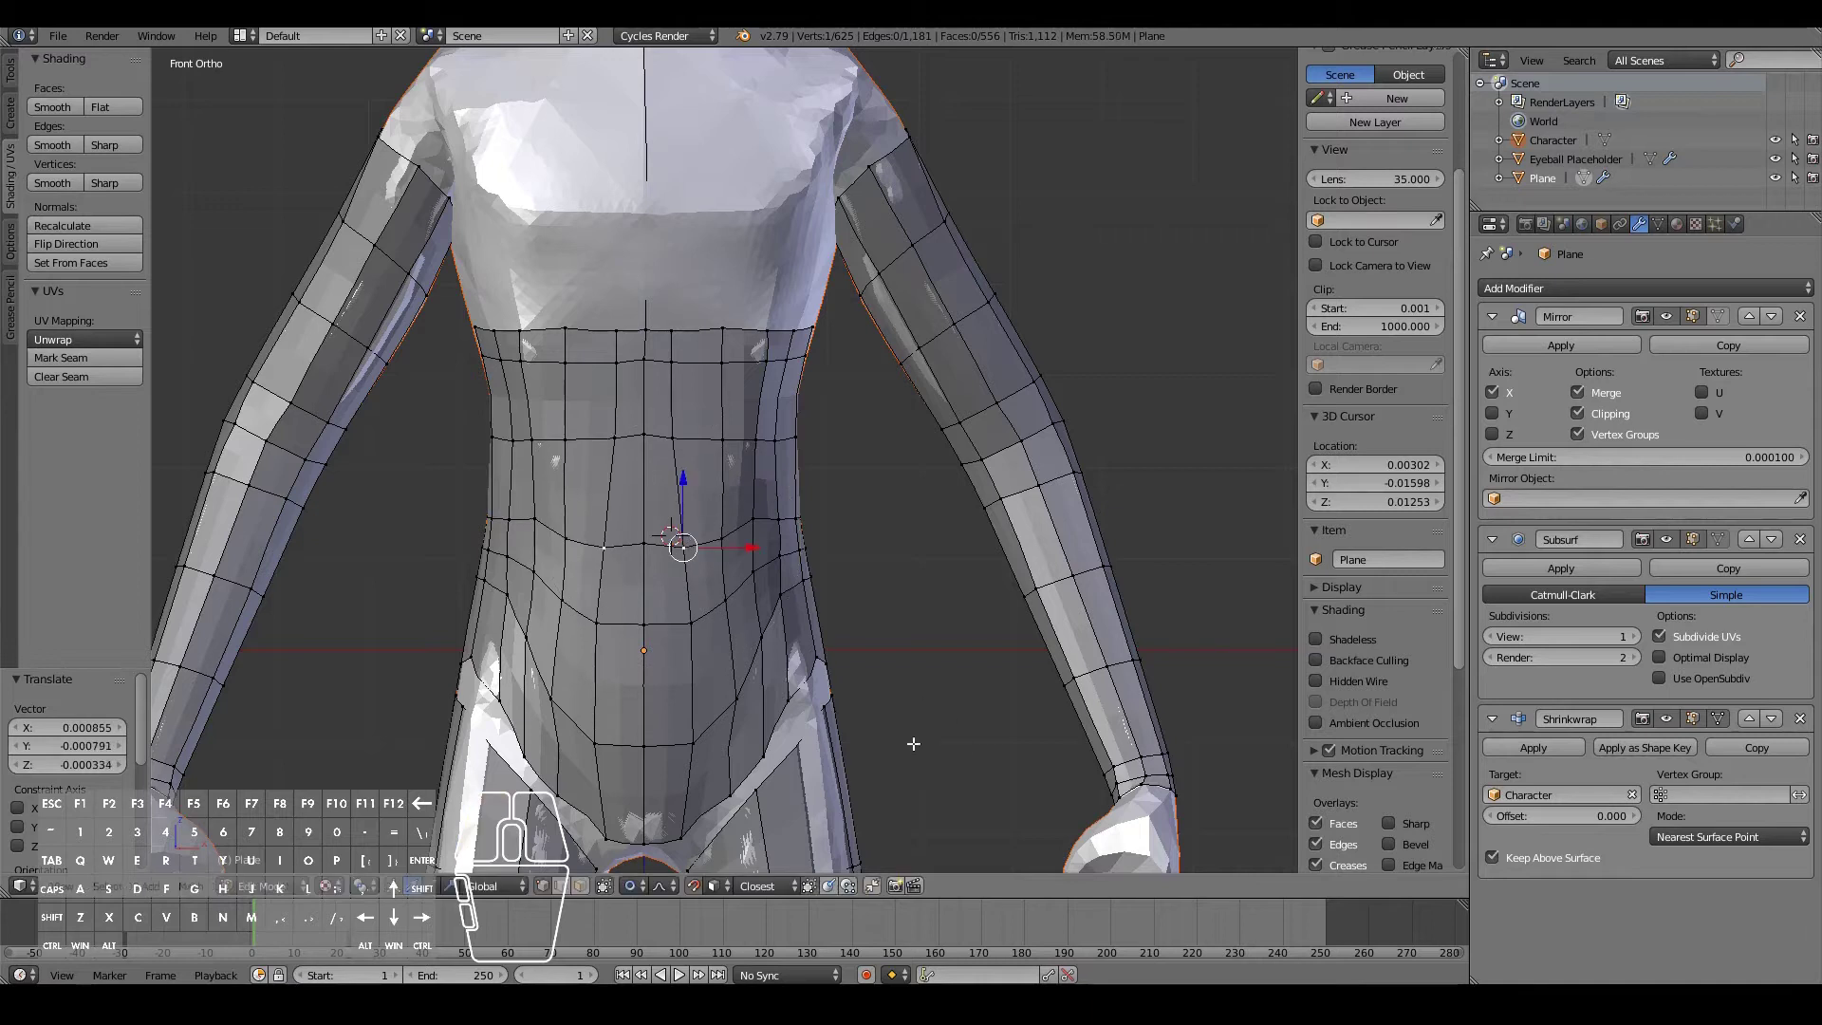
right_click(777, 697)
key(g)
click(774, 696)
- Extrude the front crotch edge beside the midline down between the legs
scroll(721, 733, down, 4)
middle_drag(721, 732, 838, 486)
scroll(838, 486, up, 4)
shift+scroll(589, 368, up, 5)
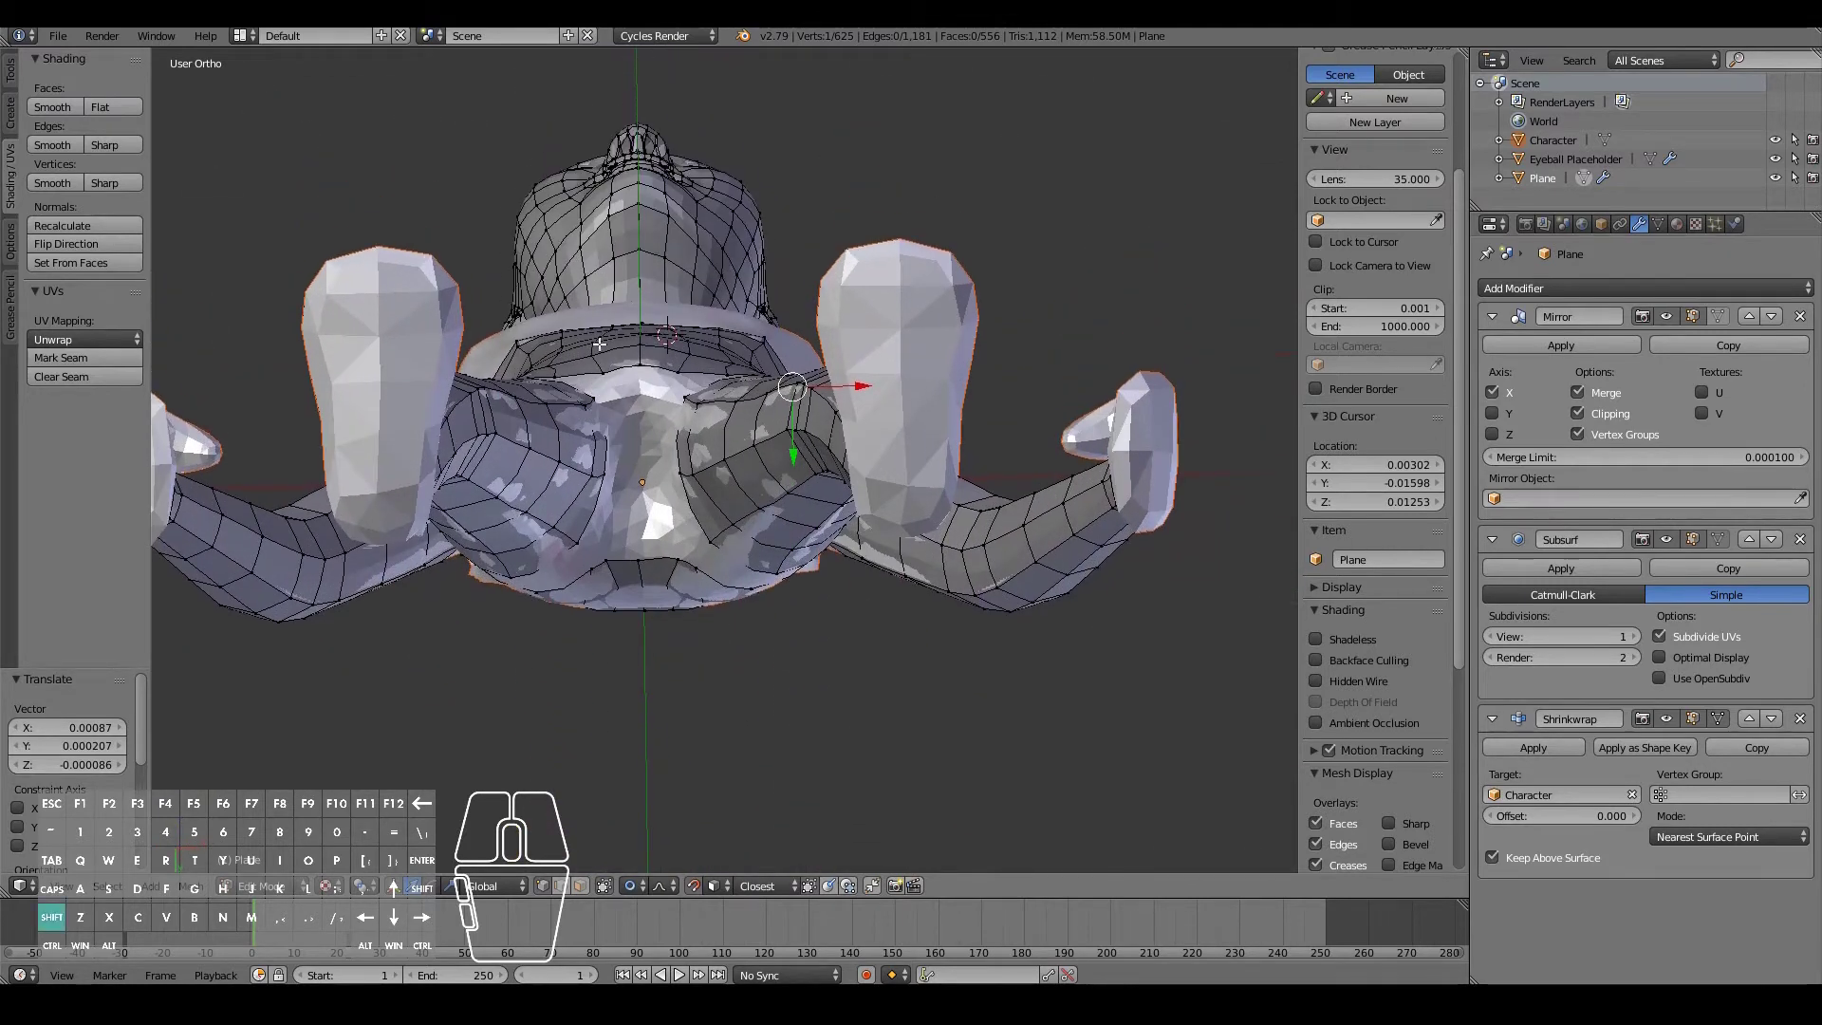
shift+right_click(617, 376)
middle_drag(649, 387, 650, 461)
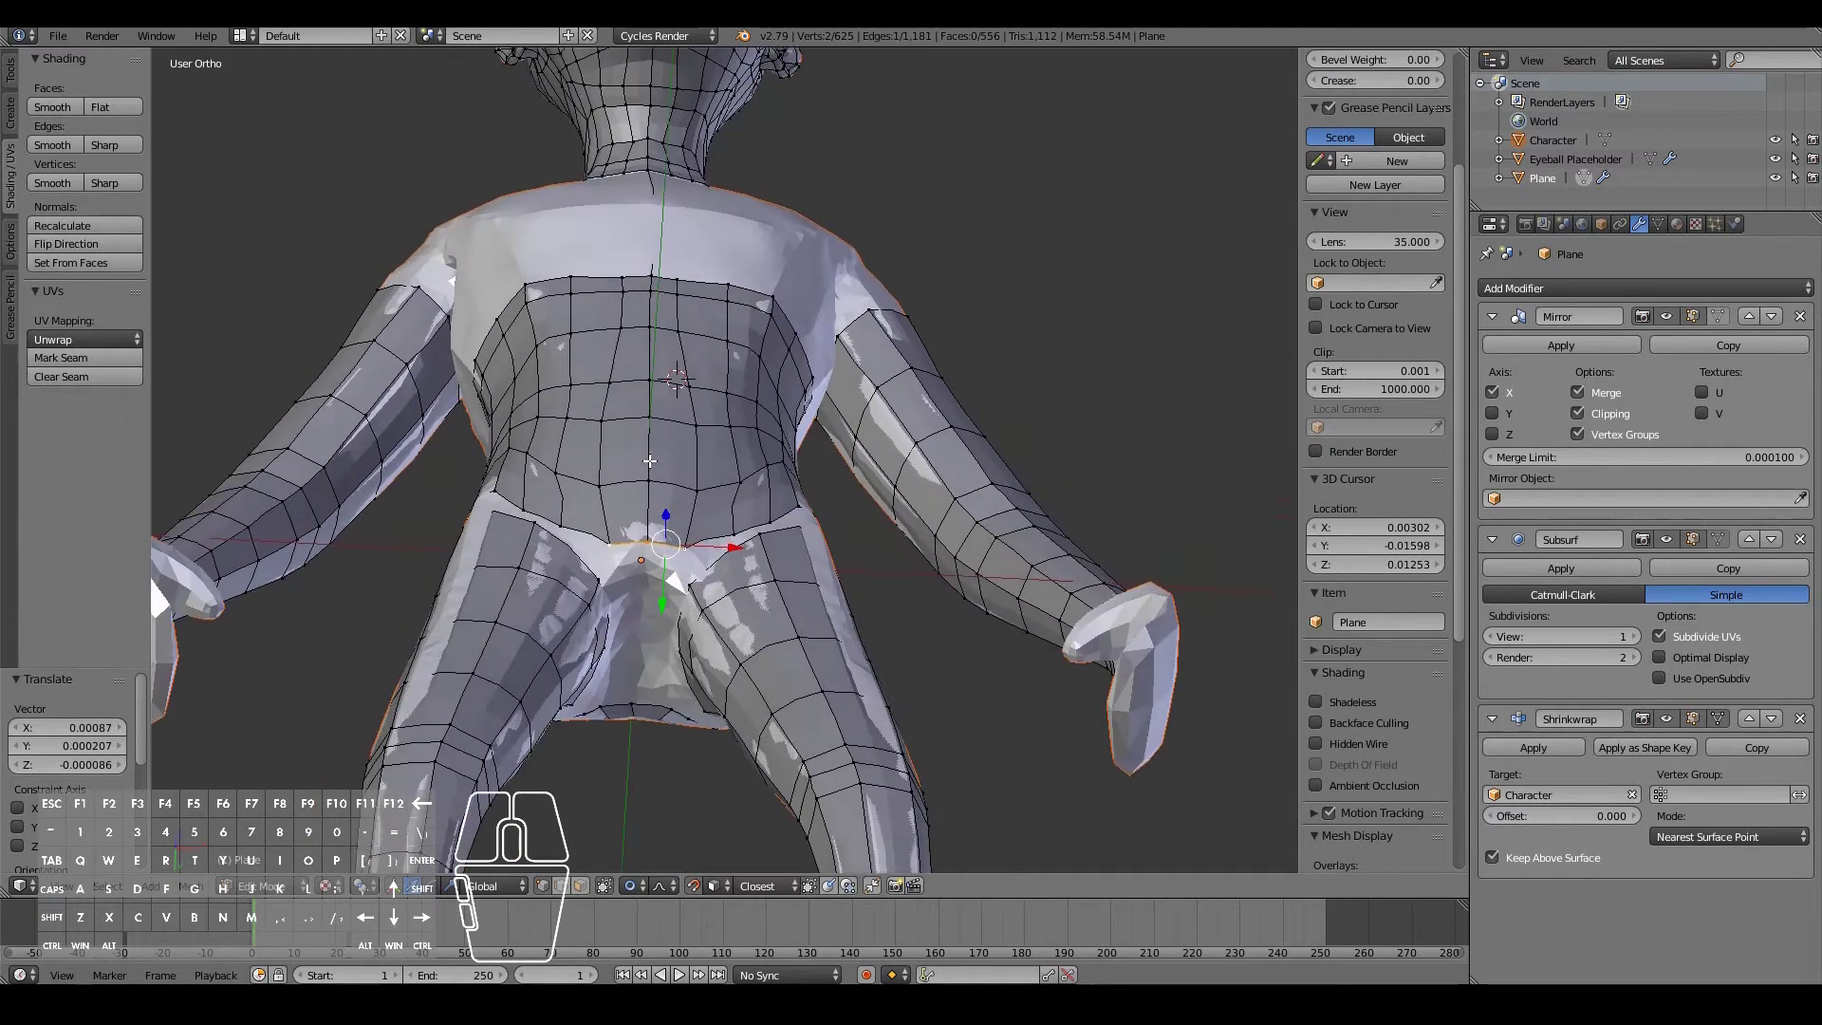
key(e)
click(680, 581)
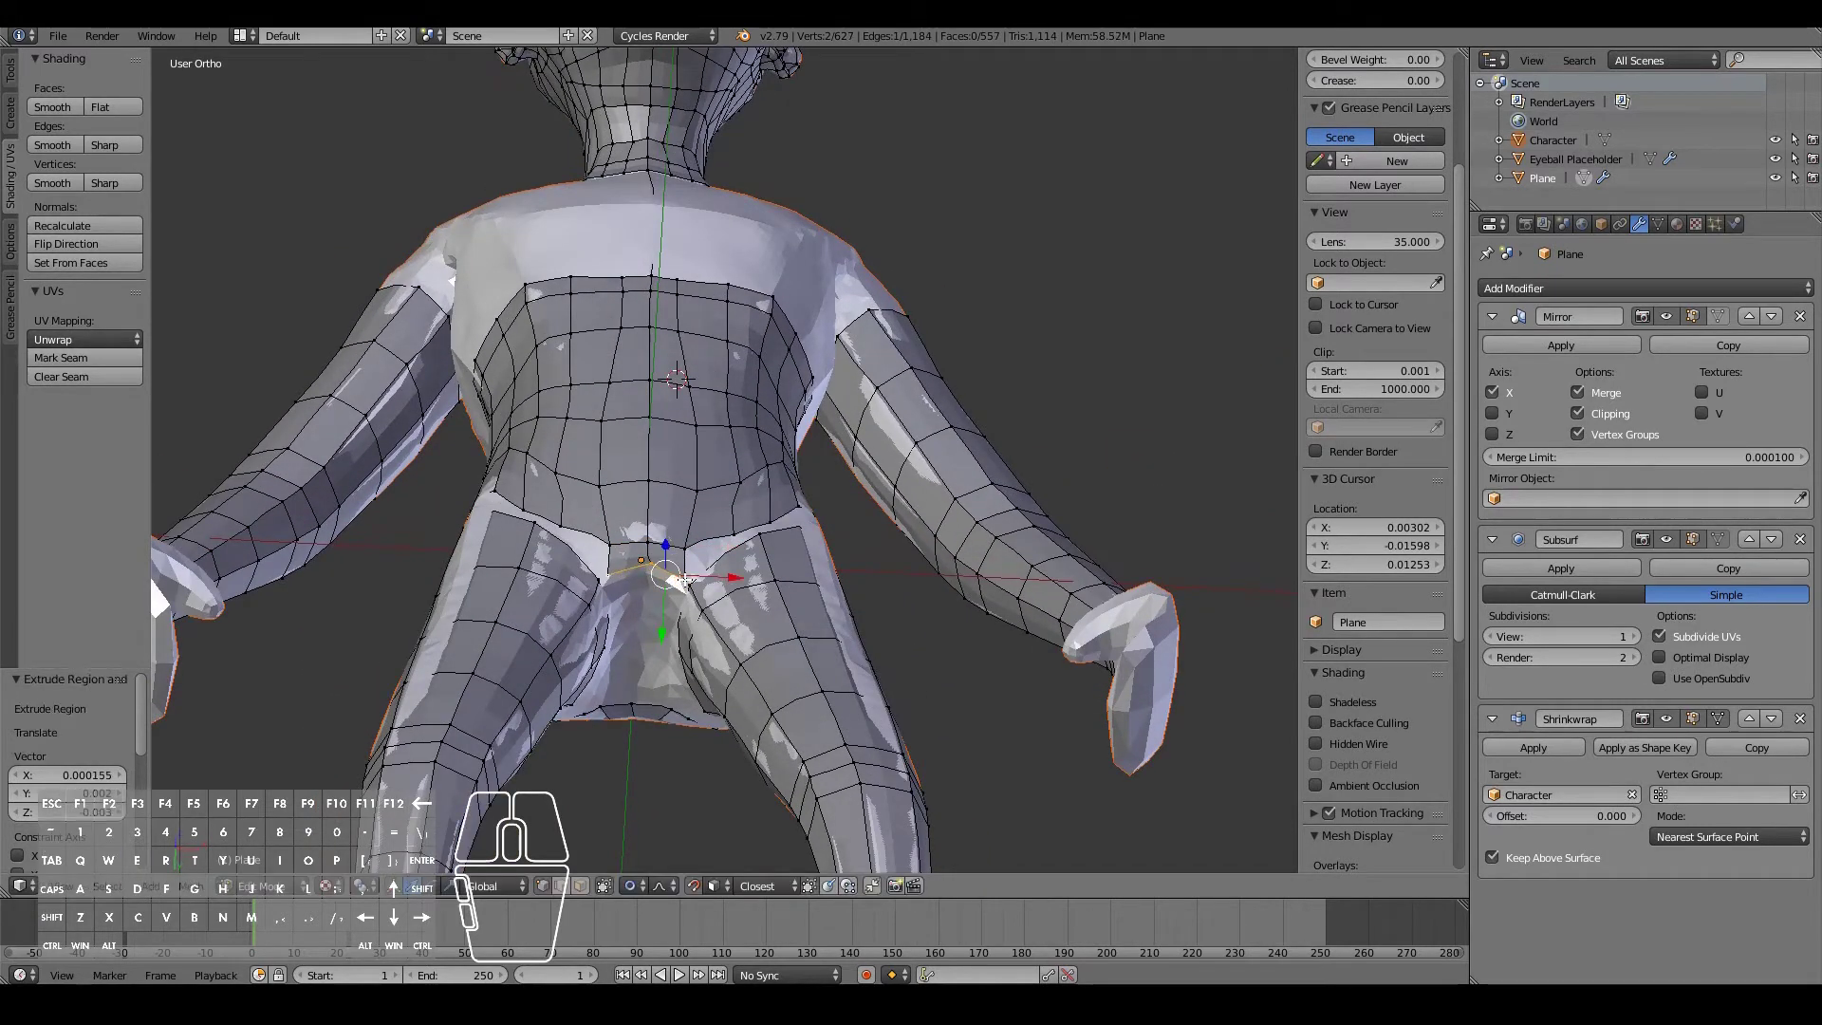
- Merge the extruded crotch face's outer vertex with the adjacent inner-thigh vertex at their center
scroll(682, 610, up, 2)
right_click(669, 634)
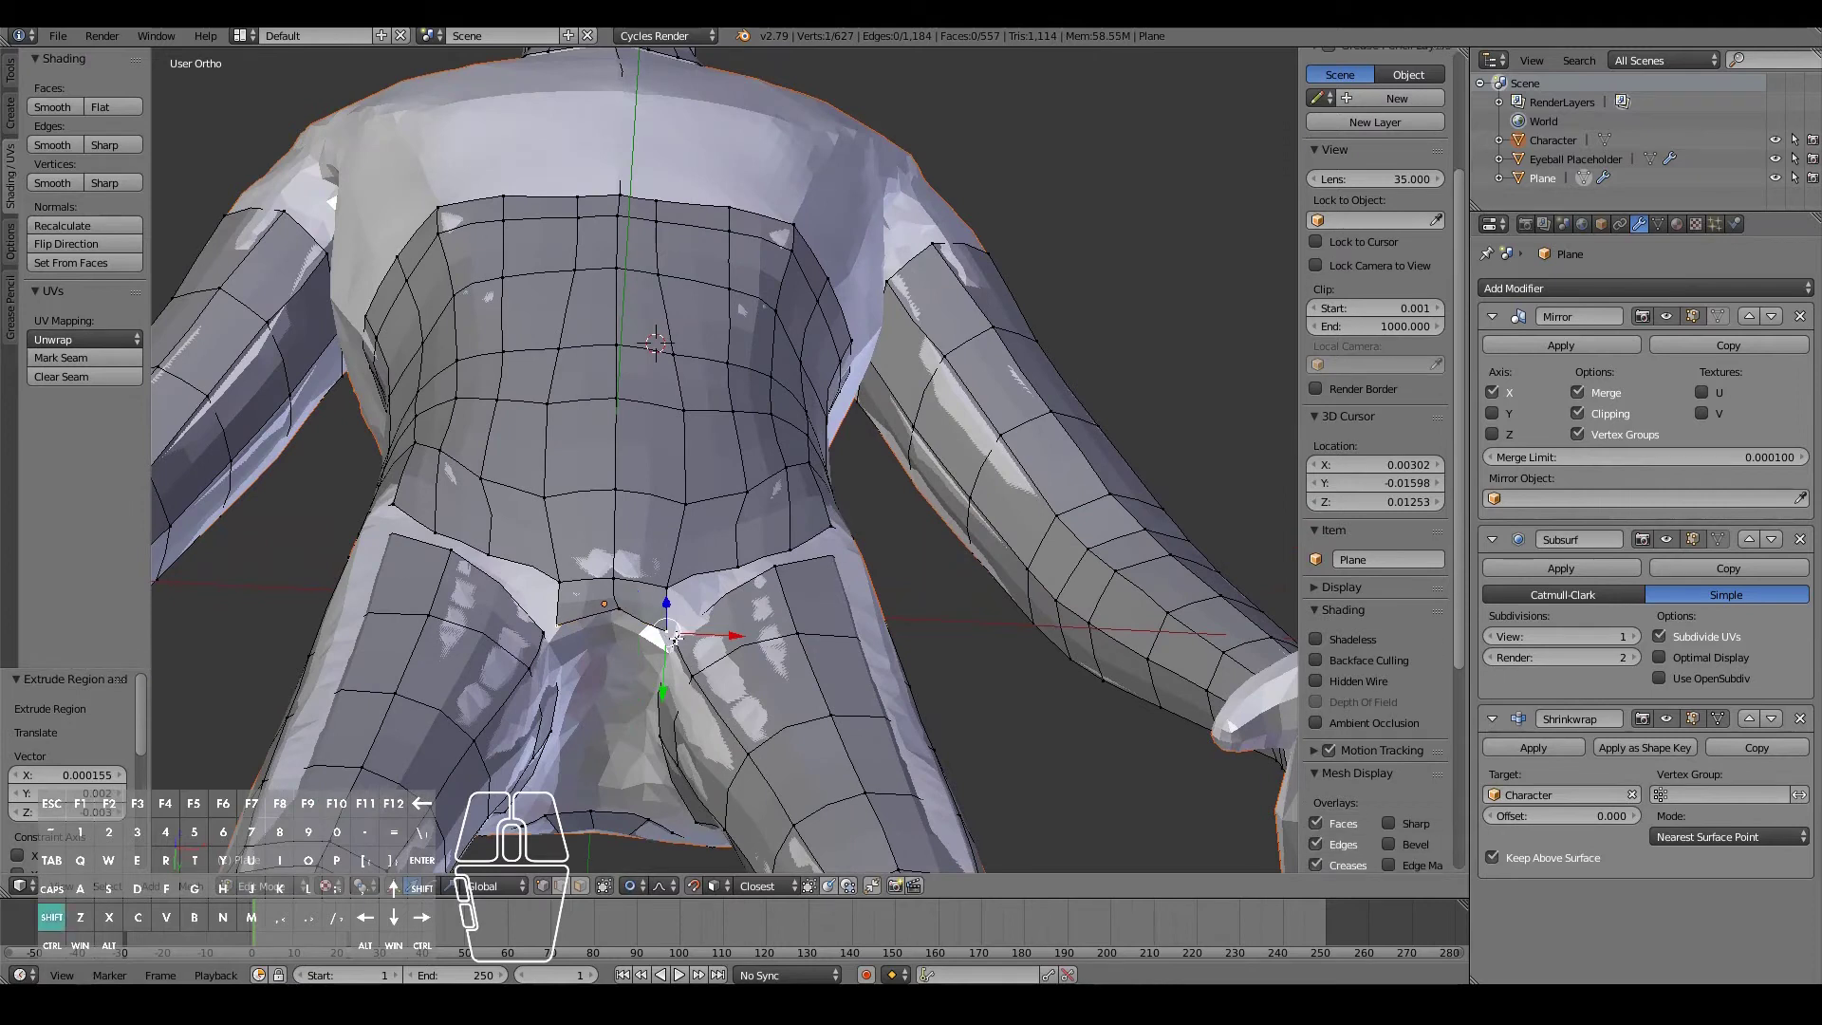
key(alt+m)
click(738, 697)
- Extrude the crotch's midline vertex backward between the legs
middle_drag(620, 606, 626, 436)
right_click(629, 527)
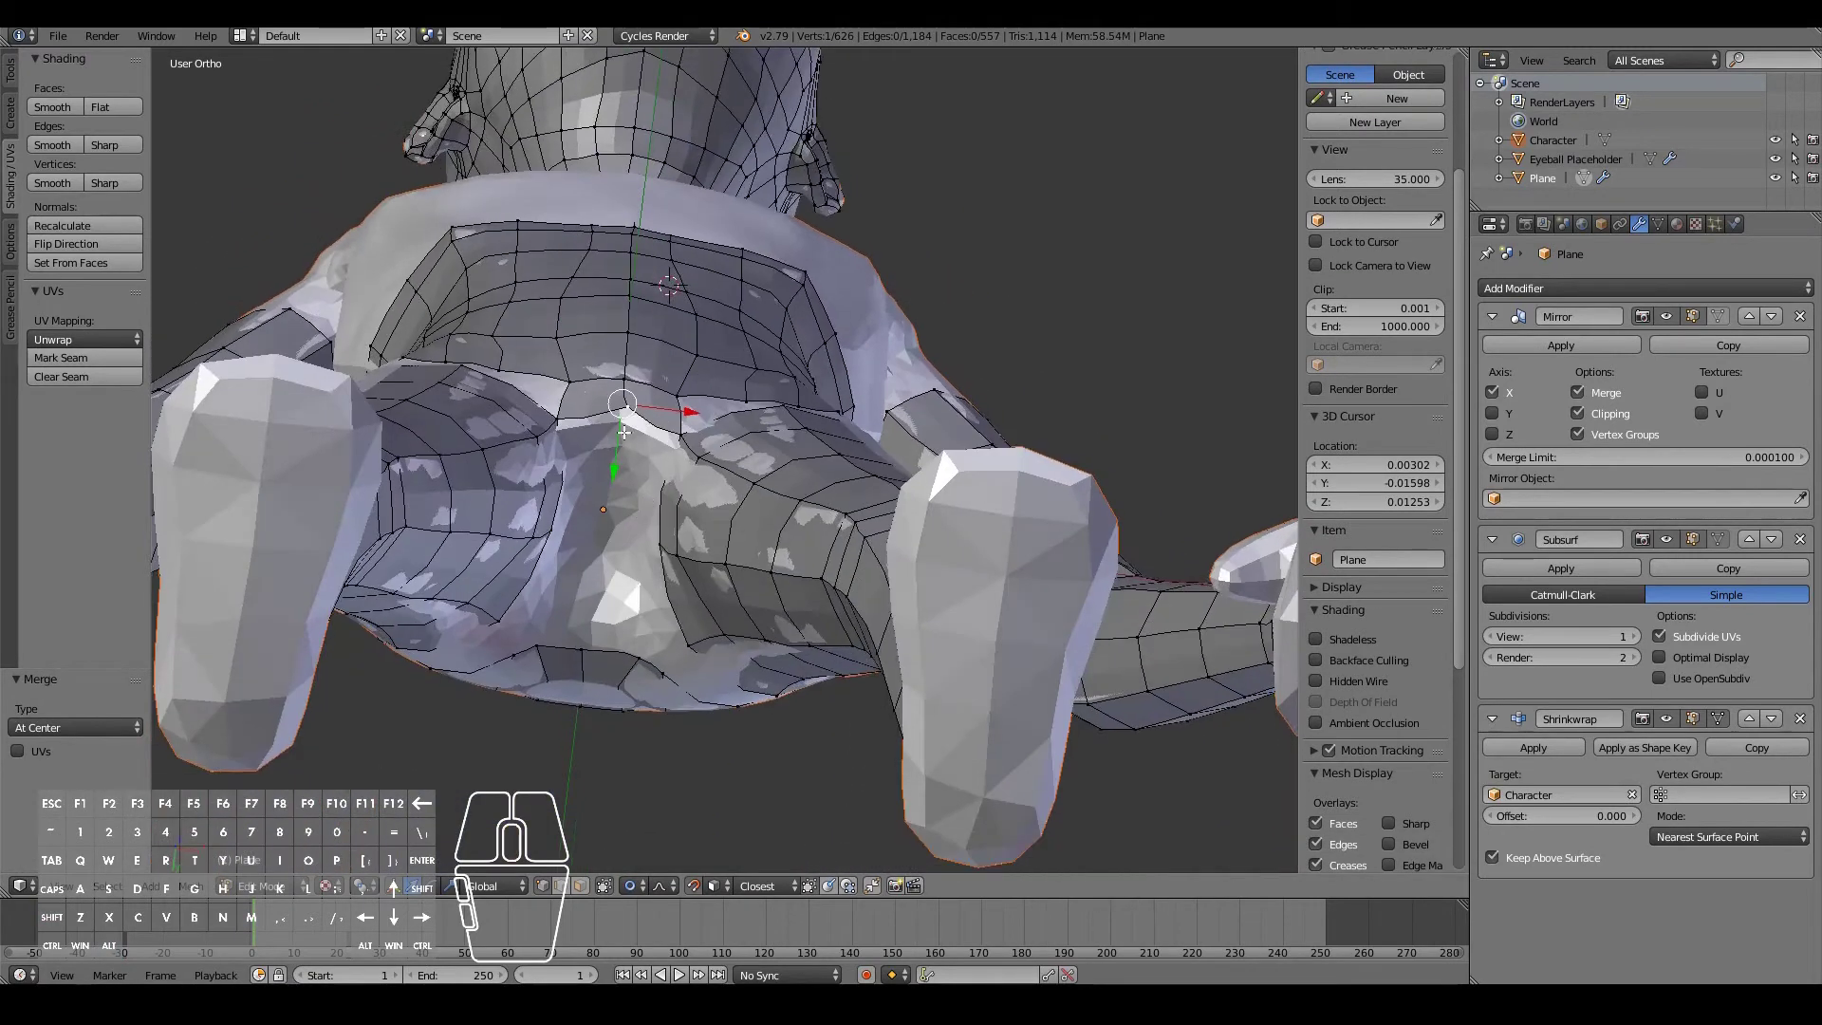
key(e)
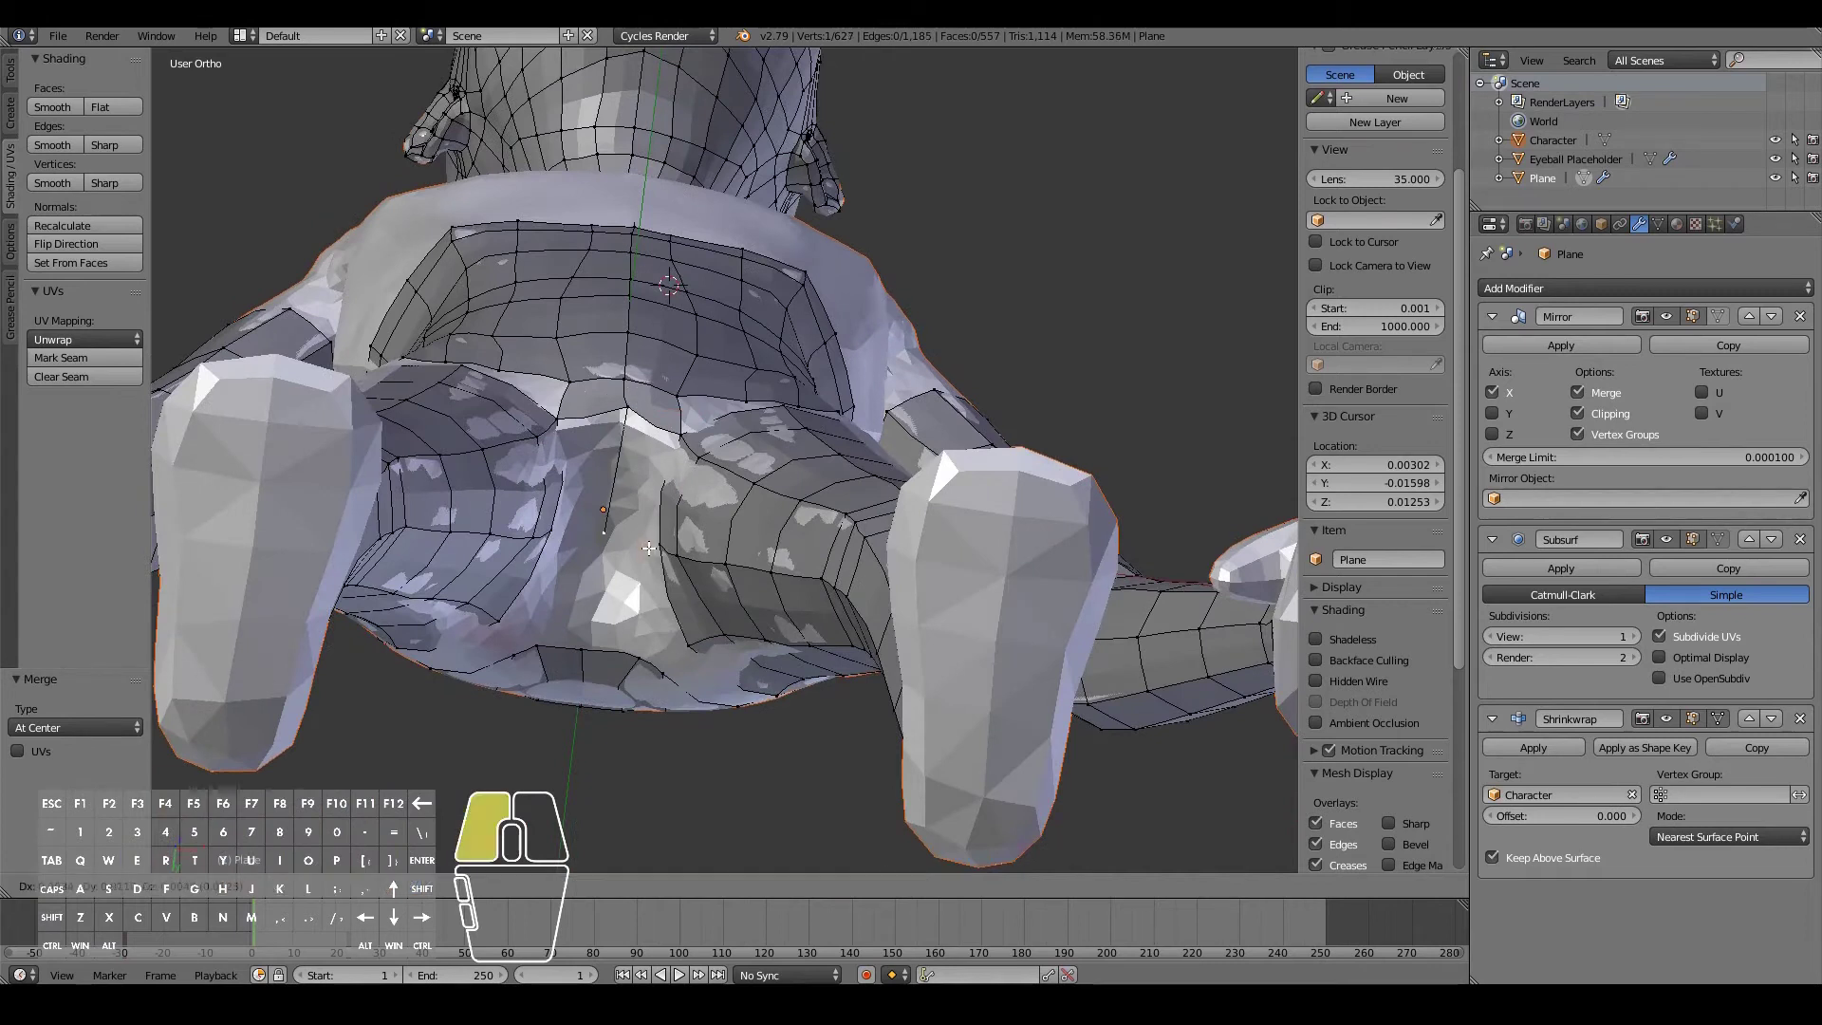
click(649, 549)
- Try to fill a face between the new midline crotch edge and the inner-thigh vertices, and undo it
shift+right_click(658, 546)
shift+right_click(662, 488)
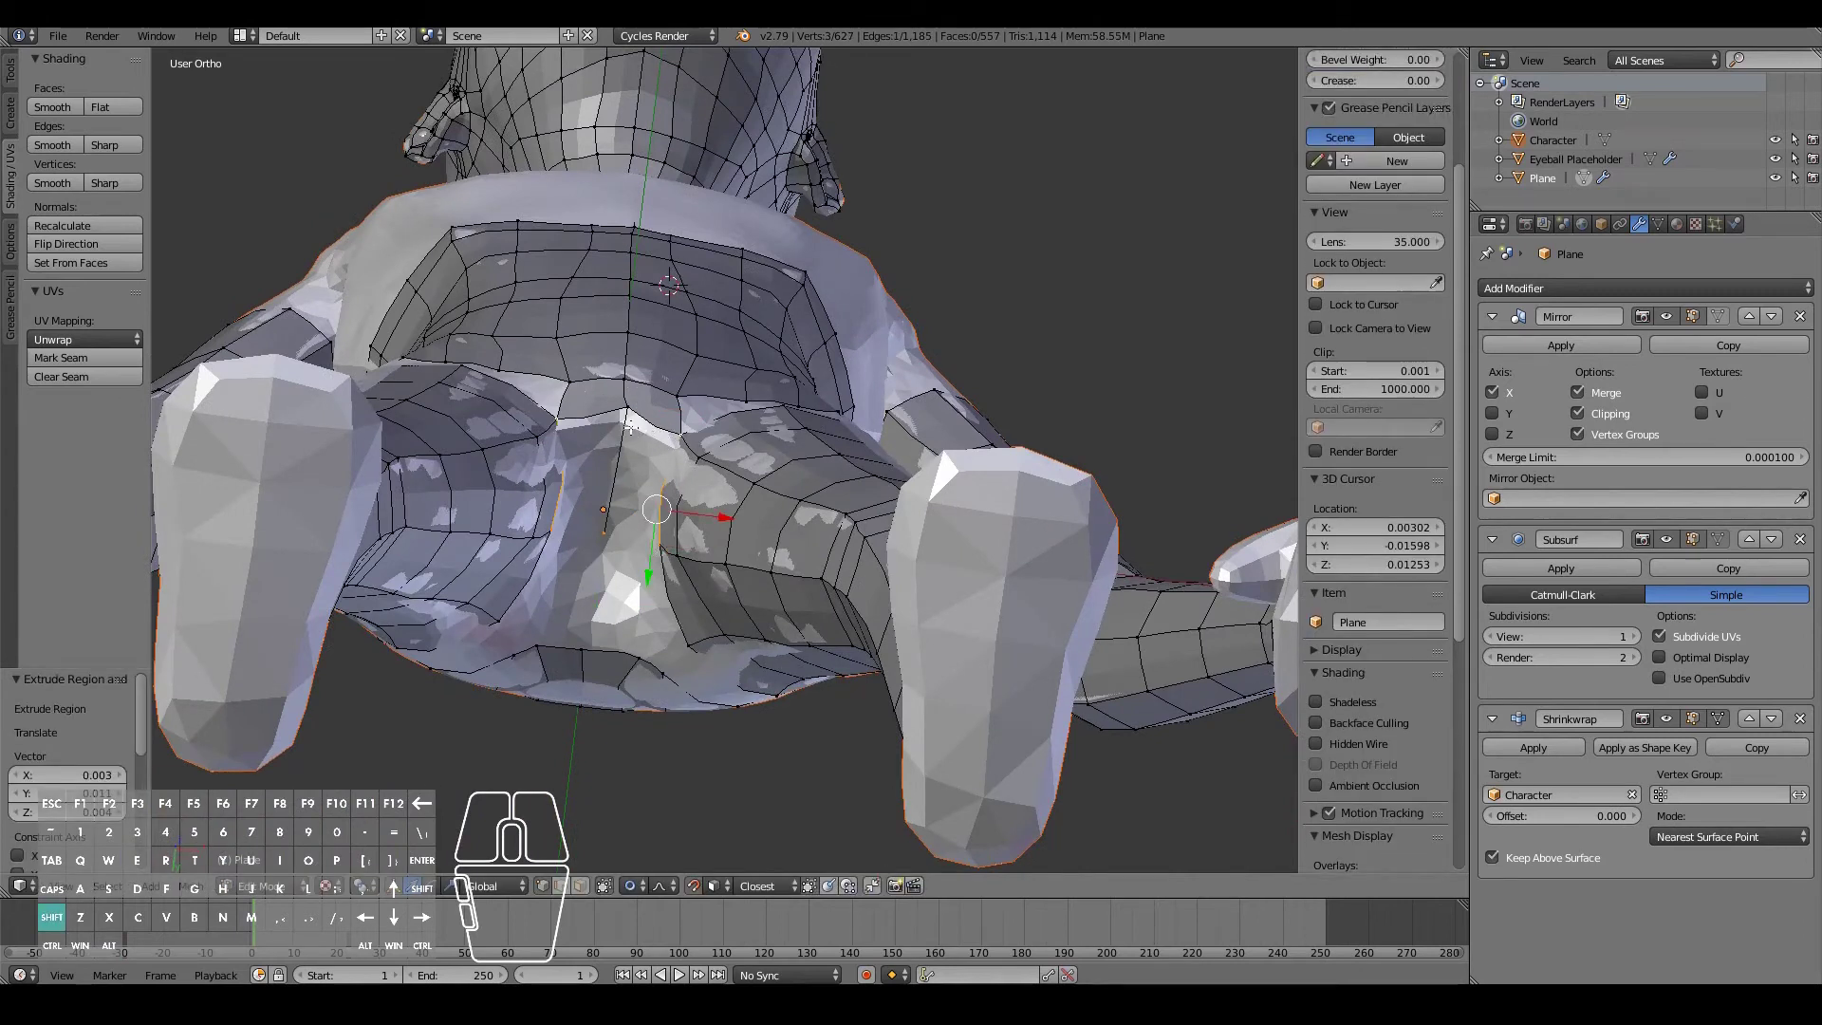
shift+right_click(631, 427)
key(f)
key(ctrl+z)
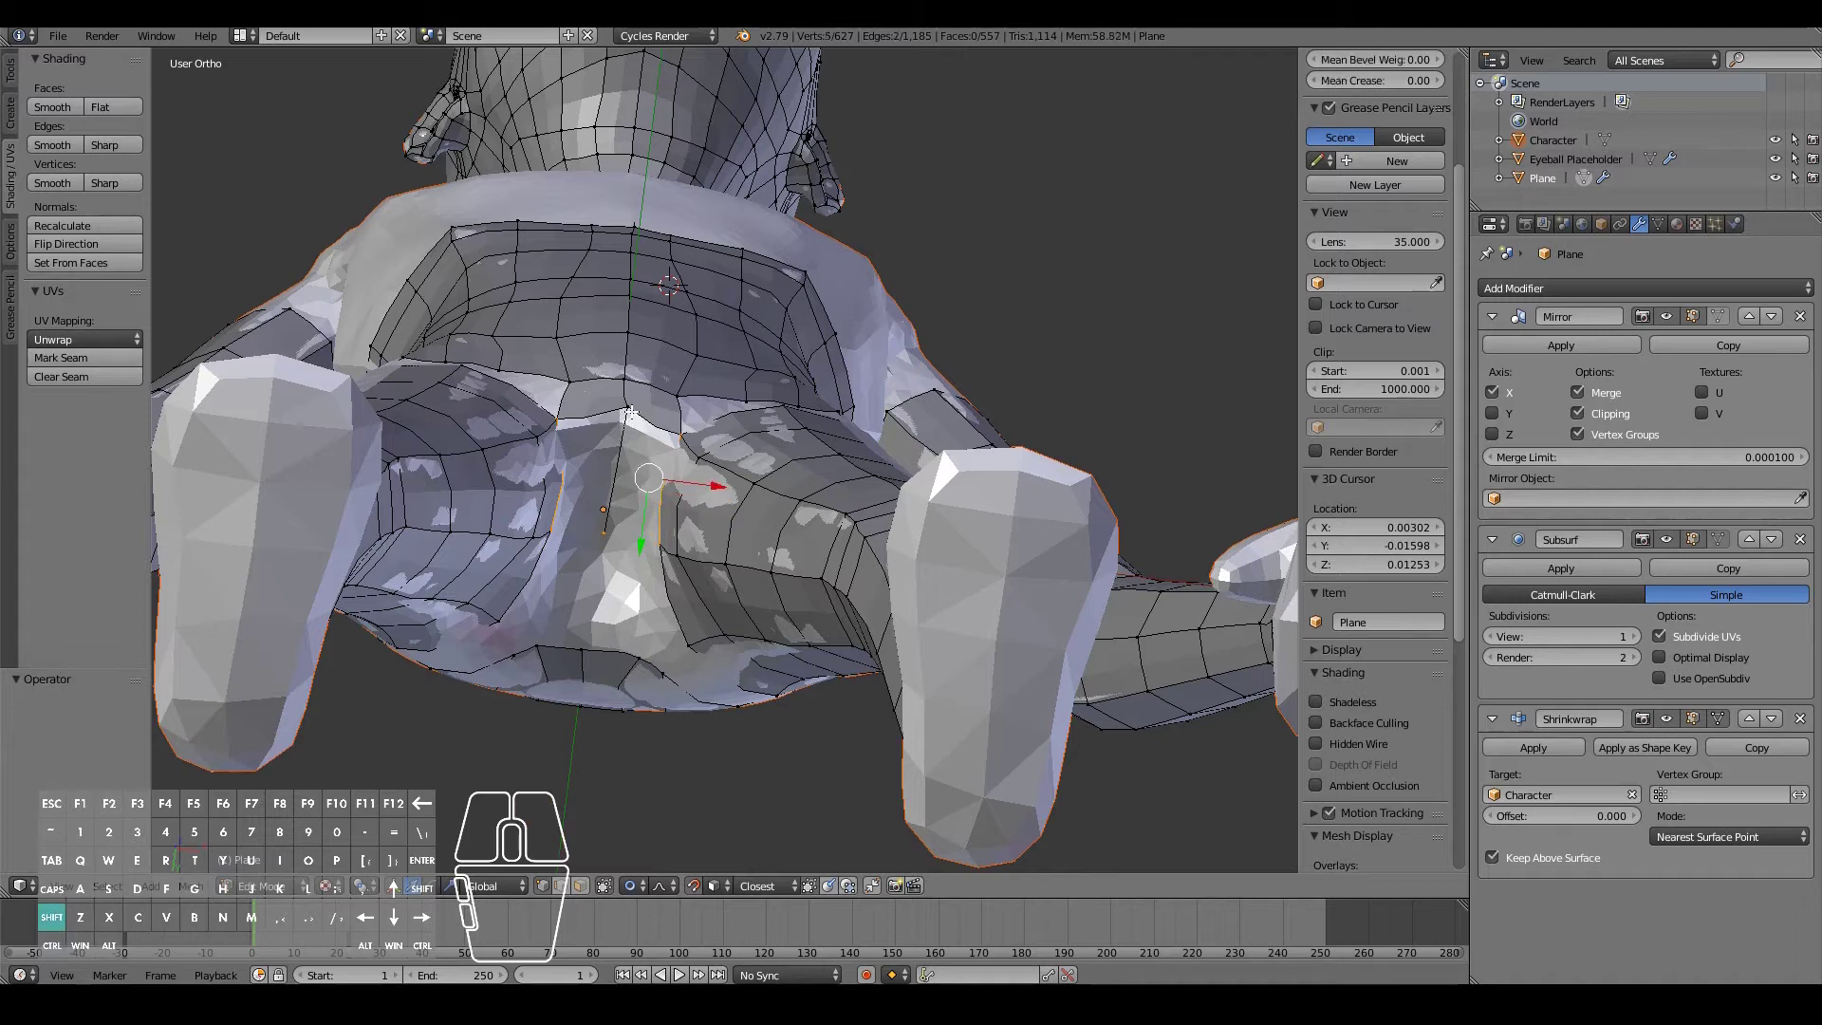
- Fill the face between the crotch's midline edge and the inner-thigh vertices
key(a)
right_click(607, 537)
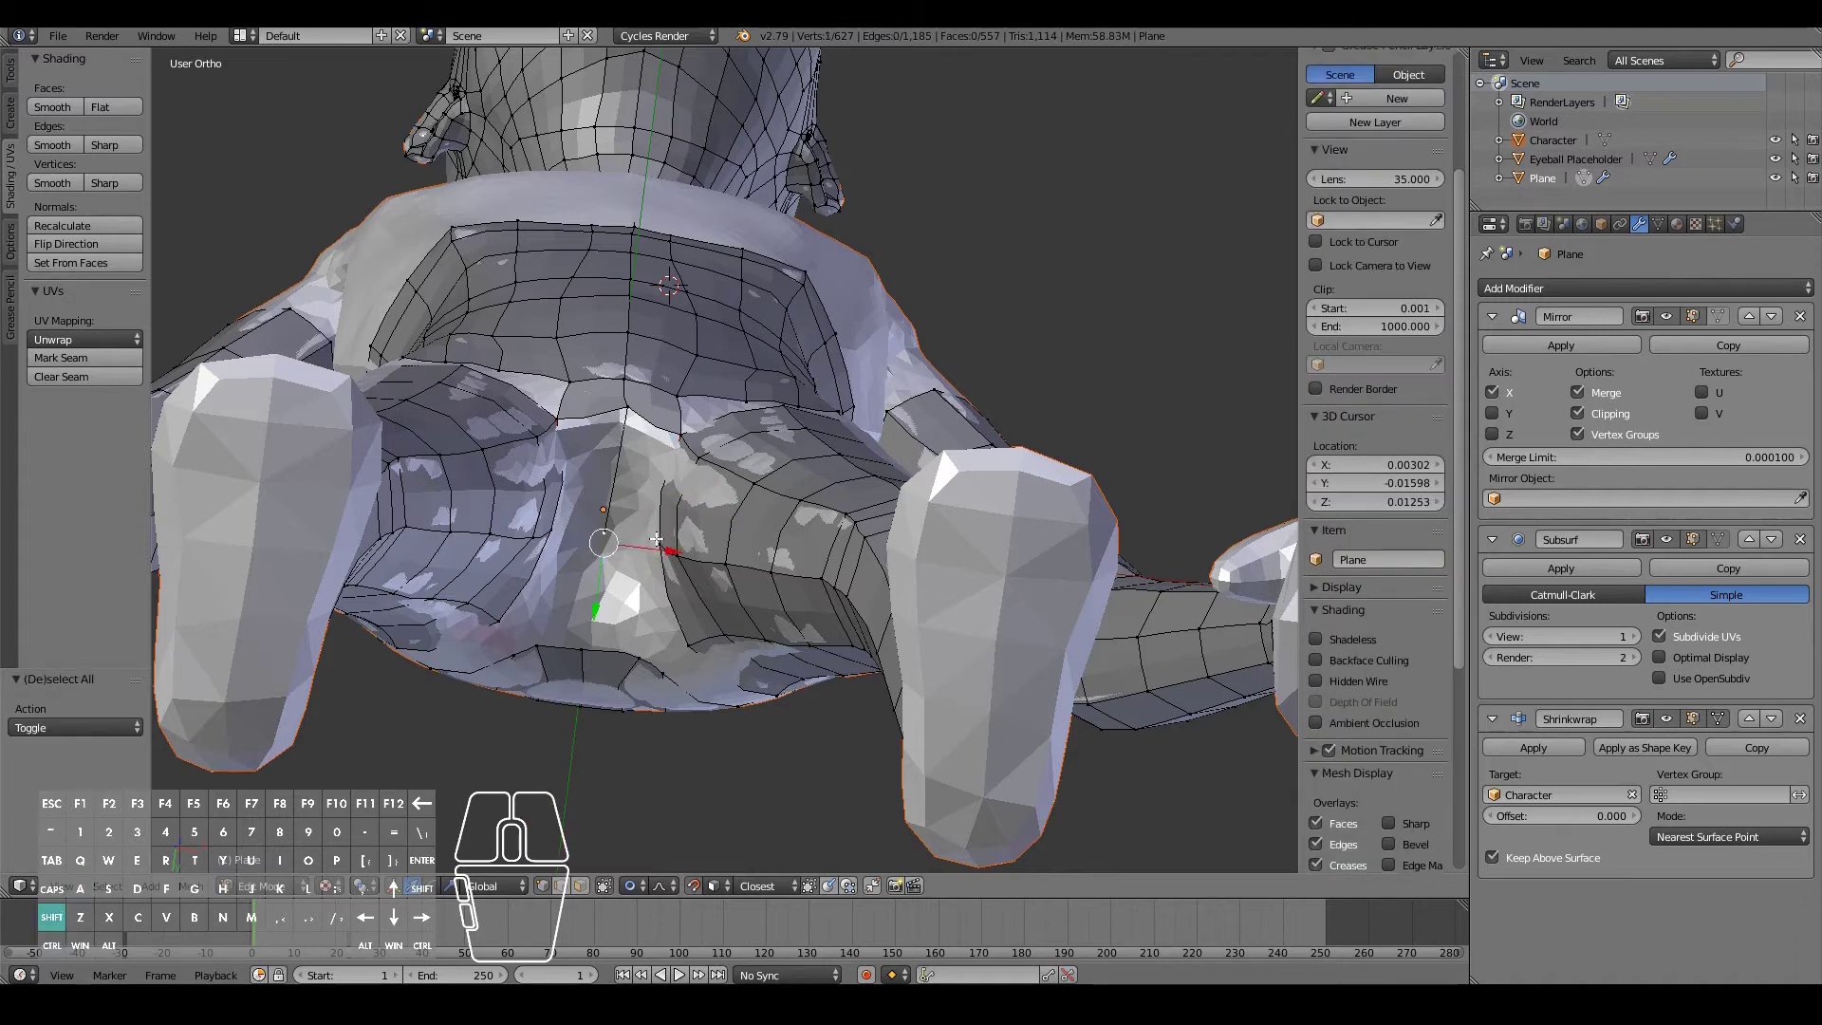
shift+right_click(660, 444)
shift+right_click(627, 414)
key(f)
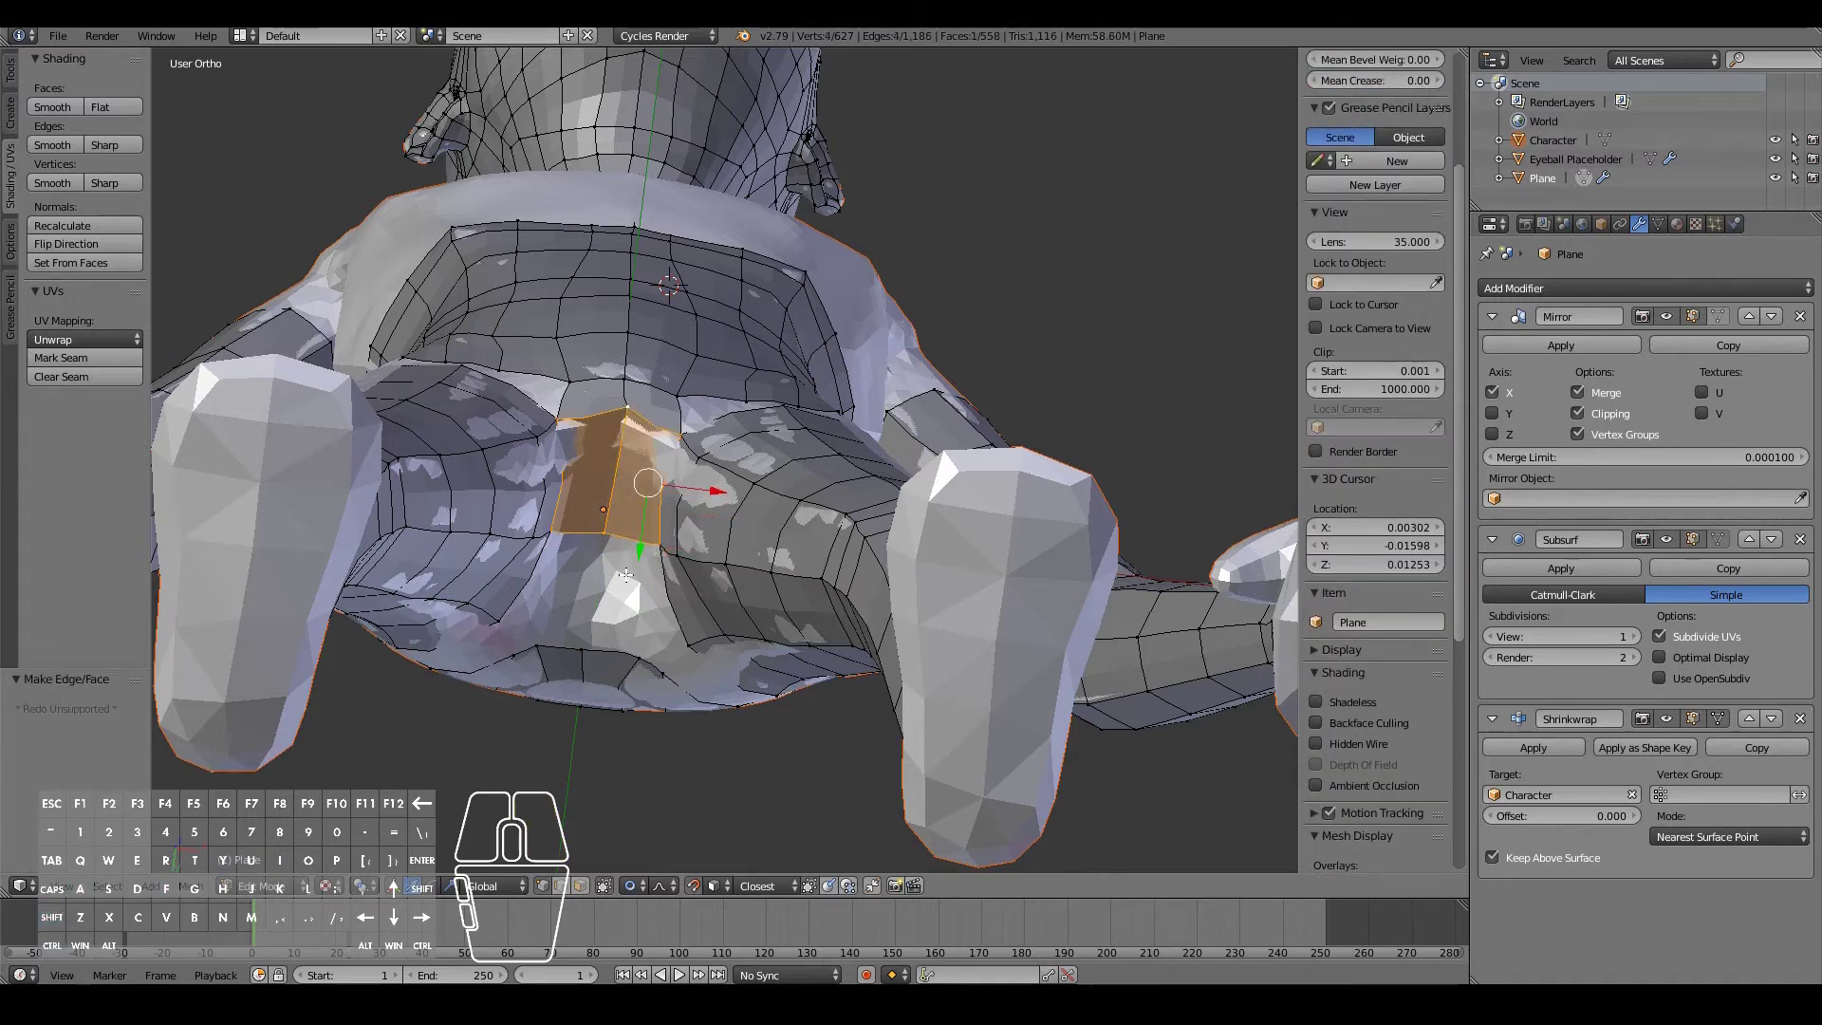
- Move the vertex on the buttock's lower edge beside the midline outward toward the inner thigh
middle_drag(625, 568, 629, 510)
right_click(600, 346)
middle_drag(658, 435, 674, 325)
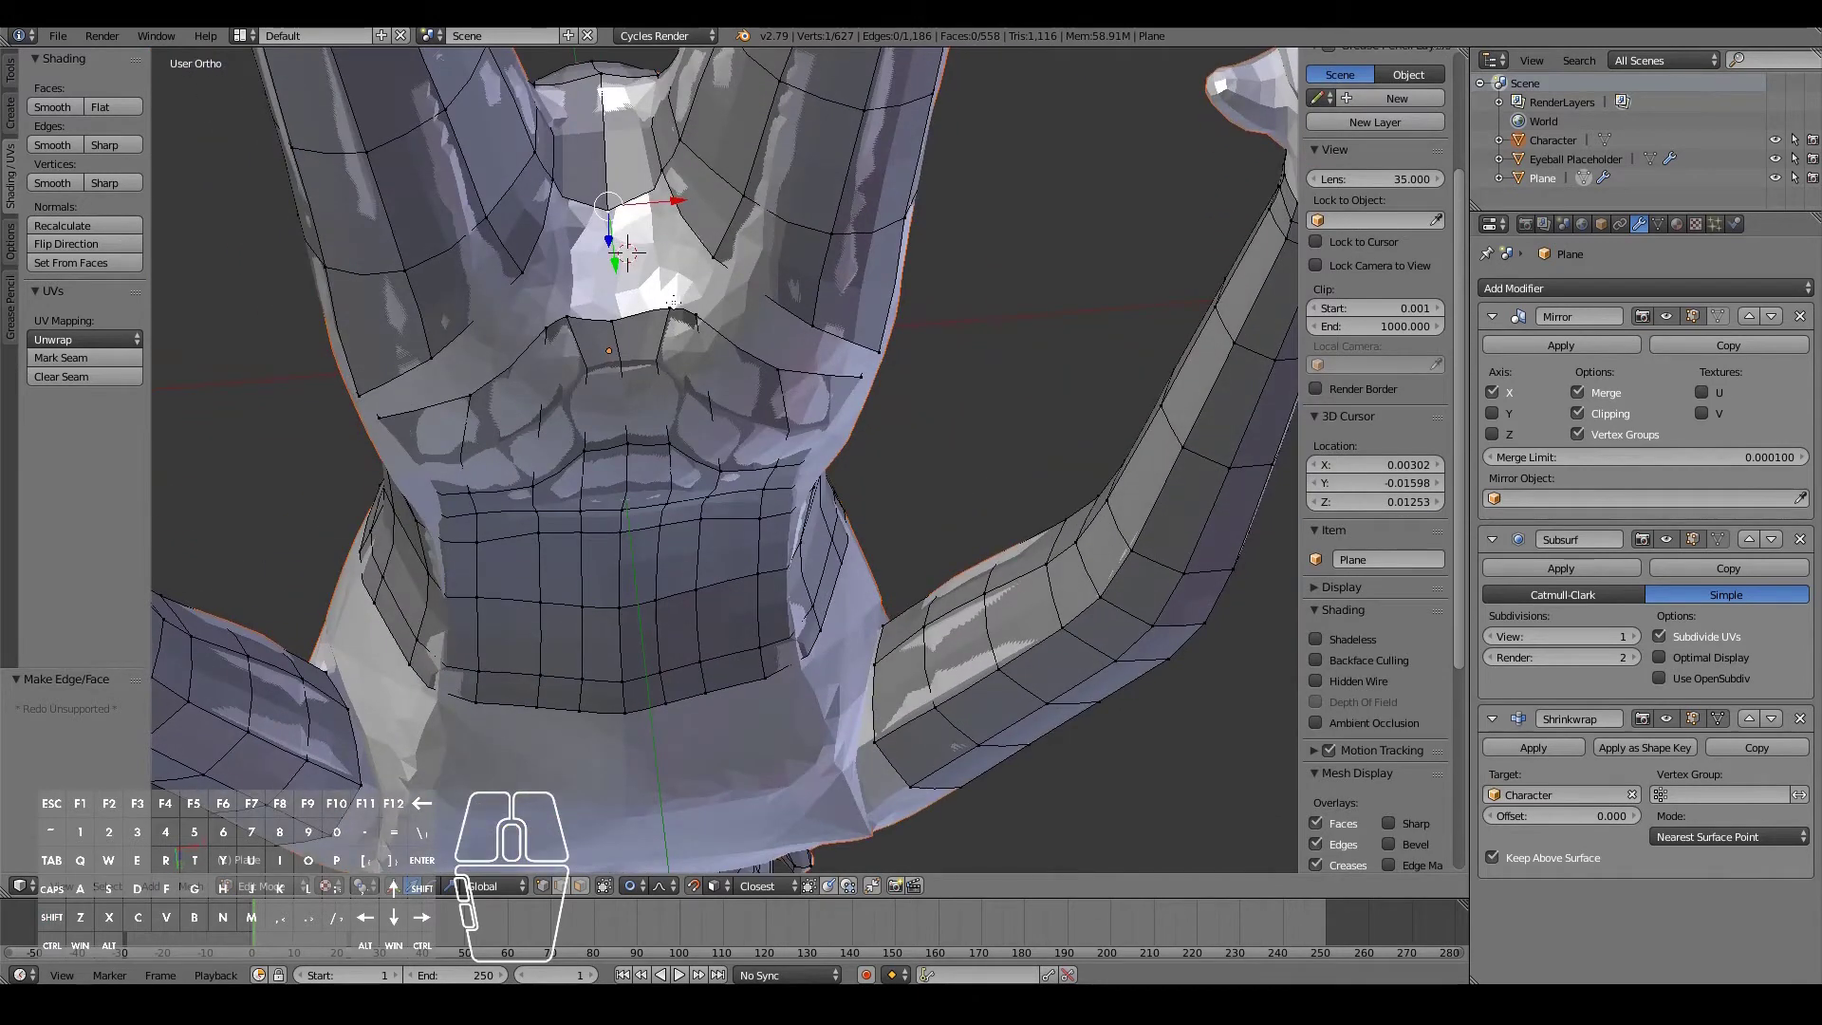
key(g)
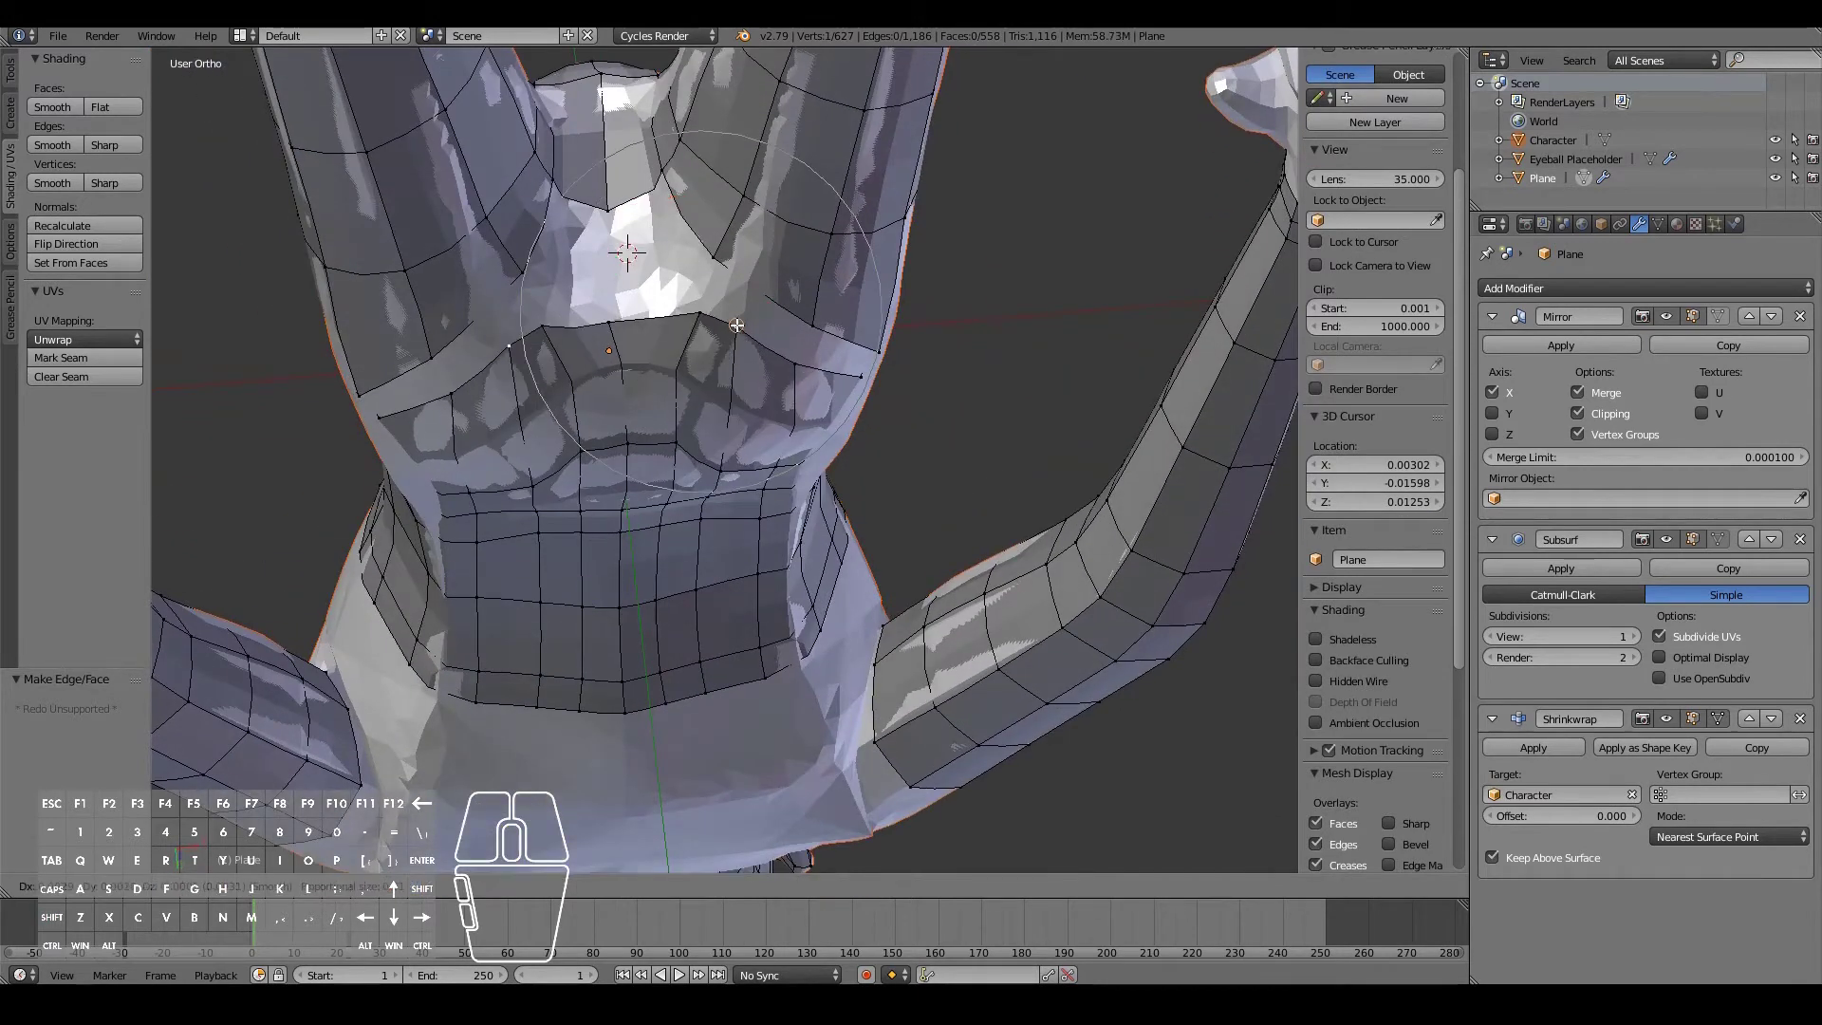
click(736, 331)
- Merge the moved buttock vertex with the adjacent inner-thigh vertex at their center and adjust the merged vertex's position
middle_drag(735, 331, 618, 416)
right_click(700, 456)
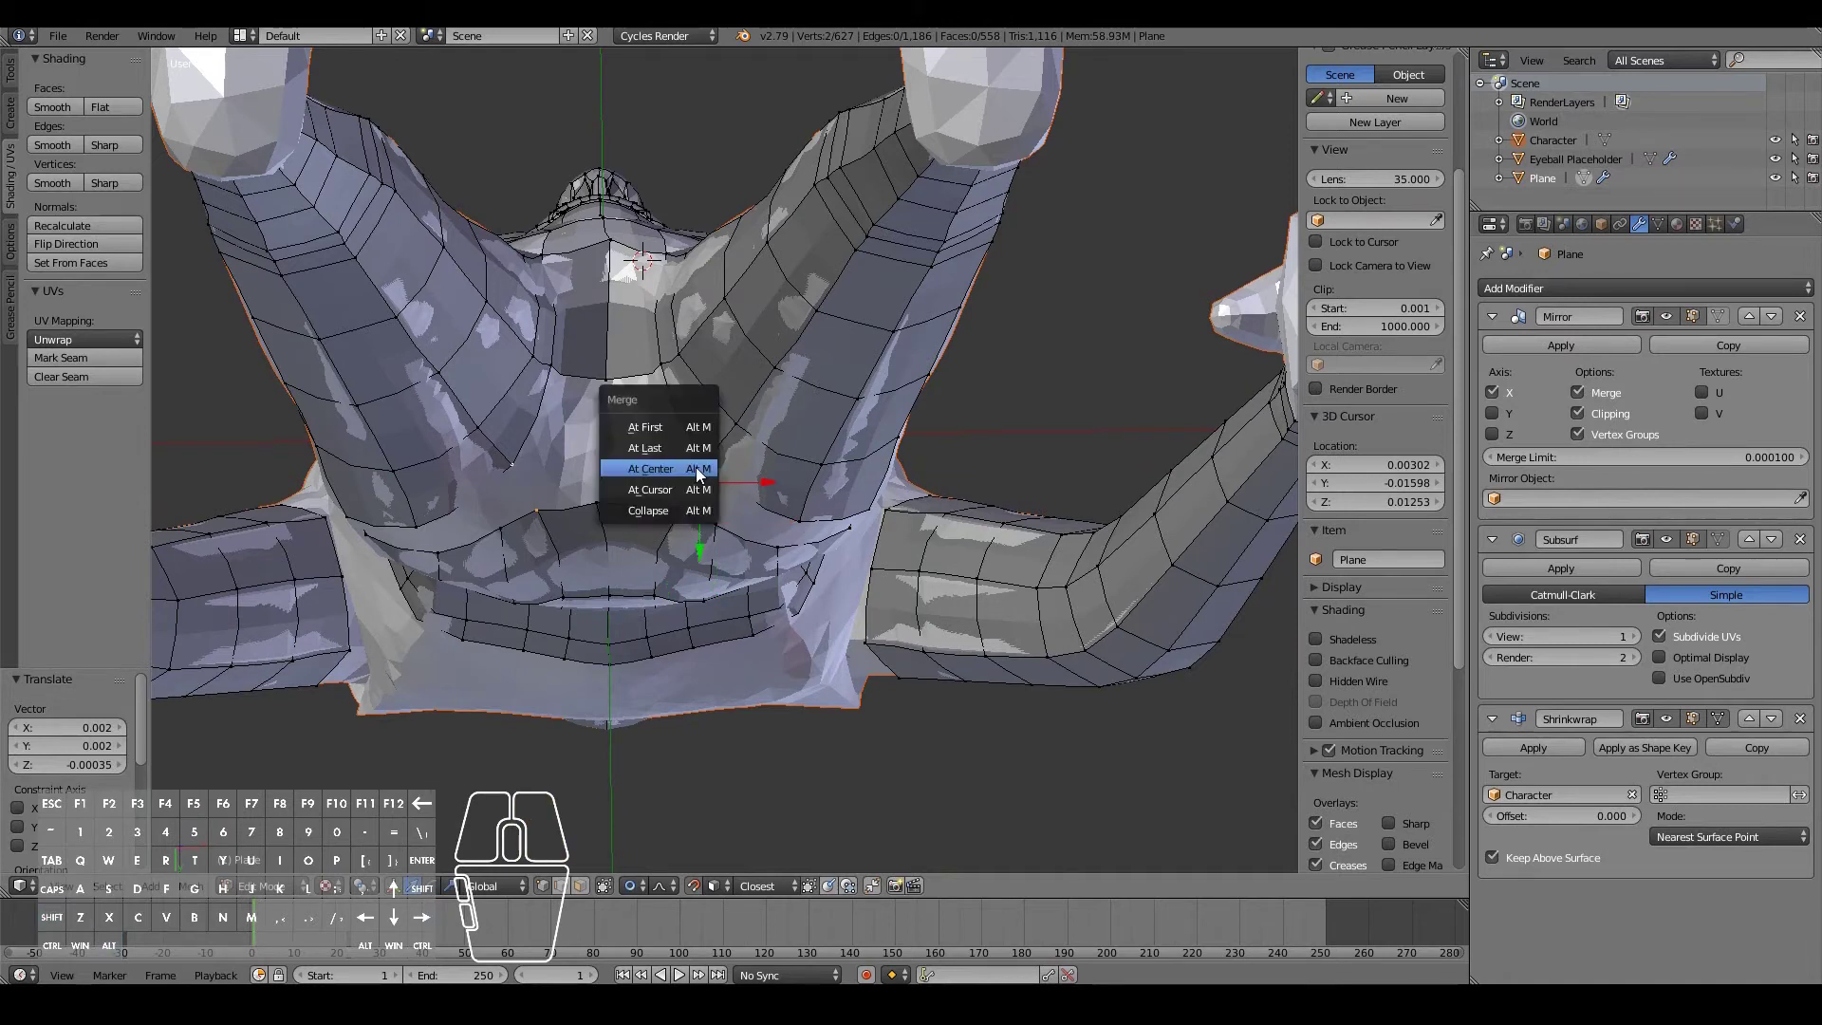
click(651, 469)
key(g)
click(700, 464)
- Fill the remaining gap between the crotch's rear edge and the buttock's lower midline with a face
right_click(616, 492)
shift+right_click(660, 362)
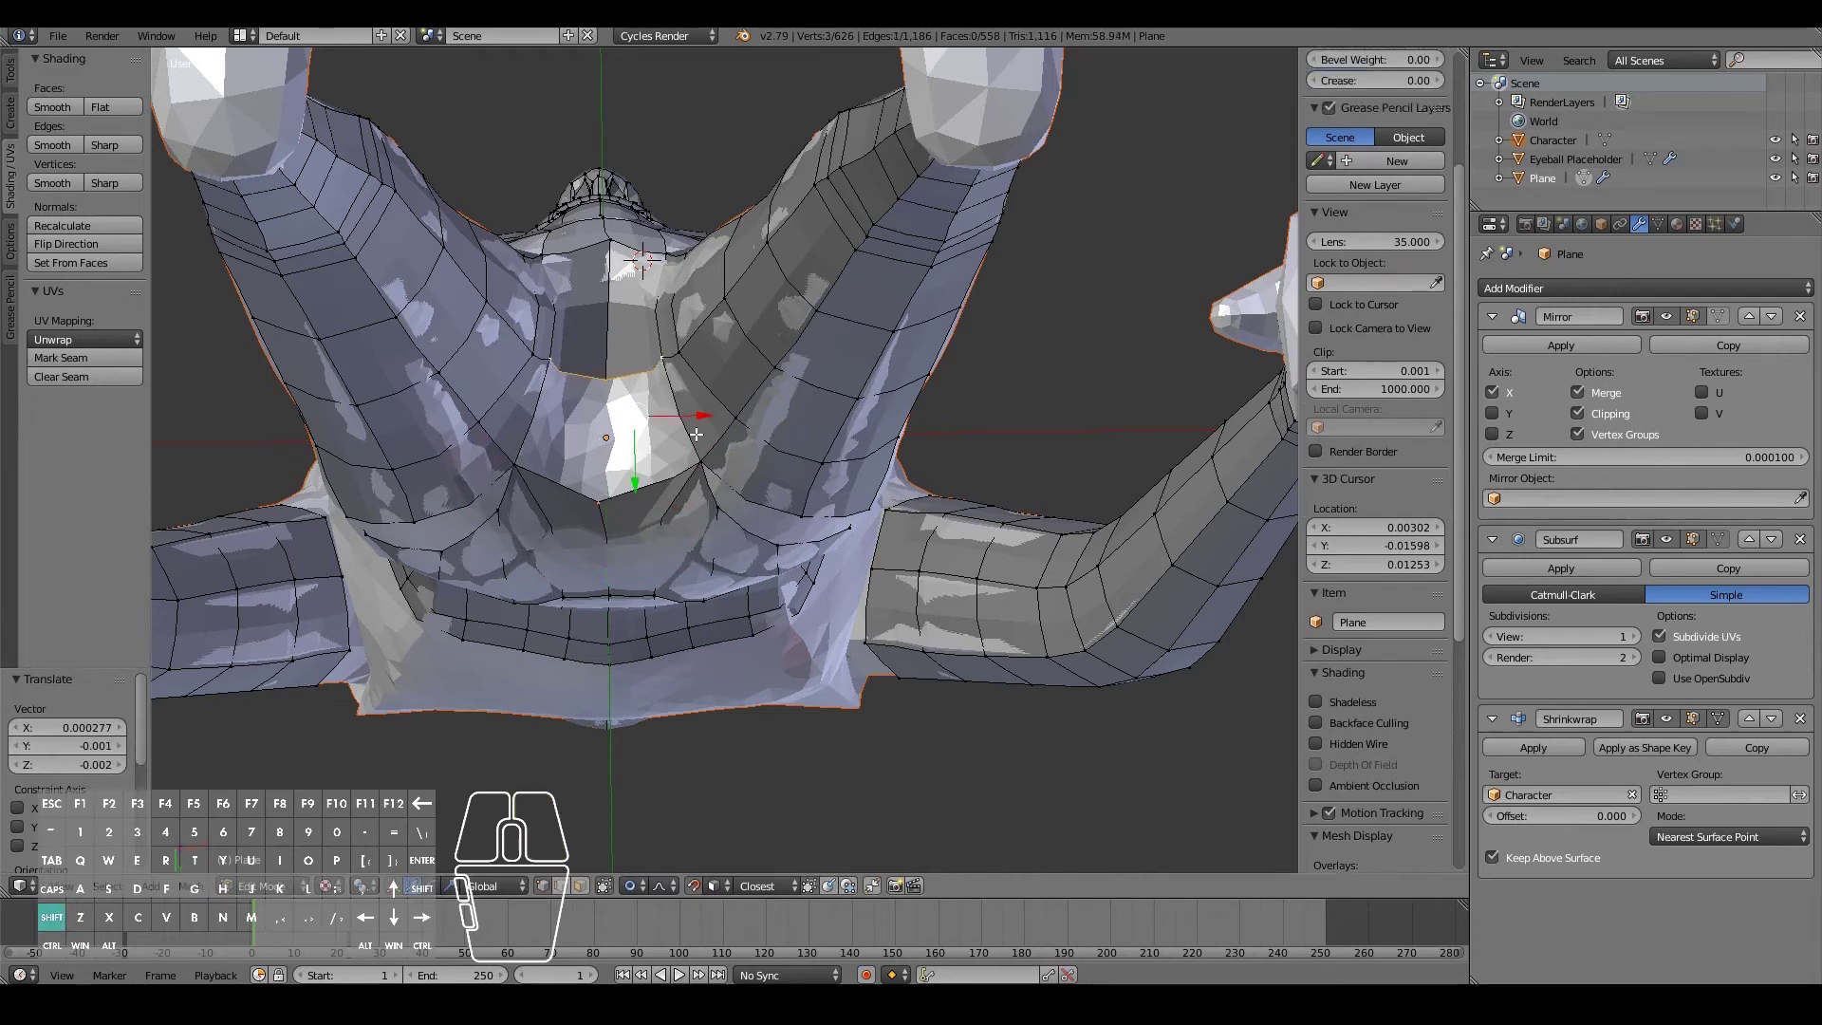
key(f)
- Examine the joined crotch and hip topology from the front and the back of the body
middle_drag(700, 465, 444, 552)
scroll(578, 602, down, 2)
middle_drag(578, 601, 603, 662)
scroll(603, 662, down, 2)
scroll(604, 662, down, 5)
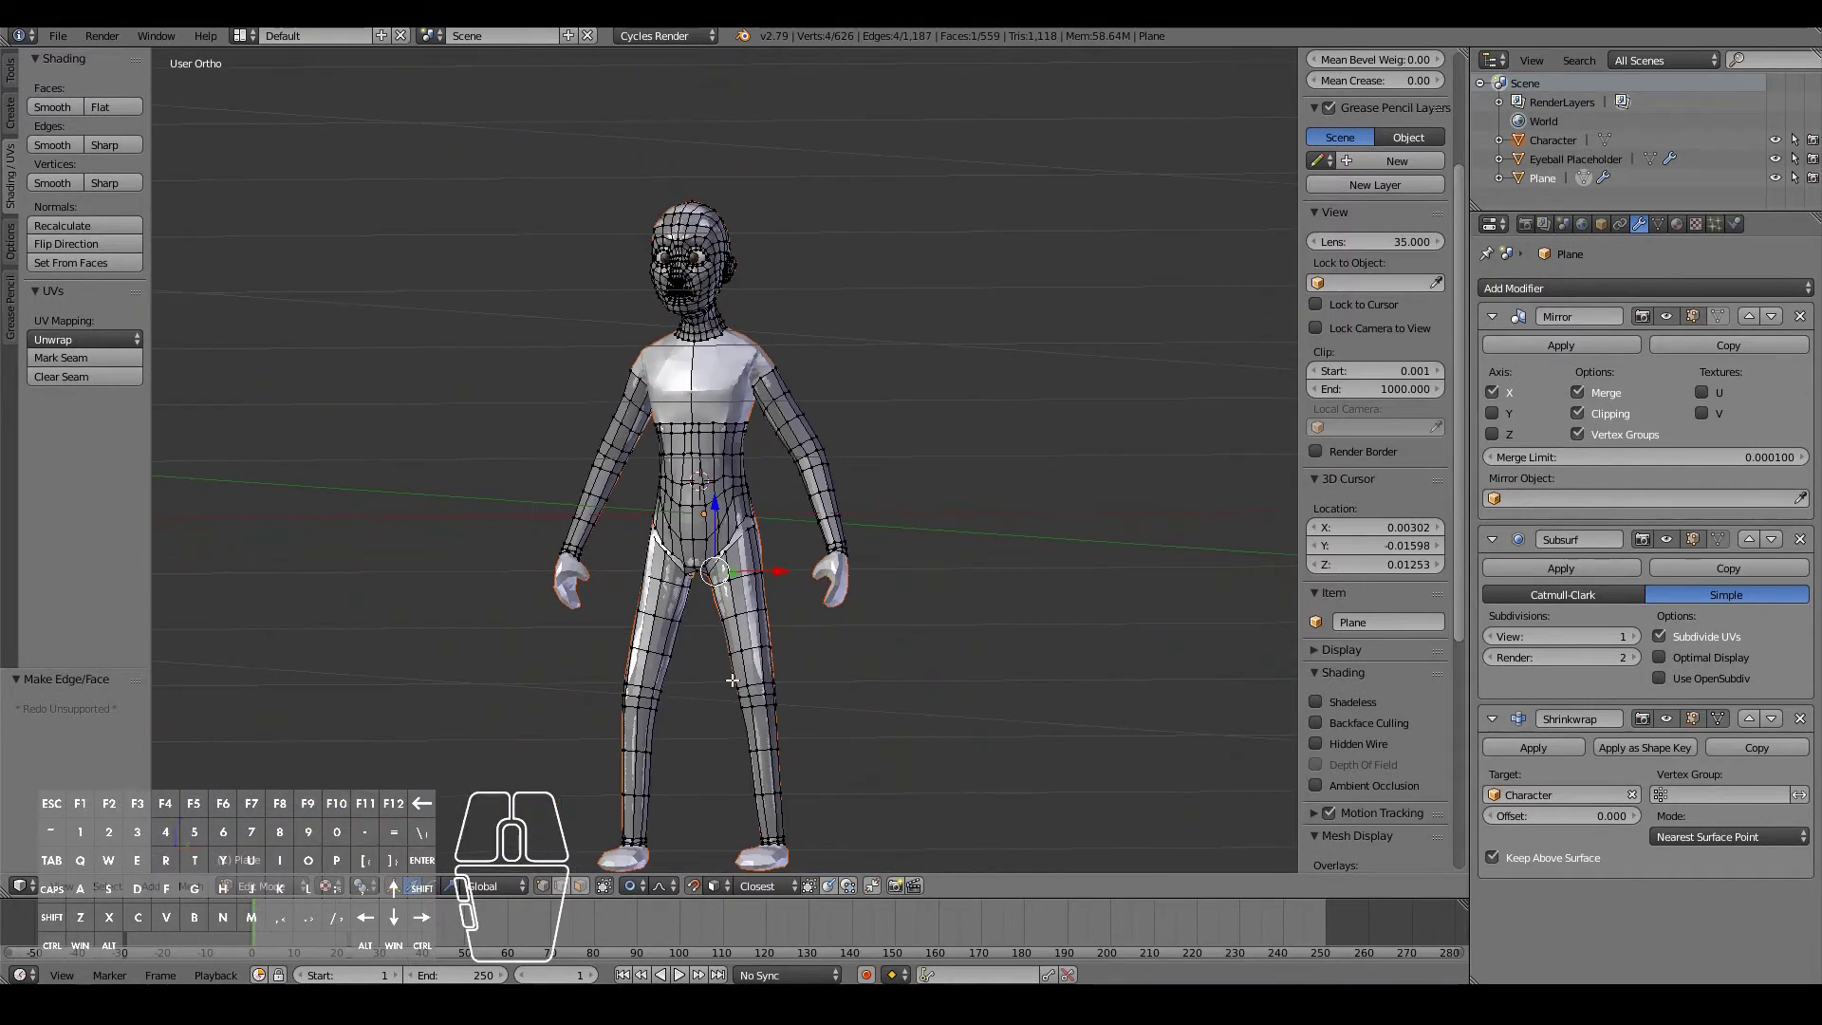
scroll(727, 674, up, 5)
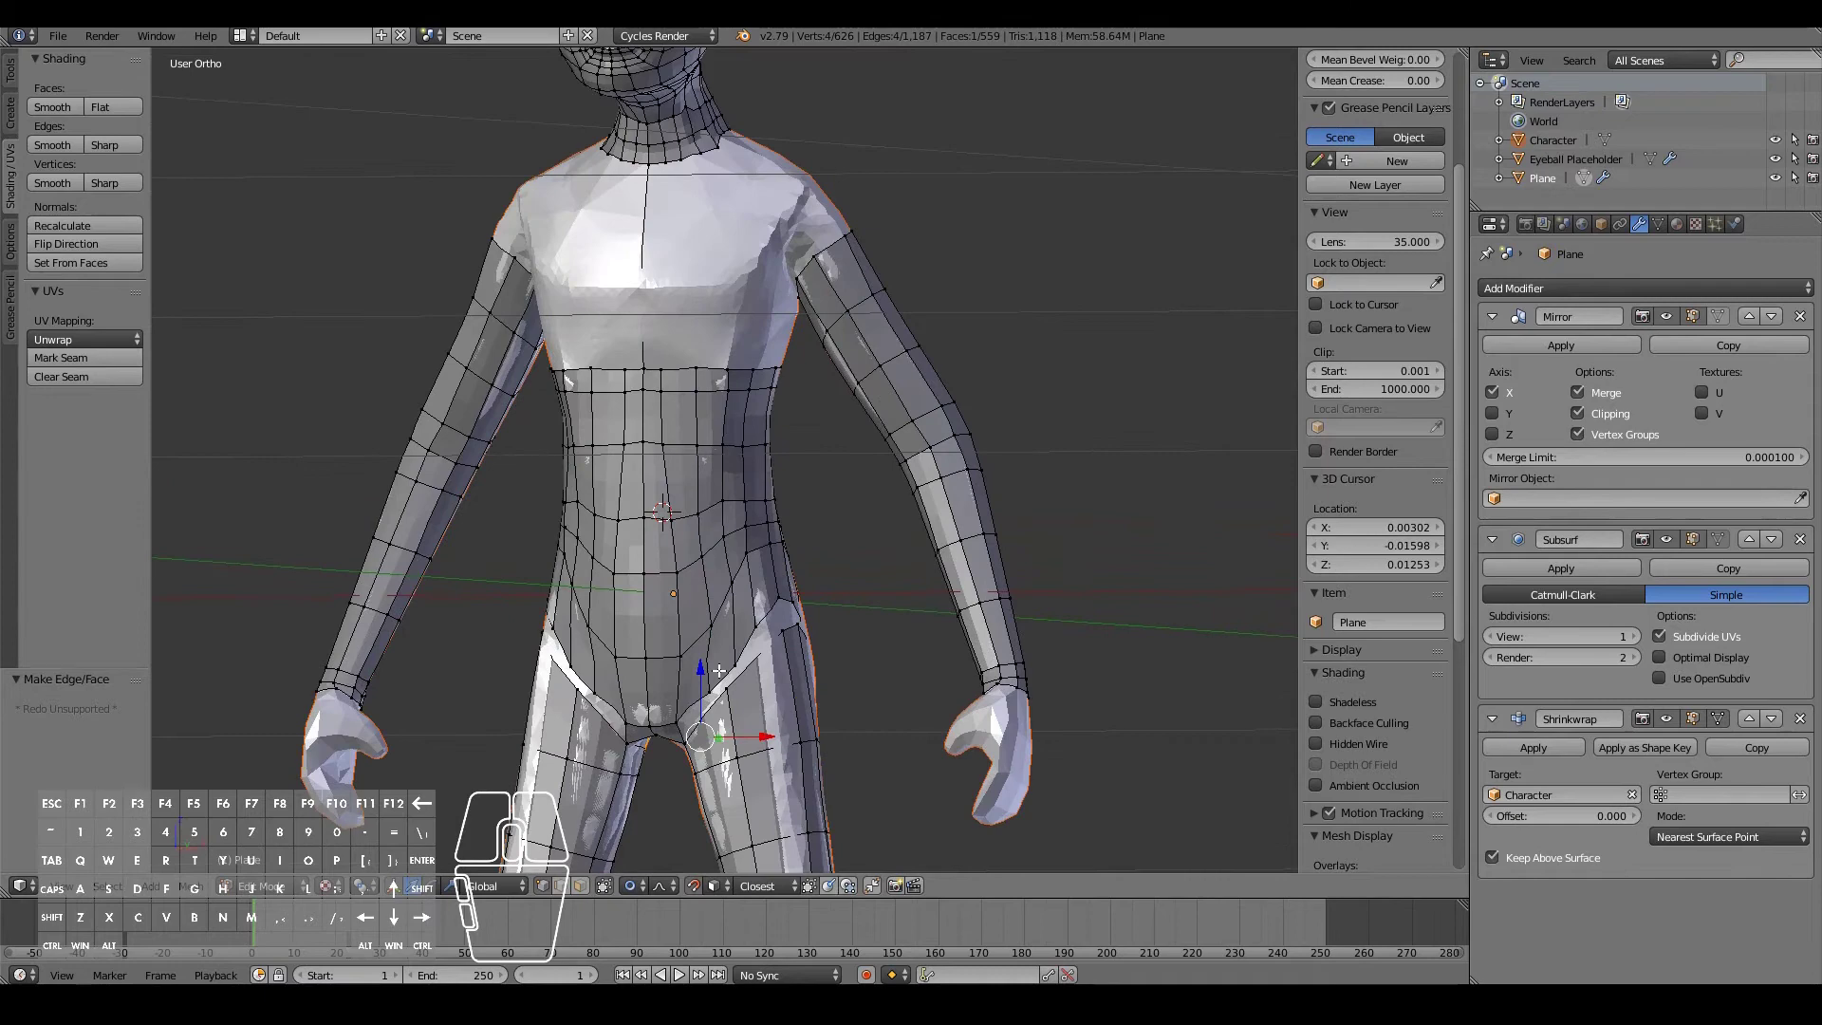
middle_drag(715, 671, 1138, 653)
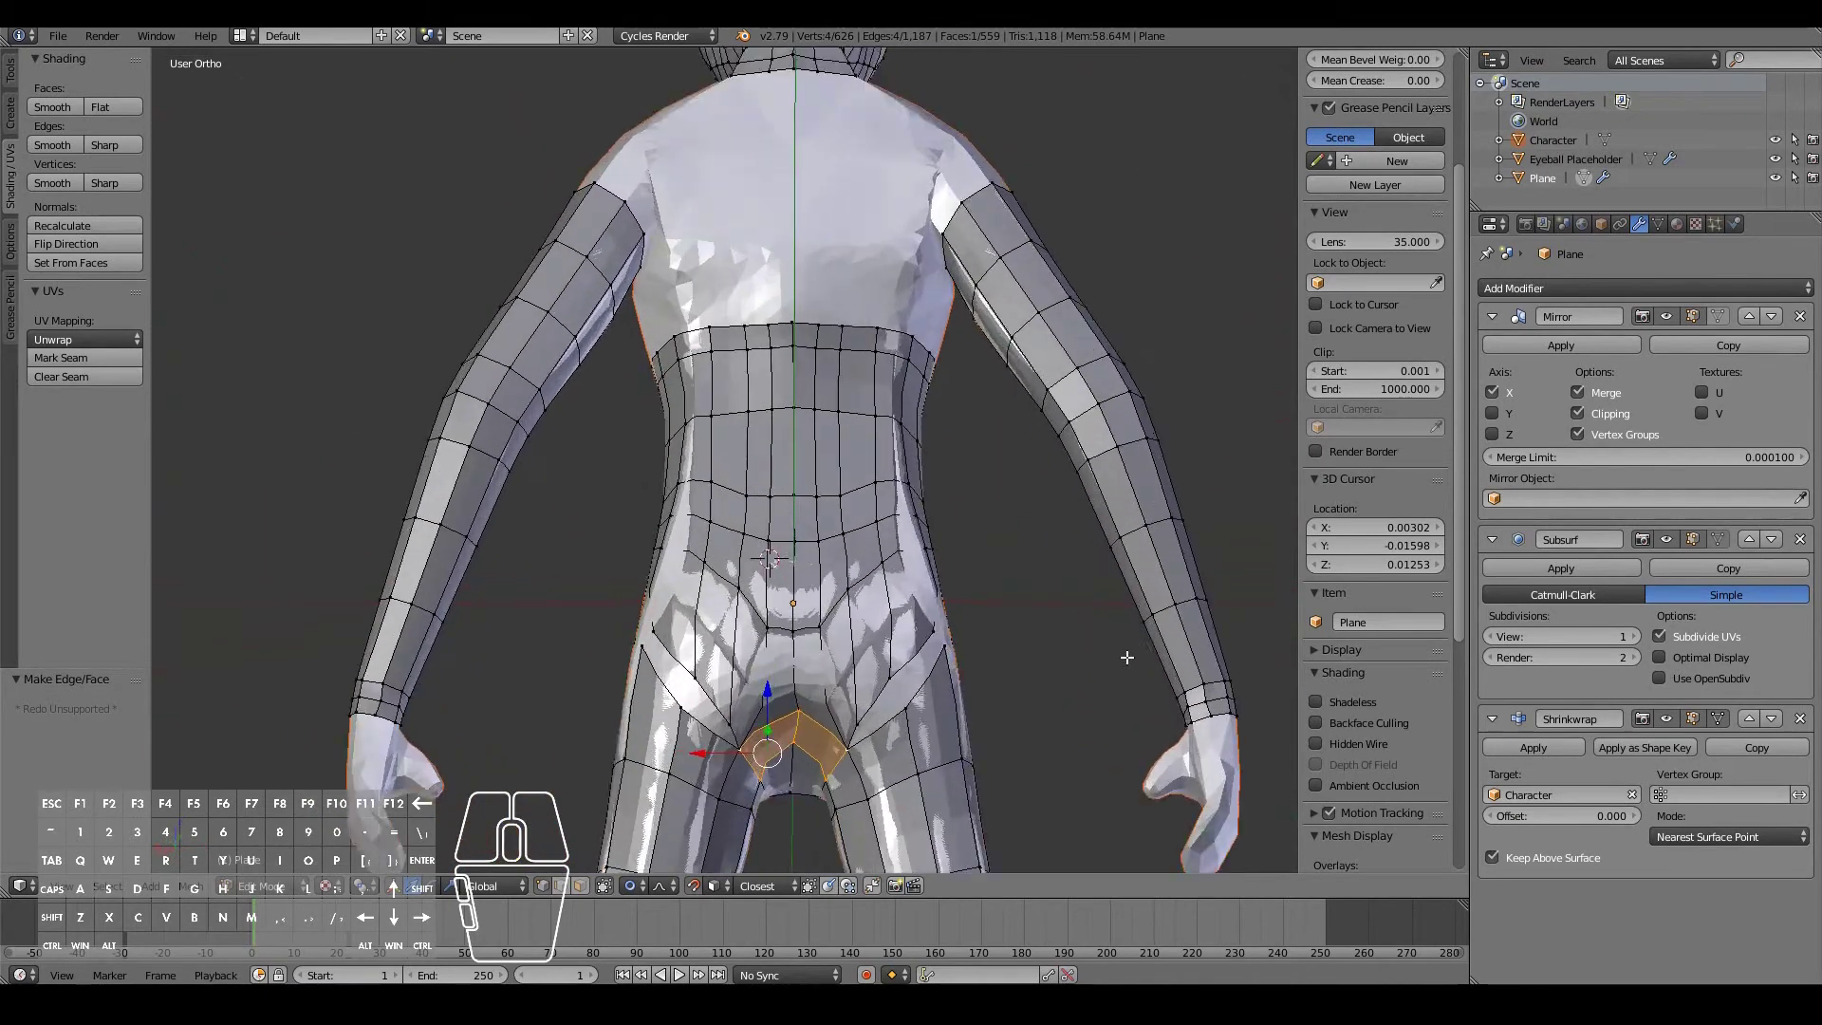
scroll(889, 718, up, 4)
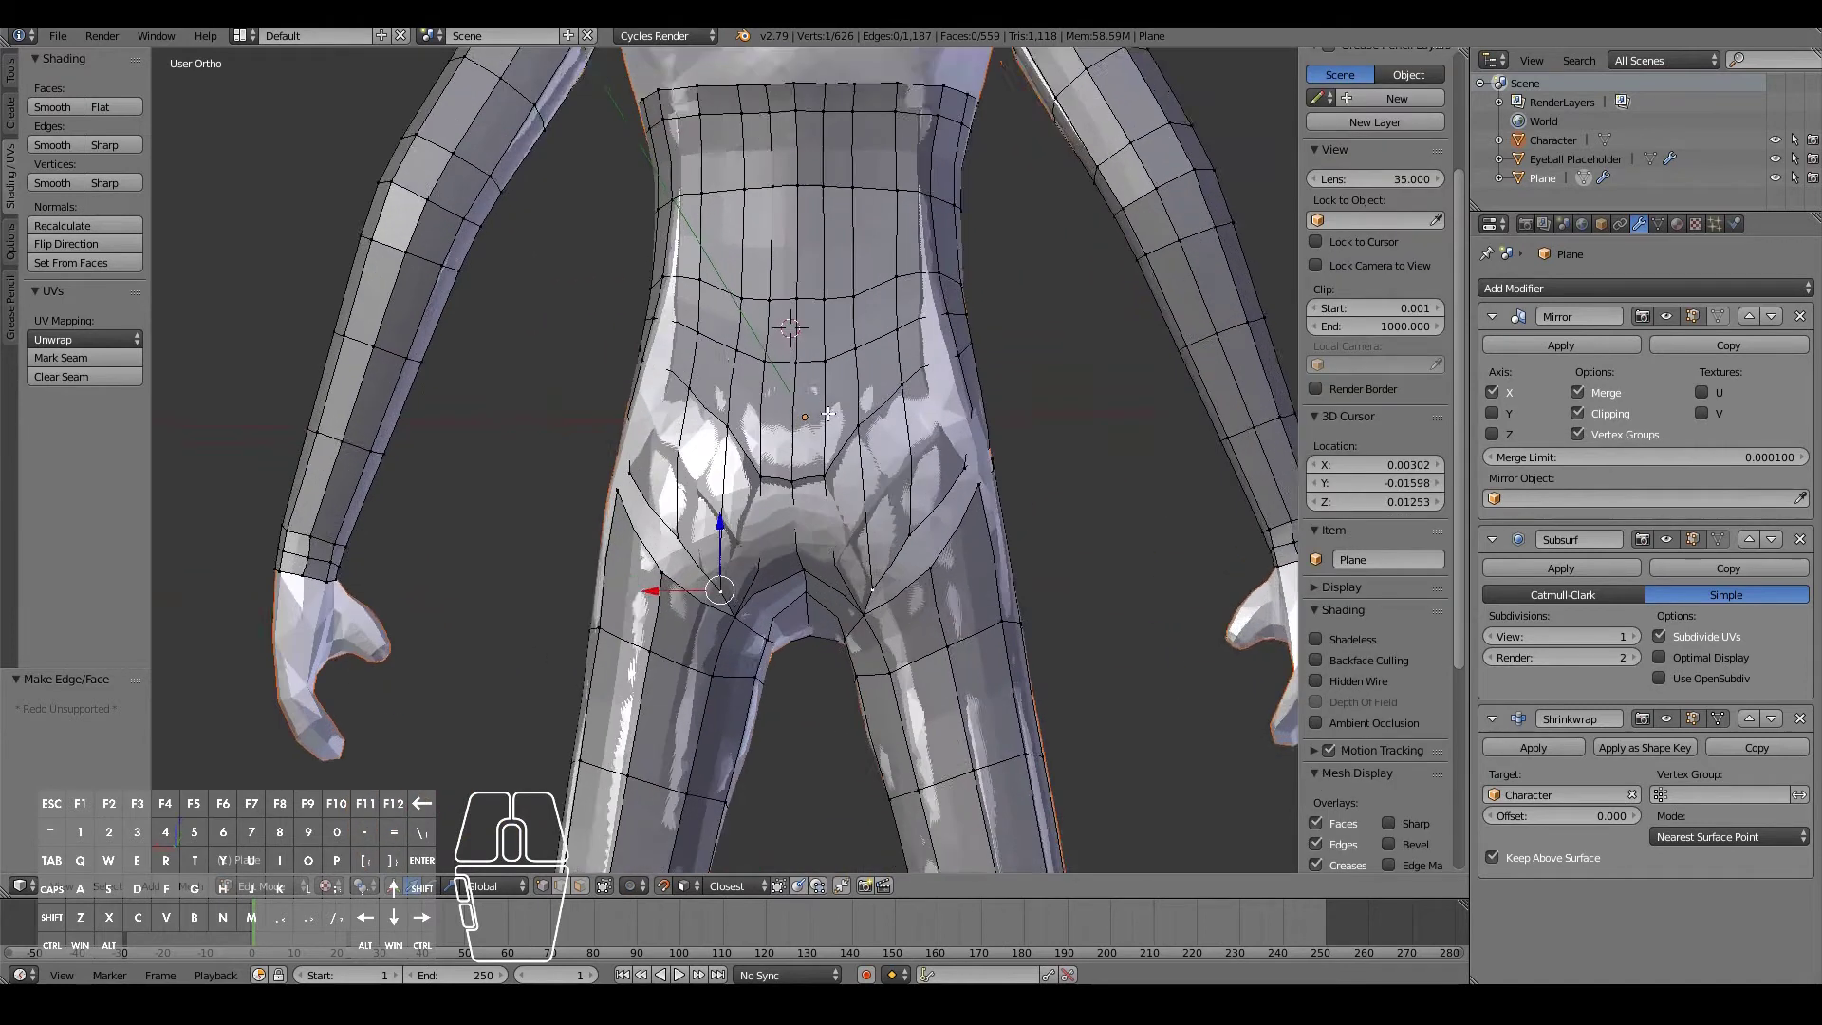
- Delete the vertical edge loop running down the back beside the midline to the thigh, using the Edge Loops option
alt+click(875, 374)
scroll(875, 374, down, 4)
scroll(875, 374, up, 3)
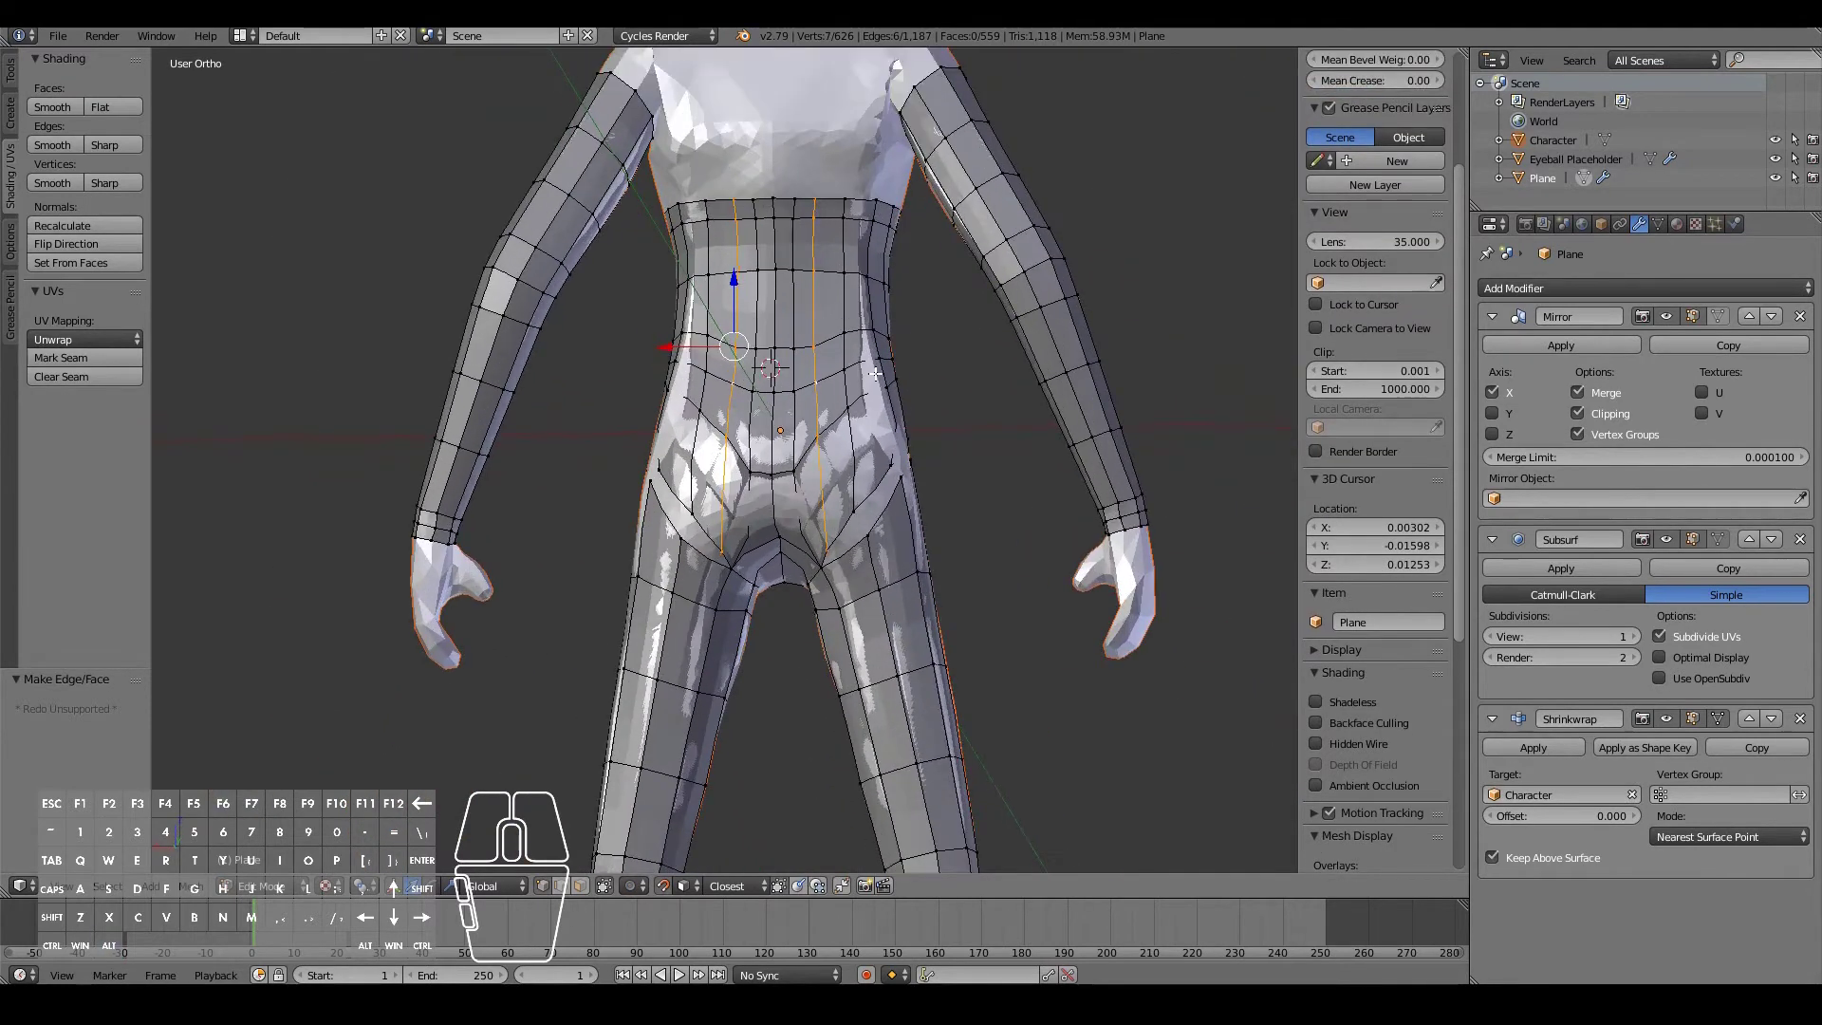
key(x)
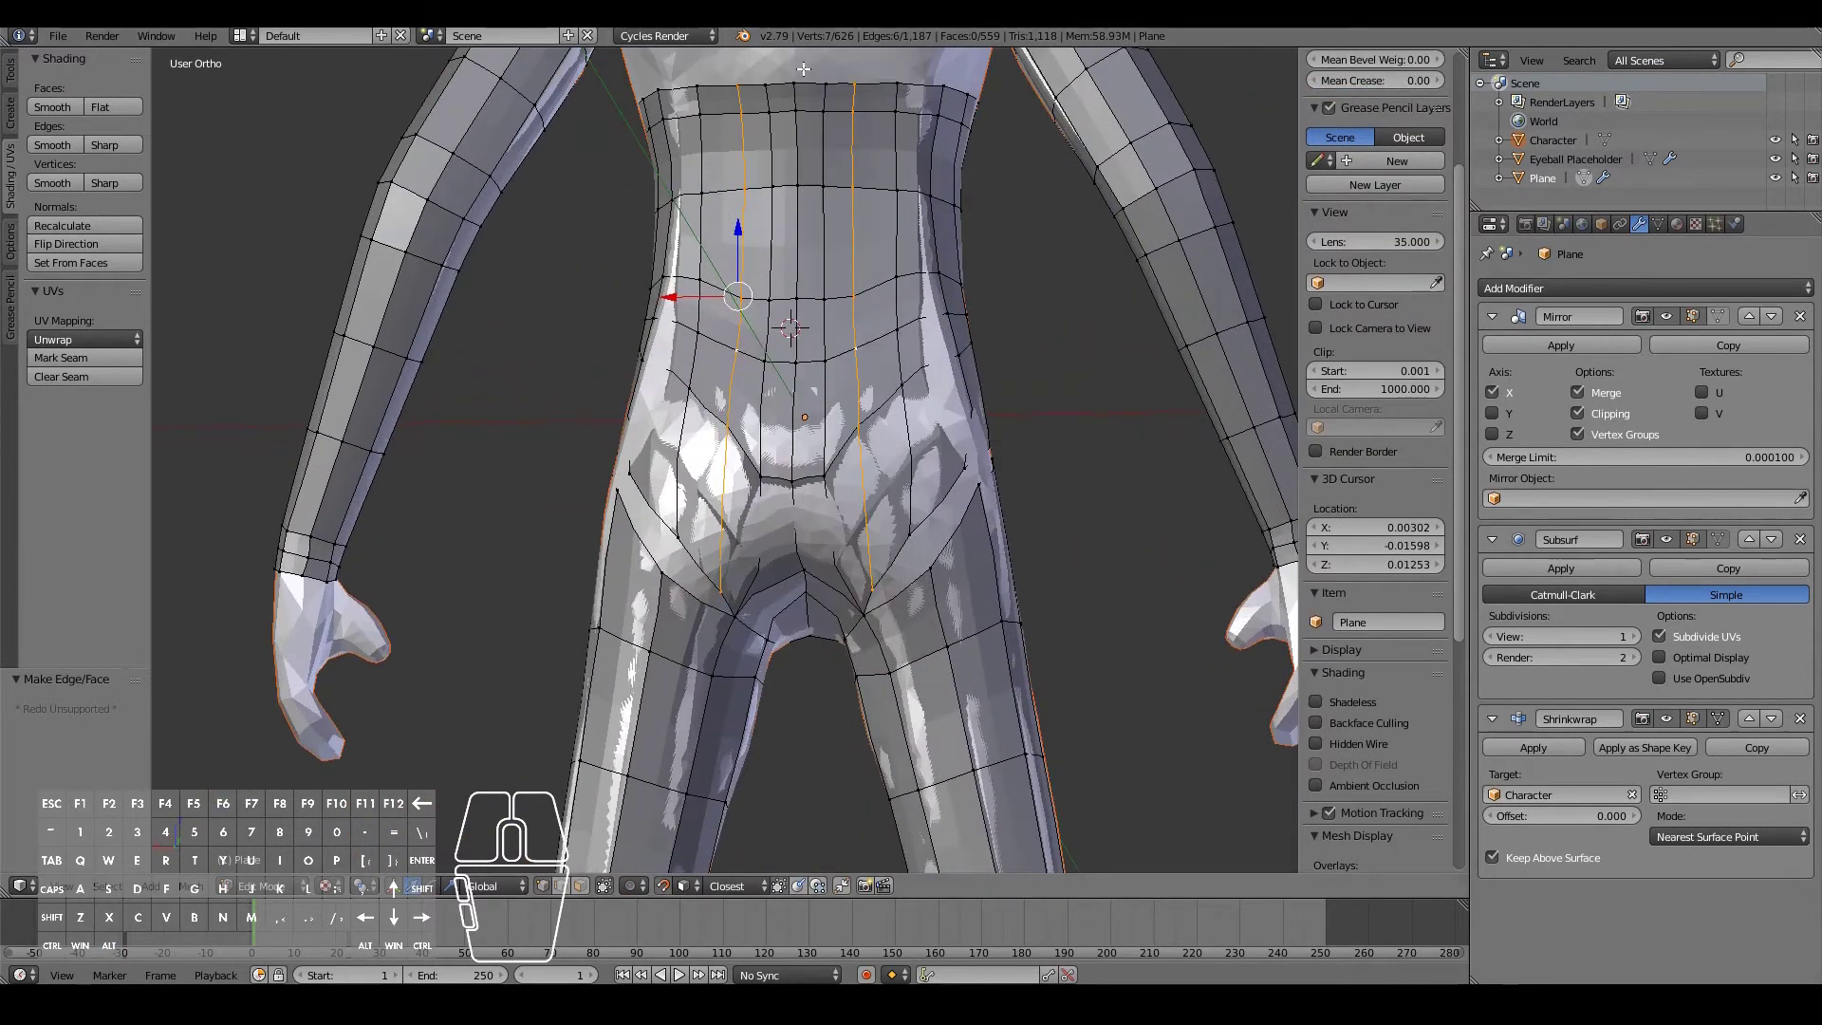
right_click(854, 269)
alt+right_click(853, 270)
key(a)
alt+right_click(857, 273)
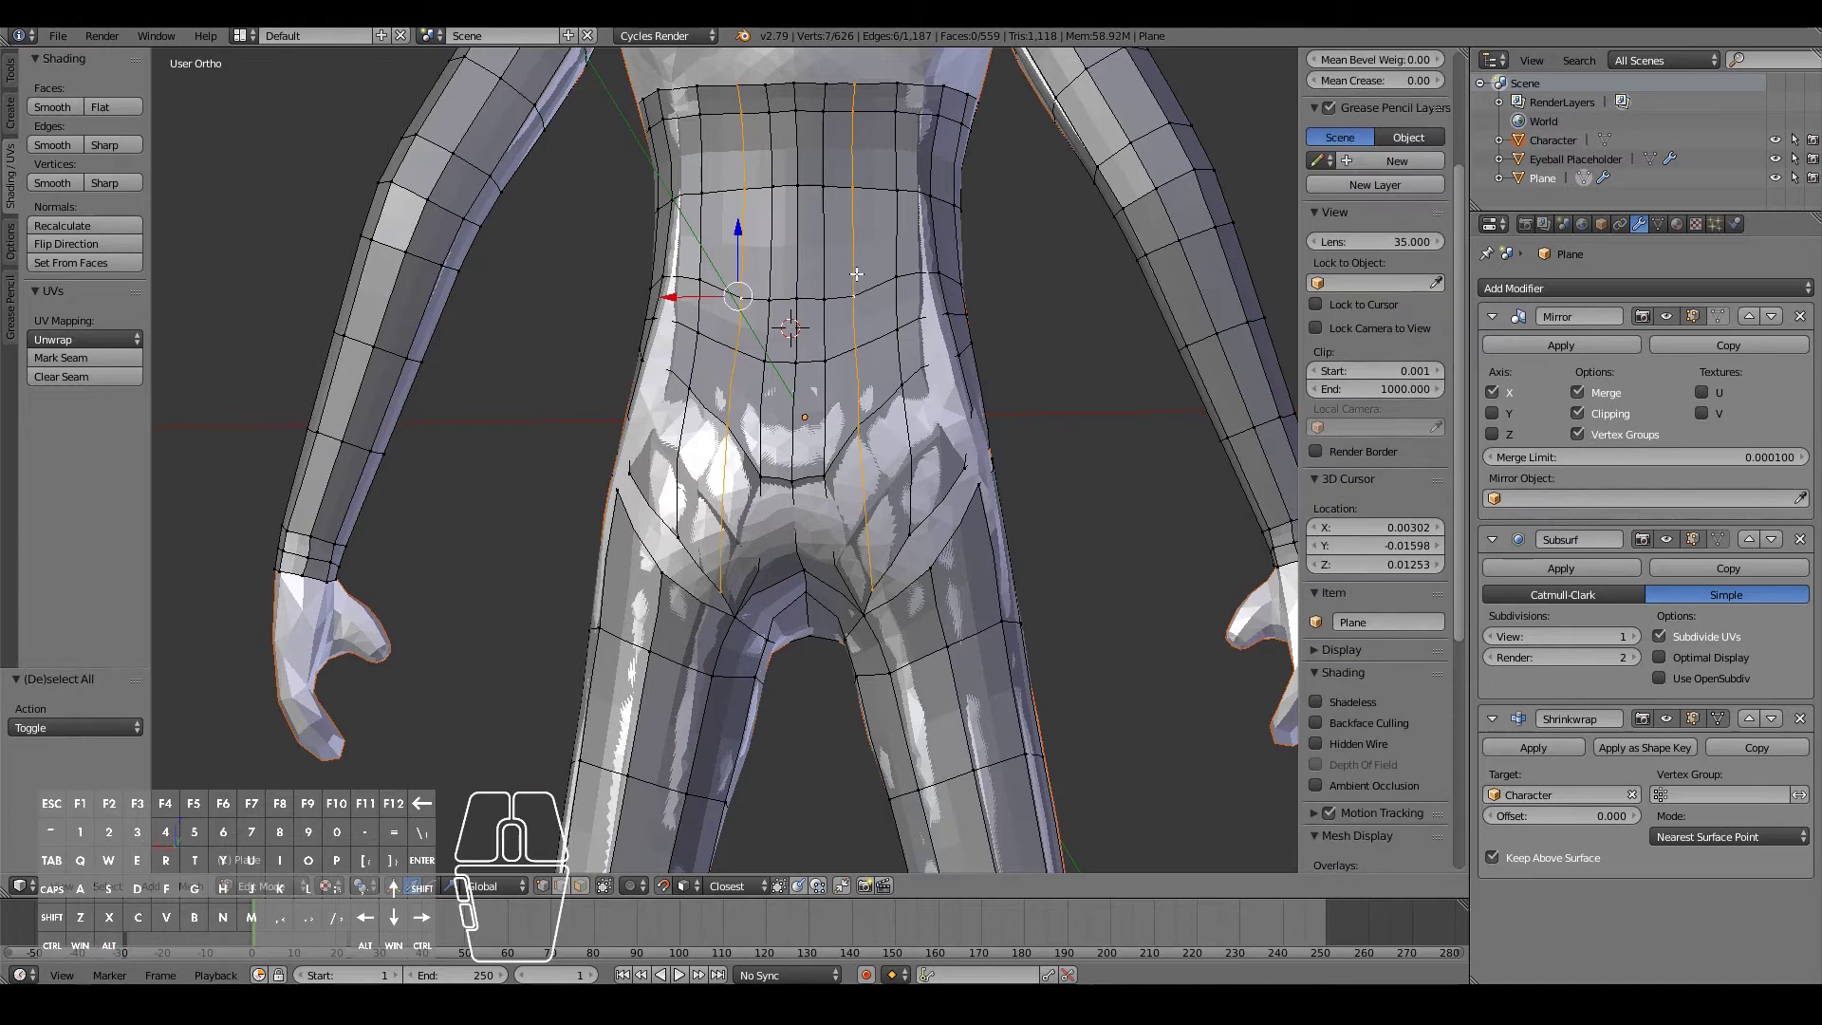
key(x)
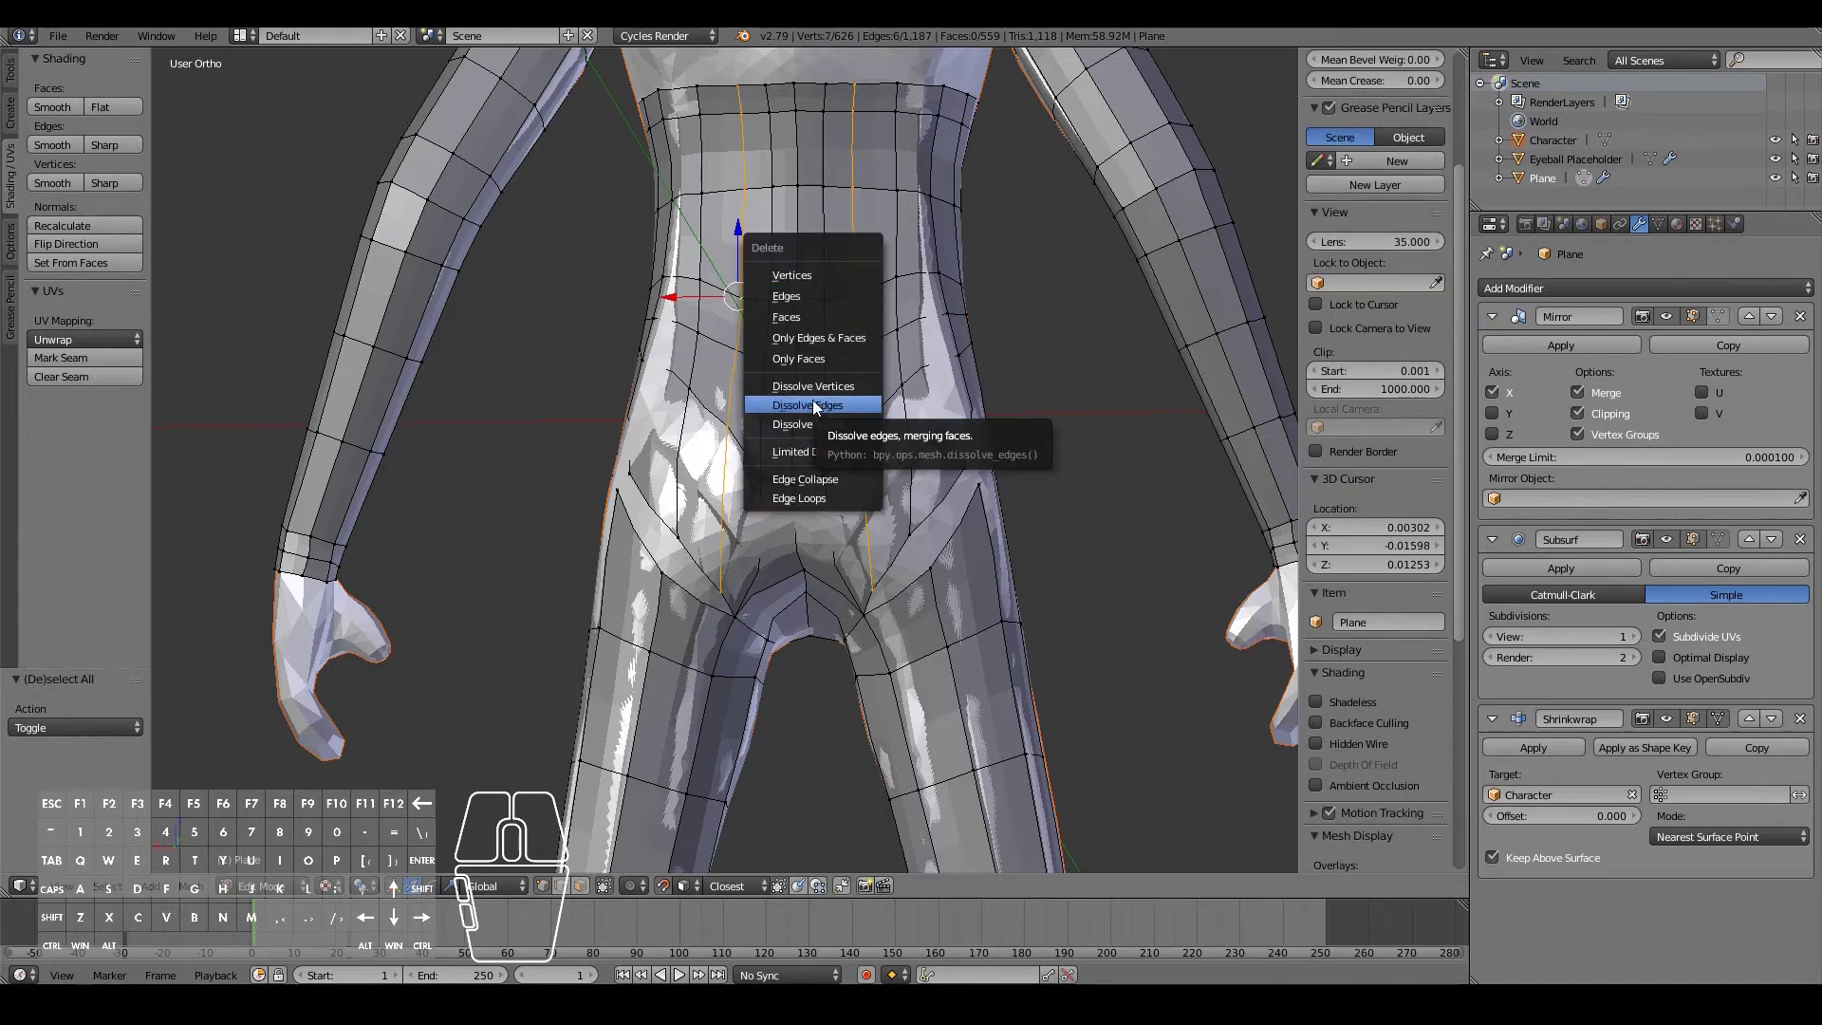
click(789, 497)
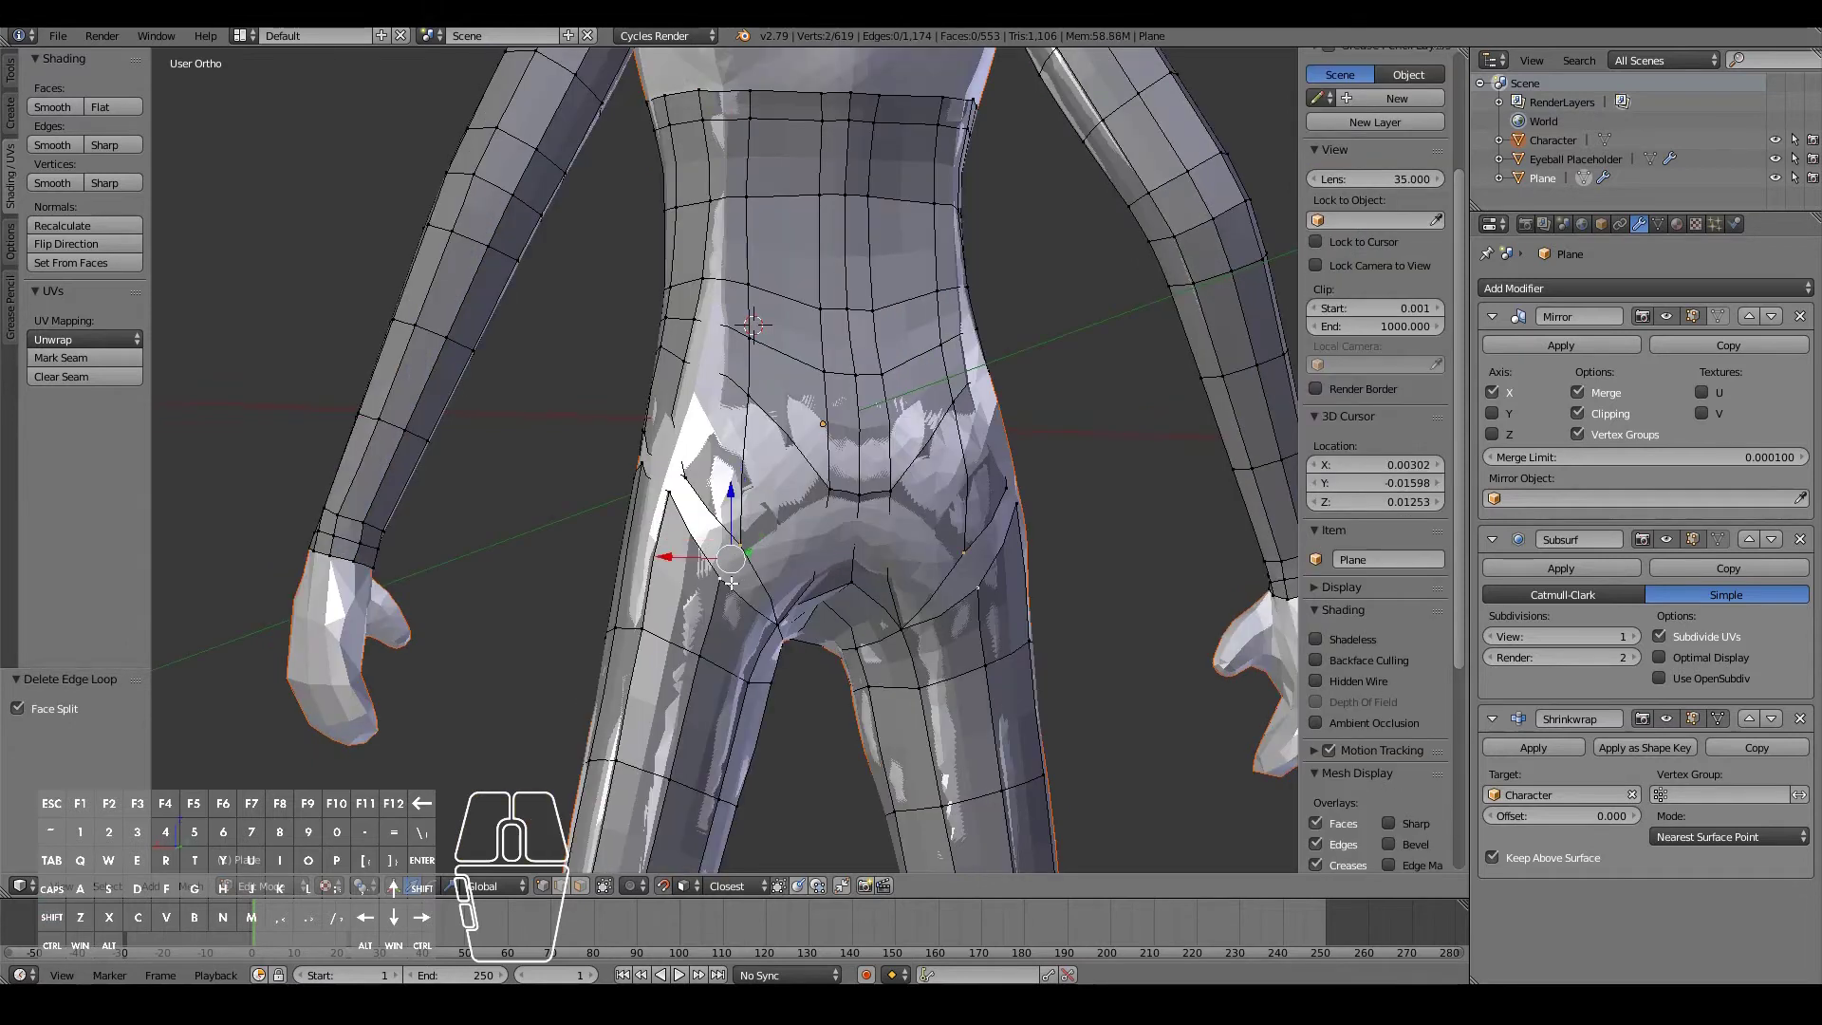
- Merge two vertex pairs between the buttock's lower edge and the back of the thigh at their centers
key(alt+m)
click(731, 589)
middle_drag(732, 589, 732, 513)
right_click(731, 517)
key(alt+m)
click(726, 520)
- Close the gap on the outer hip by merging two torso and leg vertex pairs at their centers
middle_drag(726, 520, 802, 493)
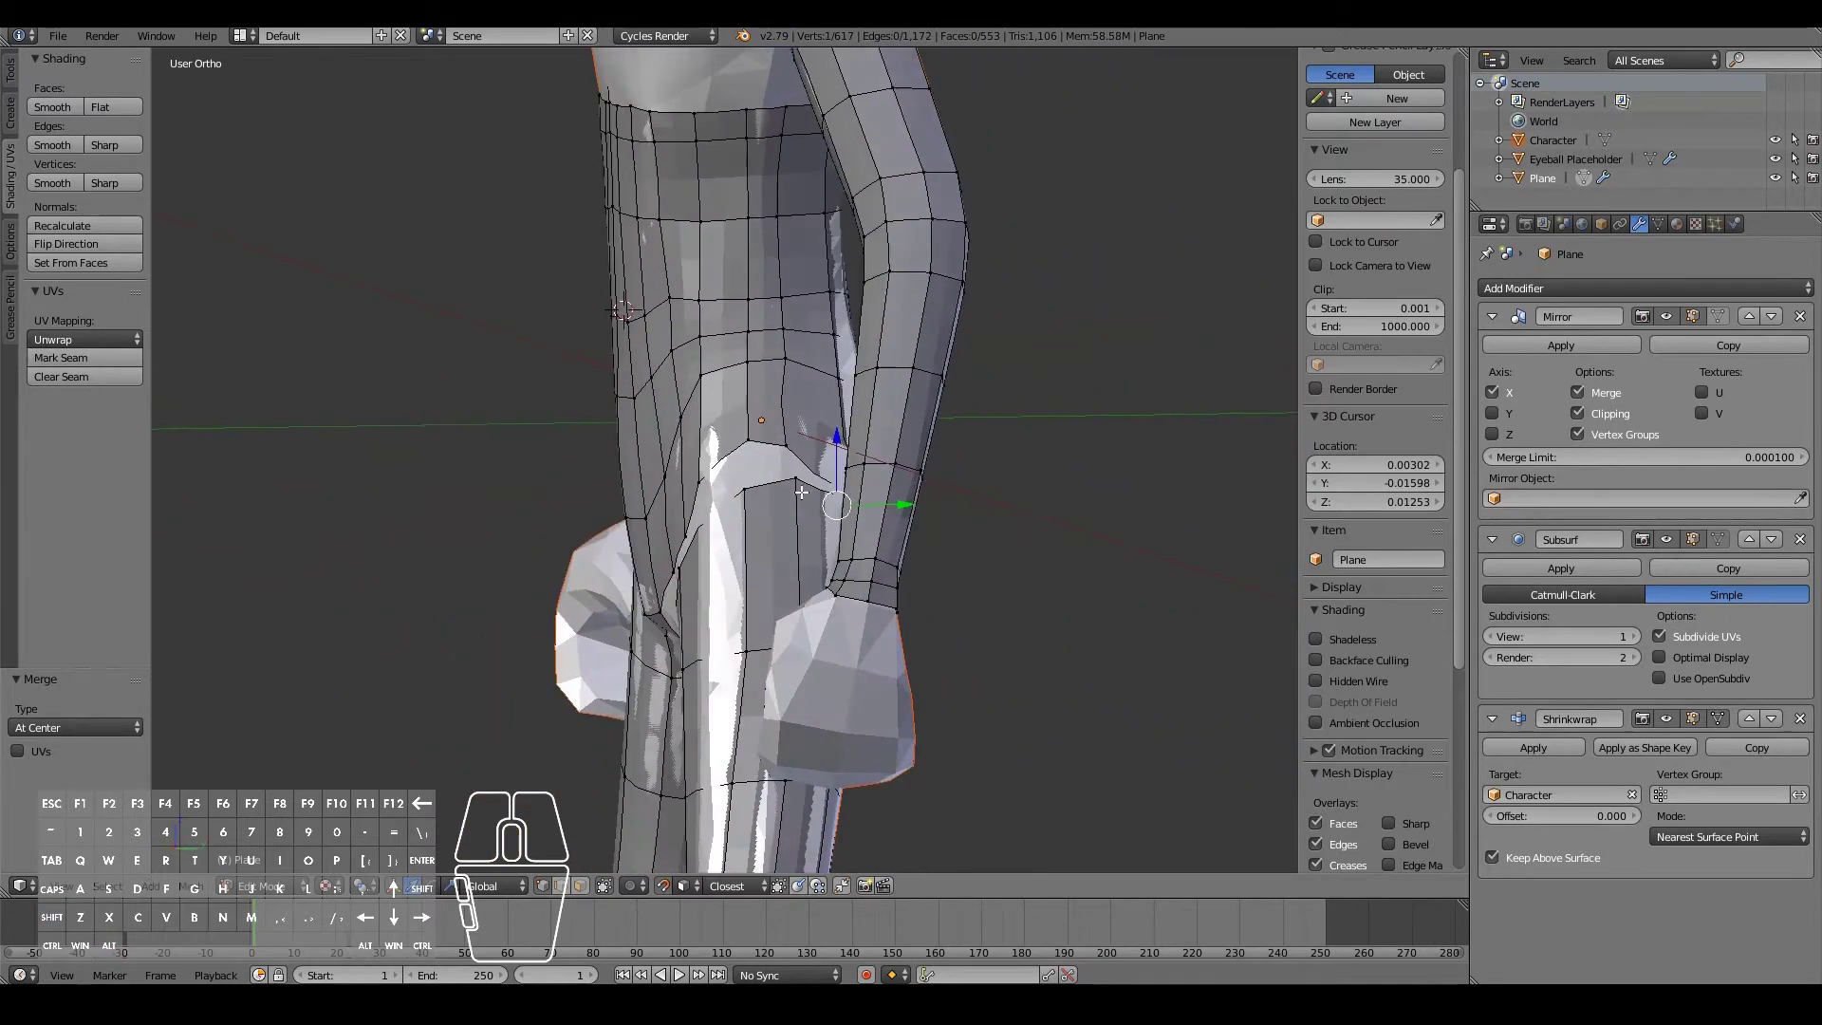
shift+right_click(794, 486)
key(alt+m)
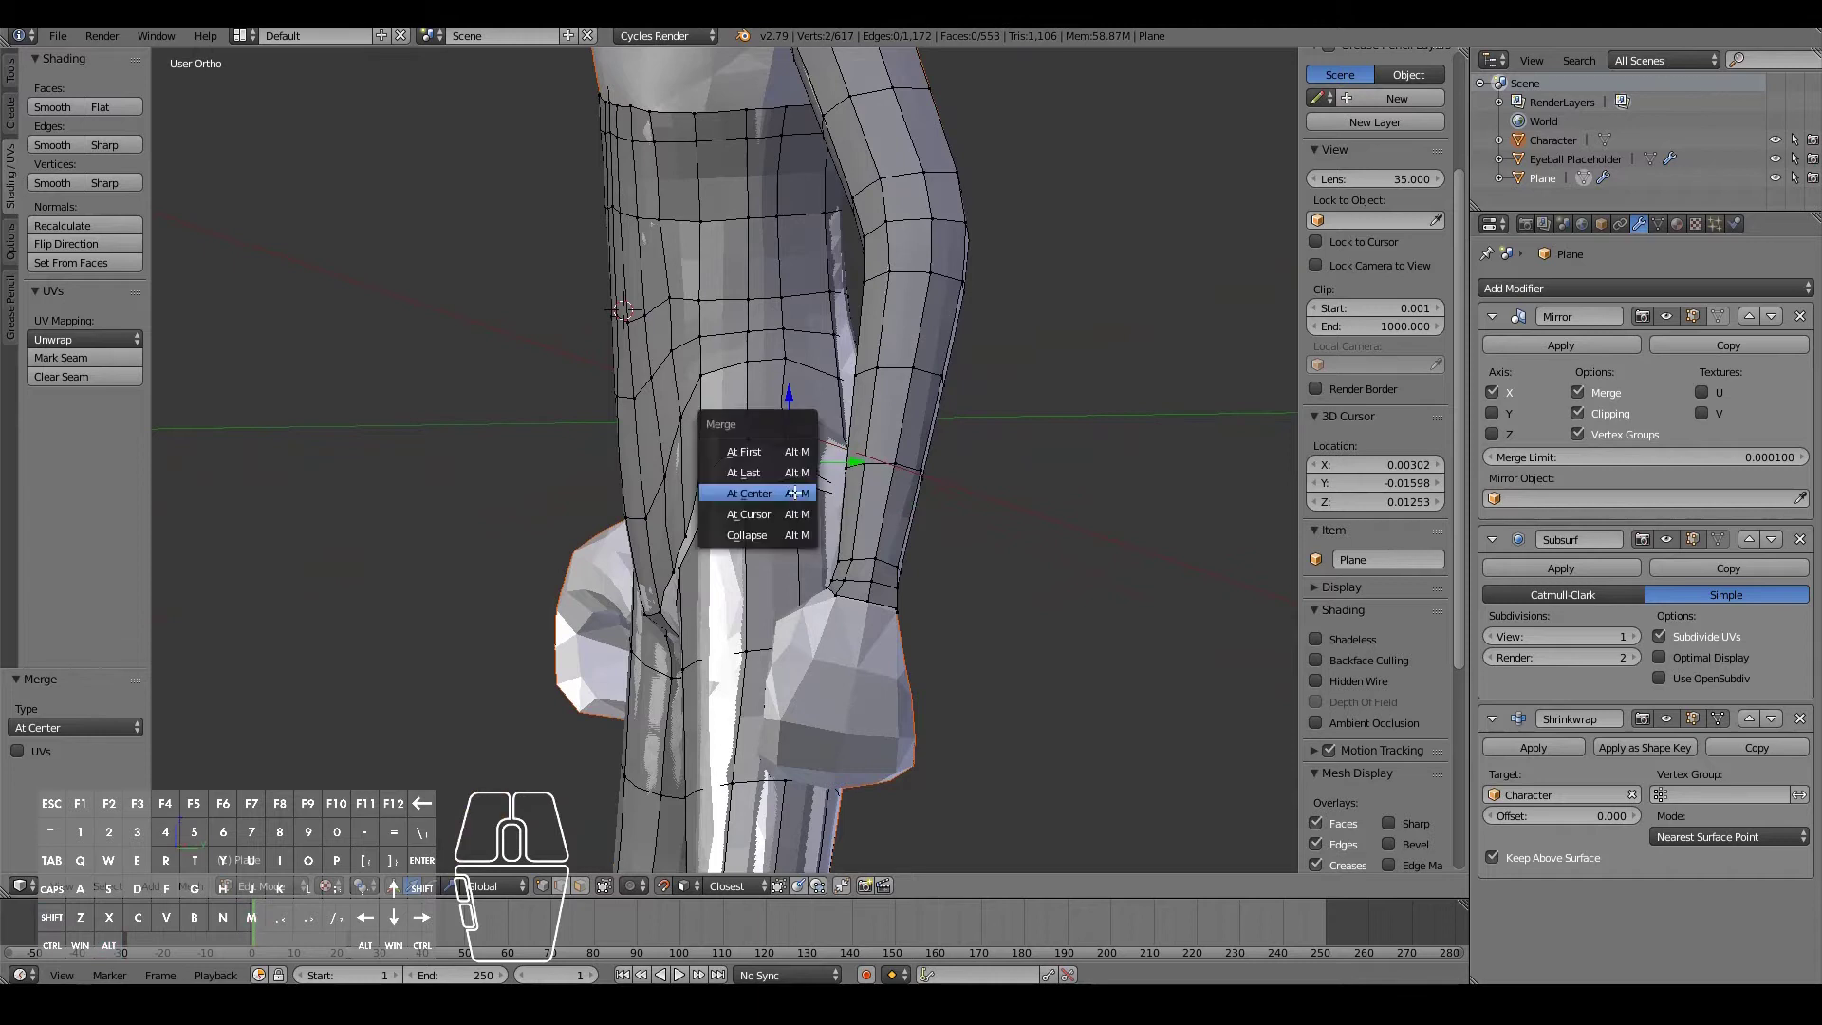
click(795, 492)
scroll(794, 493, down, 4)
shift+right_click(794, 495)
key(alt+m)
click(794, 494)
- Add a single loop cut running lengthwise down the front of the leg
middle_drag(794, 493, 770, 528)
scroll(734, 460, down, 4)
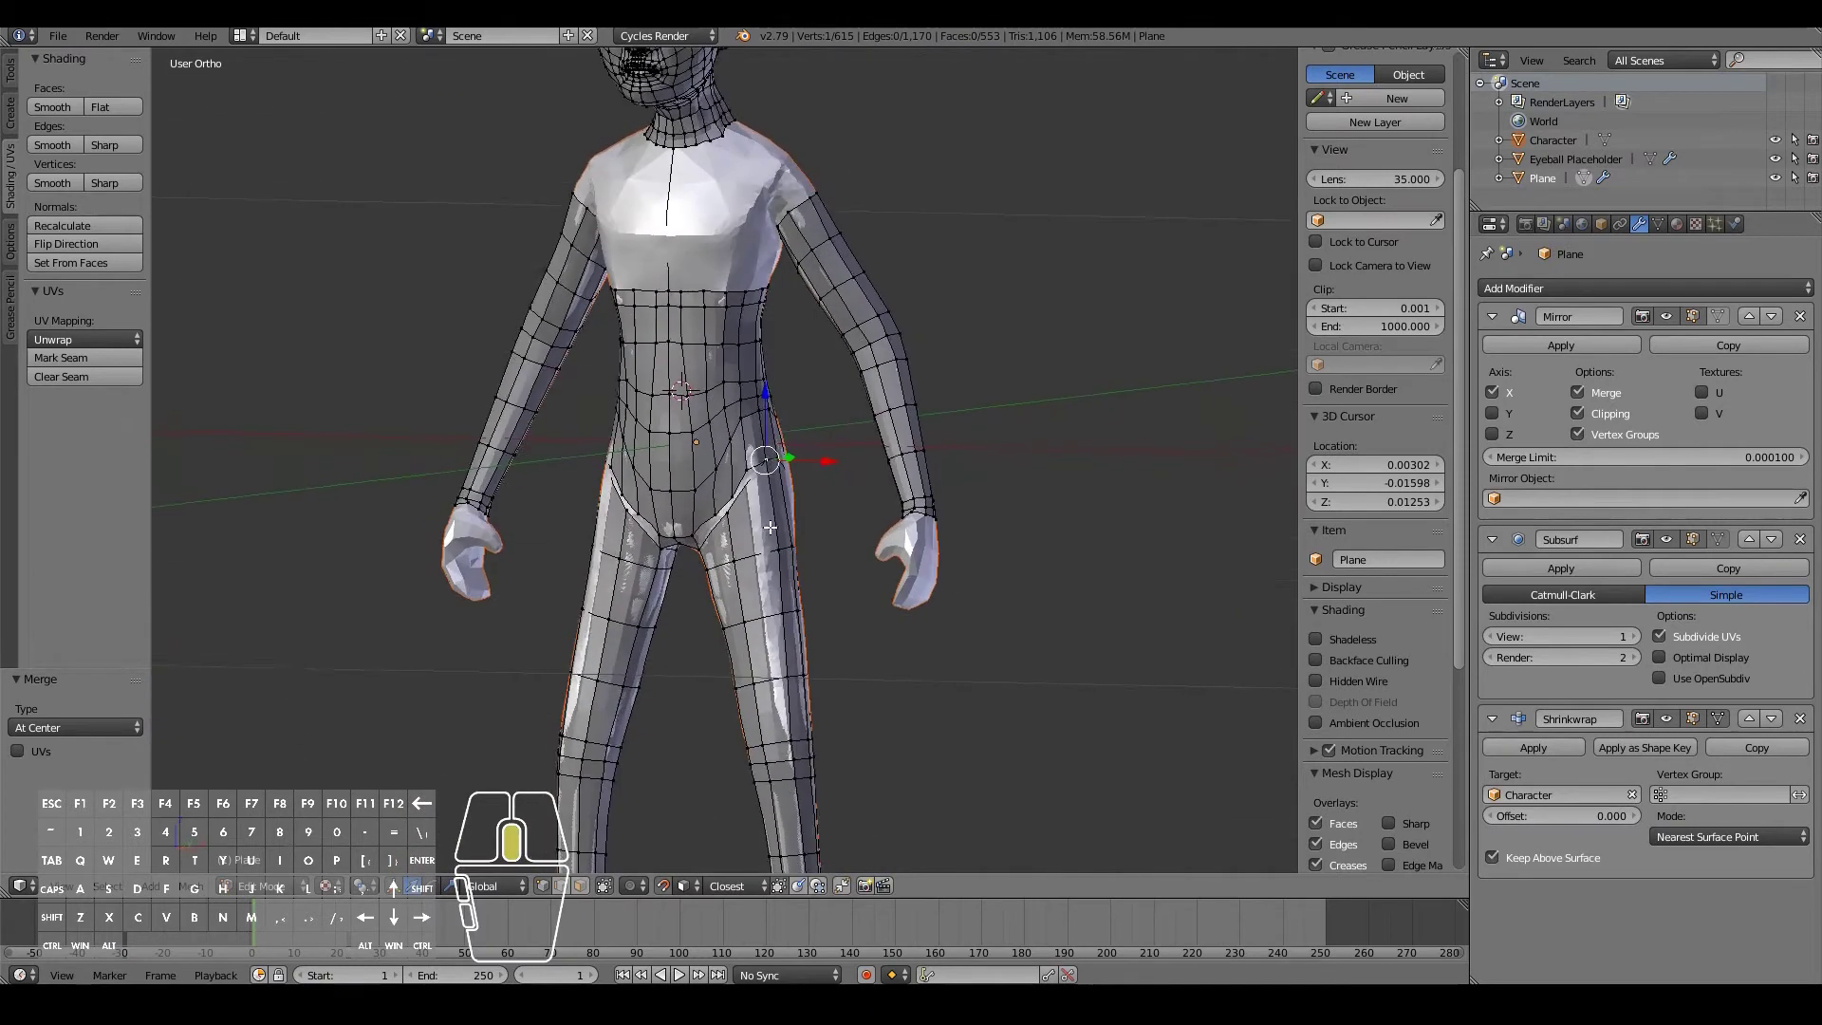
scroll(769, 526, up, 3)
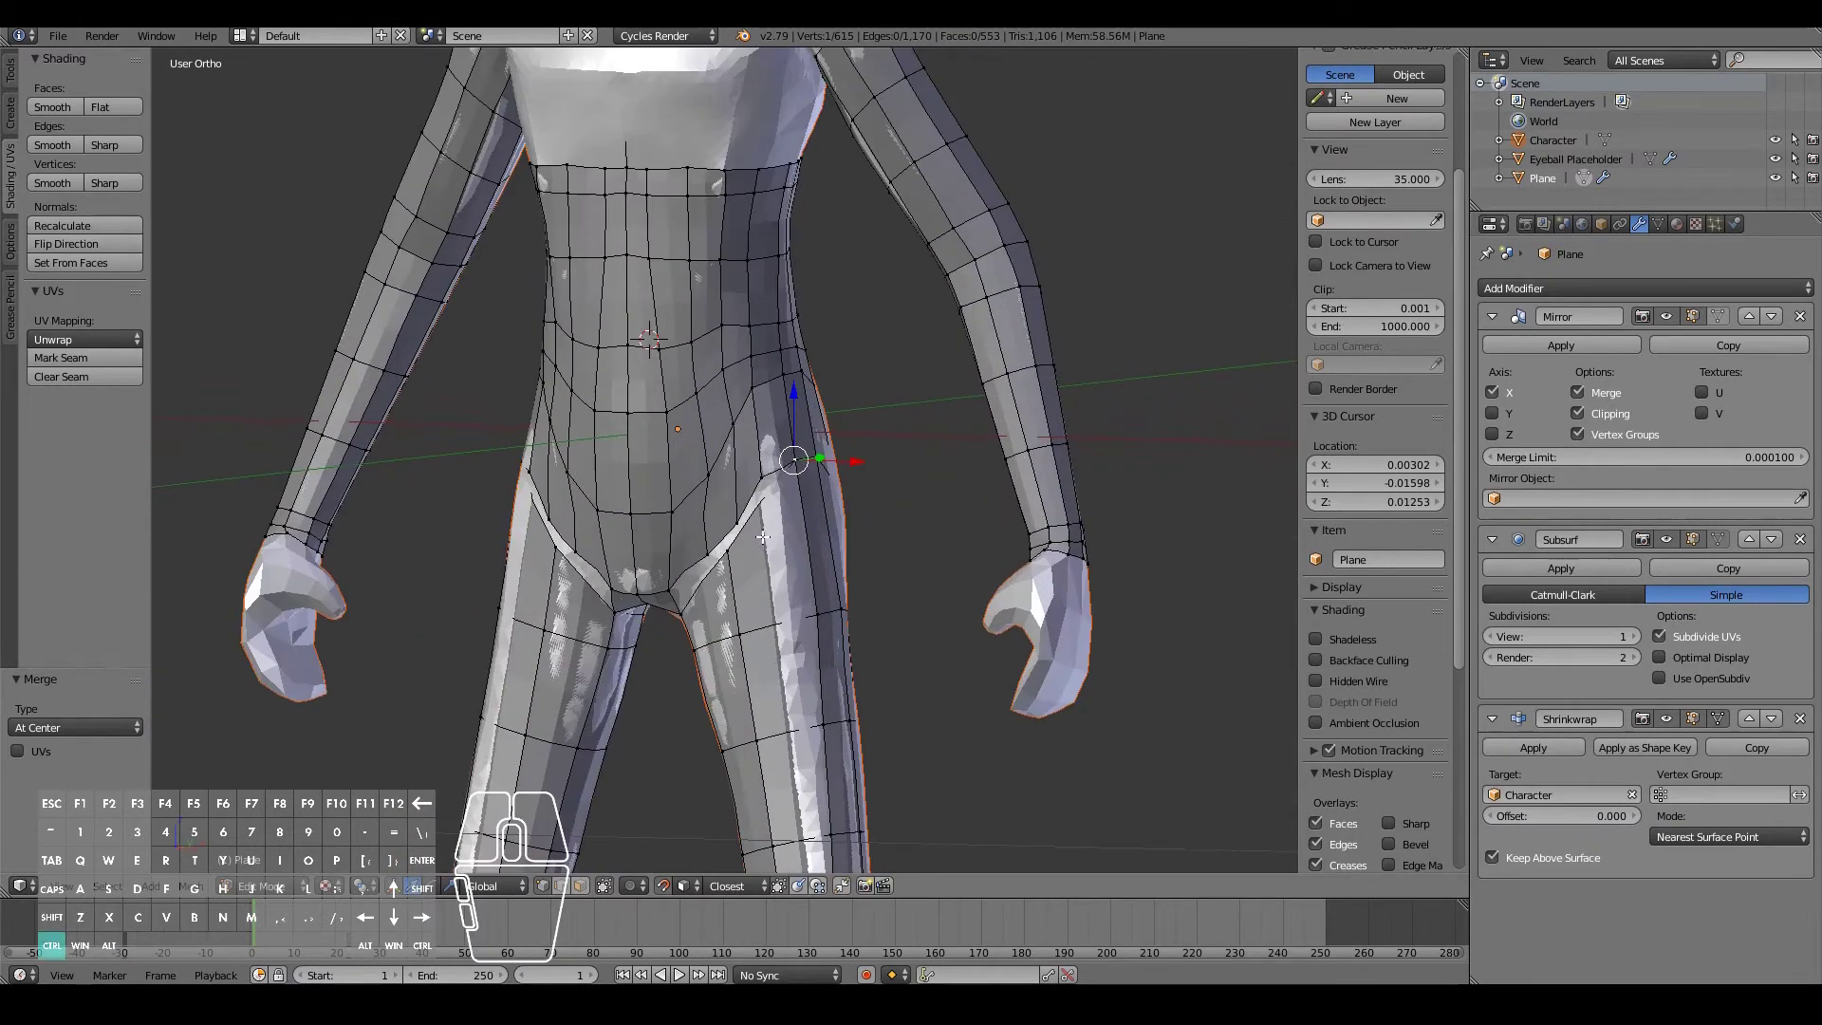
key(ctrl+r)
click(763, 537)
scroll(764, 537, down, 4)
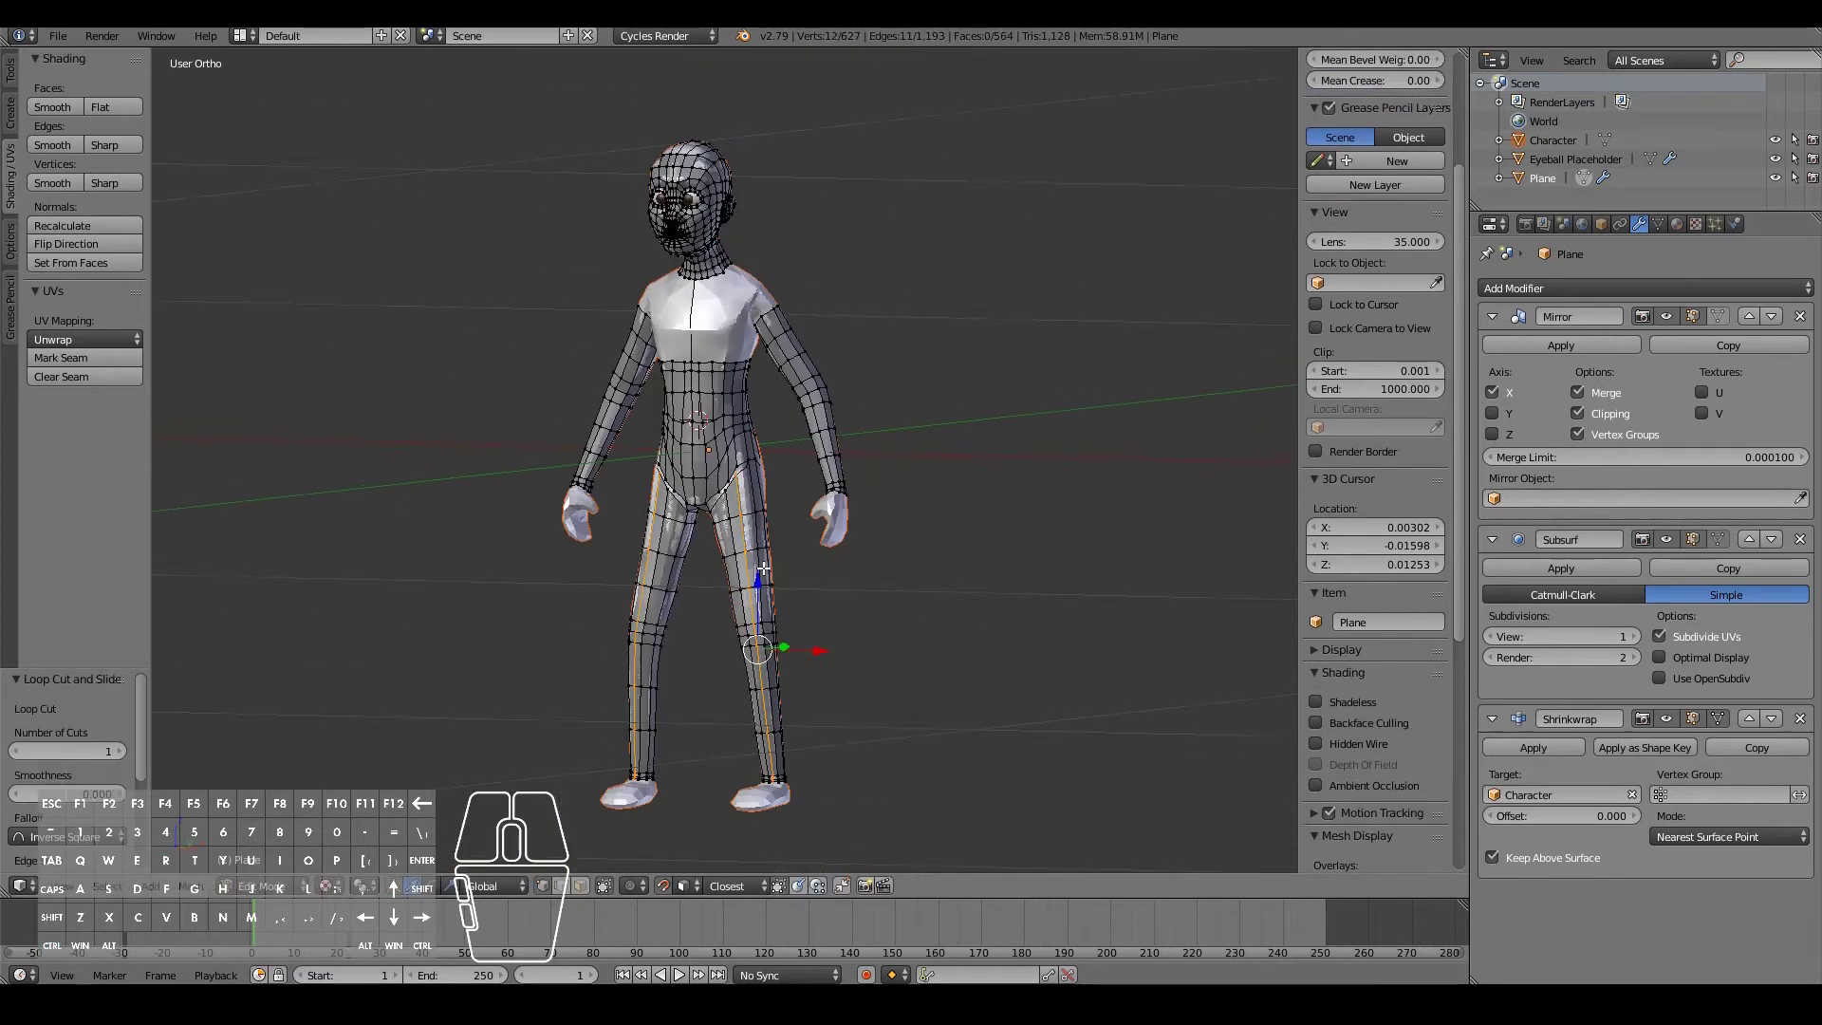
- Merge the two outer vertex pairs along the front hip crease at their centers, joining torso and leg
scroll(769, 551, up, 5)
right_click(790, 496)
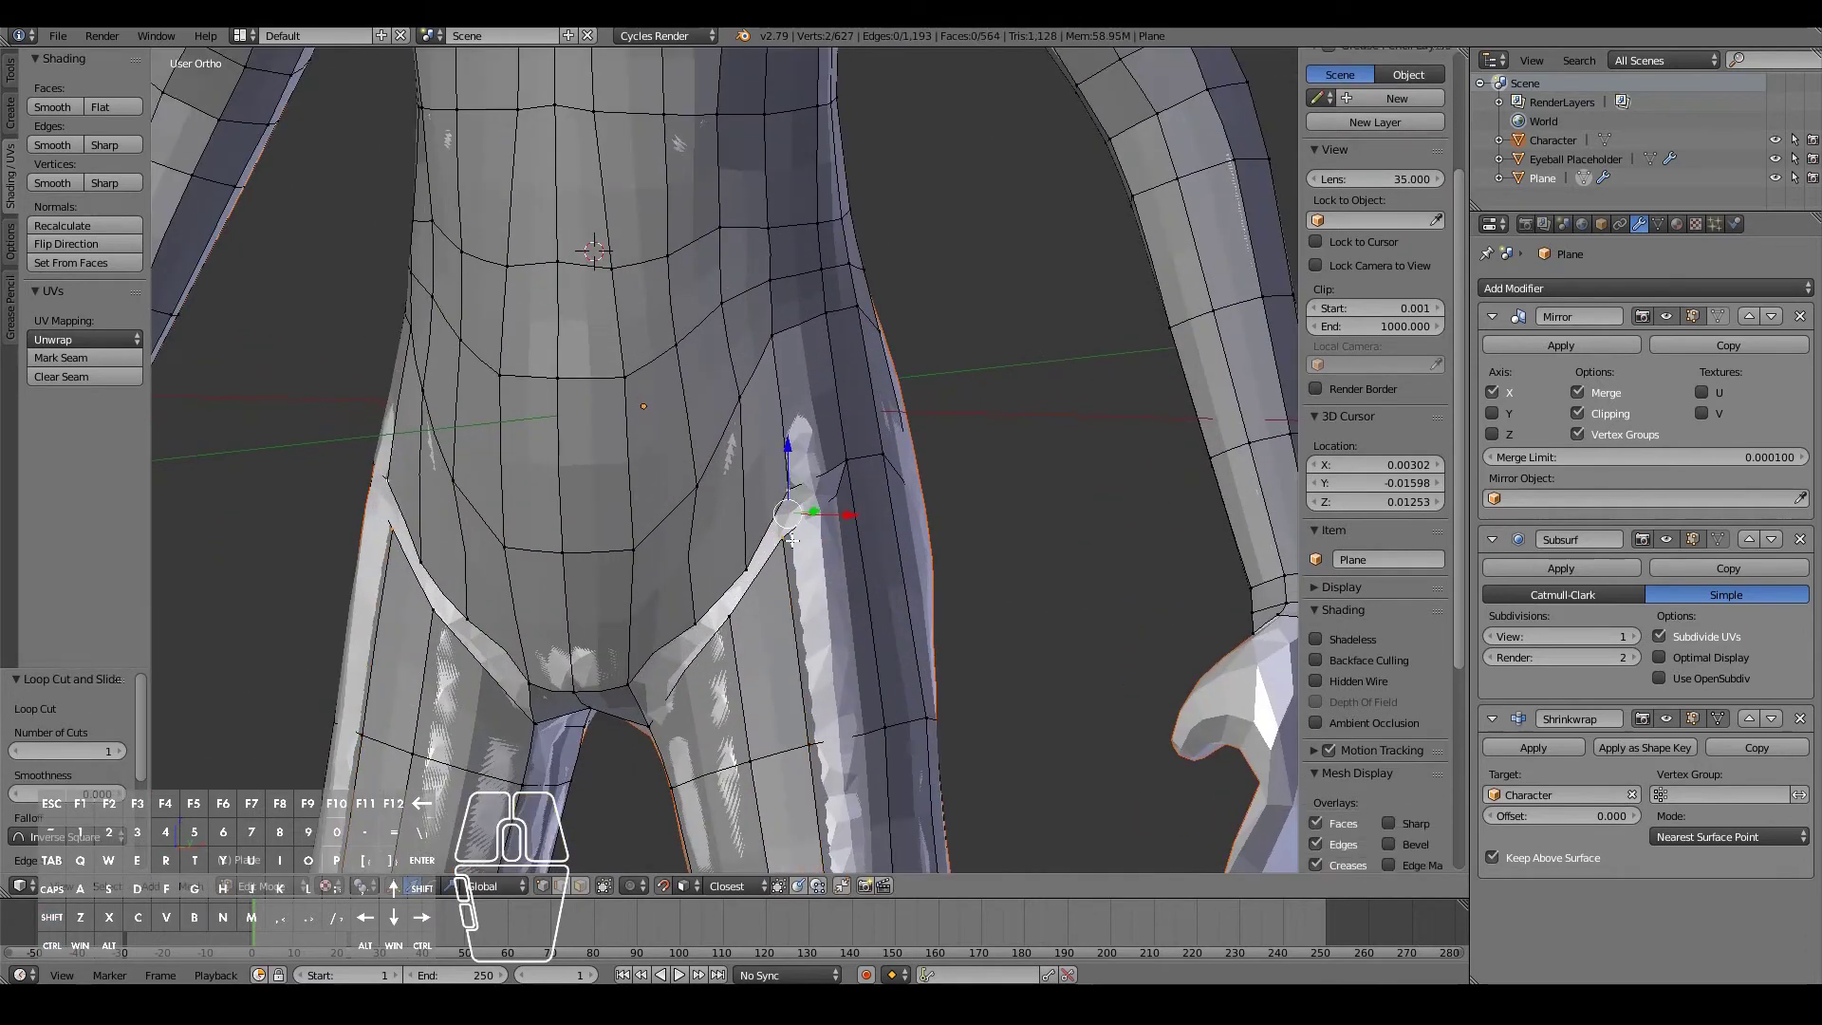
click(792, 541)
middle_drag(791, 541, 835, 537)
right_click(778, 566)
shift+right_click(765, 607)
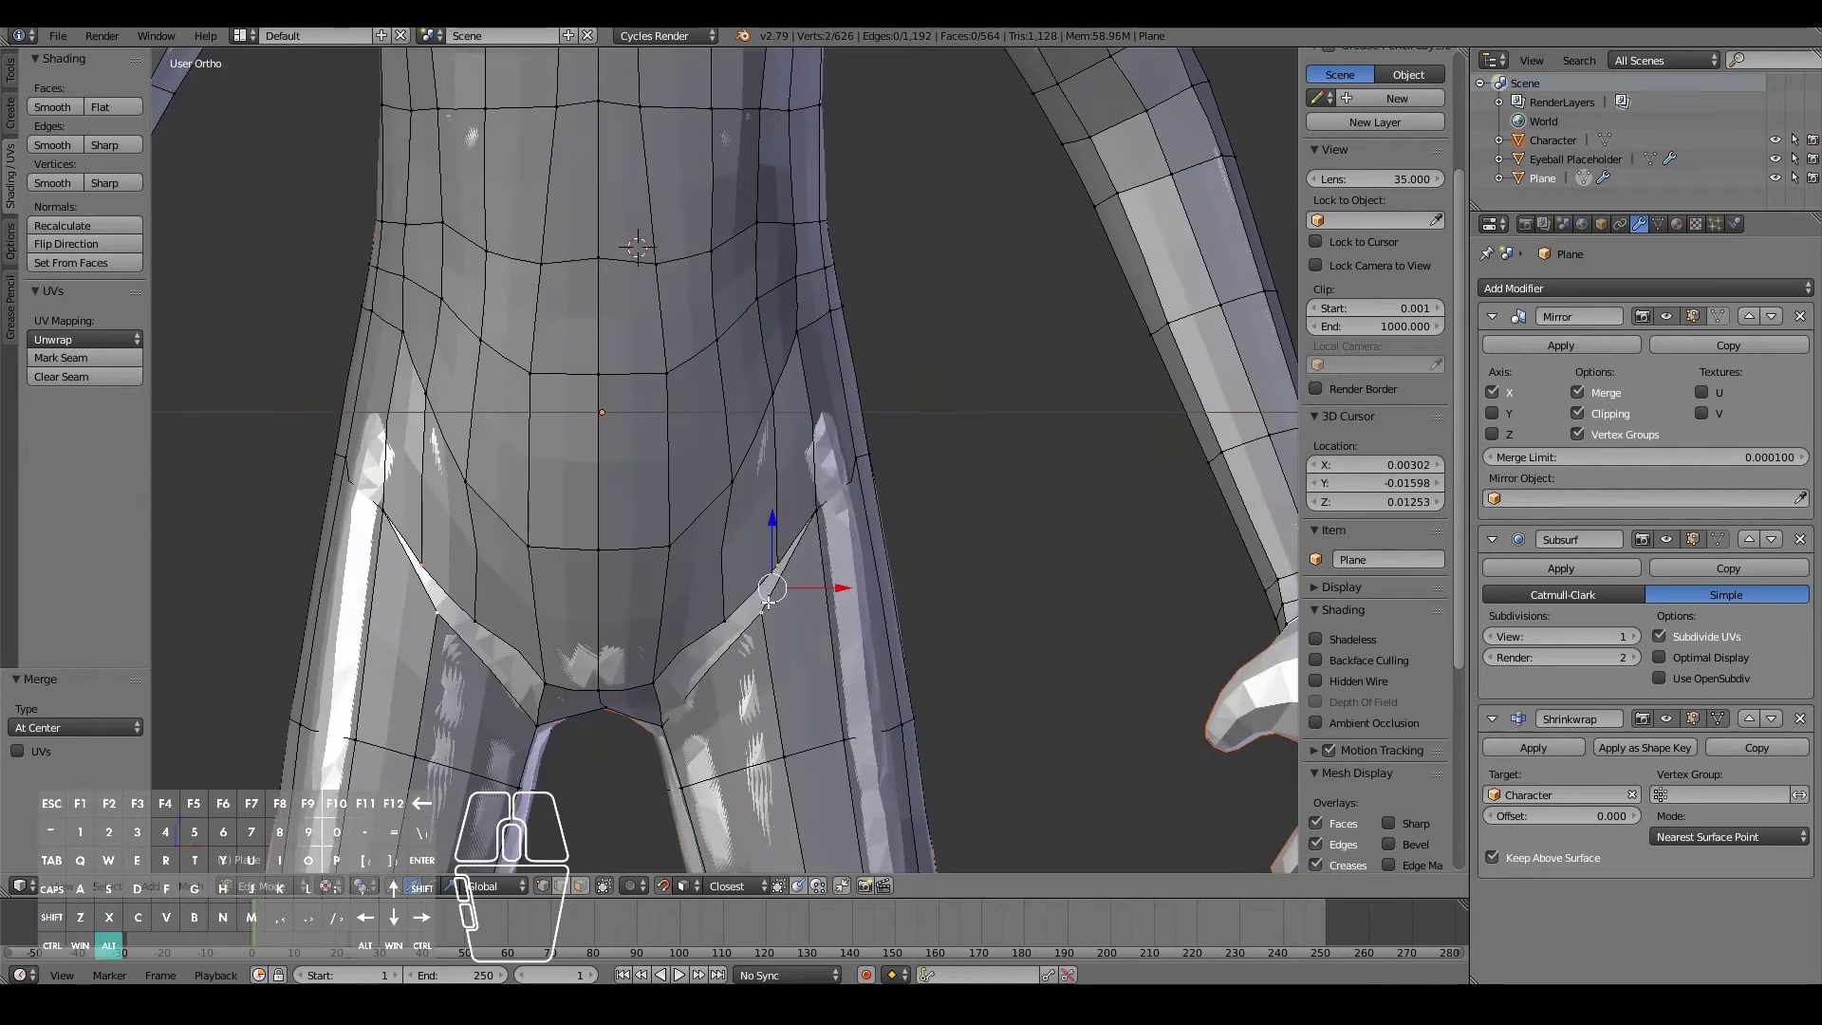
key(alt+m)
click(769, 601)
- Reposition the front hip-crease vertices to even out the mesh near the groin
middle_drag(756, 590, 743, 582)
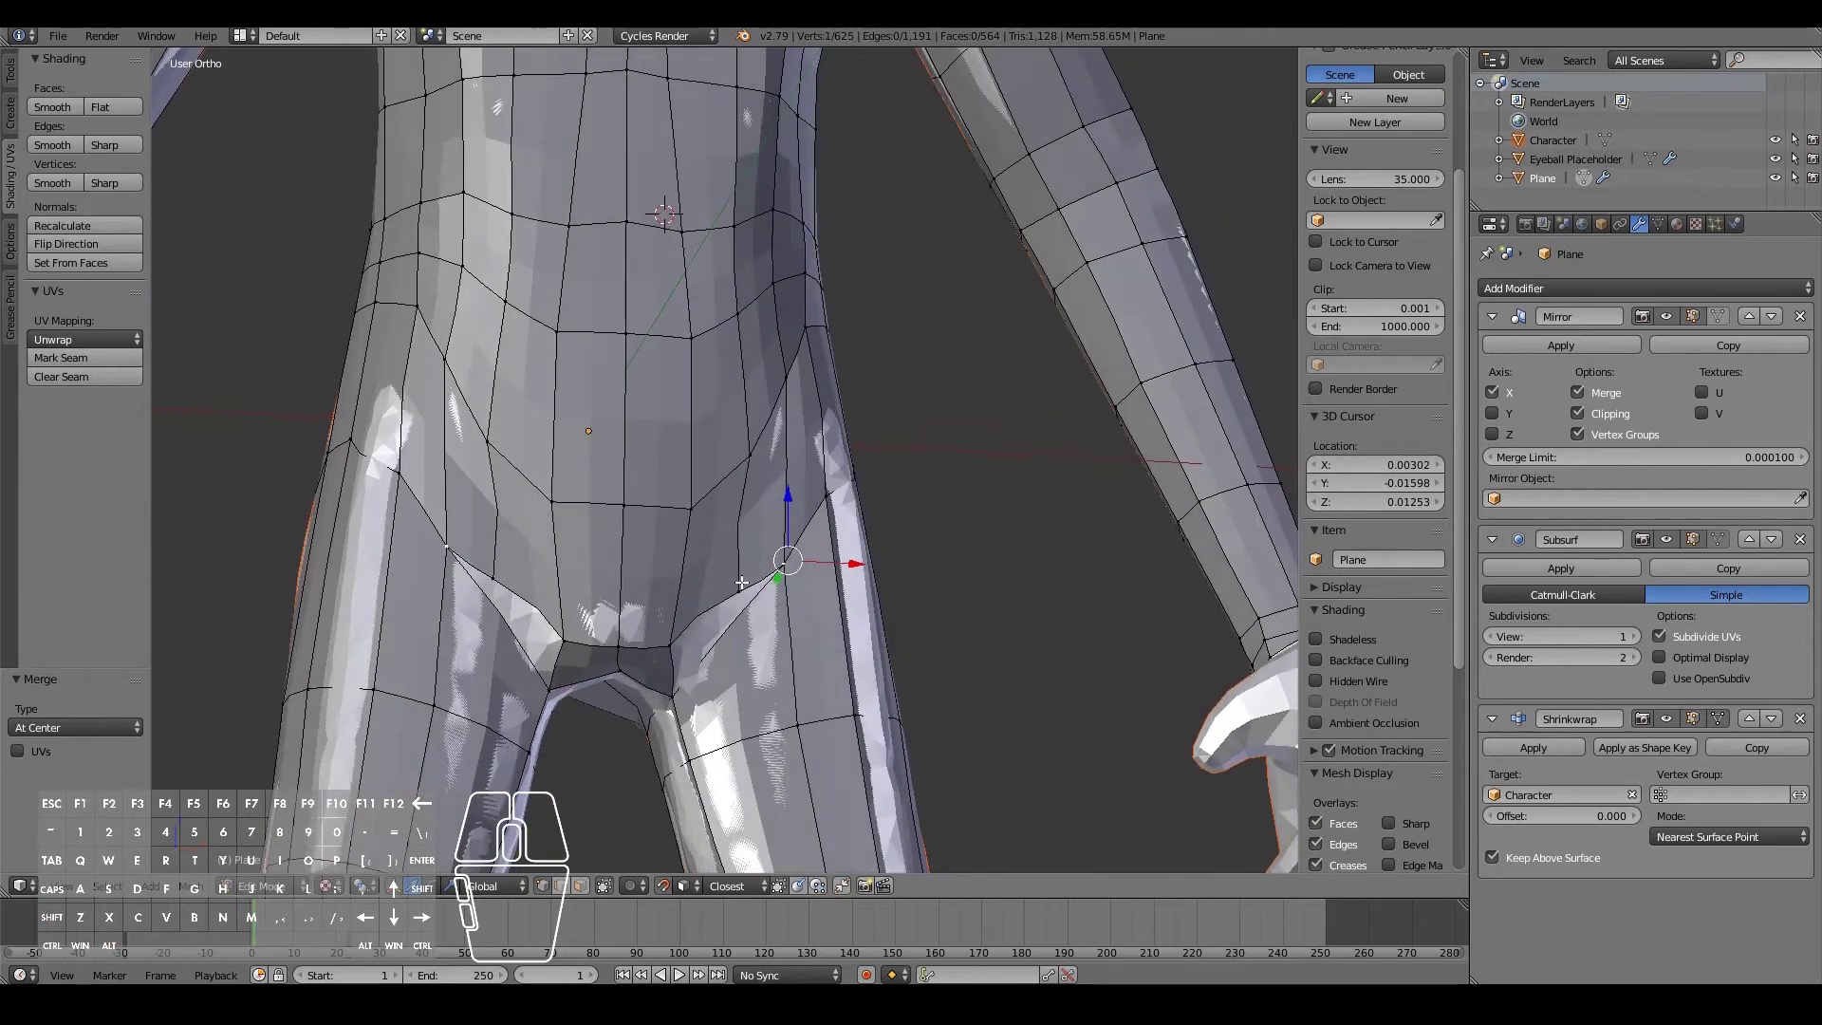
key(g)
click(741, 569)
right_click(740, 569)
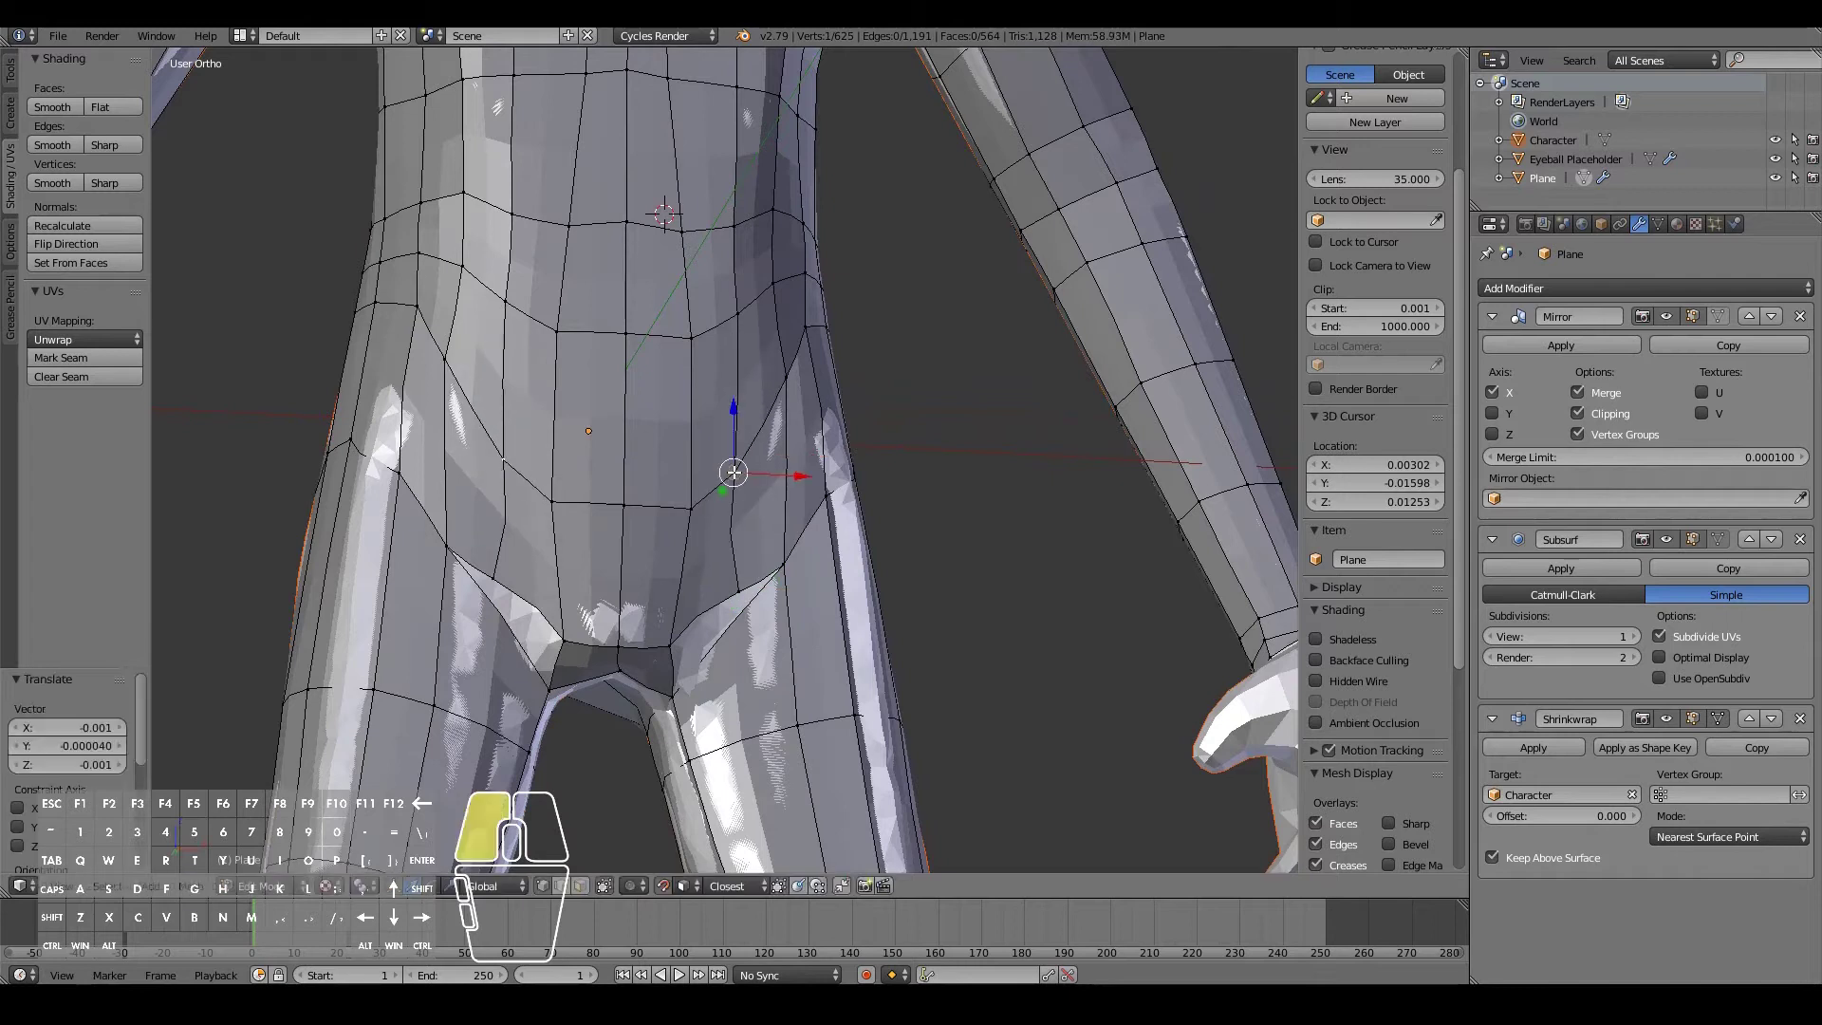
scroll(733, 596, down, 5)
mouse_move(733, 596)
middle_down()
mouse_move(405, 629)
mouse_move(797, 589)
mouse_move(725, 565)
middle_up()
scroll(817, 592, up, 7)
key(g)
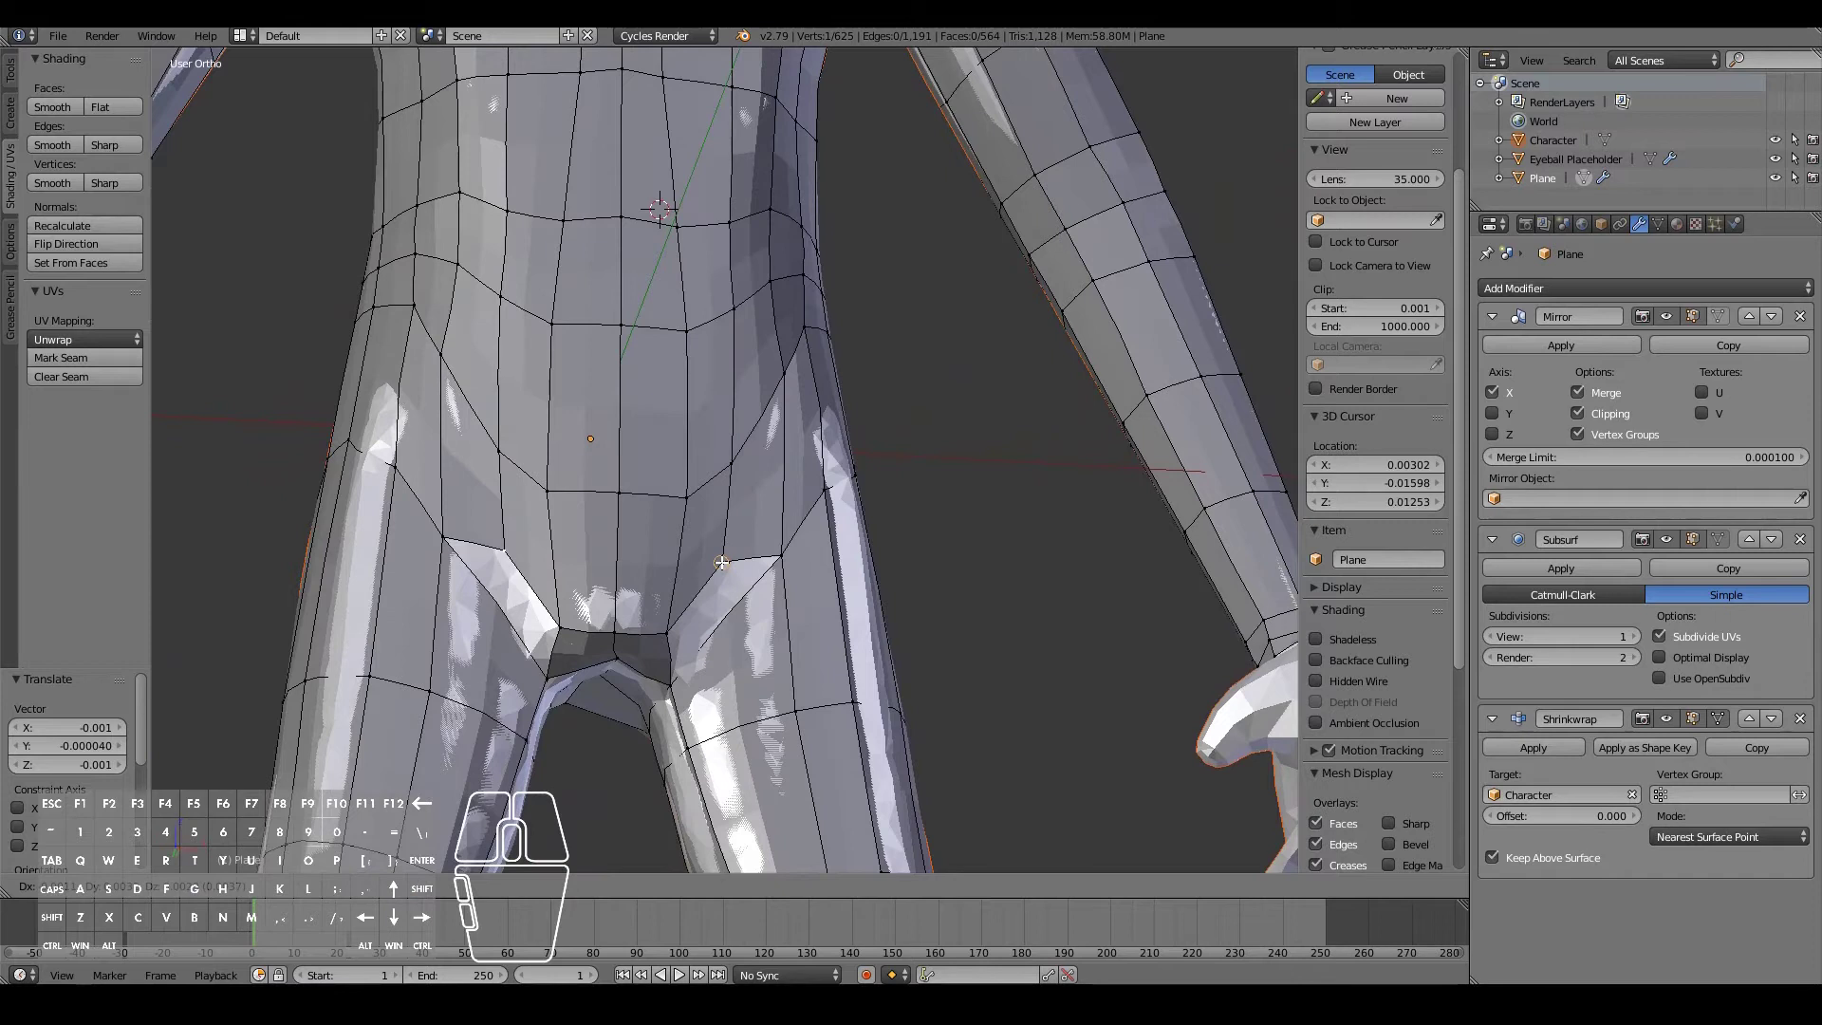
right_click(721, 564)
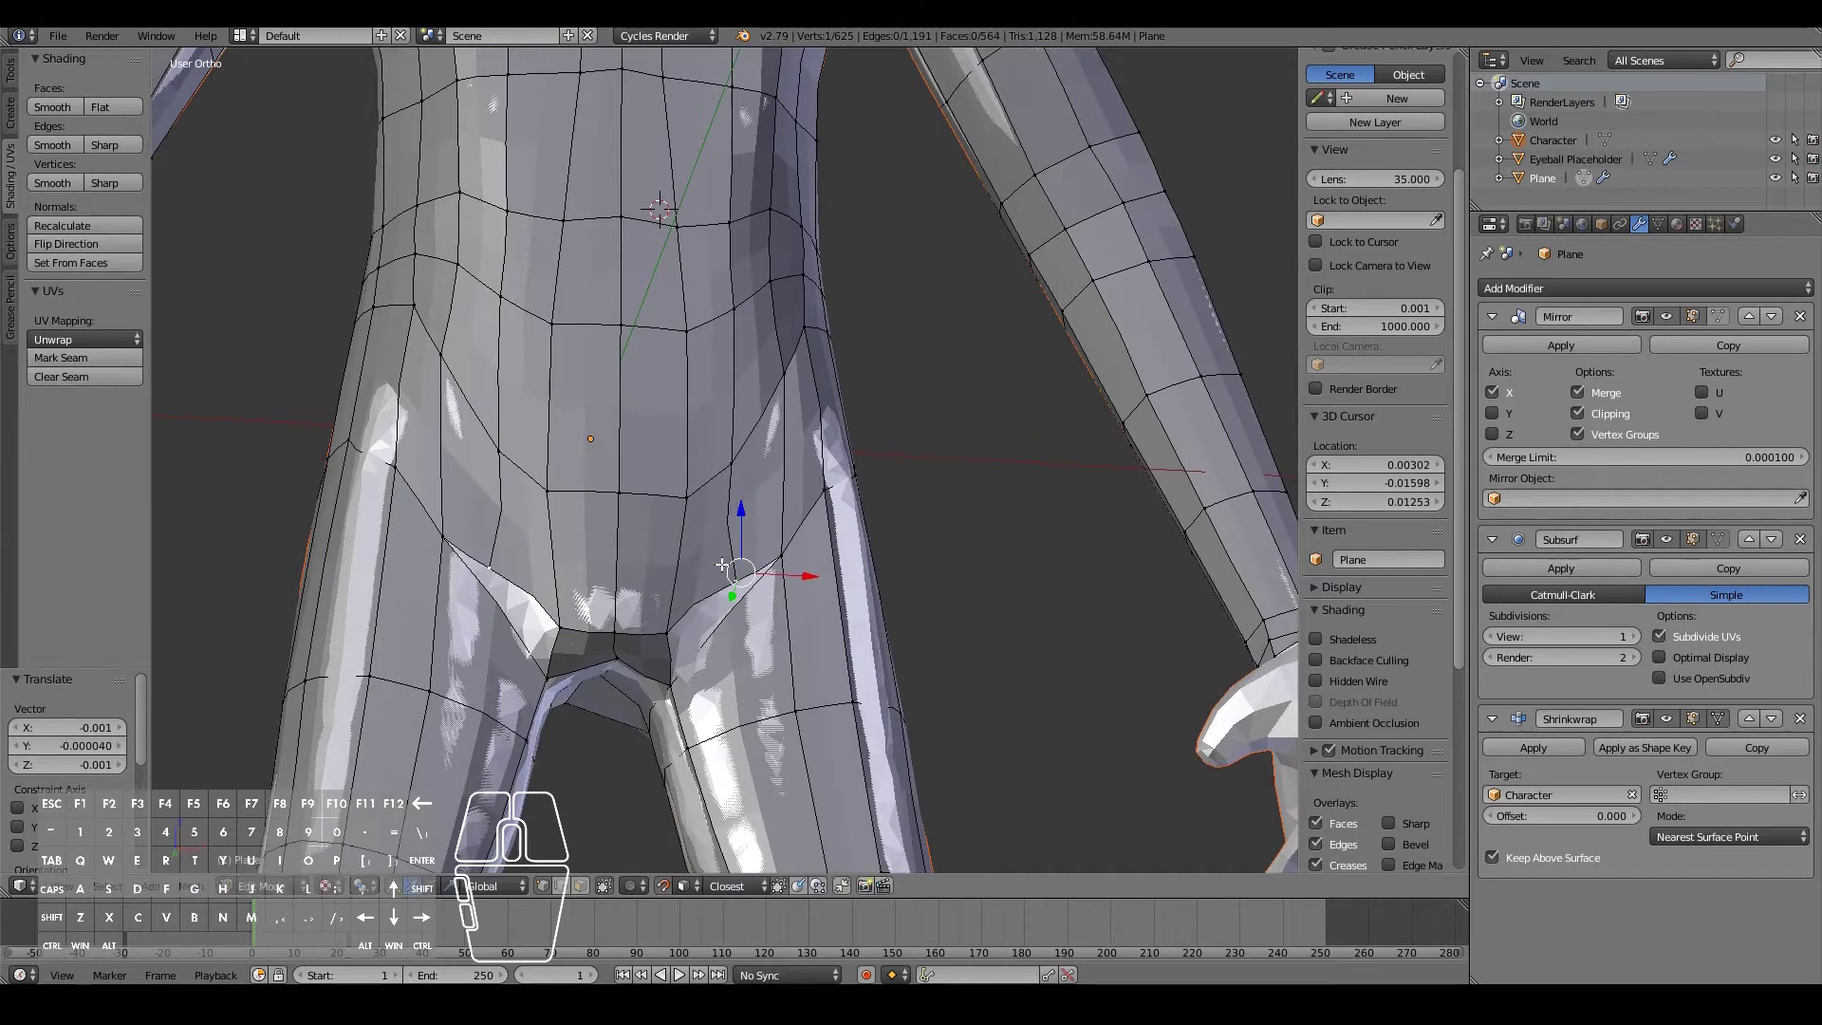
- Add a centered lengthwise loop cut on the inner front thigh and merge its top vertex with the torso's groin vertex at center
key(ctrl+r)
click(730, 628)
right_click(730, 629)
right_click(744, 633)
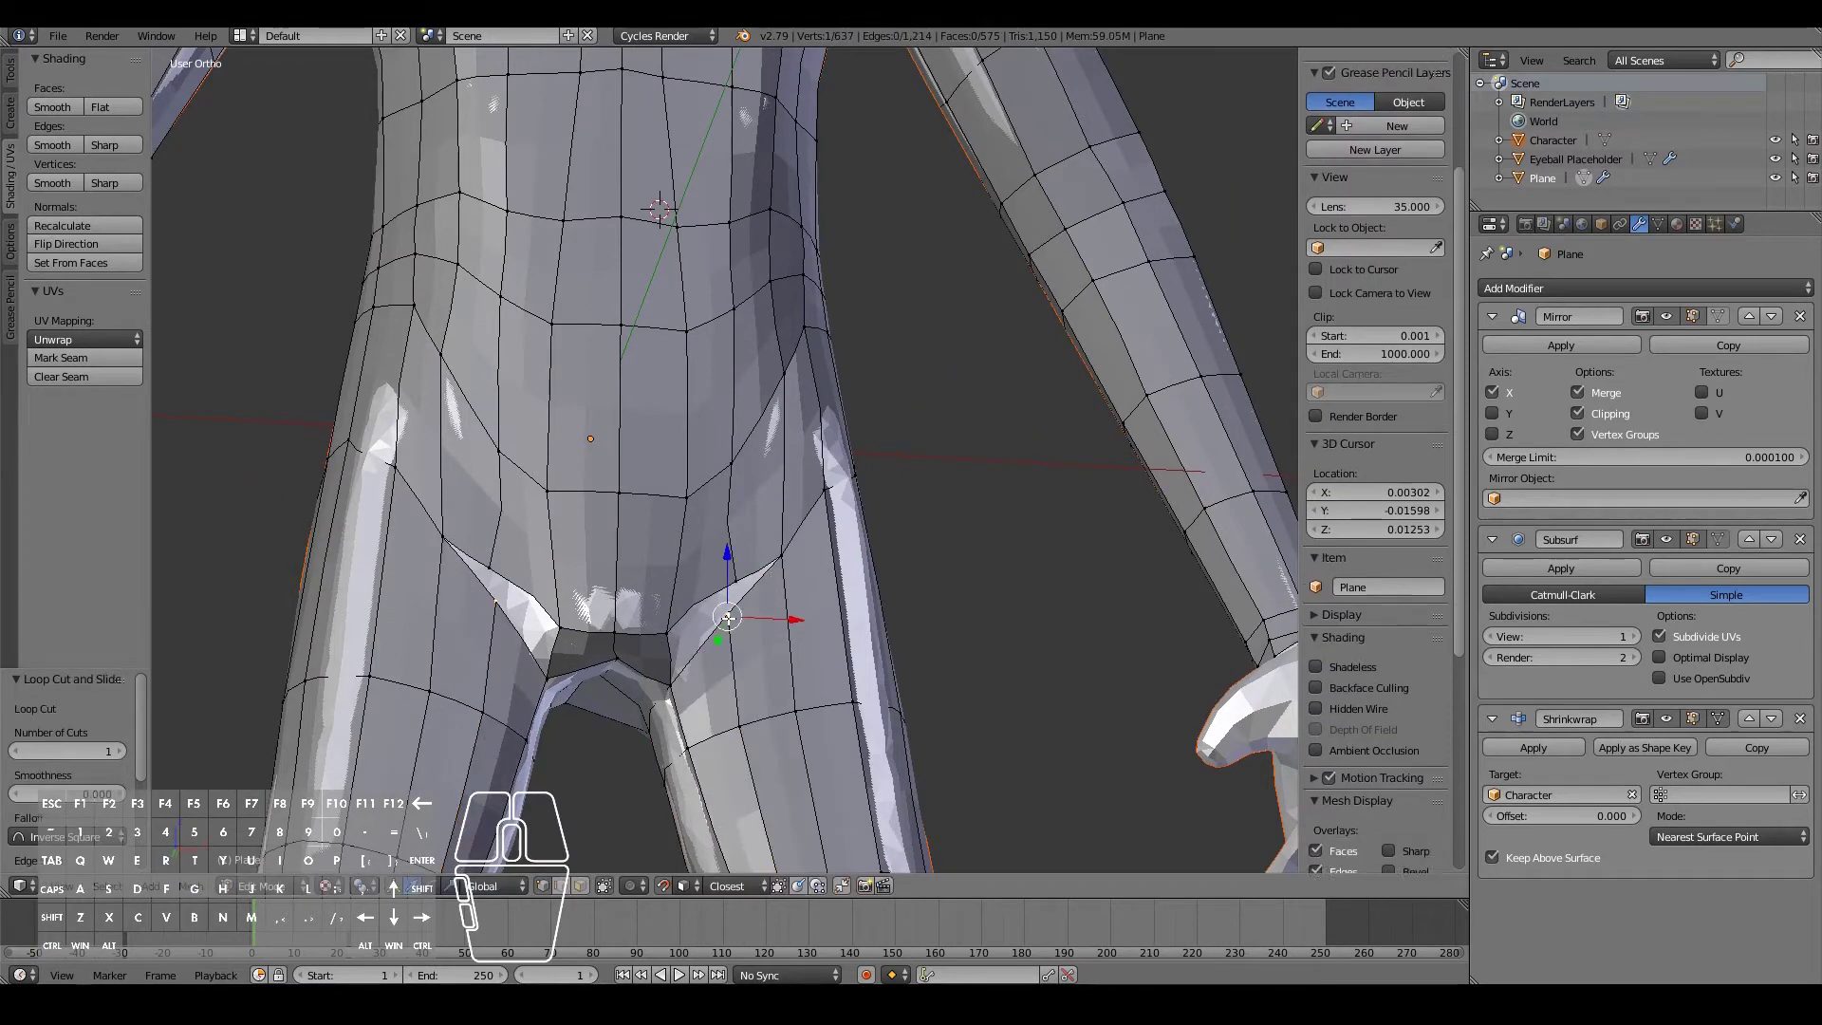
key(alt+m)
click(731, 601)
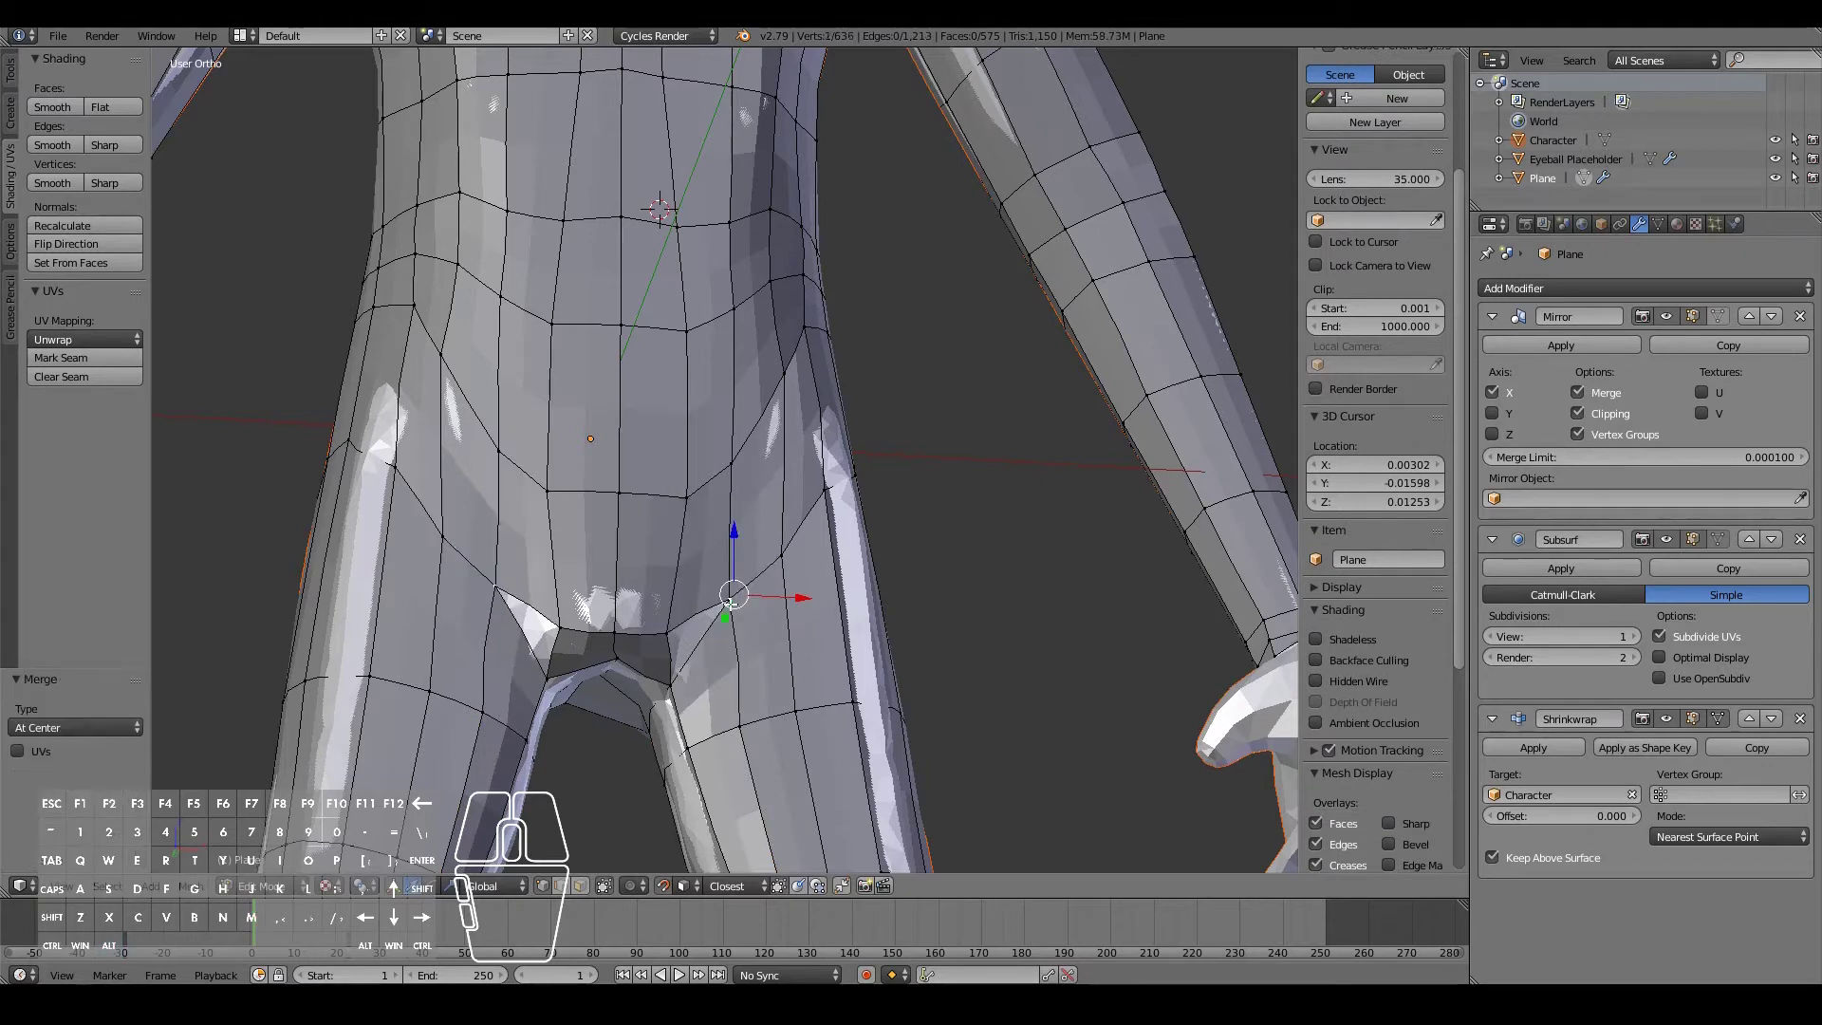
- Merge the front crotch's outer corner vertex with the inner-thigh vertex below it at their center
middle_drag(688, 653, 678, 604)
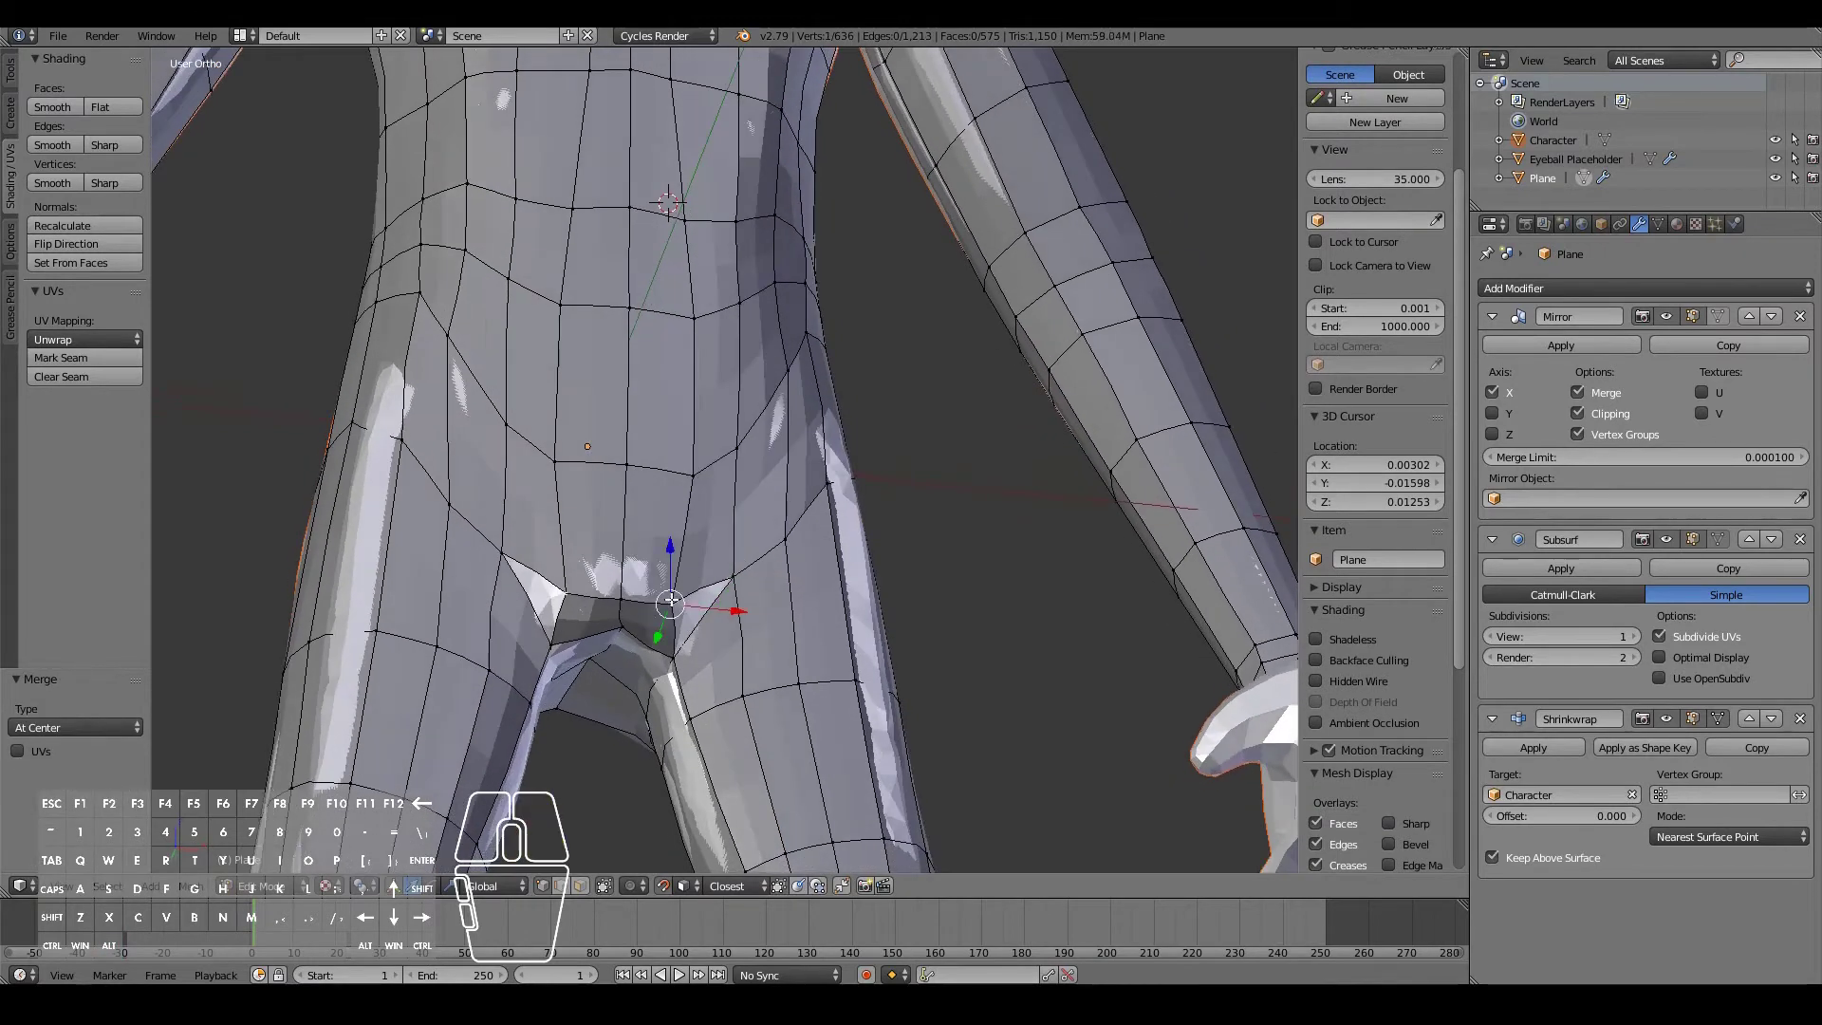
shift+right_click(673, 659)
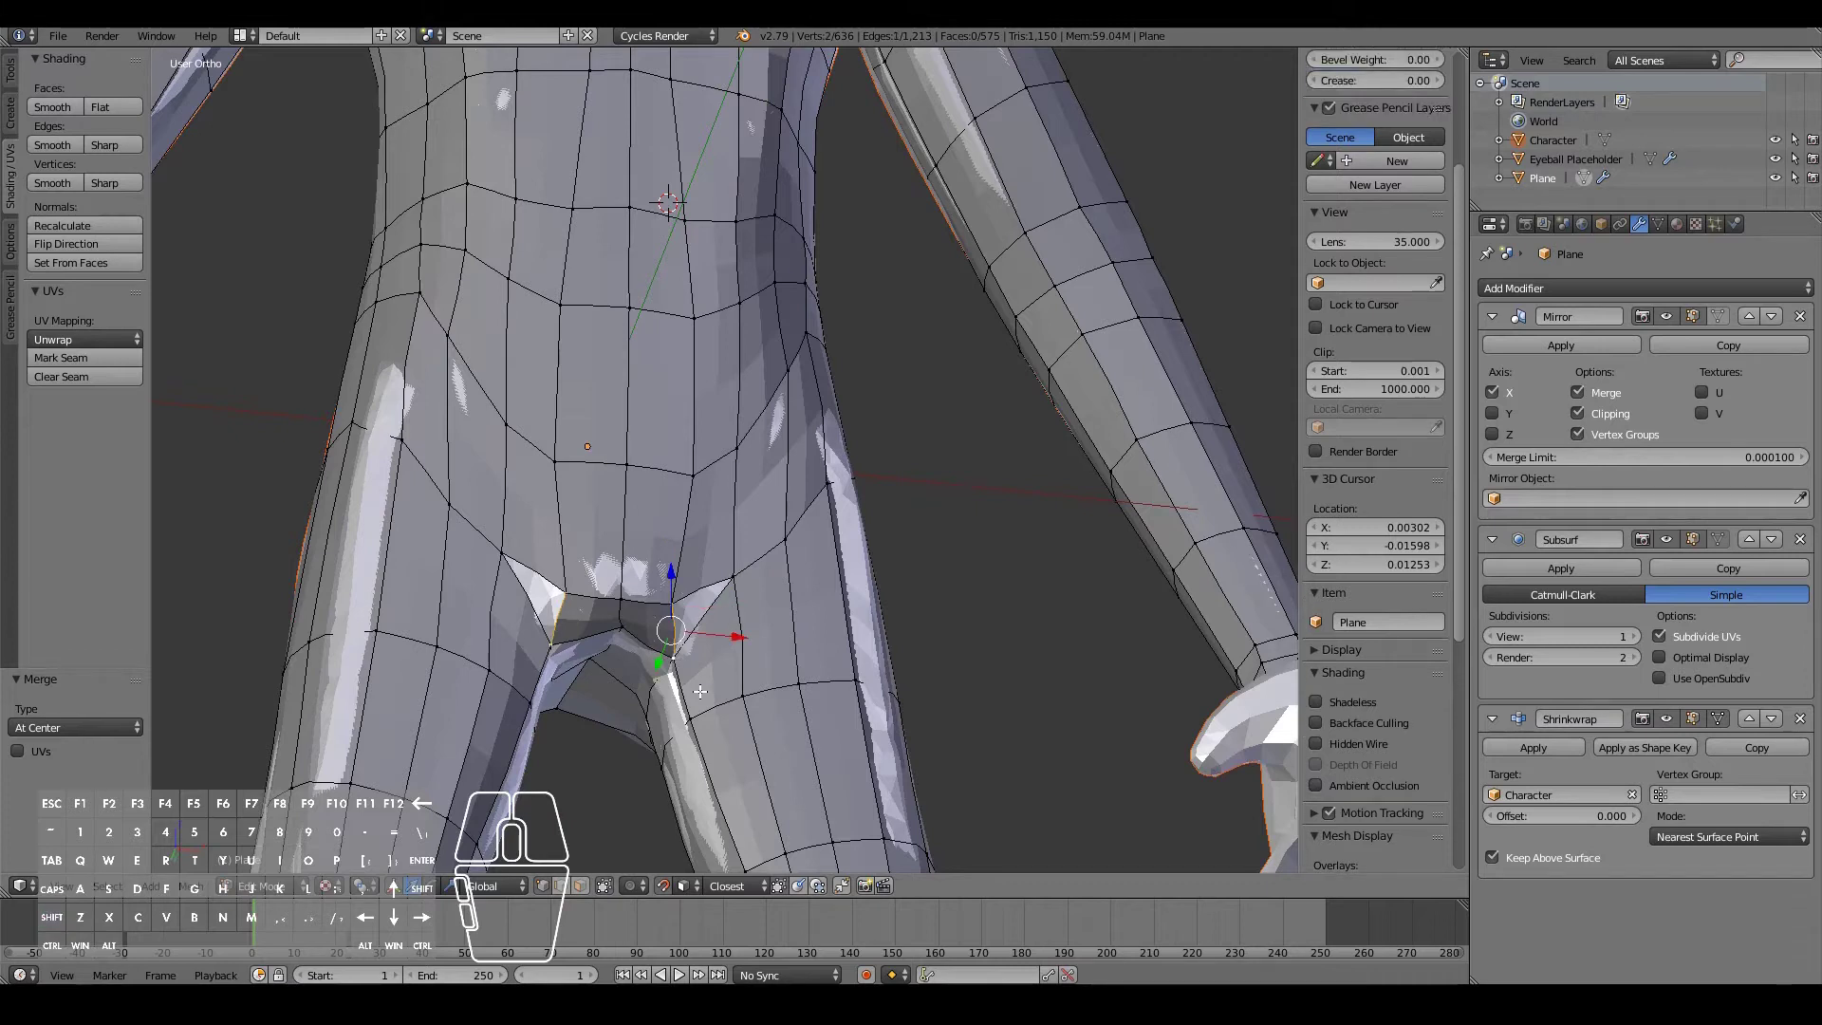
key(alt+m)
click(700, 691)
- Reposition the midline vertices on the crotch's underside and front edge to smooth the transition between the legs
middle_drag(635, 663, 634, 513)
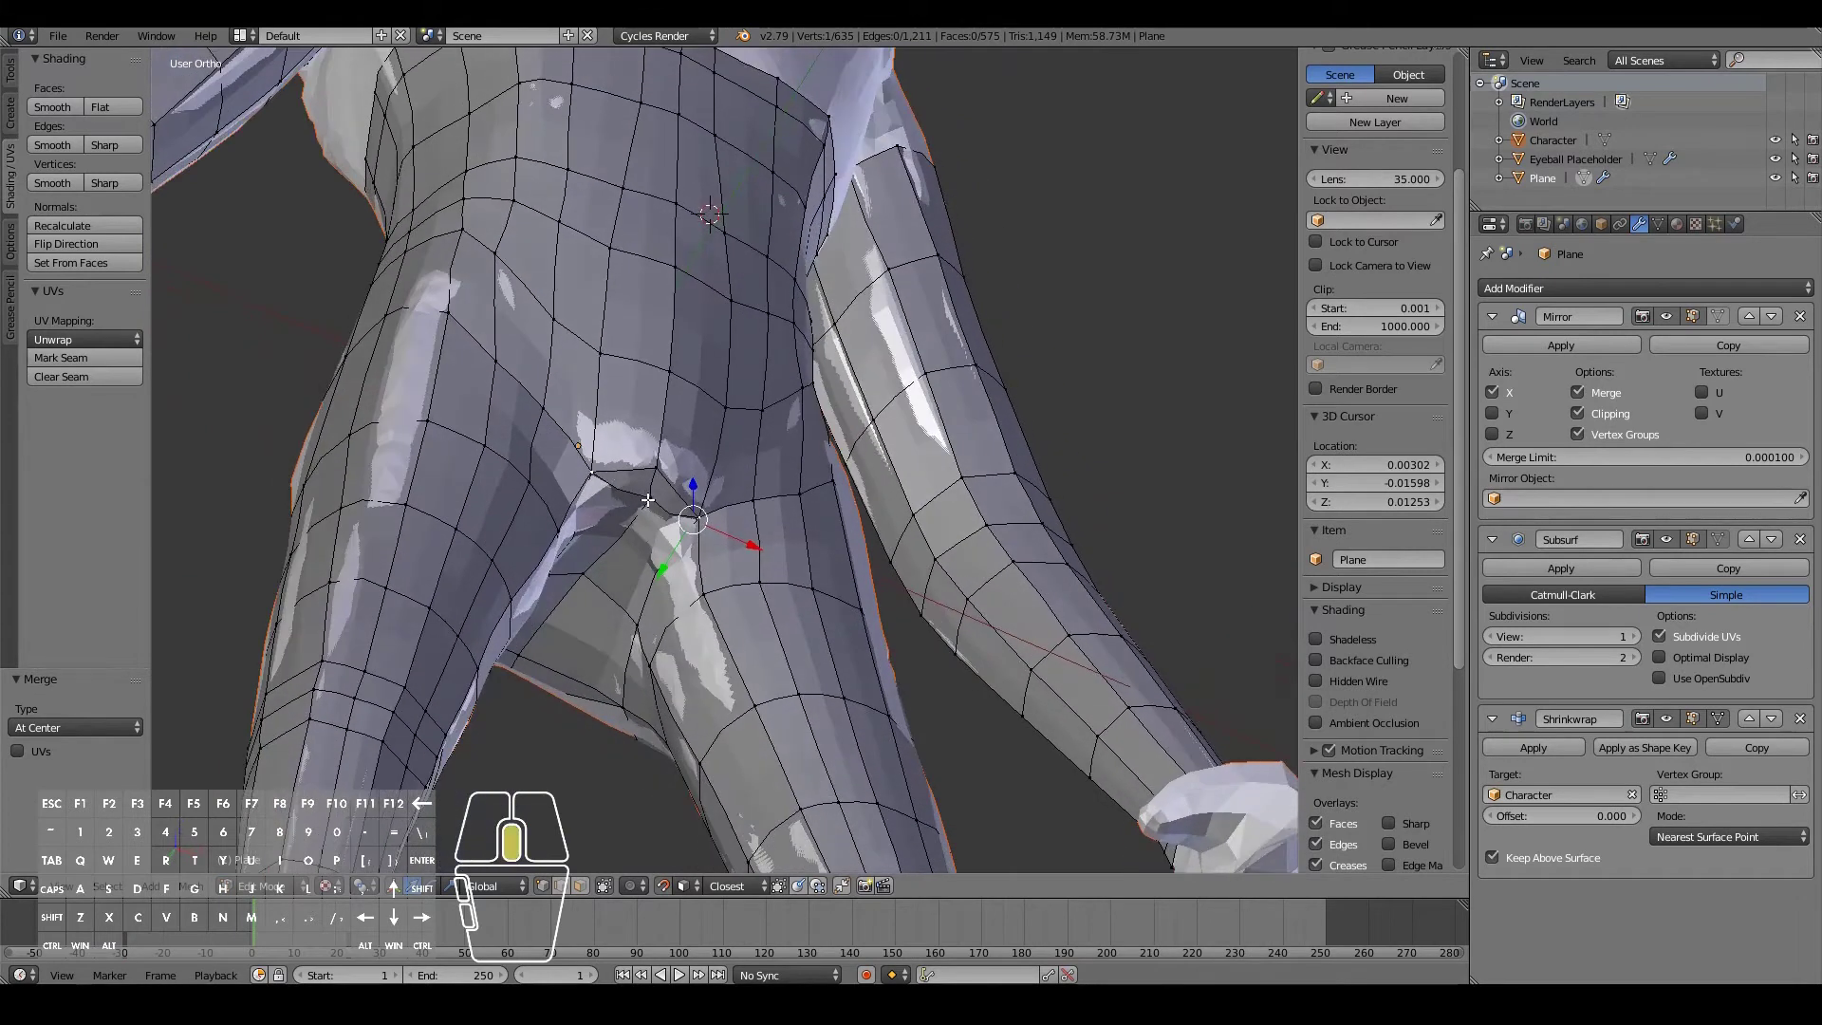
click(634, 512)
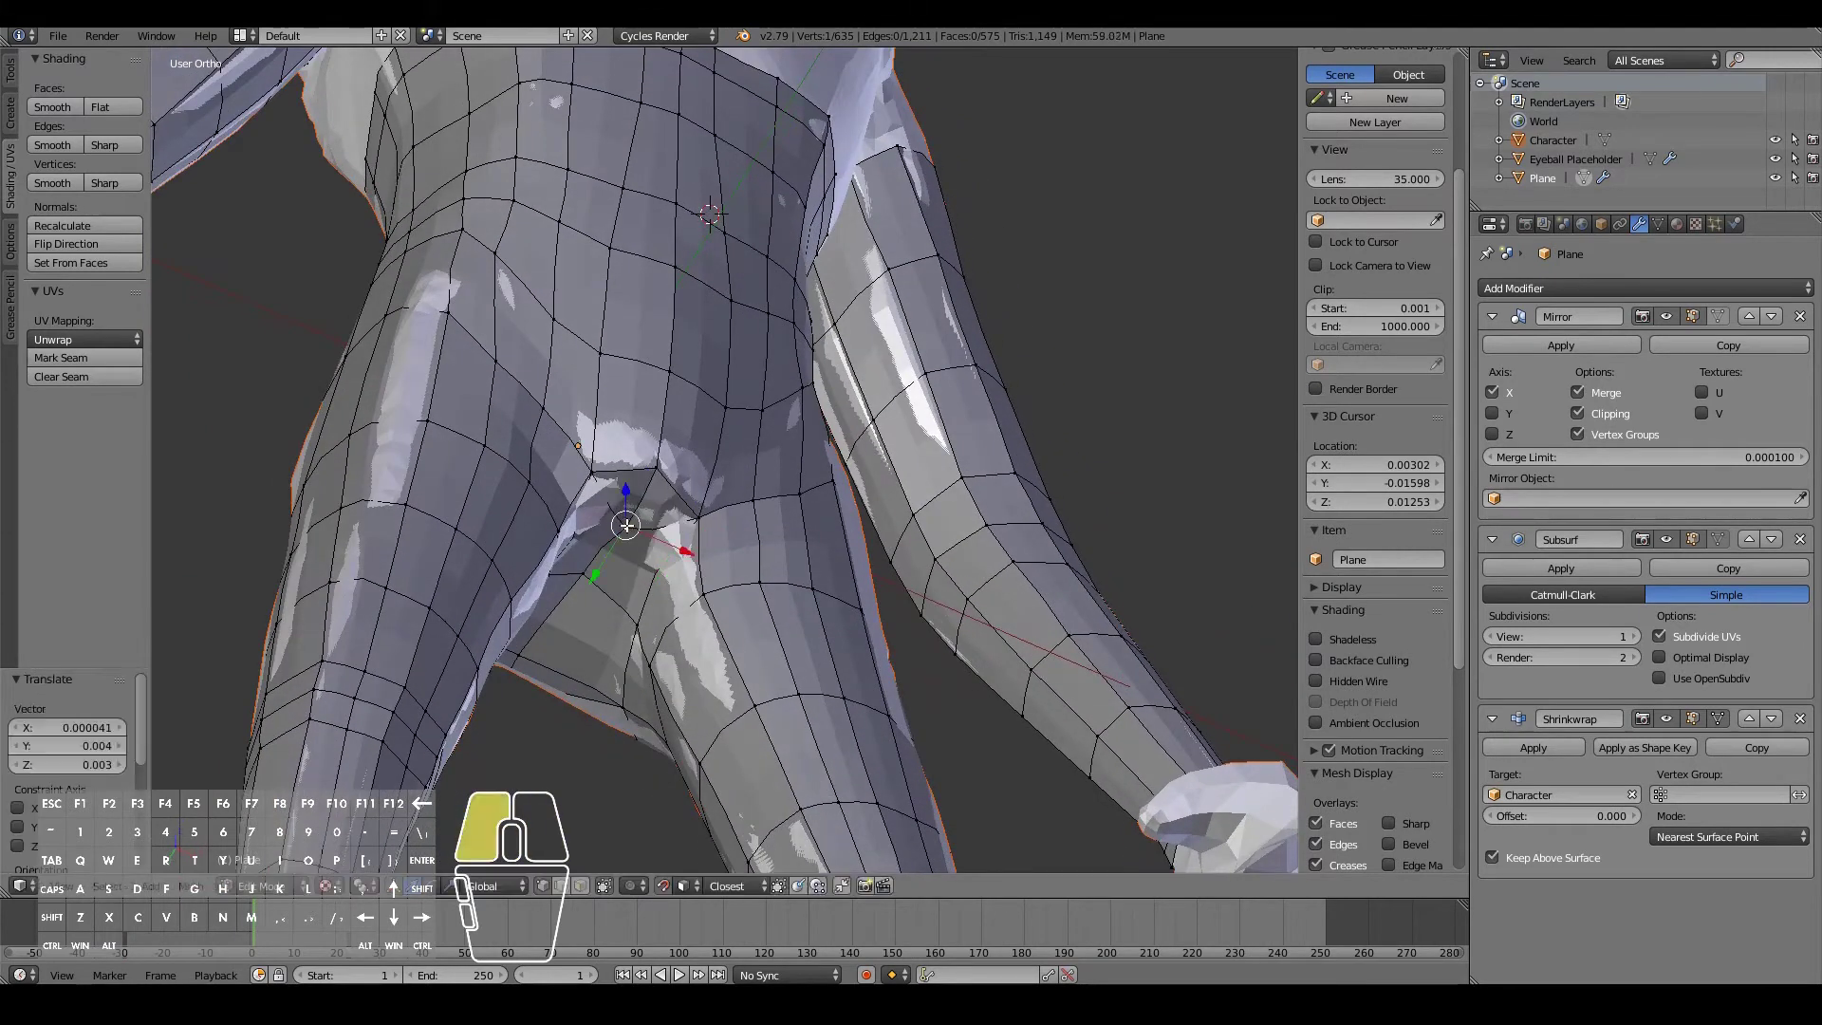
right_click(662, 462)
key(g)
click(656, 471)
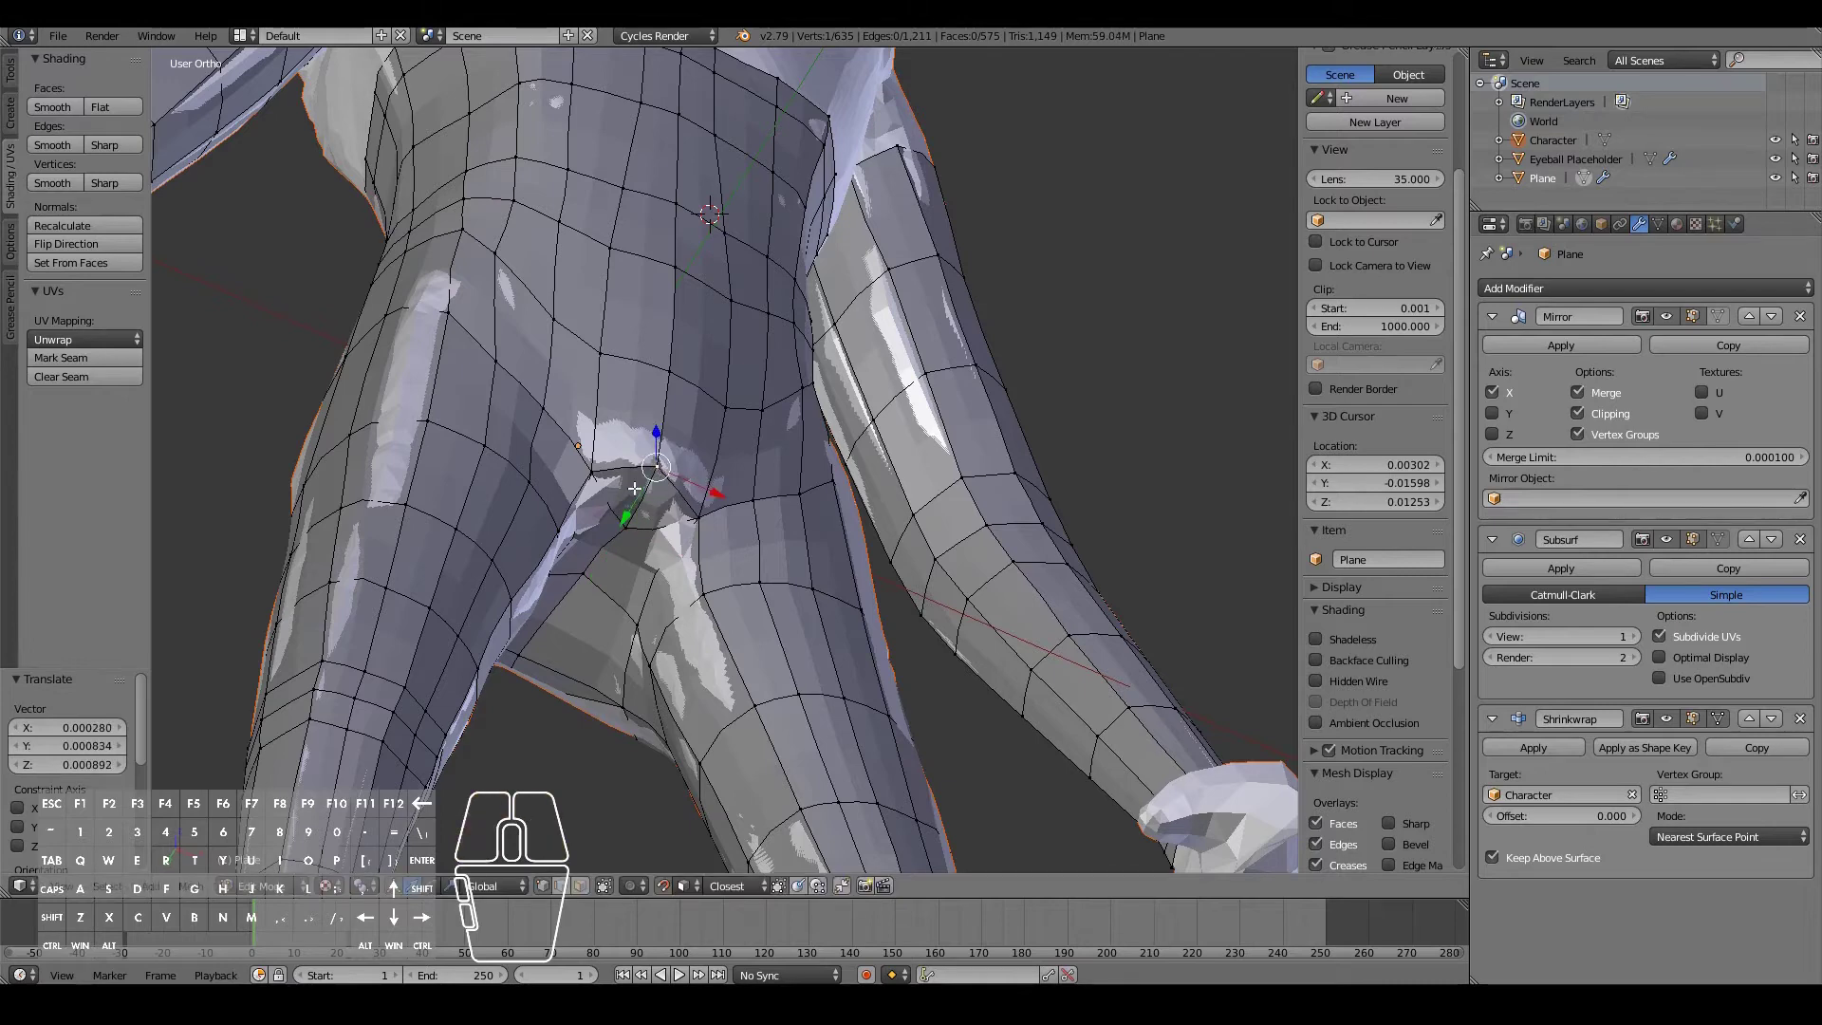
- Isolate the retopology mesh in local view and examine its torso and leg topology from the front
key(KP_1)
key(KP_Divide)
middle_drag(784, 634, 561, 610)
scroll(800, 611, up, 4)
key(KP_1)
scroll(566, 612, down, 5)
scroll(566, 612, up, 6)
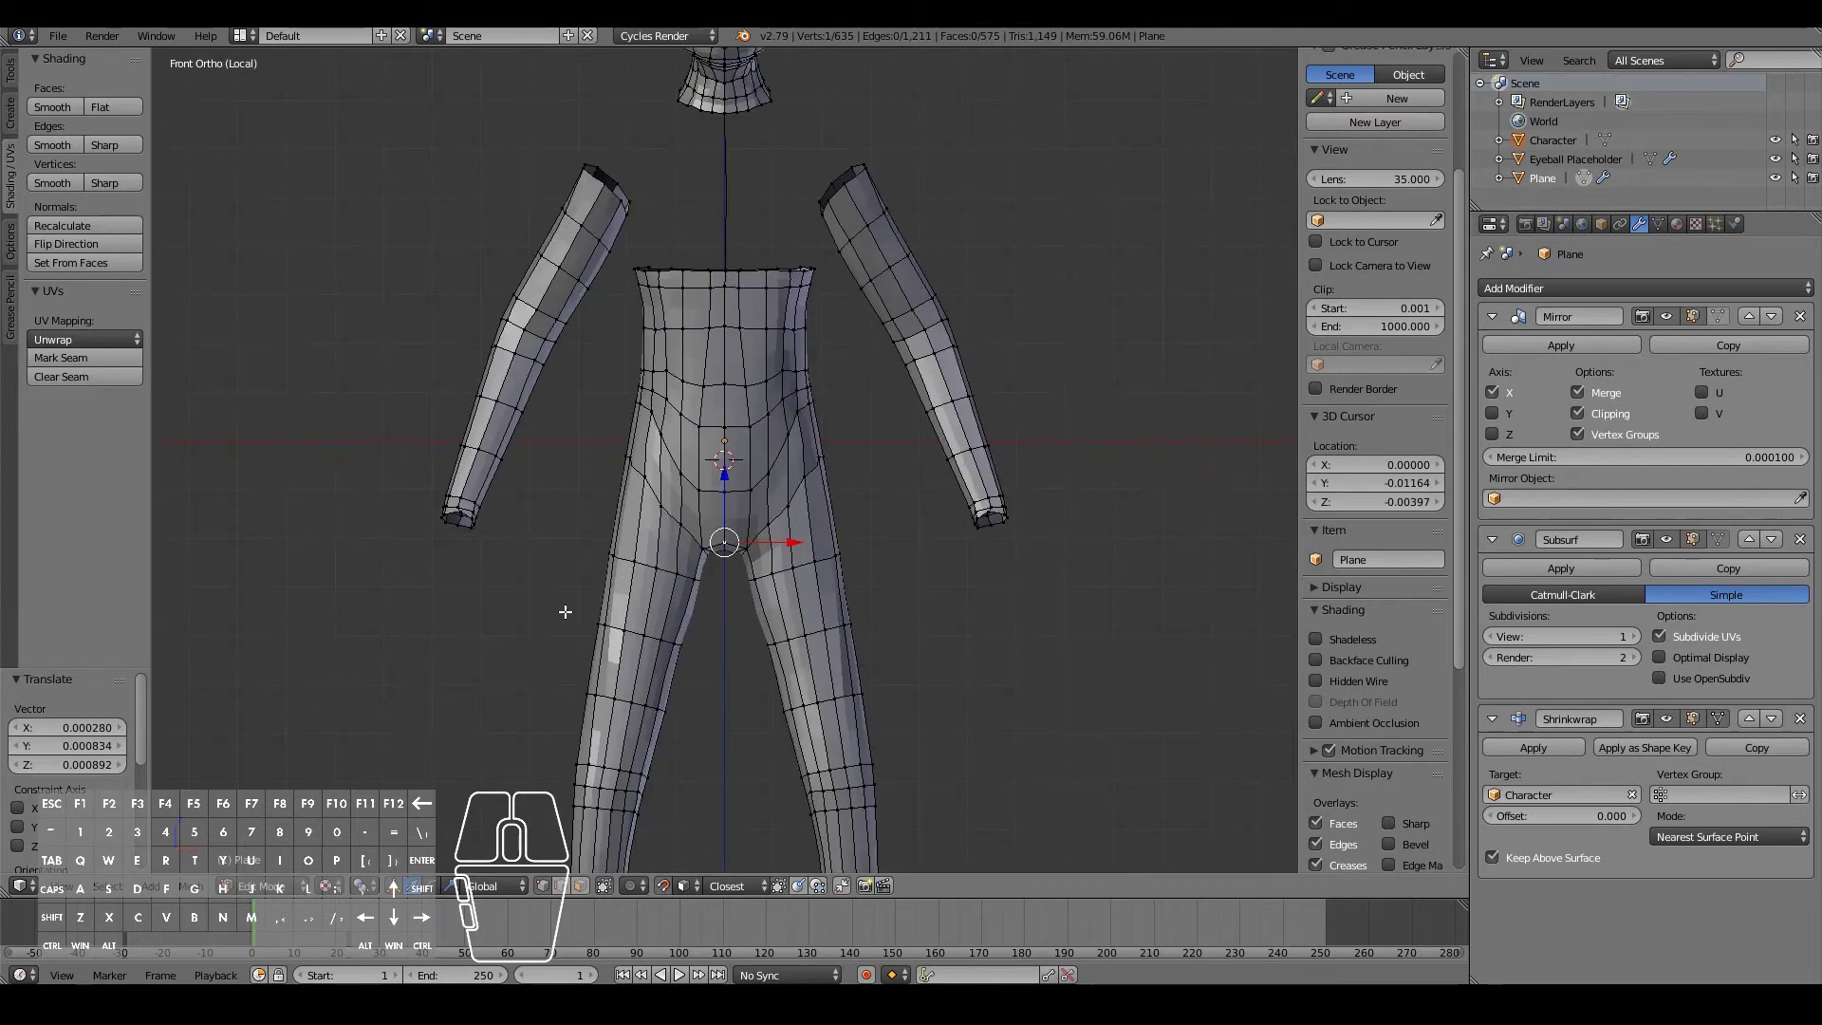
- Switch the mesh to Object Mode and leave local view to show the sculpted character again
key(Tab)
key(KP_Divide)
scroll(565, 611, down, 2)
shift+scroll(594, 492, up, 14)
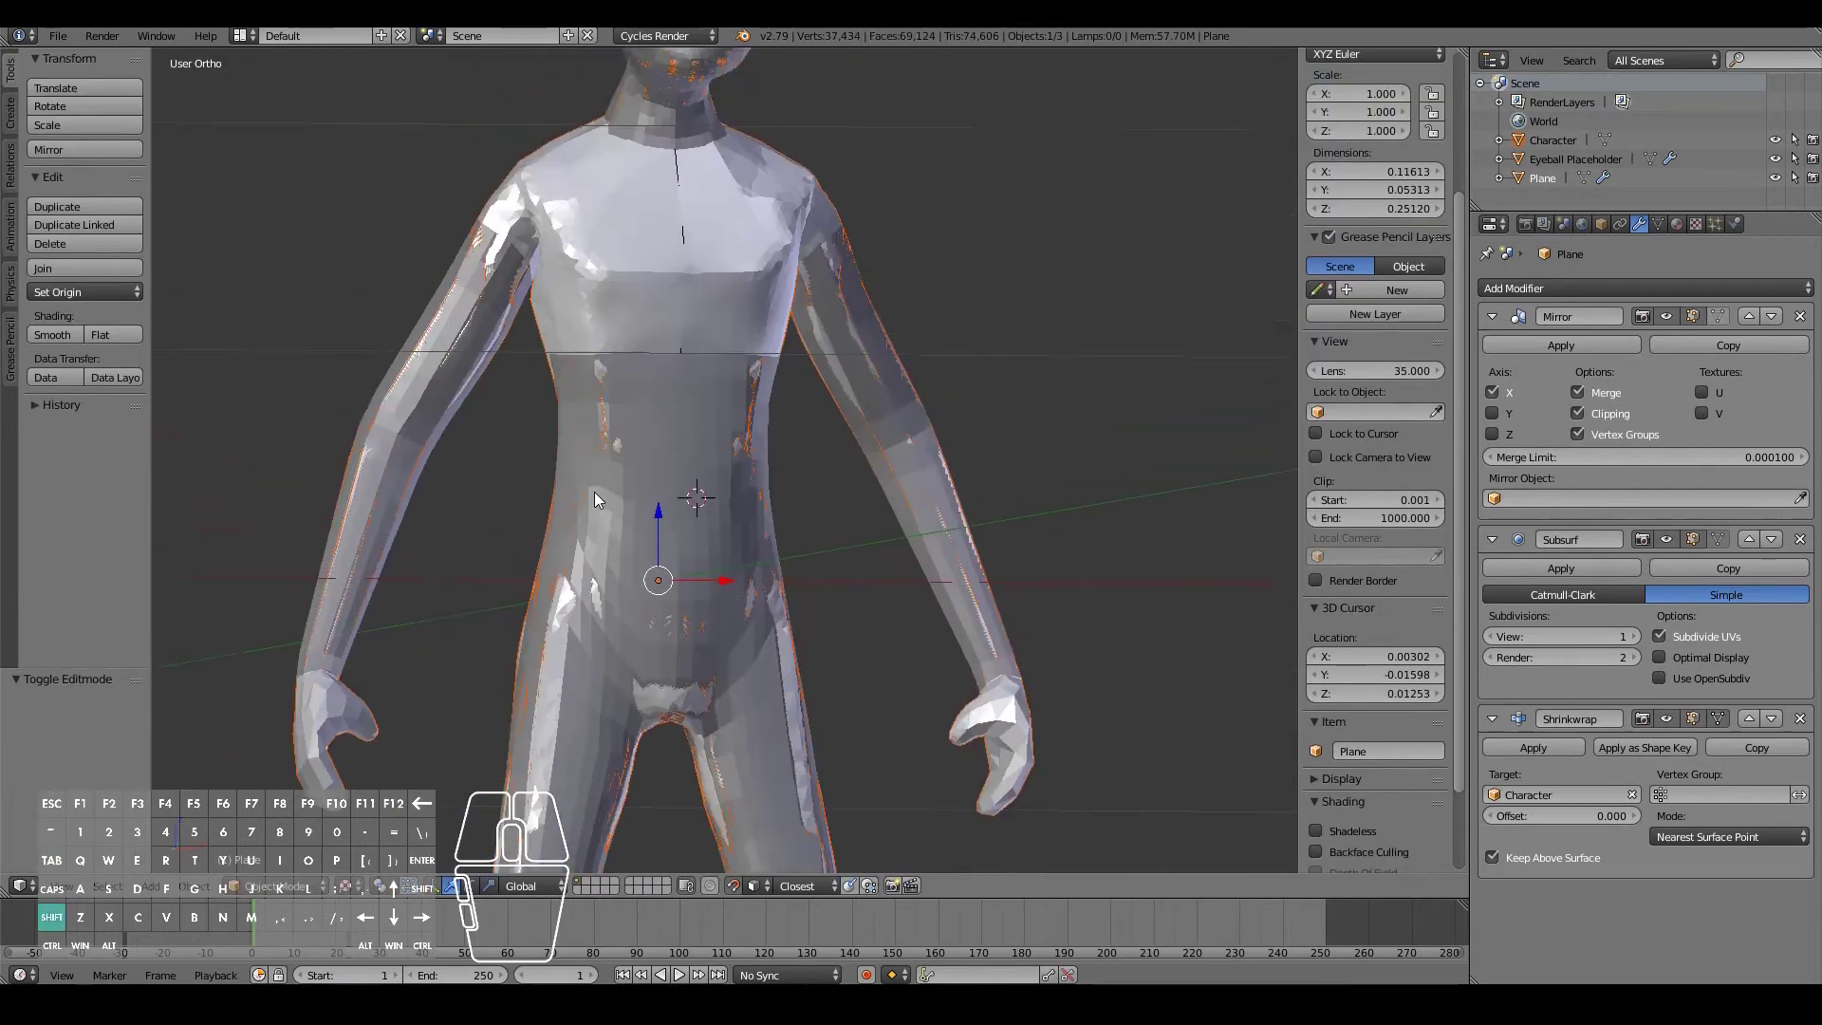
- In Edit Mode, select the open edge loop around the top of the torso and extrude it upward along the Z axis
key(Tab)
scroll(713, 620, up, 4)
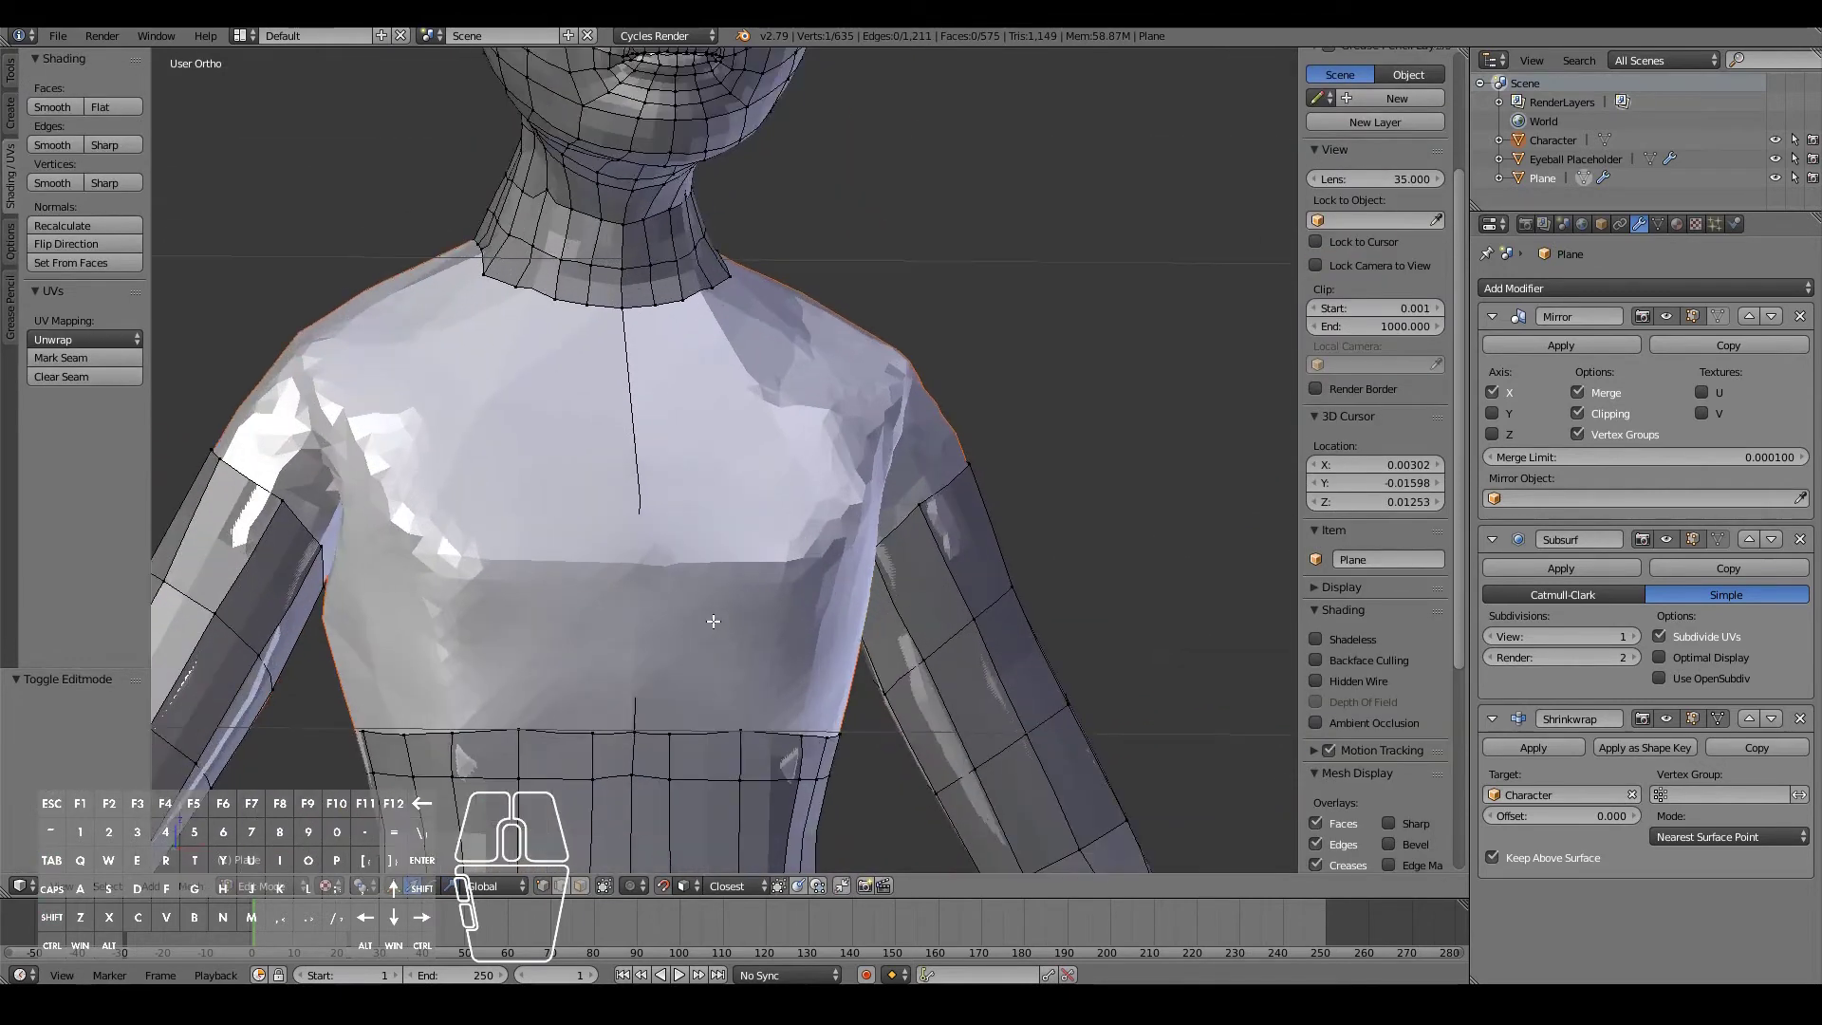
alt+right_click(761, 727)
middle_drag(761, 727, 854, 735)
key(e)
key(z)
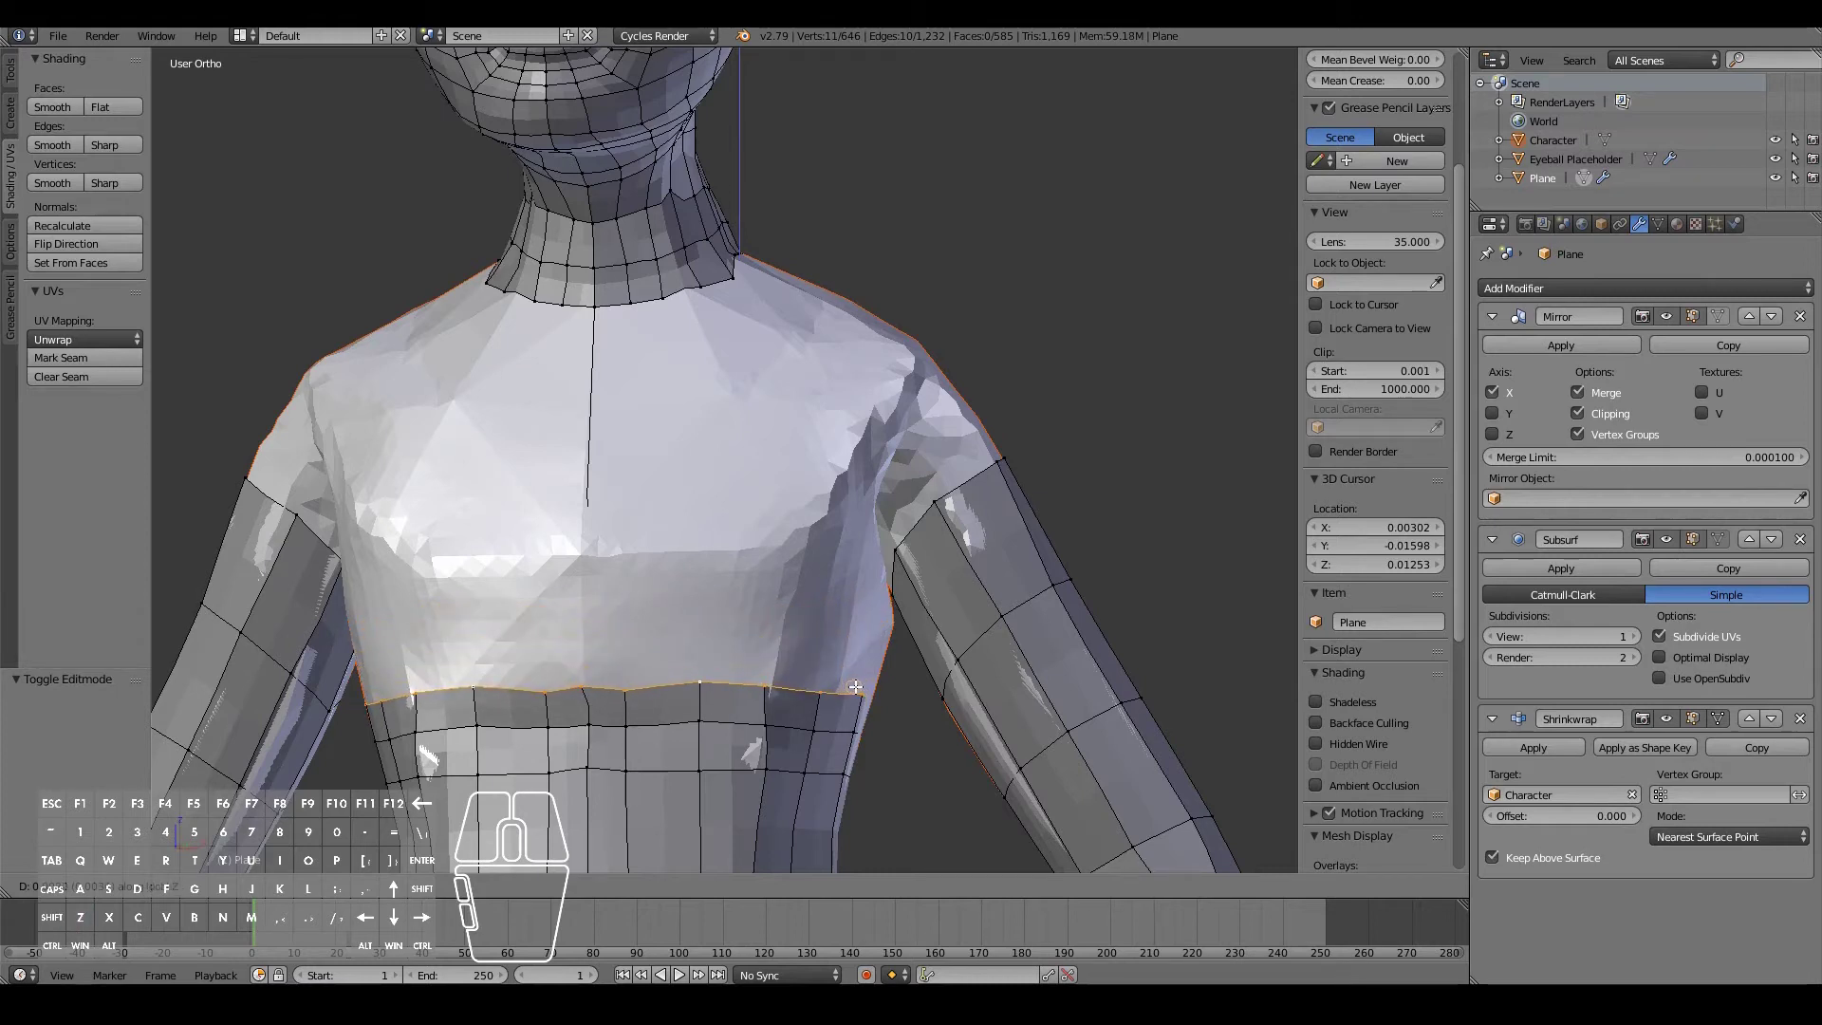
click(856, 686)
- Reposition the midline vertices of the new torso loop at the front of the chest and on the back
middle_drag(764, 678, 661, 677)
right_click(617, 685)
key(g)
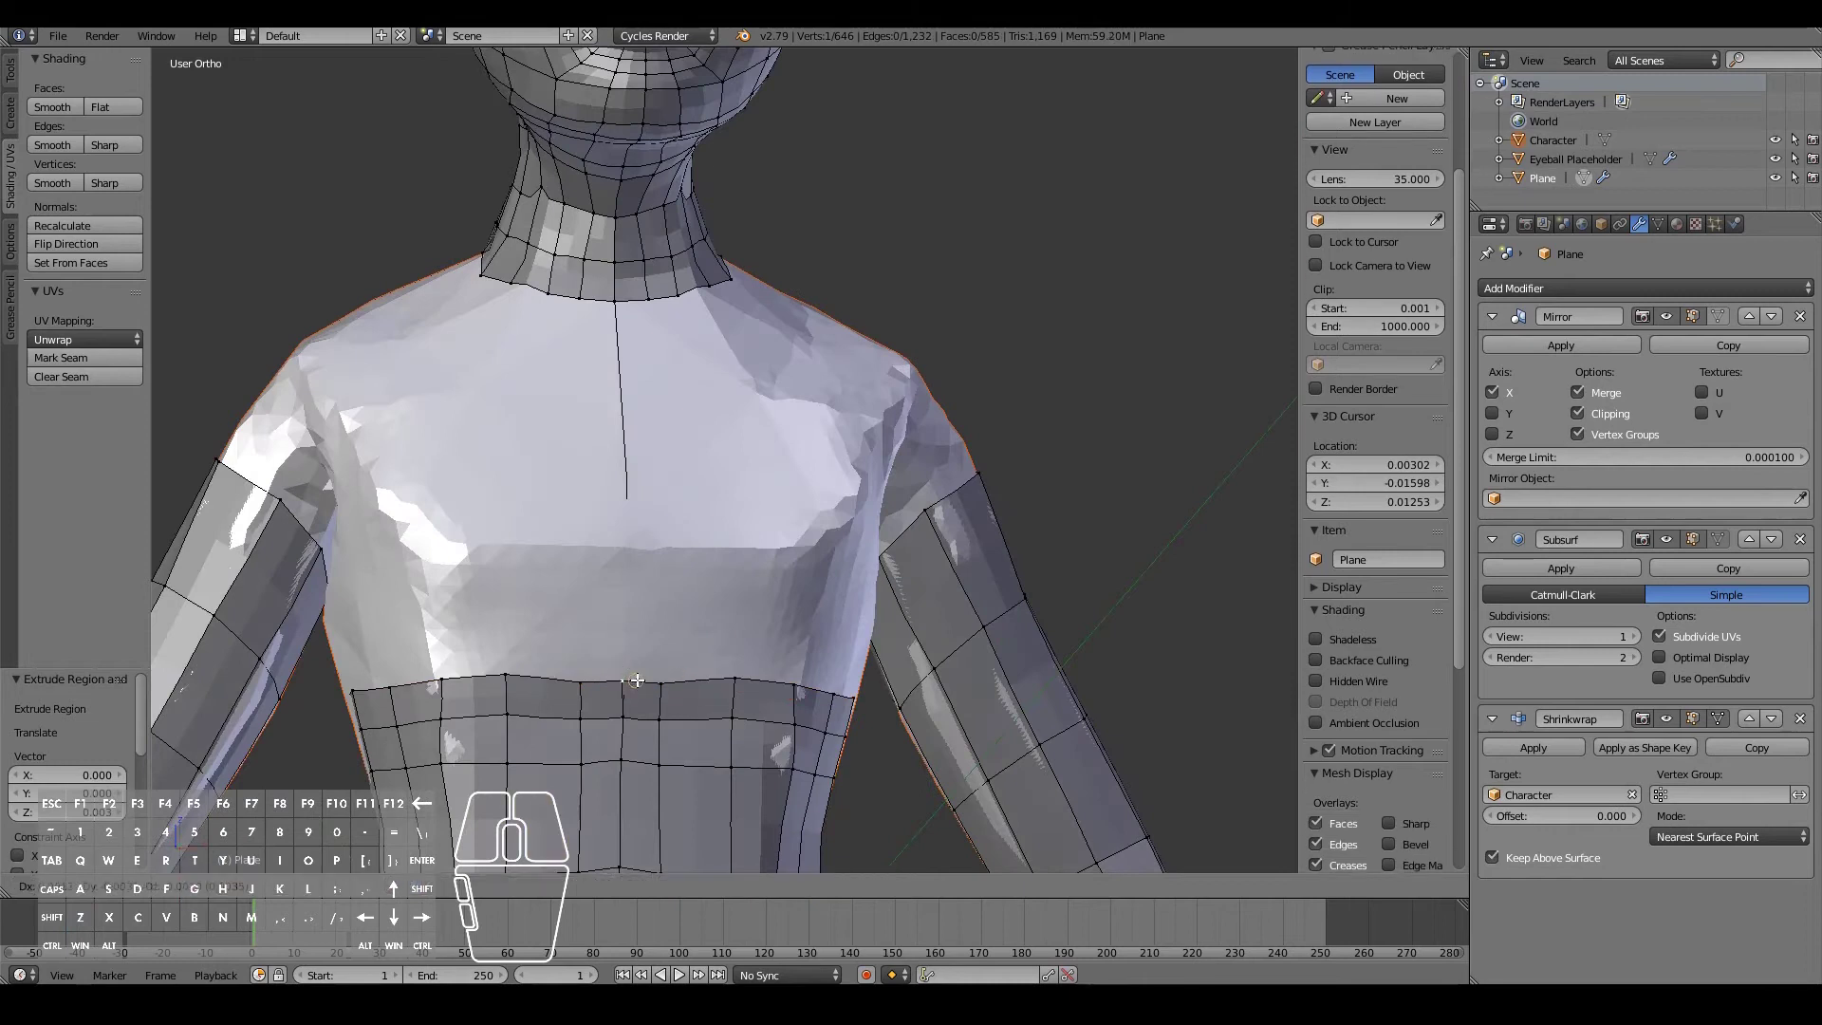
click(638, 681)
scroll(786, 665, down, 2)
middle_drag(765, 637, 370, 624)
alt+right_click(720, 619)
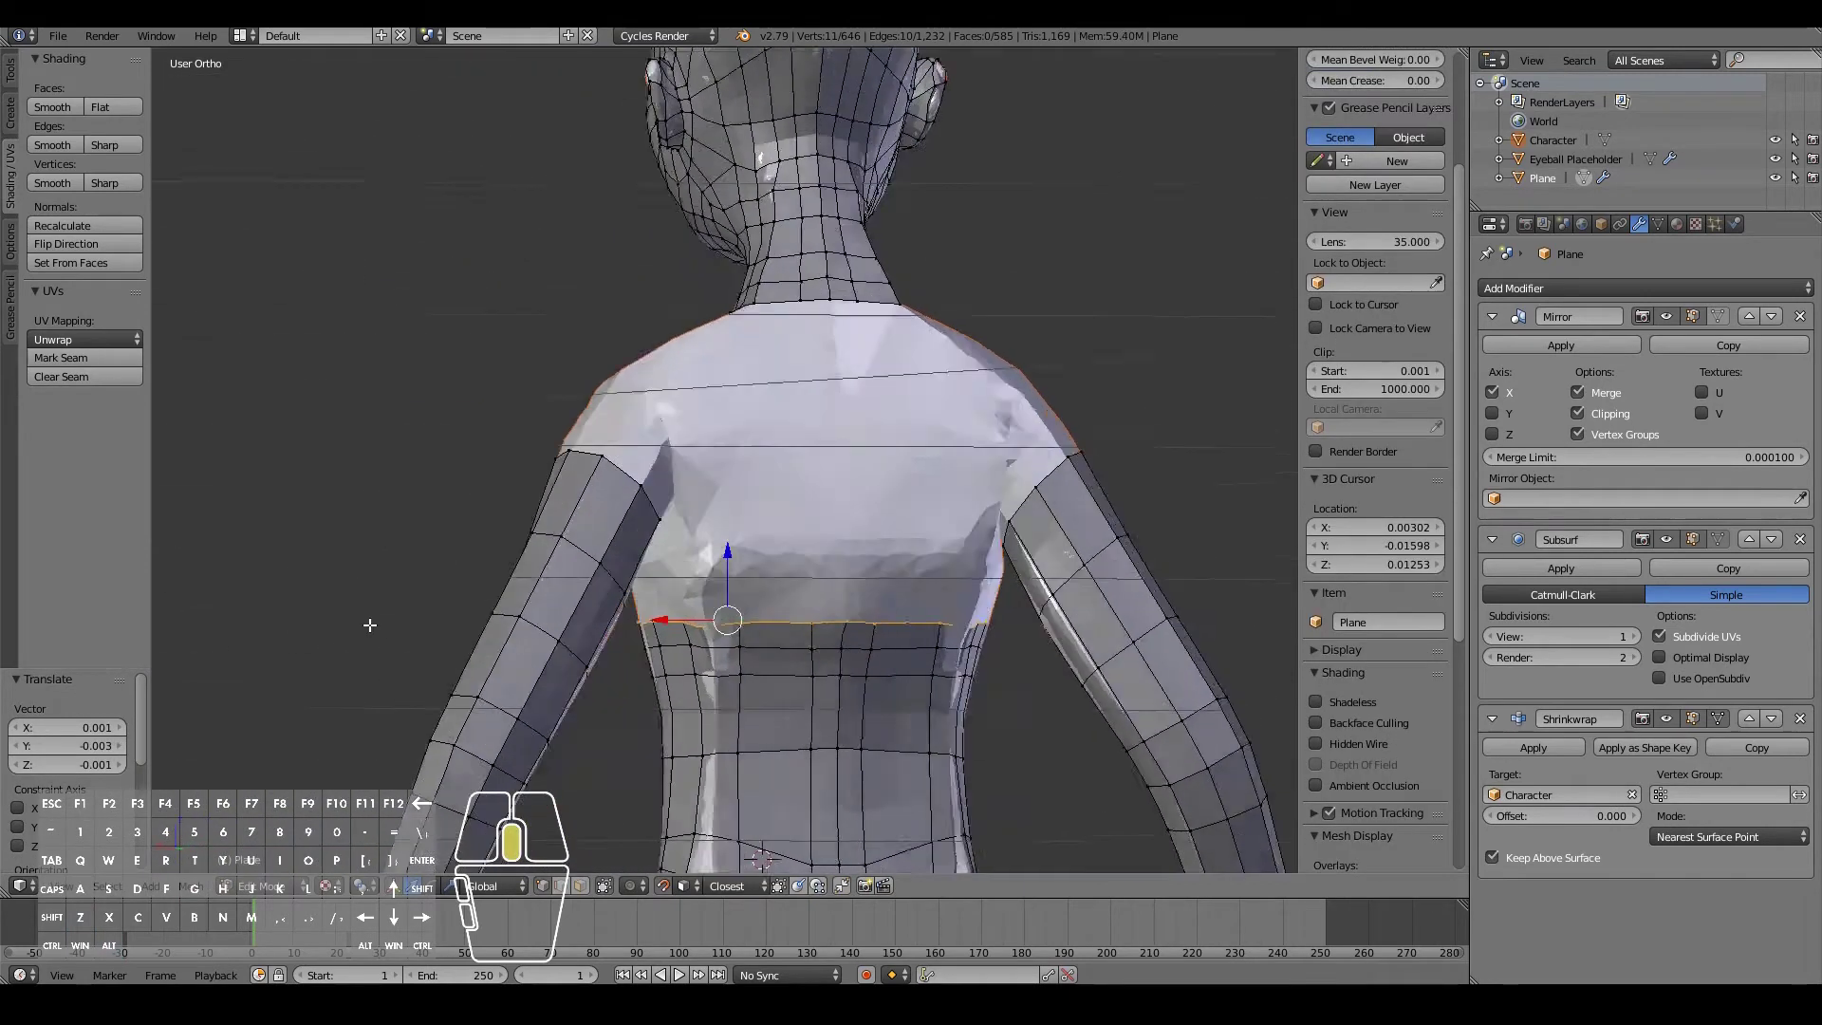
scroll(671, 646, up, 2)
right_click(809, 703)
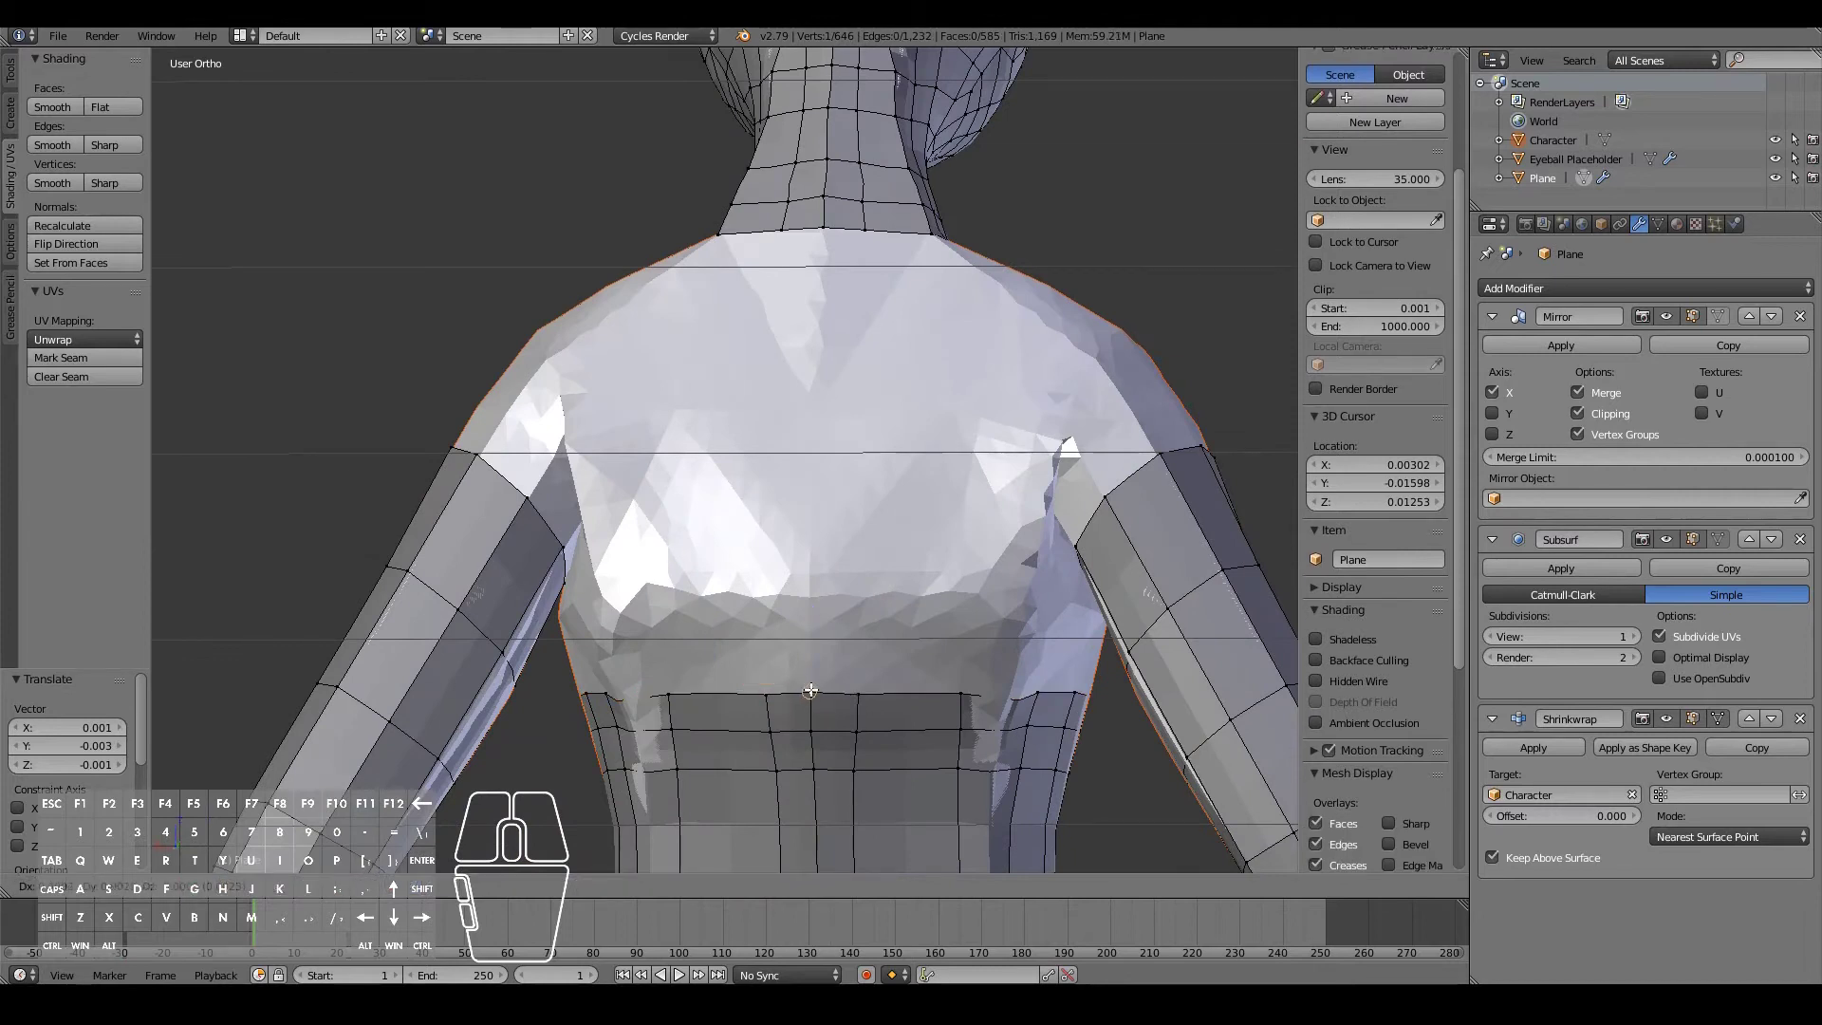
click(810, 691)
- Extrude the torso's top loop upward along Z again and scale the new loop to fit the chest
middle_drag(715, 793, 884, 789)
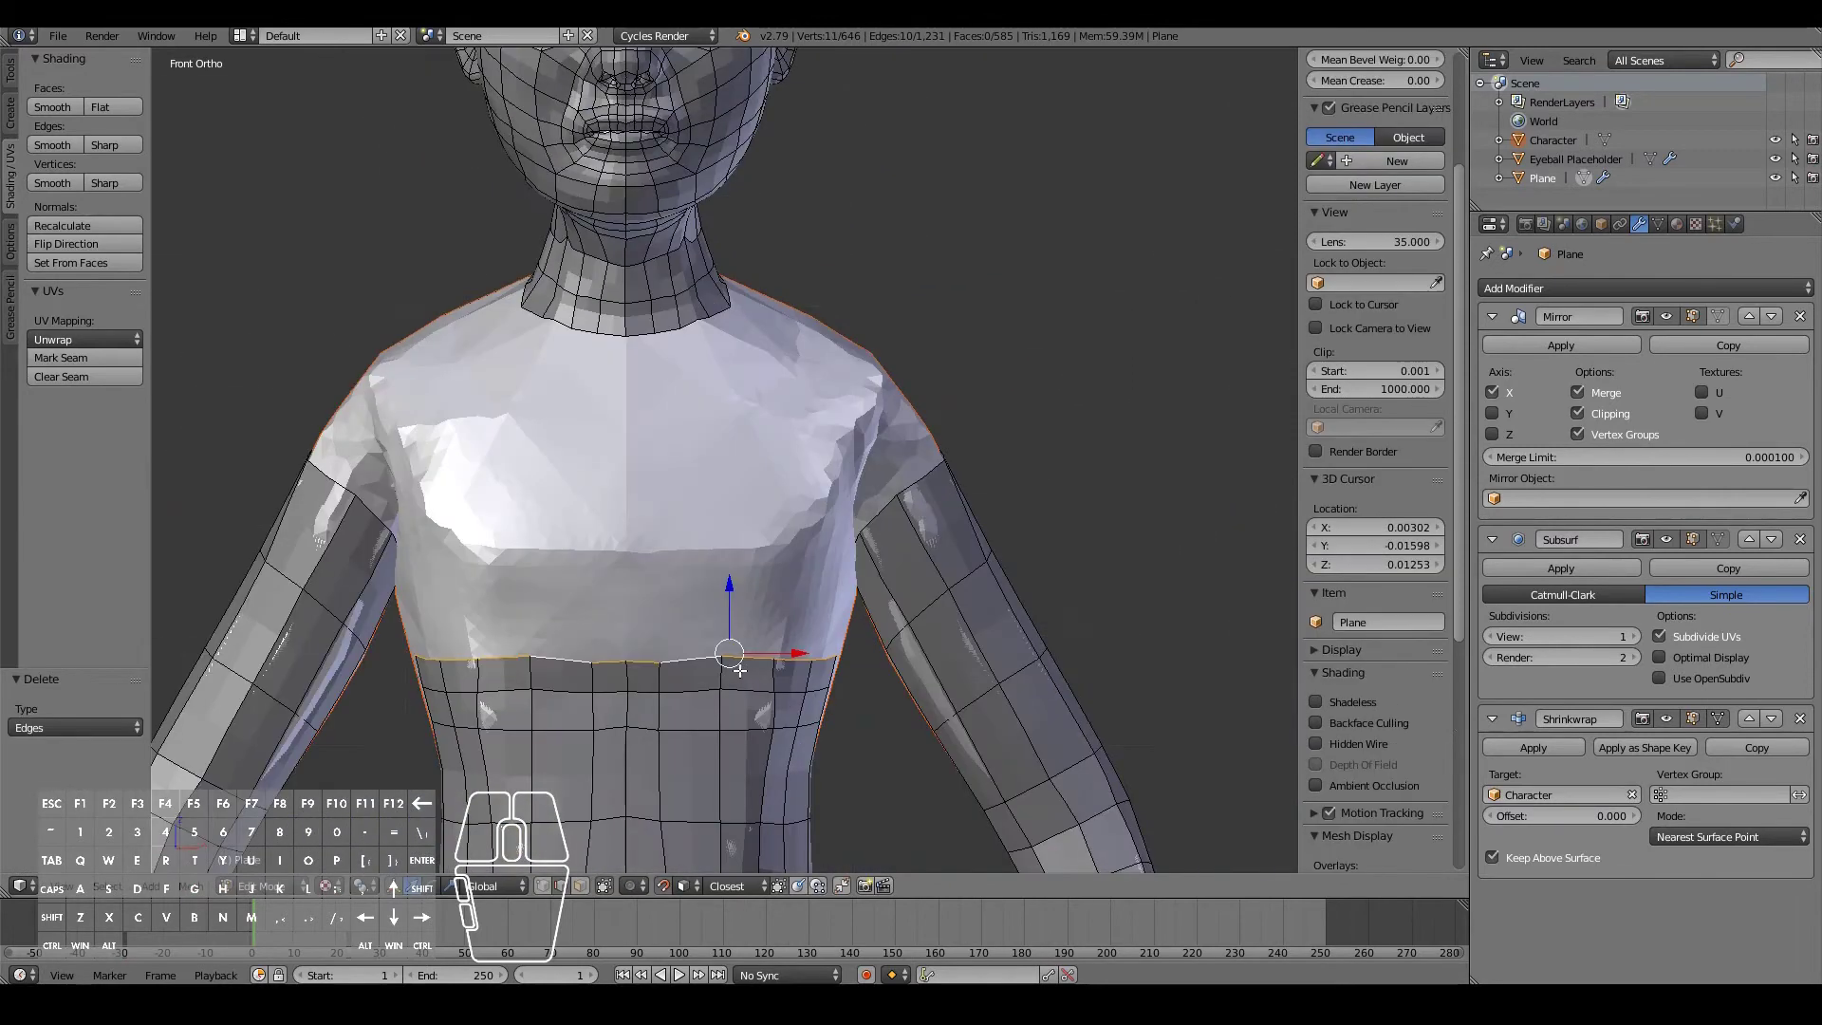
key(e)
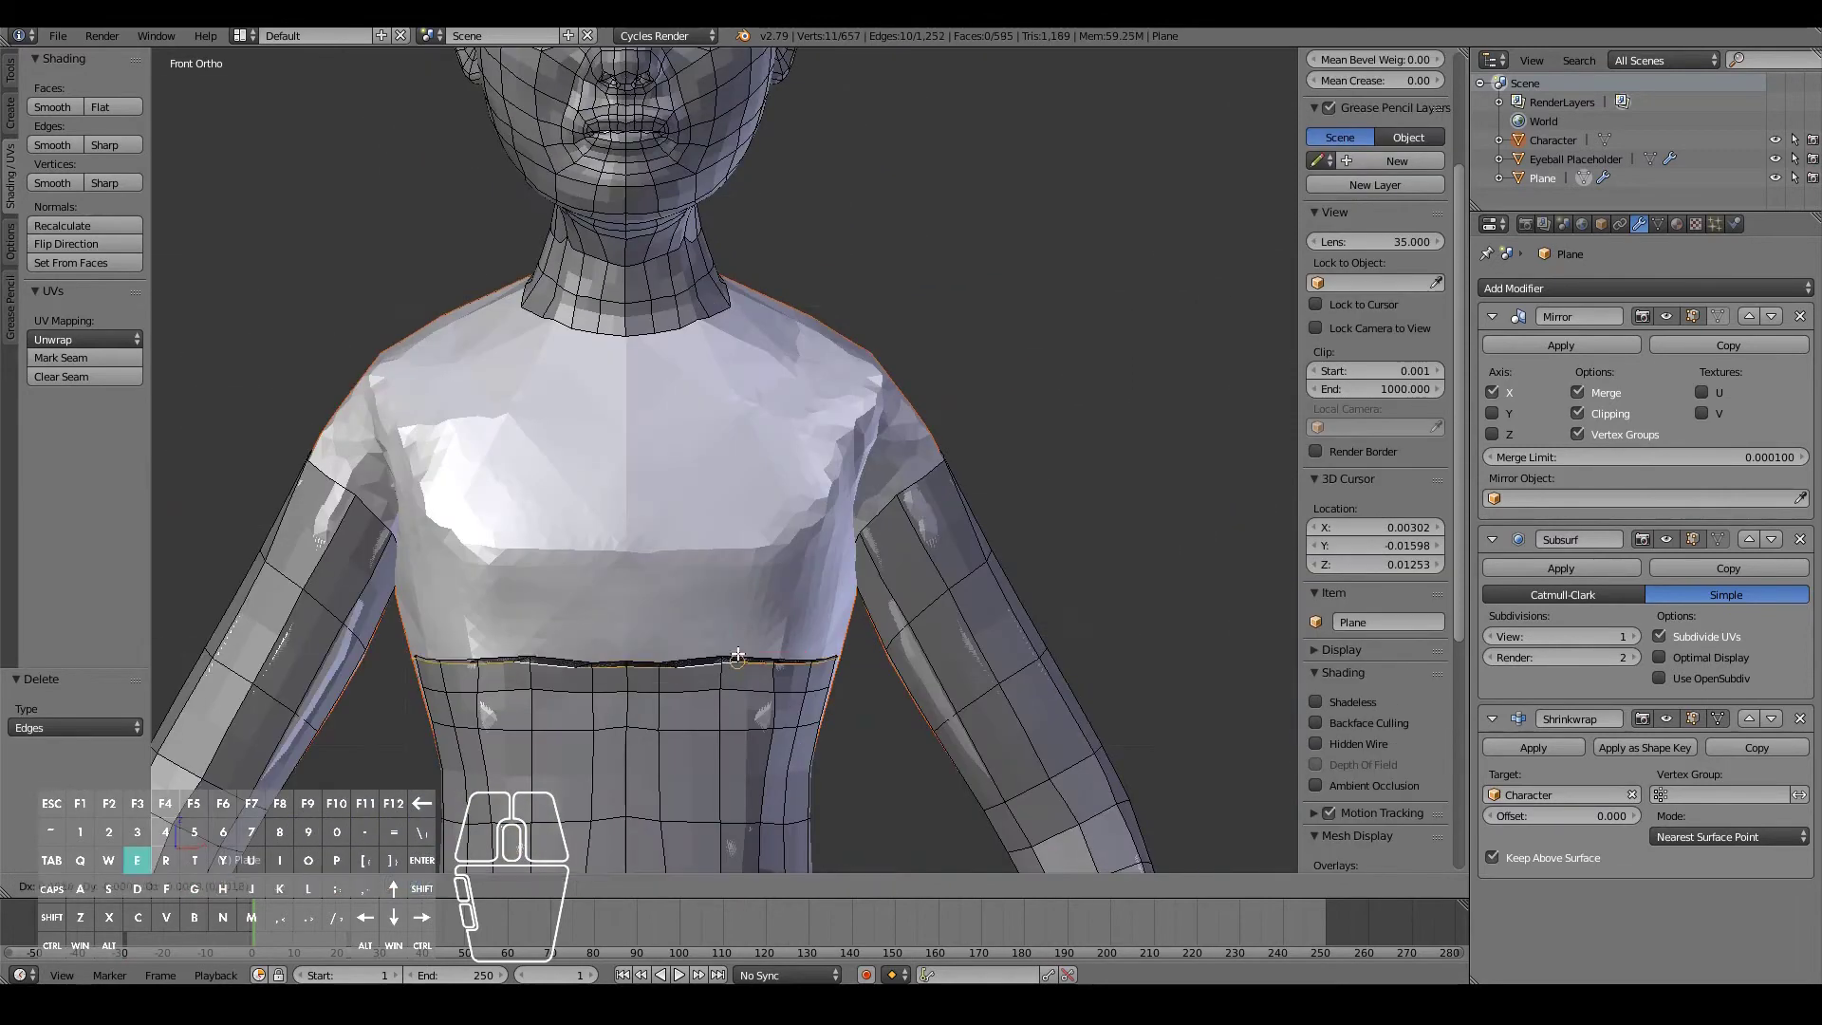
key(z)
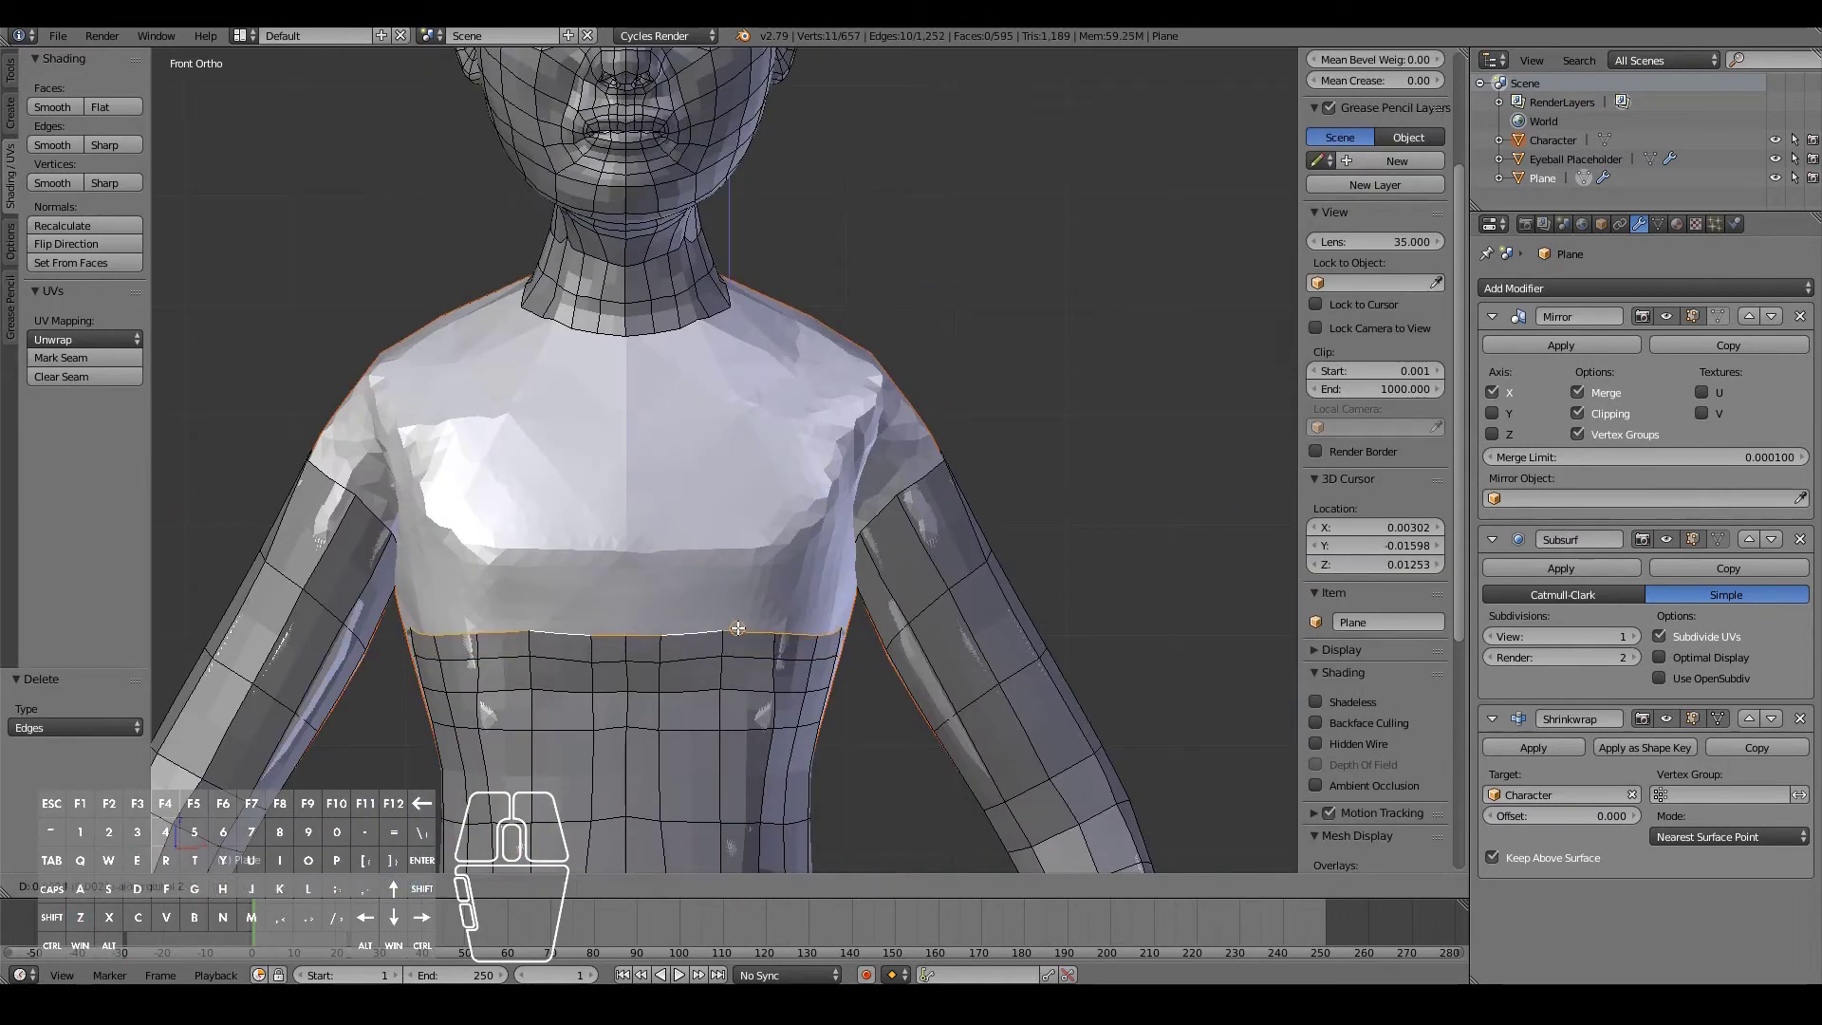
click(738, 628)
key(s)
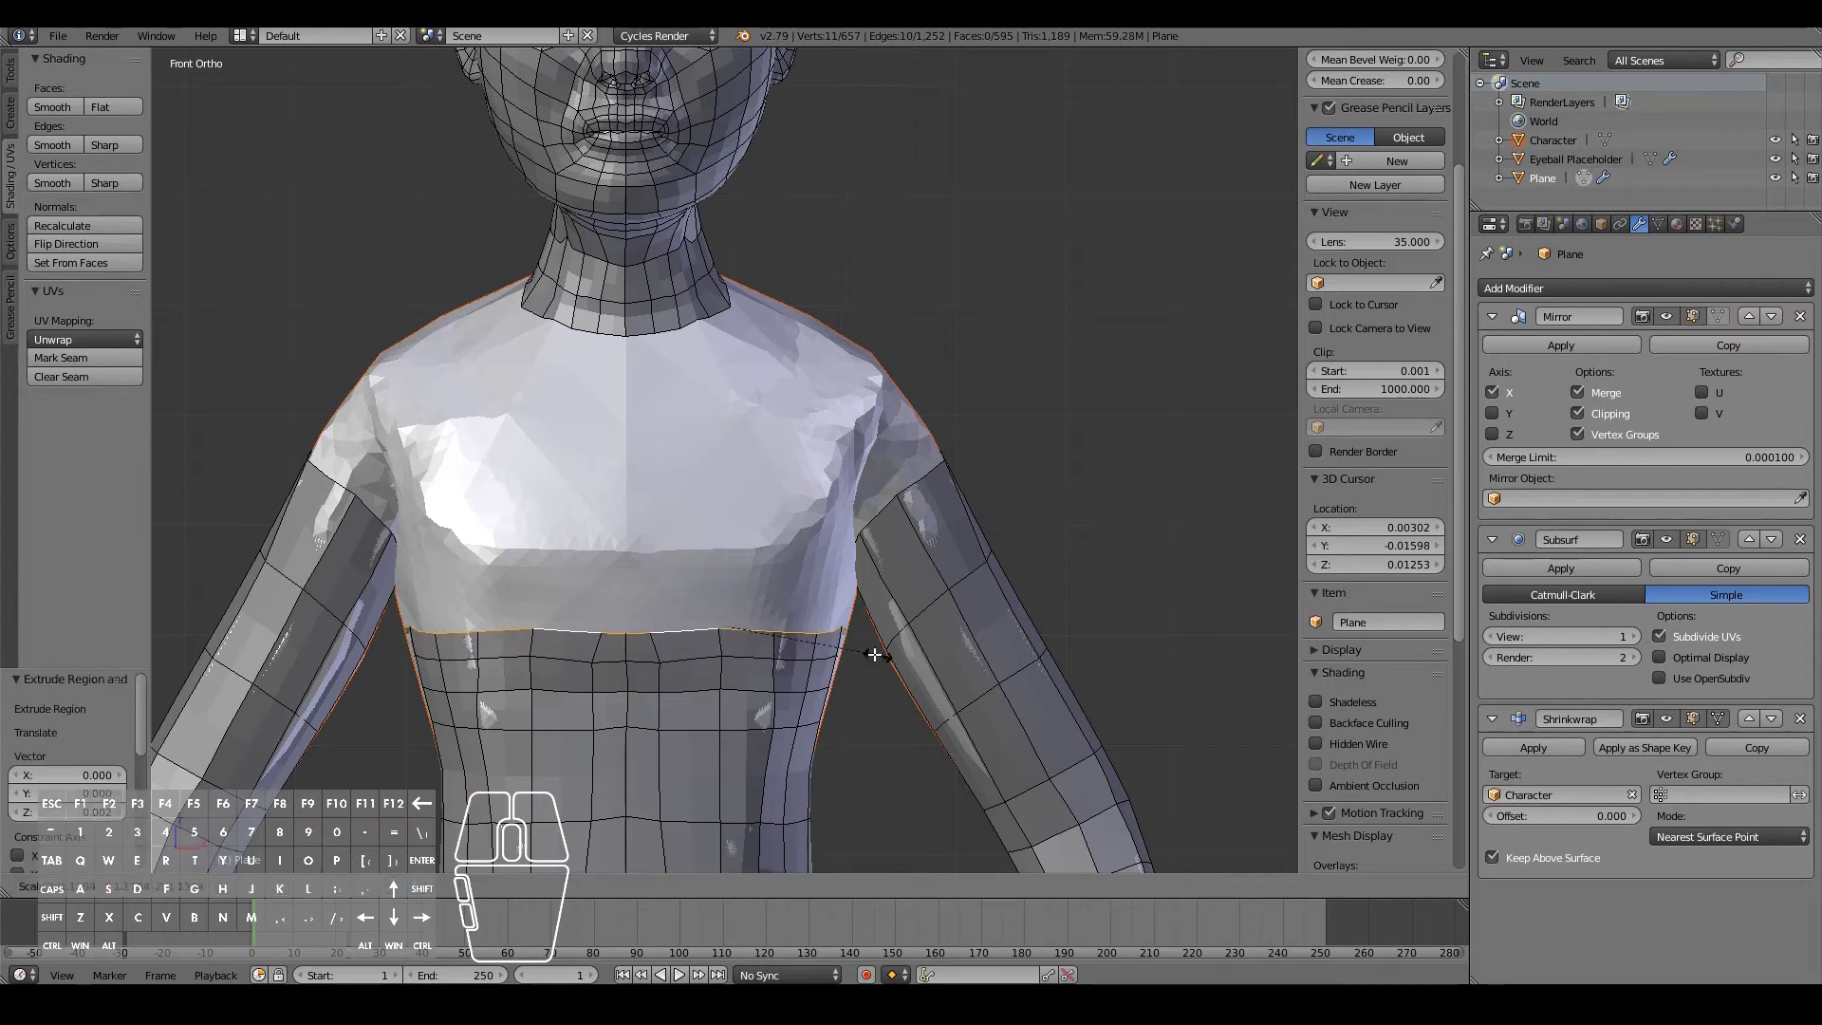
click(874, 654)
- Move the vertical edge column beside the back's midline outward to even out the spacing of the back faces
middle_drag(802, 643, 501, 657)
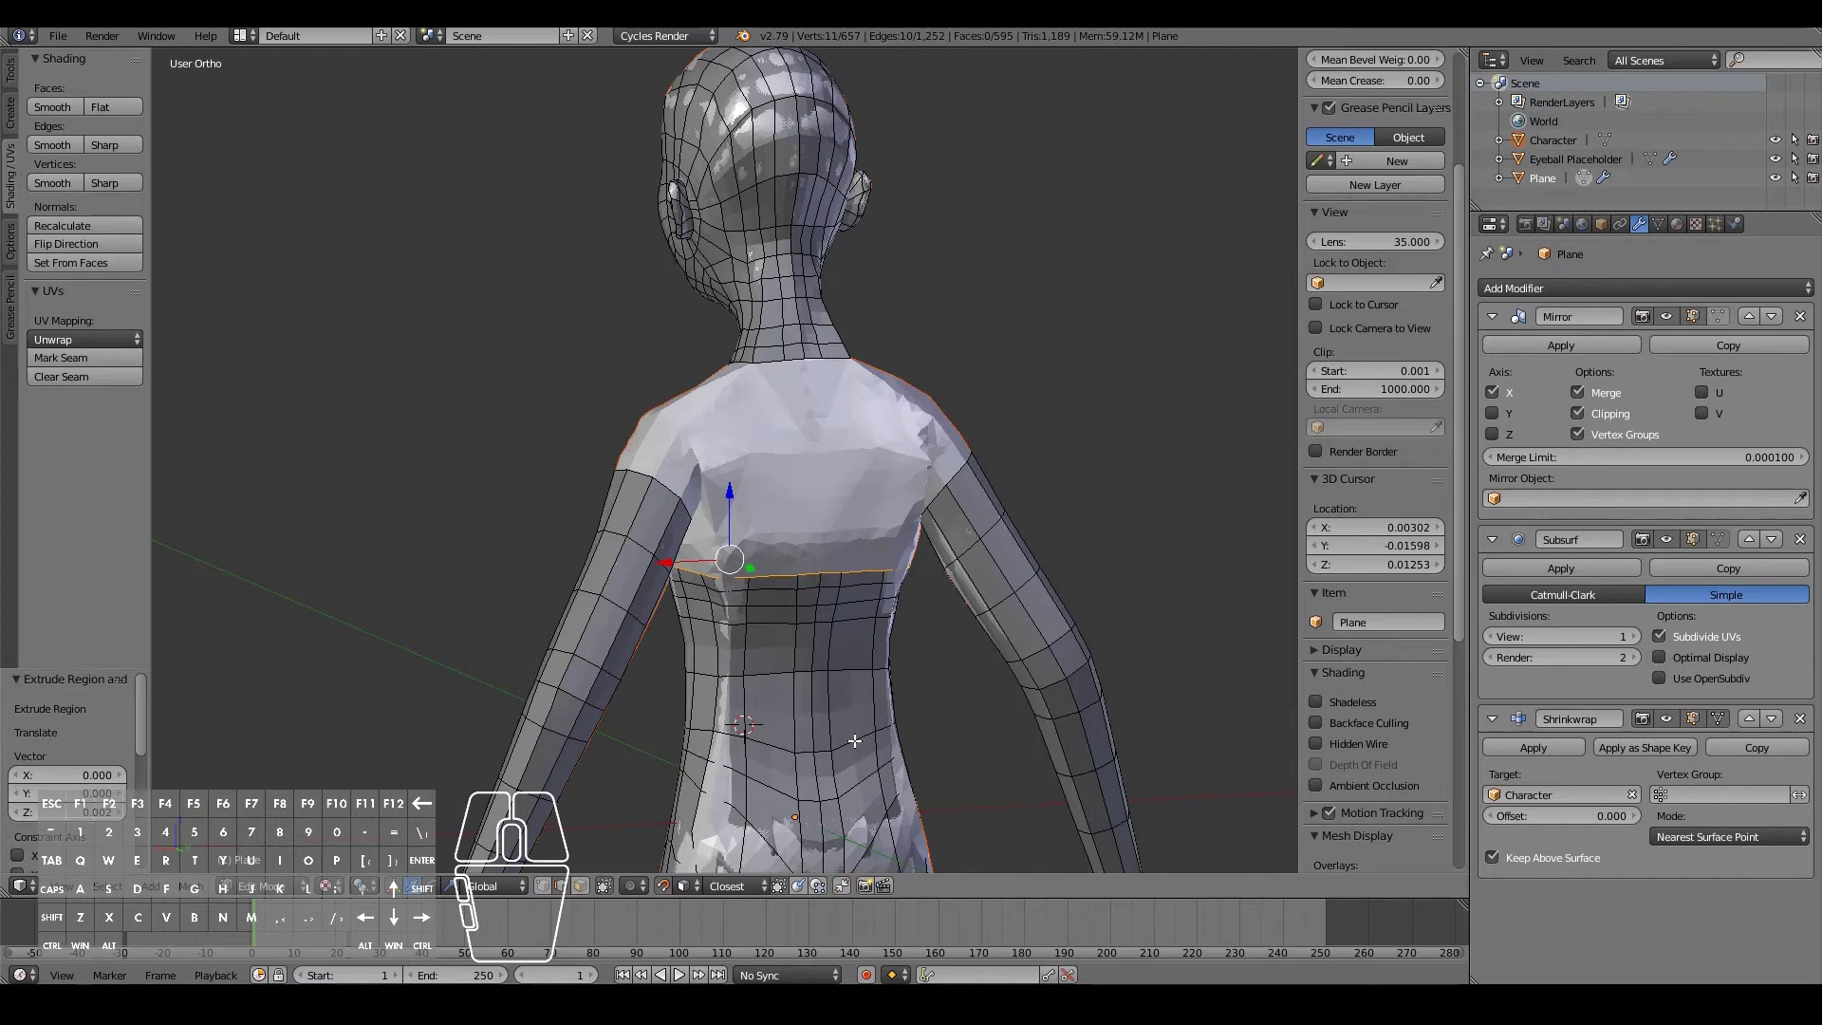
scroll(560, 868, down, 3)
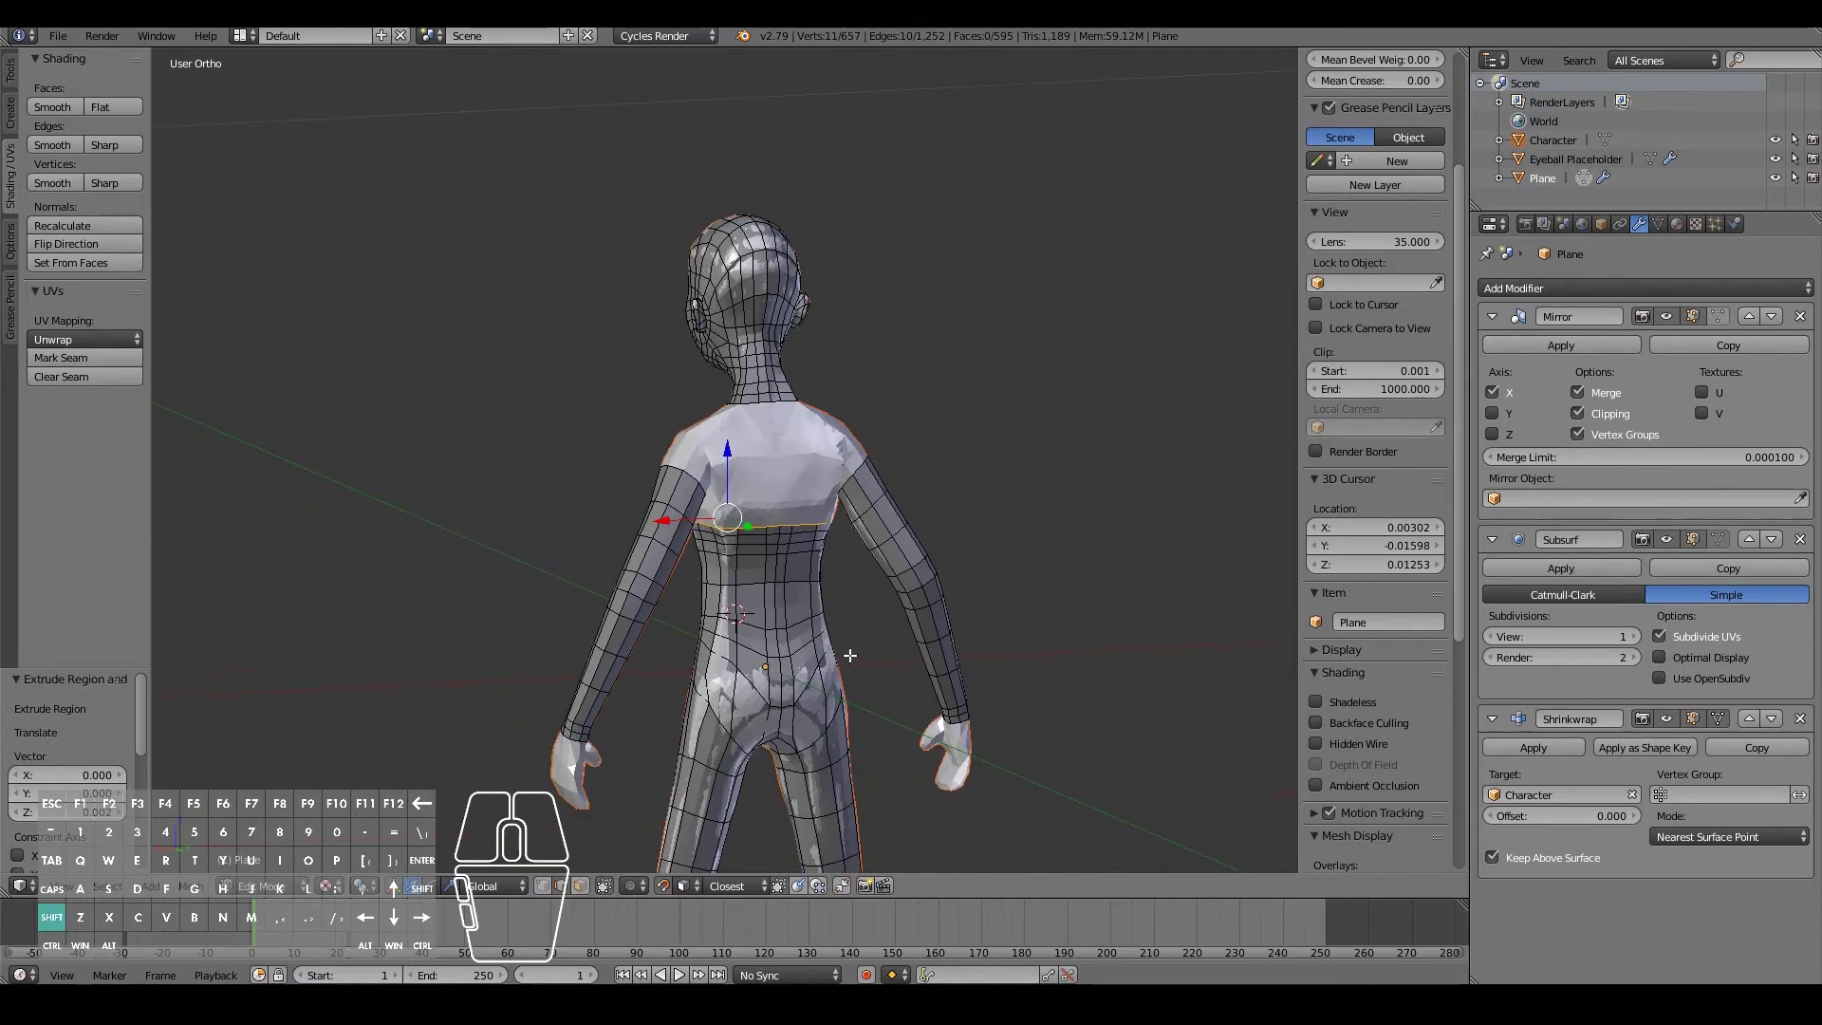
scroll(552, 868, up, 3)
scroll(552, 867, up, 3)
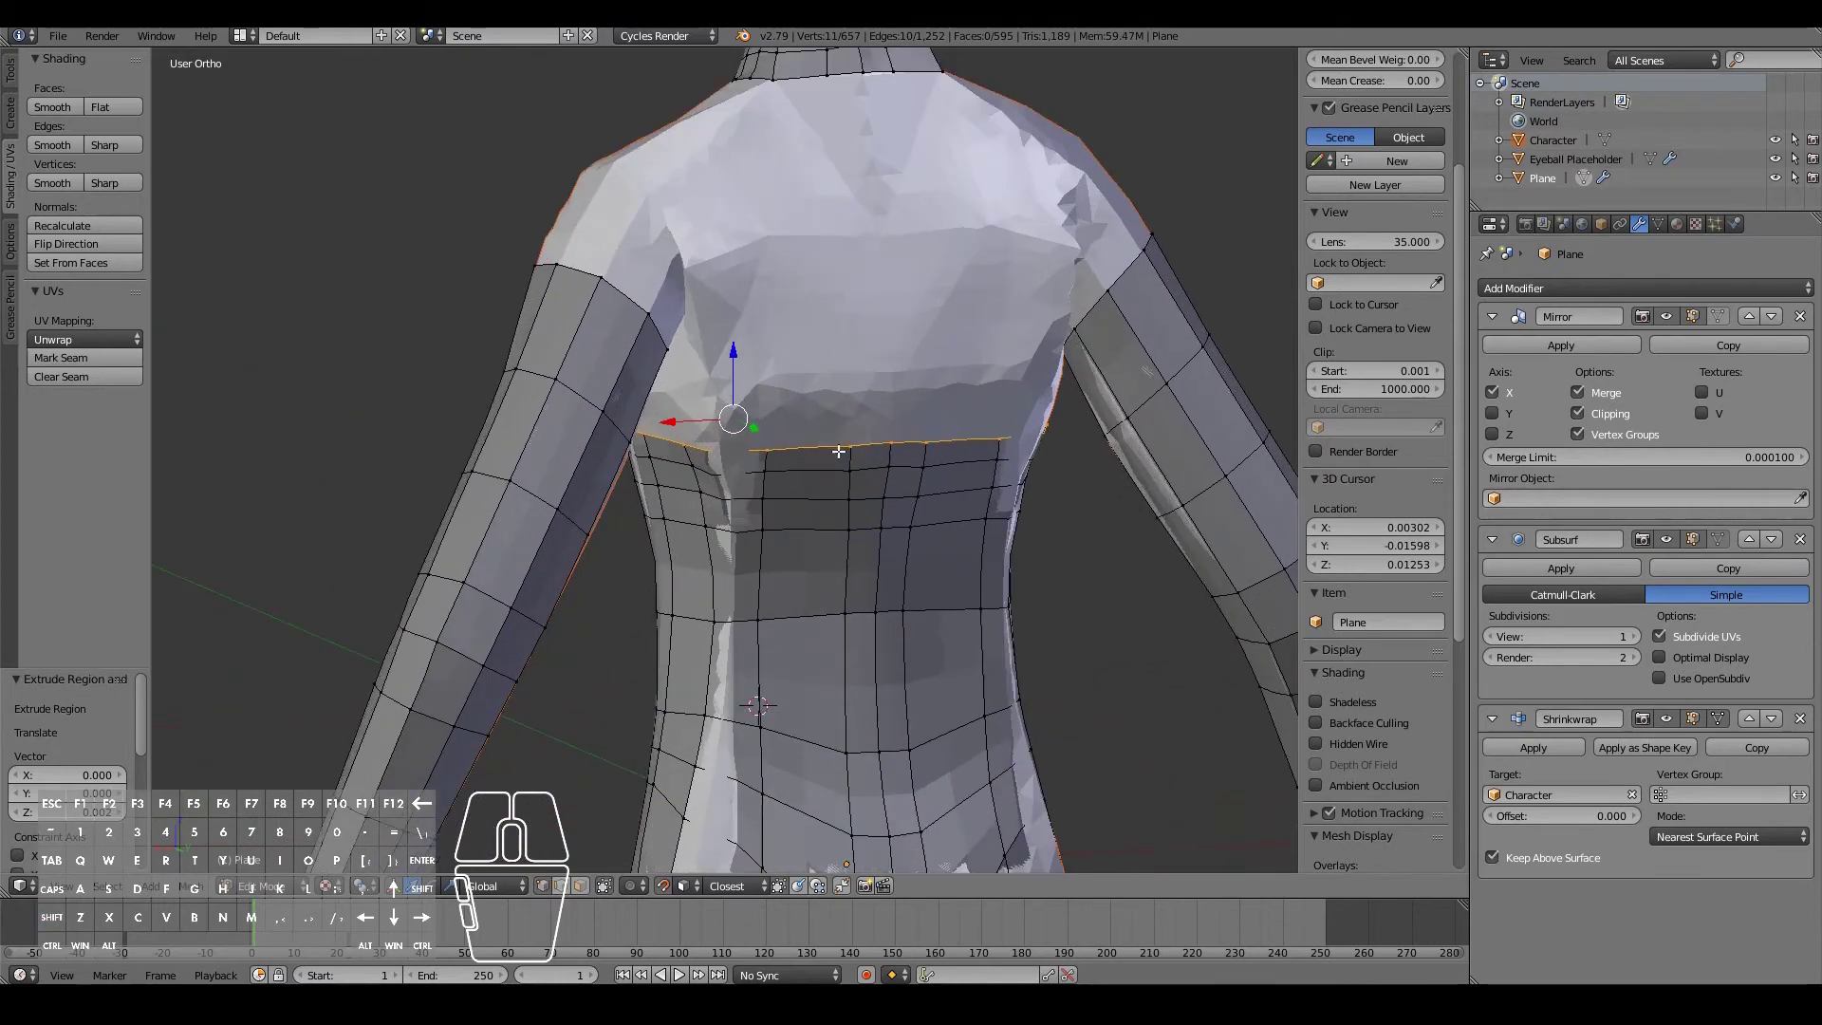
right_click(852, 463)
shift+right_click(850, 510)
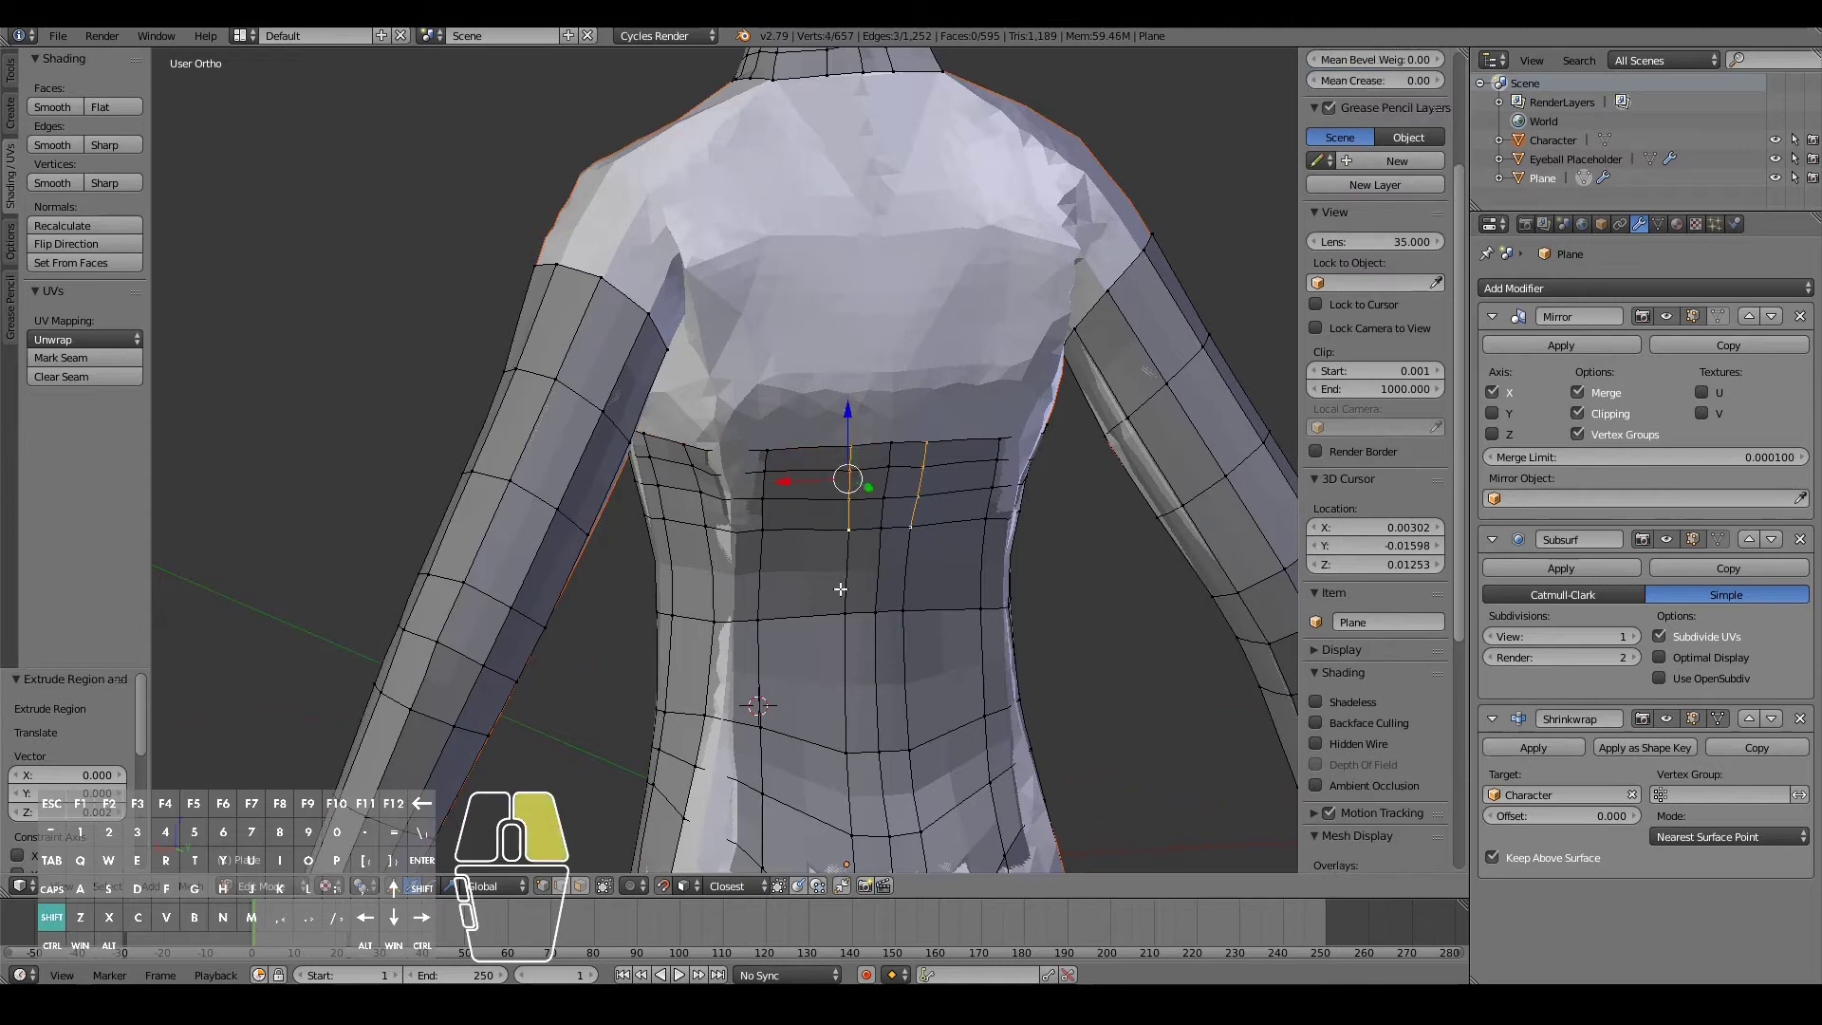
key(g)
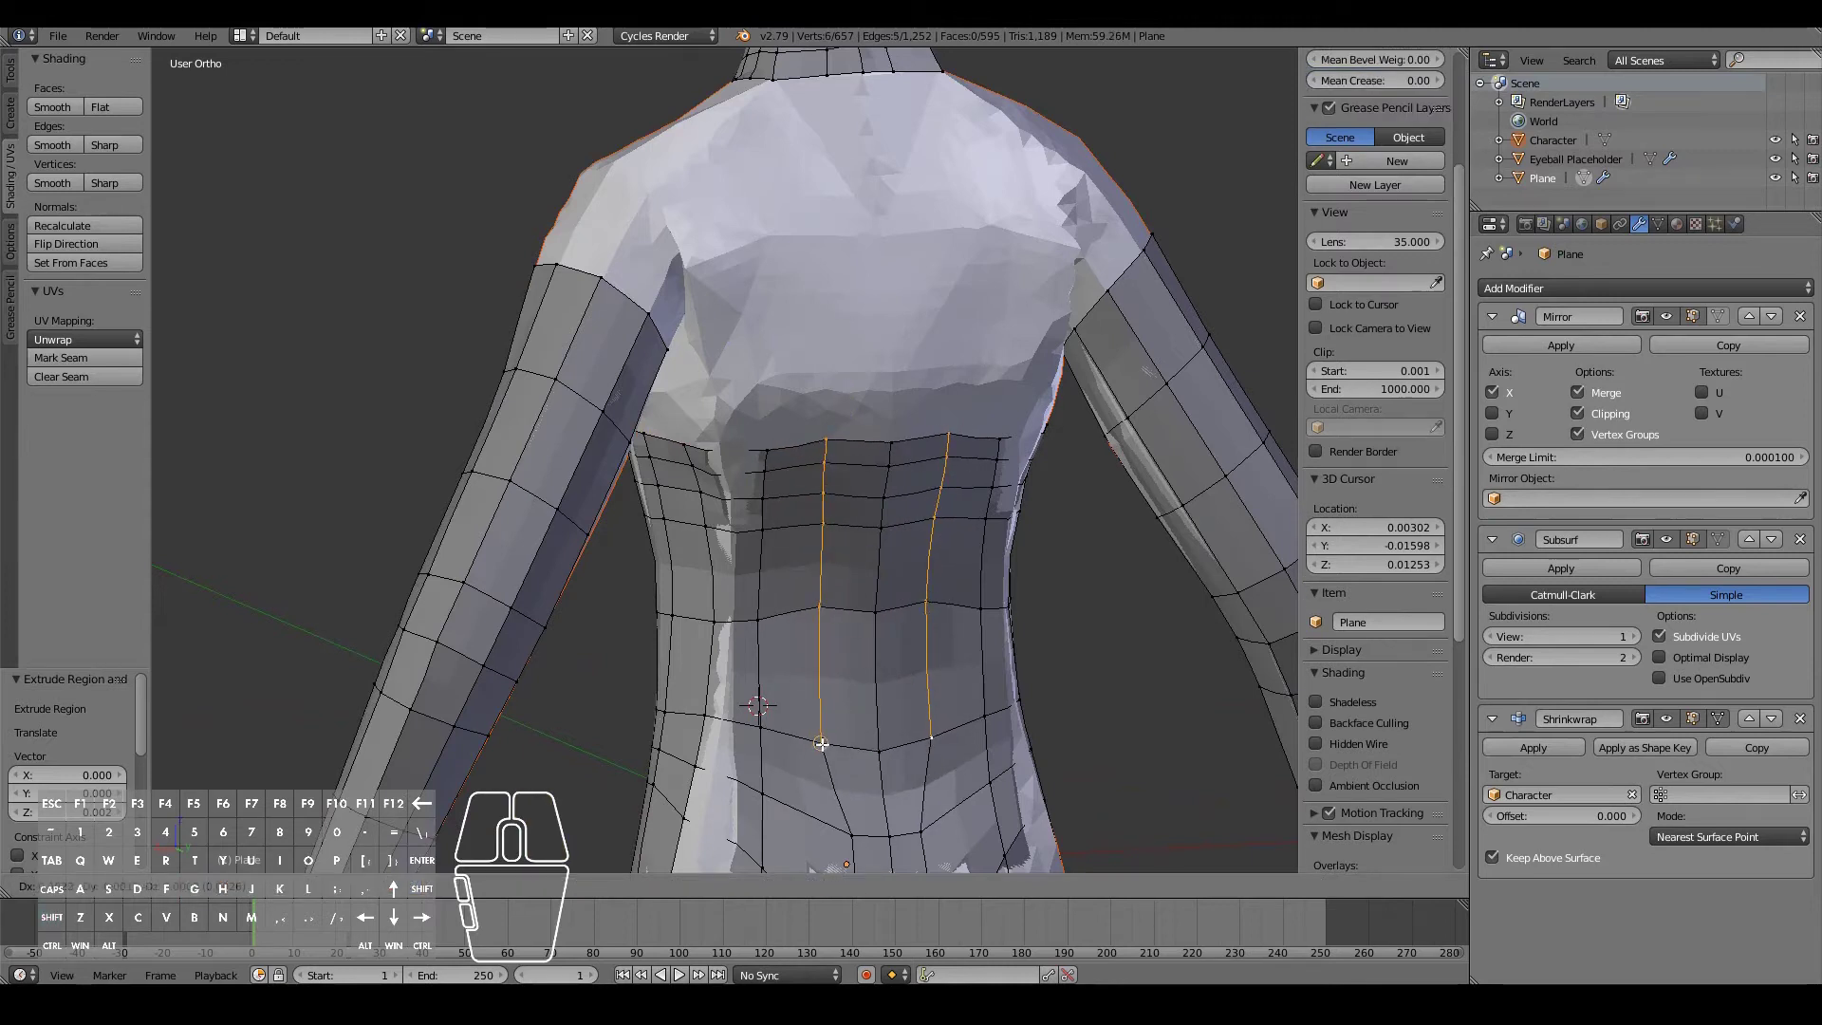
- Select the top loop's edge below the front of the armpit and extrude it upward twice toward the shoulder
scroll(797, 381, up, 3)
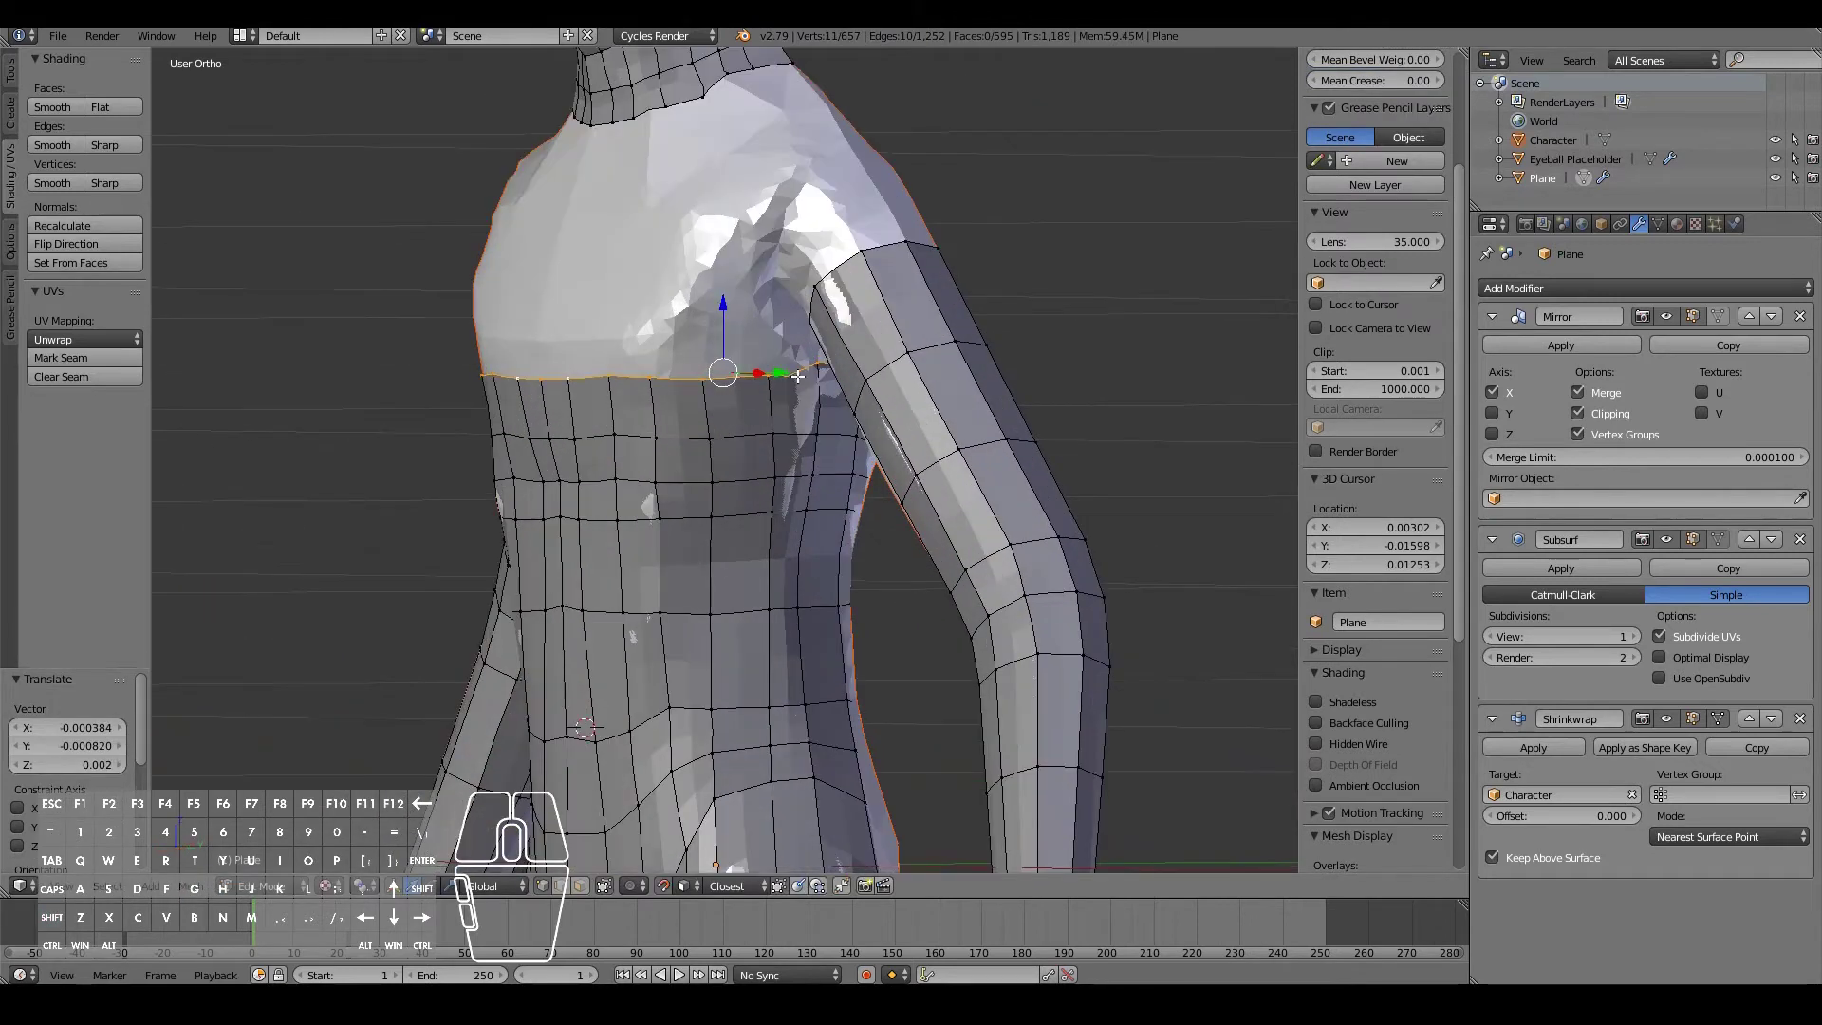
right_click(797, 373)
right_click(769, 372)
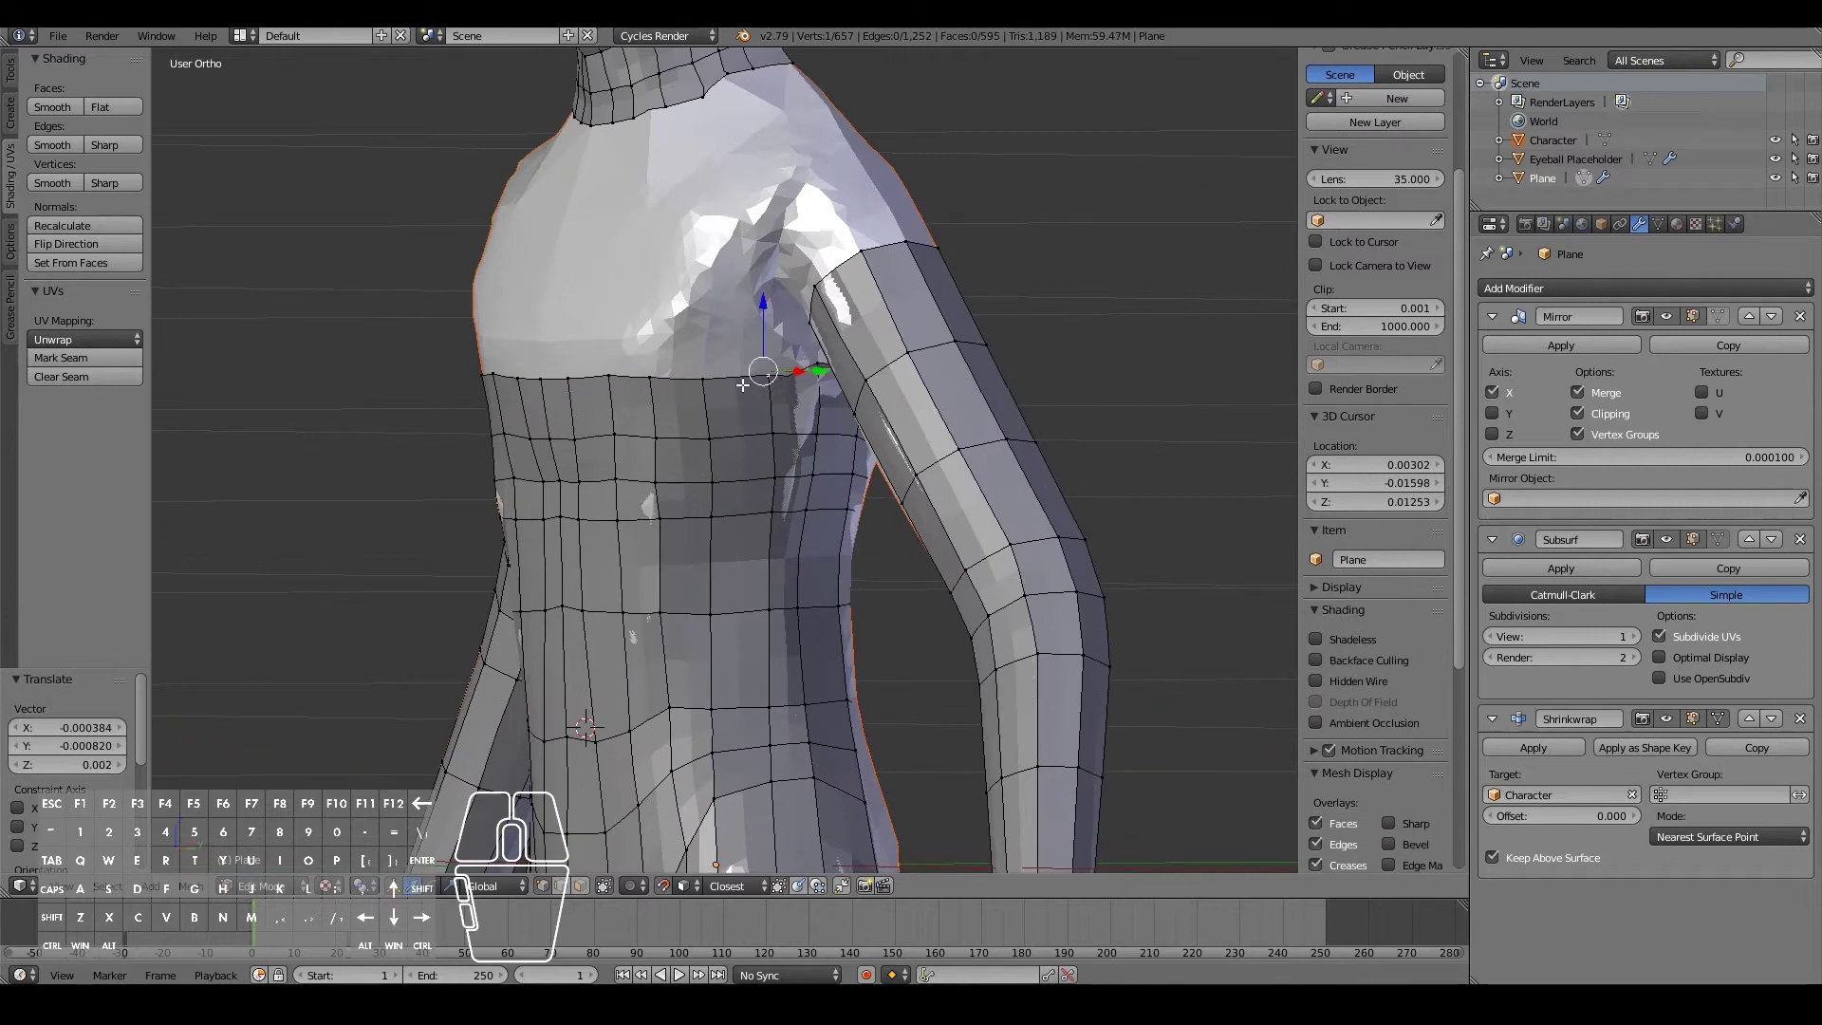
shift+right_click(708, 383)
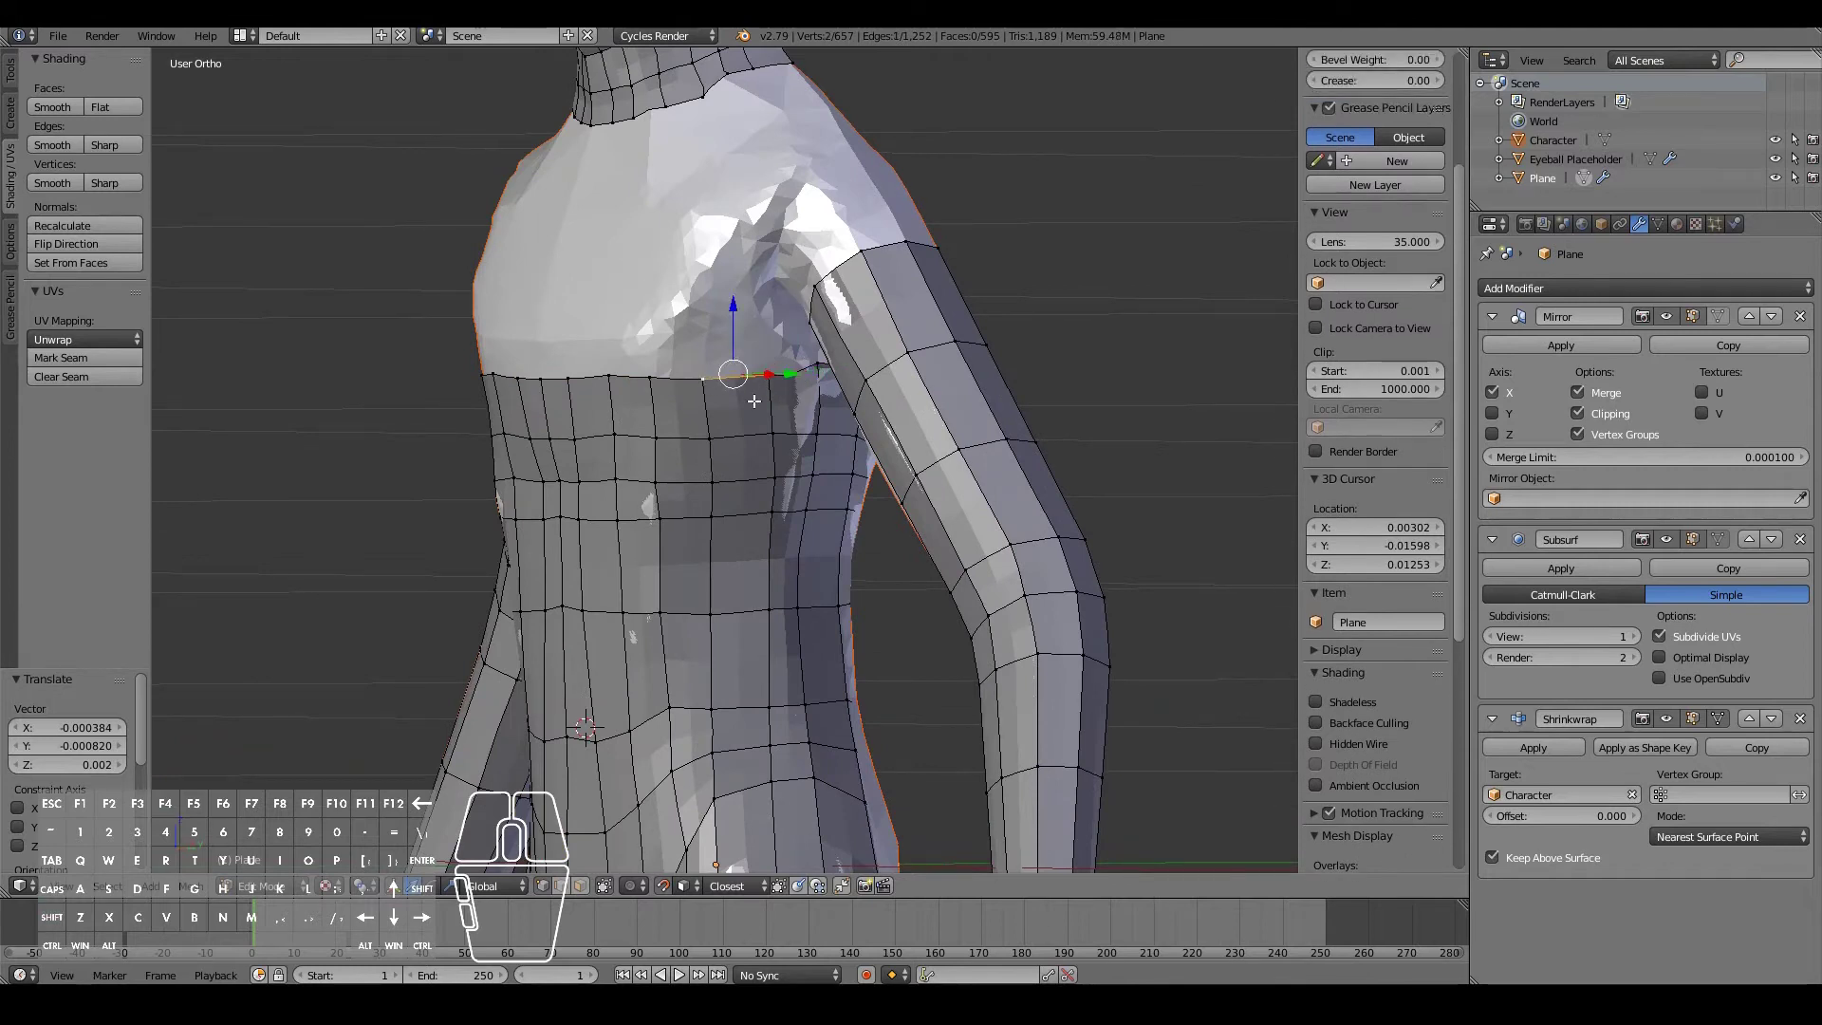
scroll(724, 348, up, 1)
key(e)
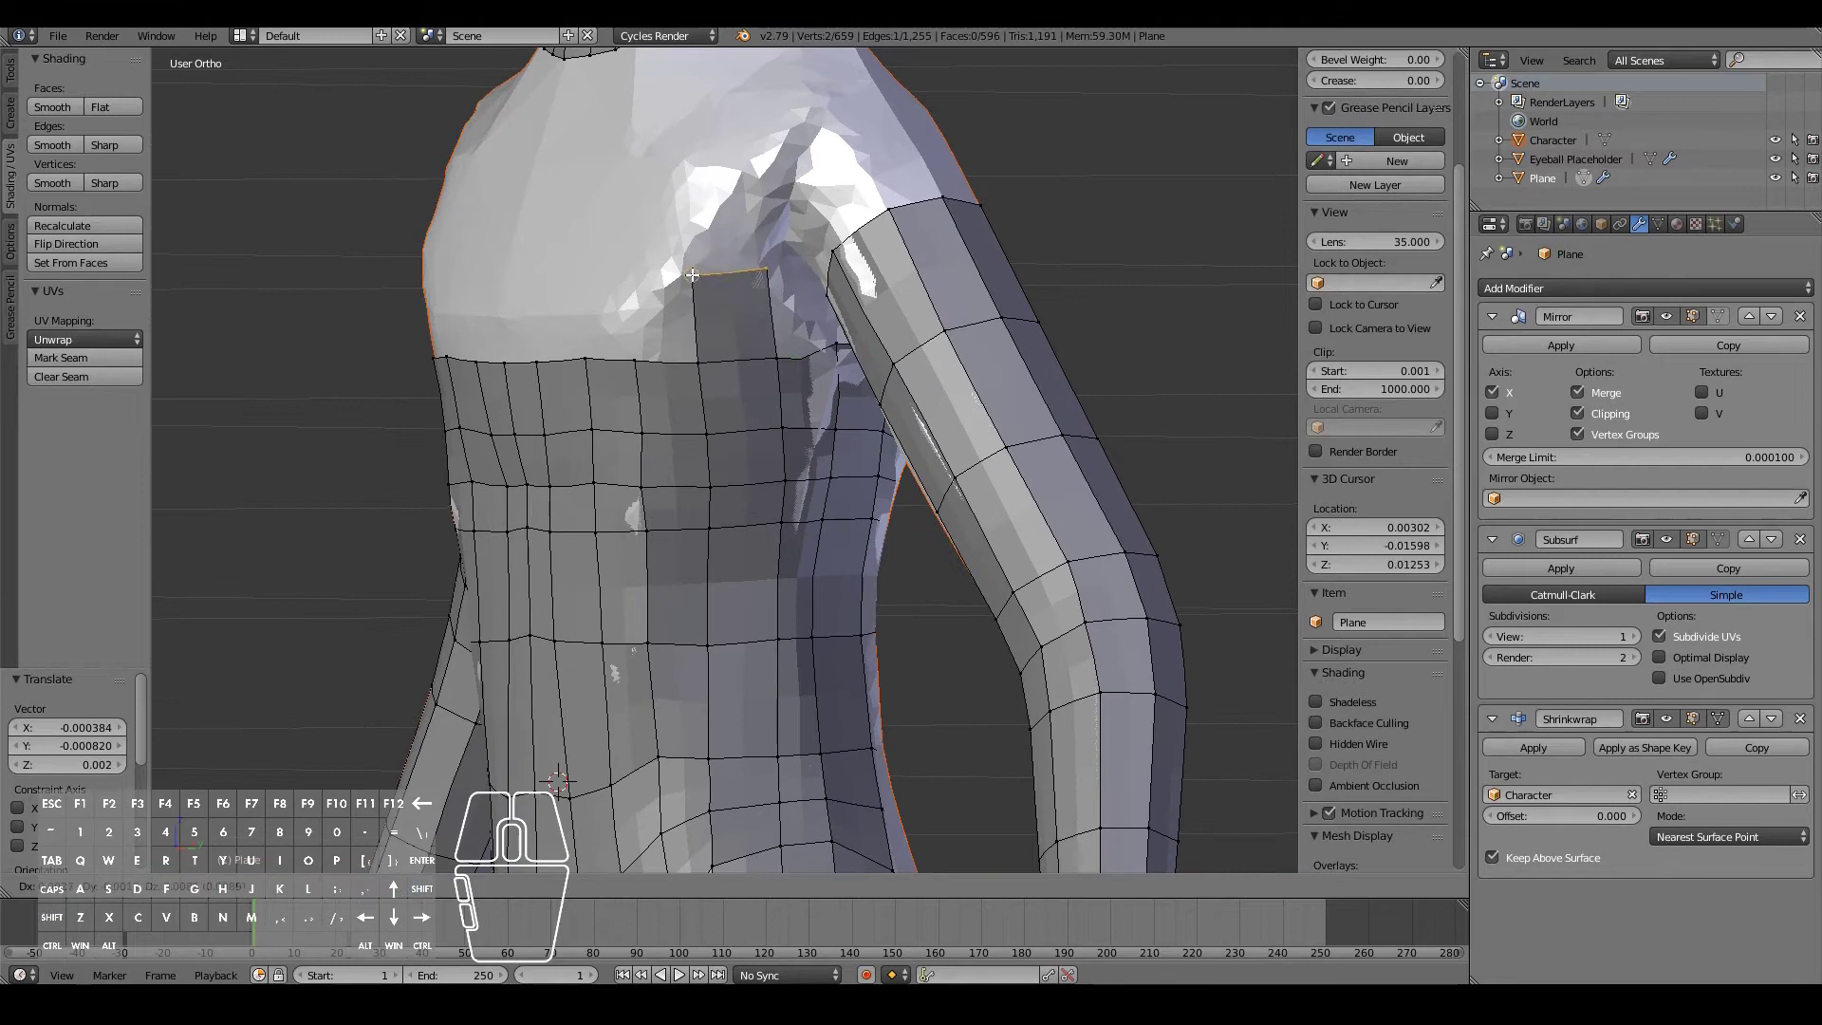
click(691, 286)
key(e)
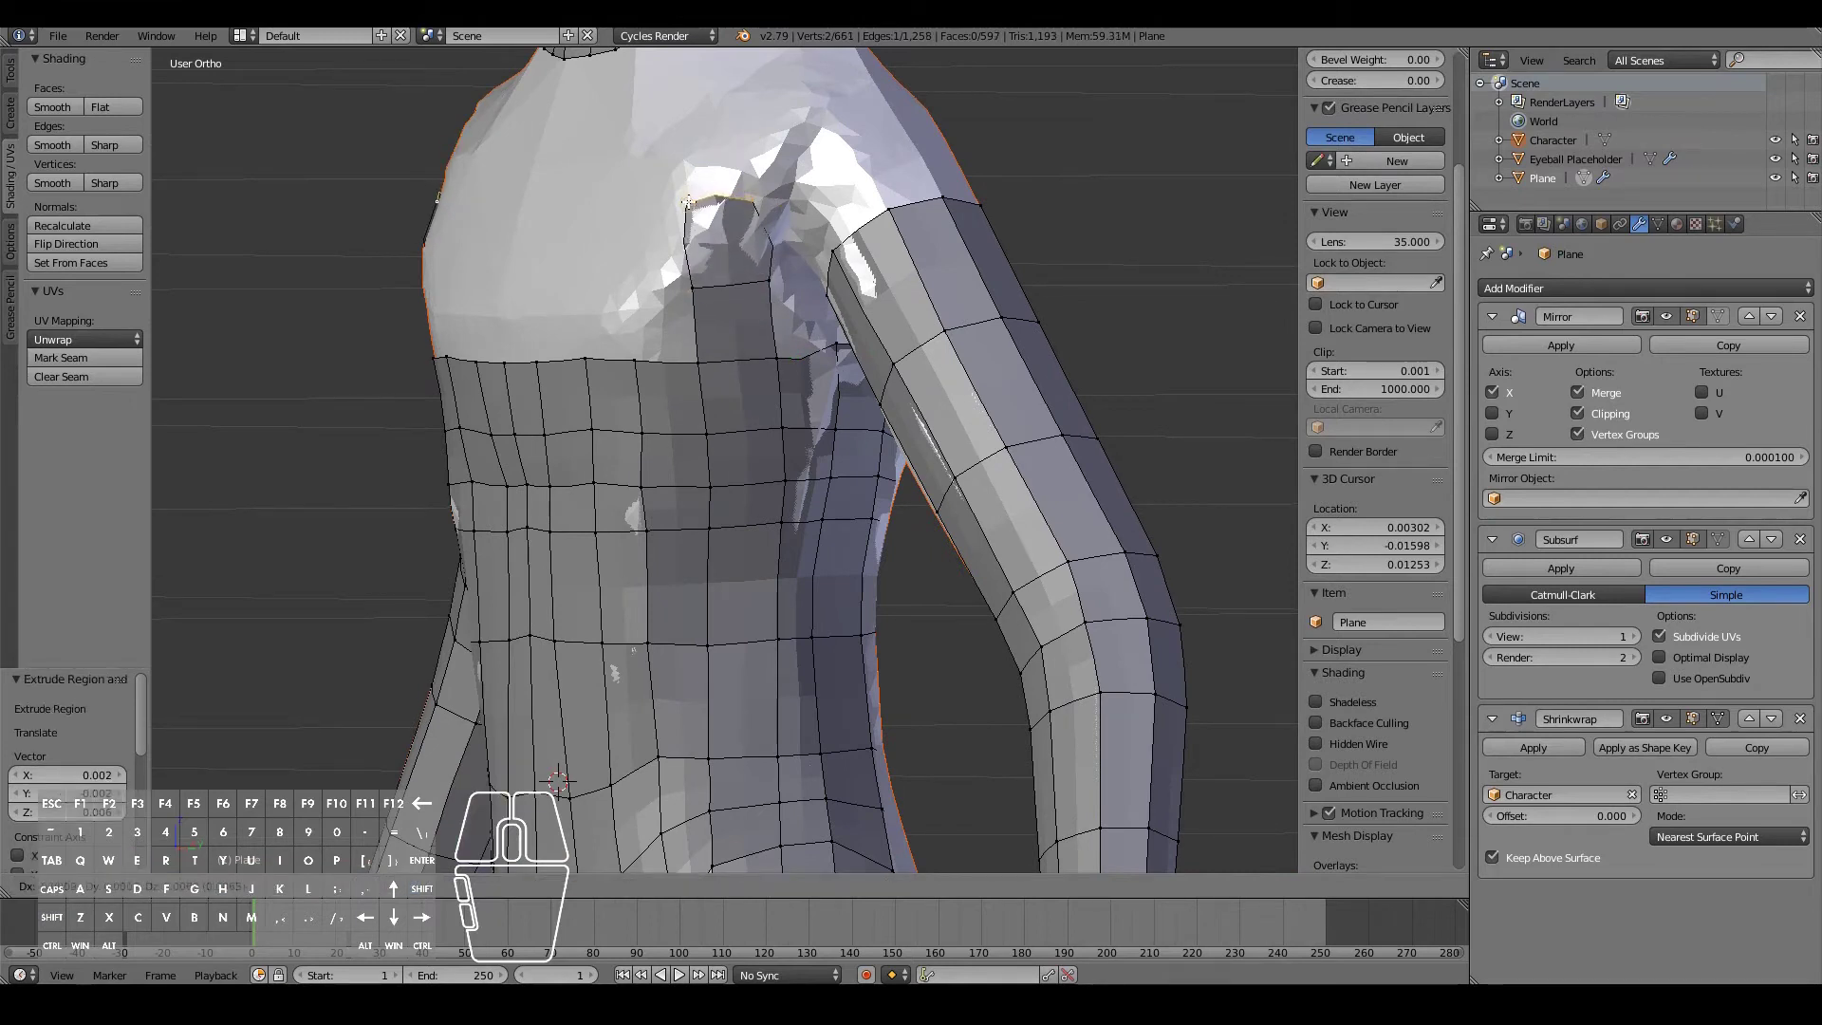
click(699, 193)
- Extrude the strip's end edge toward the shoulder and rotate it about 63 degrees to follow the armhole's curve
middle_drag(749, 201, 756, 327)
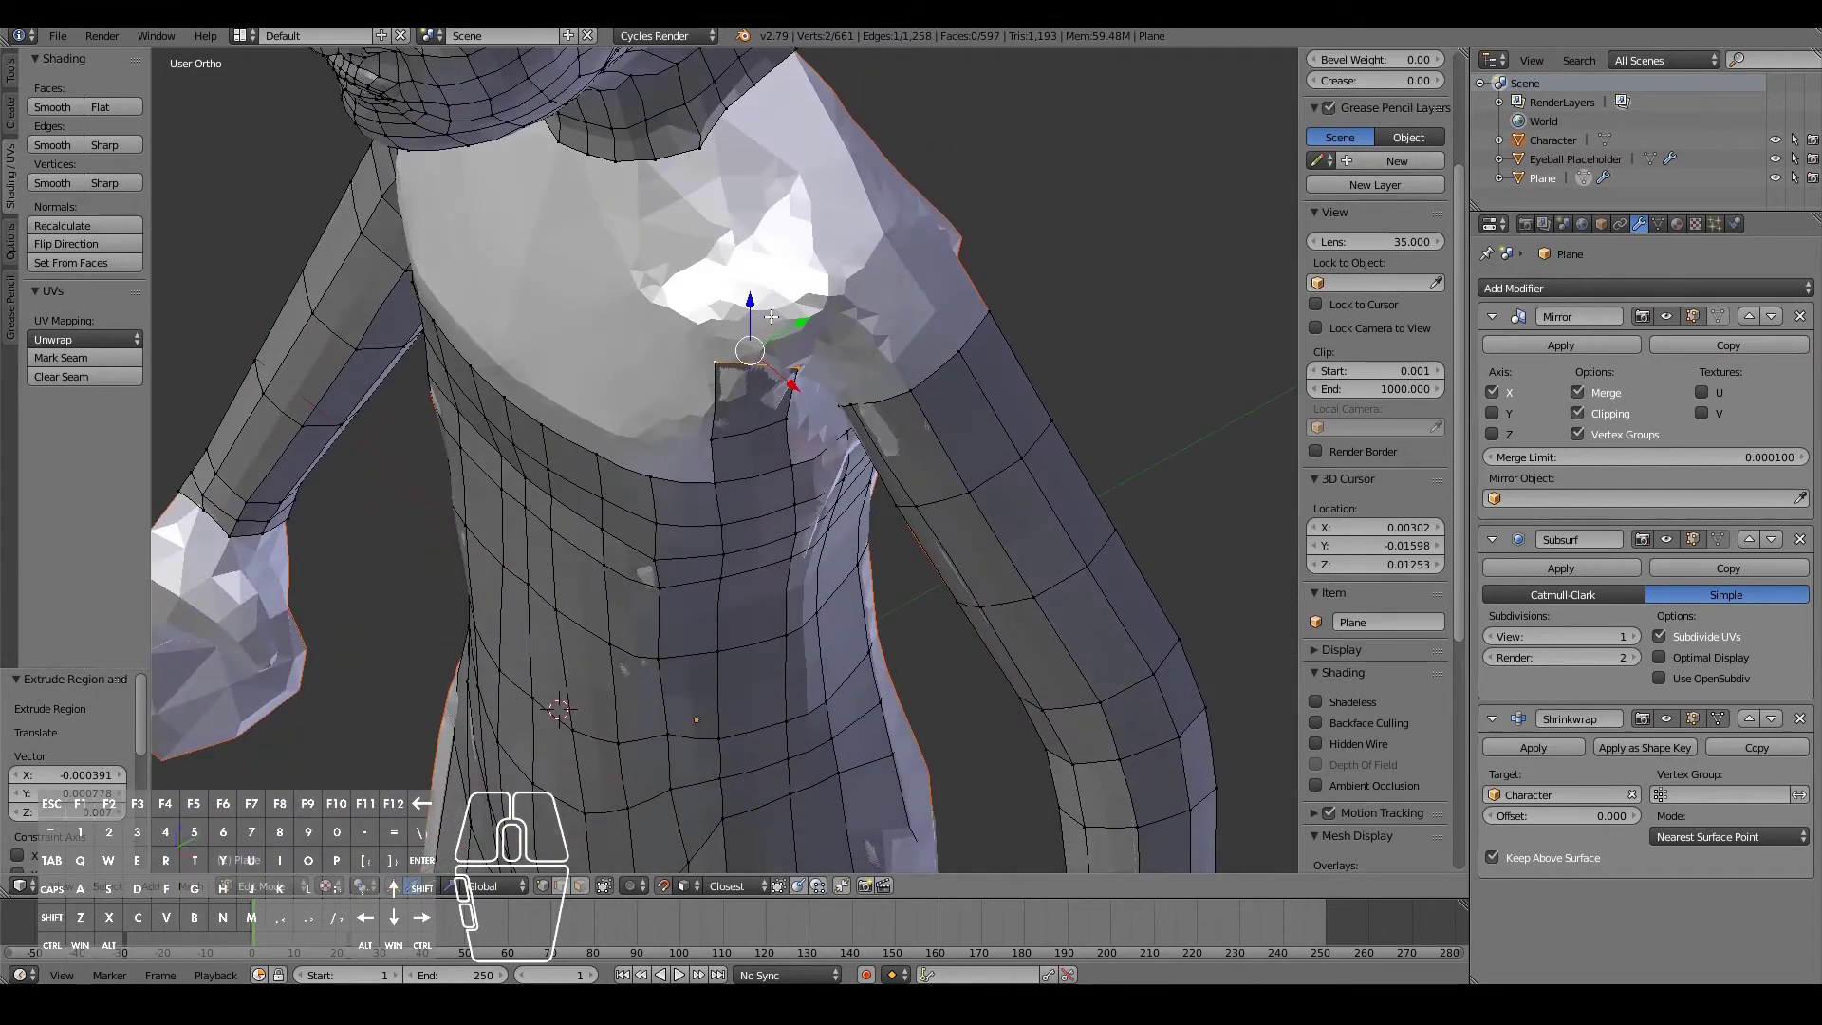
key(e)
click(806, 289)
key(r)
click(876, 391)
middle_drag(875, 390, 854, 378)
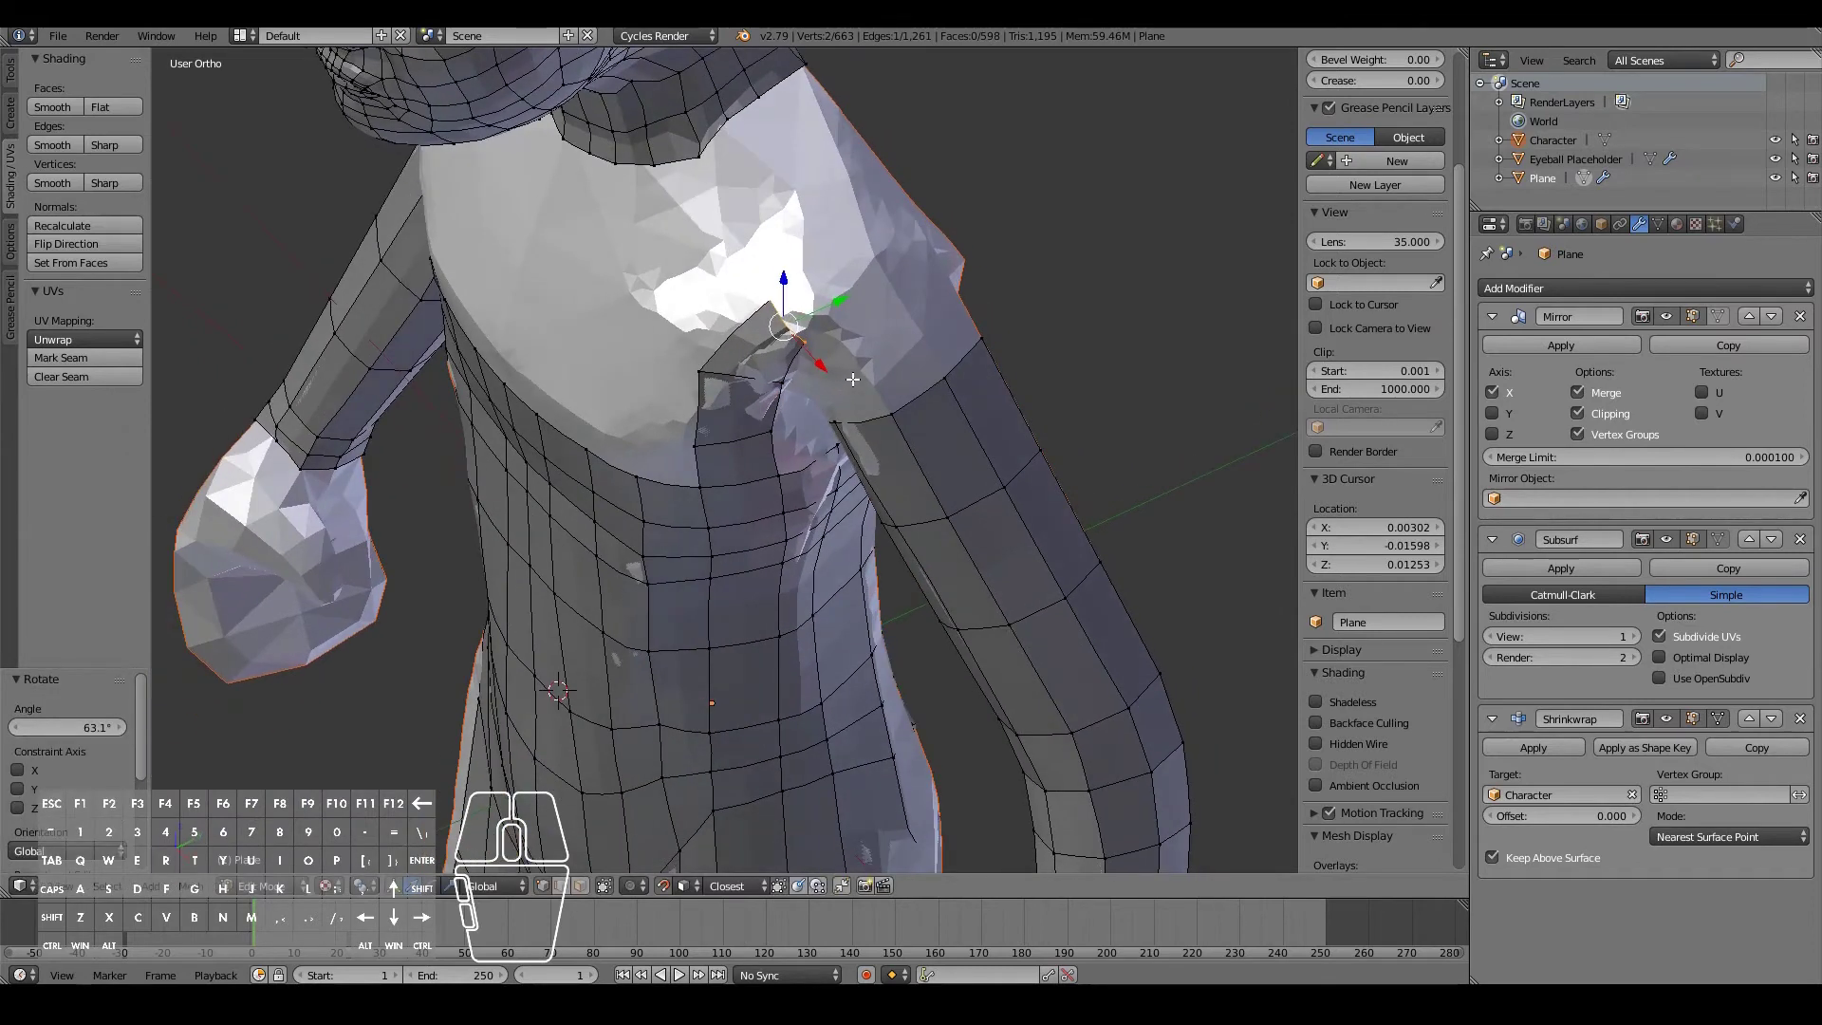
- Extrude the strip farther up onto the top of the shoulder and position its end edge
key(e)
key(e)
click(833, 239)
mouse_move(834, 238)
middle_down()
mouse_move(784, 267)
mouse_move(834, 224)
middle_up()
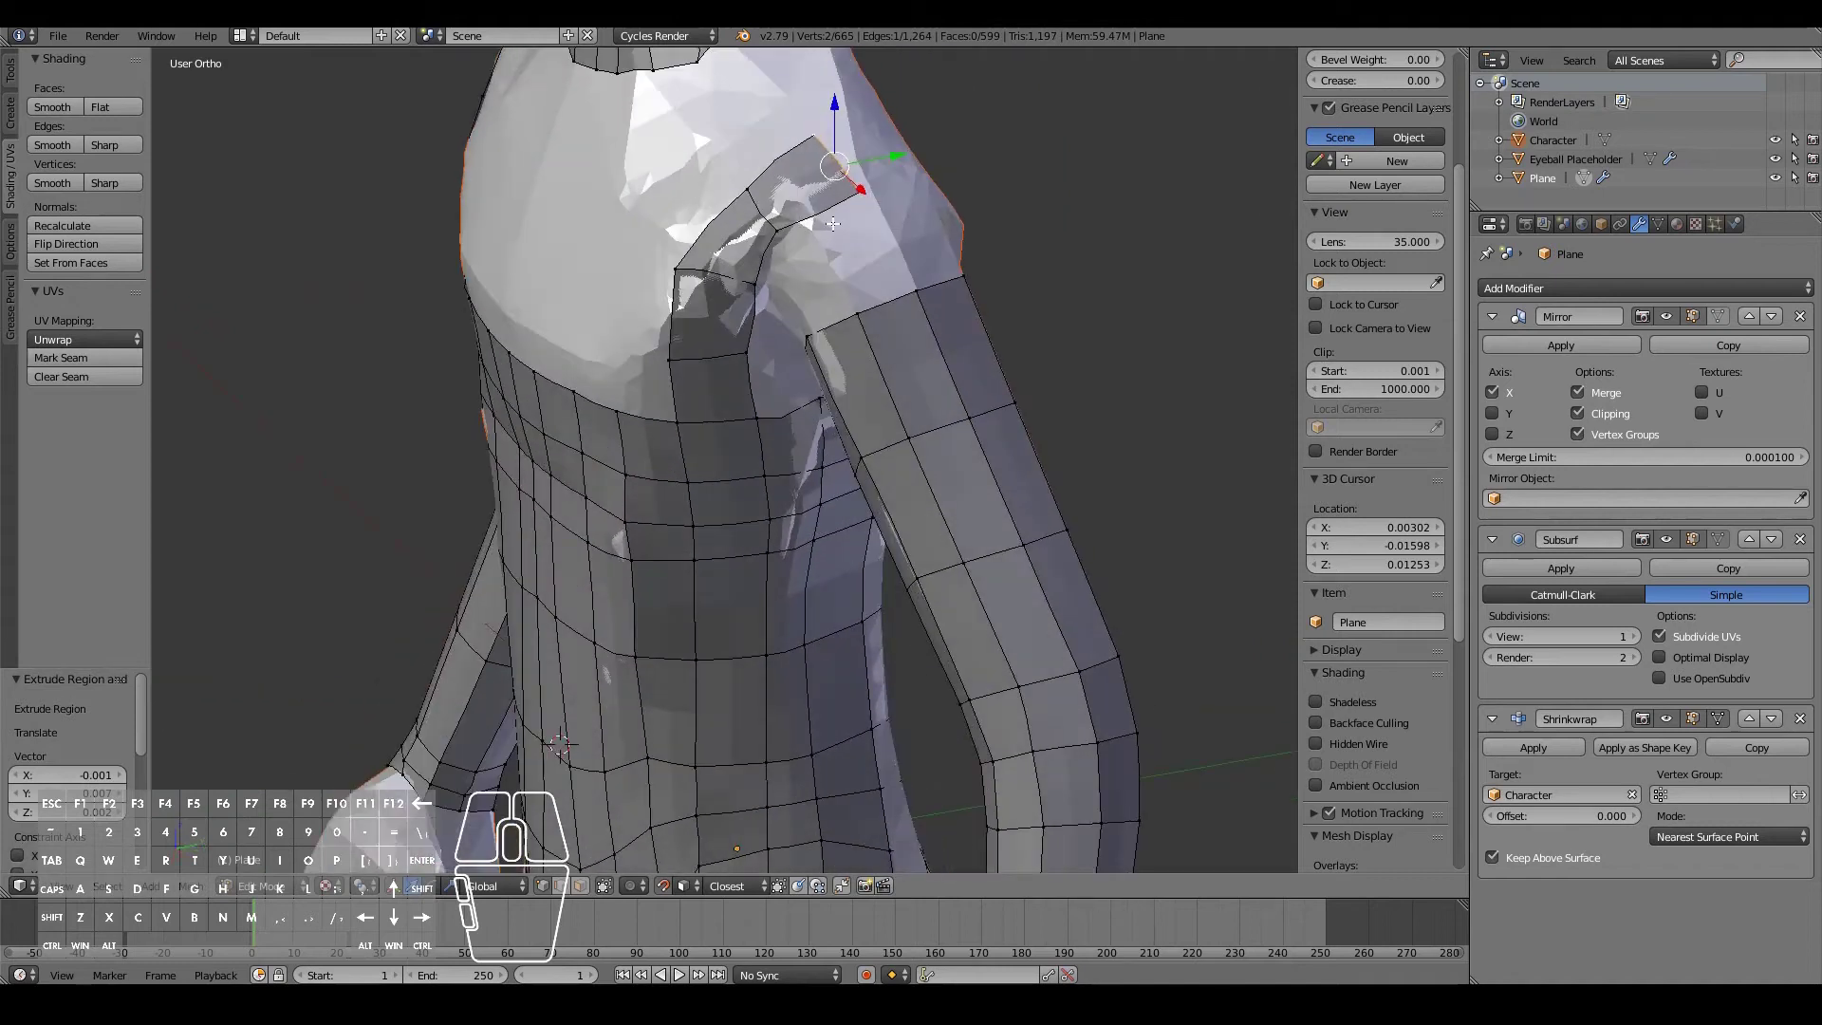
key(e)
click(882, 195)
key(g)
click(889, 190)
- Continue extruding the strip across the shoulder and down the back of the armhole
key(e)
click(889, 190)
middle_drag(889, 189, 755, 318)
key(e)
click(745, 180)
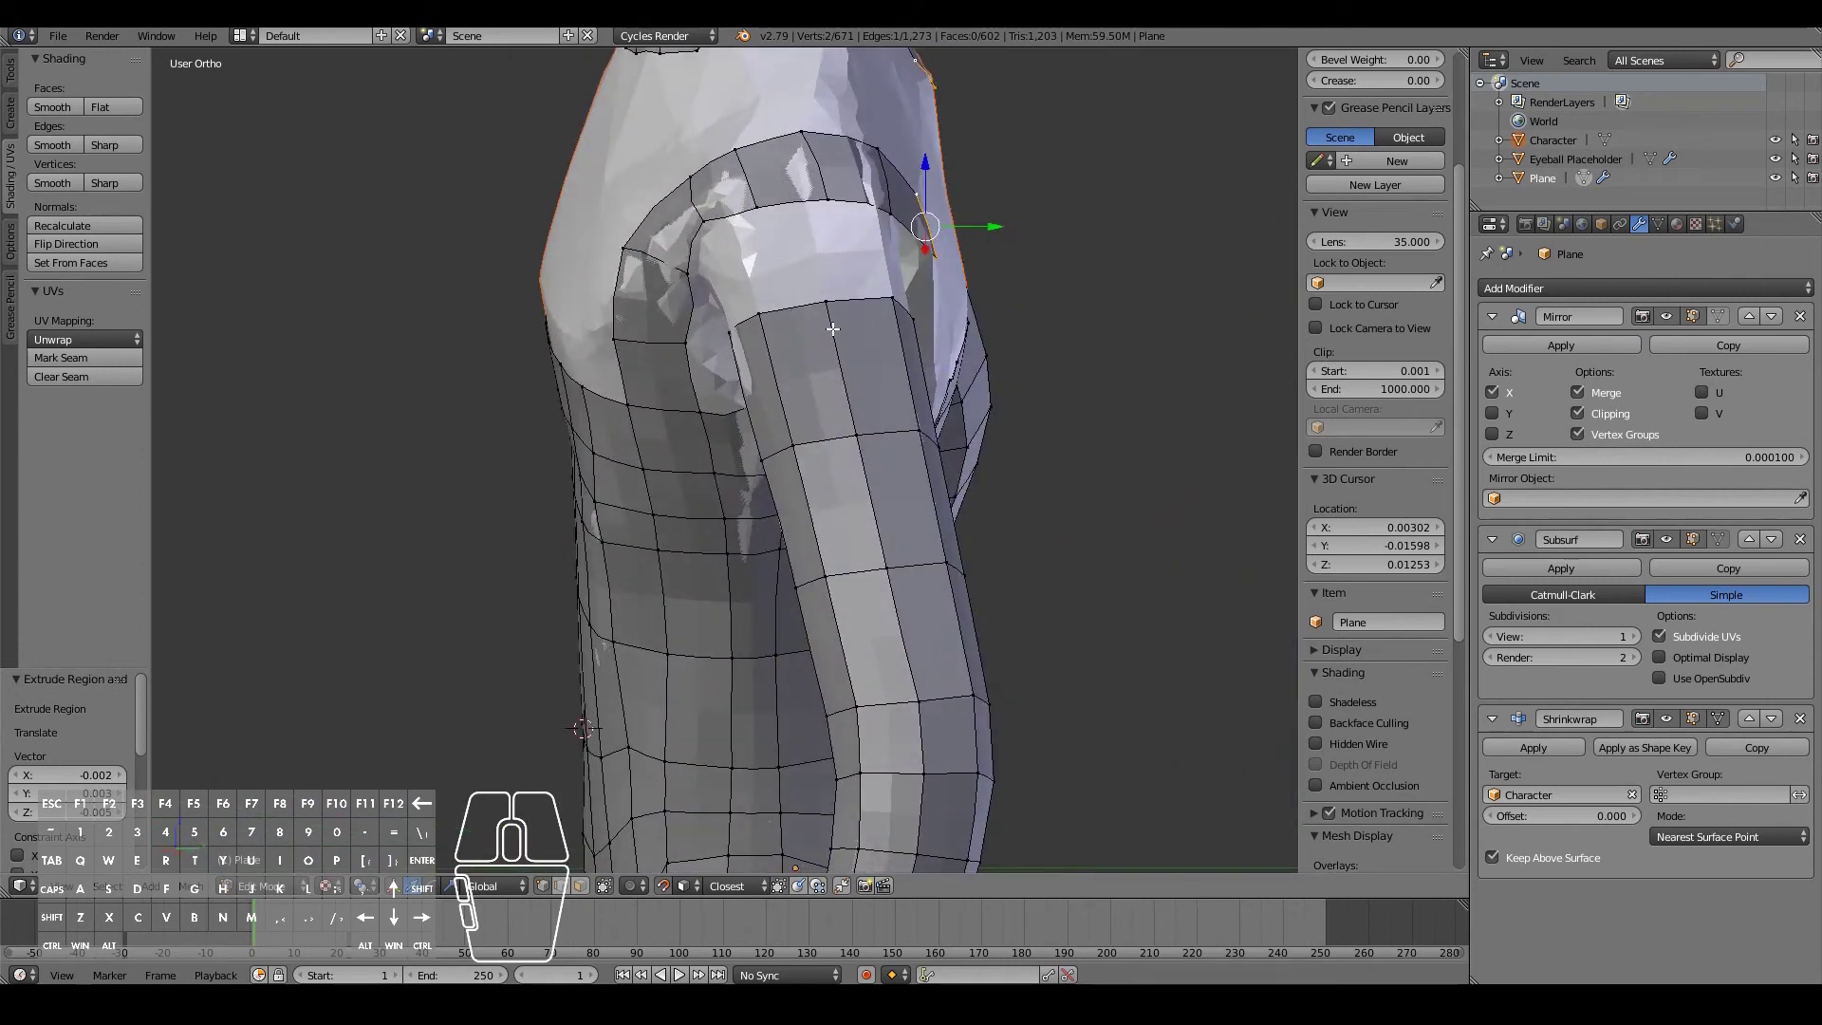
middle_drag(820, 381, 793, 240)
click(741, 163)
key(e)
click(733, 156)
middle_drag(730, 178, 767, 190)
- Fill a face joining the strip's rear end to the torso's top loop behind the armpit
shift+right_click(687, 302)
shift+right_click(822, 287)
key(f)
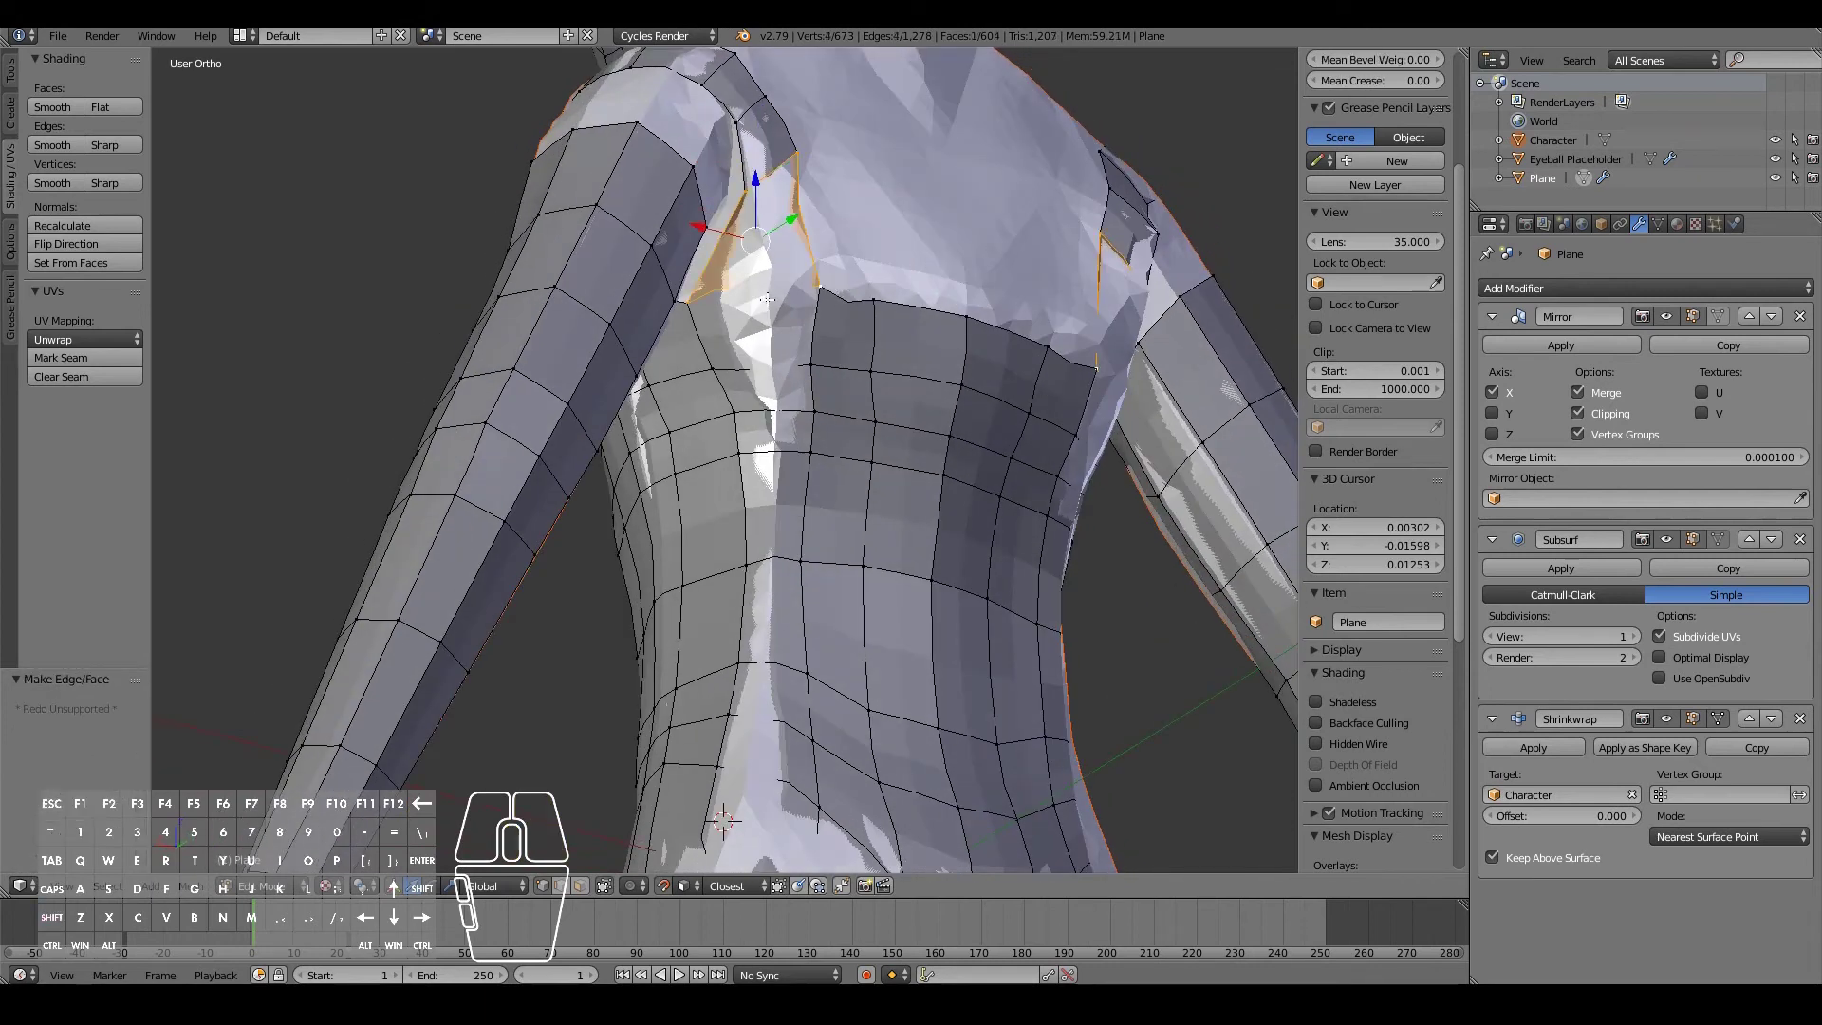
- Fill the gap under the armpit between the front strip, the torso's top loop and the arm with faces
middle_drag(668, 278, 835, 334)
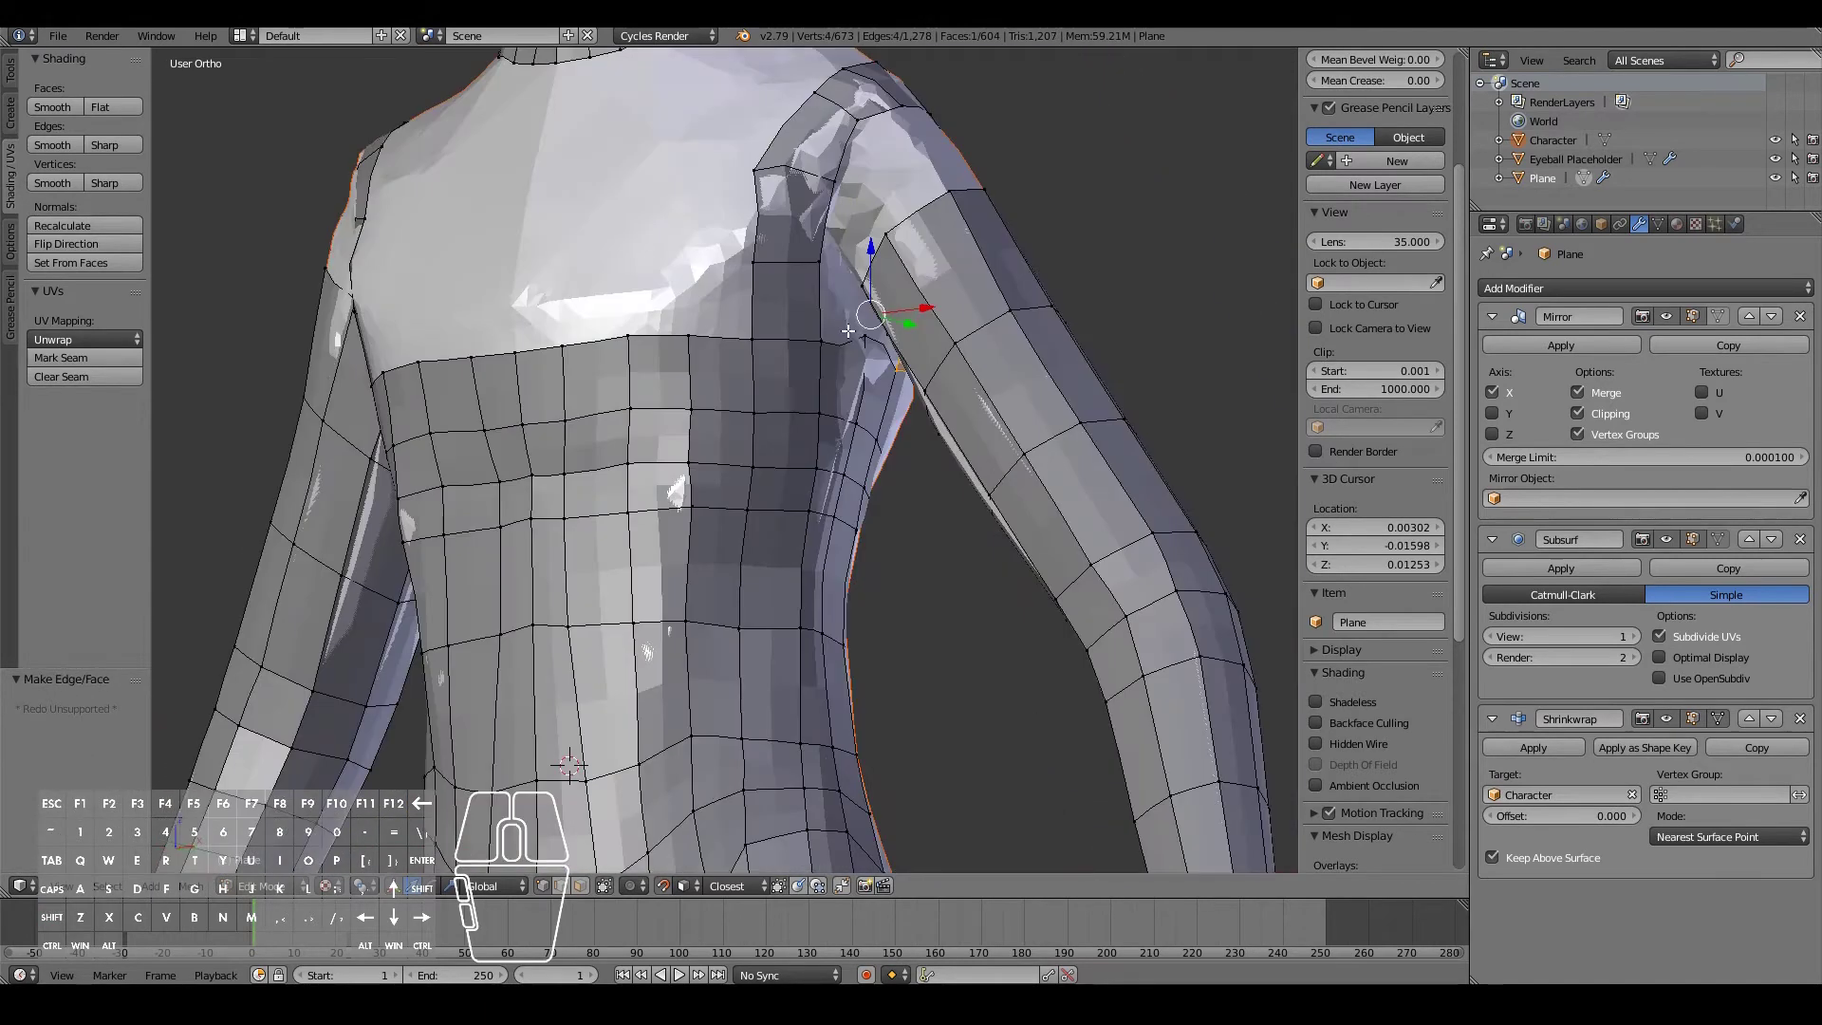
right_click(847, 342)
shift+right_click(832, 284)
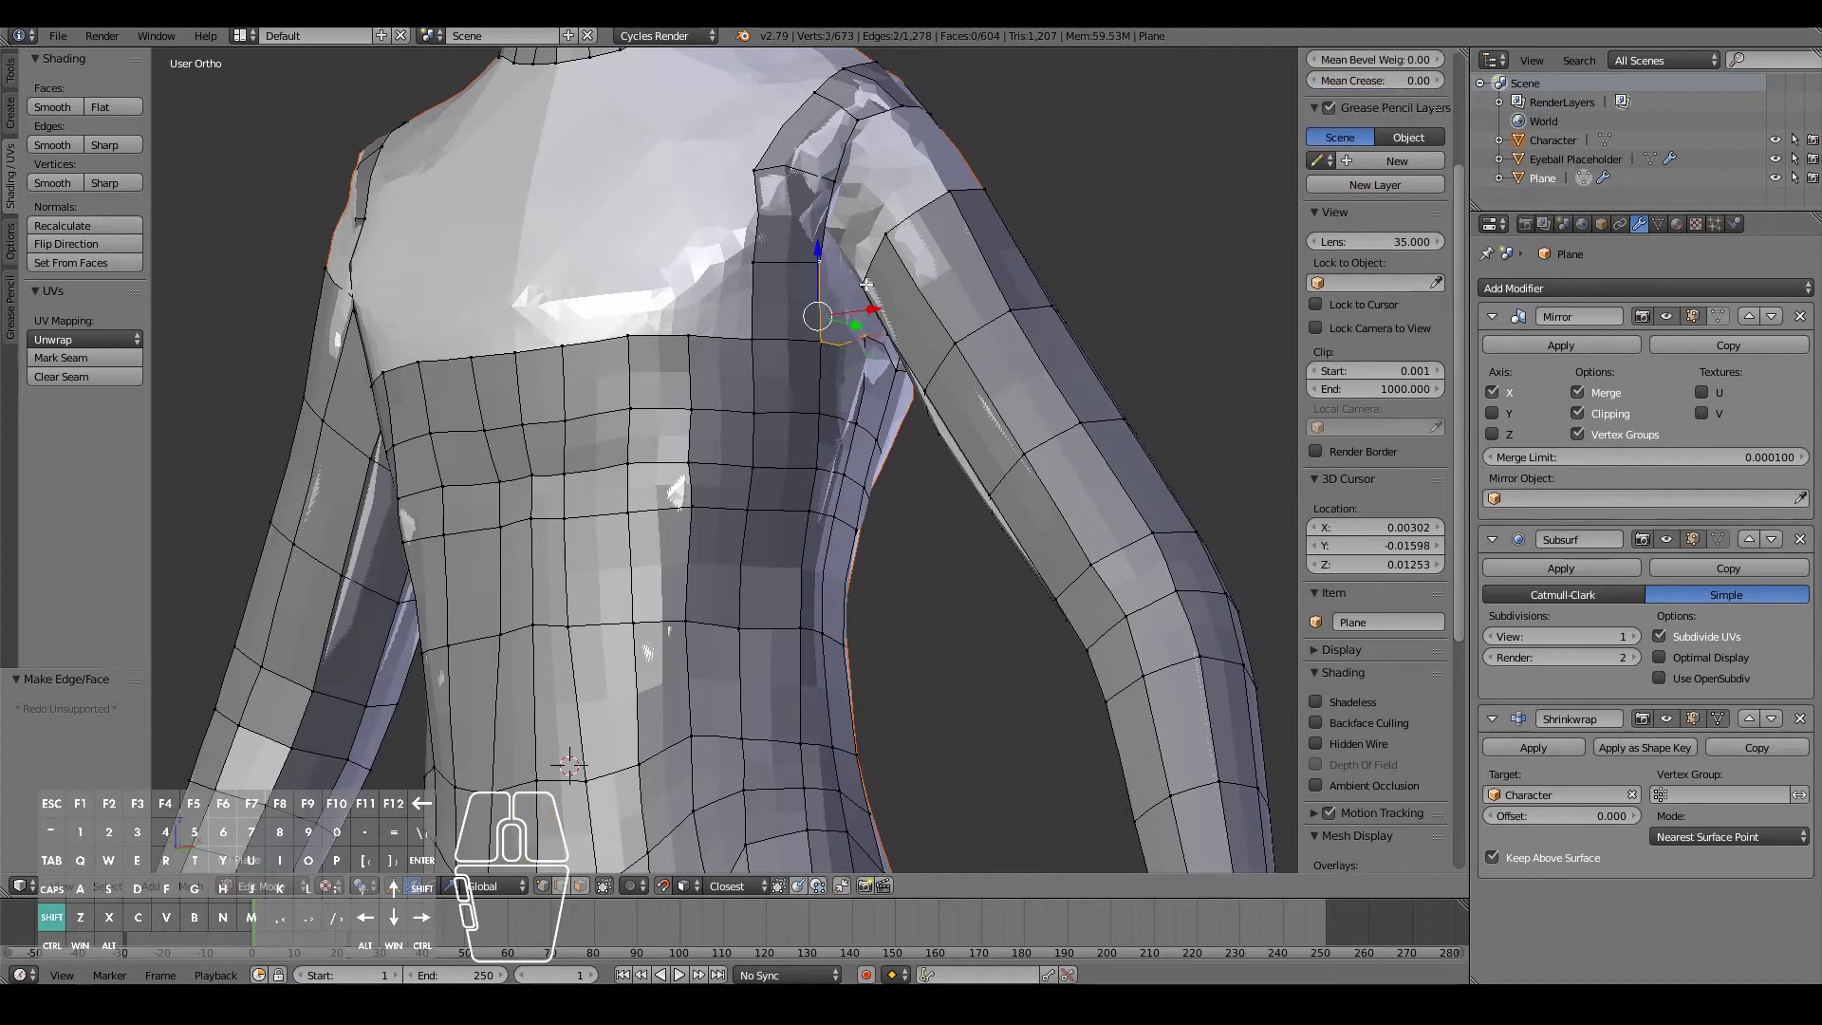
right_click(820, 259)
shift+right_click(860, 284)
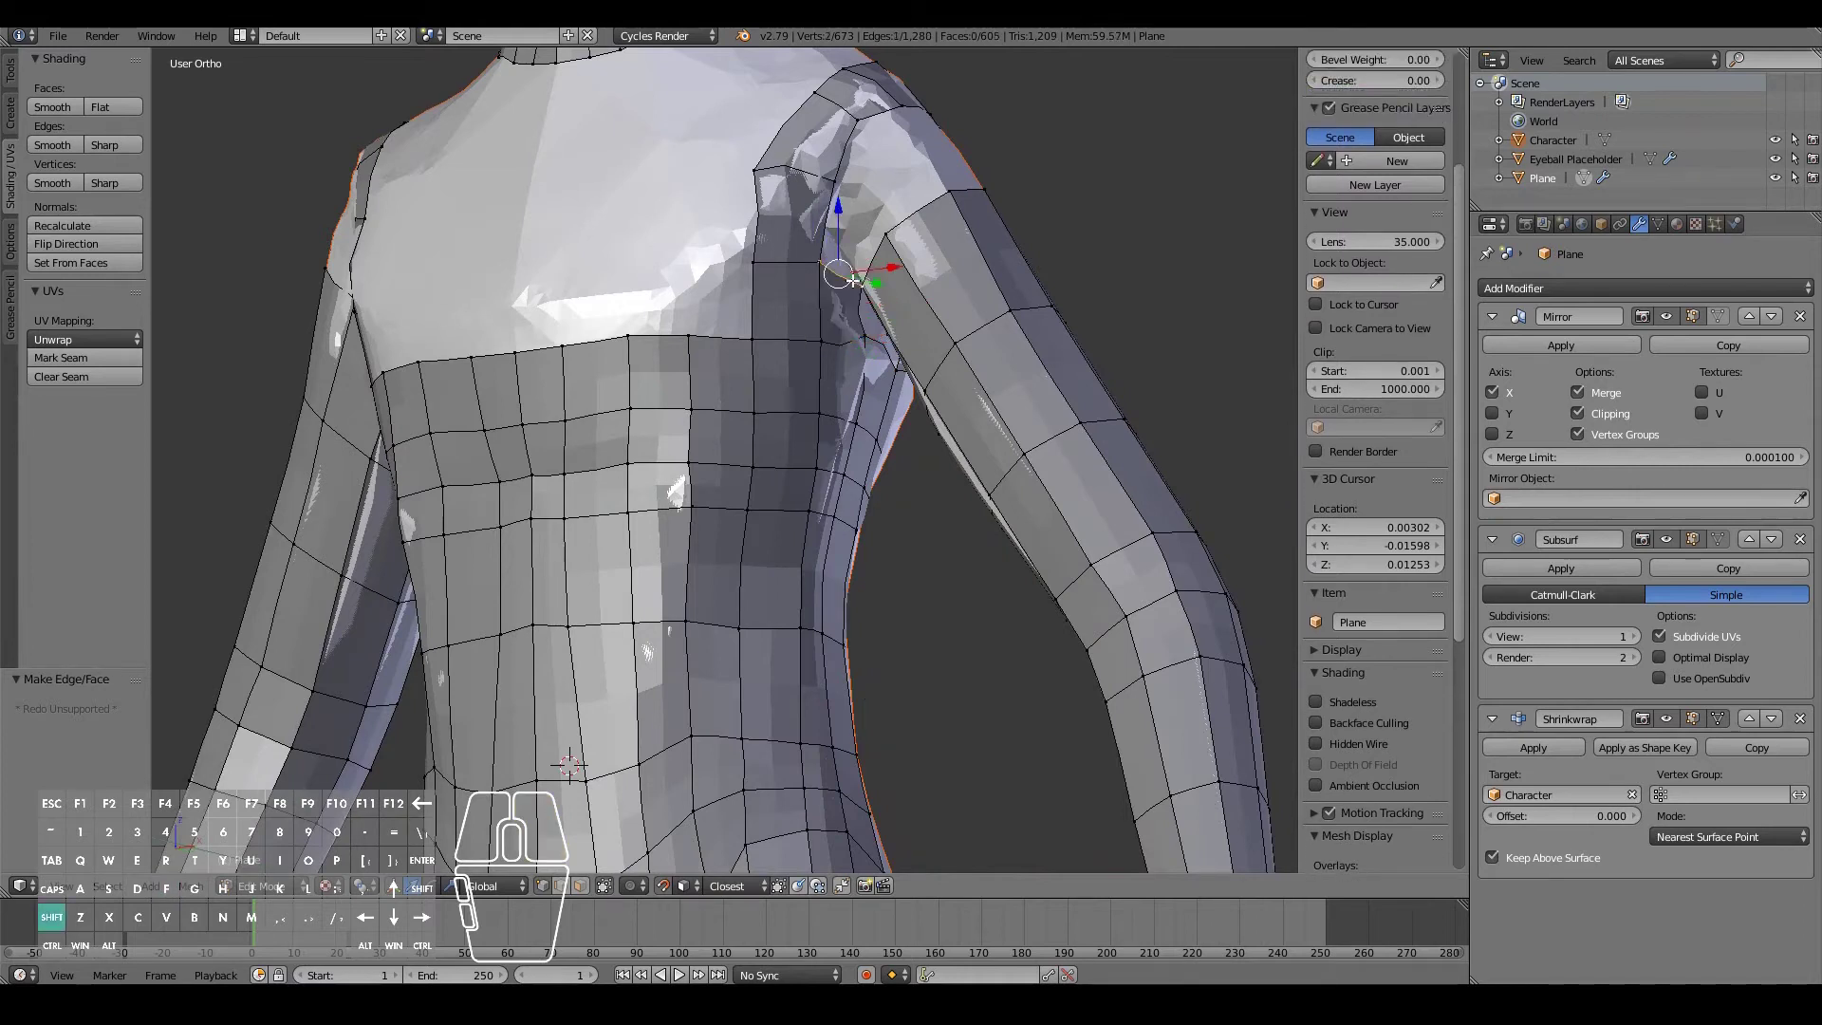
key(f)
key(f)
- Fill the remaining gap between the shoulder strip and the arm's upper ring with faces
middle_drag(887, 239, 707, 237)
key(f)
key(f)
key(f)
key(f)
- Reposition the vertices where the shoulder strip joins the upper end of the arm
right_click(704, 232)
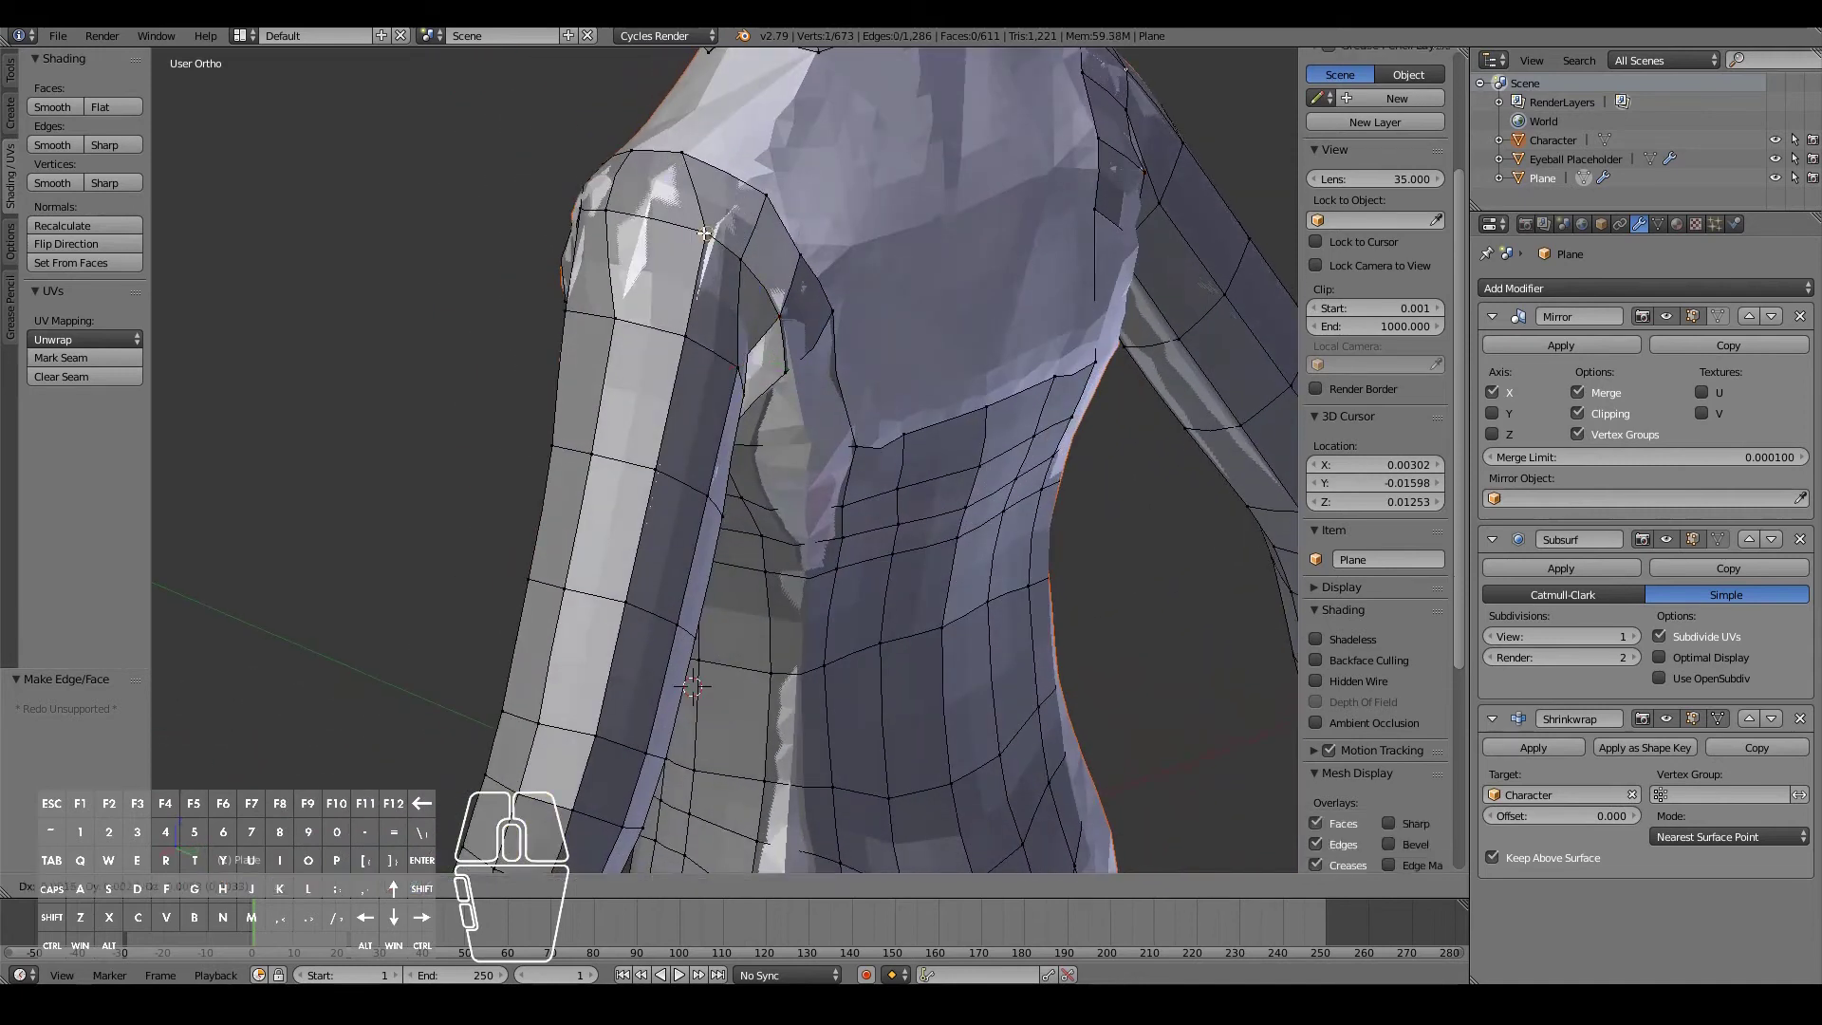
click(704, 233)
right_drag(681, 151, 701, 166)
click(724, 183)
middle_drag(778, 275, 626, 168)
middle_drag(645, 231, 669, 243)
key(g)
click(649, 285)
- Adjust the vertices around the back of the shoulder and upper arm to even out the faces
right_click(702, 197)
key(g)
click(700, 278)
right_click(632, 181)
key(g)
click(644, 215)
right_click(697, 141)
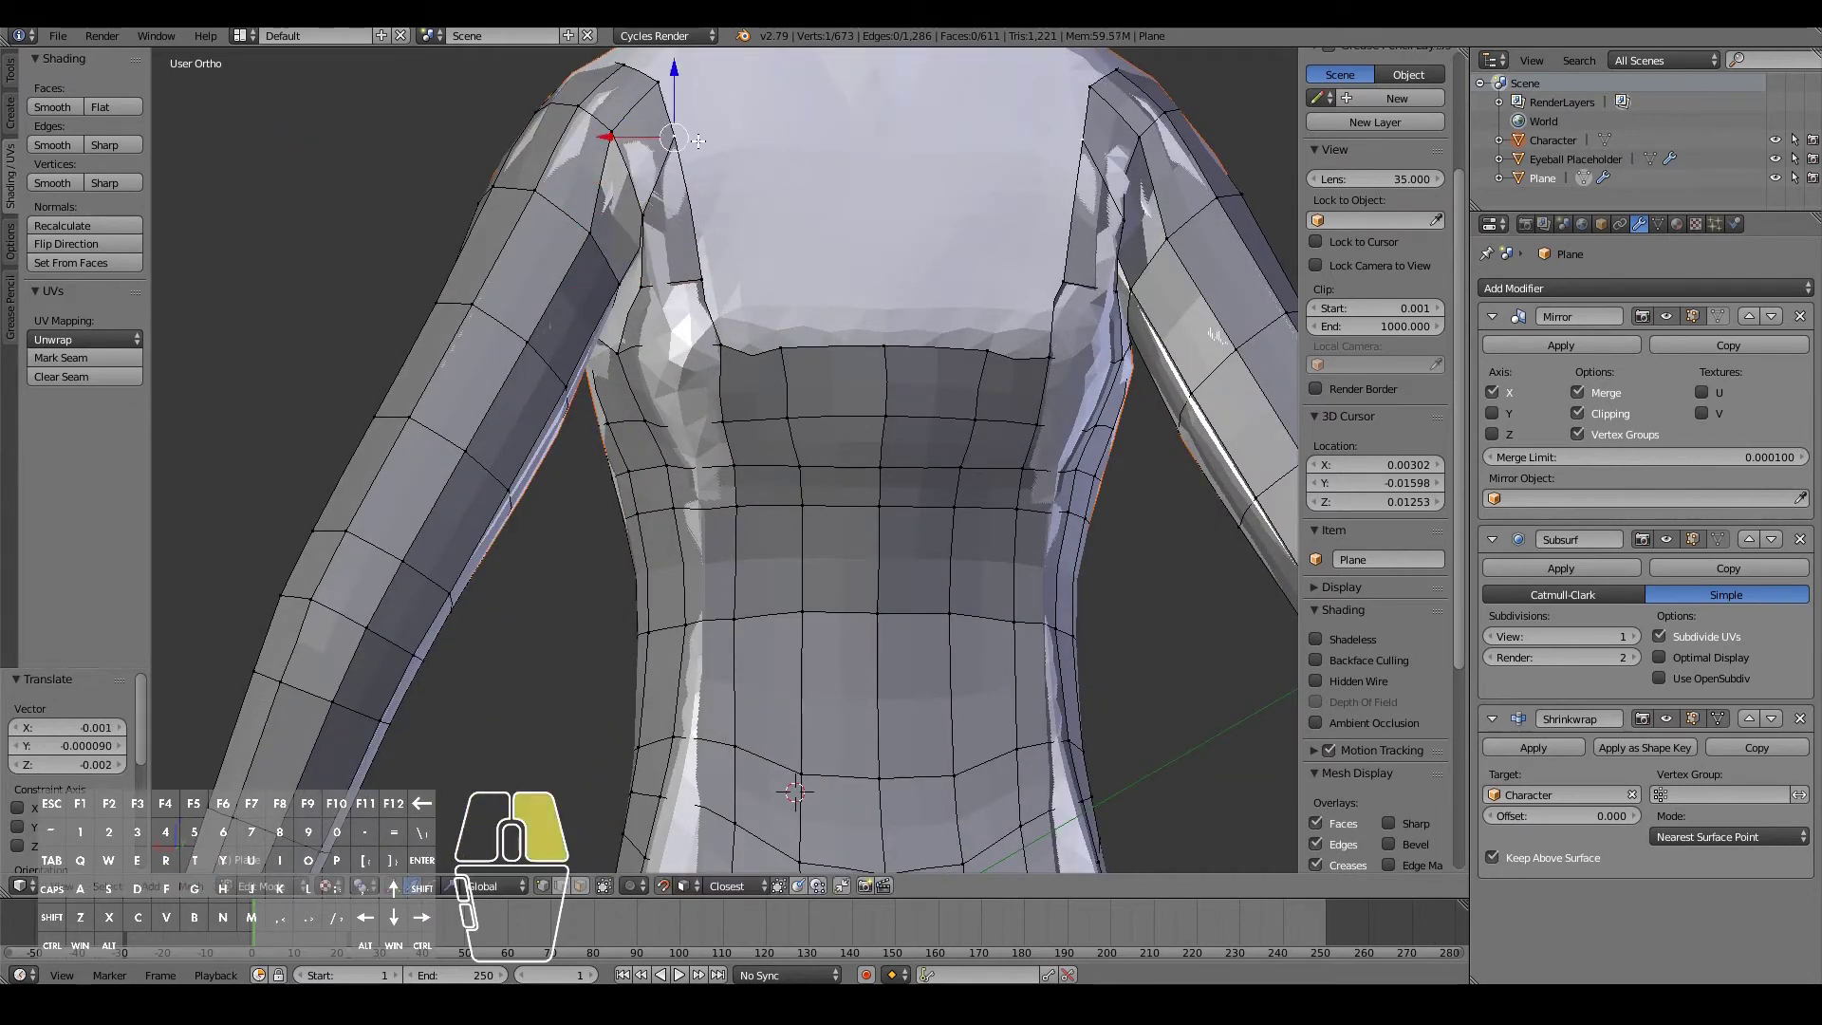
key(g)
click(725, 224)
middle_drag(605, 271, 655, 171)
right_click(675, 147)
middle_drag(556, 376, 794, 340)
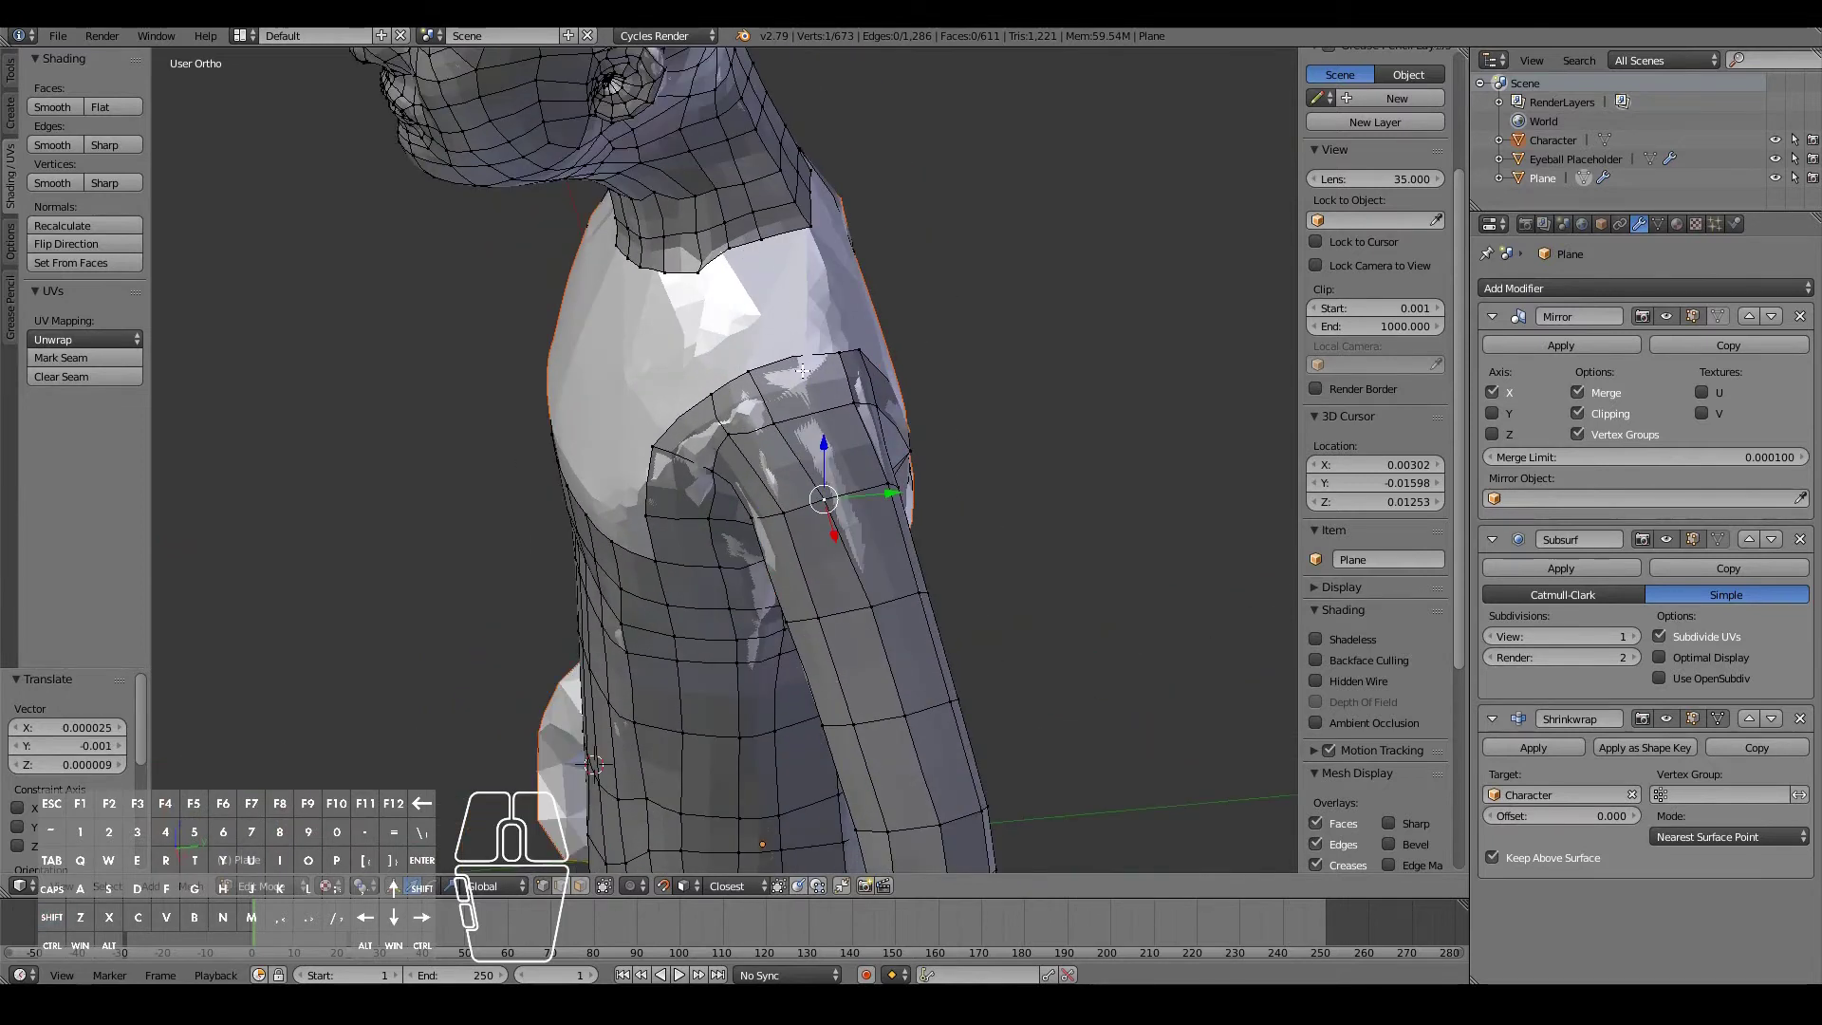
- Add an edge loop lengthwise through the shoulder and arm, and connect the neck's lower edge to the shoulder strip with two edges
key(ctrl+r)
mouse_move(715, 354)
middle_down()
mouse_move(769, 366)
mouse_move(743, 359)
mouse_move(745, 380)
mouse_move(724, 362)
middle_up()
right_click(700, 289)
shift+right_click(702, 427)
key(f)
right_click(808, 257)
shift+right_click(845, 377)
key(f)
- Try to grid fill the opening between the two neck-to-shoulder edges
middle_drag(845, 376, 758, 389)
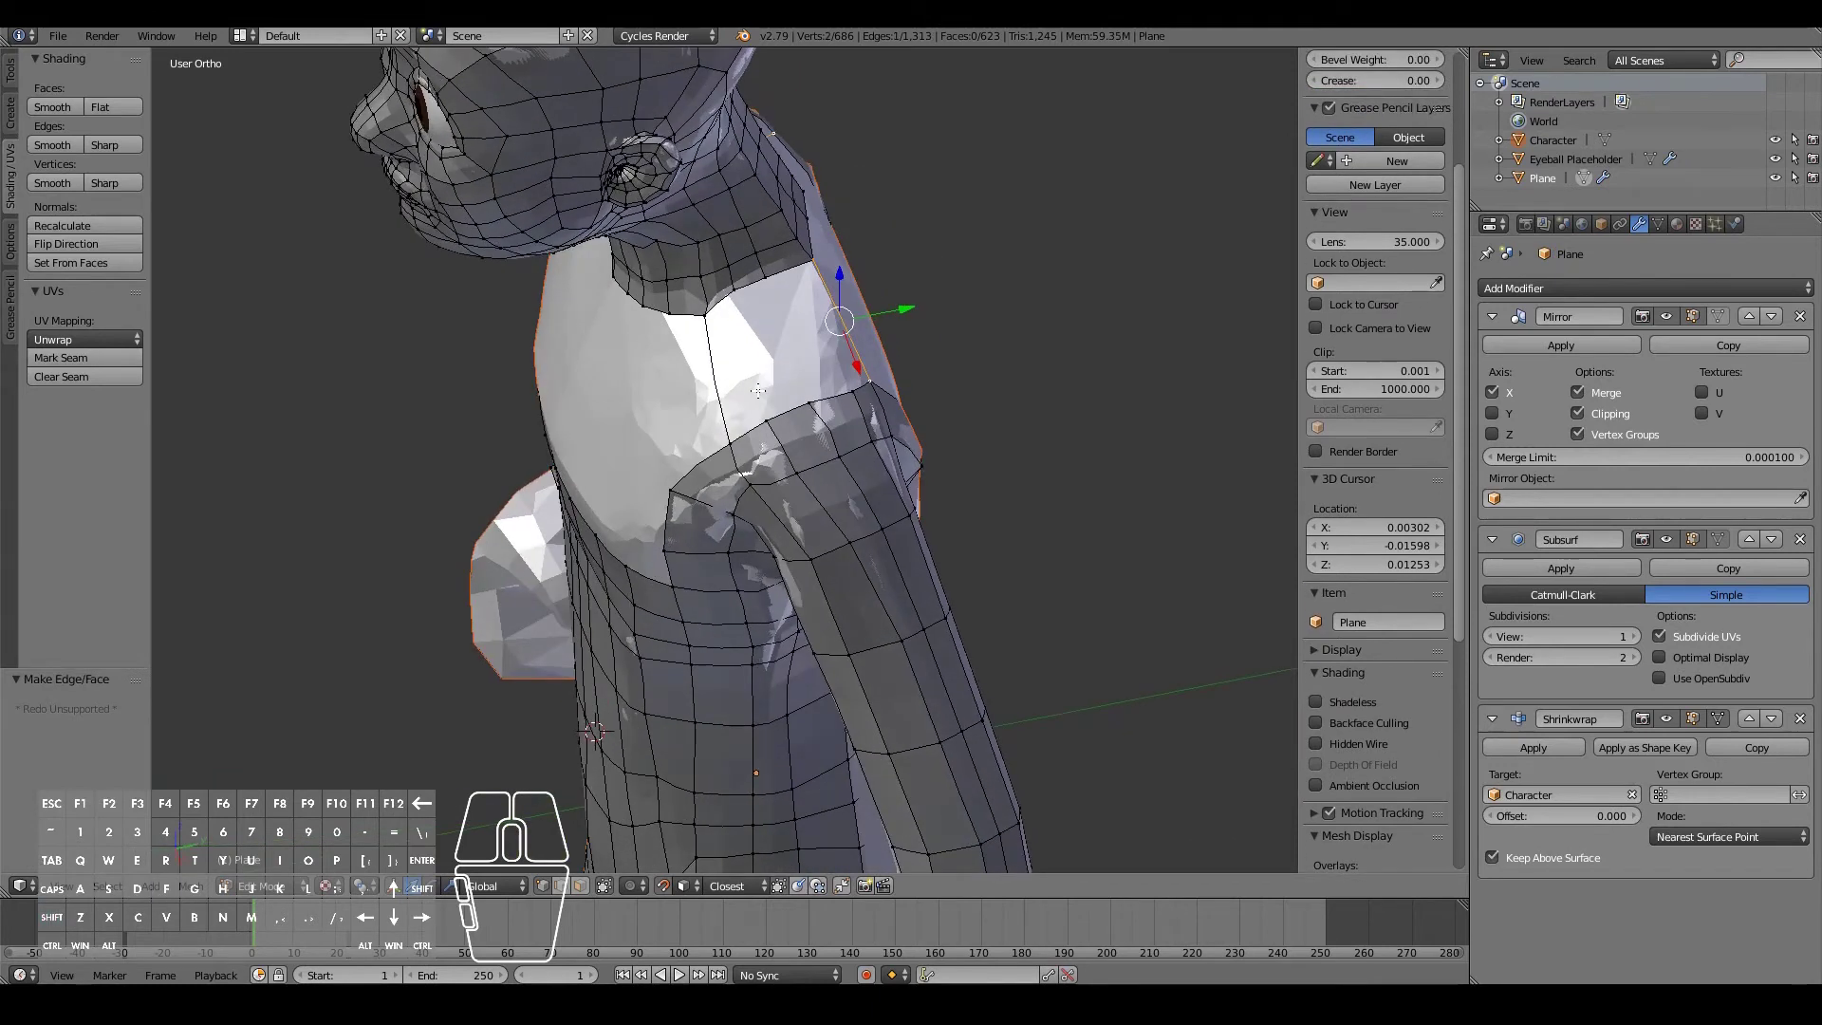
right_click(710, 317)
shift+right_click(729, 440)
shift+right_click(865, 379)
shift+right_click(847, 298)
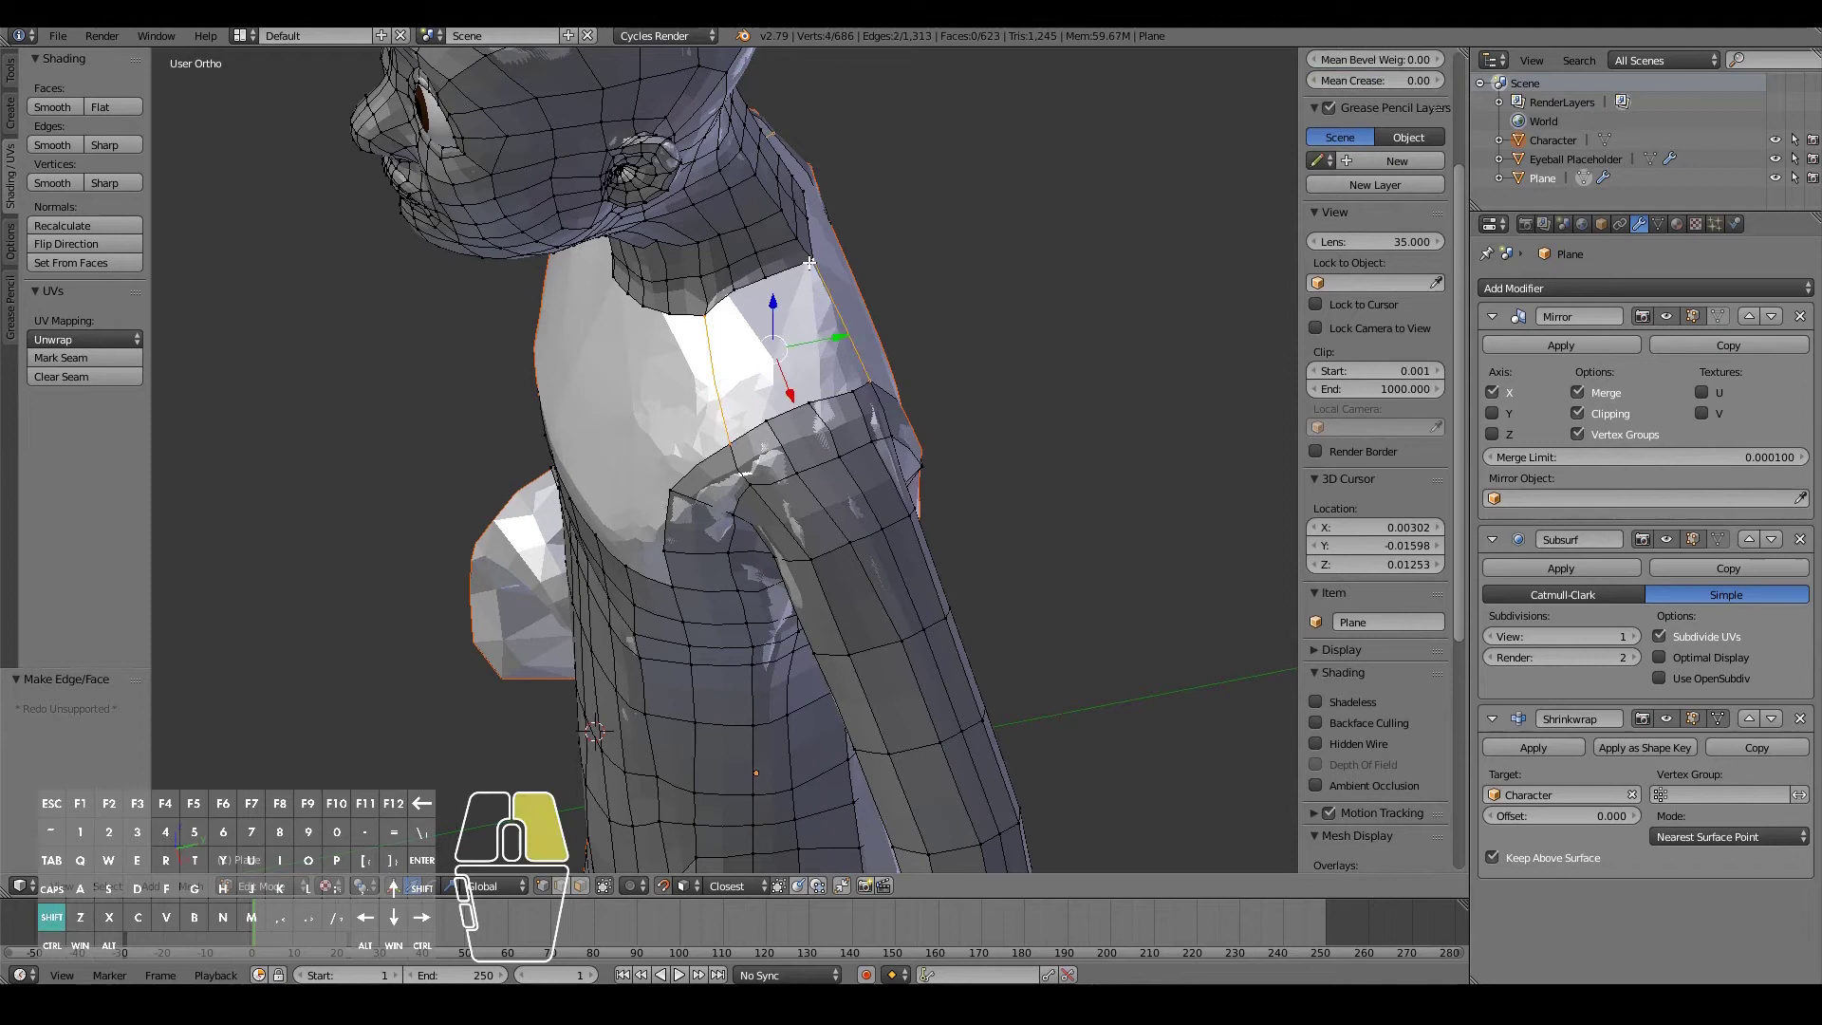
key(ctrl+f)
click(784, 321)
mouse_move(784, 322)
middle_down()
mouse_move(721, 438)
mouse_move(786, 358)
middle_up()
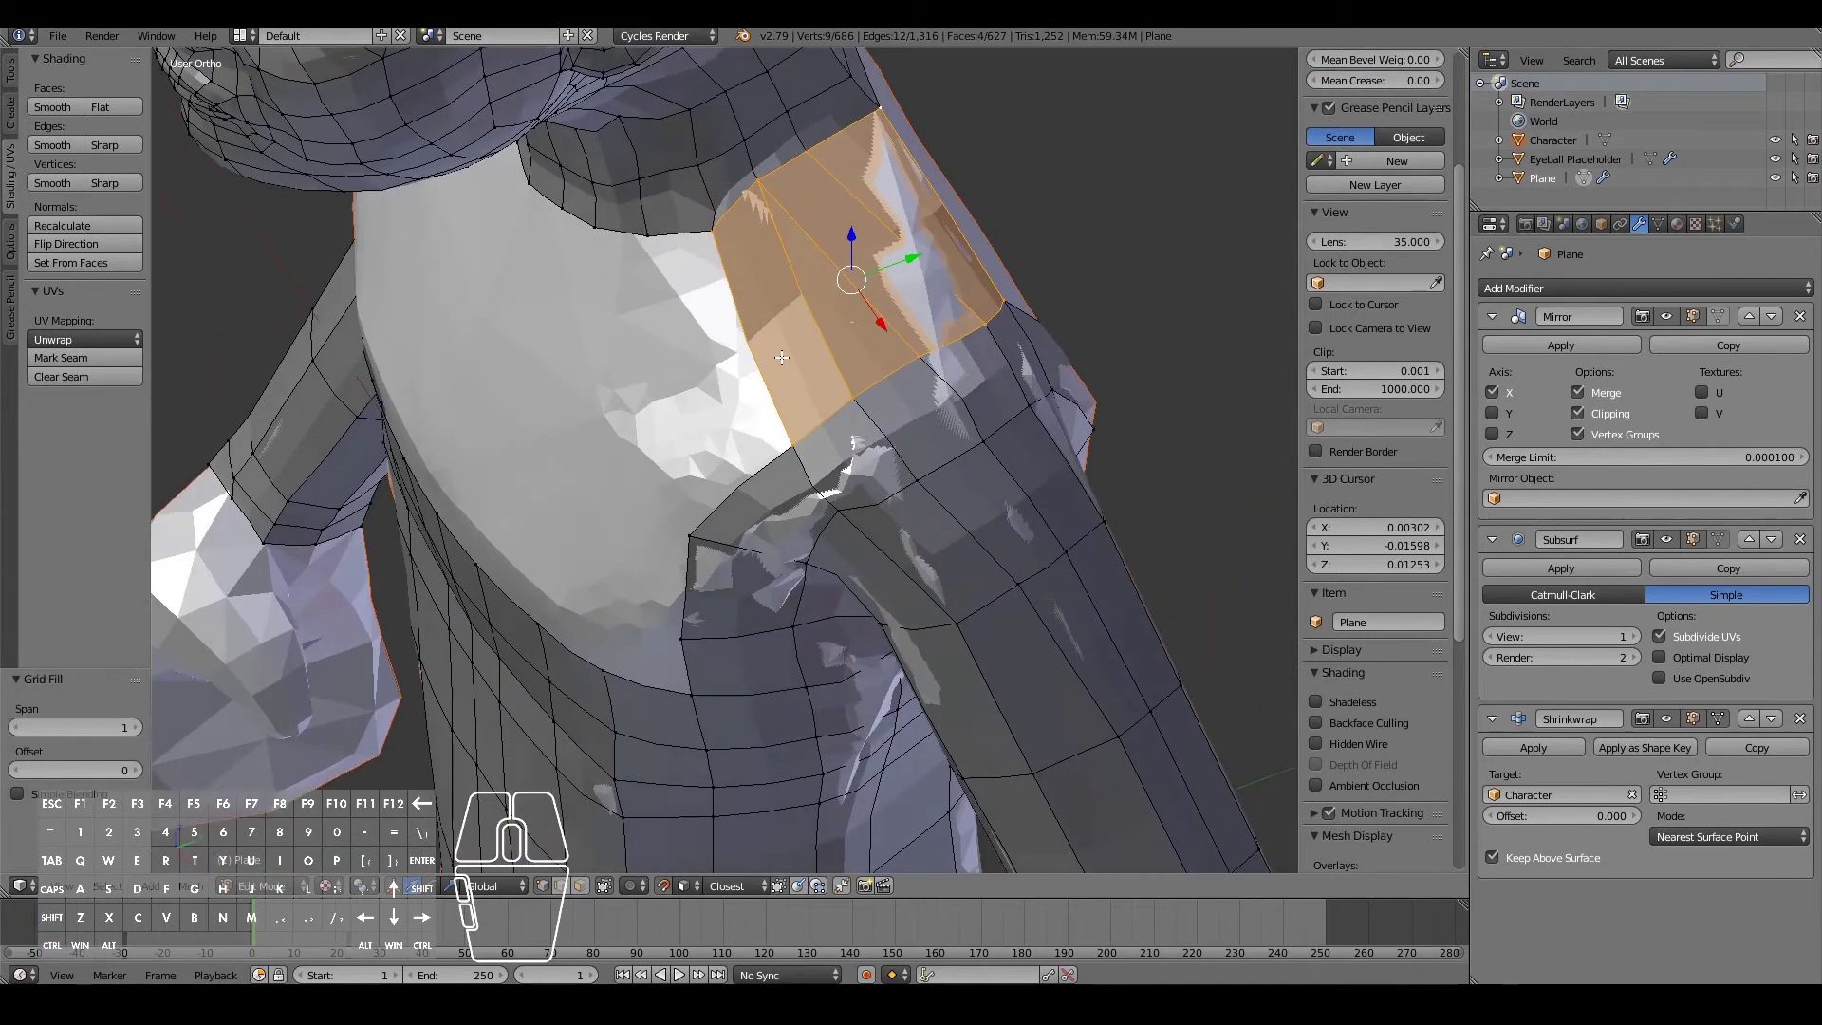
key(ctrl+z)
- Delete the front neck-to-shoulder edge and reconnect the neck vertex one vertex farther back on the shoulder strip
middle_drag(953, 376, 785, 325)
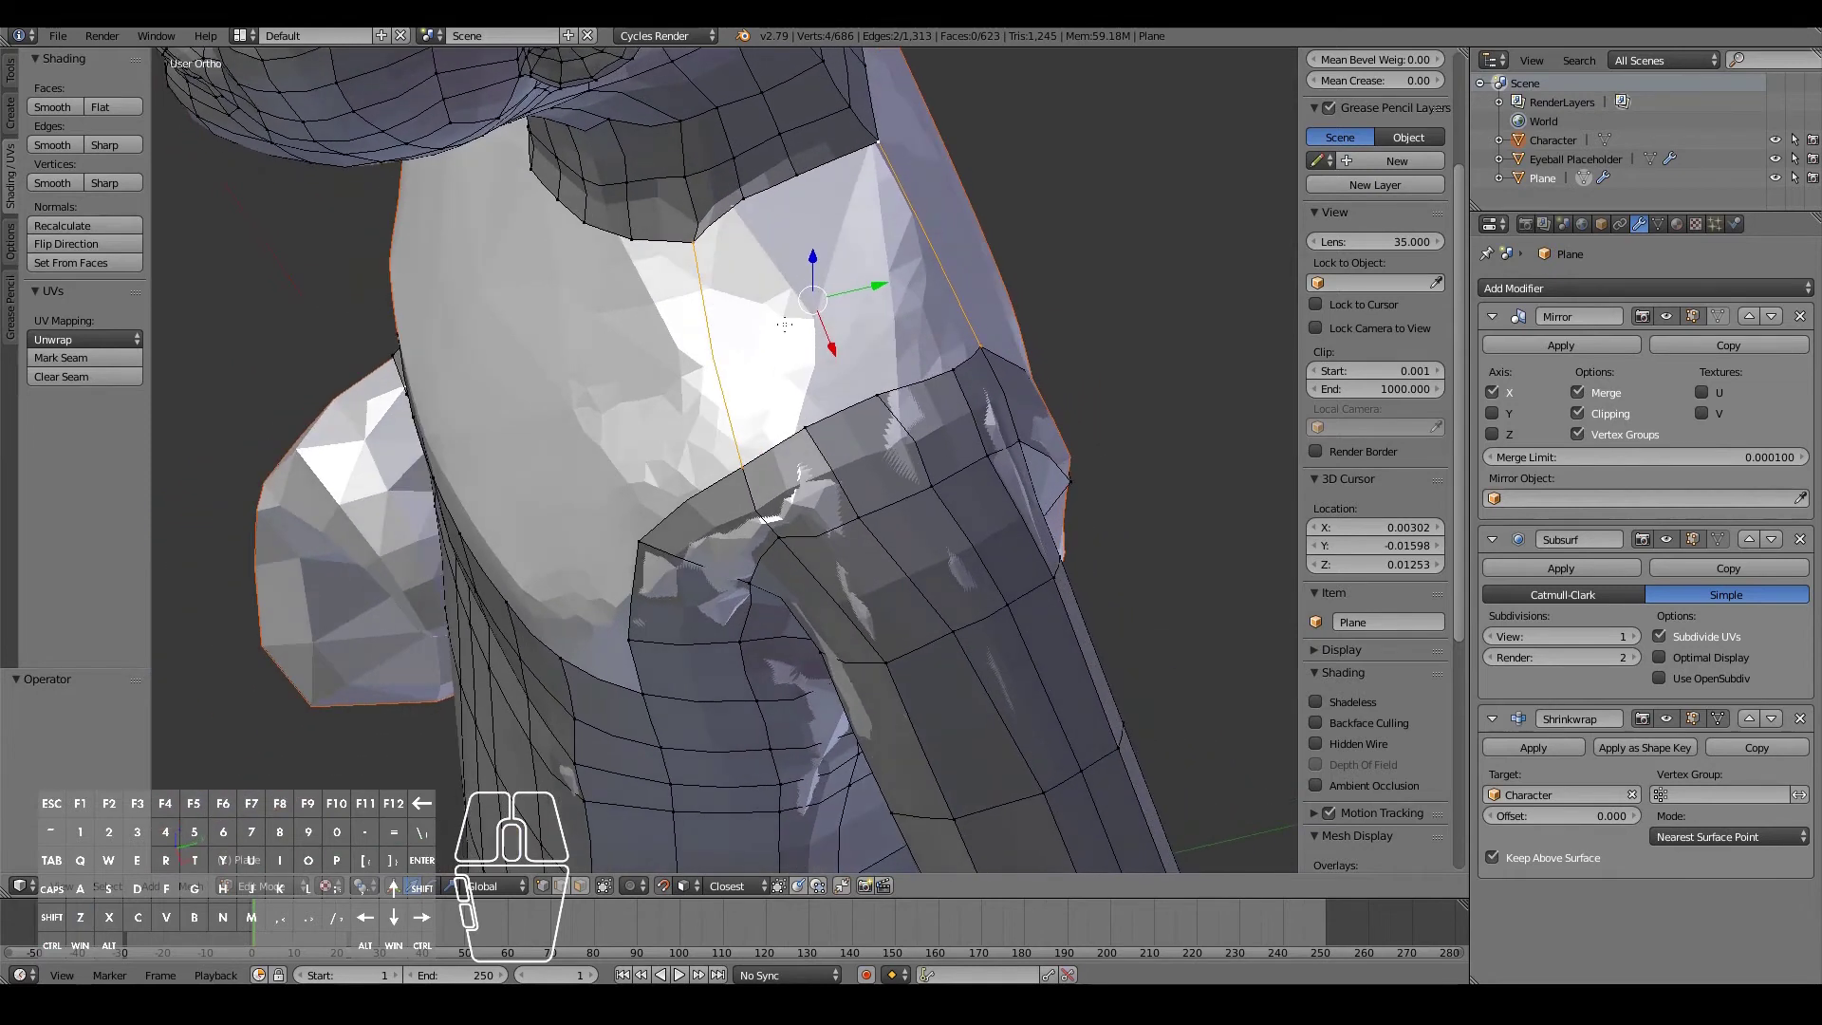
right_click(695, 246)
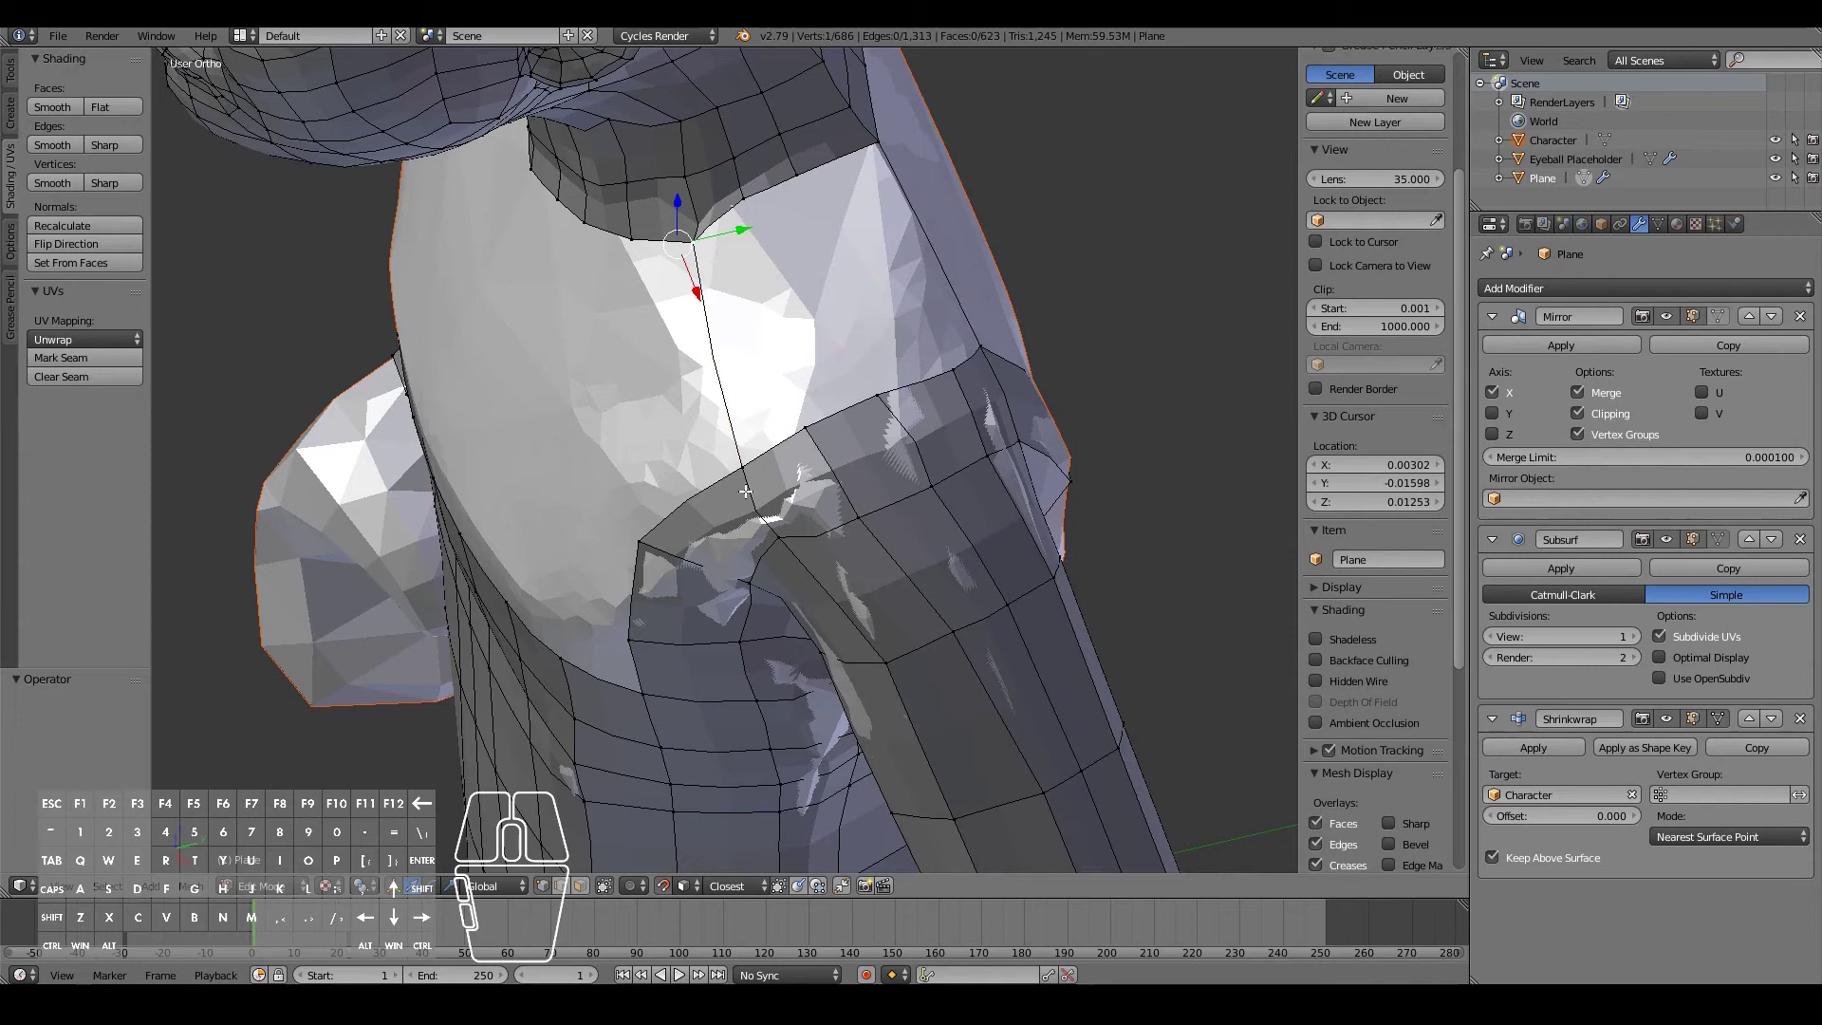
key(x)
click(721, 456)
scroll(771, 422, down, 2)
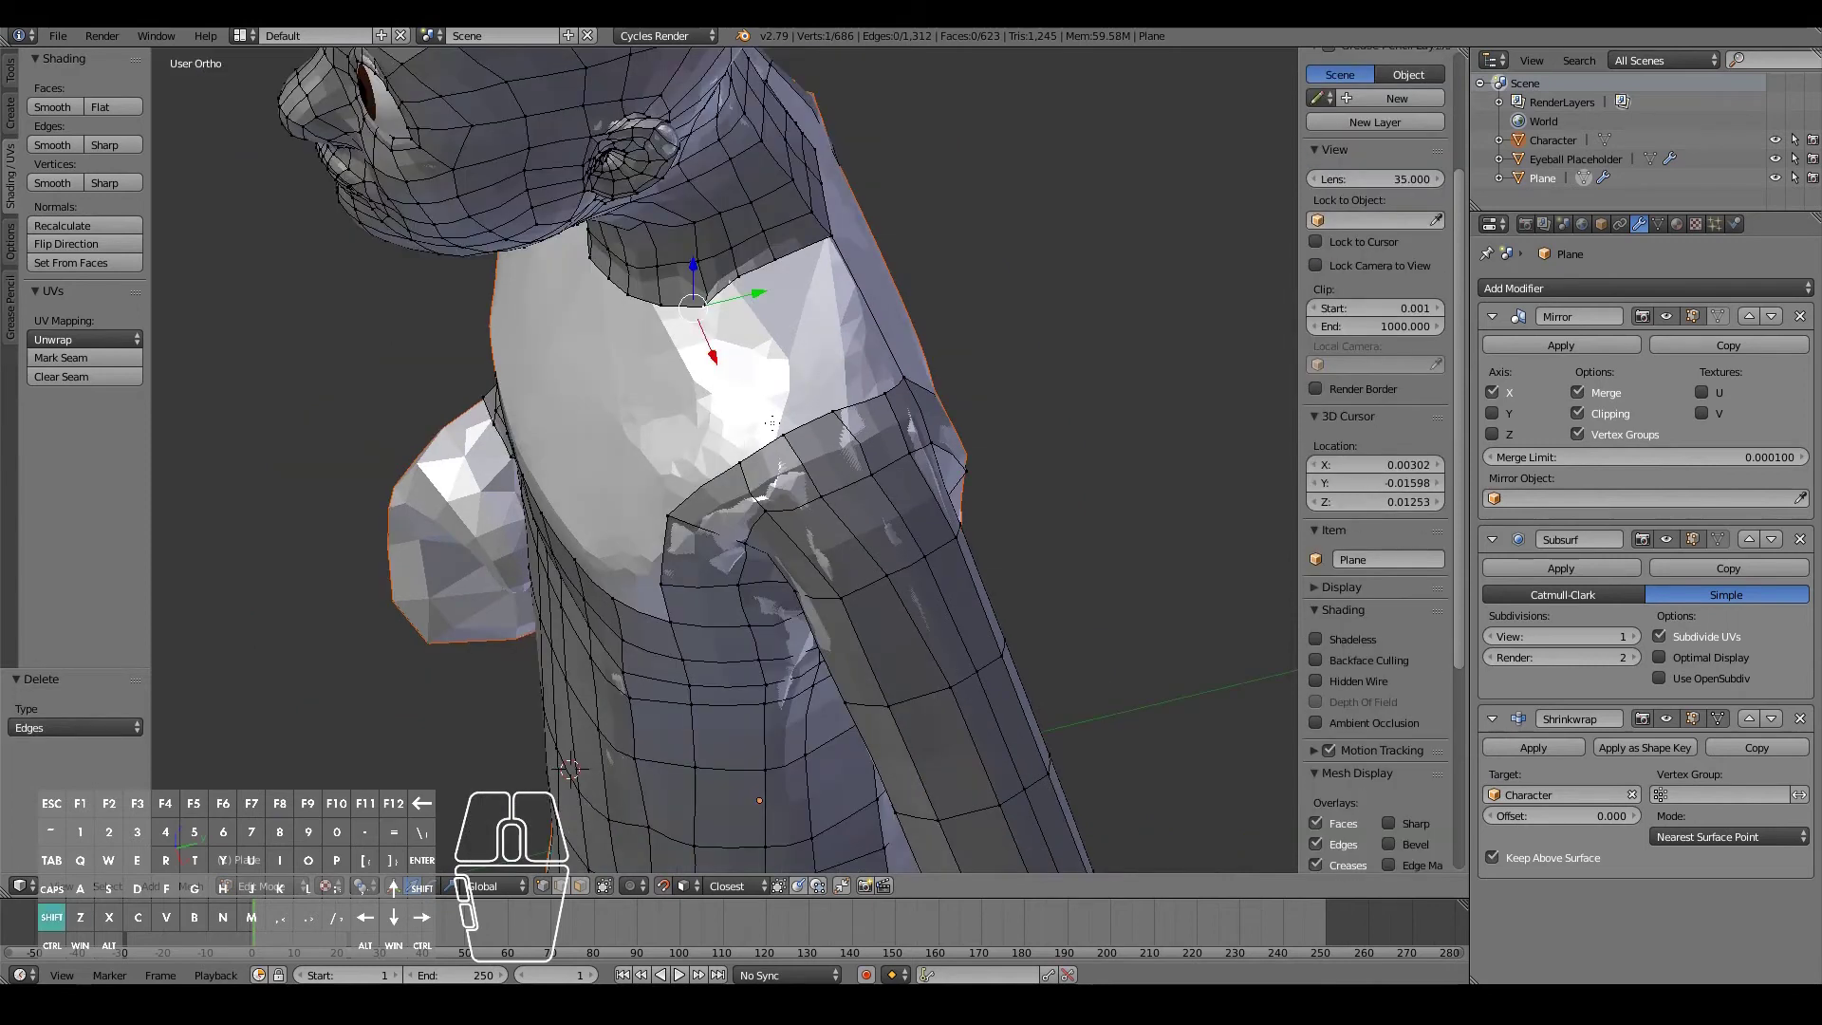
shift+right_click(777, 439)
key(f)
- Grid fill the opening between the neck's lower edge and the shoulder strip, bounded by the two connecting edges
middle_drag(790, 448, 854, 399)
shift+right_click(830, 288)
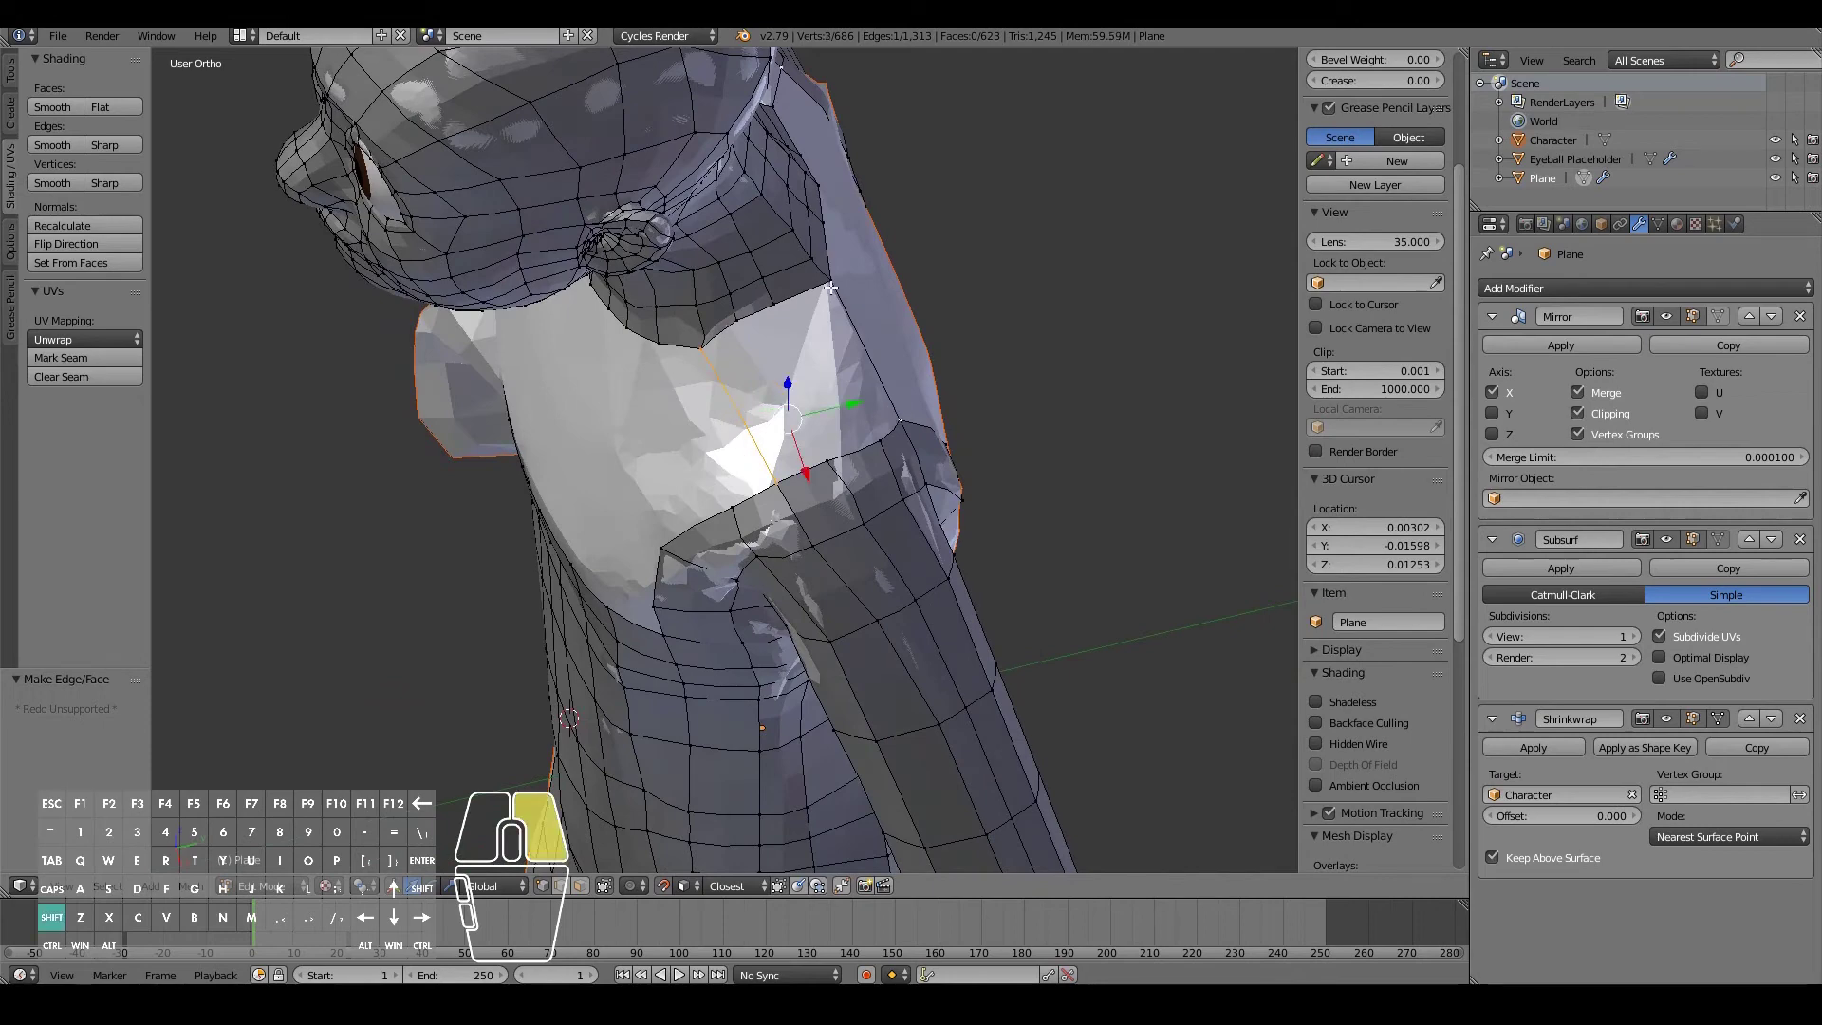
key(ctrl+f)
click(812, 347)
middle_drag(813, 347, 755, 339)
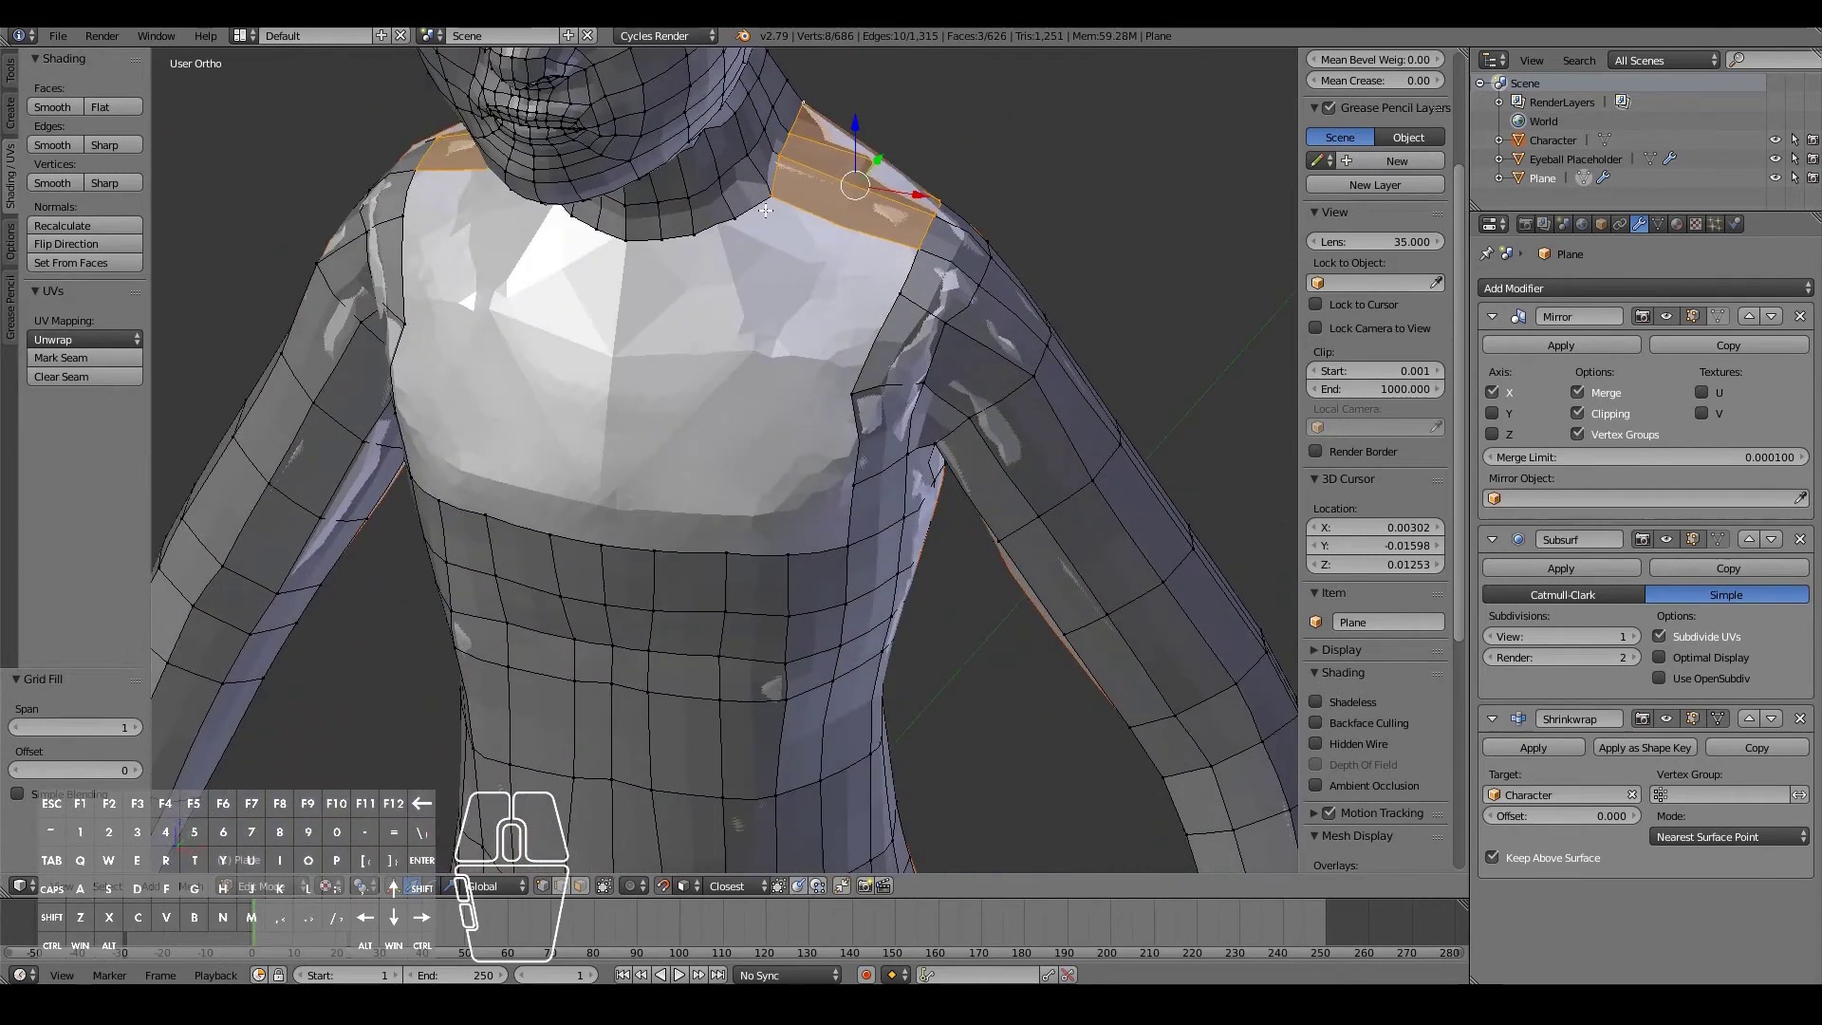
- Add two evenly spaced edge loops across the new faces between the neck and shoulder, without sliding them
key(ctrl+r)
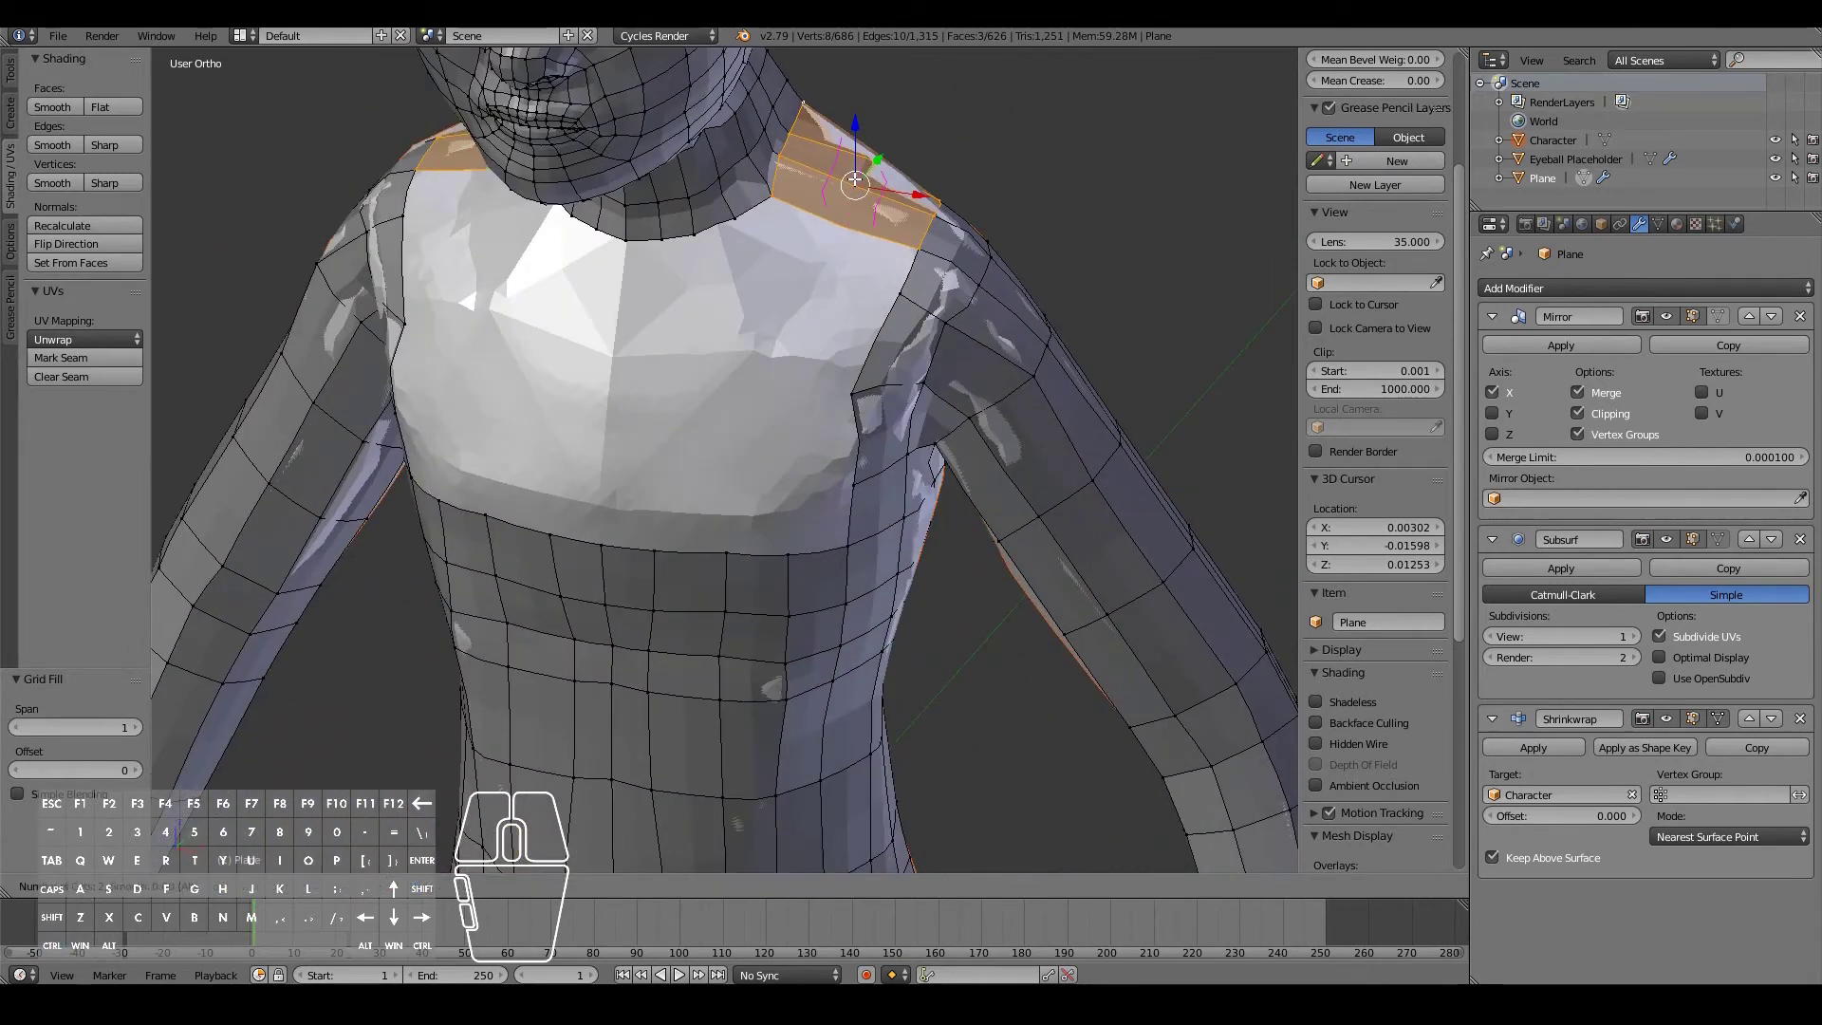
click(856, 179)
right_click(855, 180)
middle_drag(866, 217, 899, 199)
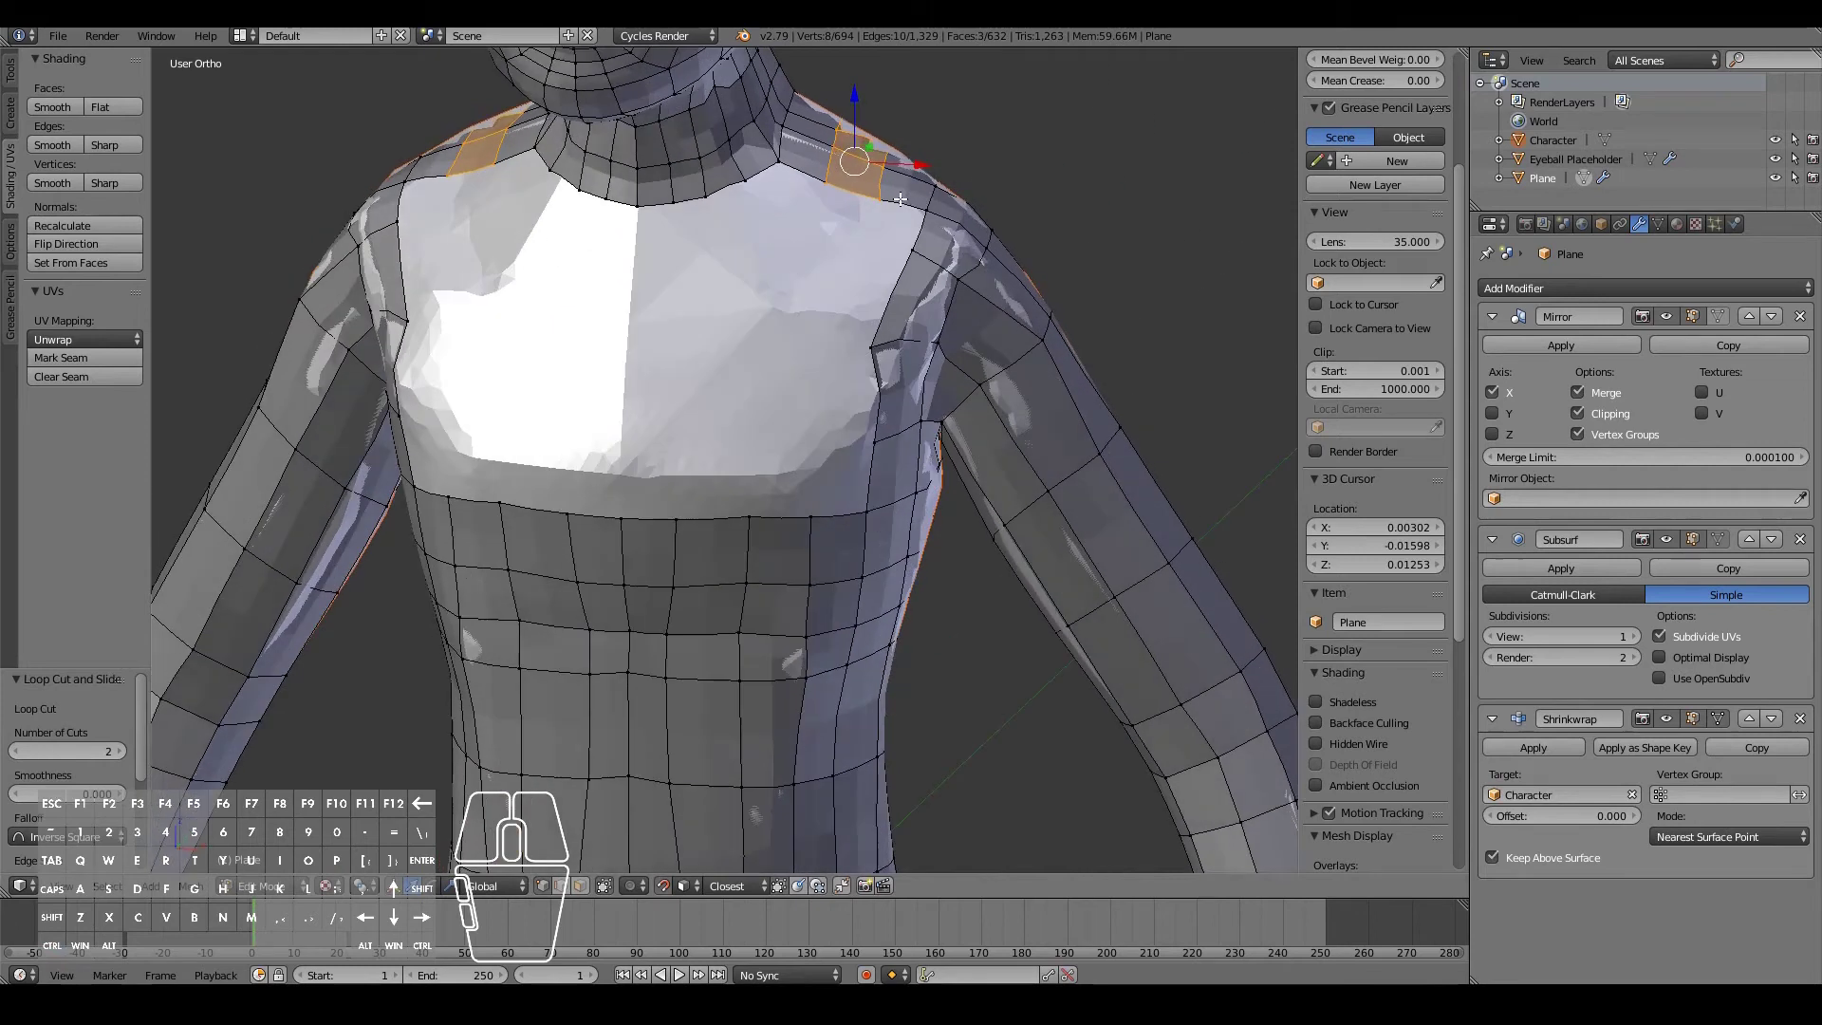
scroll(900, 199, down, 1)
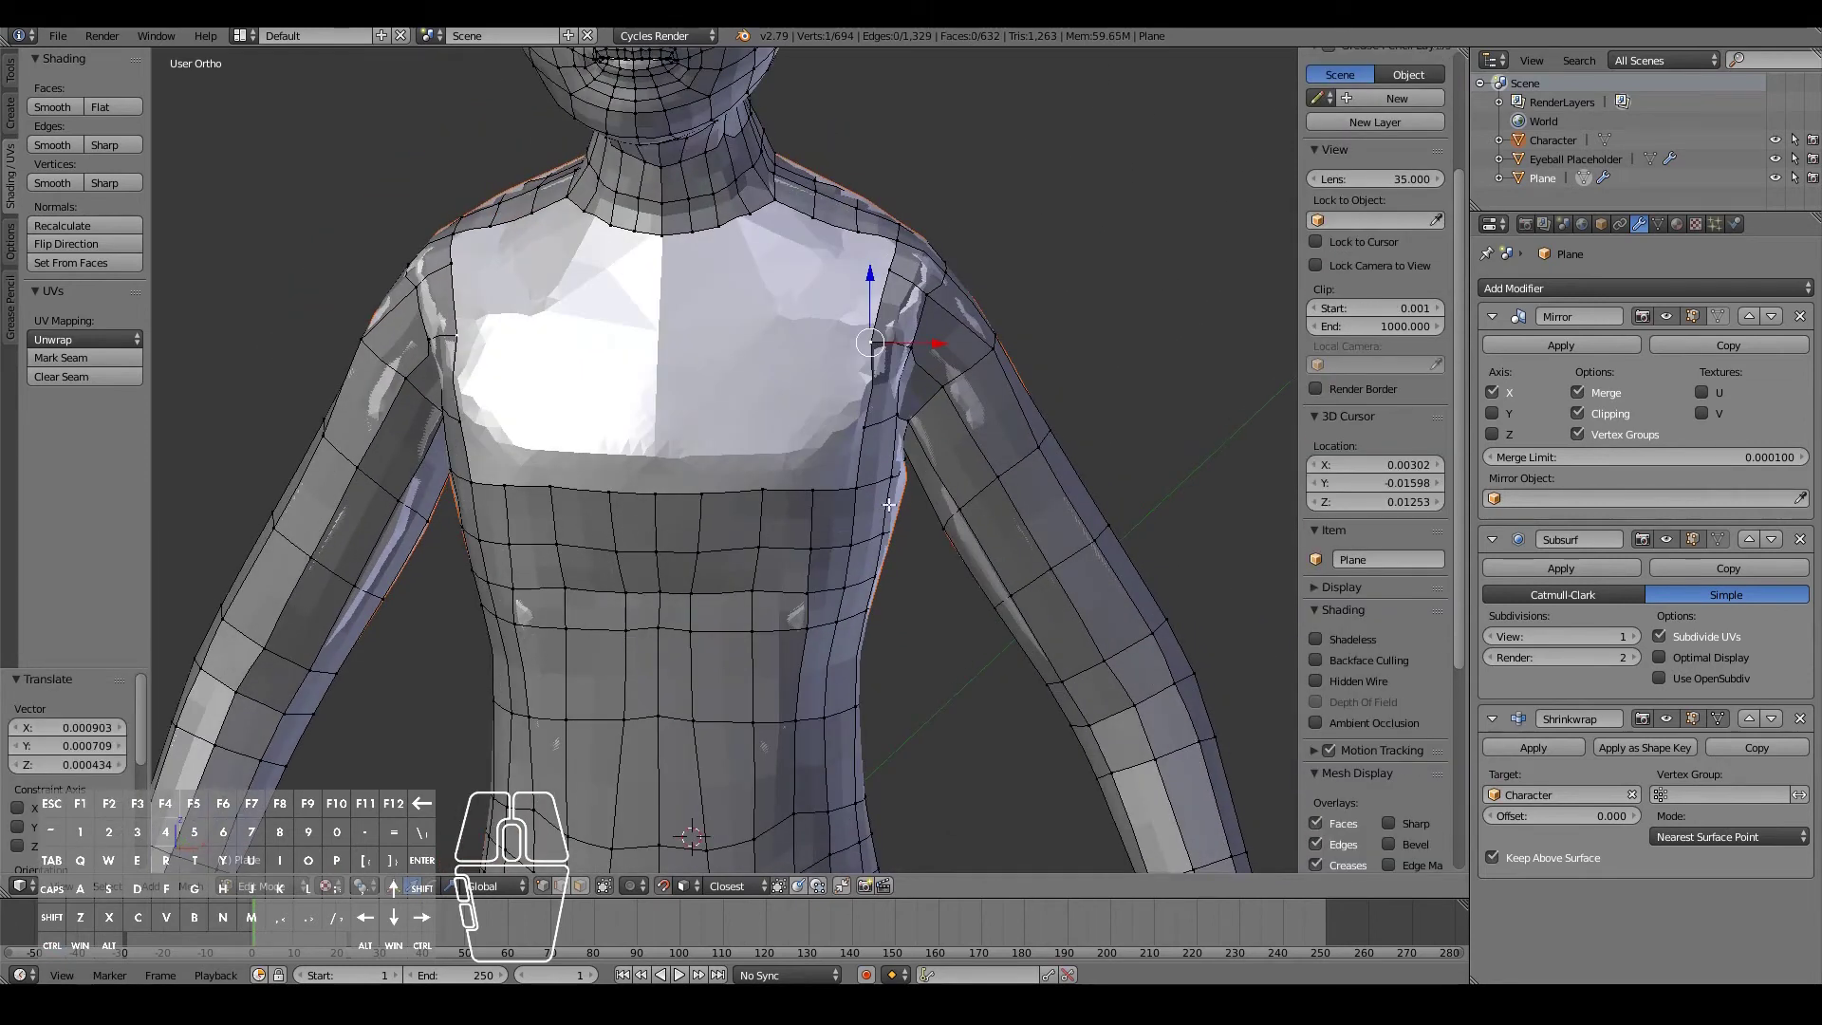
- Delete the vertices and leftover edge linking the front shoulder strip to the chest, opening the mesh below the armpit
middle_drag(931, 394, 820, 457)
key(ctrl+Tab)
right_click(828, 493)
right_click(869, 493)
key(x)
click(843, 474)
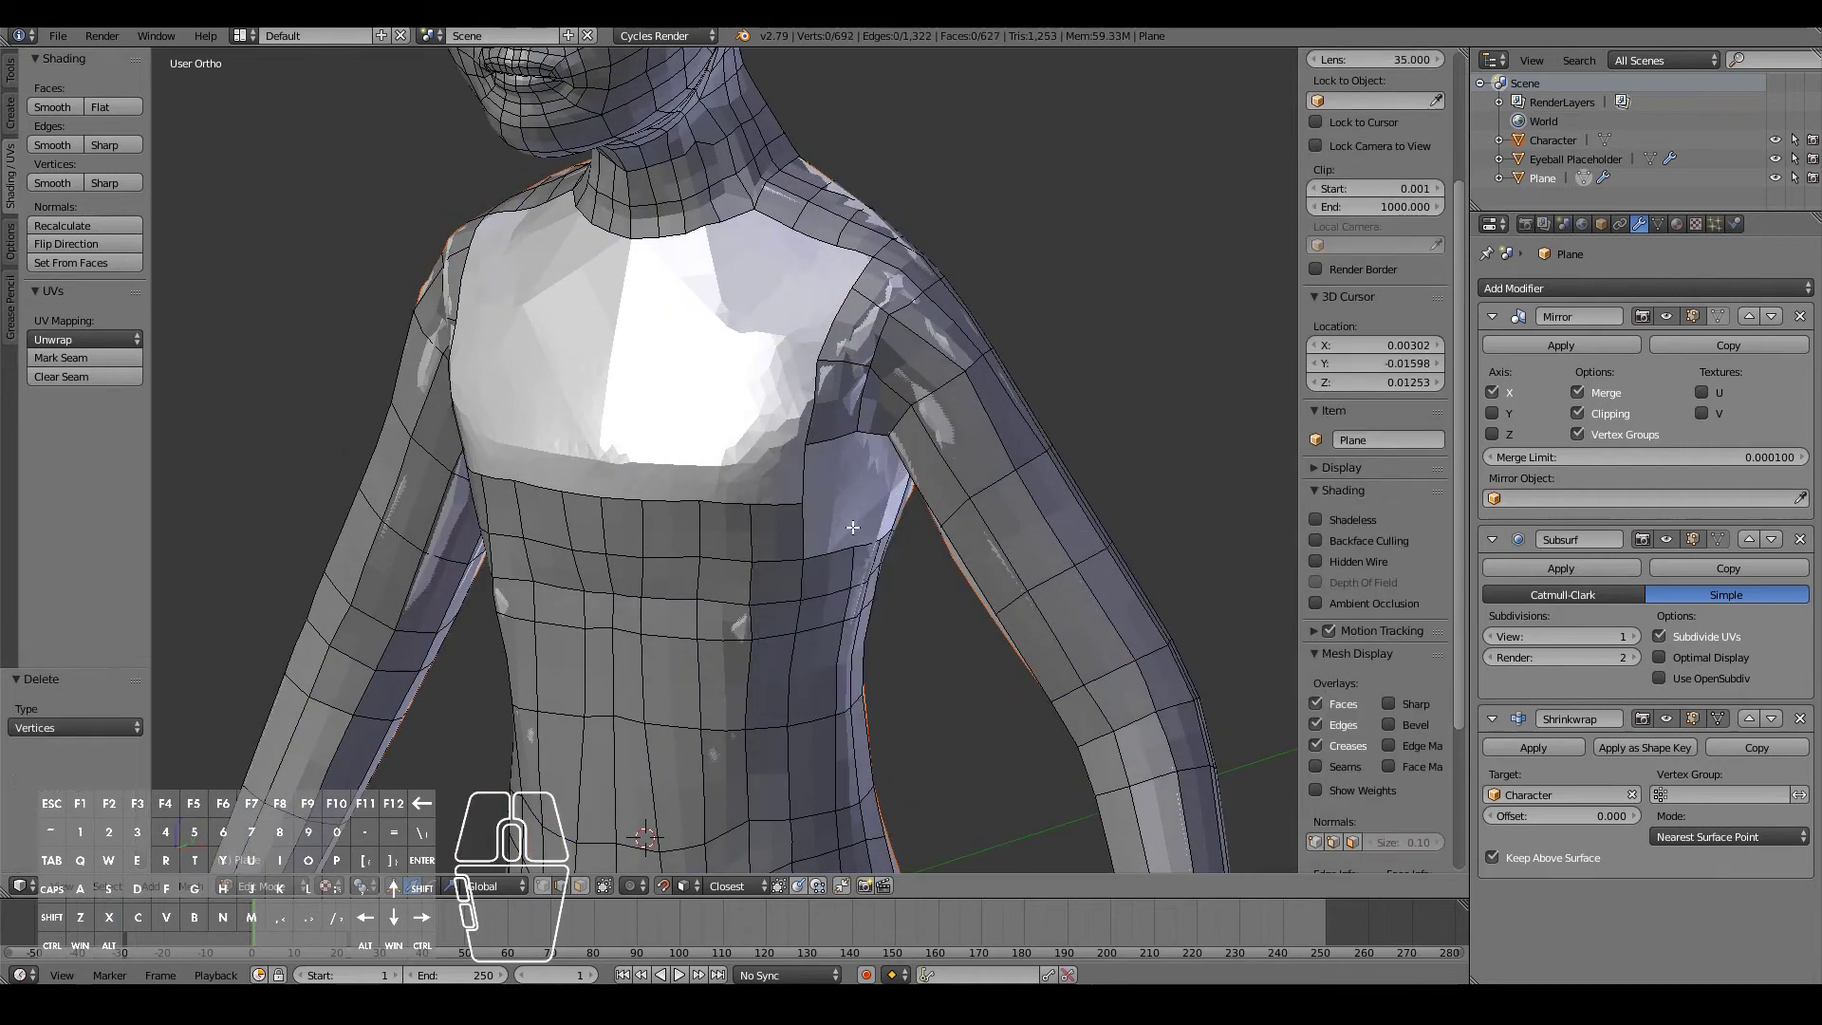
right_click(813, 465)
key(x)
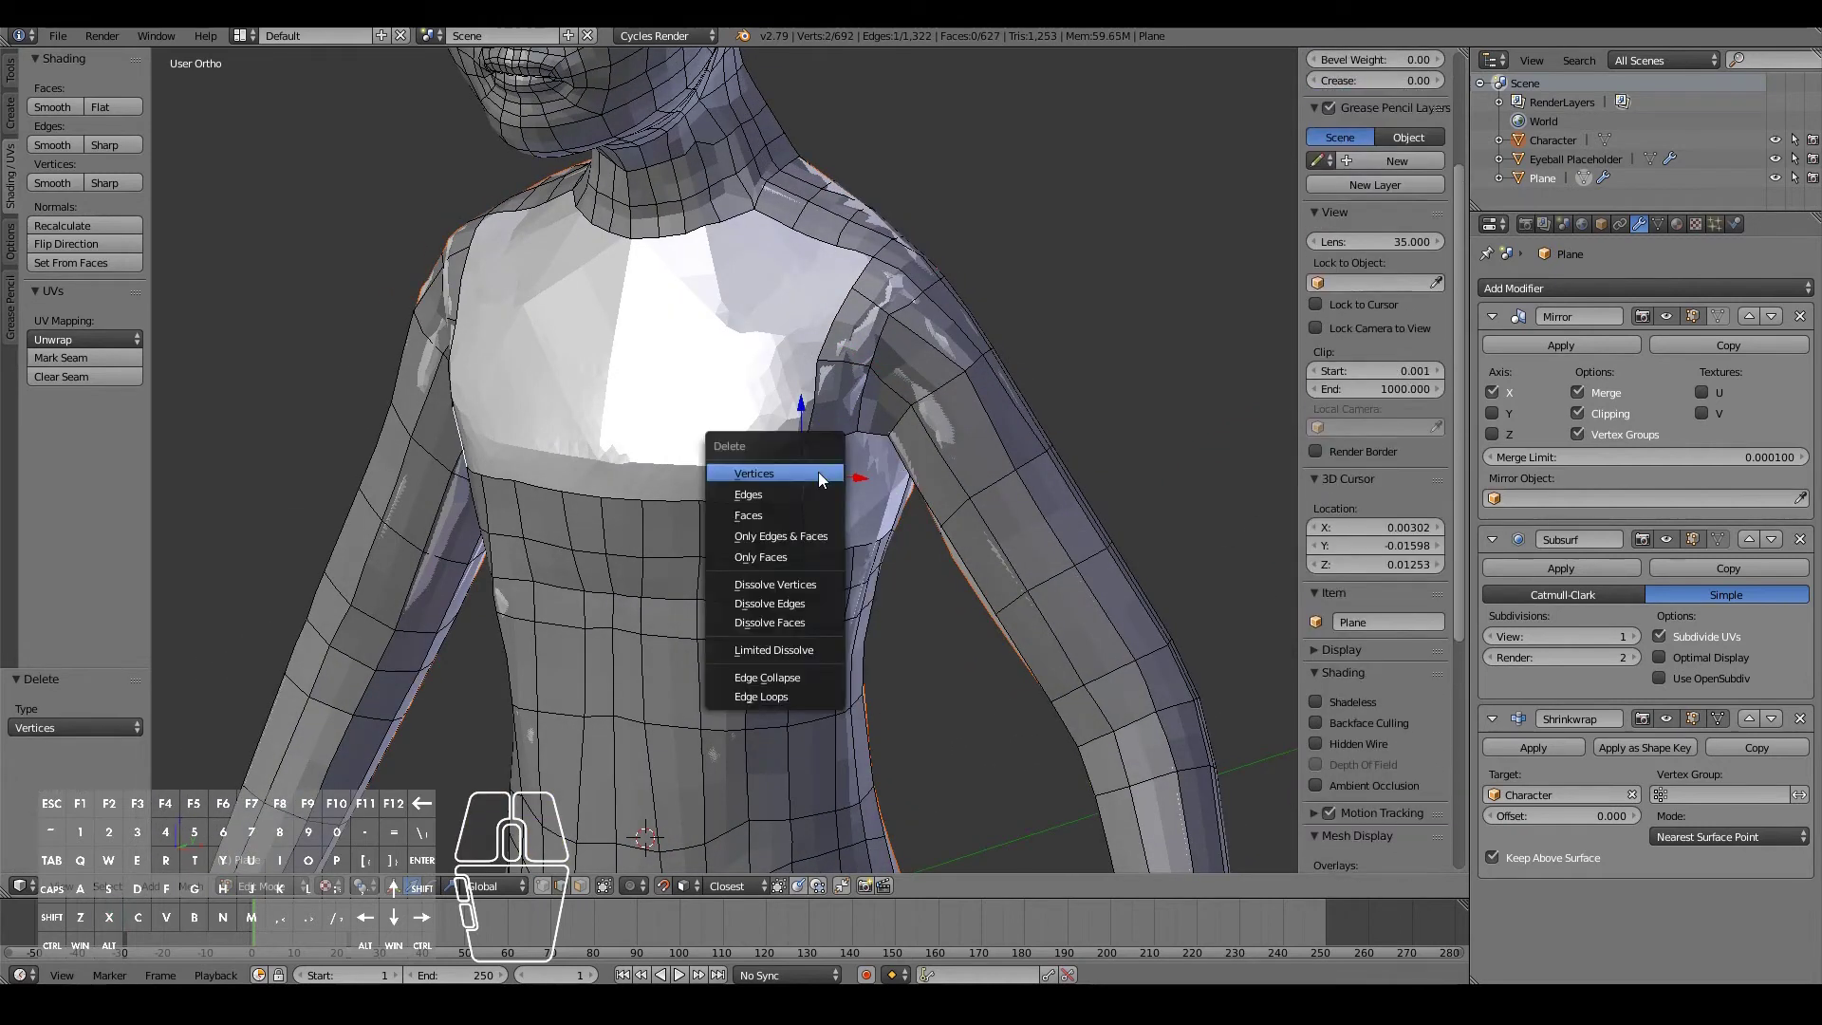
click(807, 490)
- Extrude the edge at the front of the armpit twice toward the chest, rotating the first new edge about 61°
right_click(871, 436)
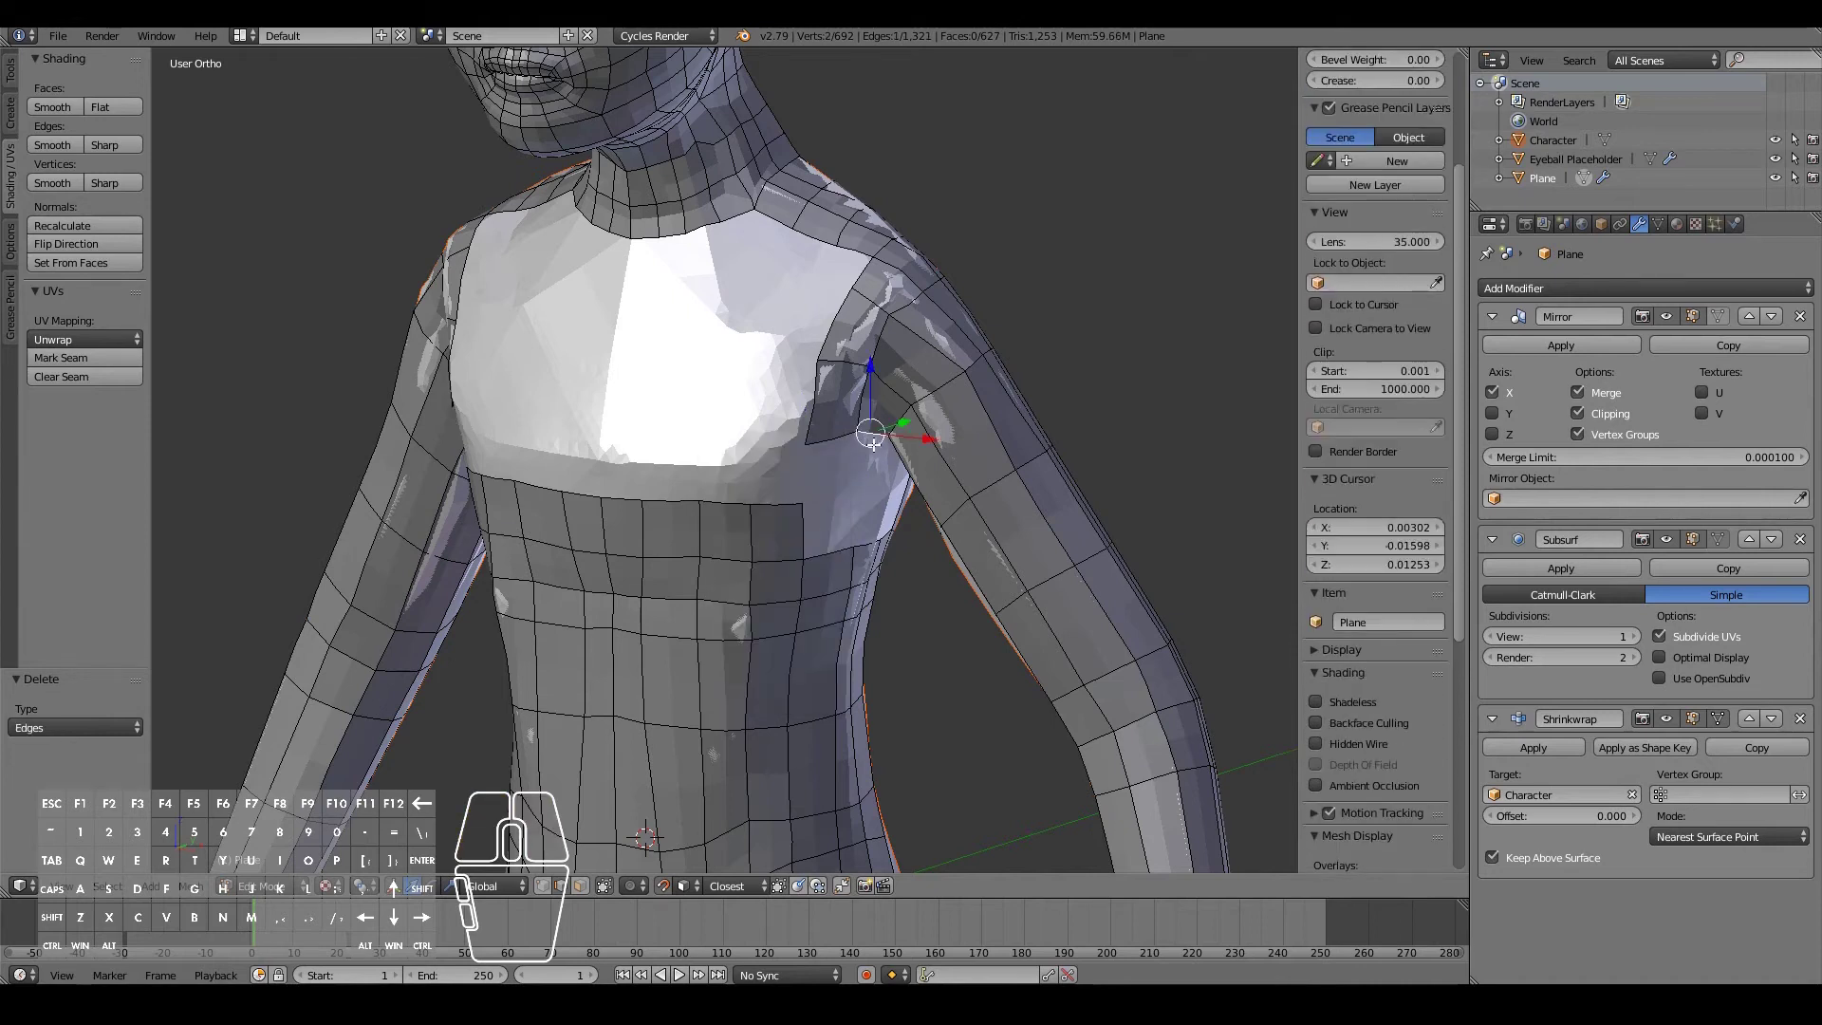
key(e)
key(r)
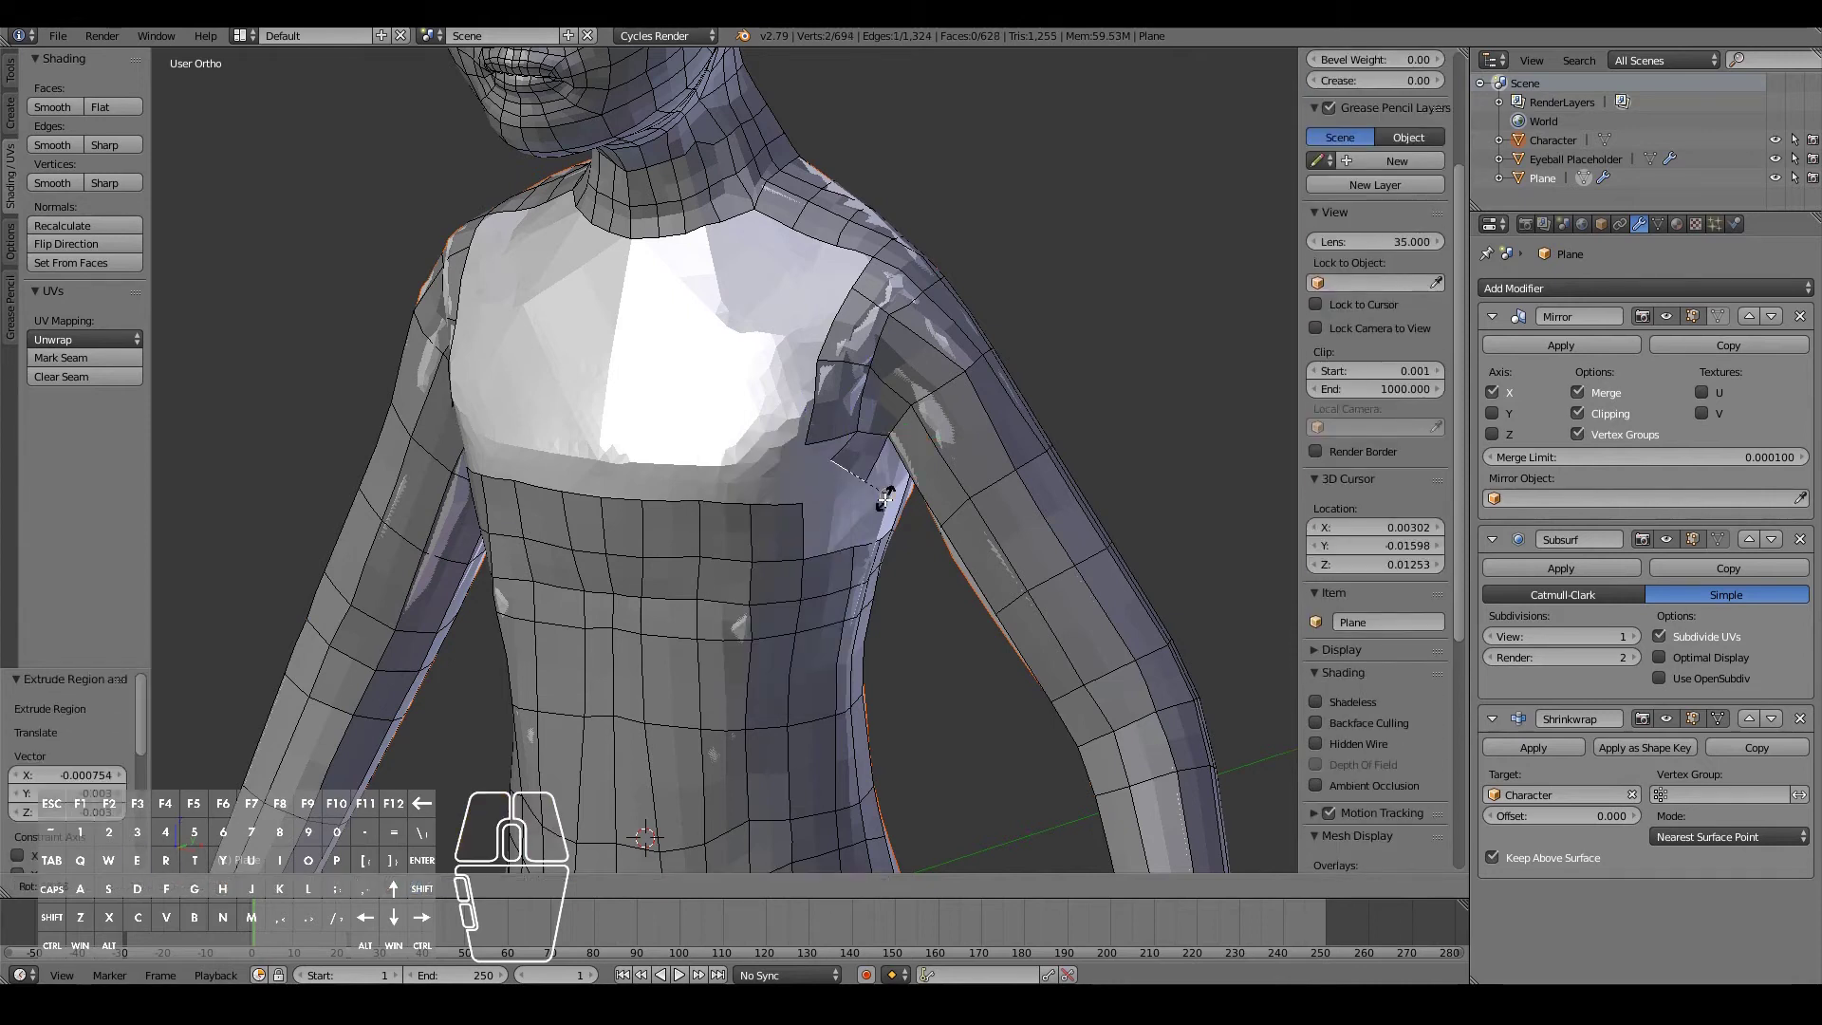
click(858, 503)
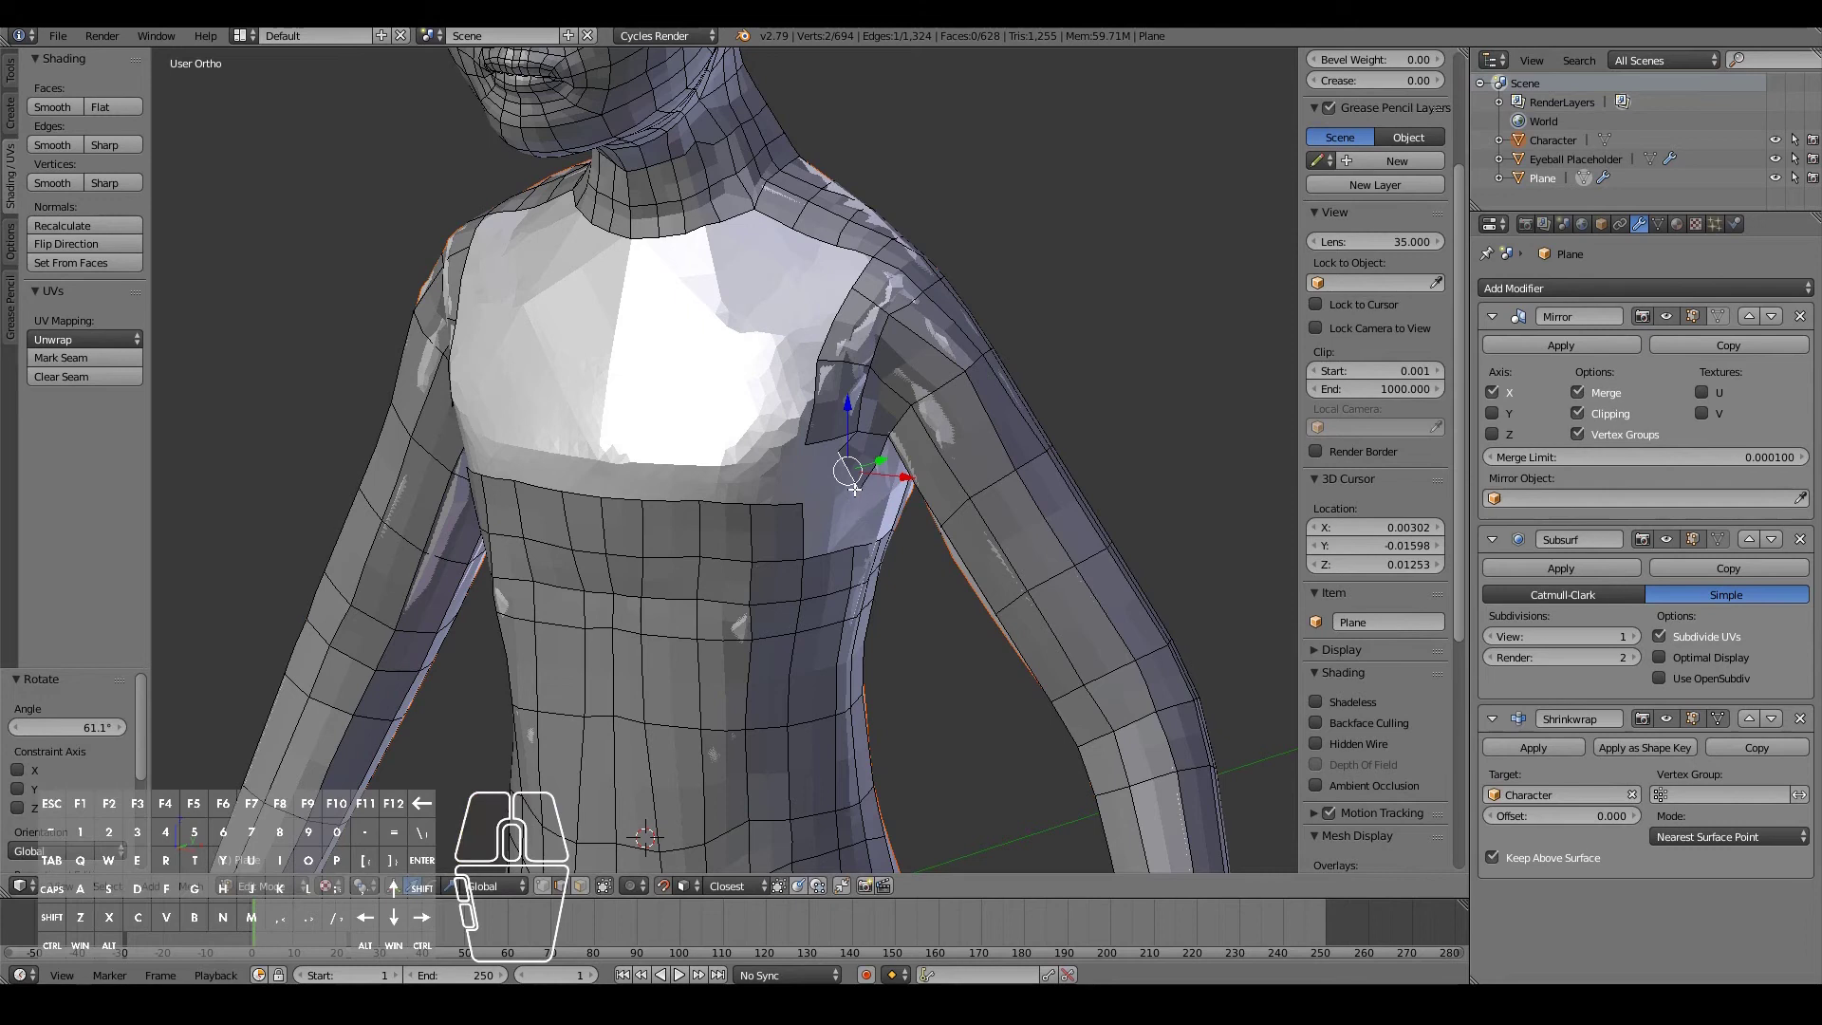
key(e)
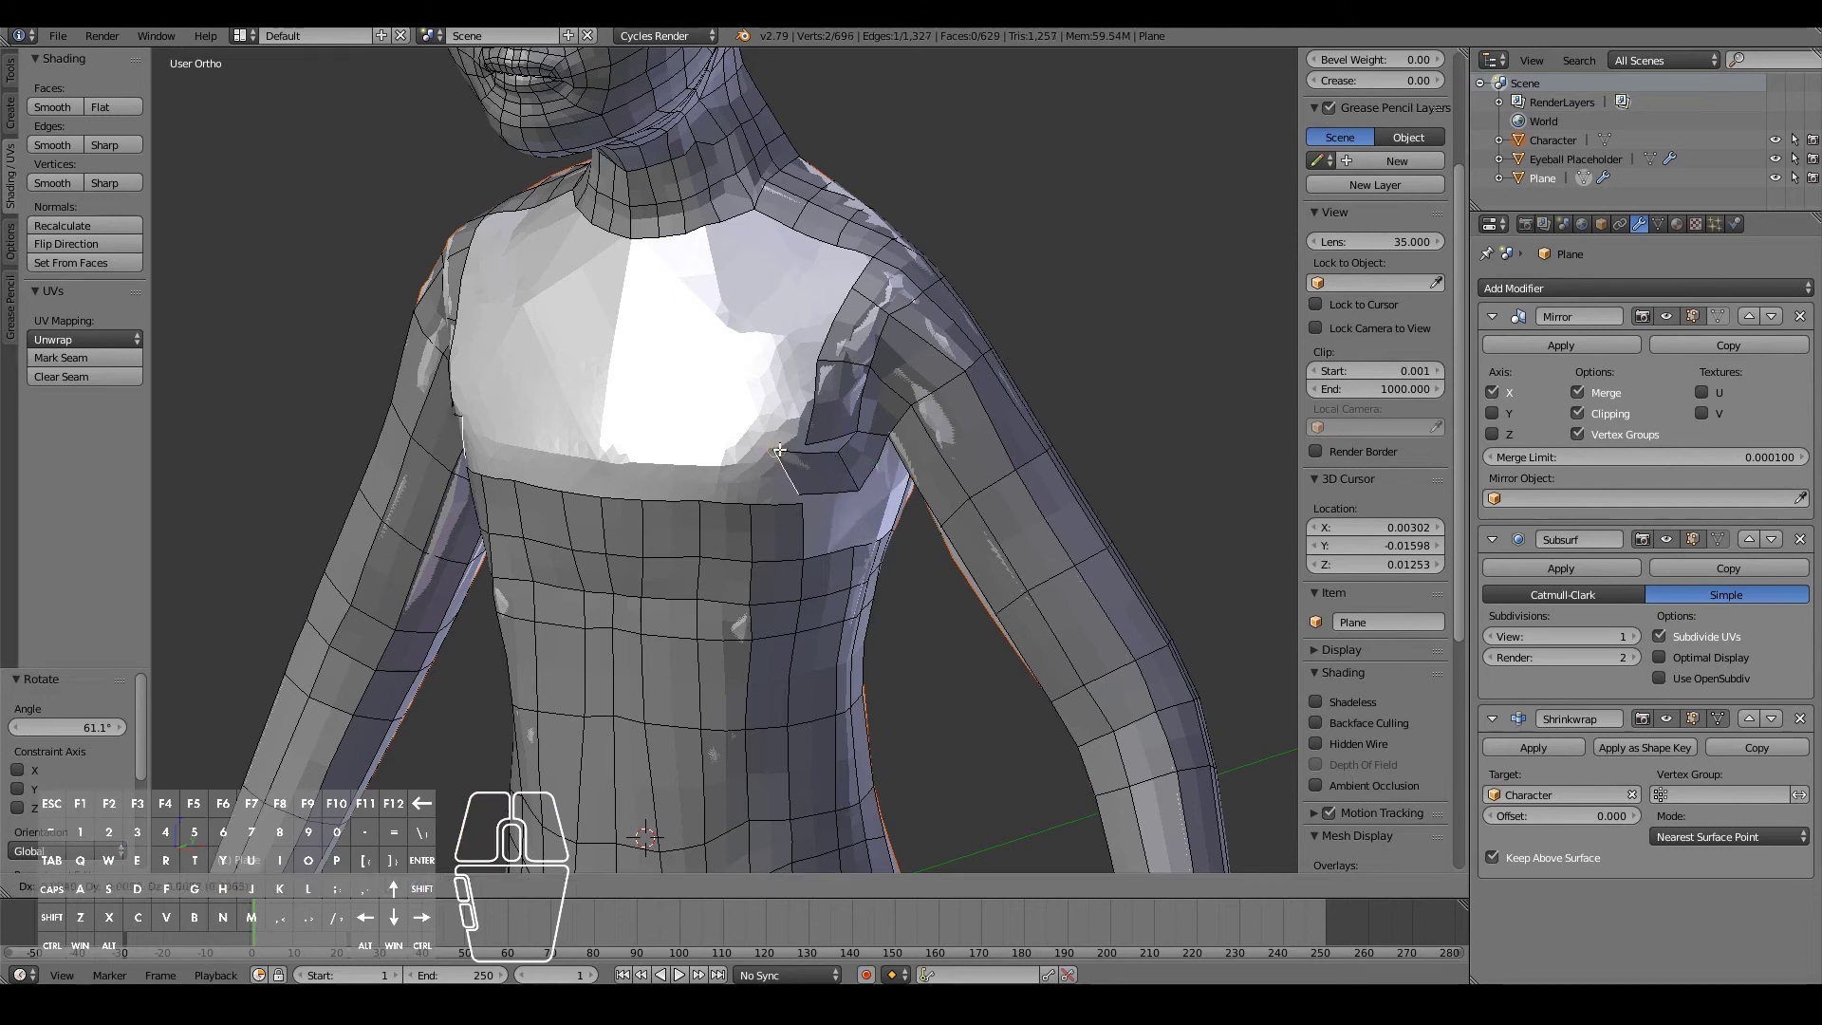
click(783, 450)
key(r)
click(827, 520)
scroll(510, 759, up, 2)
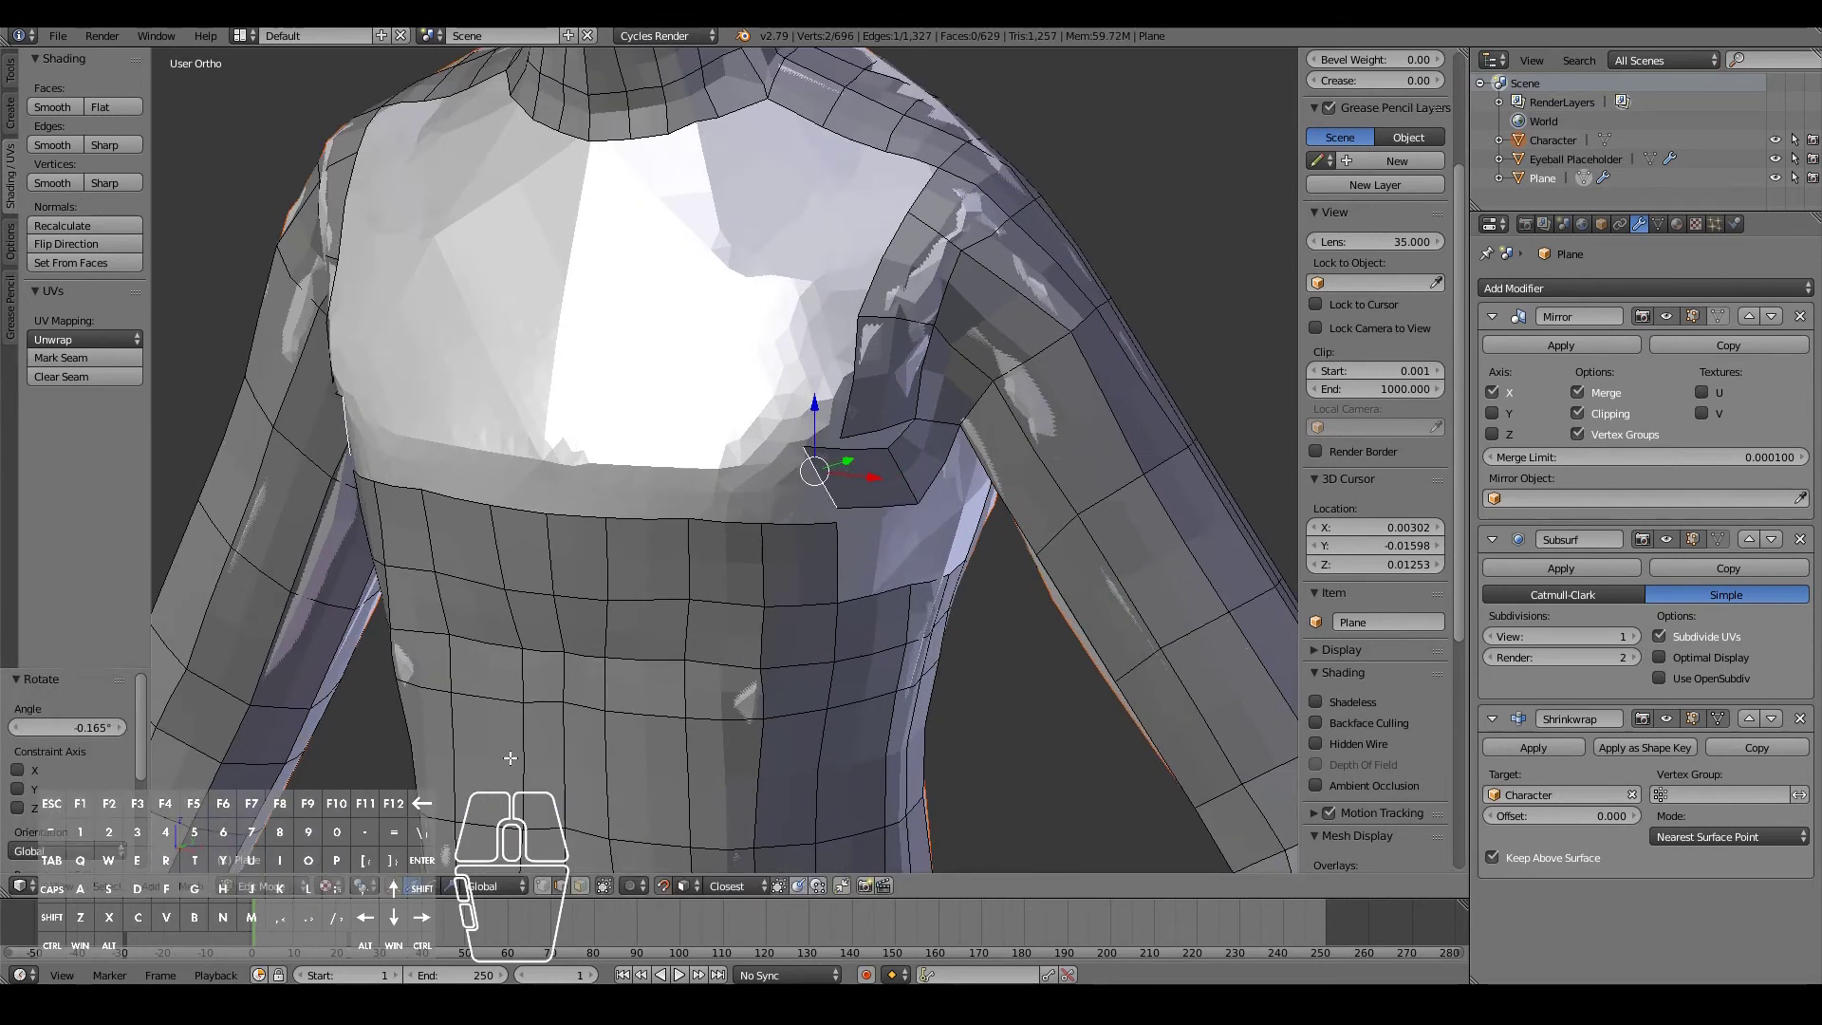
- Merge the extruded strip's lower corner with the outer vertex of the chest's top edge at their center
right_click(827, 509)
shift+right_click(845, 524)
key(alt+m)
click(844, 523)
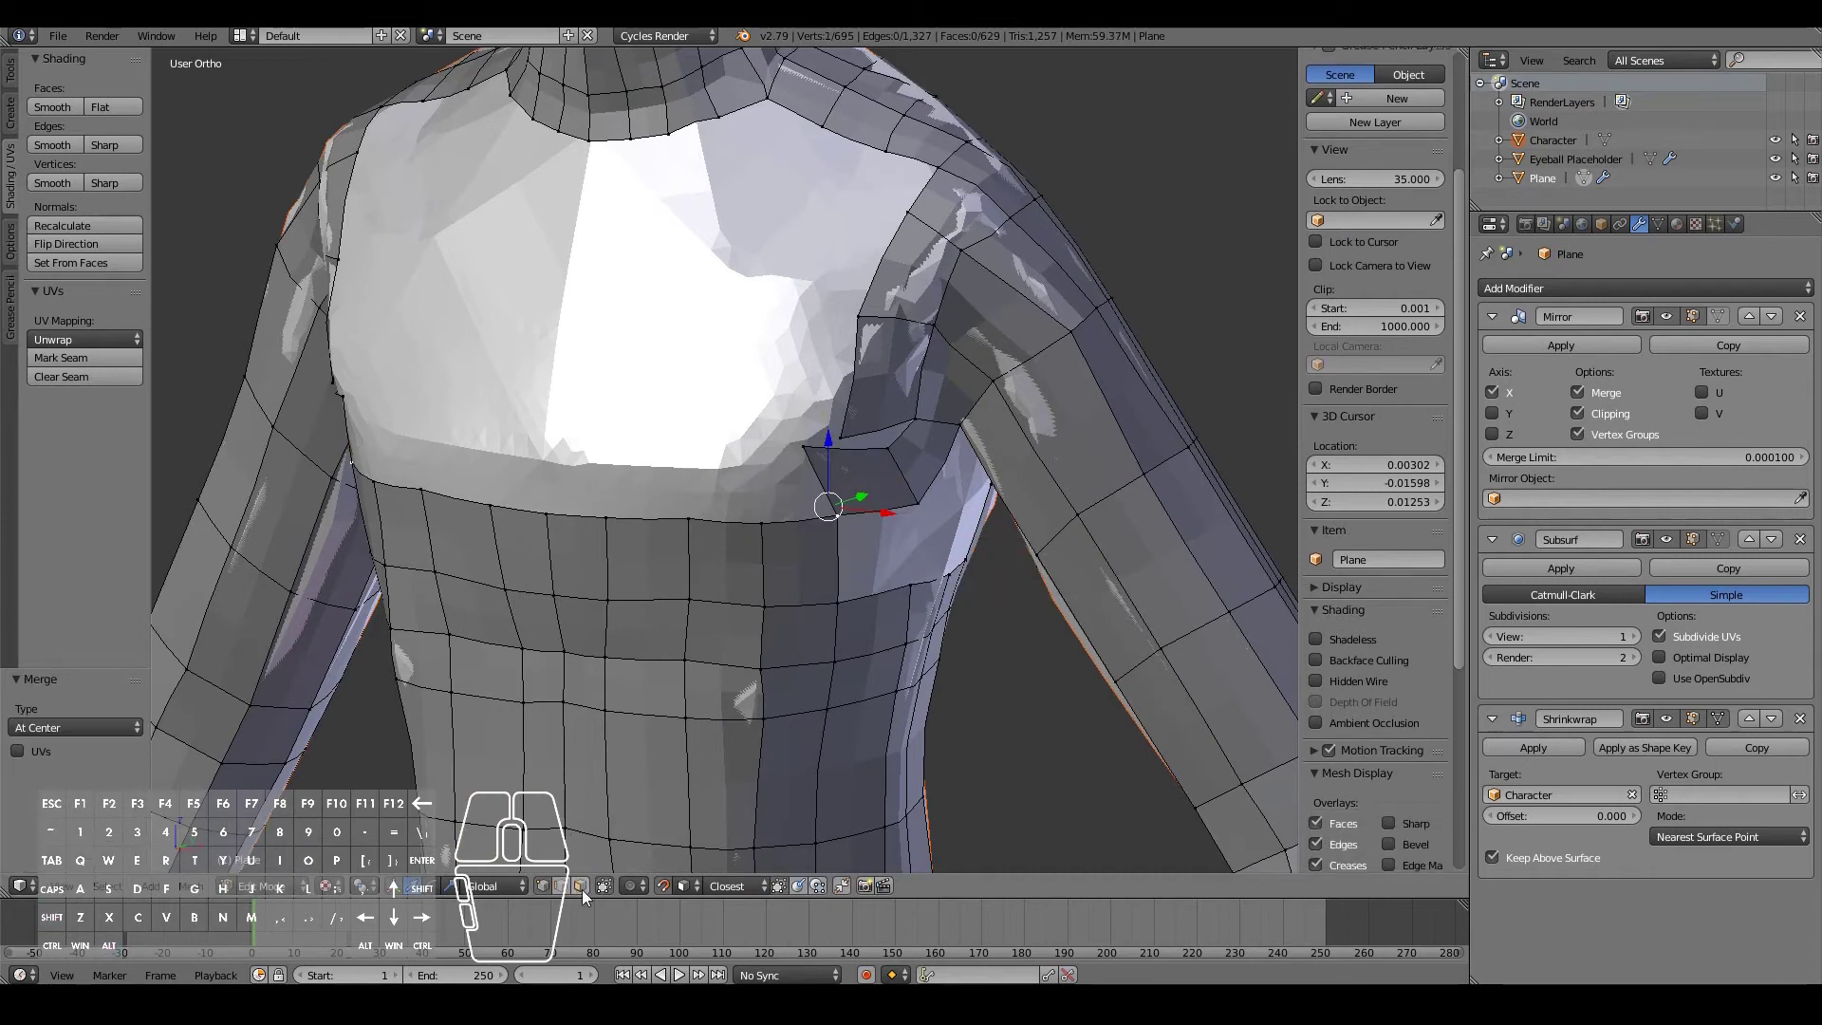
- Select the face loop running over the shoulder to check its flow, and reposition the extruded strip's inner upper vertex
key(a)
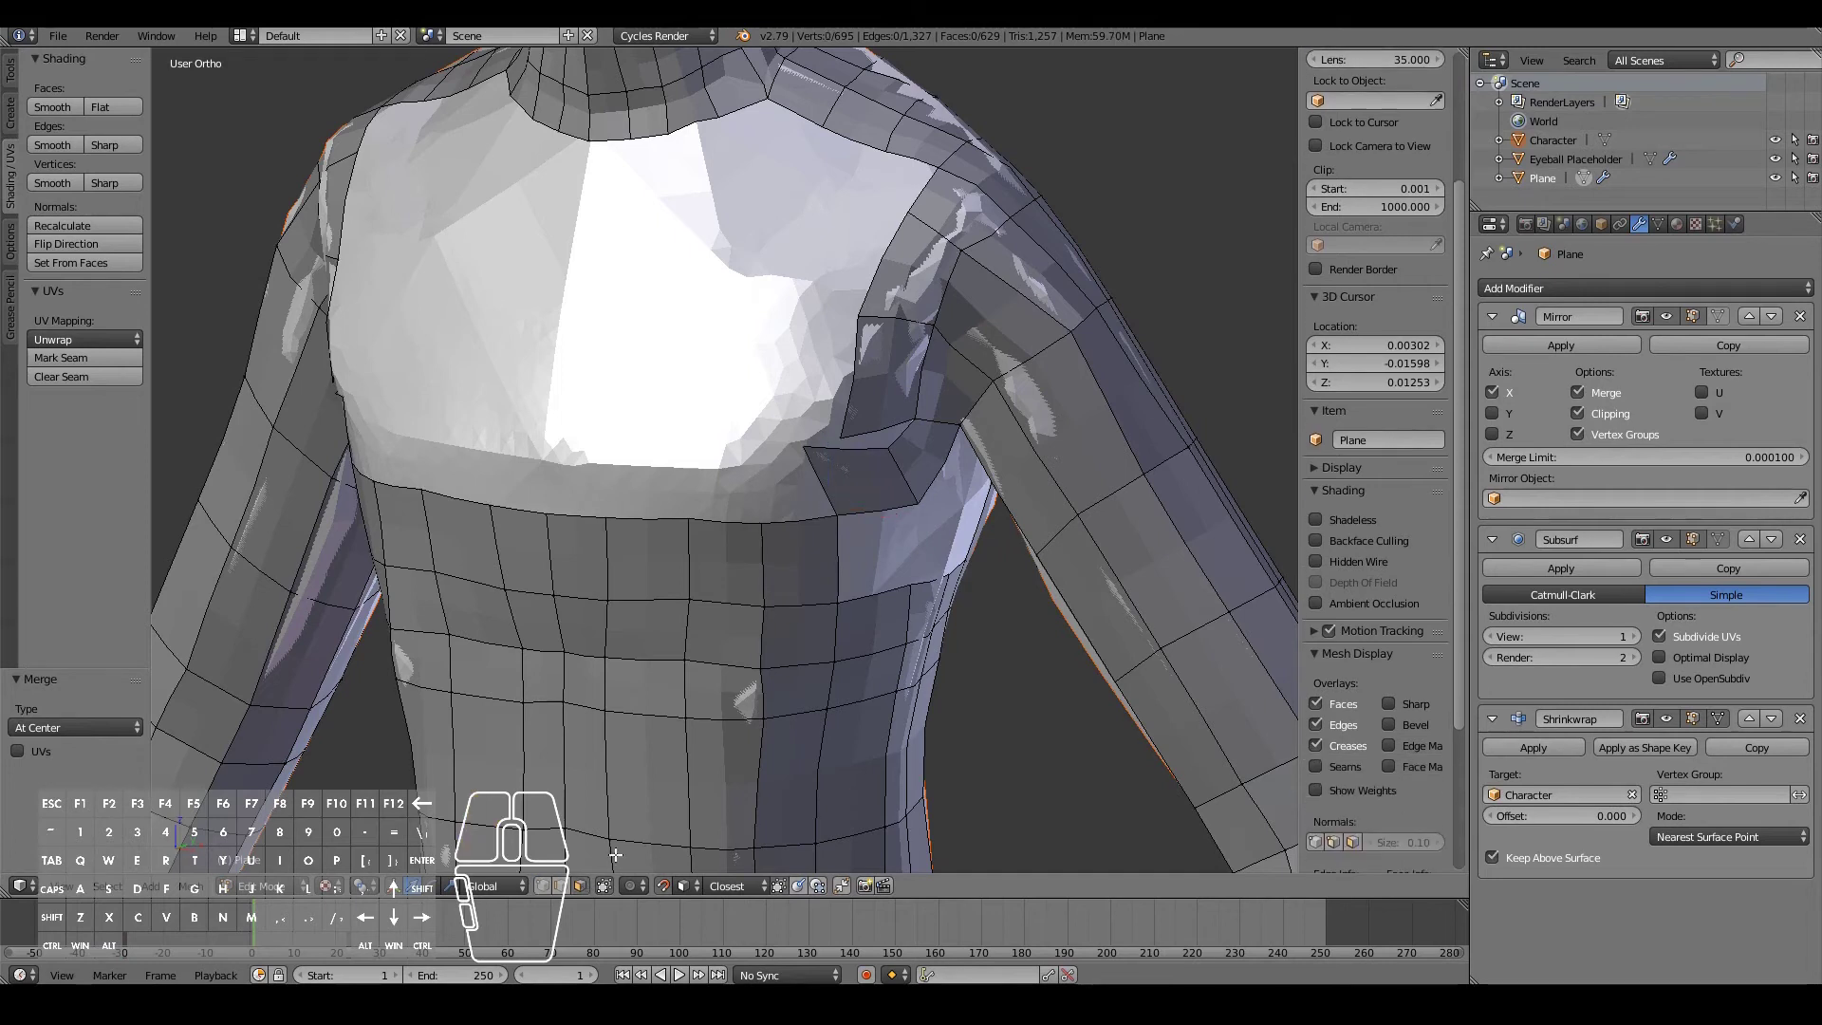
alt+right_click(959, 361)
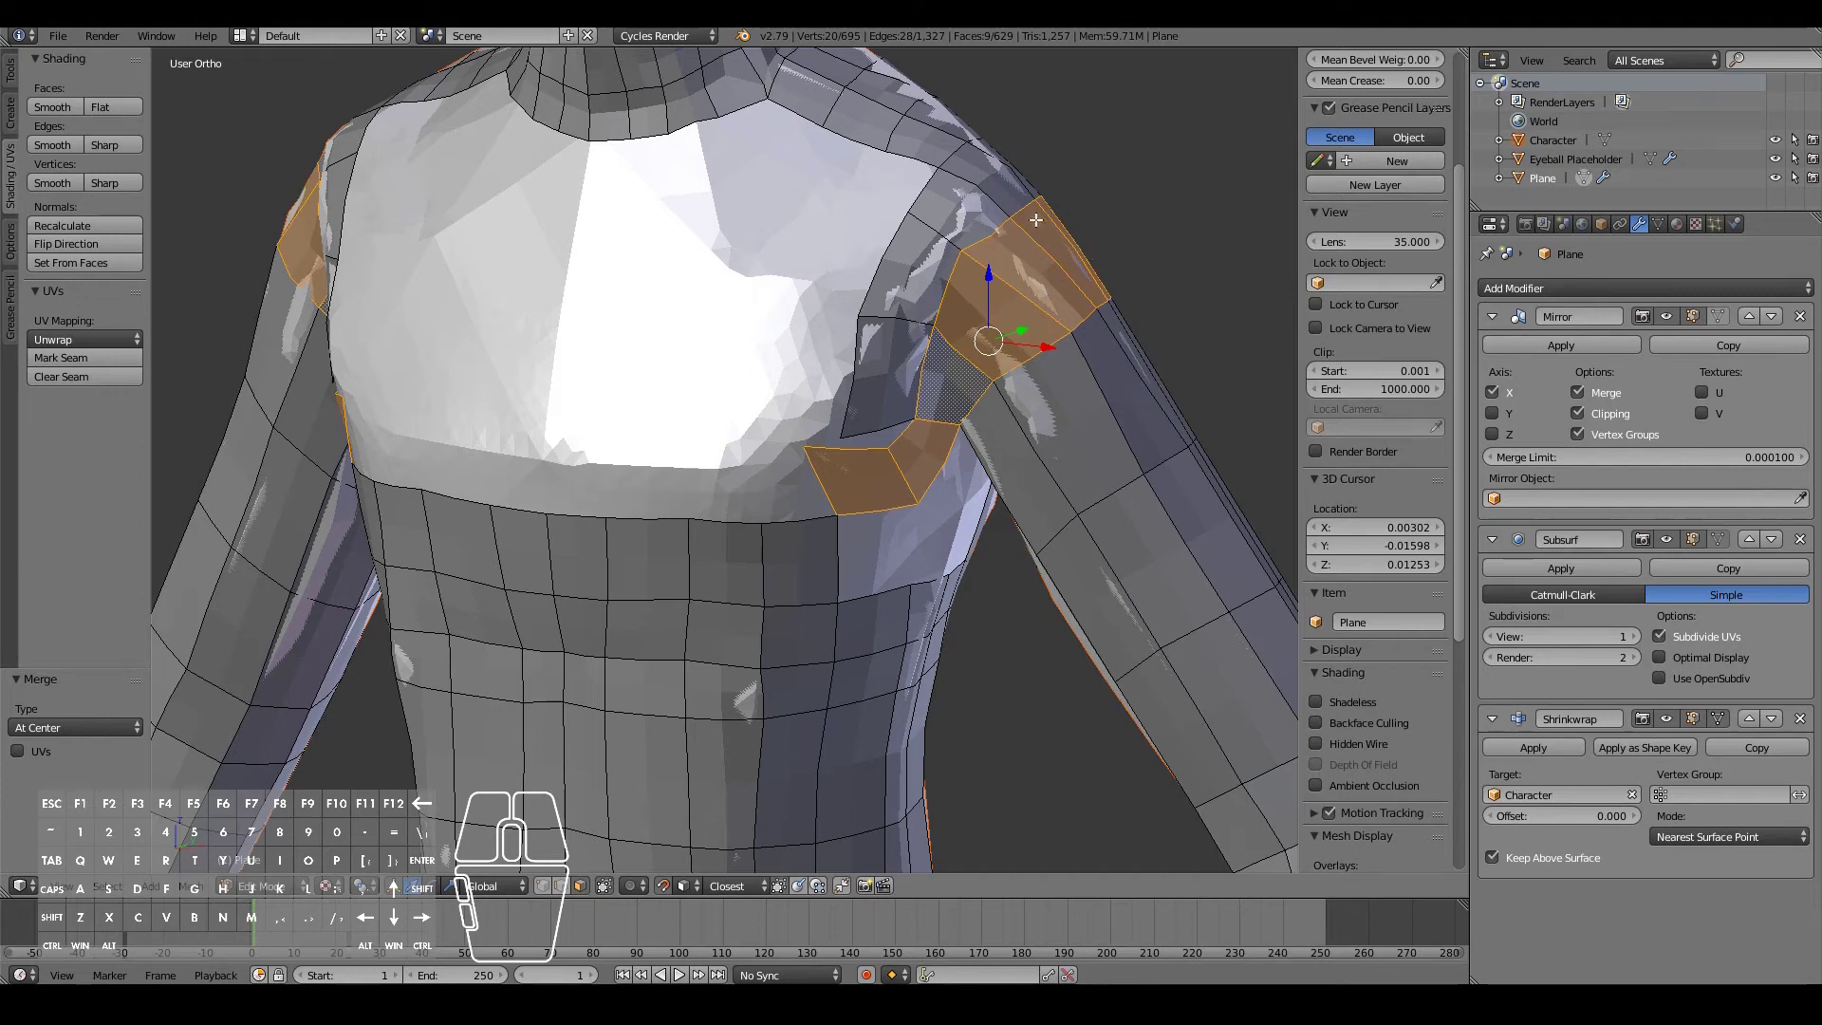
middle_drag(776, 487, 838, 466)
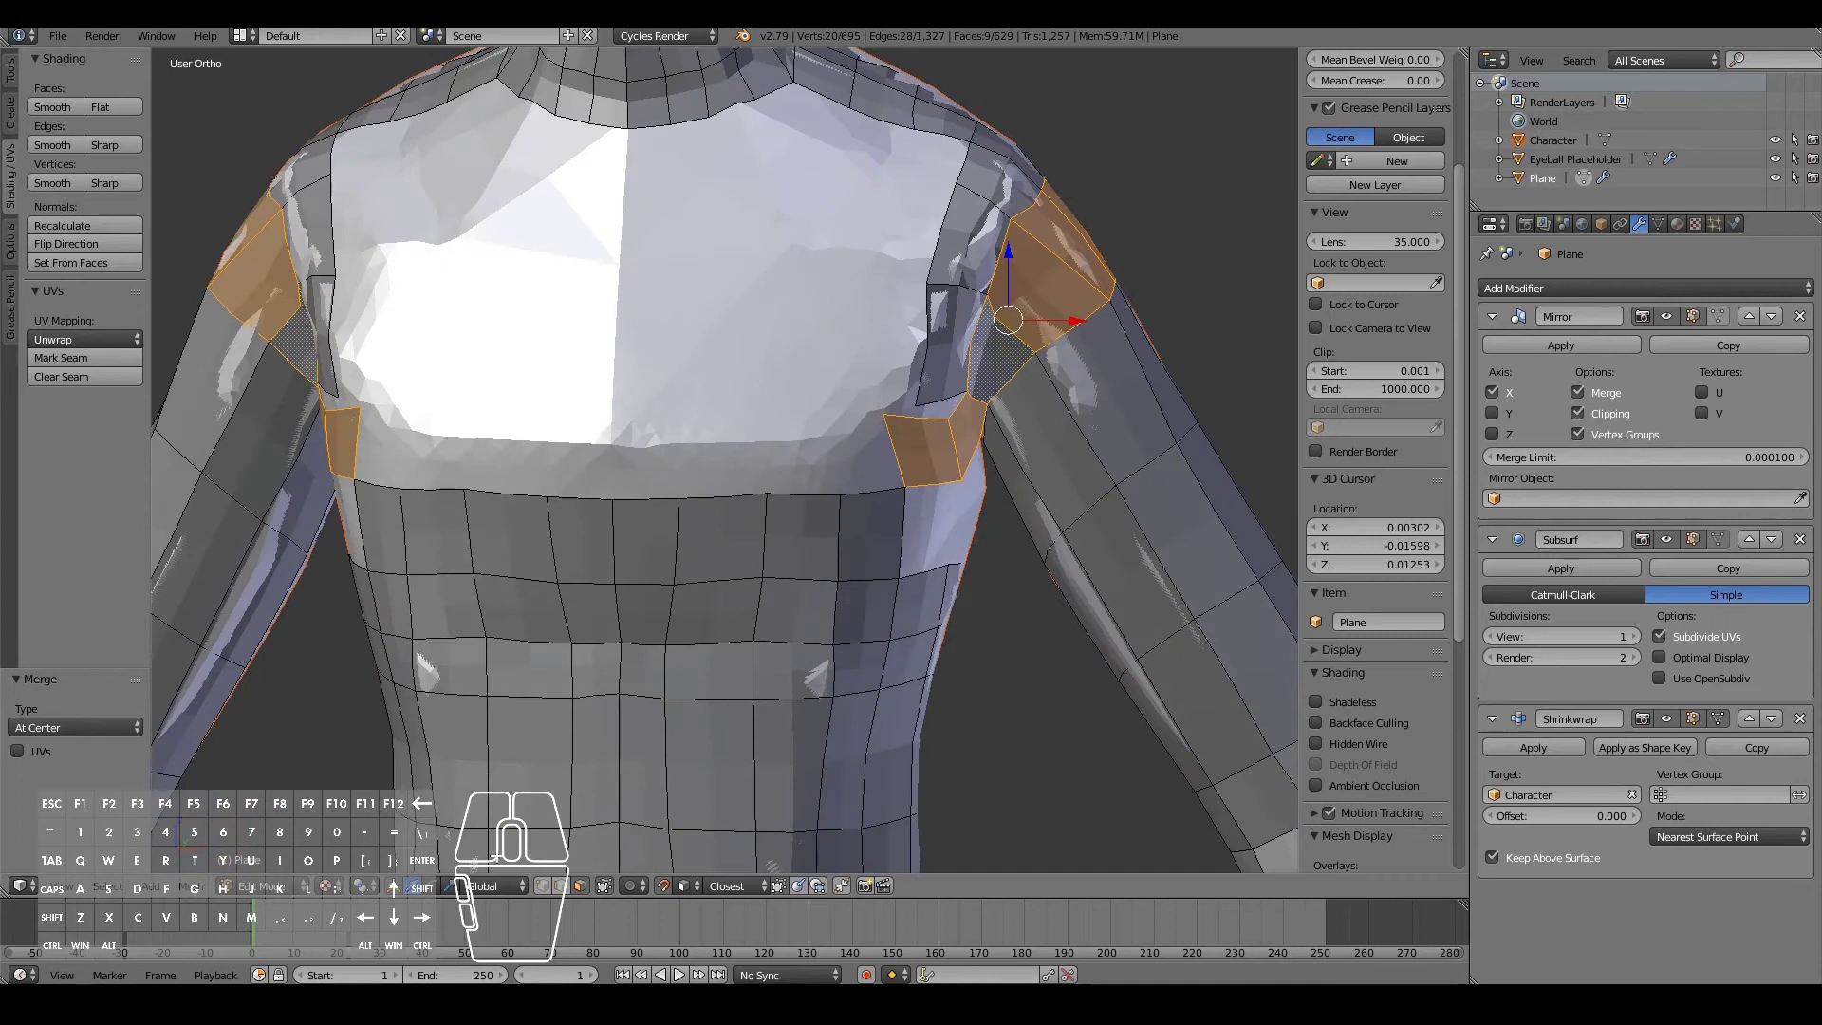
right_click(882, 415)
key(g)
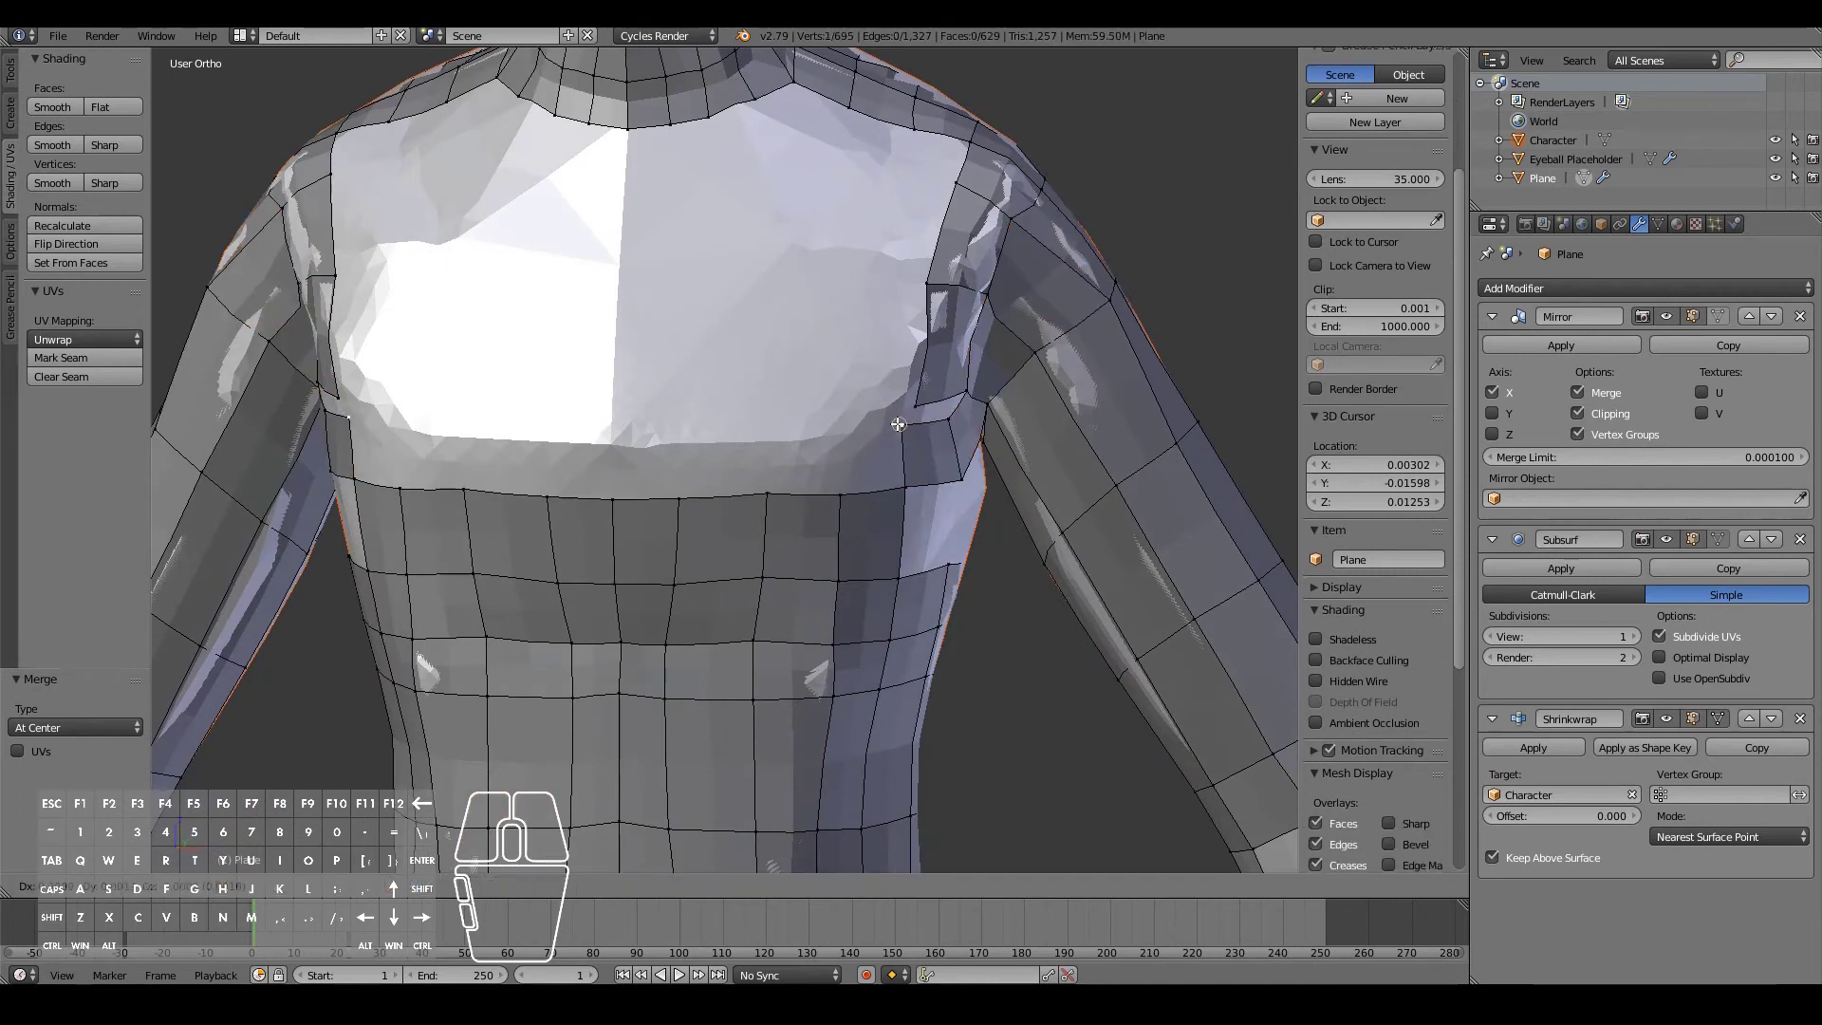
right_drag(896, 421, 893, 421)
- Extrude the chest's top edges upward from the centerline to level with the strip coming from the armpit
right_click(604, 498)
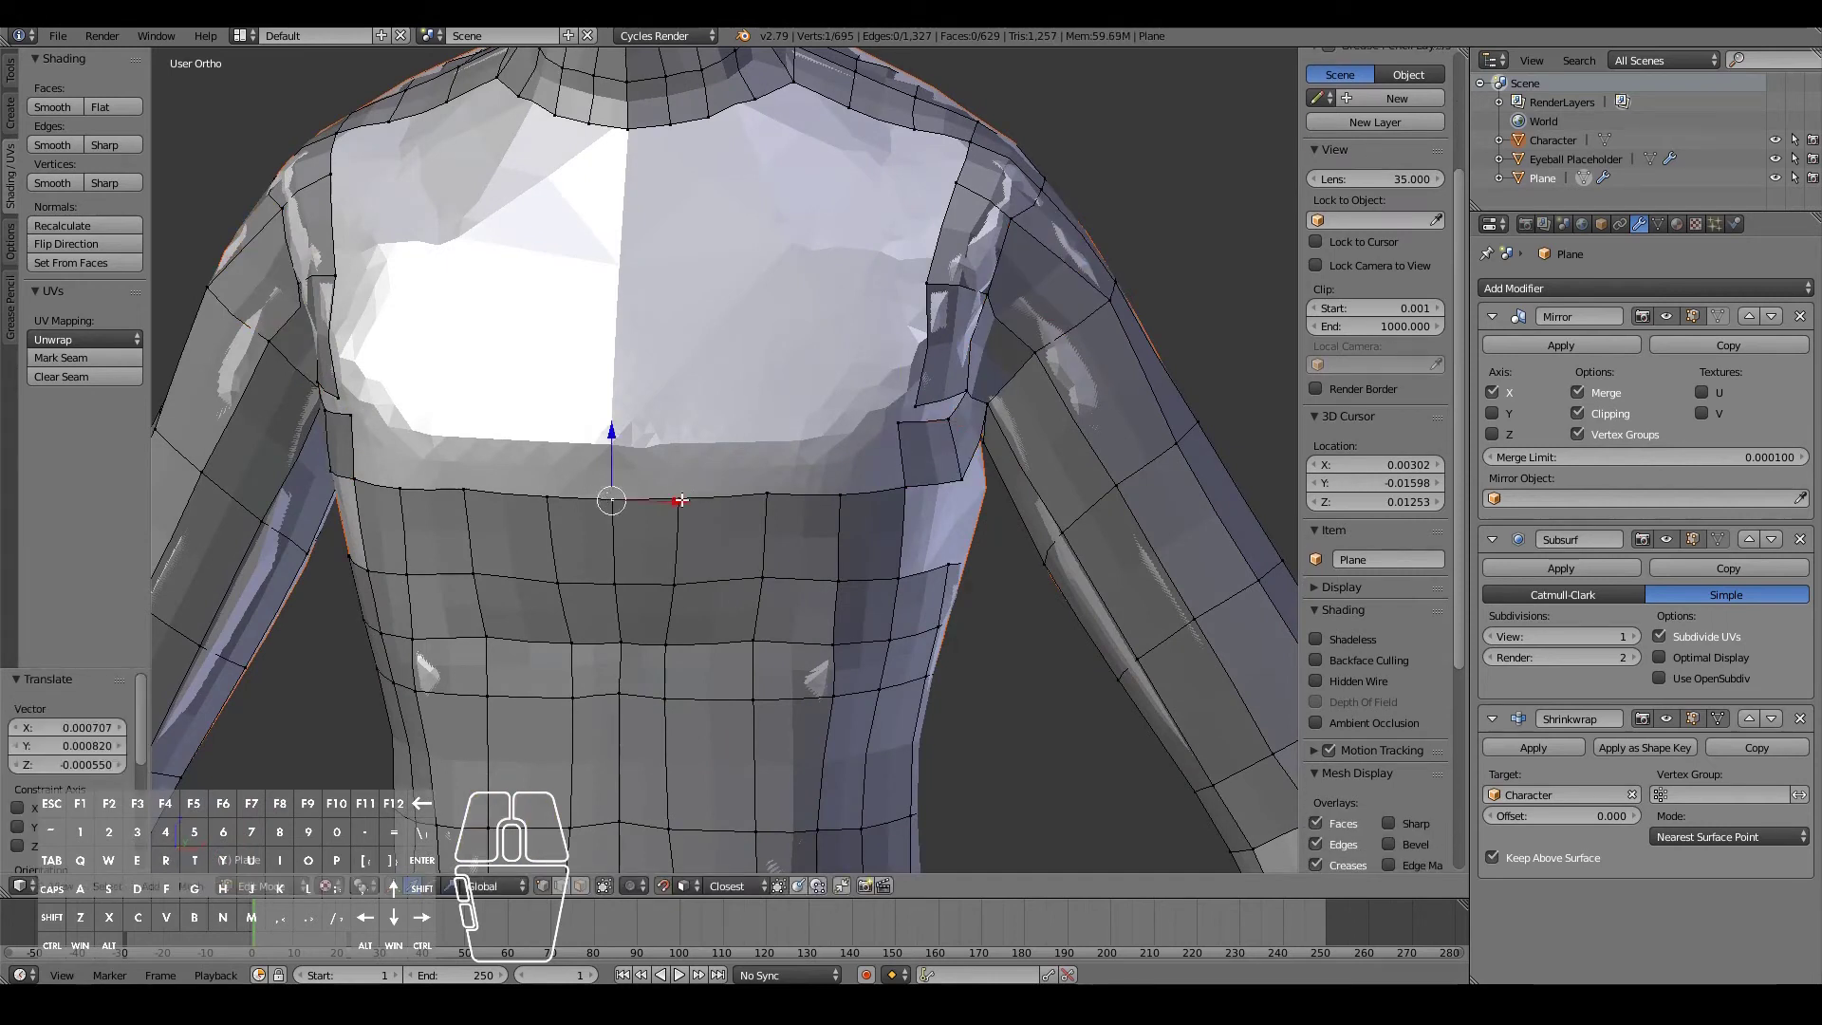
shift+right_click(683, 498)
shift+right_click(784, 497)
shift+right_click(844, 495)
key(e)
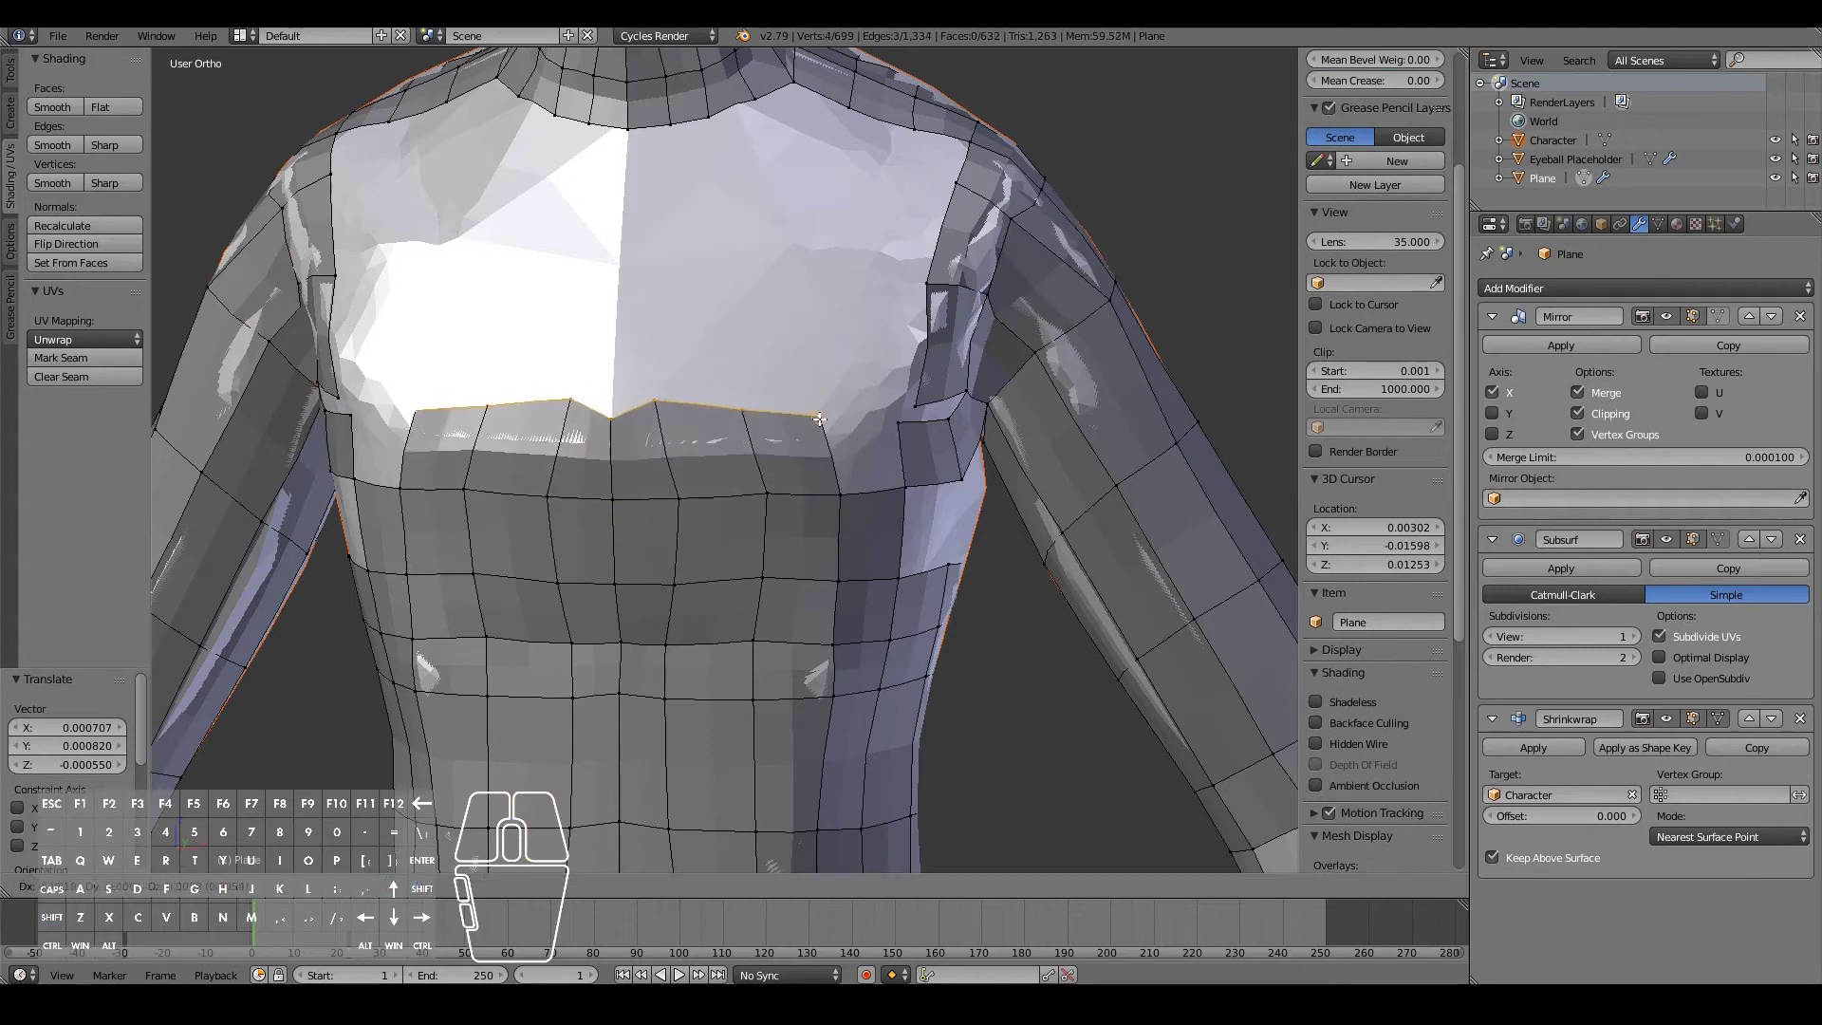
click(759, 390)
- Fill the gap between the new chest row and the armpit strip with a four-sided face
right_click(829, 429)
shift+right_click(900, 429)
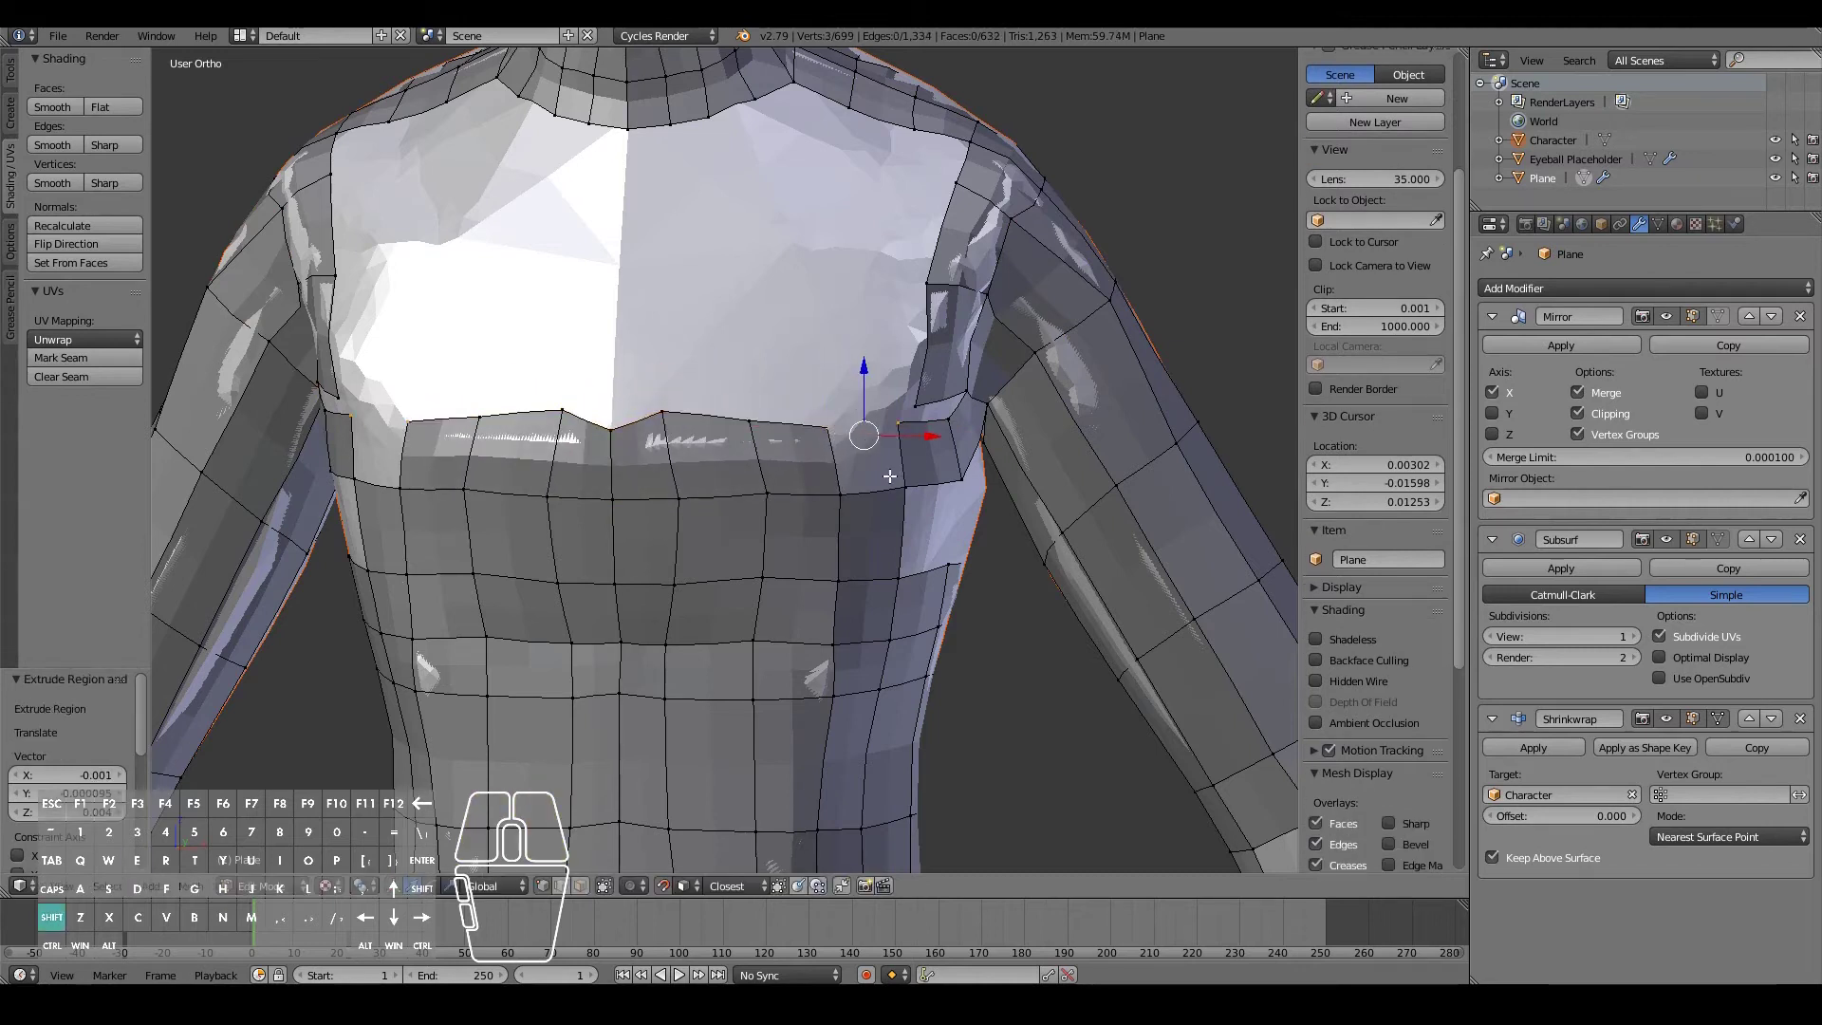
right_click(903, 480)
shift+right_click(843, 488)
shift+right_click(835, 441)
shift+right_click(896, 433)
key(f)
- Reposition two vertices along the new chest row's upper edge to even out its height
right_click(662, 420)
key(g)
click(682, 434)
right_click(749, 423)
key(g)
click(756, 433)
middle_drag(756, 433, 803, 406)
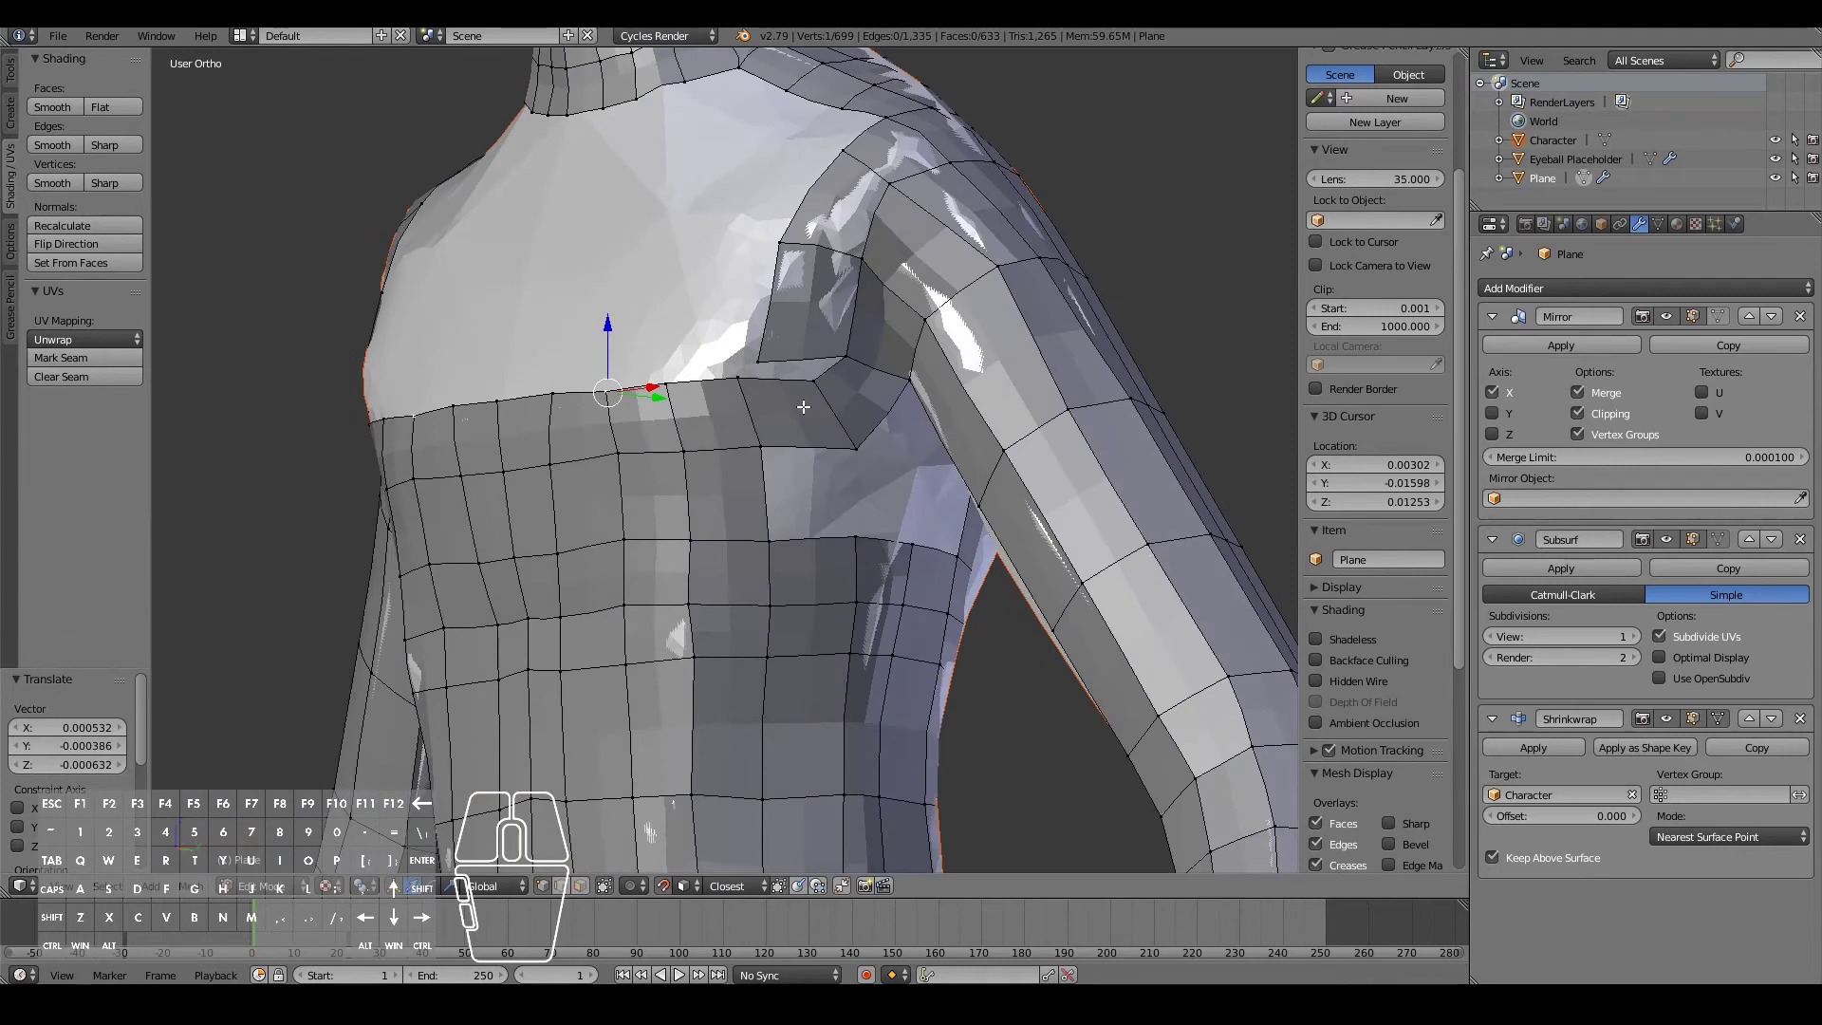
- Fill the gap between the armpit strip and the side of the torso with faces, and adjust a nearby vertex
middle_drag(803, 406, 878, 406)
right_click(773, 419)
shift+right_click(773, 349)
shift+right_click(755, 368)
key(f)
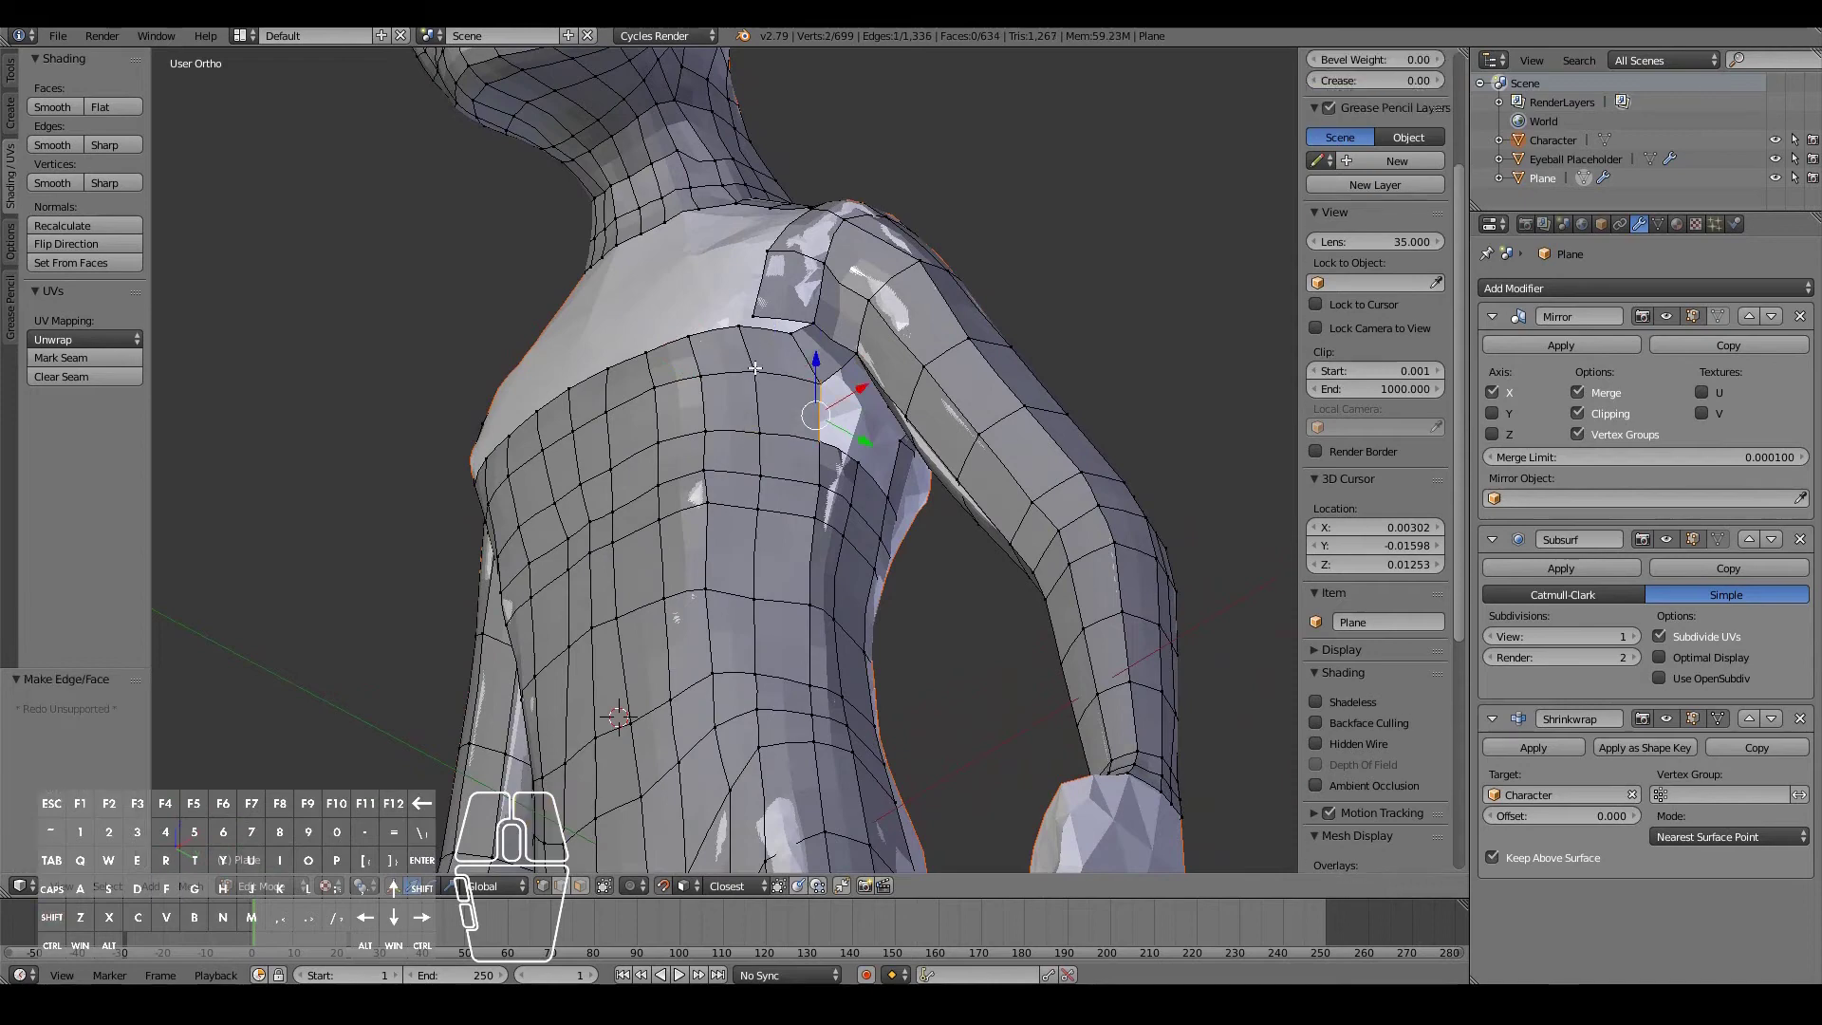
middle_drag(817, 438, 863, 471)
key(f)
right_click(653, 289)
key(g)
click(655, 285)
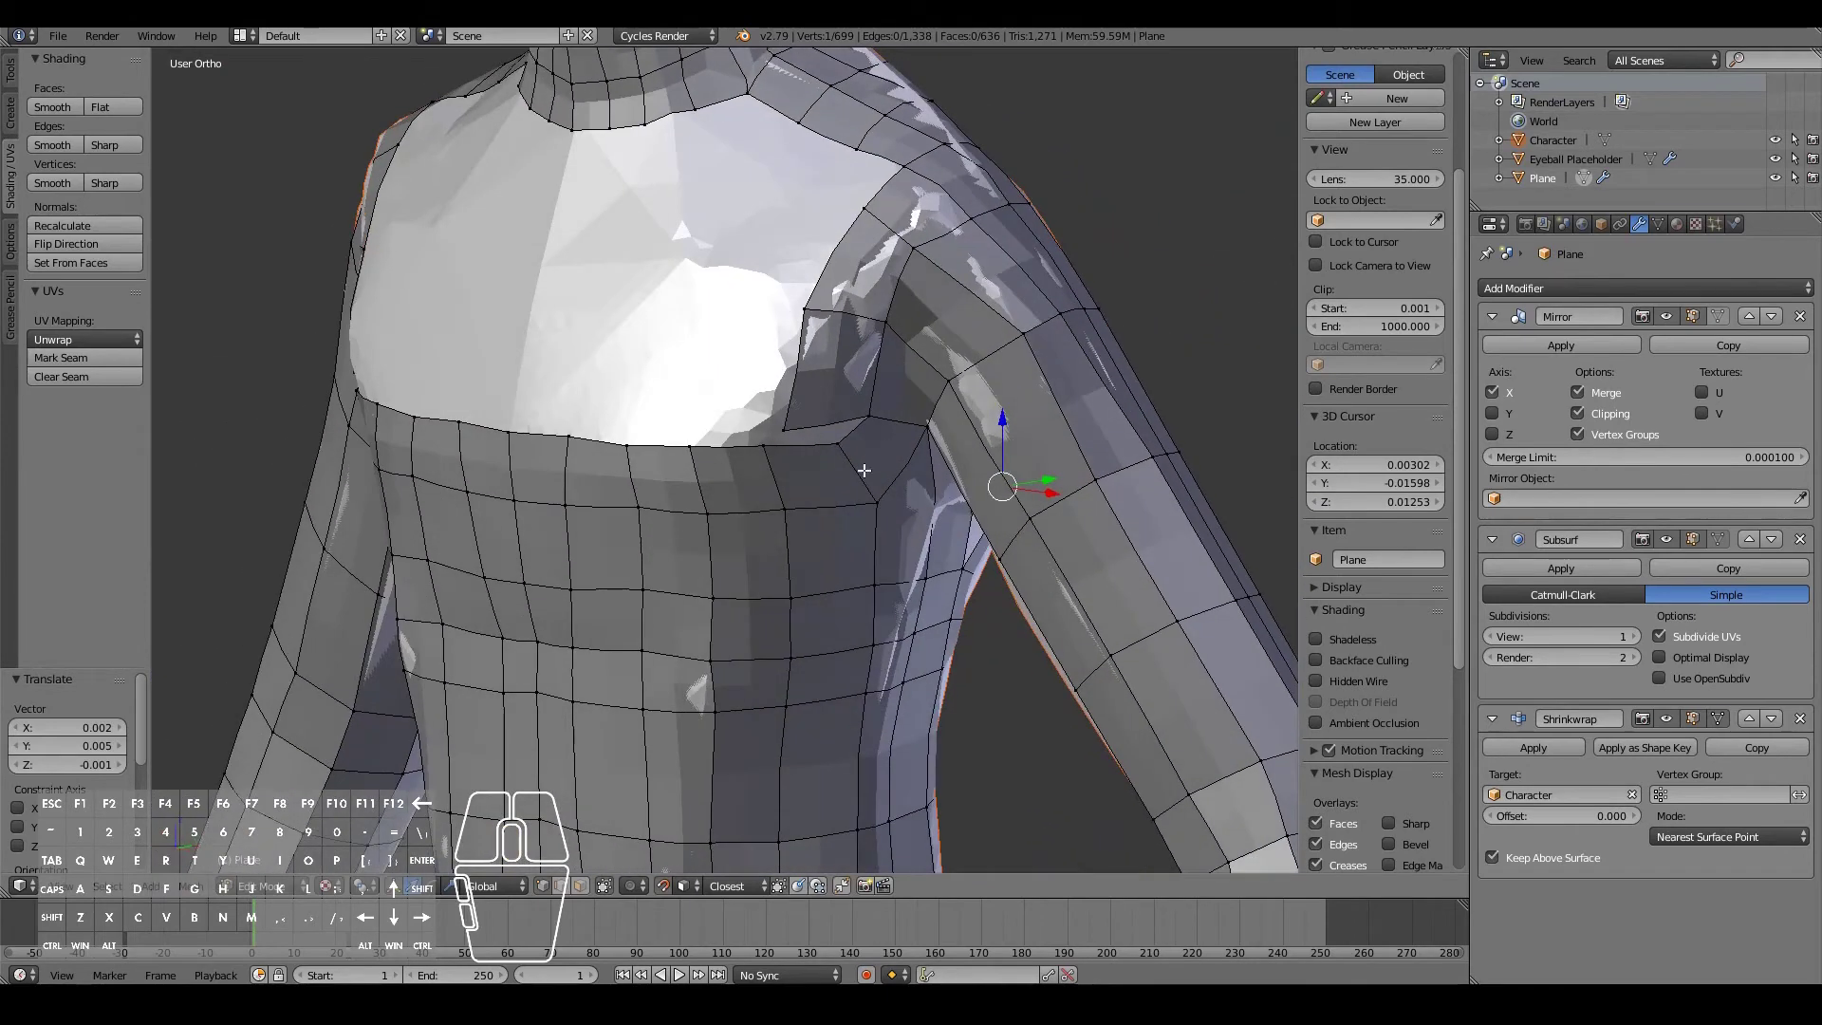
- Select the face loop across the chest and over the shoulder, and examine where it ends on the back
click(580, 885)
alt+right_click(842, 469)
middle_drag(1031, 406, 775, 381)
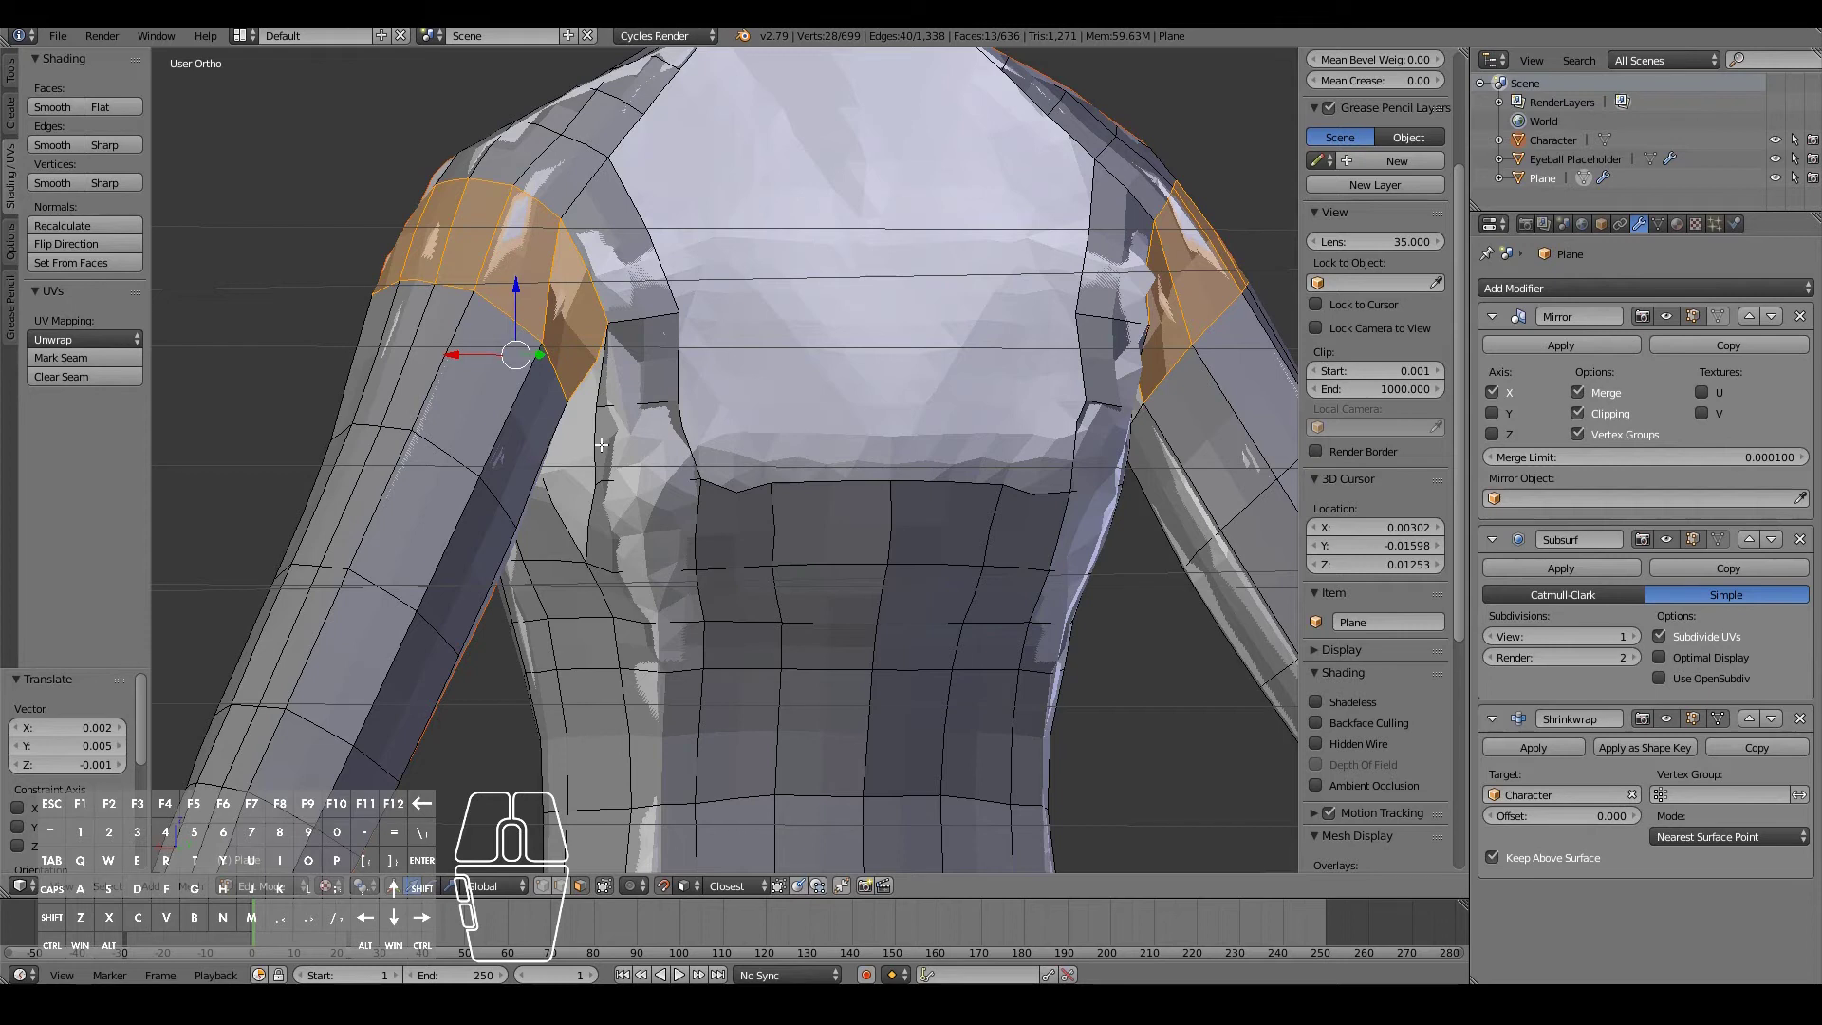
middle_drag(623, 563, 435, 345)
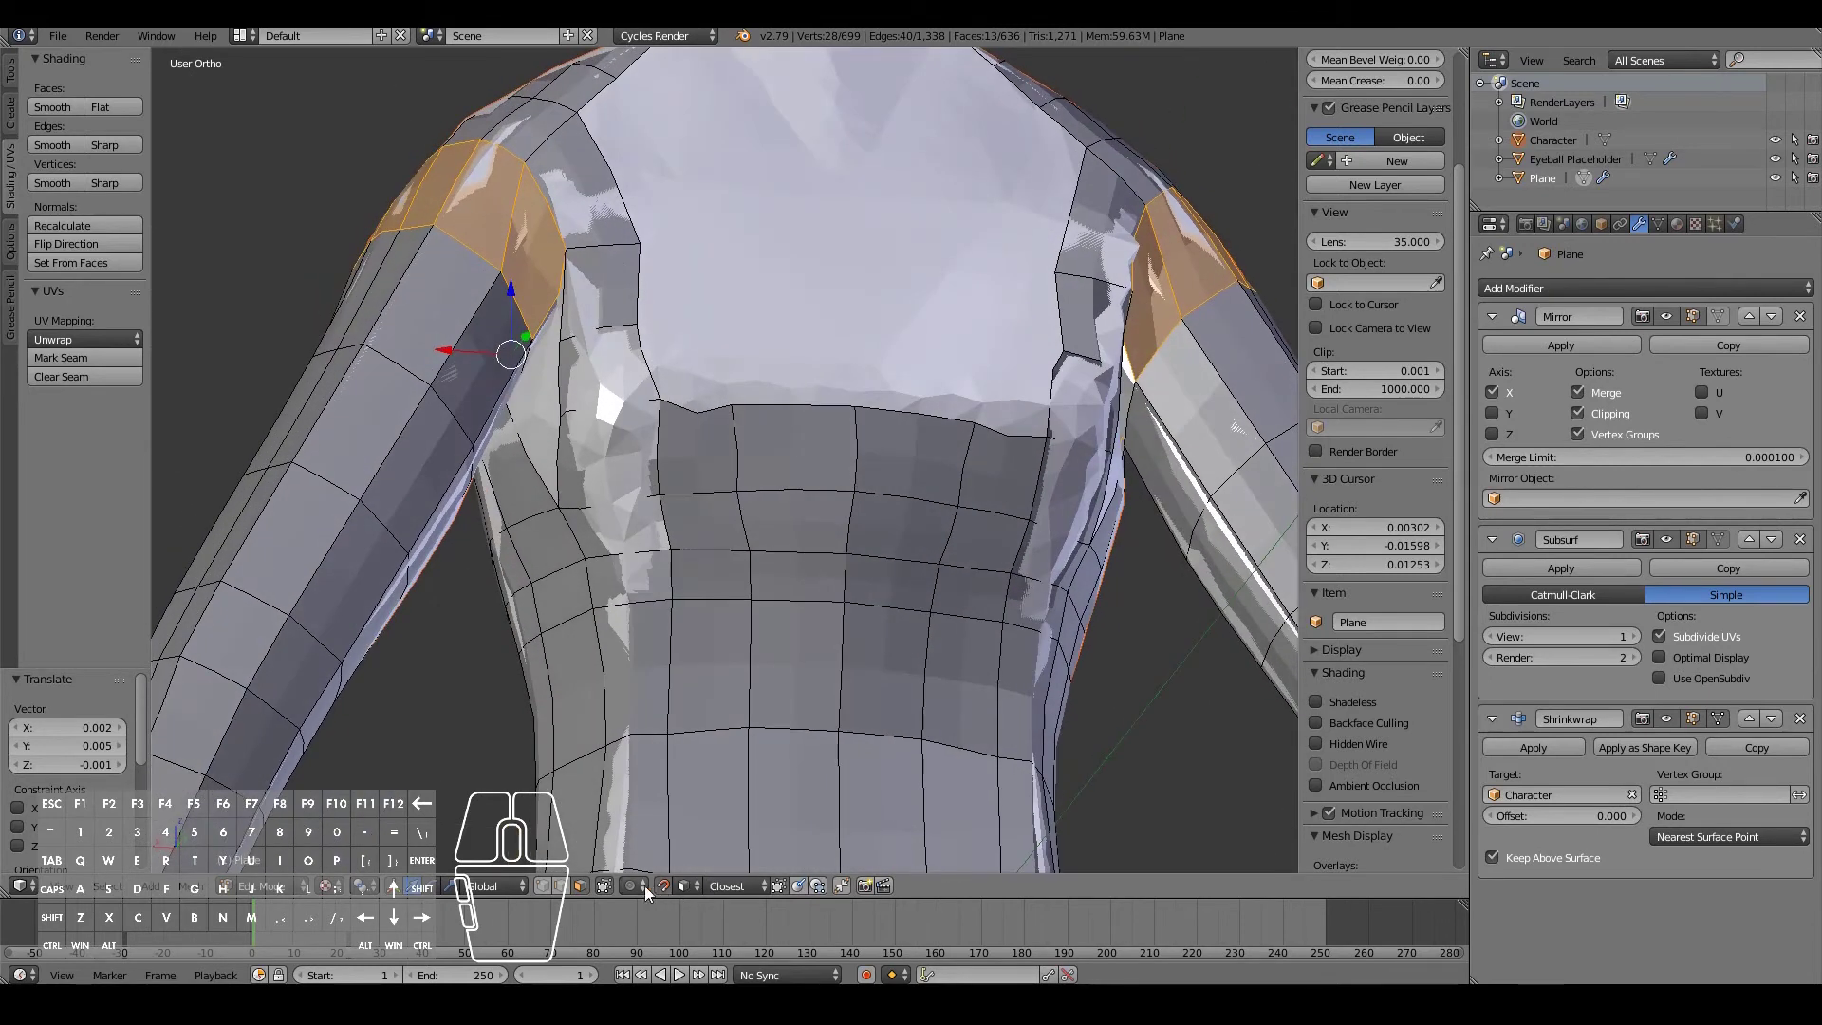
- Merge the edge vertices at the back of the armpit at their center and reposition the merged vertex
right_click(541, 313)
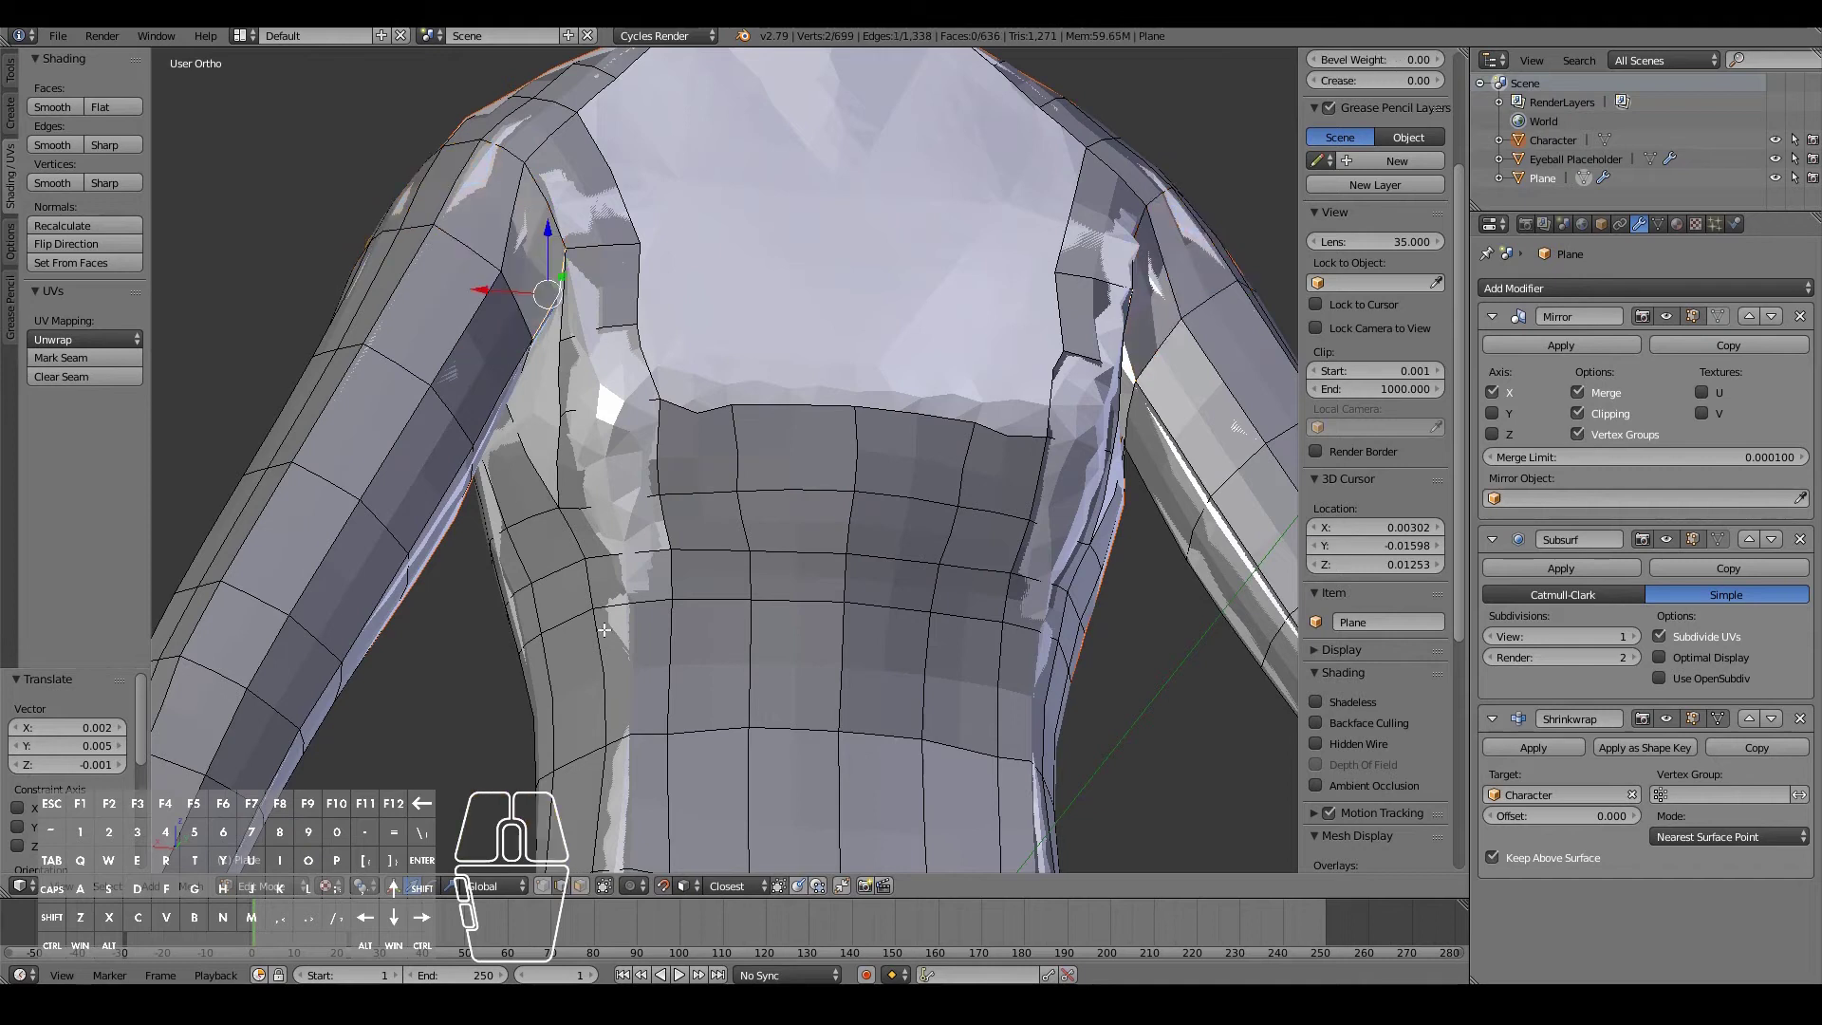
right_click(559, 332)
key(alt+m)
click(593, 337)
key(g)
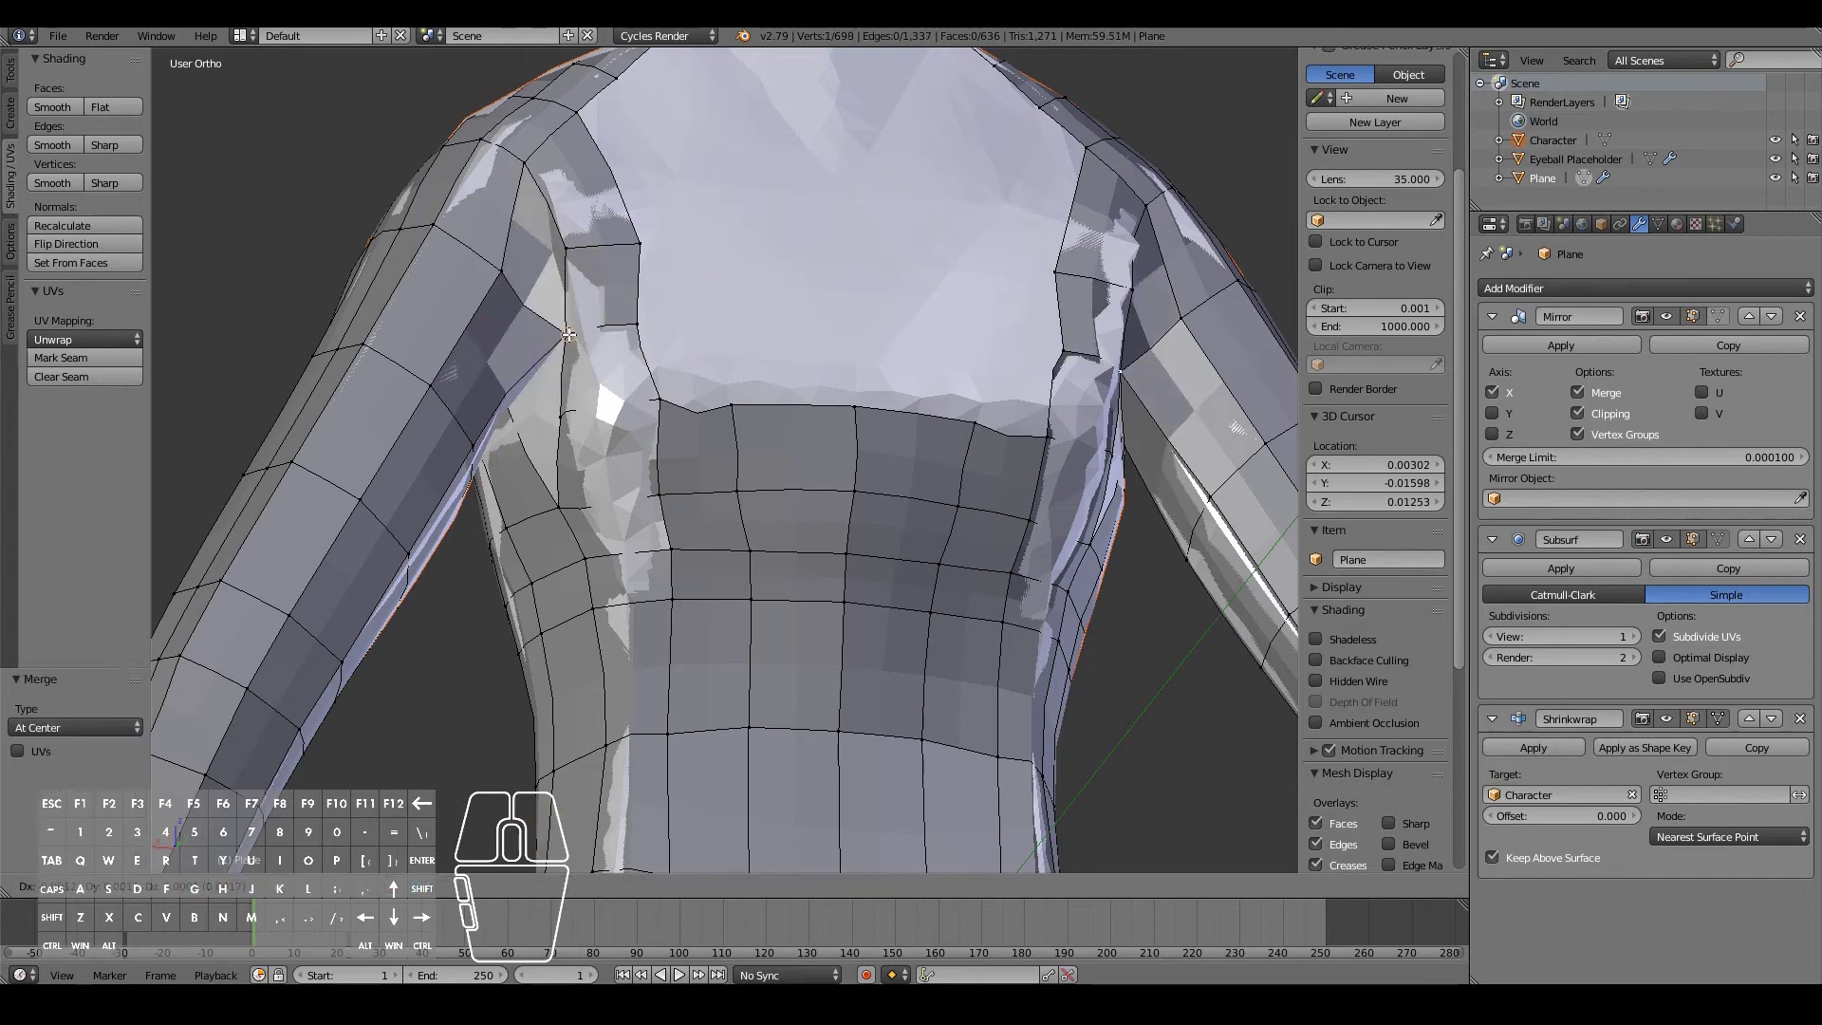
click(573, 334)
- Extrude the inner edge of the rear shoulder strip twice across the upper back until it meets the mirror centerline
right_click(638, 323)
shift+right_click(640, 248)
middle_drag(643, 267, 626, 308)
key(e)
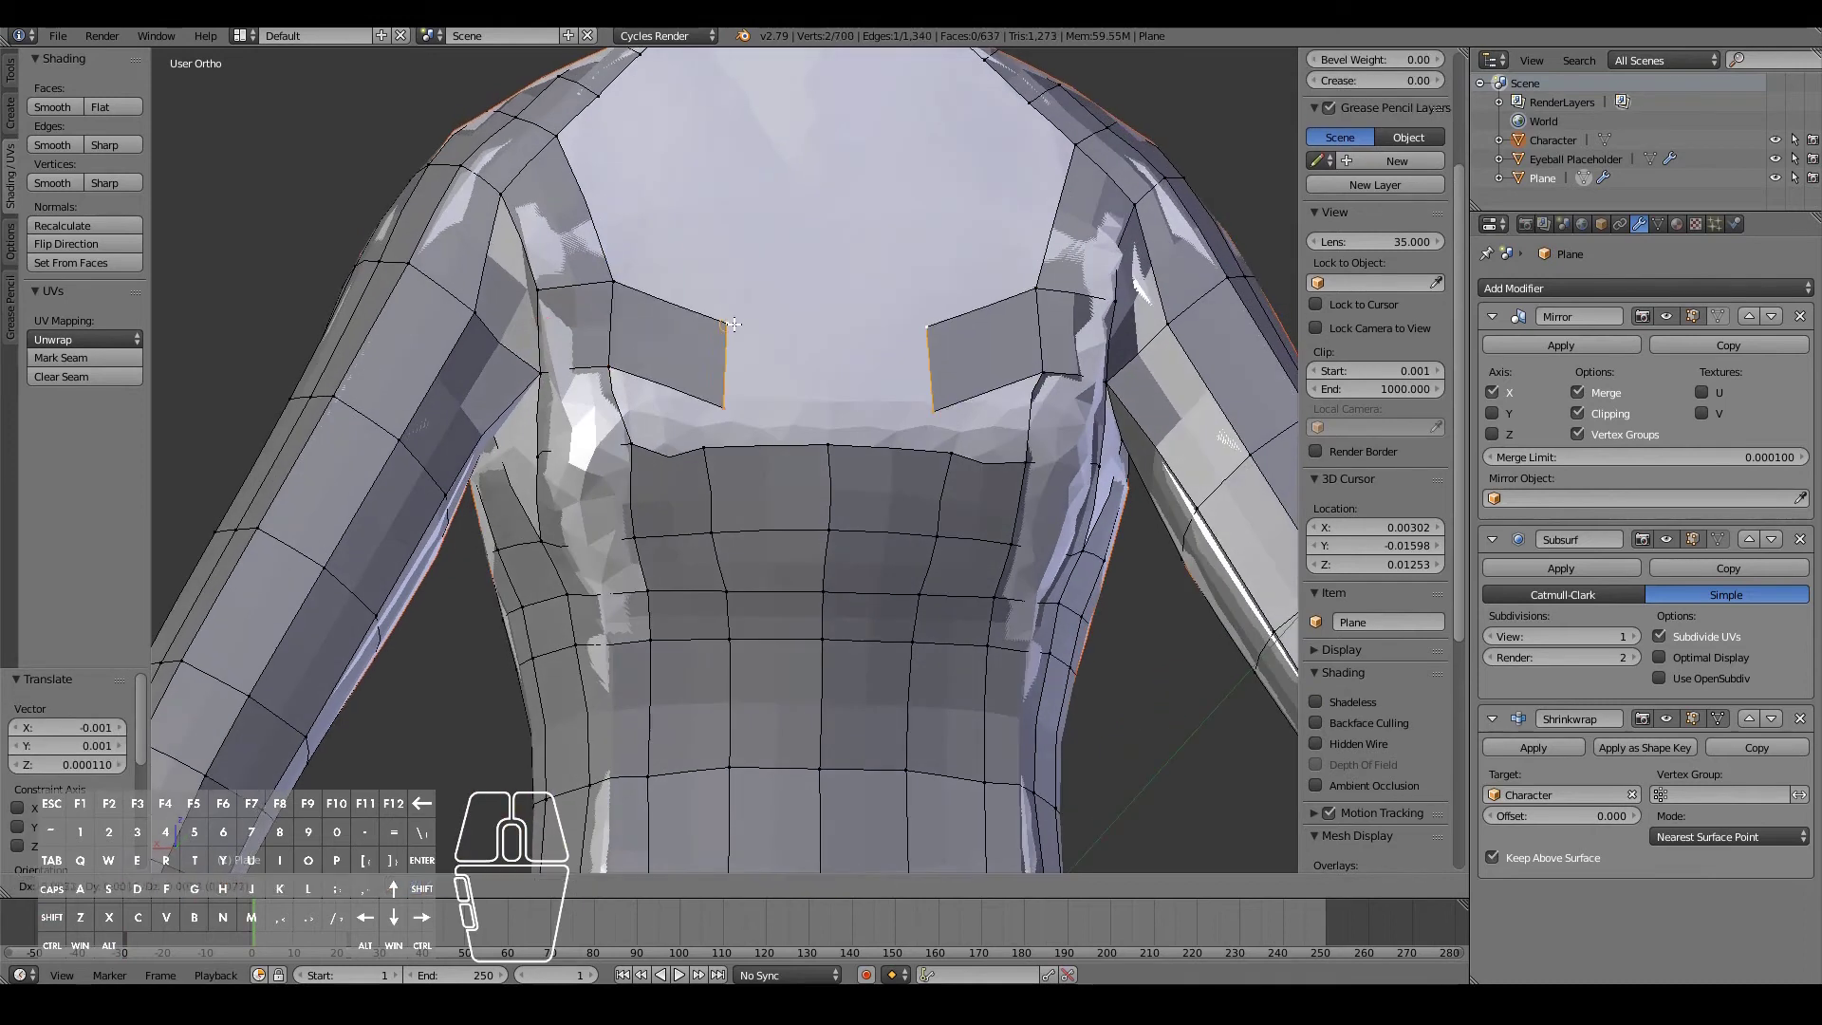
click(719, 286)
key(e)
click(840, 292)
- Select the face loop crossing the upper back and examine its path over the shoulders and around the chest
middle_drag(840, 292, 668, 350)
key(a)
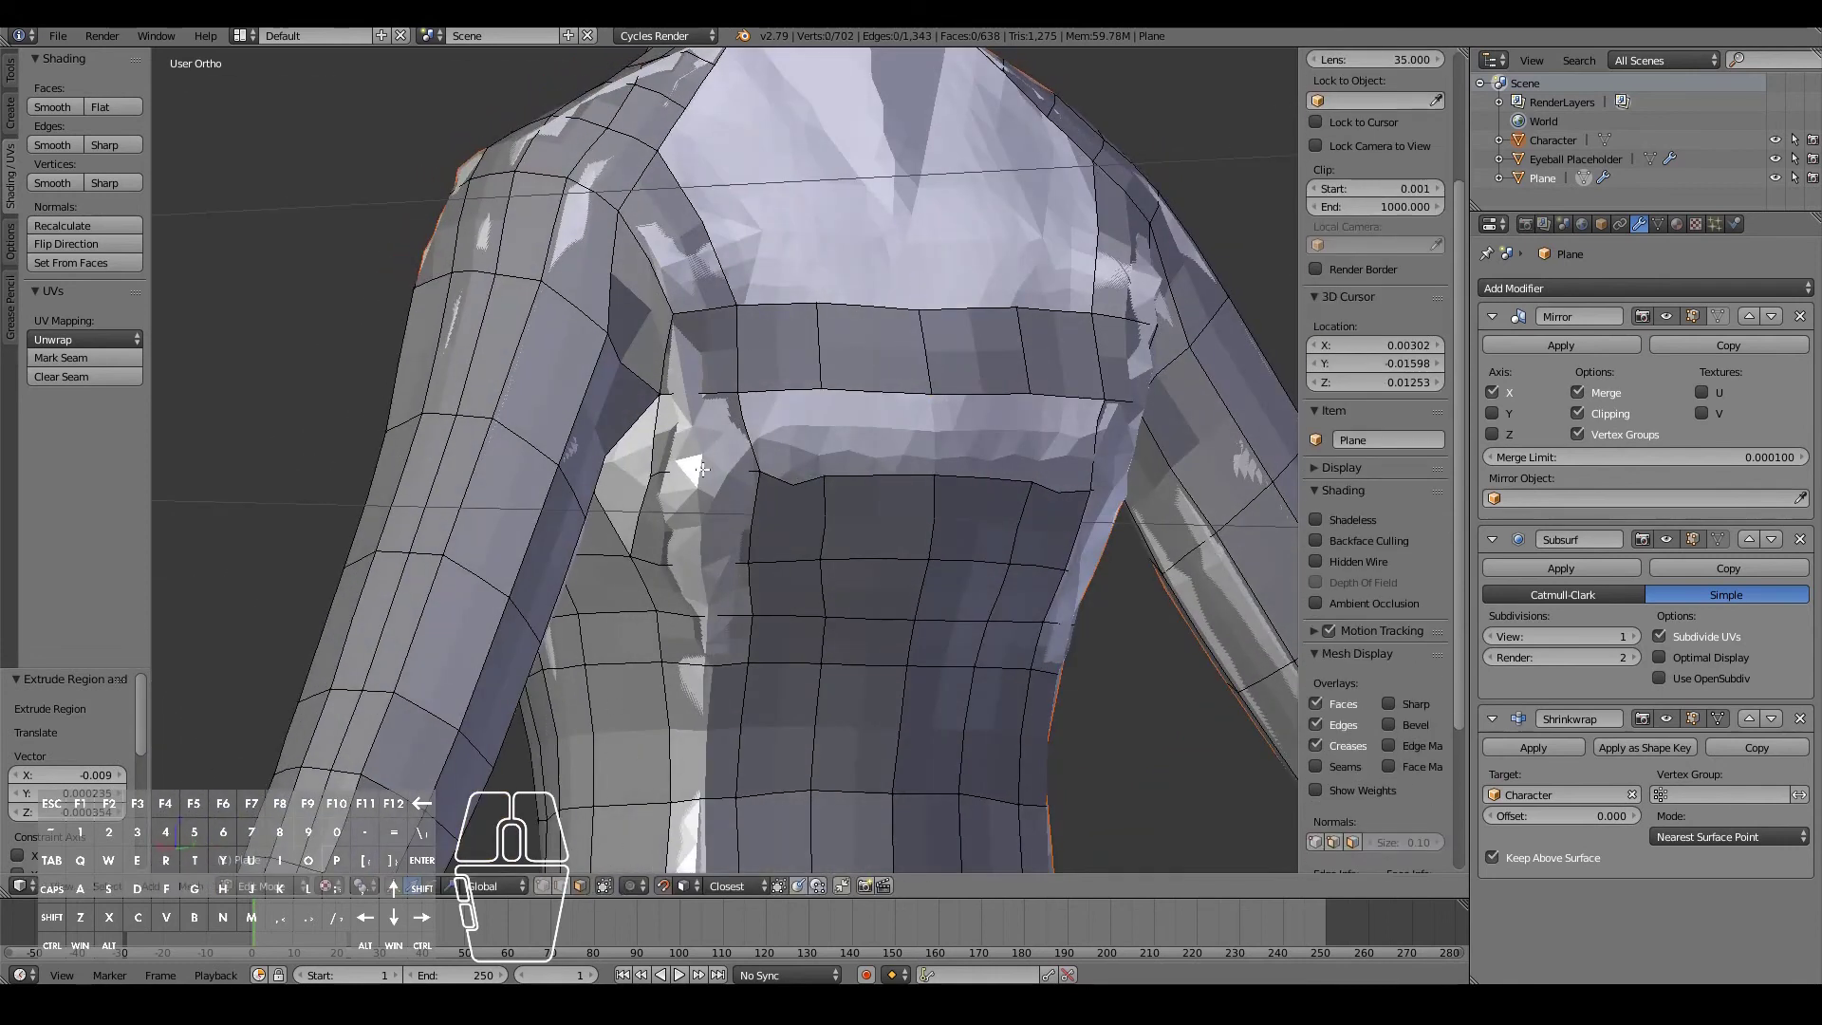
alt+click(829, 345)
middle_drag(474, 308, 450, 379)
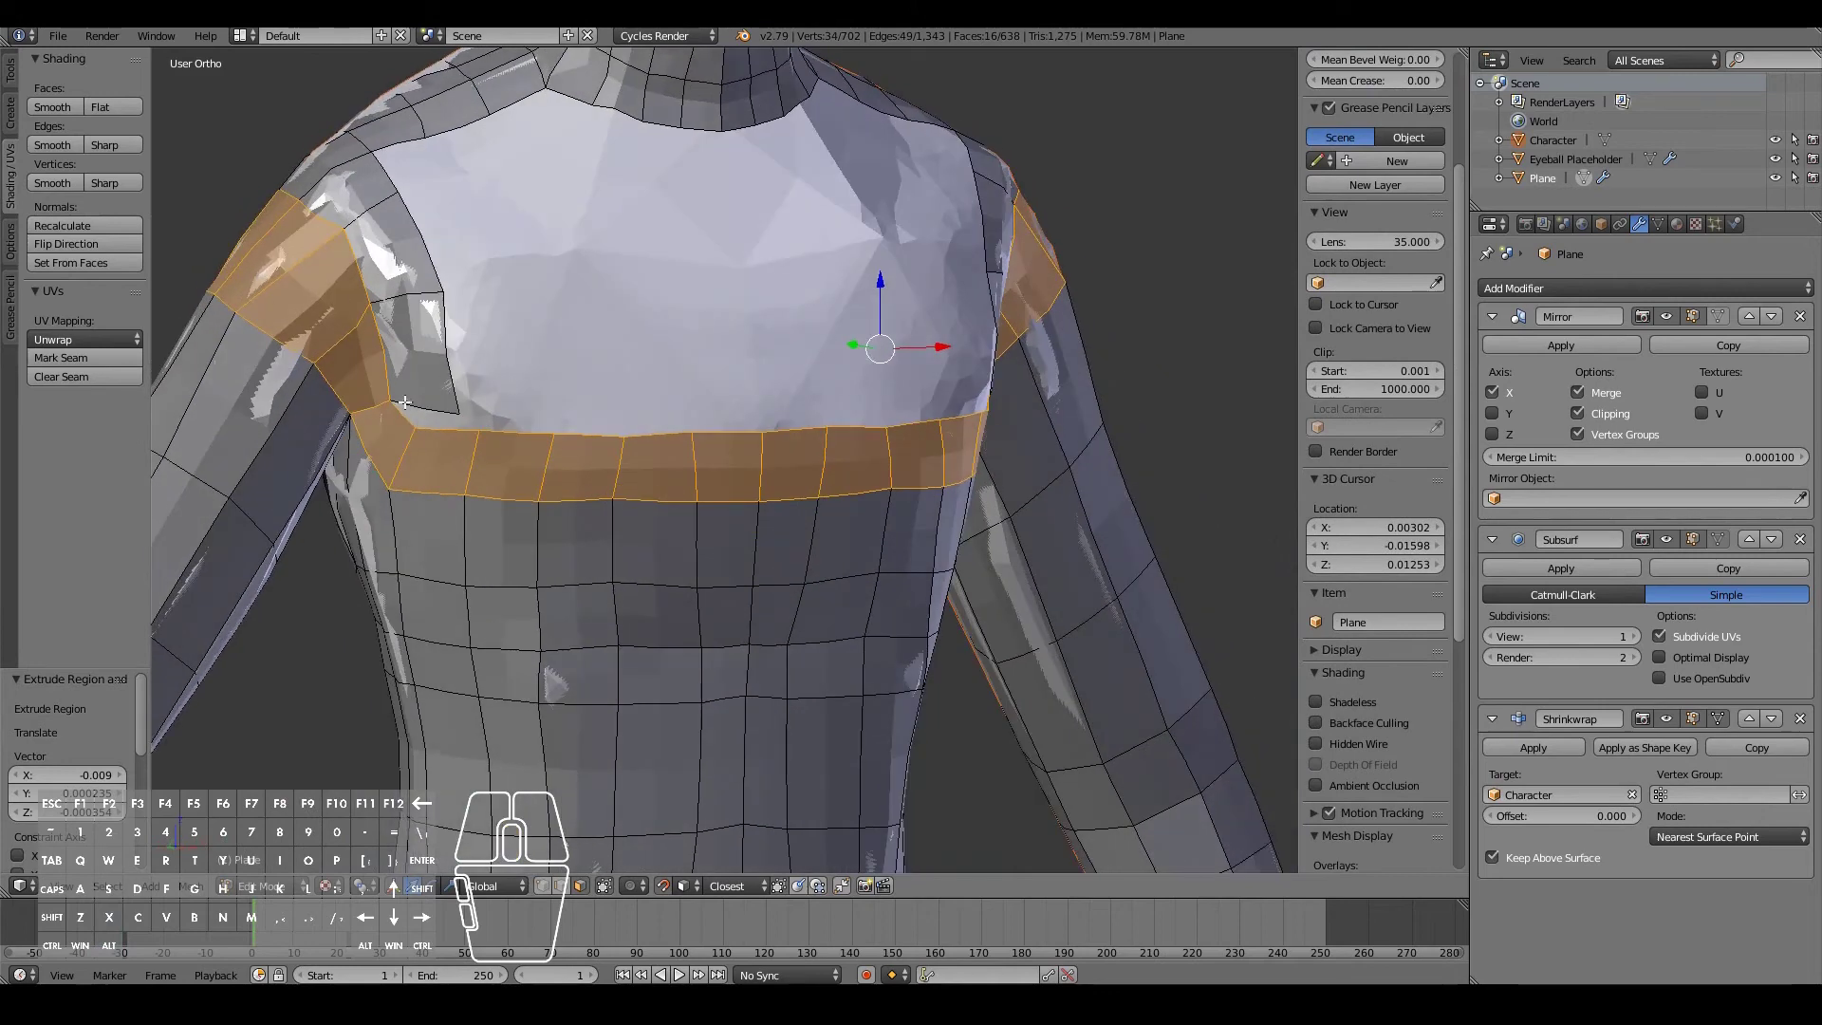
middle_drag(1079, 446, 659, 370)
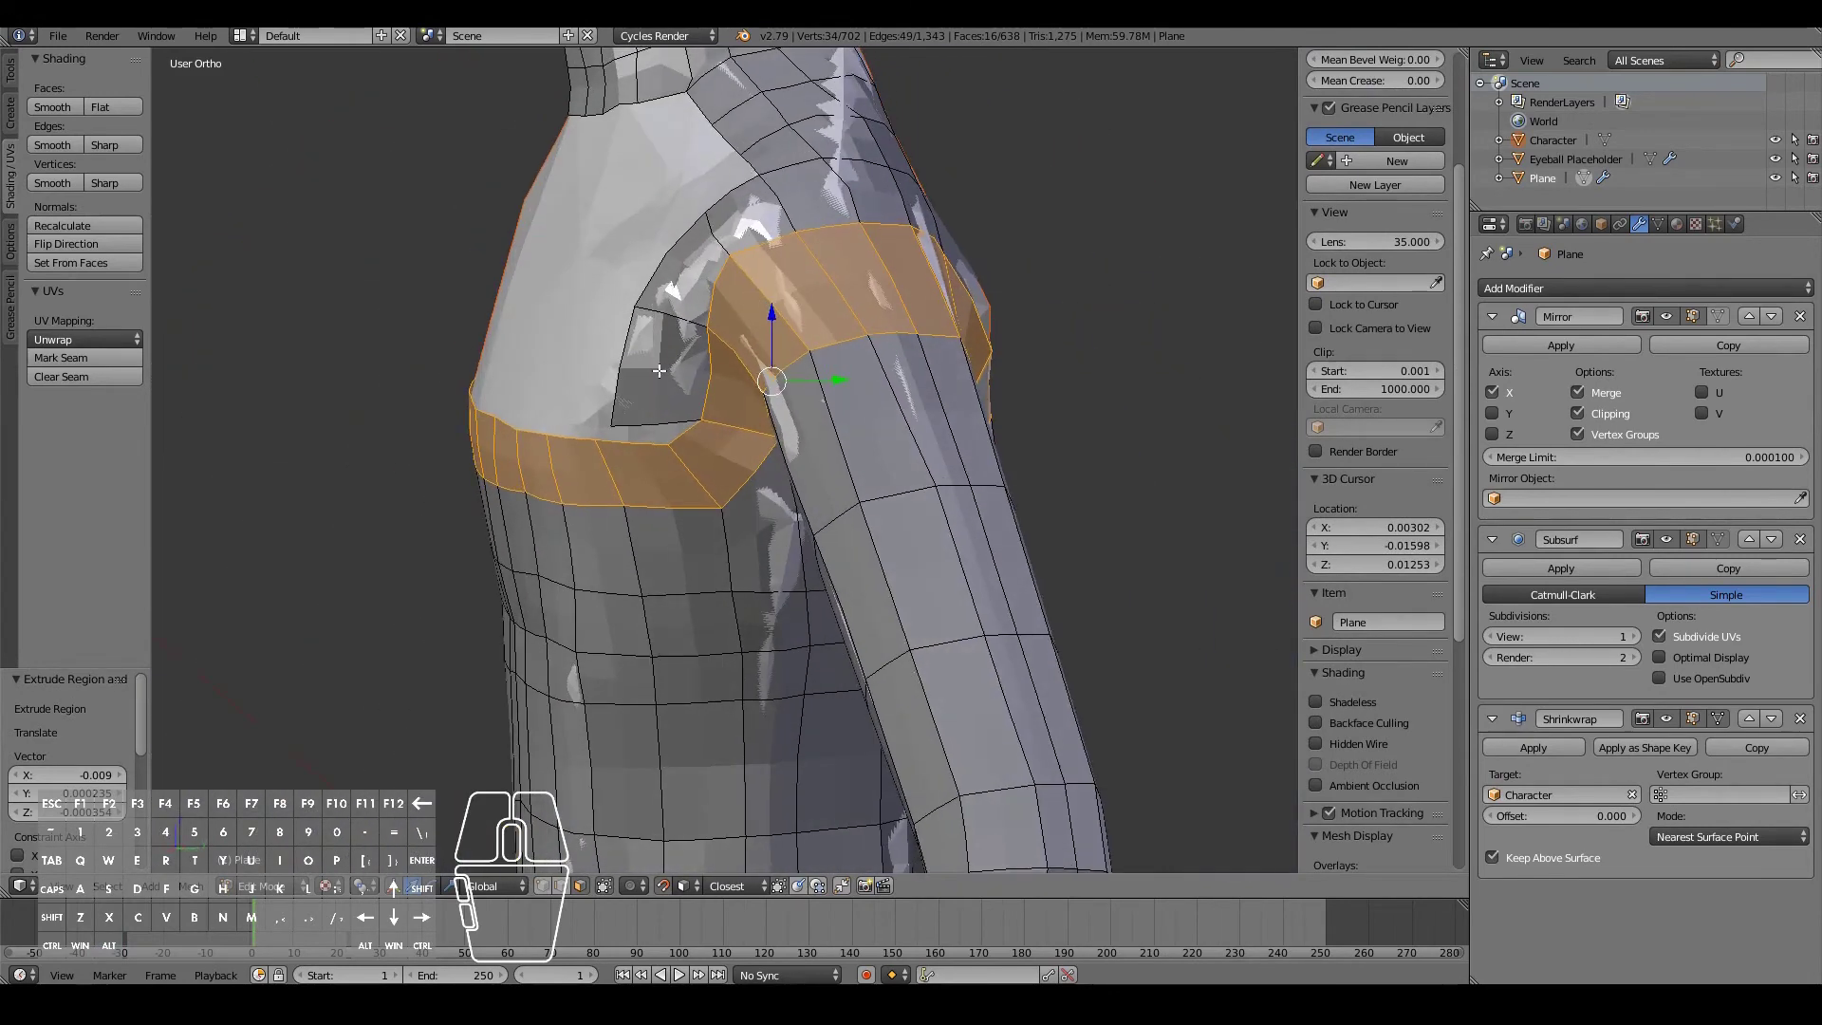
middle_drag(967, 283, 753, 270)
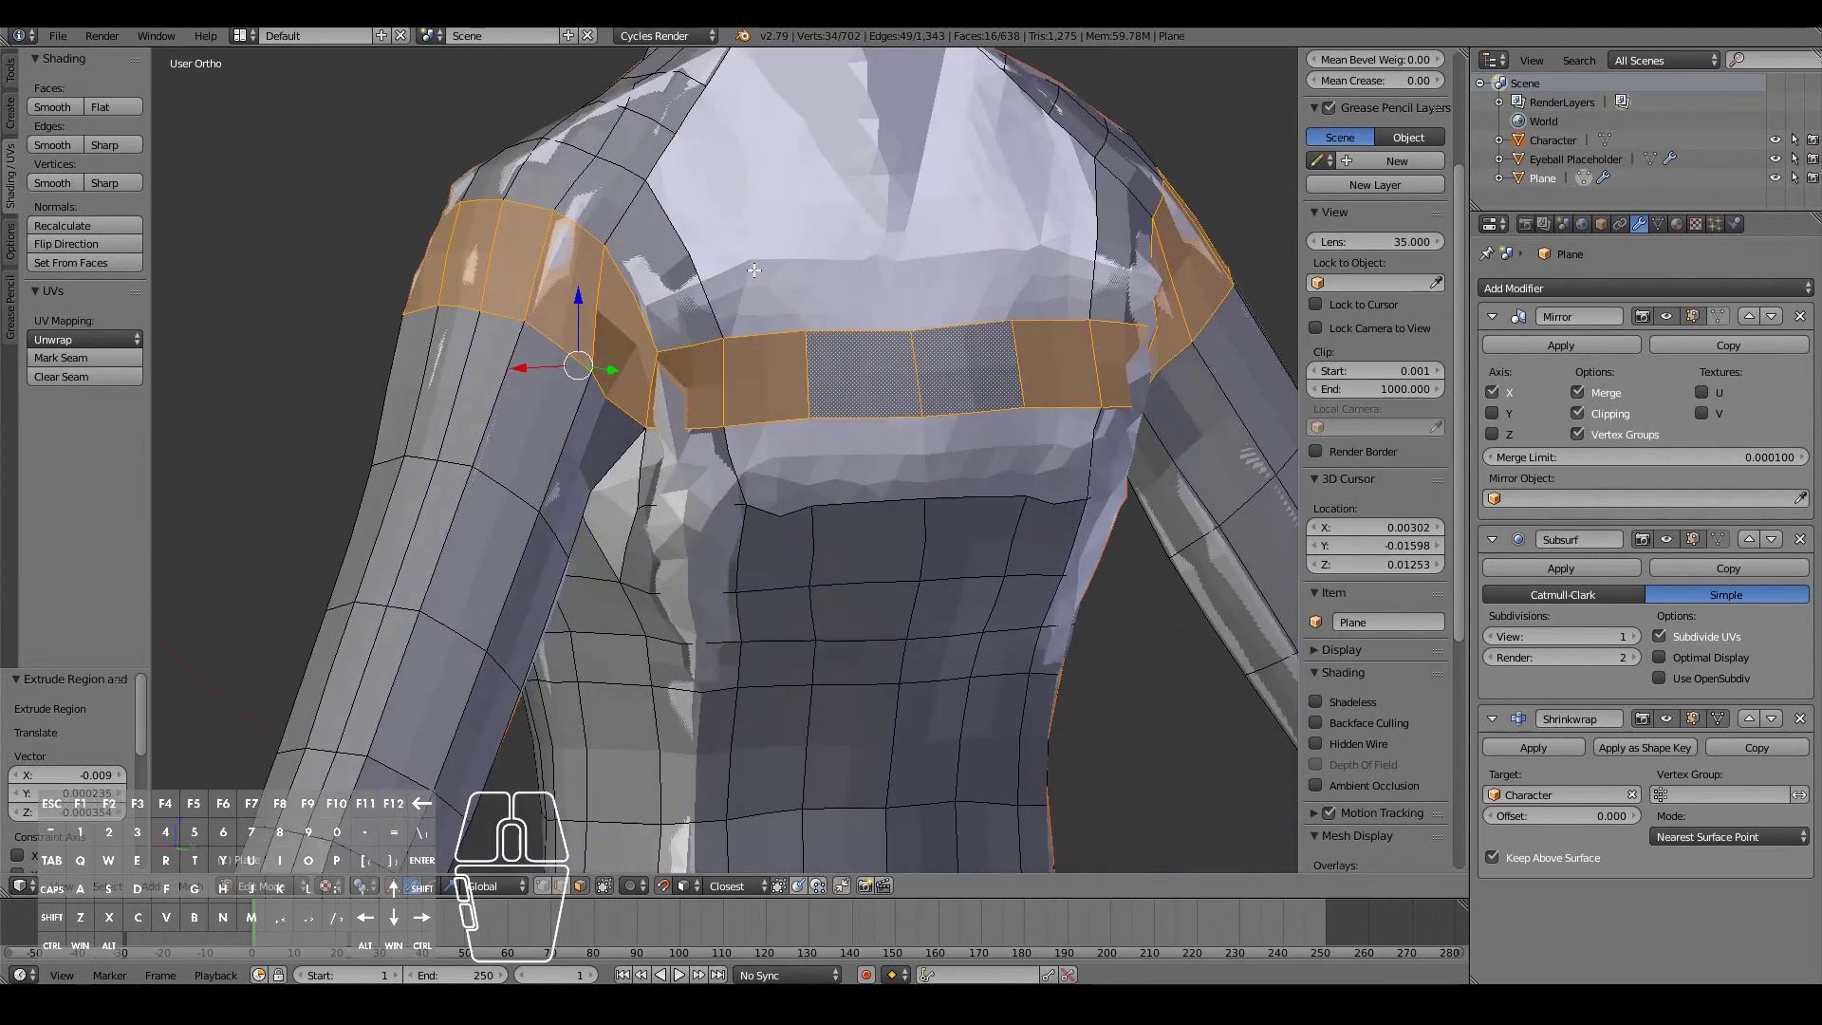
- Move the second horizontal edge row across the front of the chest down in front view
mouse_move(1040, 361)
middle_down()
mouse_move(707, 386)
mouse_move(1070, 354)
middle_up()
scroll(1070, 354, down, 3)
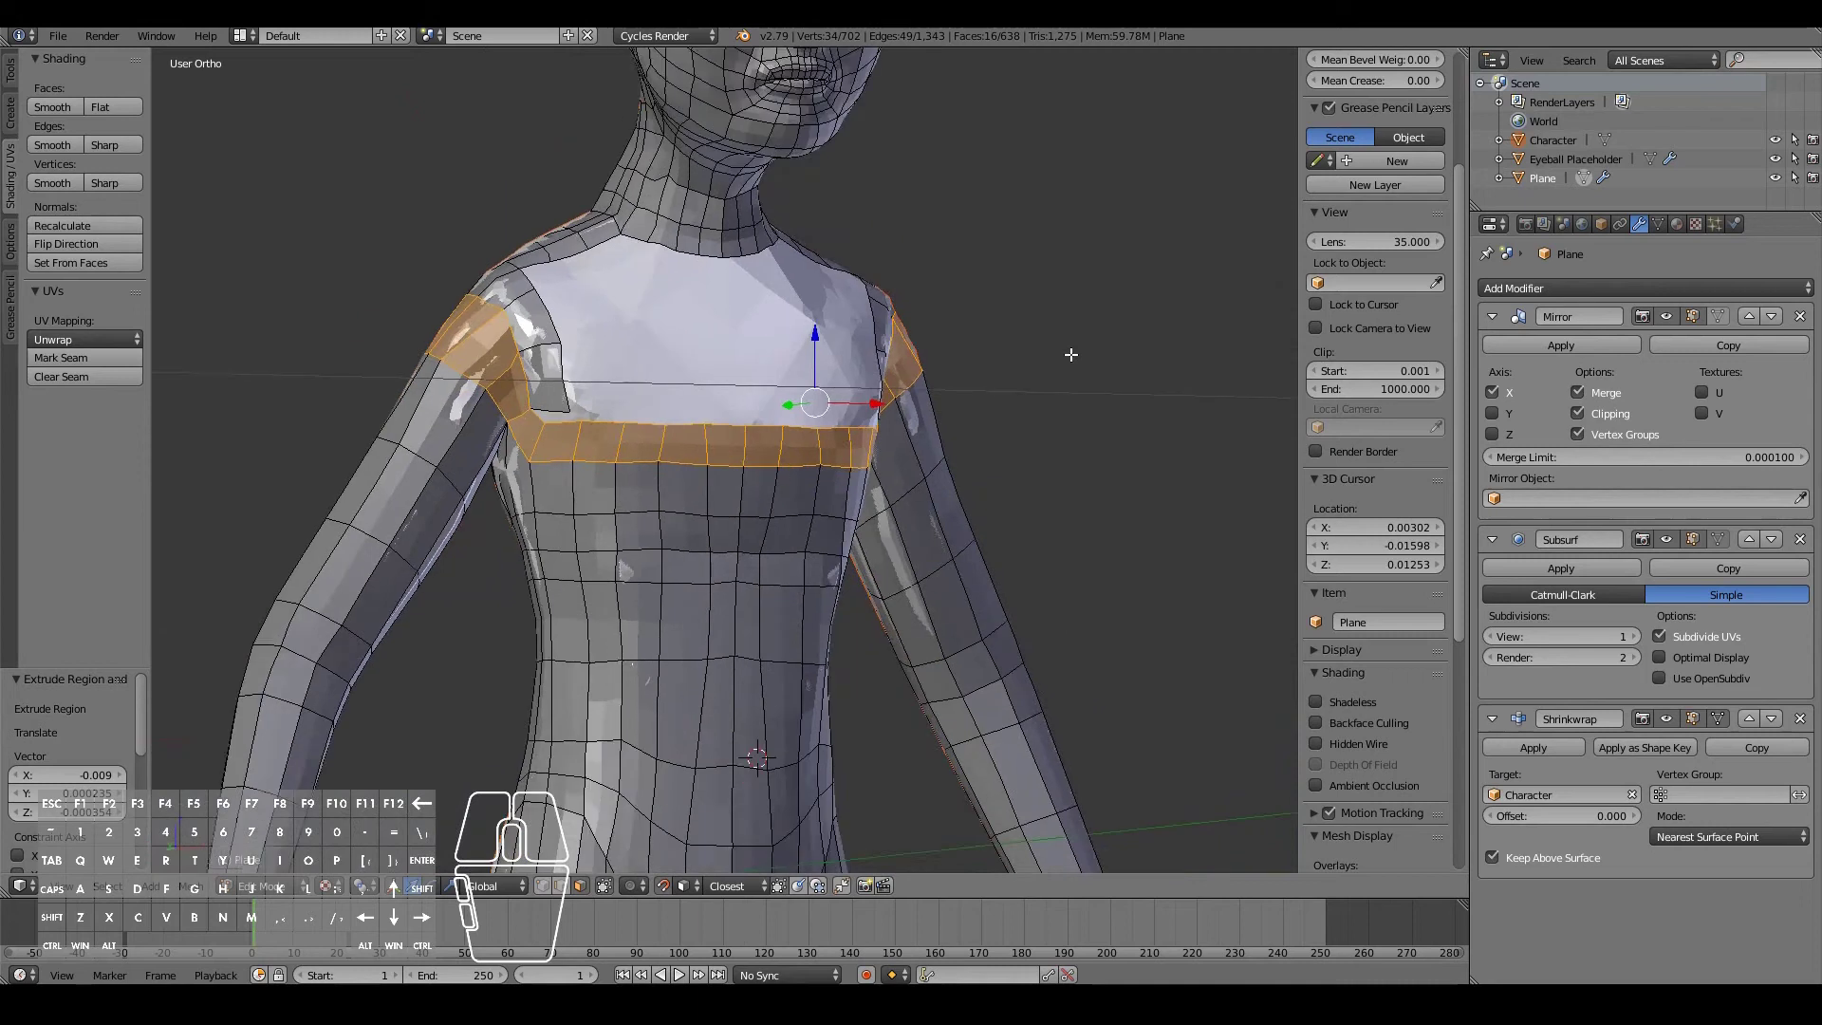
middle_drag(852, 354, 673, 434)
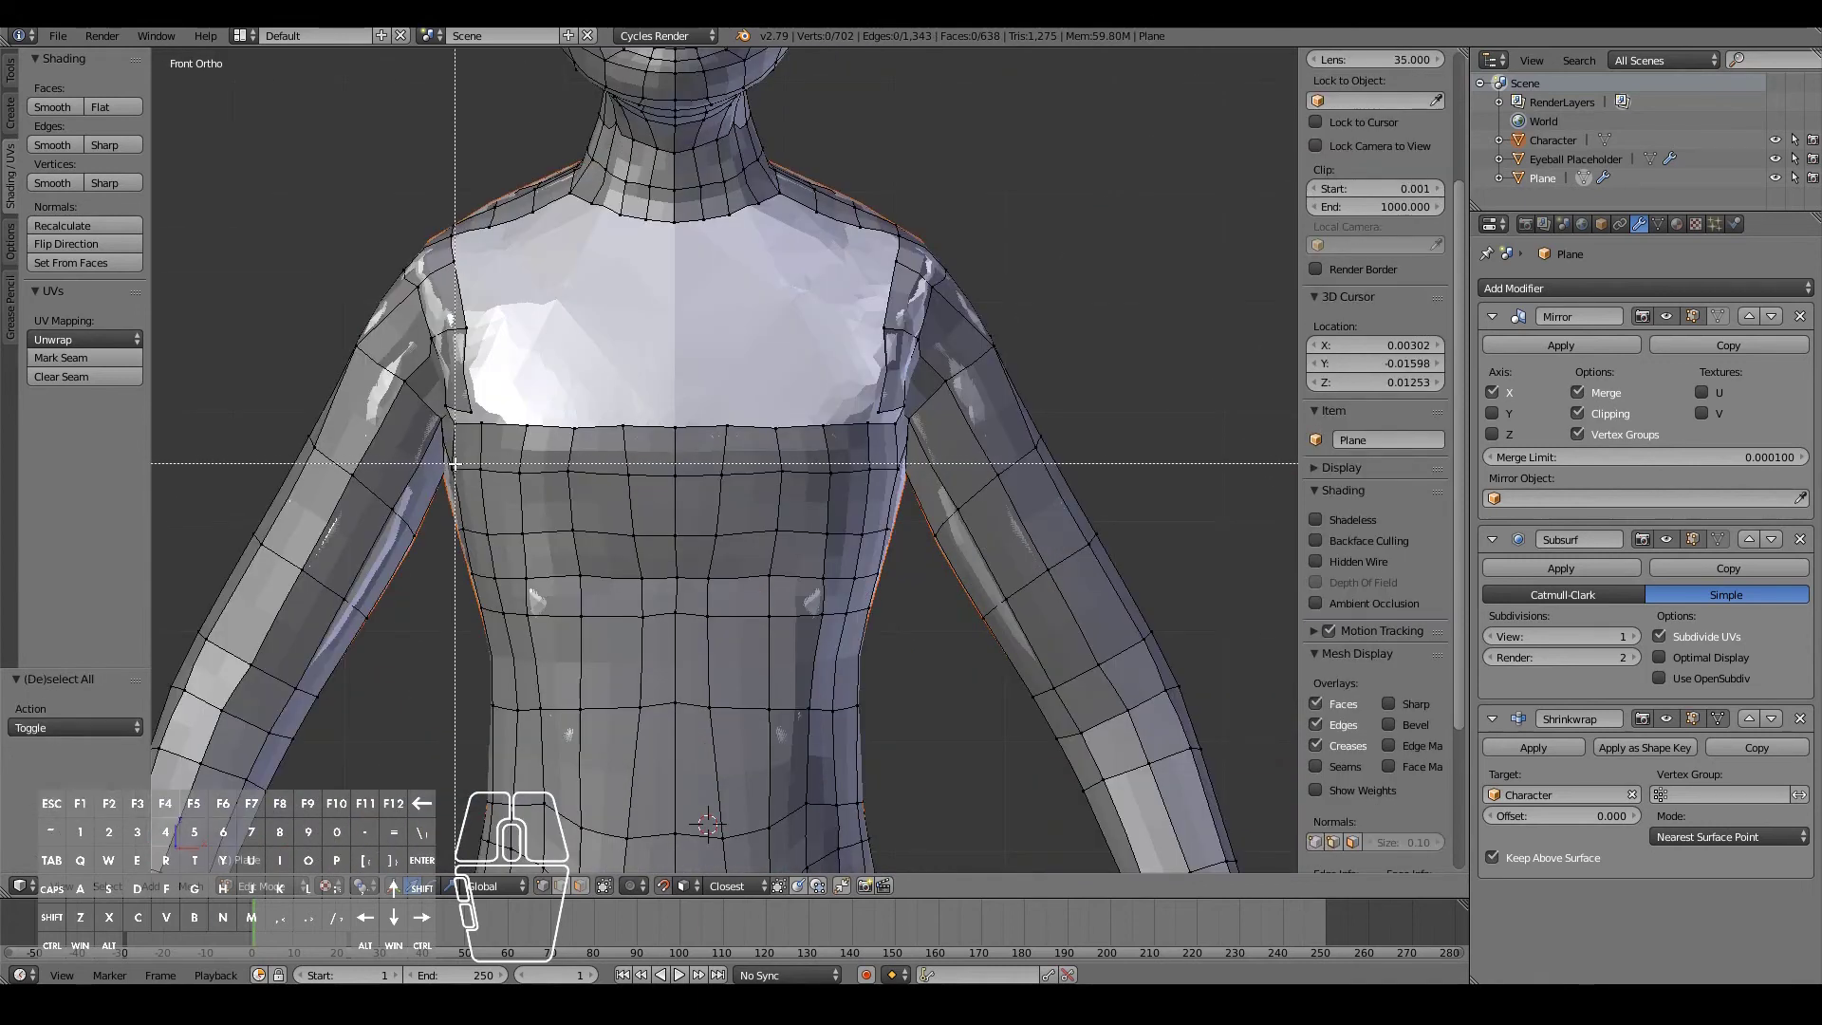
drag(453, 460, 920, 482)
key(g)
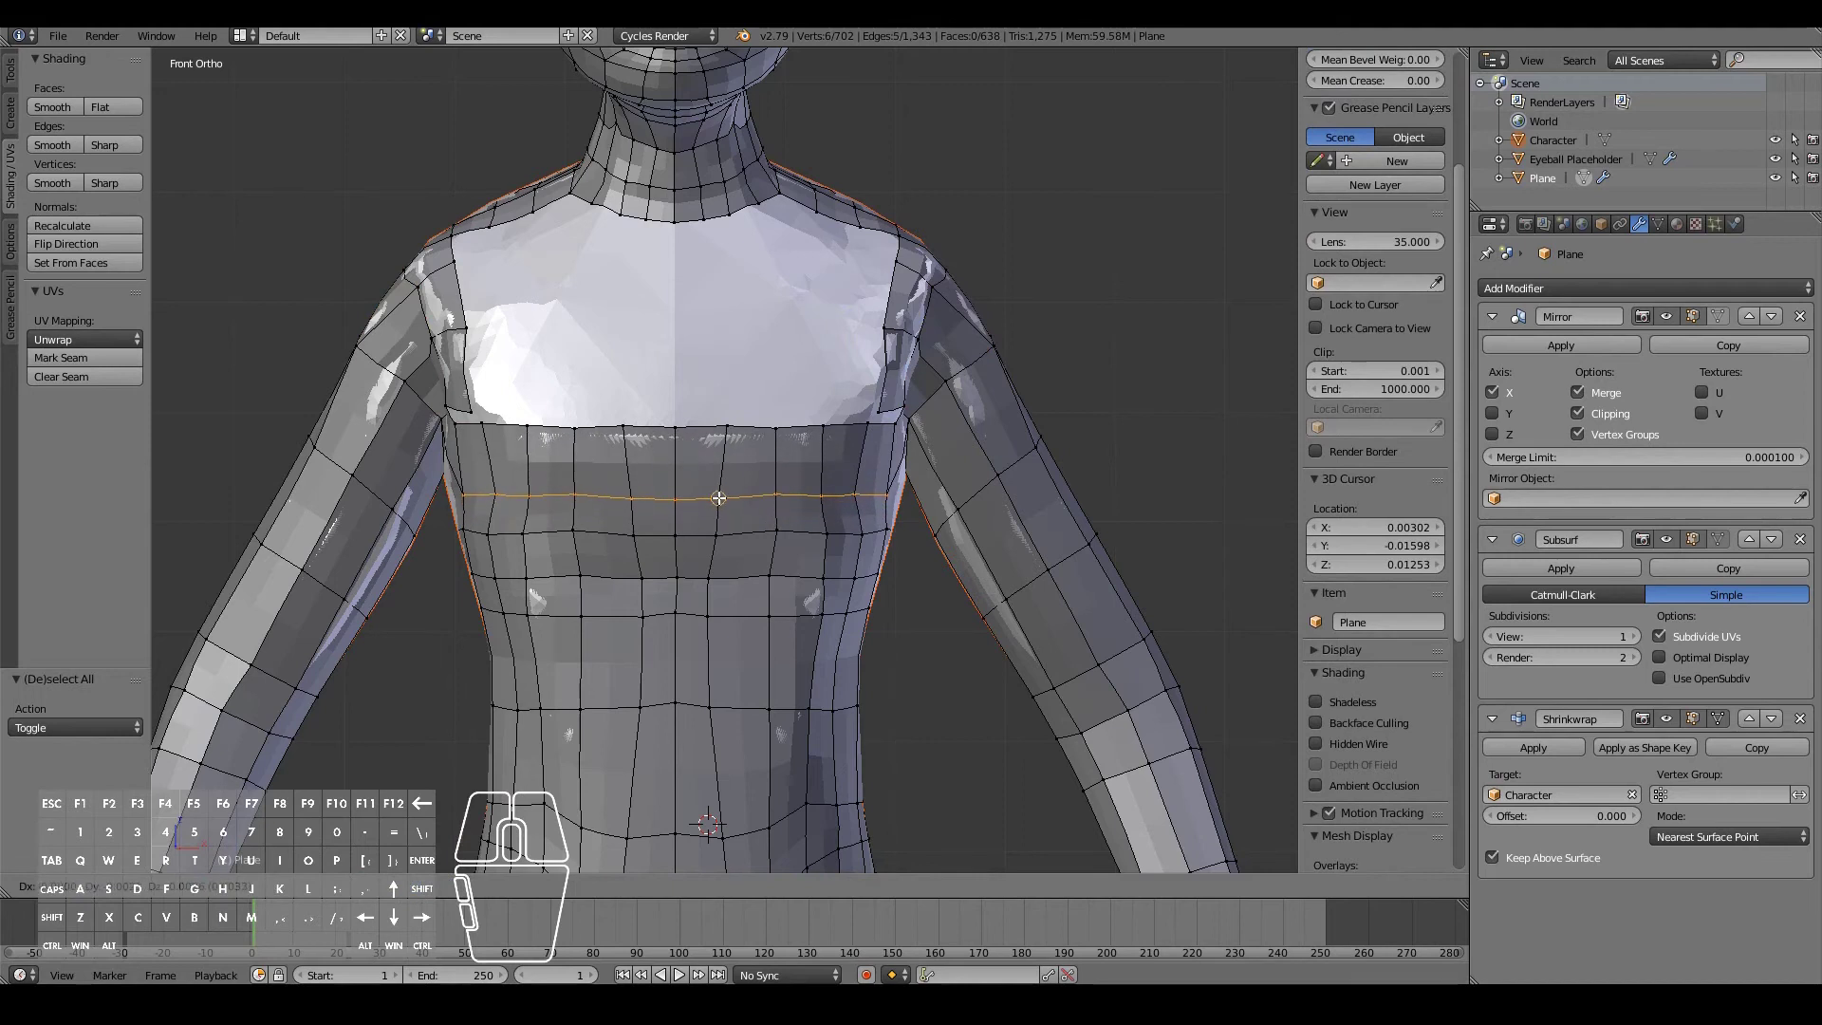
click(722, 495)
key(a)
key(alt+space)
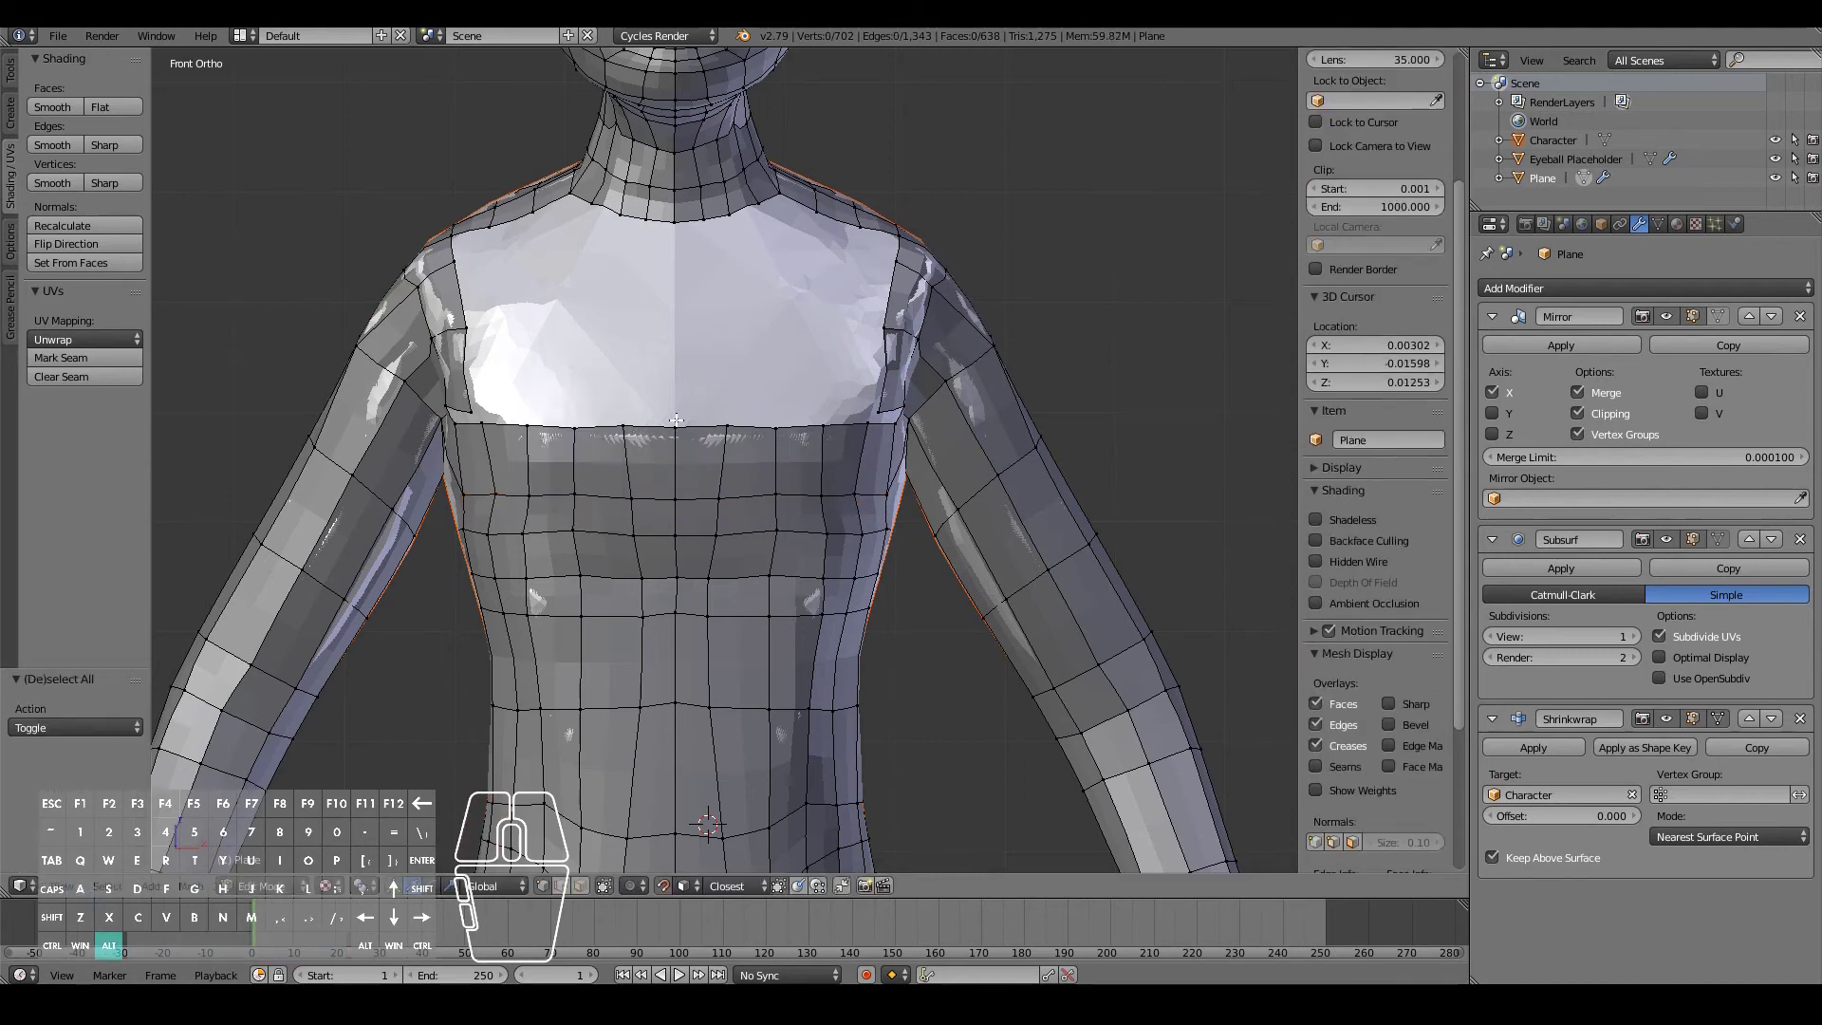
- Select the top edge row of the front chest and lower it along the Z axis
alt+click(708, 423)
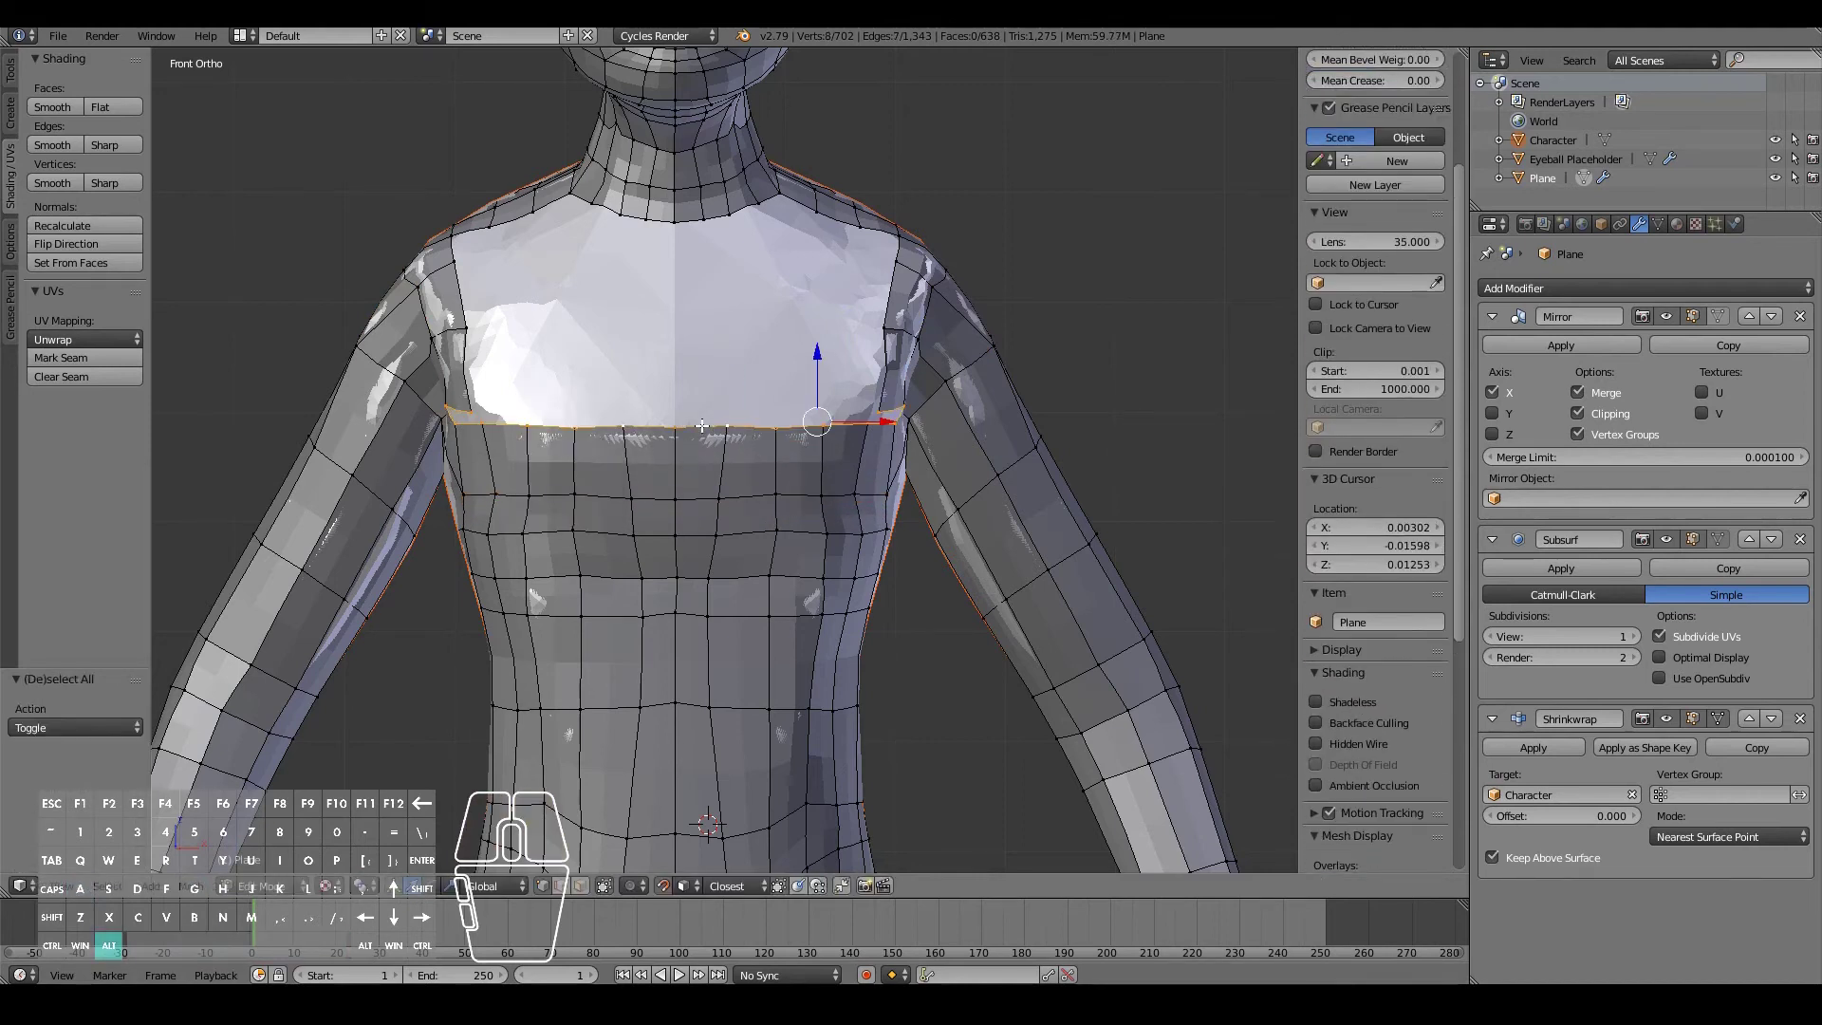
shift+right_click(877, 414)
key(g)
key(z)
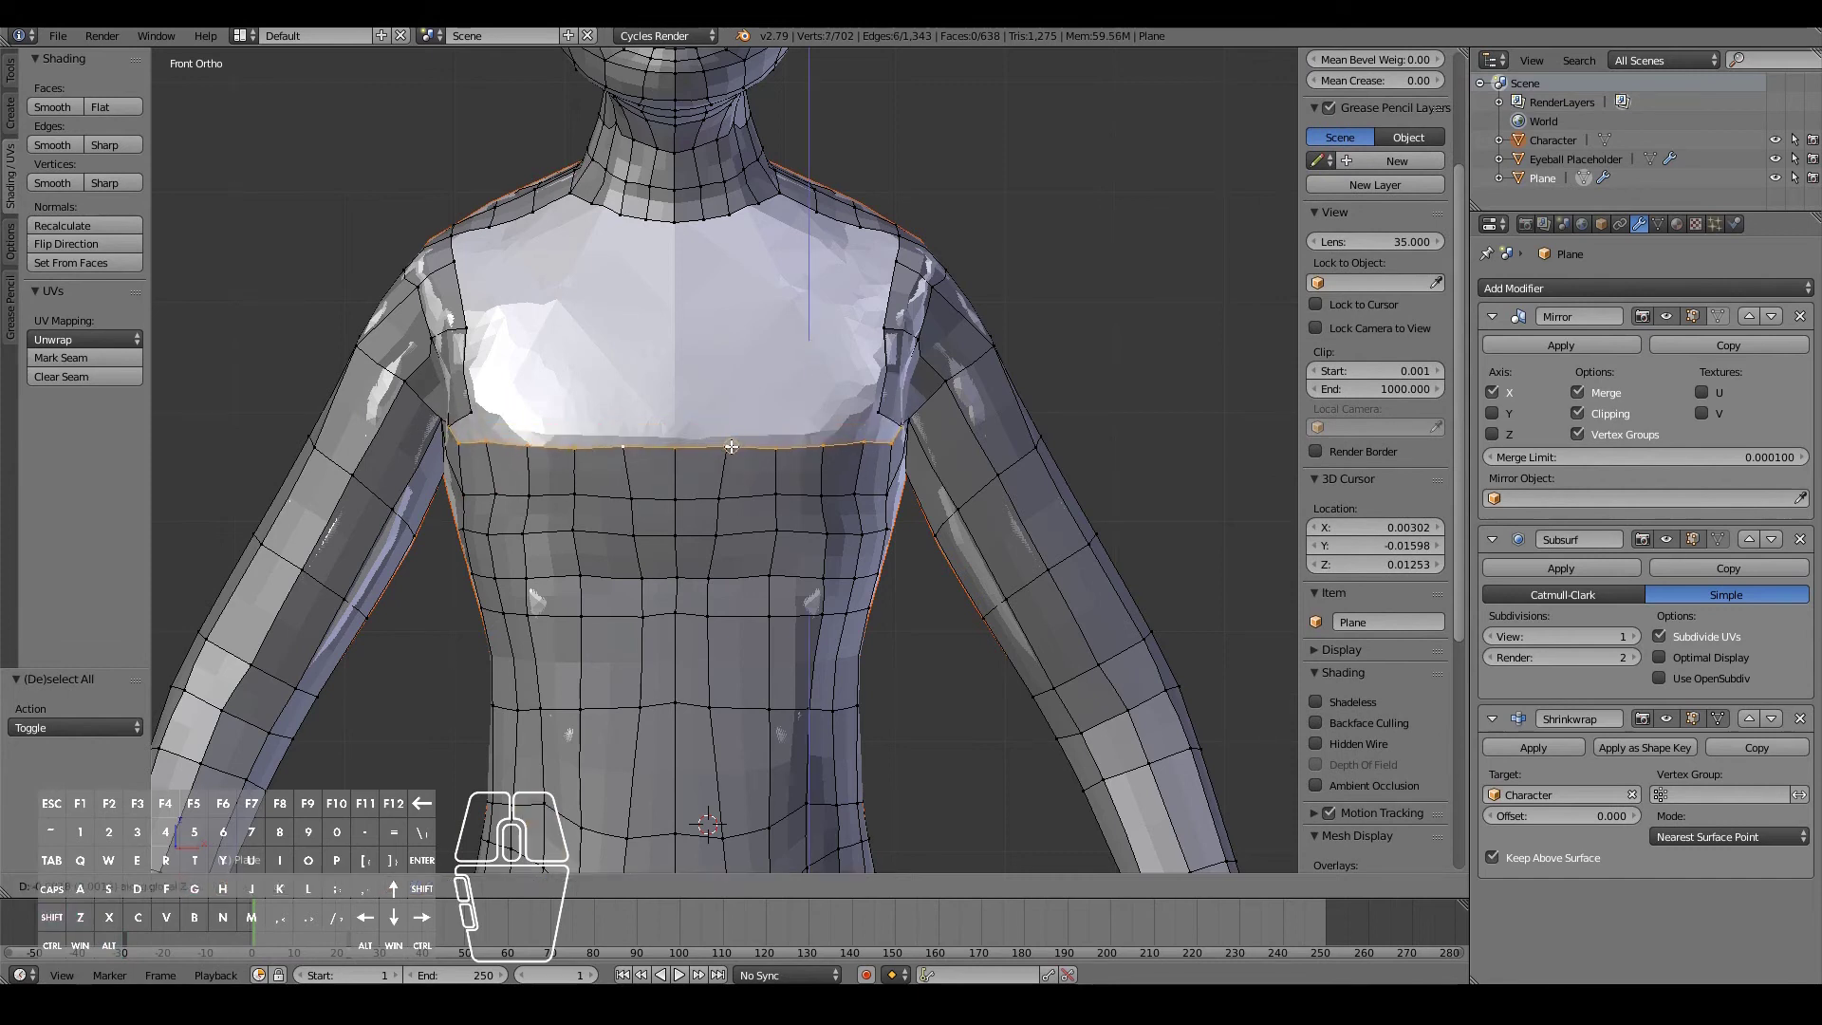
click(732, 456)
- Reposition the vertices where the front chest's top edge meets the armpit and the end of the shoulder strip
right_click(899, 419)
key(g)
click(900, 419)
key(g)
click(889, 410)
right_click(891, 438)
key(g)
click(870, 436)
key(g)
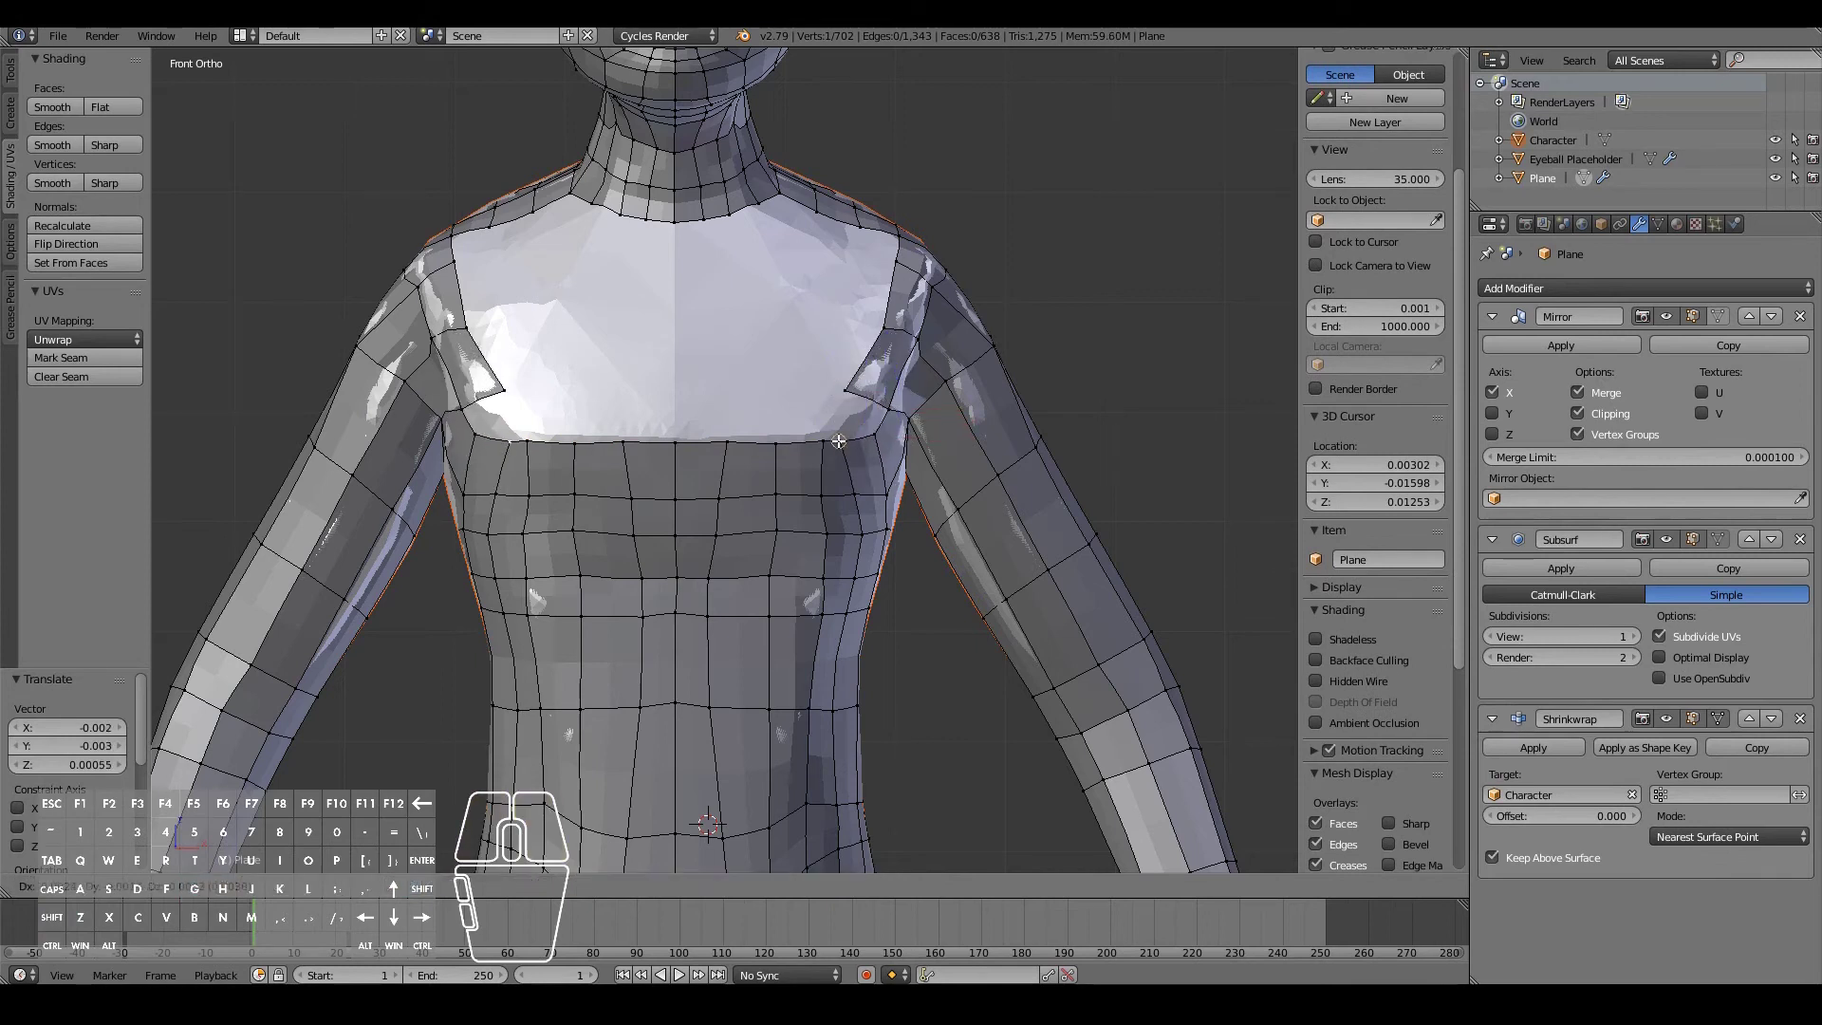
click(840, 429)
- Extrude the central part of the chest's top edge upward into a new face row and scale its upper edge to 0.786
scroll(495, 561, down, 2)
middle_drag(497, 561, 663, 459)
scroll(809, 399, up, 3)
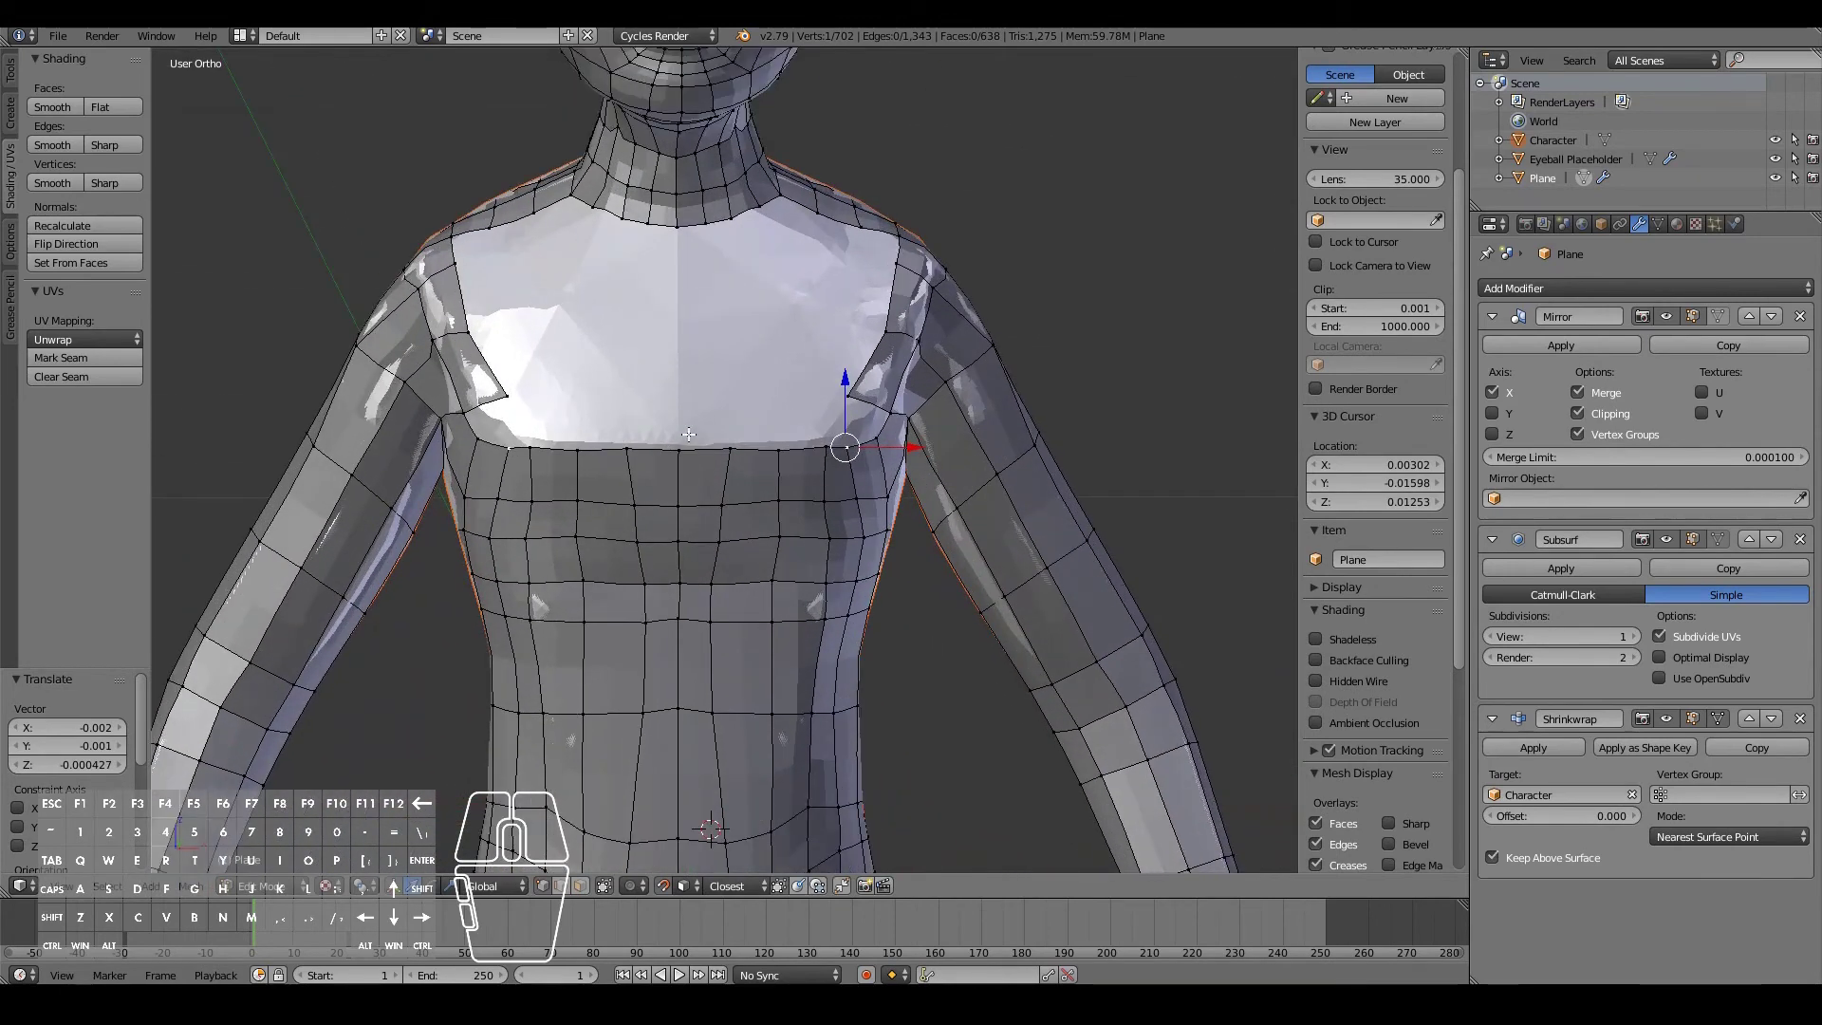
right_click(675, 447)
shift+right_click(729, 447)
shift+right_click(778, 447)
shift+right_click(826, 446)
shift+right_click(847, 445)
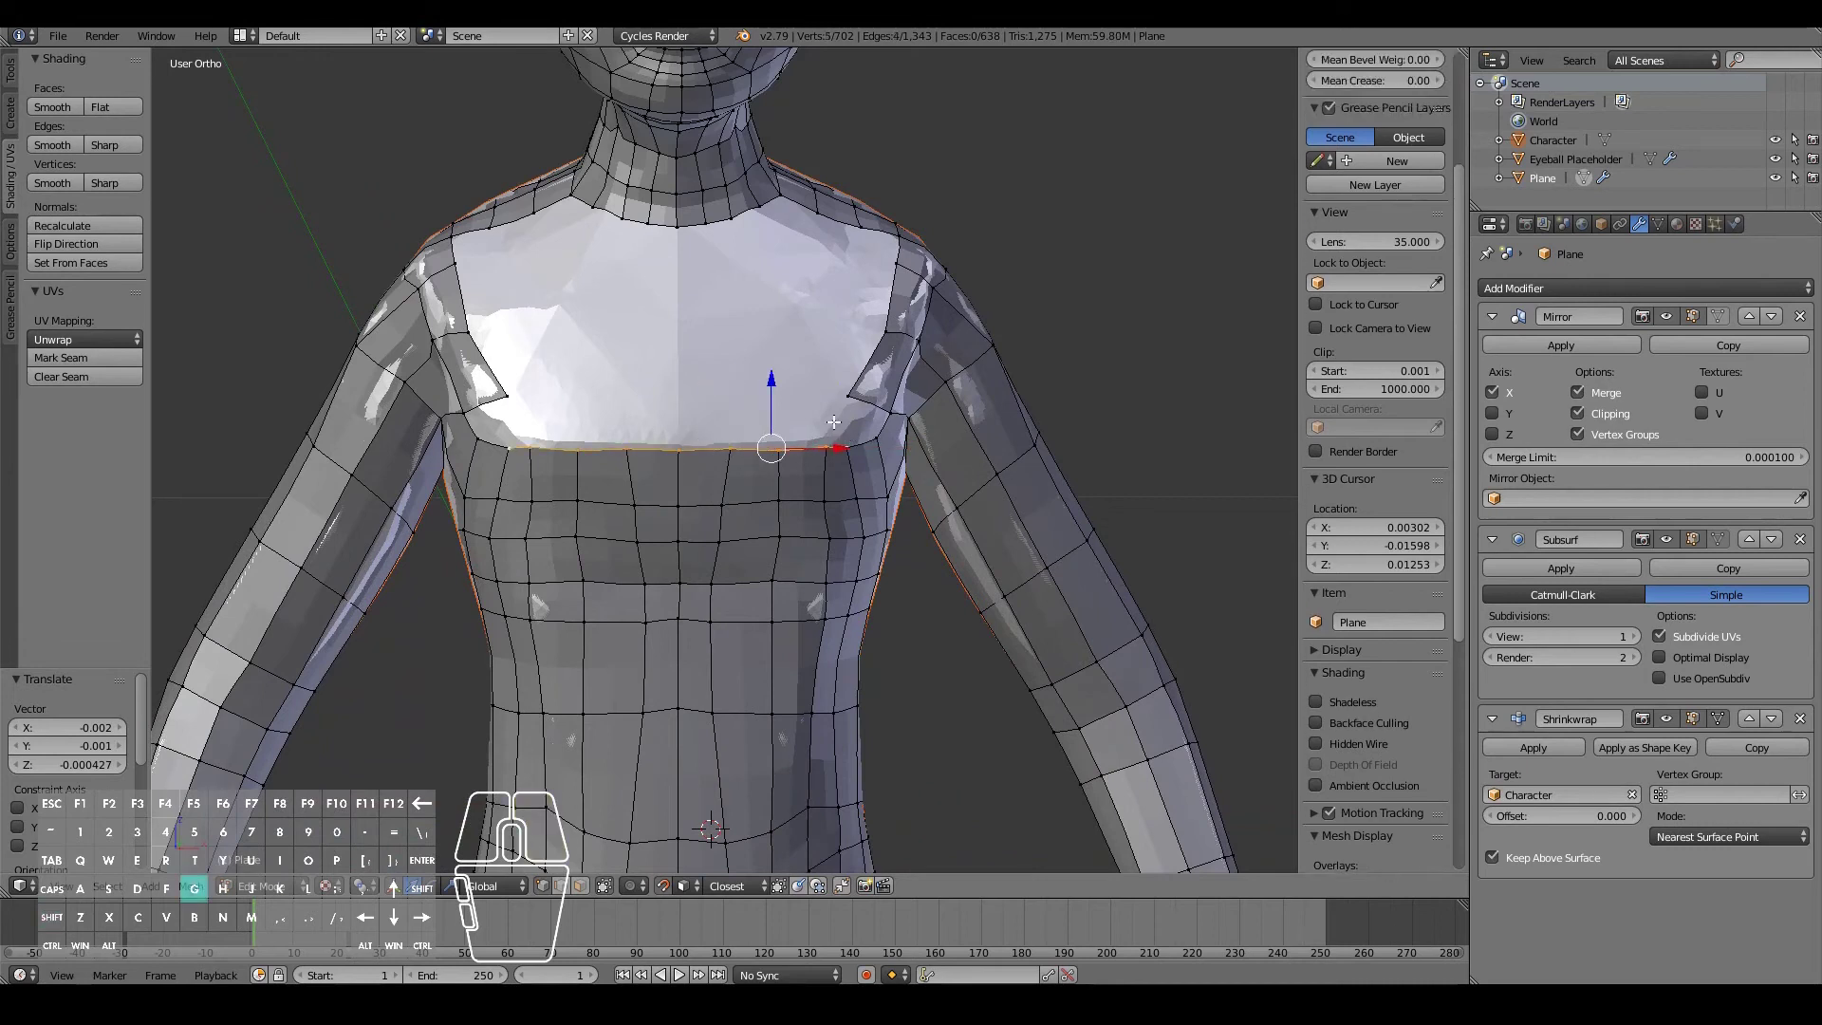
key(e)
click(783, 414)
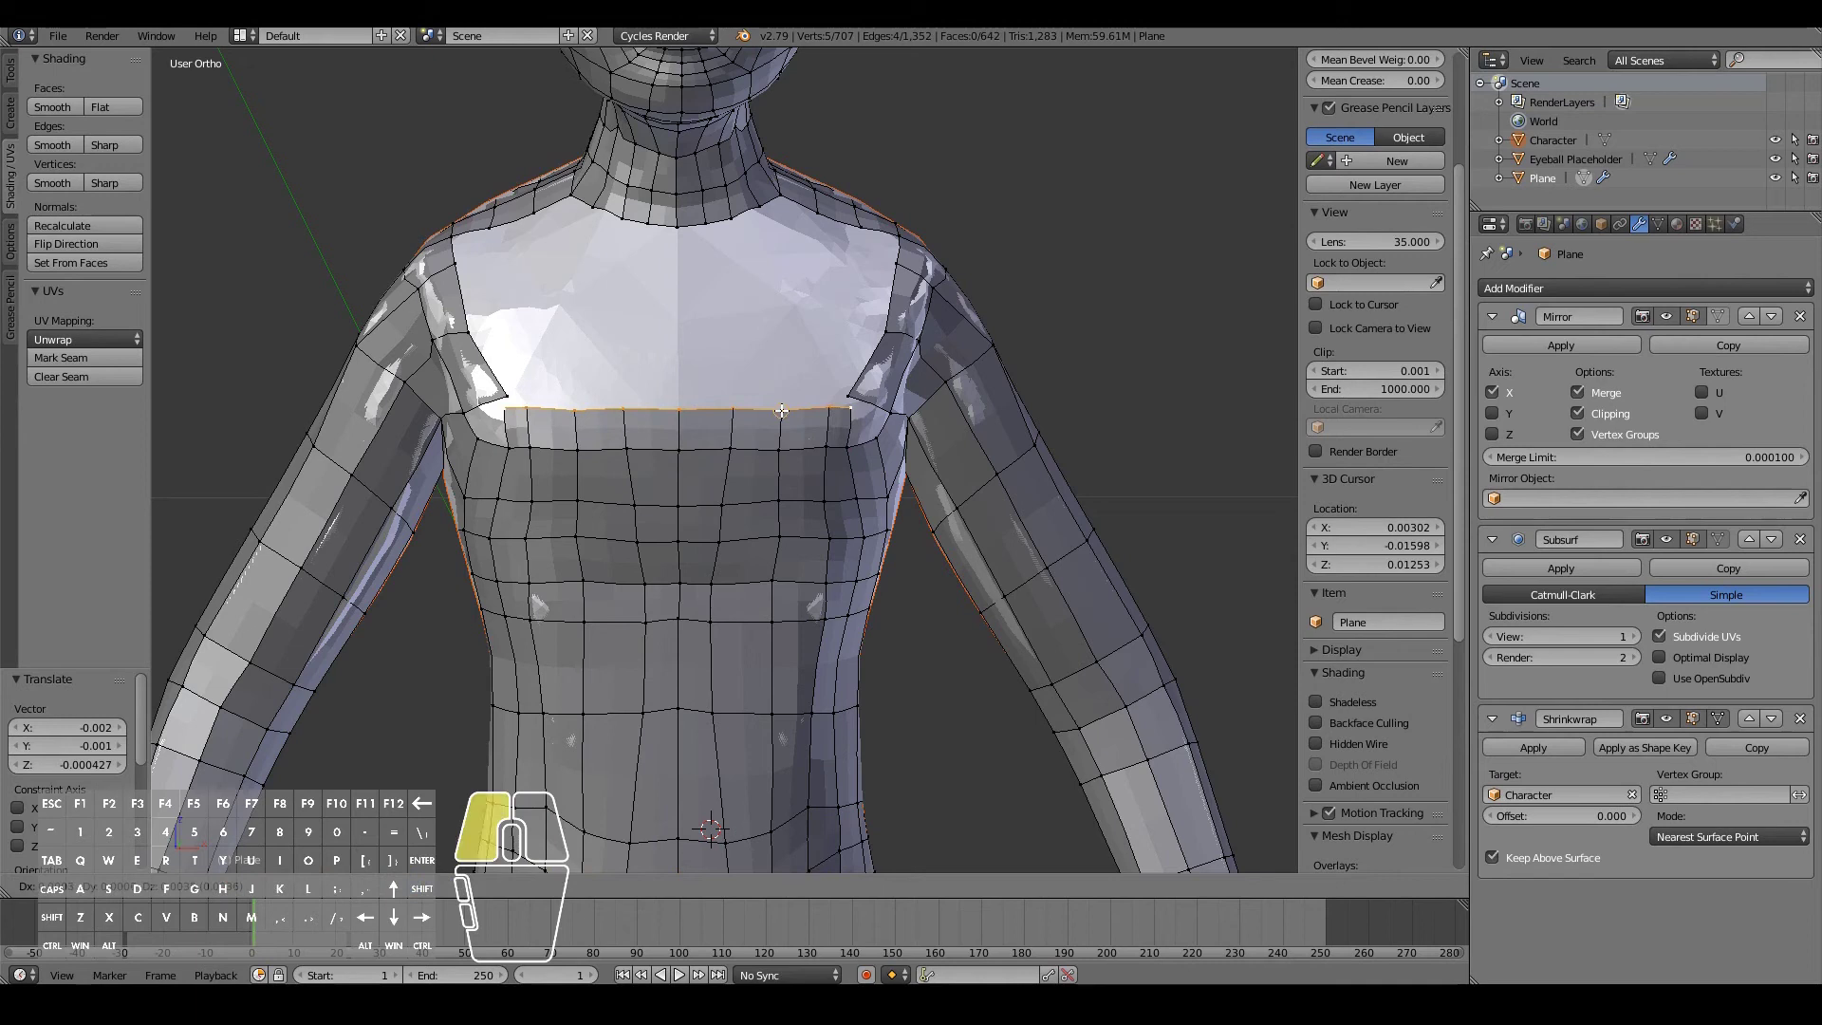
key(s)
click(848, 421)
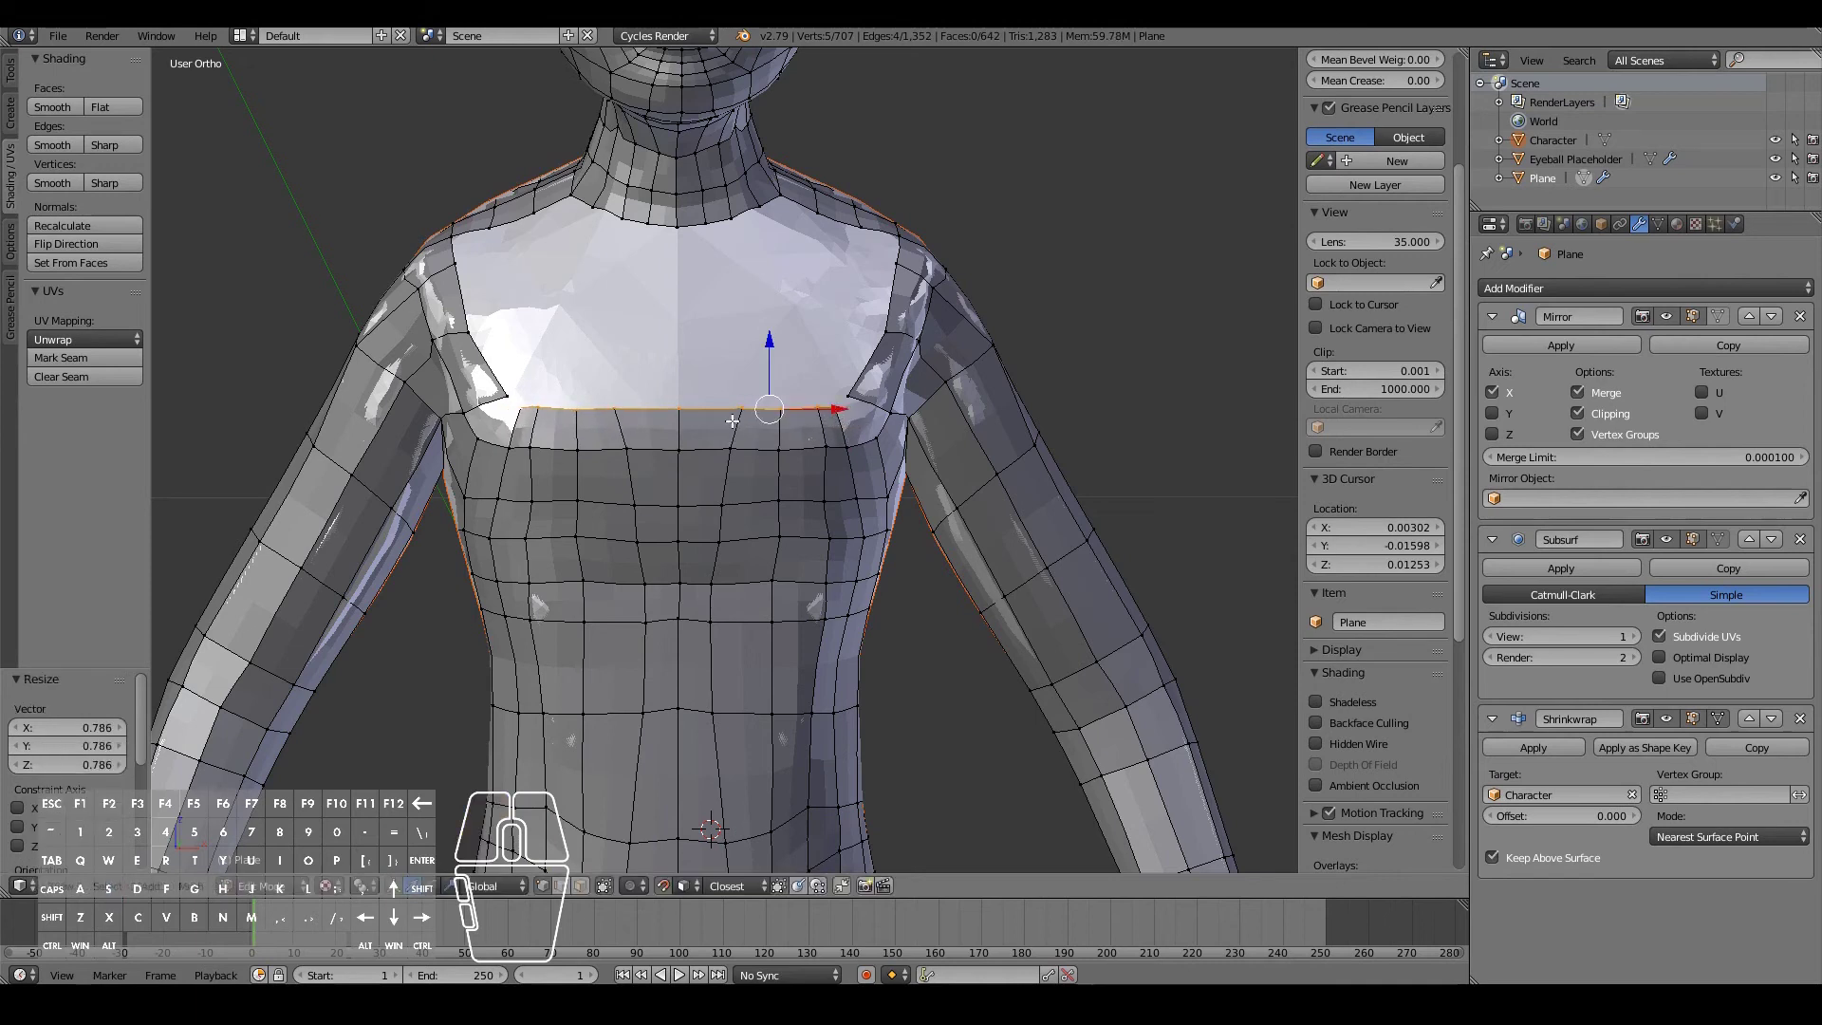
- Space out the individual vertices along the upper edge of the new chest row
right_click(743, 410)
key(g)
click(722, 409)
key(g)
right_click(759, 409)
key(g)
click(771, 409)
right_click(808, 410)
key(g)
click(799, 411)
right_click(831, 411)
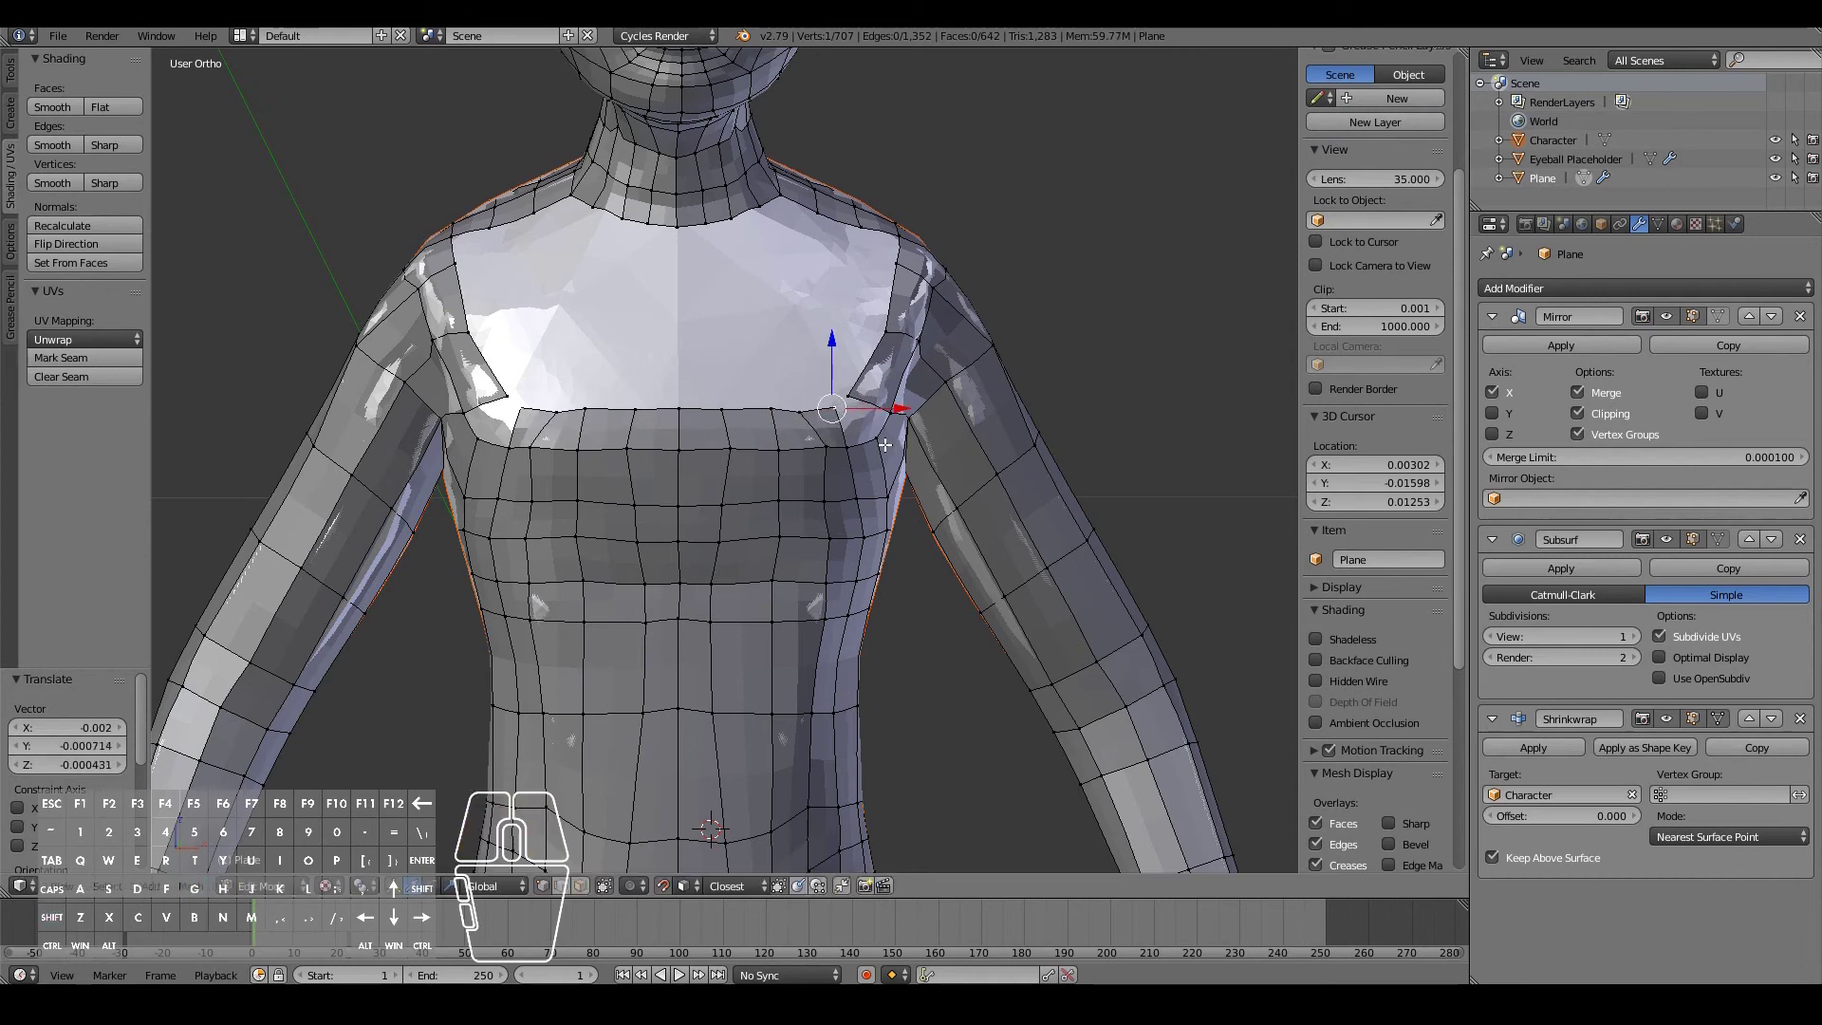
- Extrude the outer vertex of the new chest row toward the armpit and fill a face down to the row below
scroll(885, 444, up, 2)
key(e)
click(889, 384)
shift+right_click(886, 385)
shift+right_click(895, 439)
shift+right_click(937, 432)
key(f)
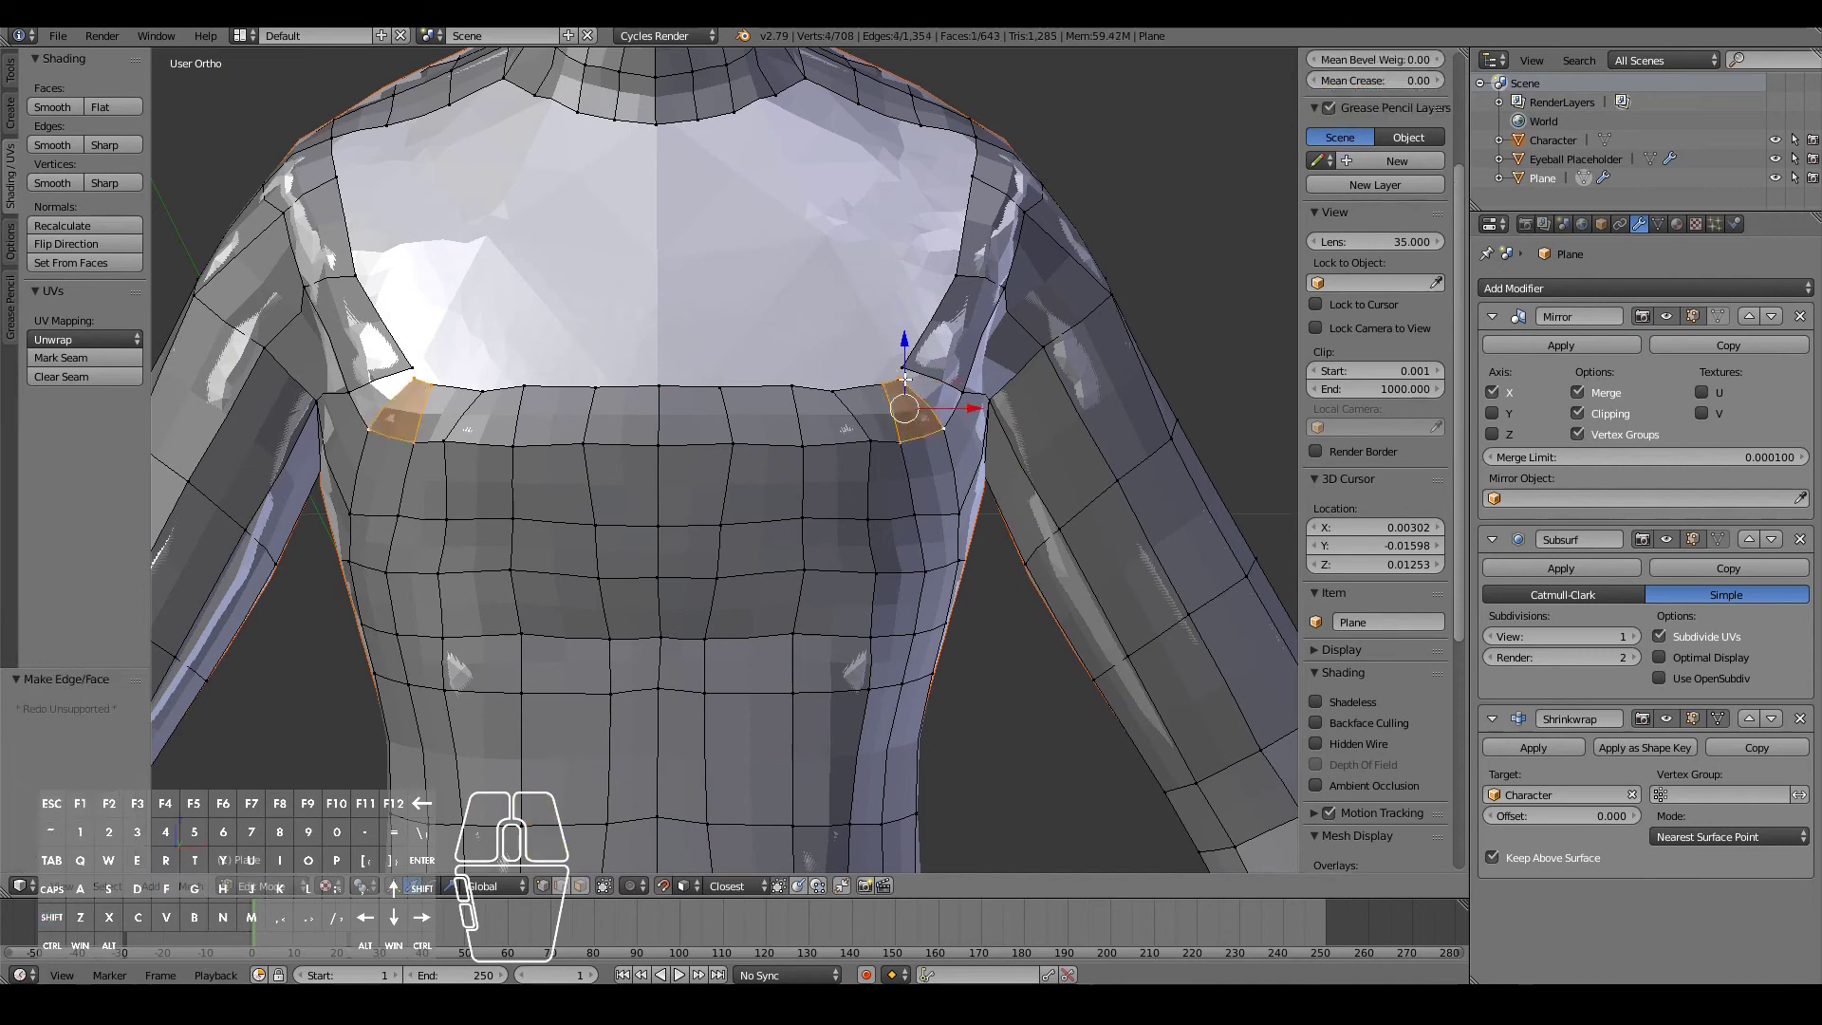
- Fill the small face joining the new chest row to the end of the front shoulder strip
right_click(903, 379)
shift+right_click(906, 369)
shift+right_click(962, 387)
shift+right_click(945, 427)
key(f)
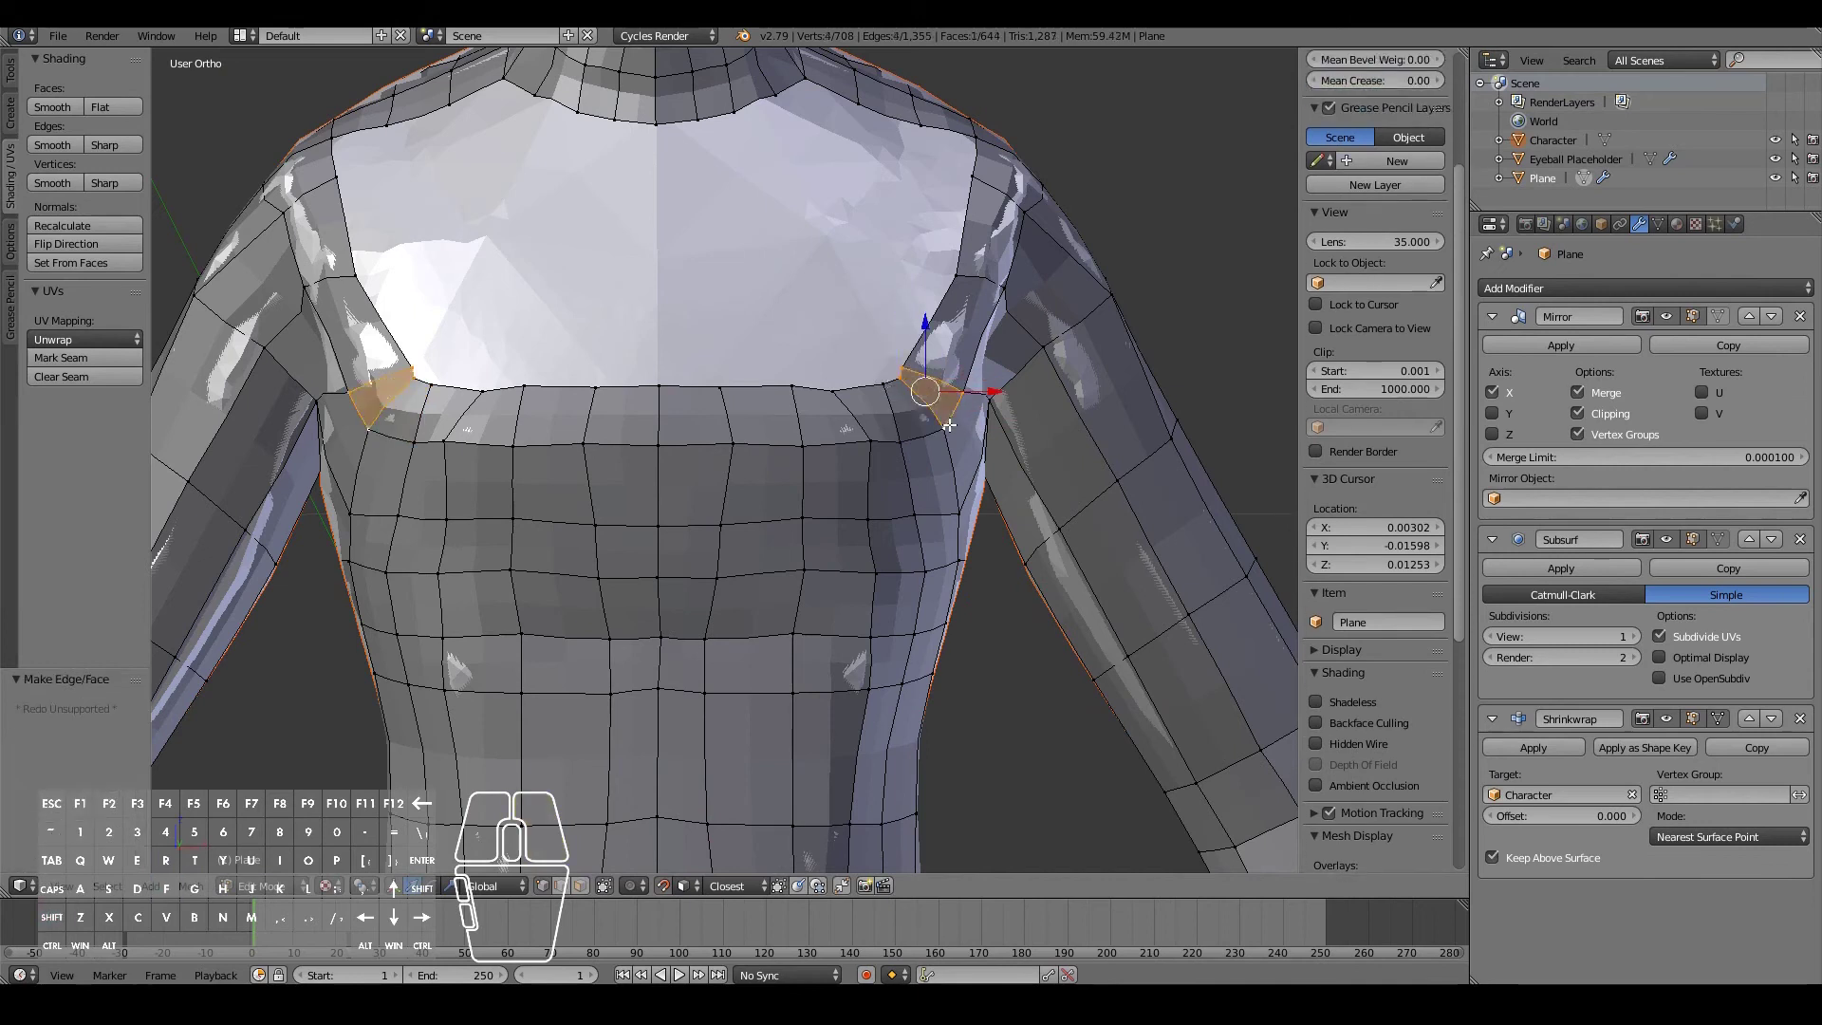
key(a)
scroll(450, 431, down, 1)
scroll(681, 443, down, 2)
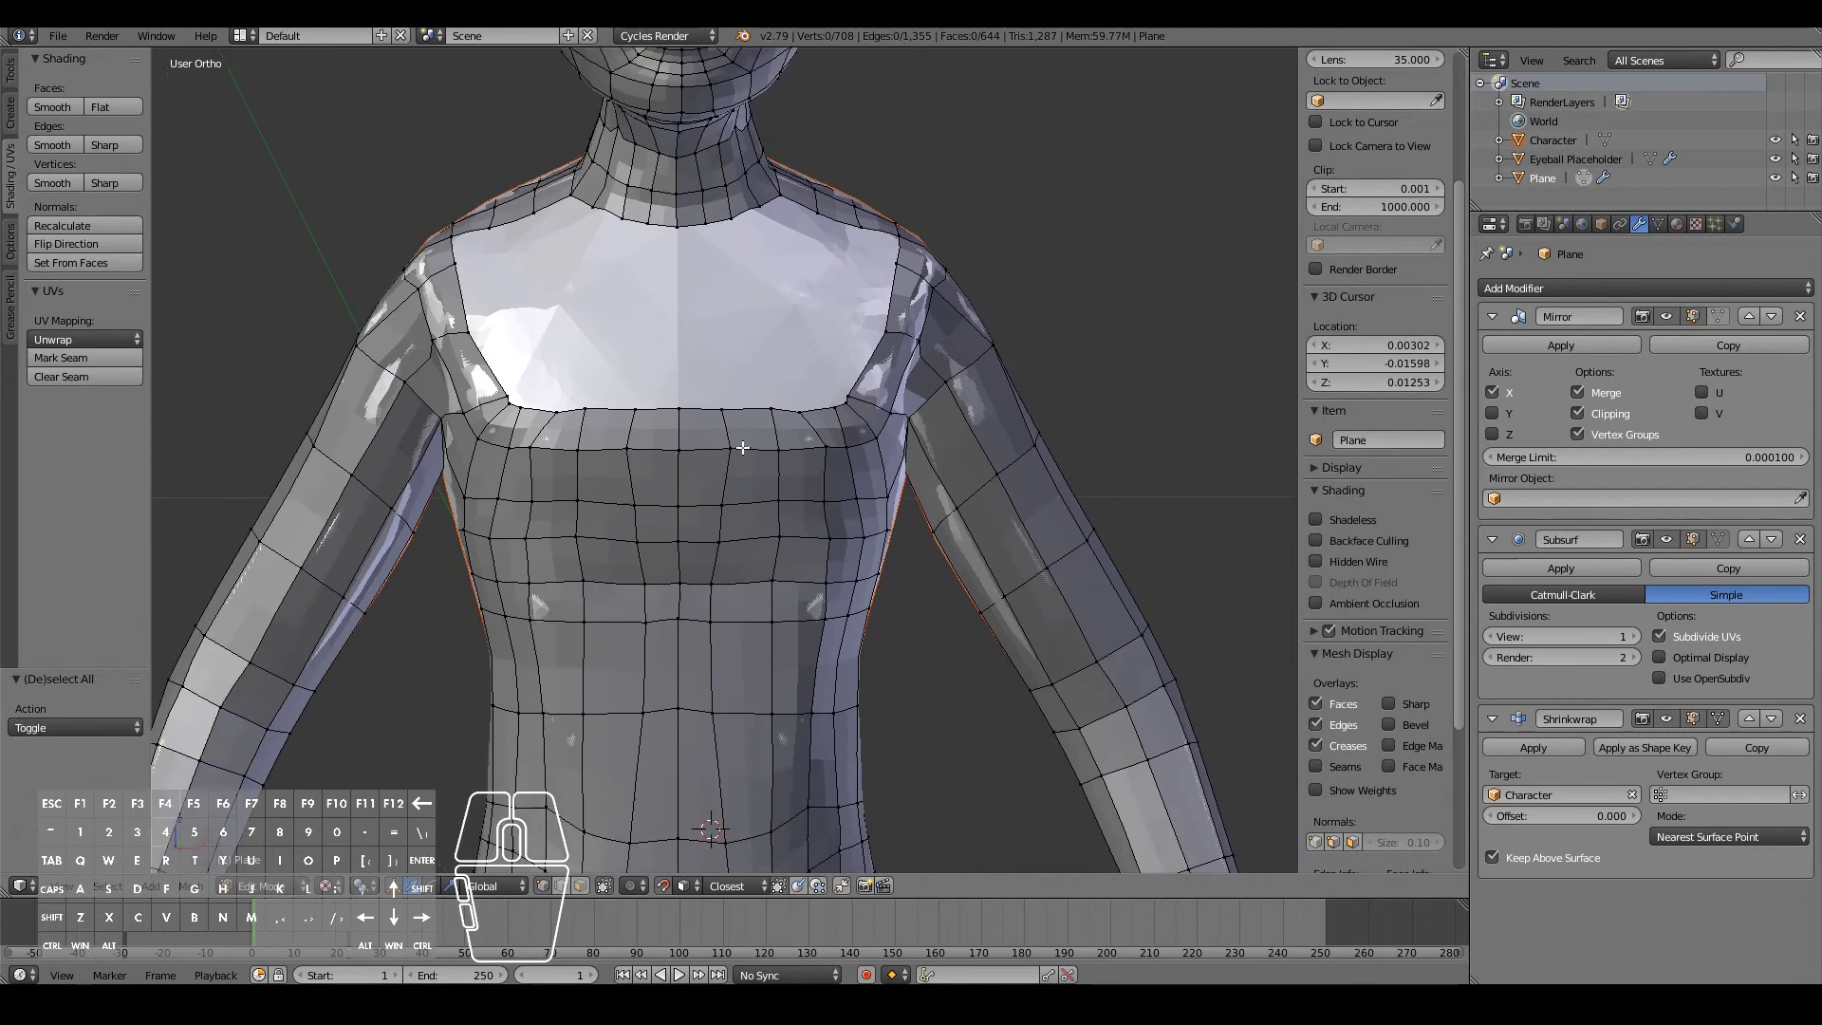
- Close the gap across the back beneath the upper-back strip with faces and adjust the nearby vertices
middle_drag(594, 428, 447, 493)
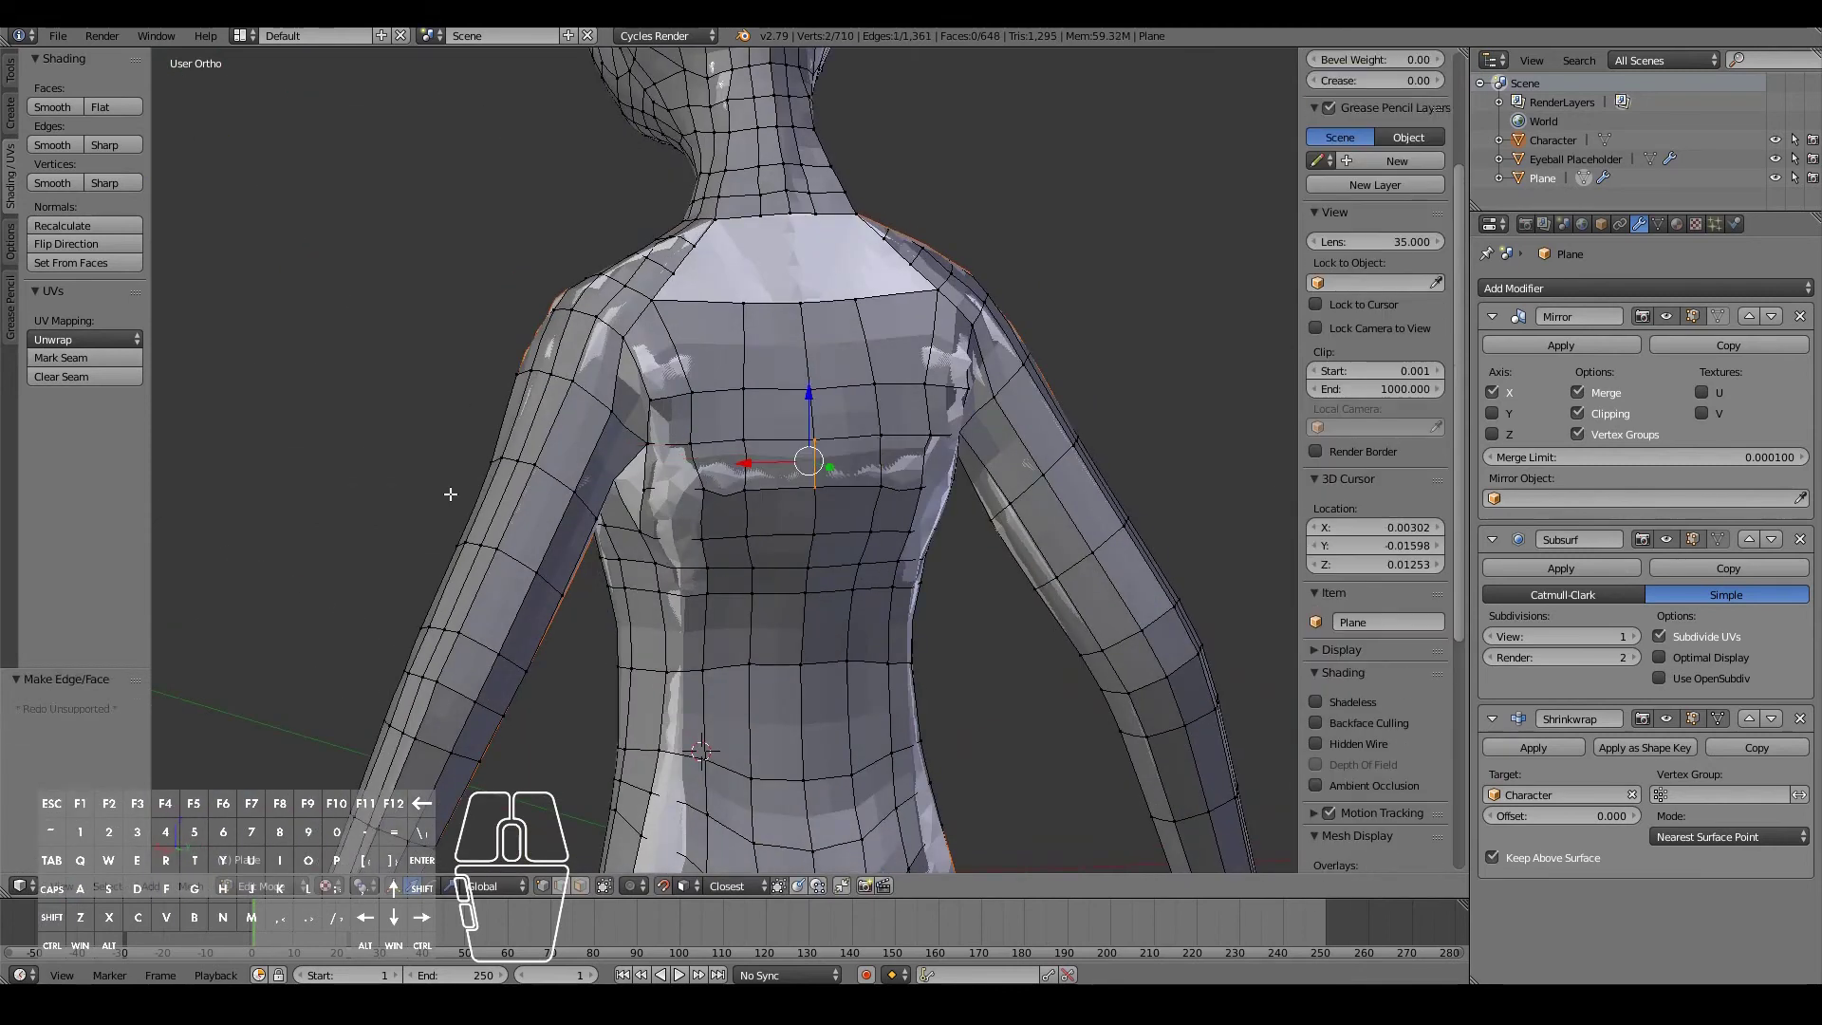
key(a)
key(KP_1)
click(856, 389)
mouse_move(845, 404)
right_down()
mouse_move(959, 401)
mouse_move(815, 389)
right_up()
click(959, 401)
click(815, 389)
right_click(883, 370)
middle_drag(916, 371, 532, 427)
- Try to grid fill the opening between the top edge of the upper back and the base of the neck
right_click(638, 252)
alt+shift+right_click(662, 292)
alt+shift+right_click(741, 167)
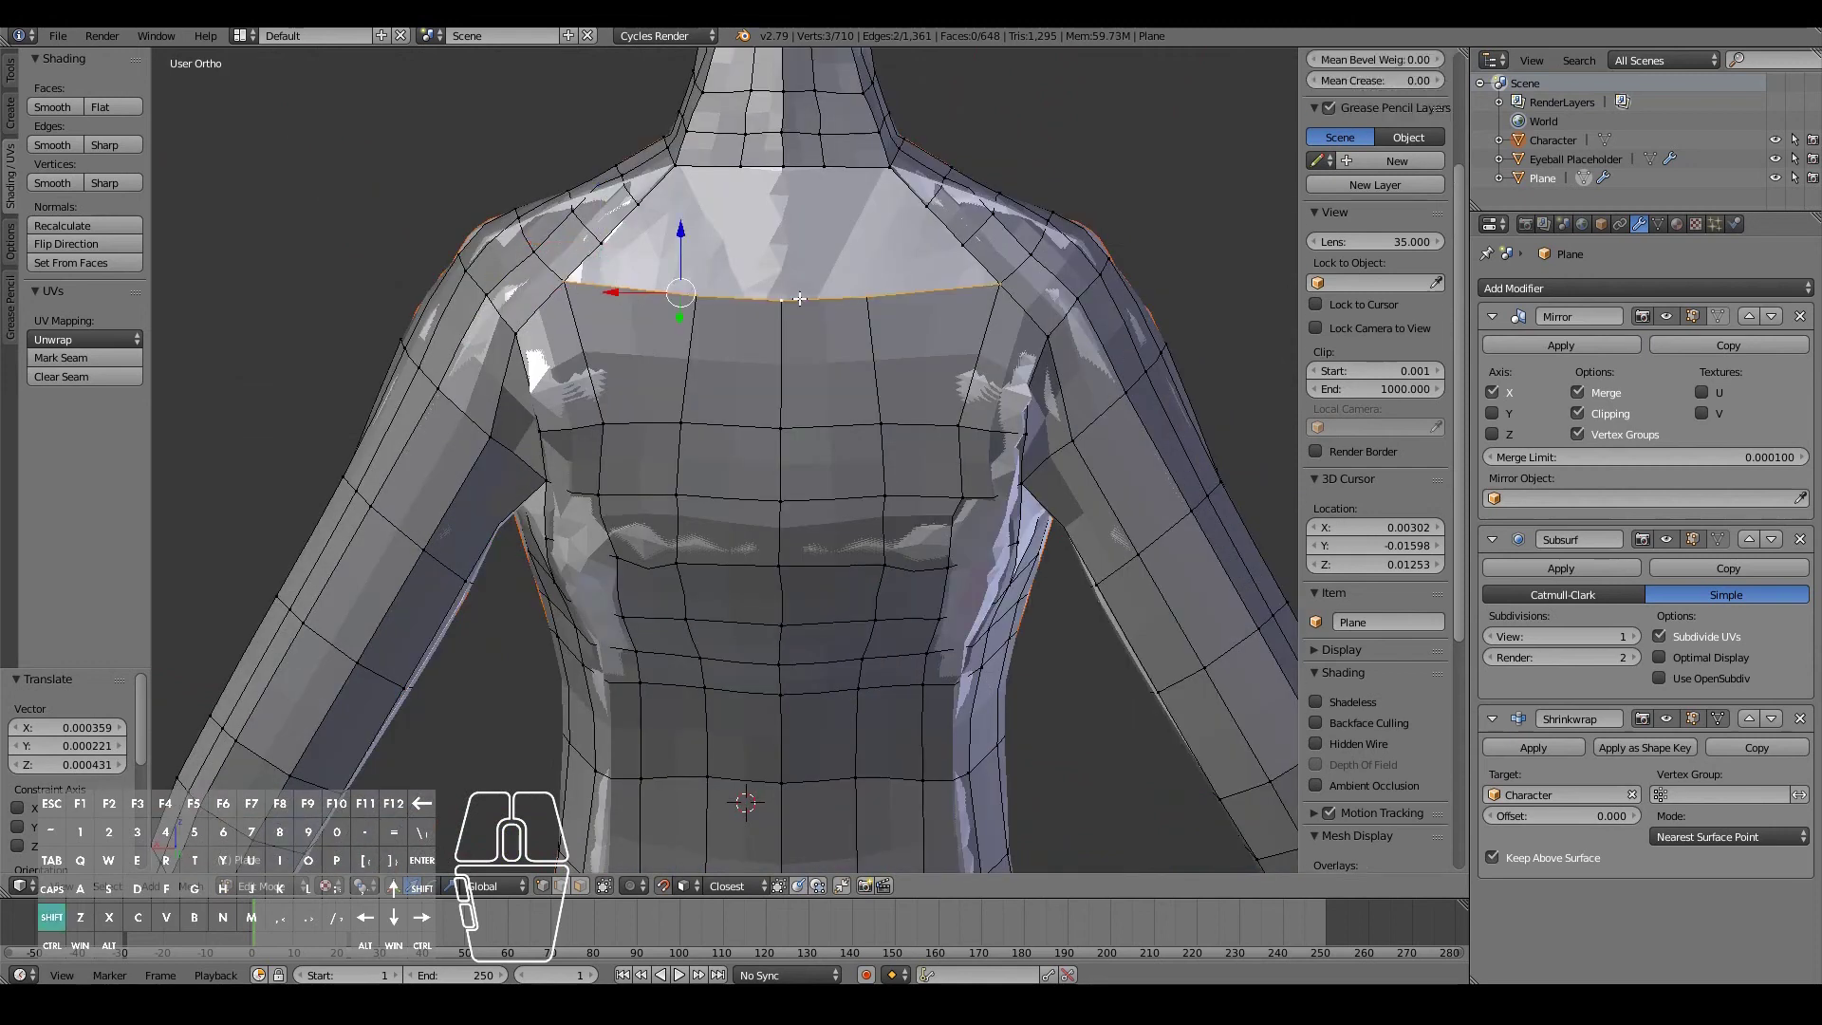
middle_drag(797, 218, 920, 237)
key(a)
right_click(606, 277)
alt+shift+right_click(694, 147)
key(ctrl+f)
- Connect a vertex on the upper-back edge to the neck base across the opening
middle_drag(1007, 419, 959, 409)
right_click(839, 254)
shift+right_click(738, 260)
shift+right_click(578, 256)
alt+shift+right_click(801, 100)
right_click(839, 254)
shift+right_click(827, 95)
key(f)
- Grid fill the opening between the upper-back edge loop and the neck-base edge loop
alt+right_click(777, 99)
alt+shift+right_click(787, 256)
key(ctrl+f)
key(g)
key(a)
- Reposition vertices on the upper back to even out the newly filled rows
middle_drag(822, 124, 756, 322)
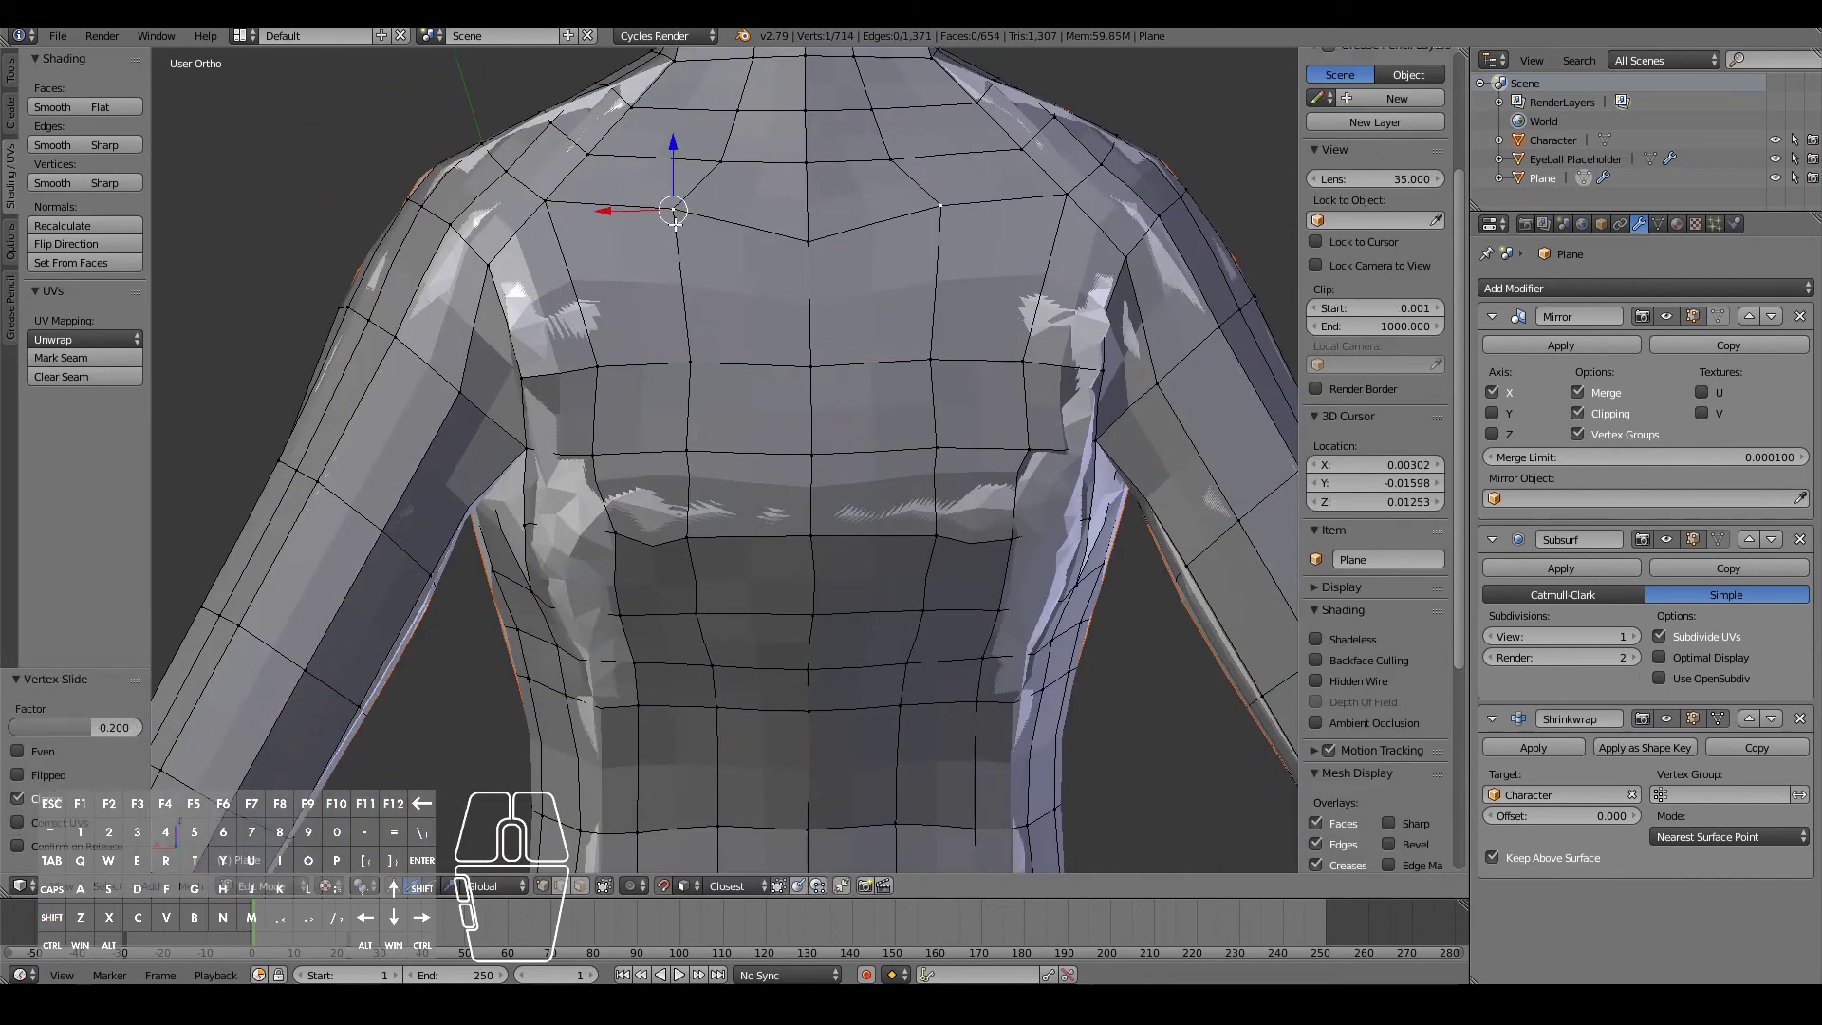
right_drag(696, 362, 696, 443)
scroll(696, 443, down, 5)
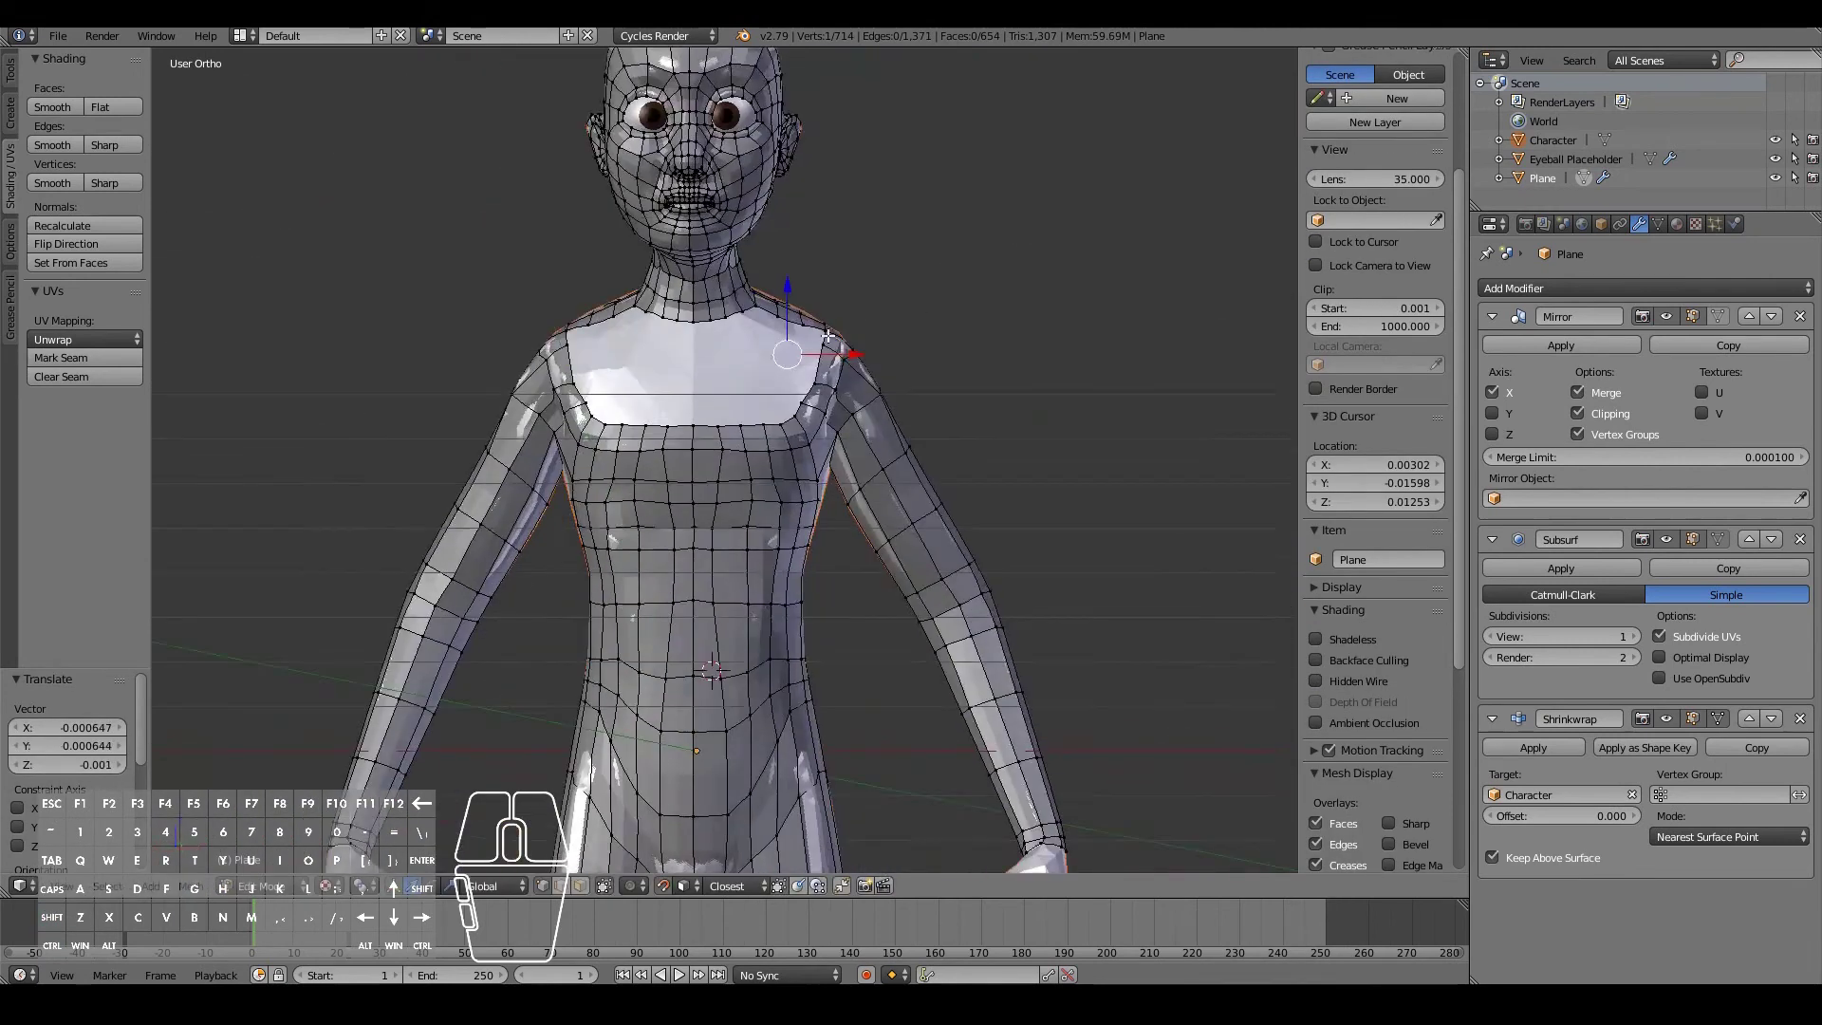
- Try to connect the front shoulder vertices on both sides with an edge across the upper chest
scroll(828, 336, up, 3)
middle_drag(827, 336, 827, 375)
alt+shift+right_click(852, 403)
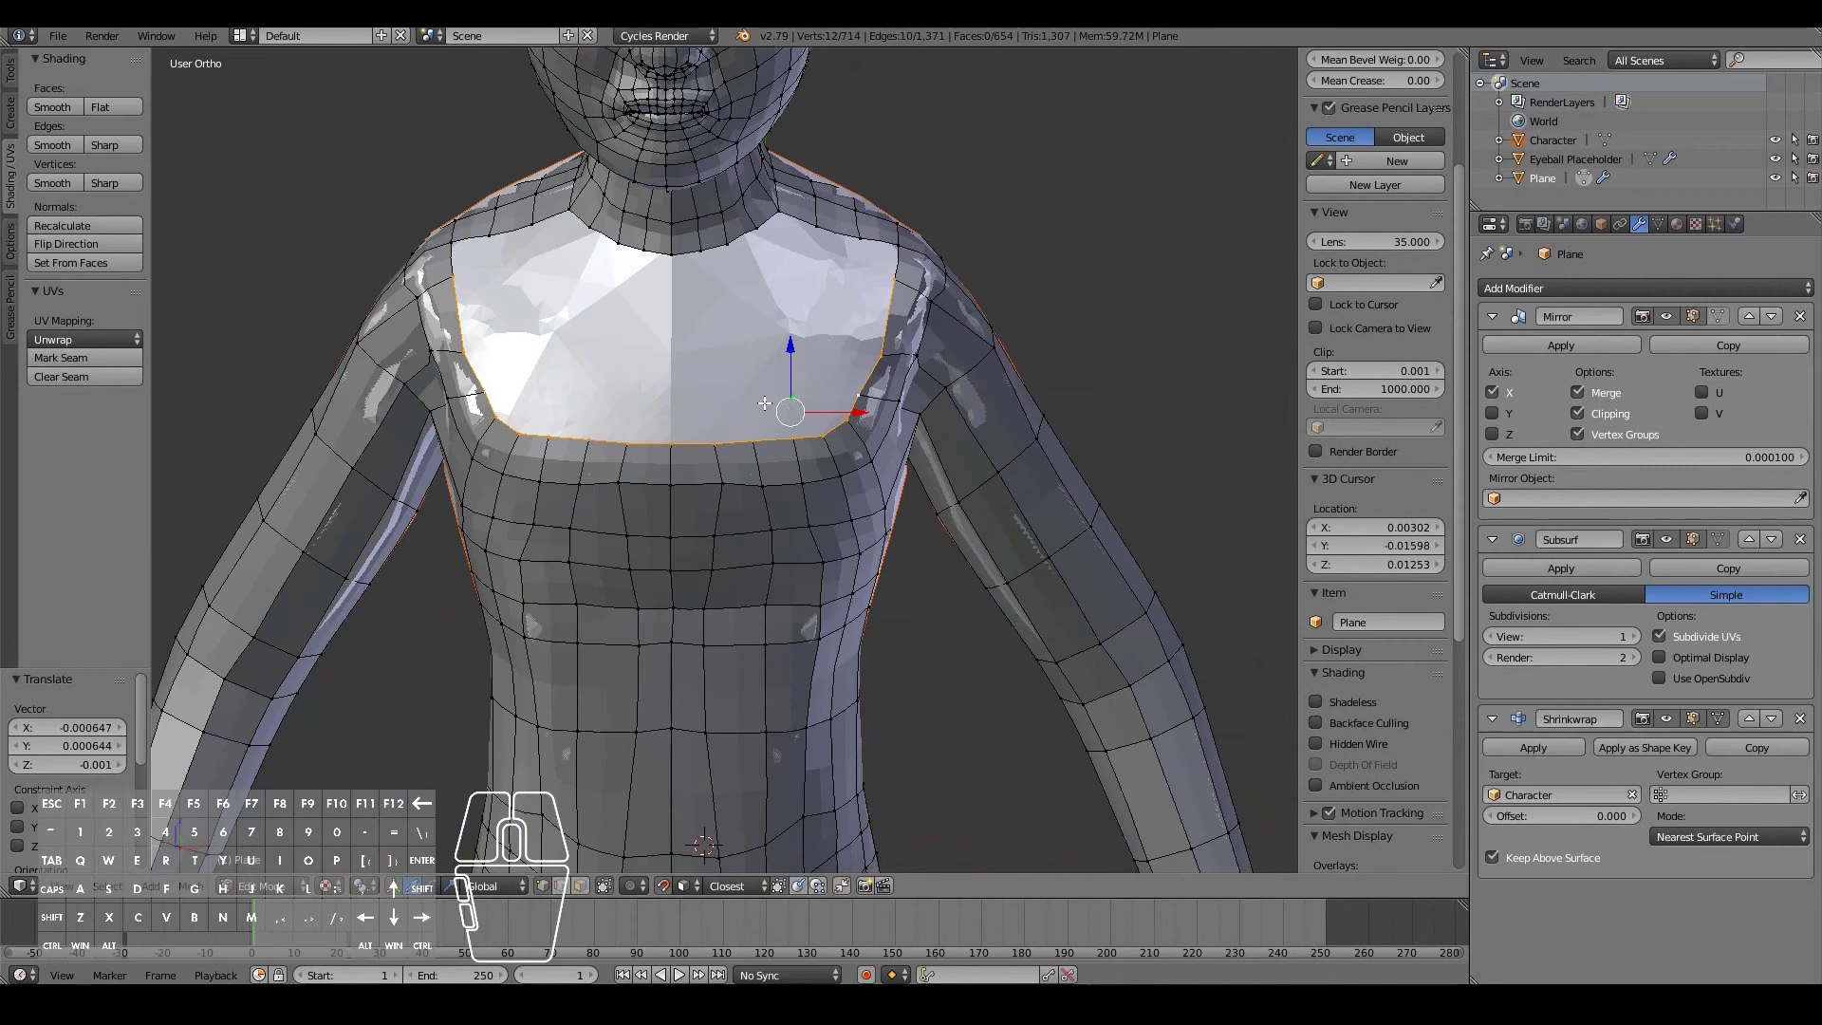
right_click(882, 275)
shift+right_click(462, 277)
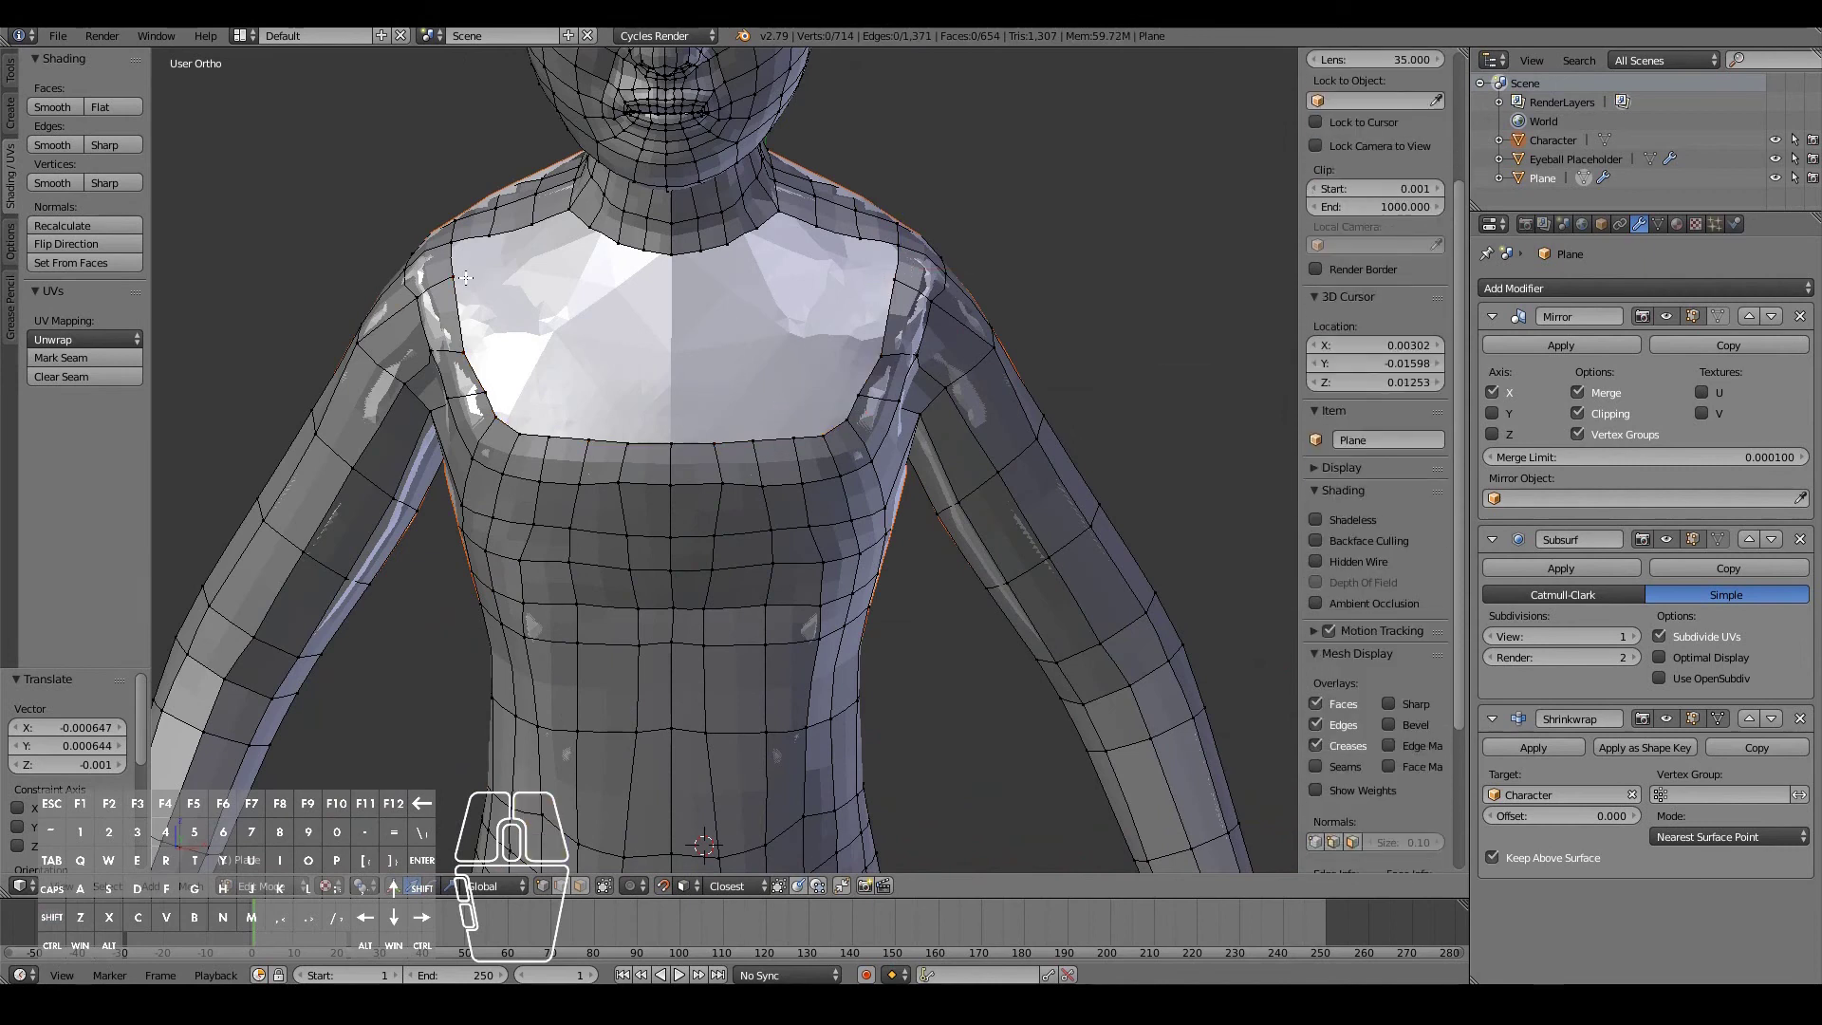
key(f)
- Extrude the front shoulder vertex across the upper chest to the mirror centerline
right_click(871, 287)
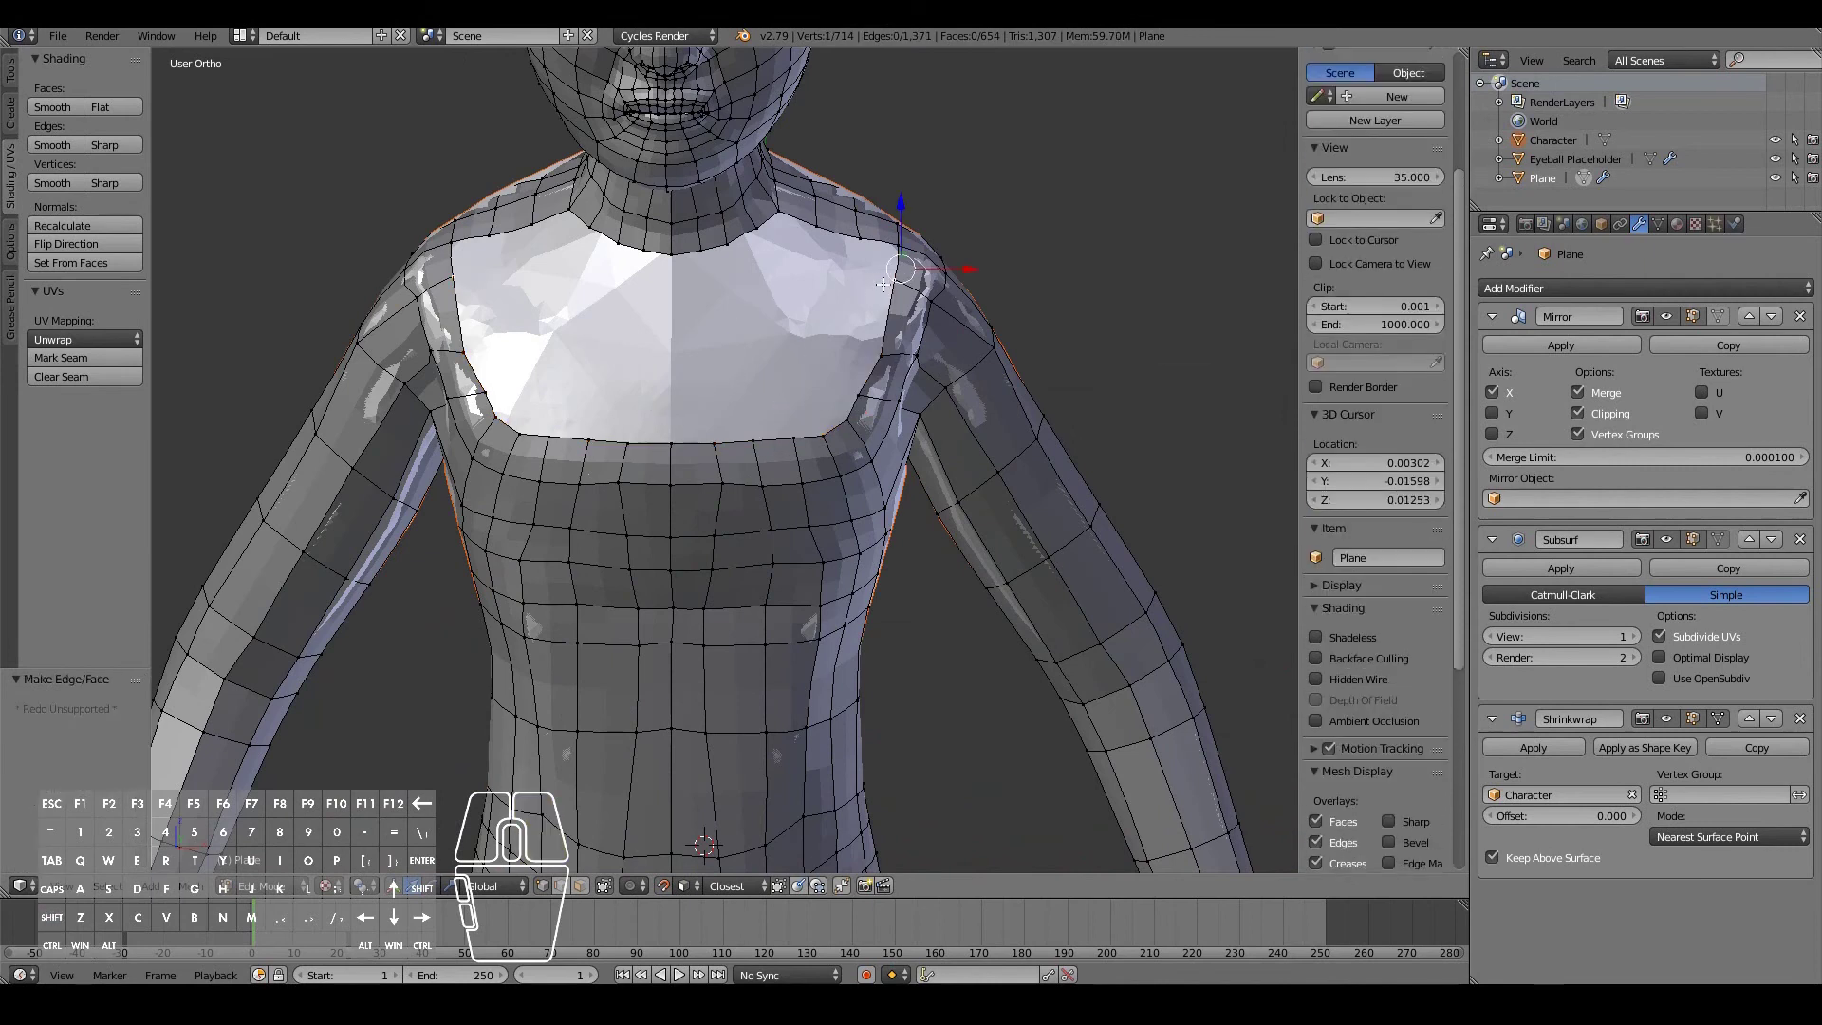
key(e)
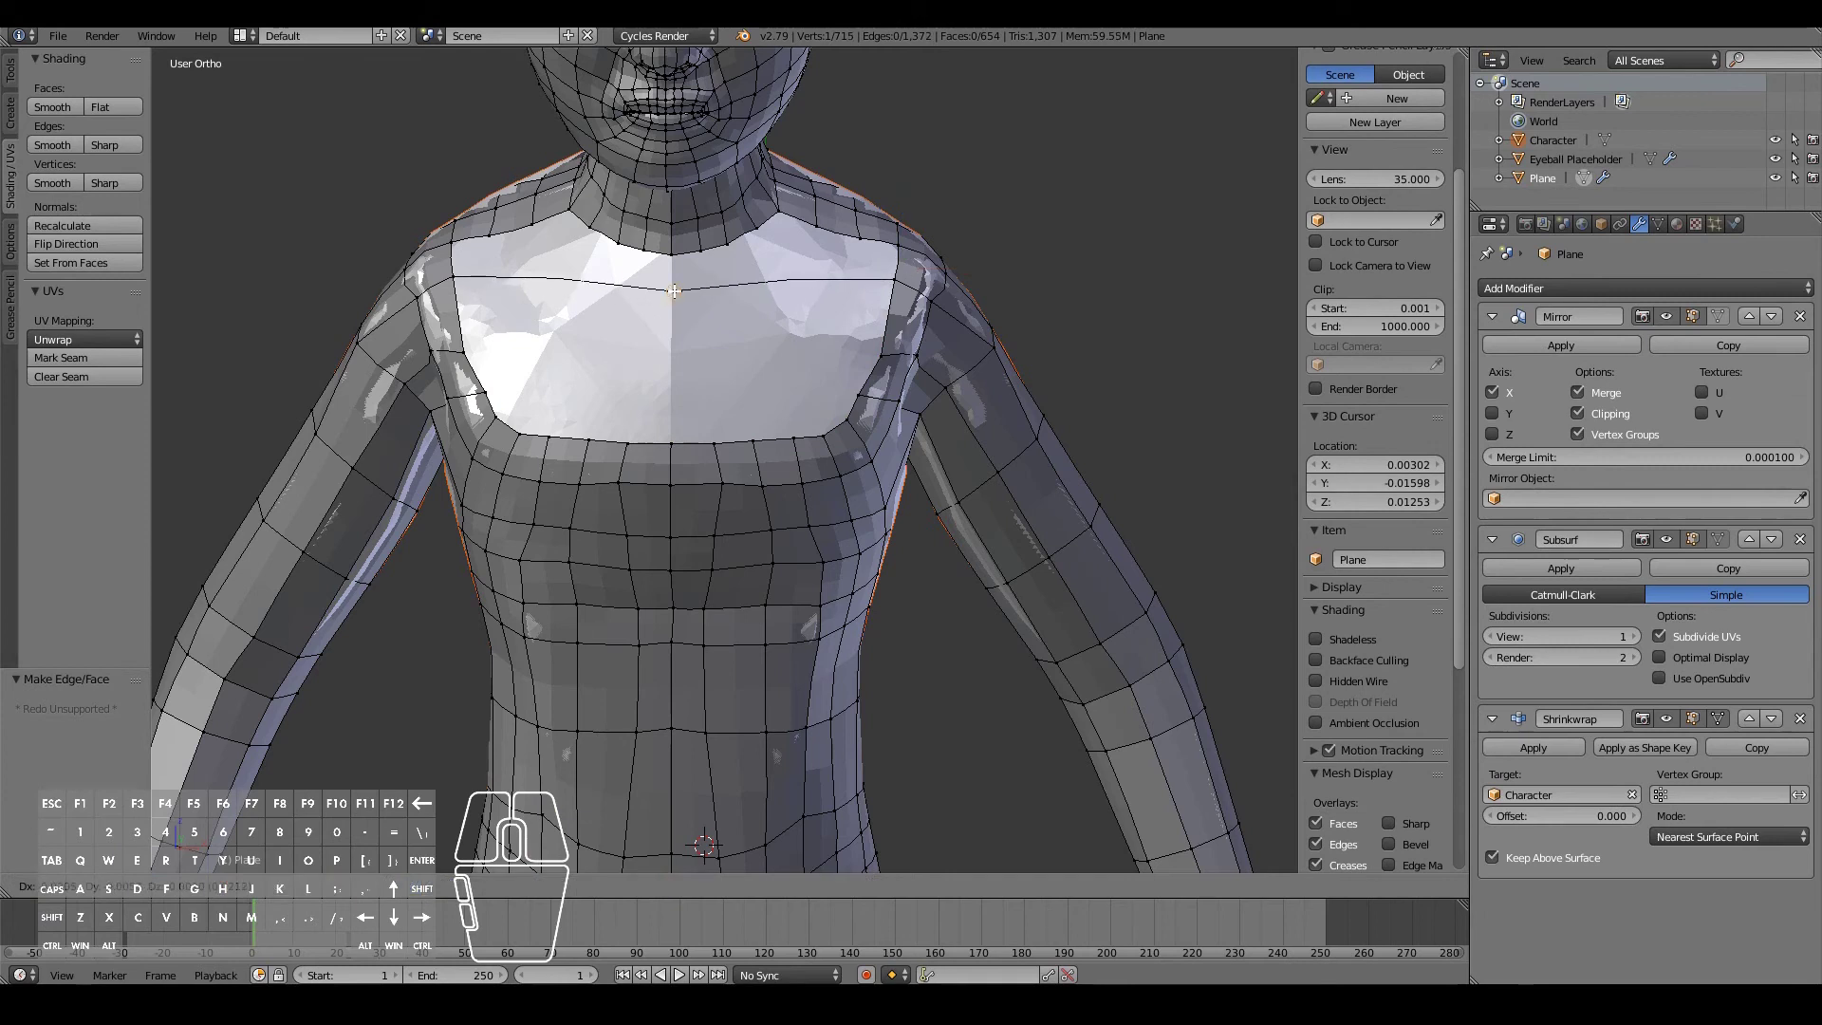
click(649, 282)
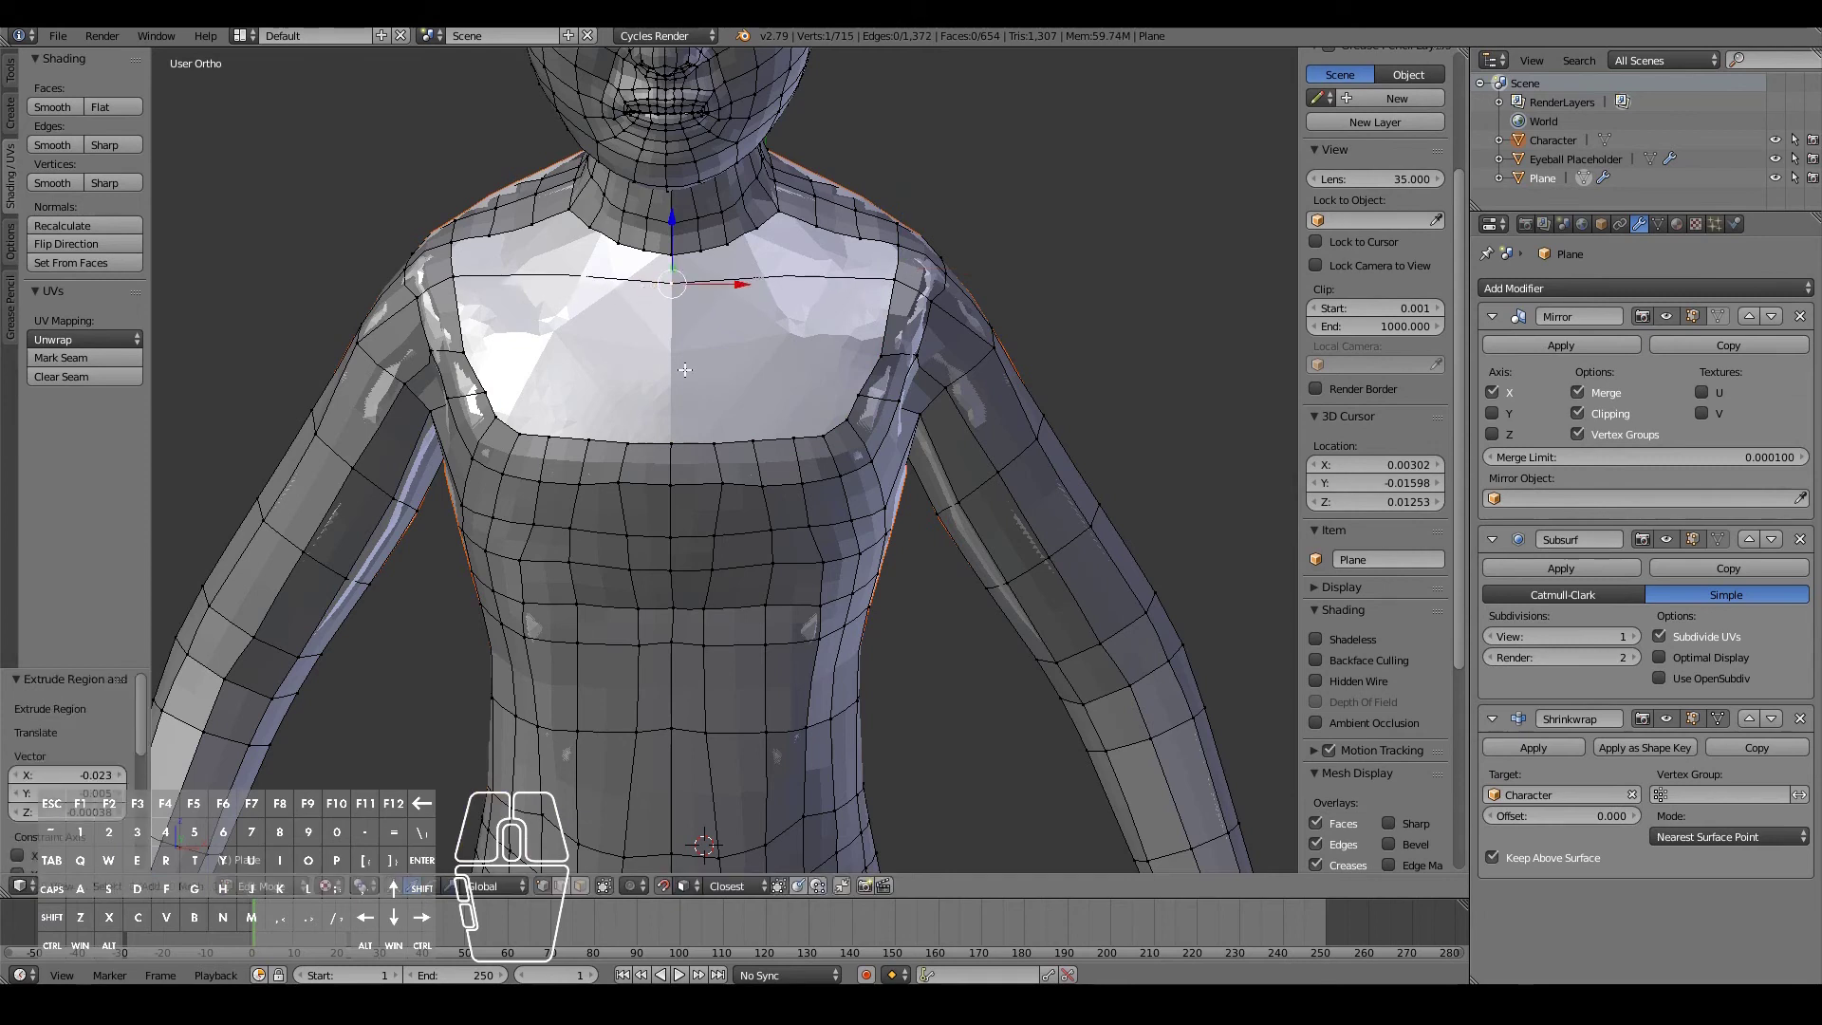
- Subdivide the new upper-chest edge with 4 cuts
shift+right_click(892, 279)
key(w)
click(877, 281)
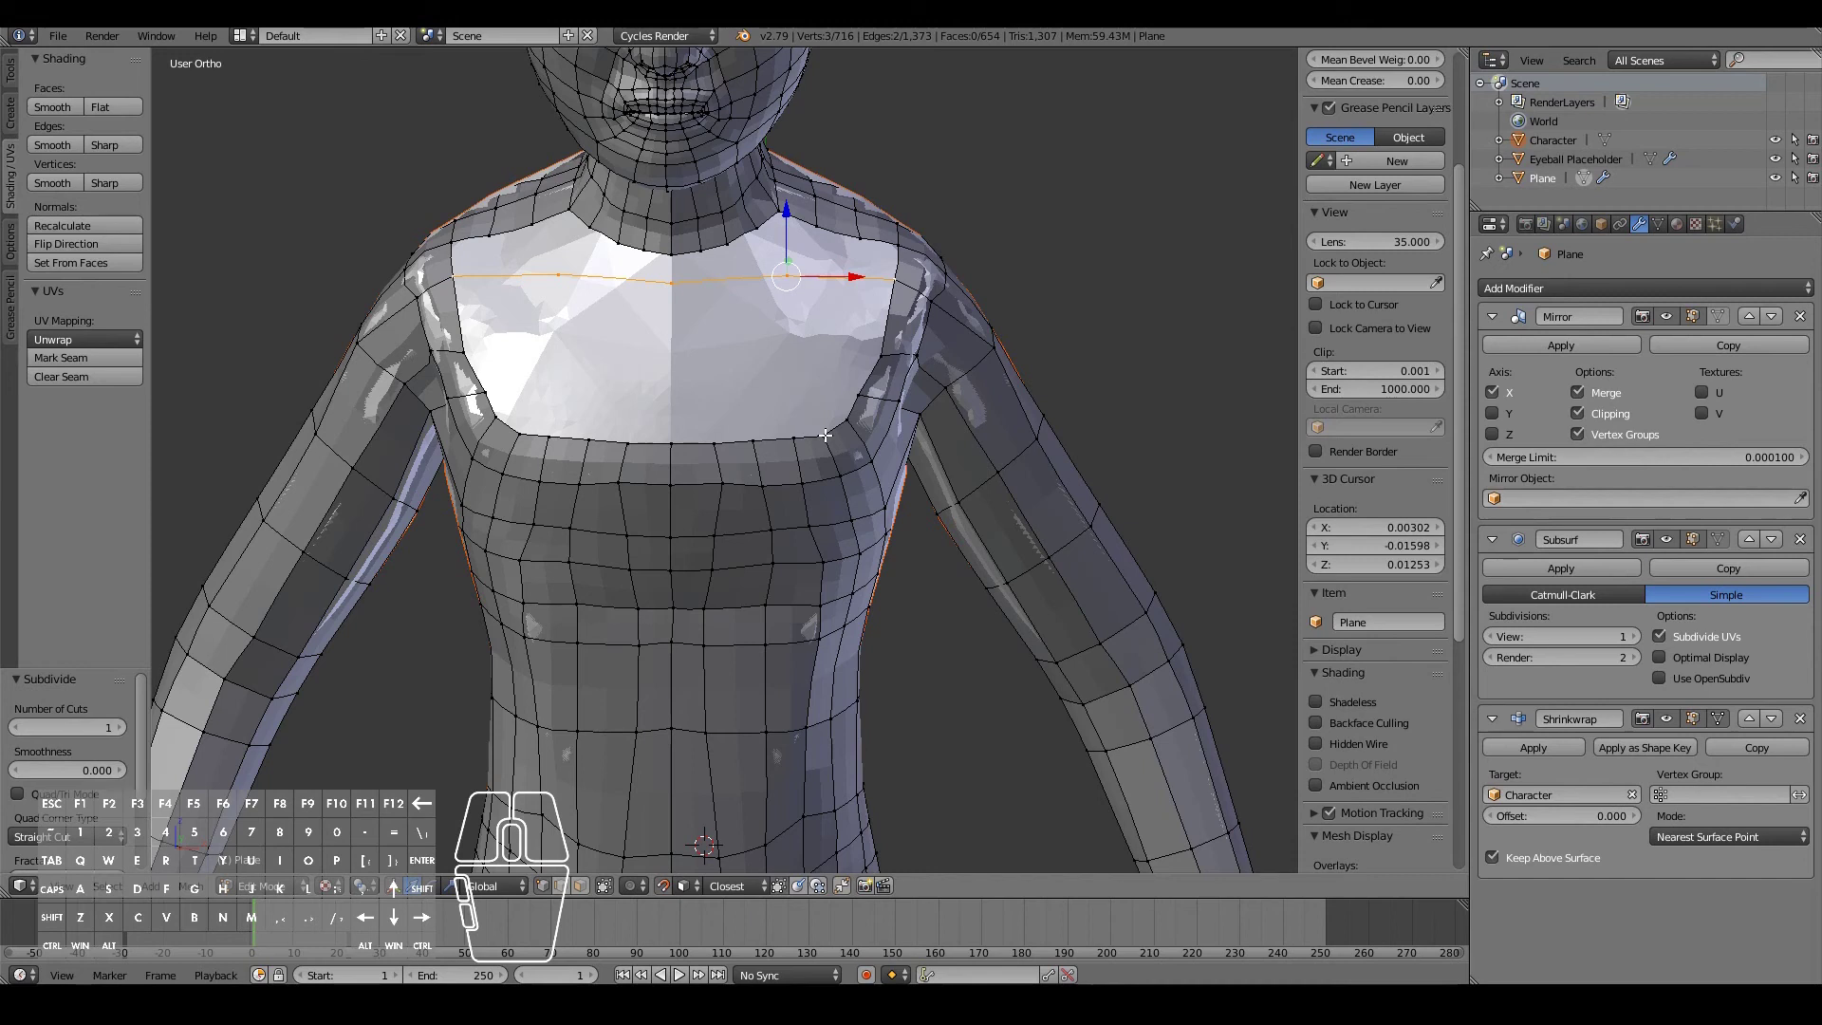
click(121, 727)
click(122, 727)
click(121, 727)
- Try to grid fill the area between the subdivided upper-chest edge and the lower edge of the chest opening
shift+right_click(823, 437)
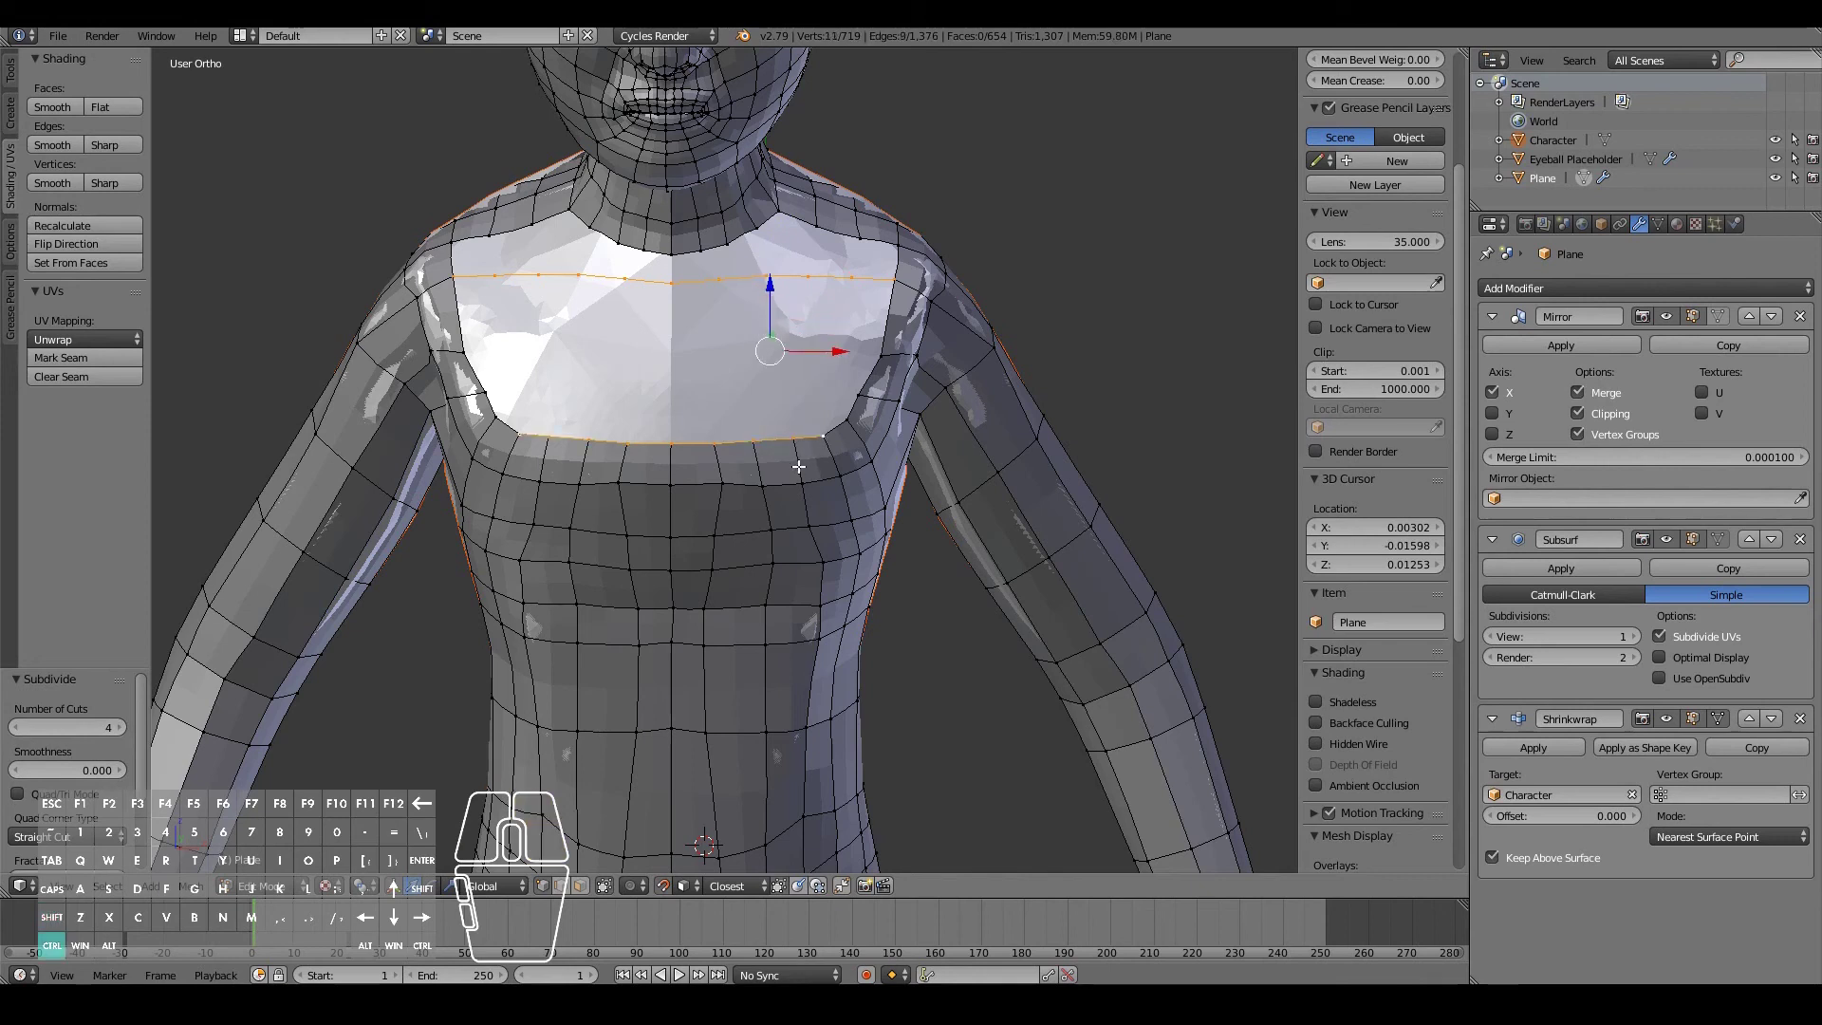
key(ctrl+f)
click(799, 465)
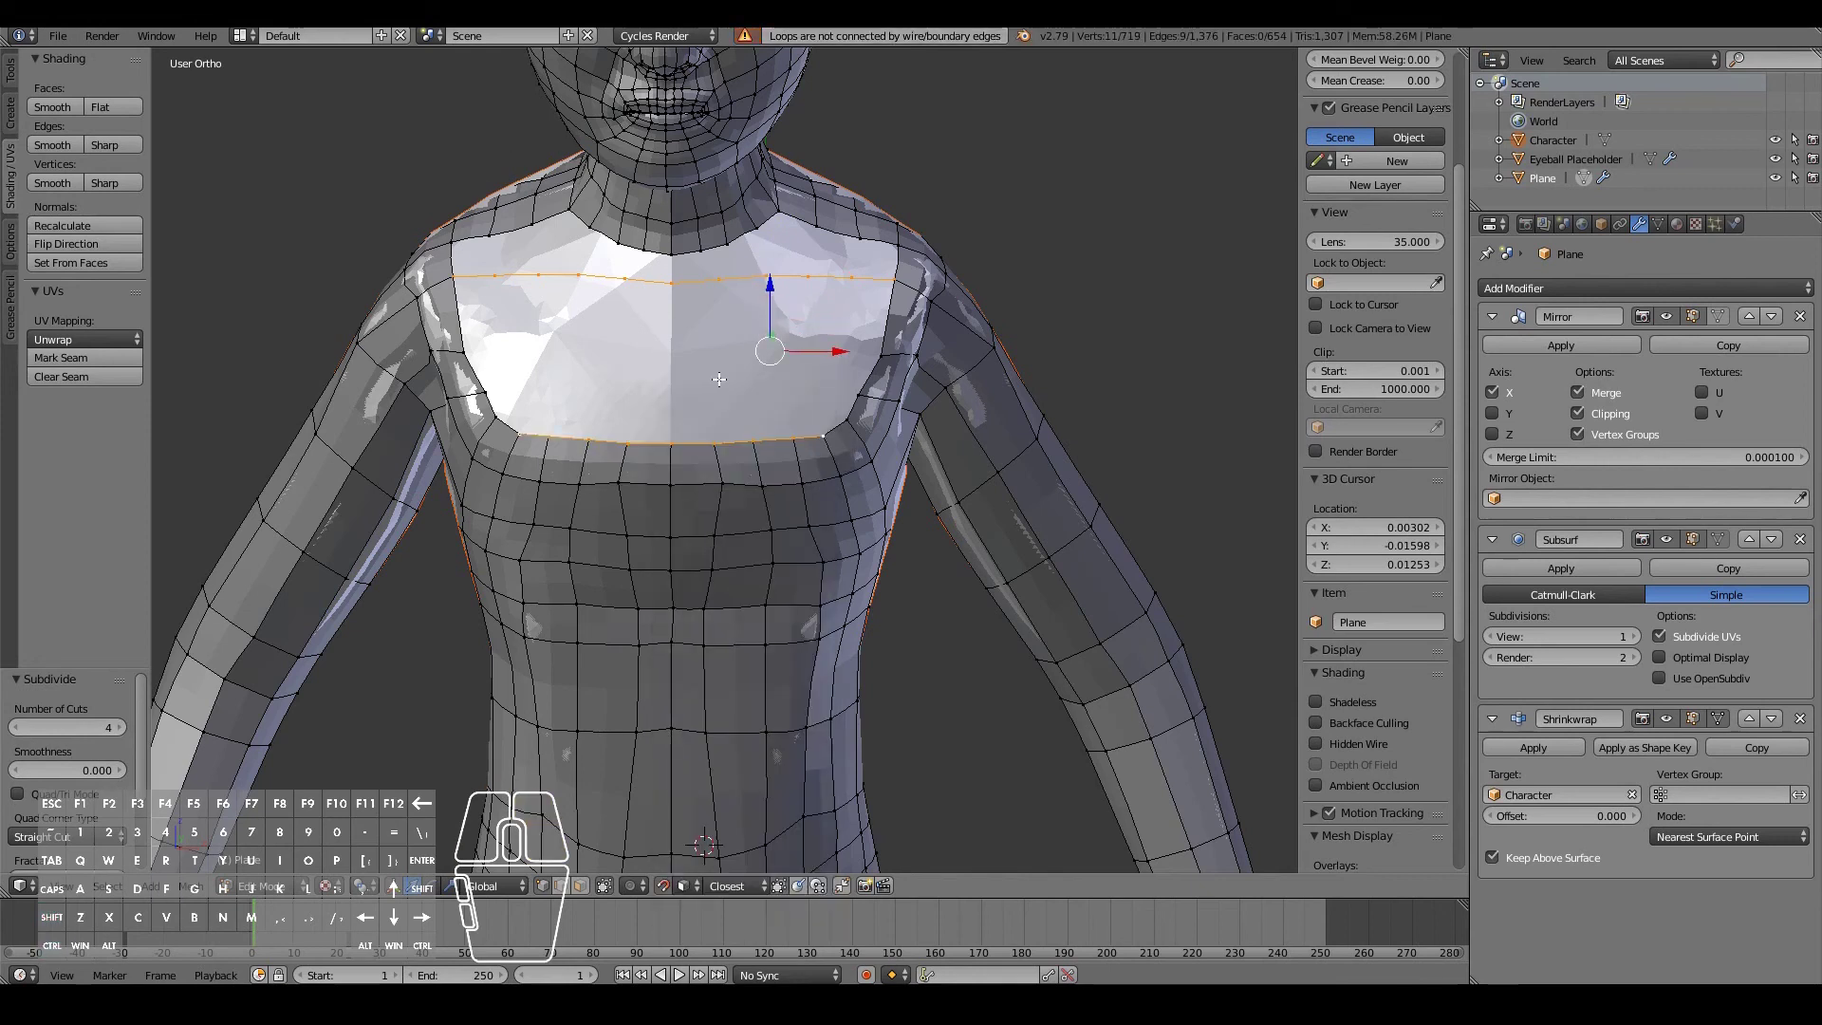
- Connect the upper and lower edges of the chest opening along the centerline and subdivide that edge with two cuts
right_click(675, 437)
shift+right_click(672, 285)
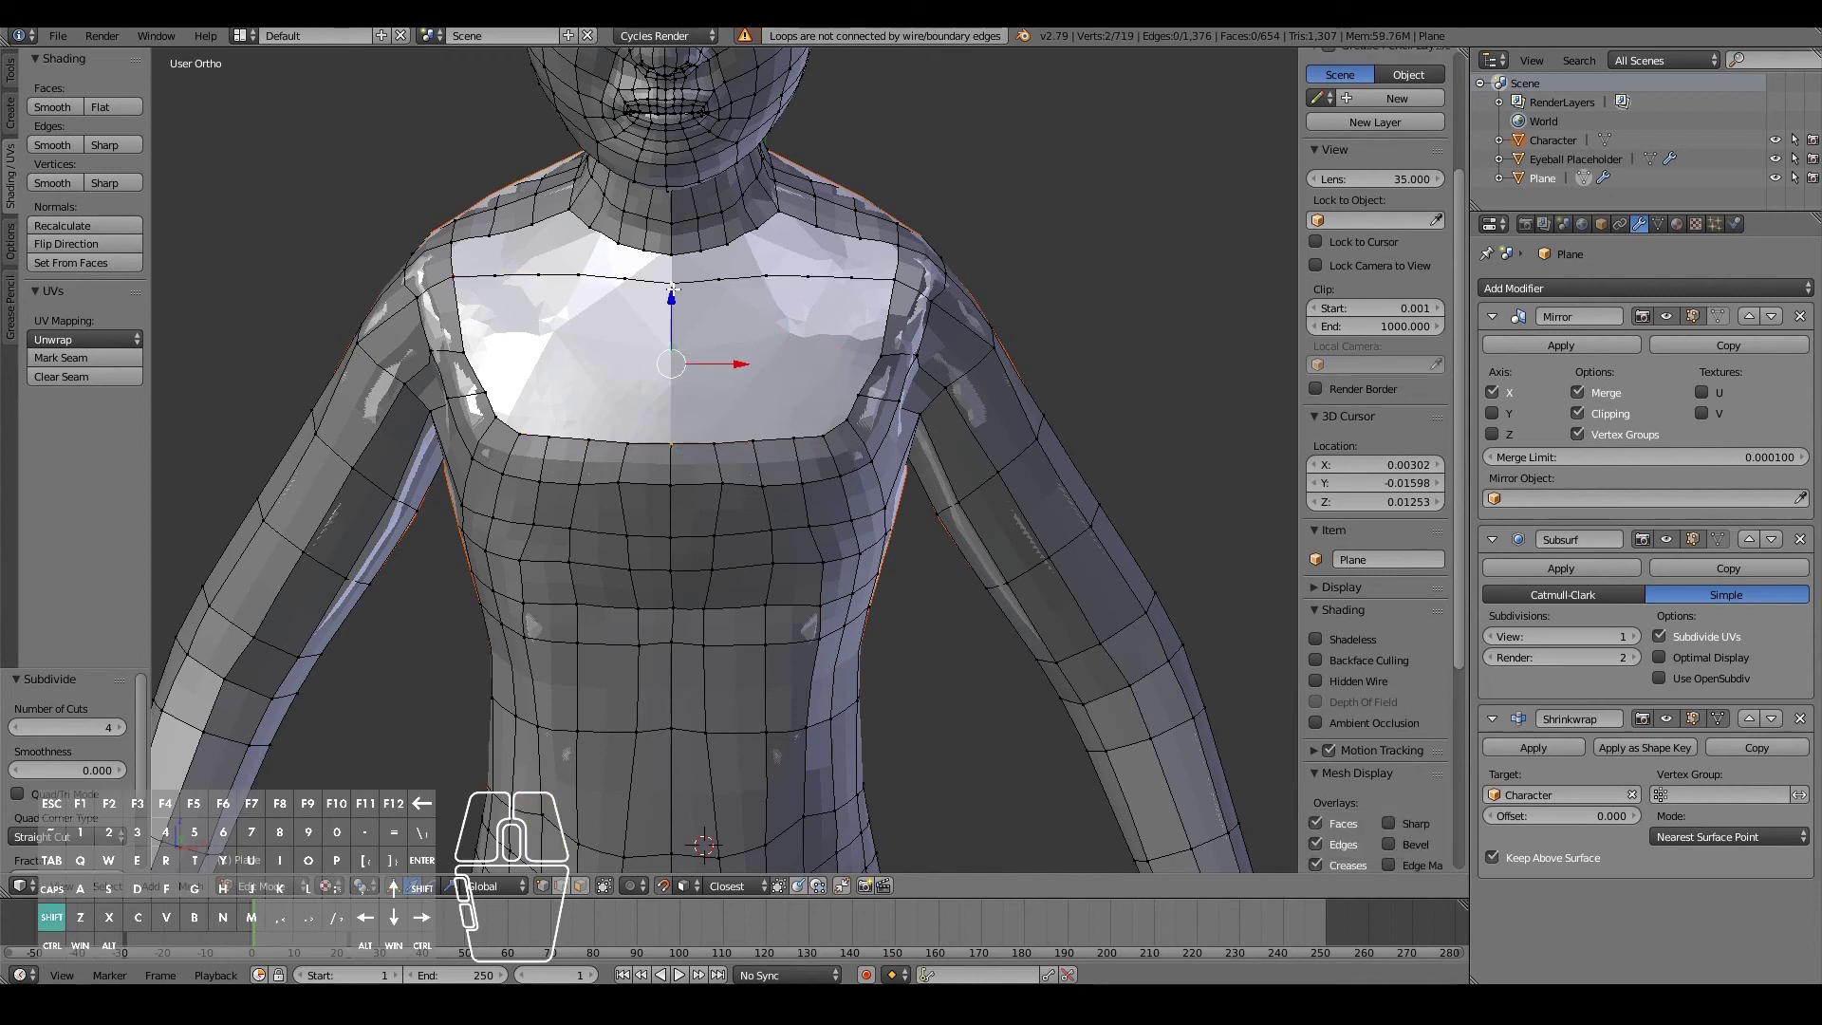
key(f)
key(w)
click(502, 418)
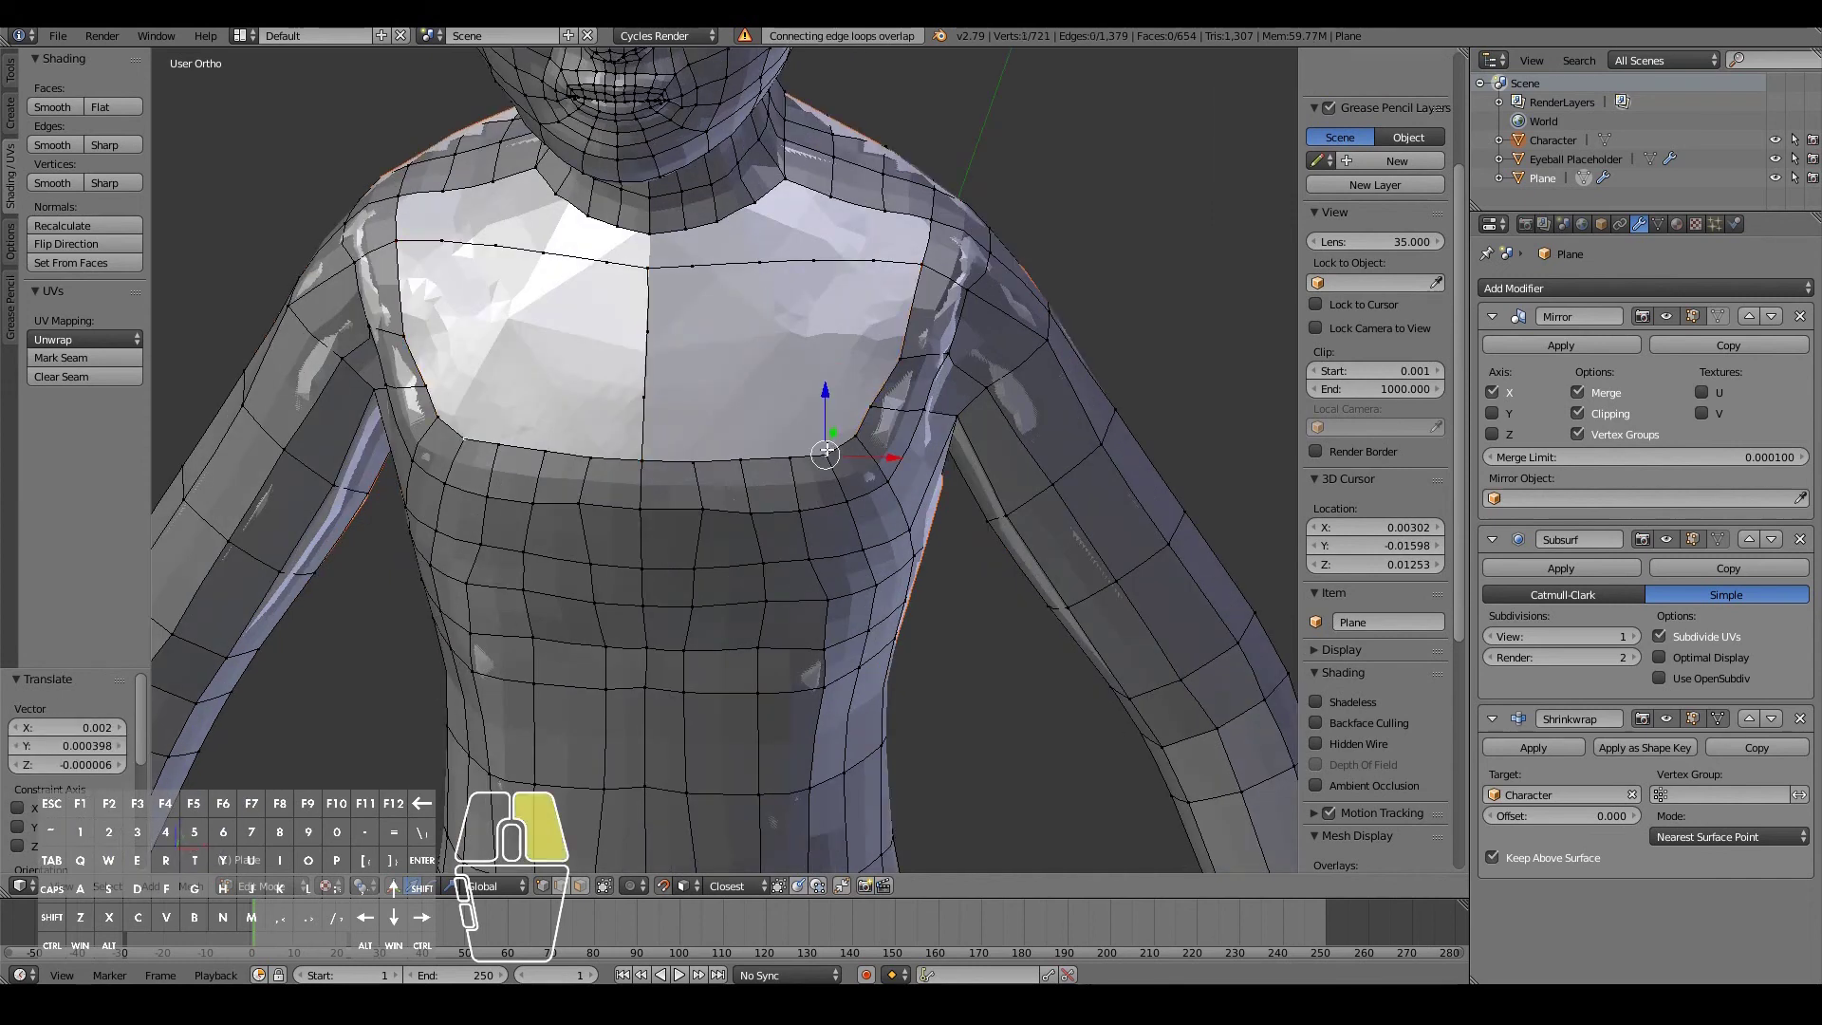
- Extrude the lower corner vertex of the chest opening upward and fill a quad face against the armpit edge
key(g)
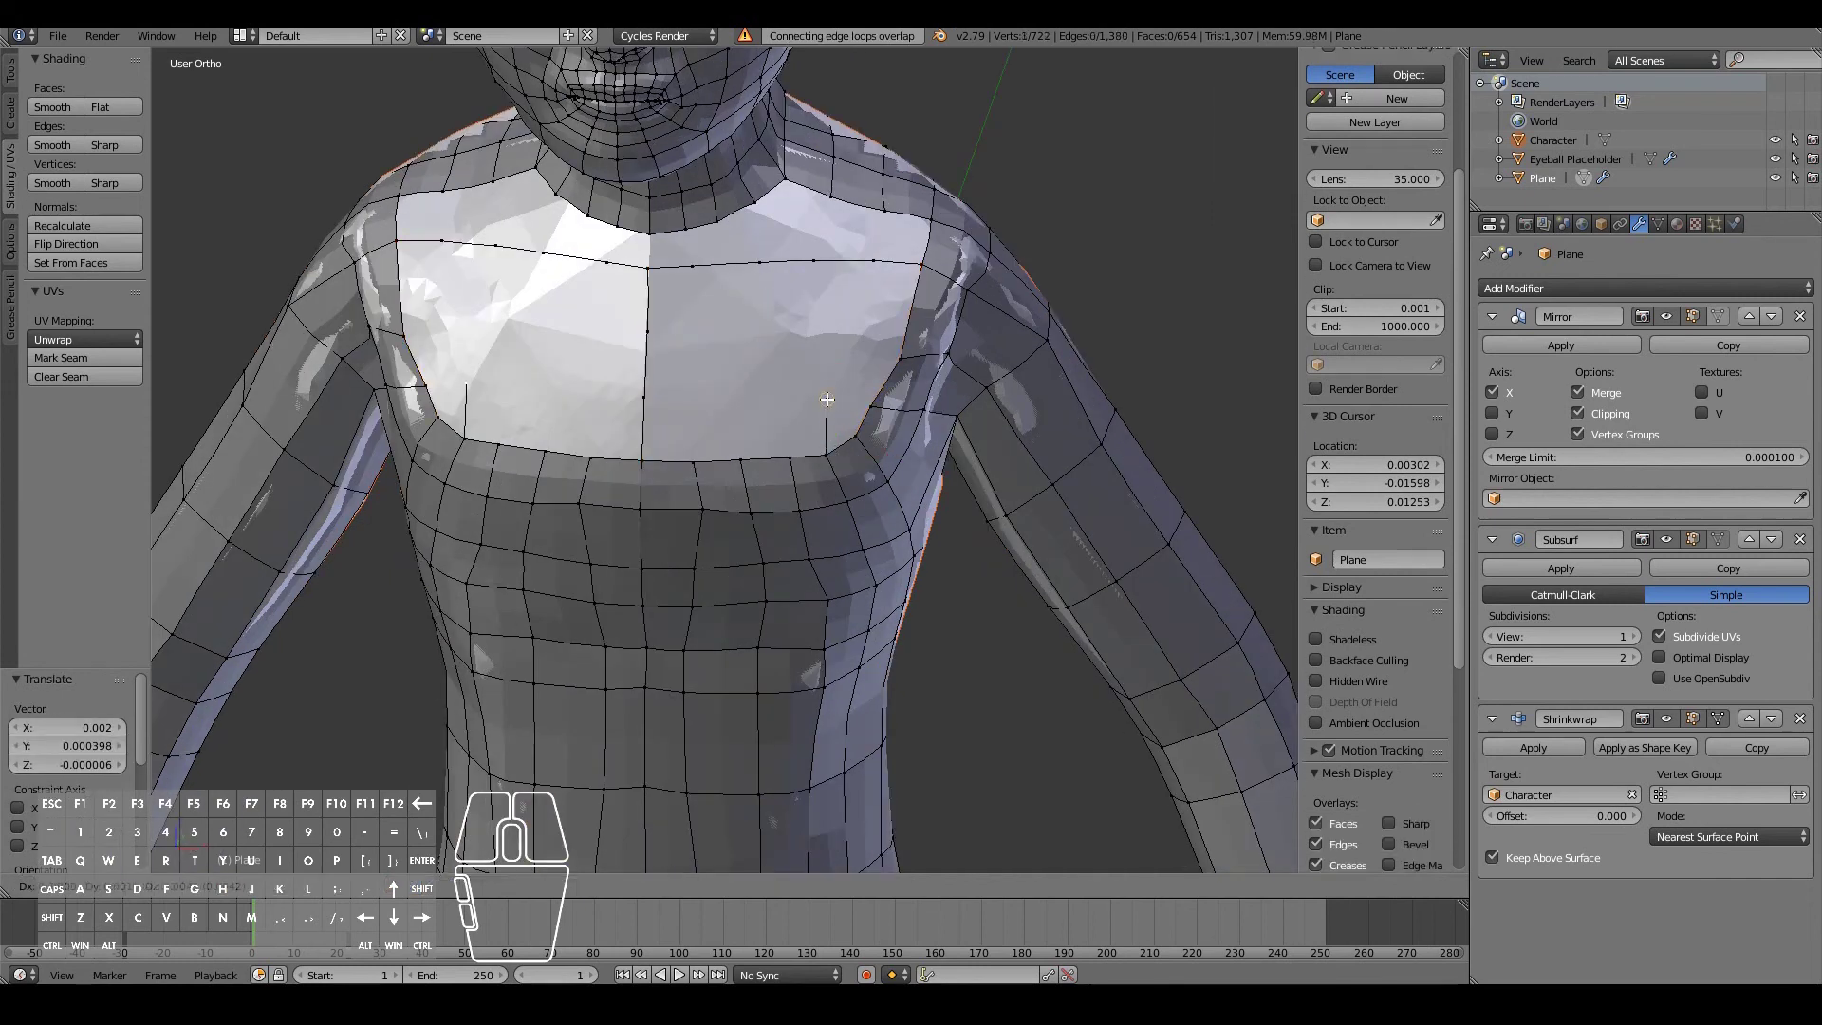
click(826, 399)
shift+right_click(871, 407)
shift+right_click(860, 437)
key(f)
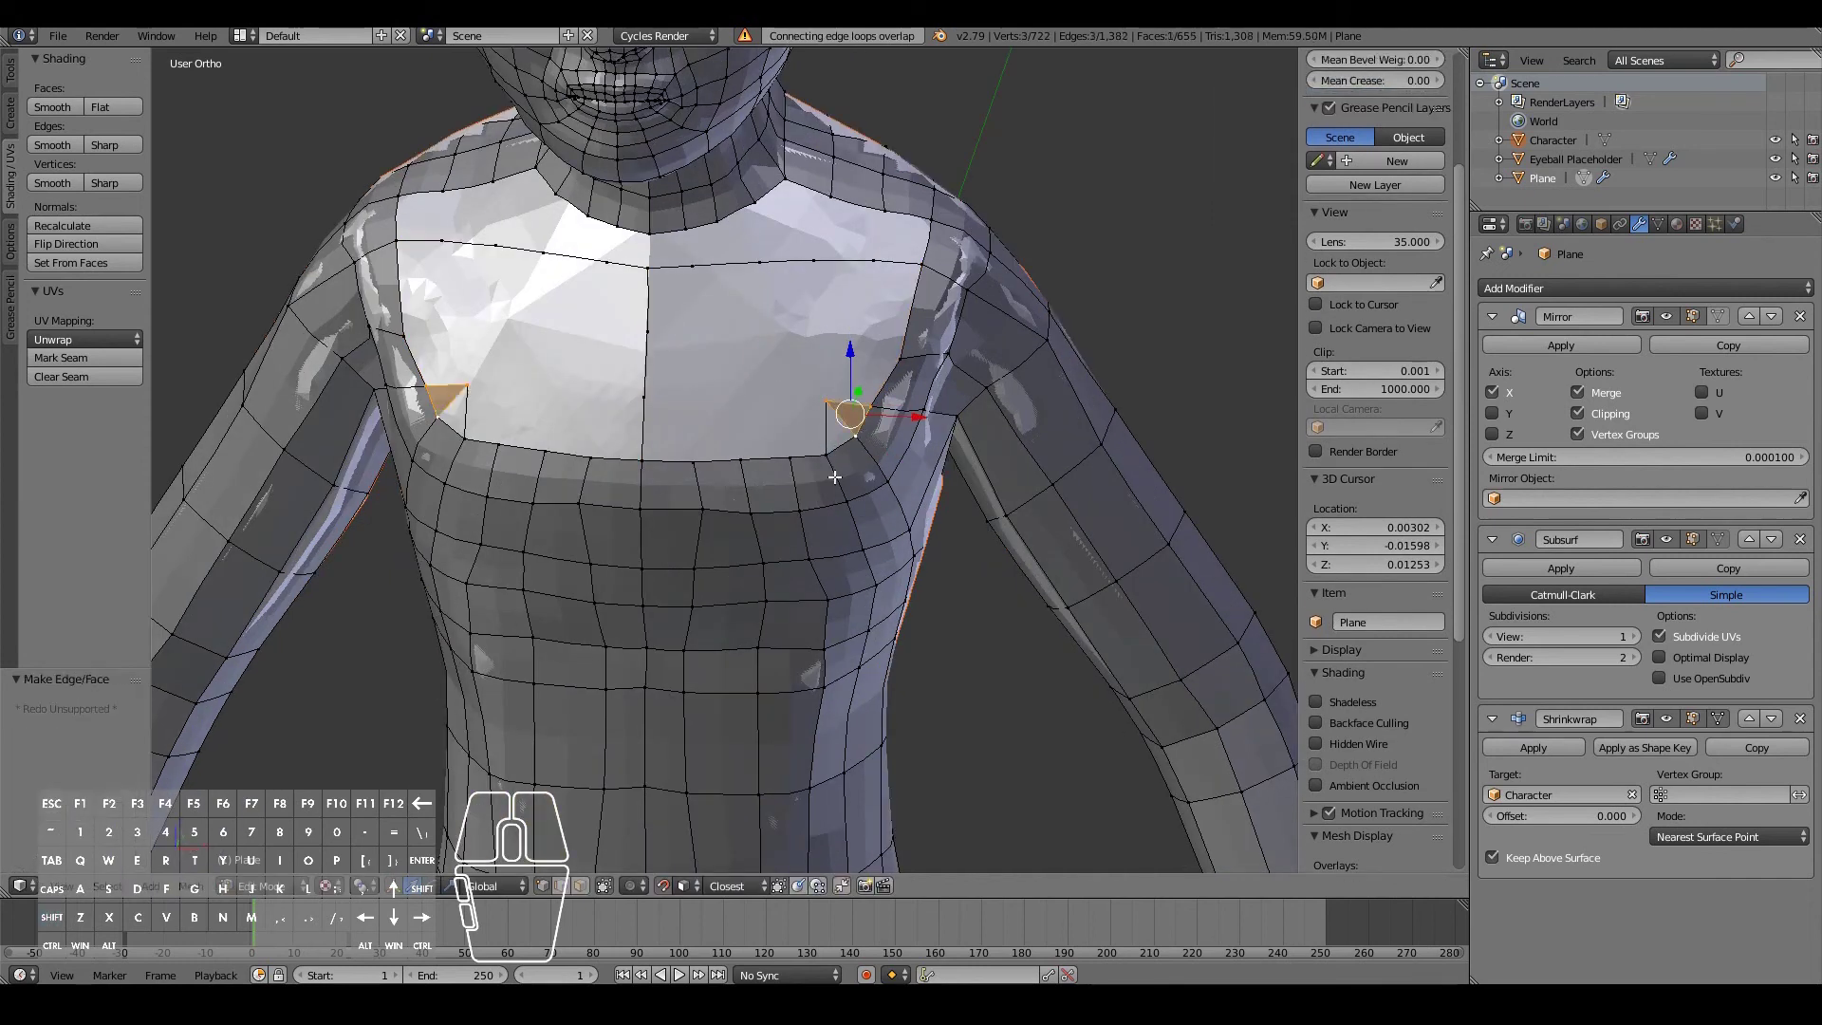
shift+right_click(831, 458)
key(f)
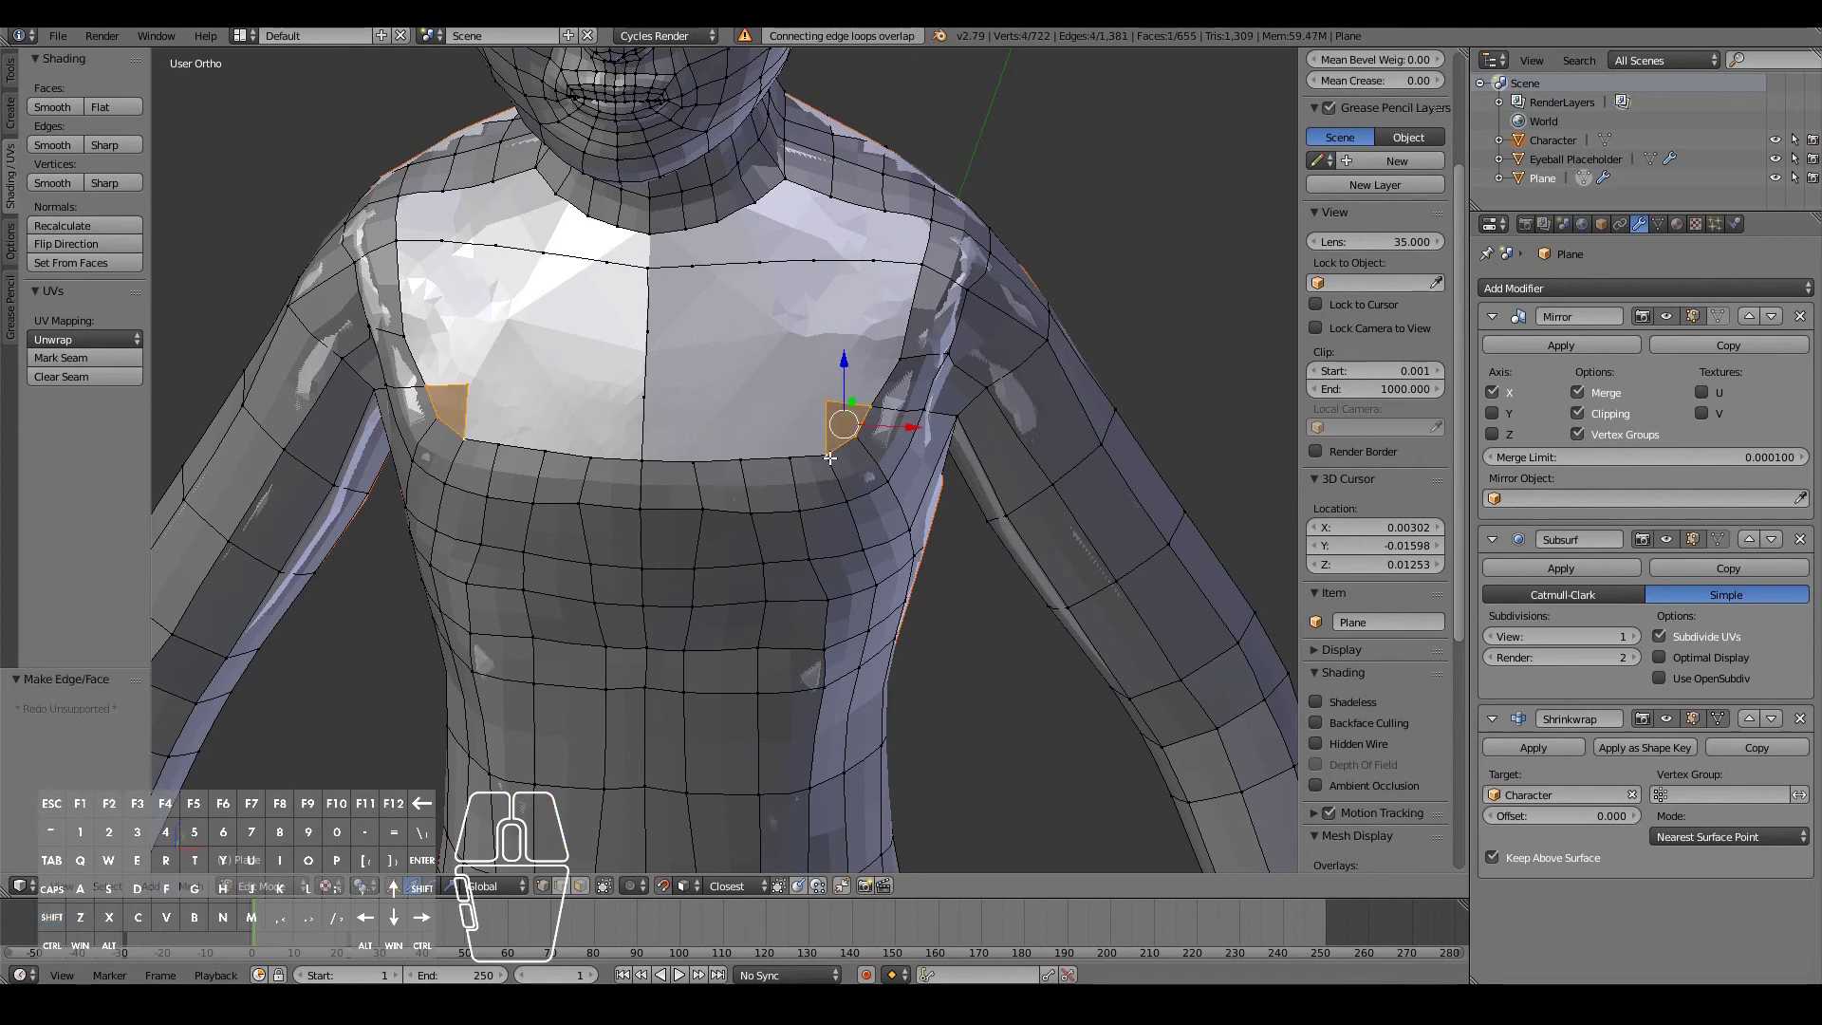
- Connect the new face's upper inner vertex to the subdivided upper-chest edge and subdivide the connecting edge
middle_drag(821, 448, 835, 442)
right_click(842, 398)
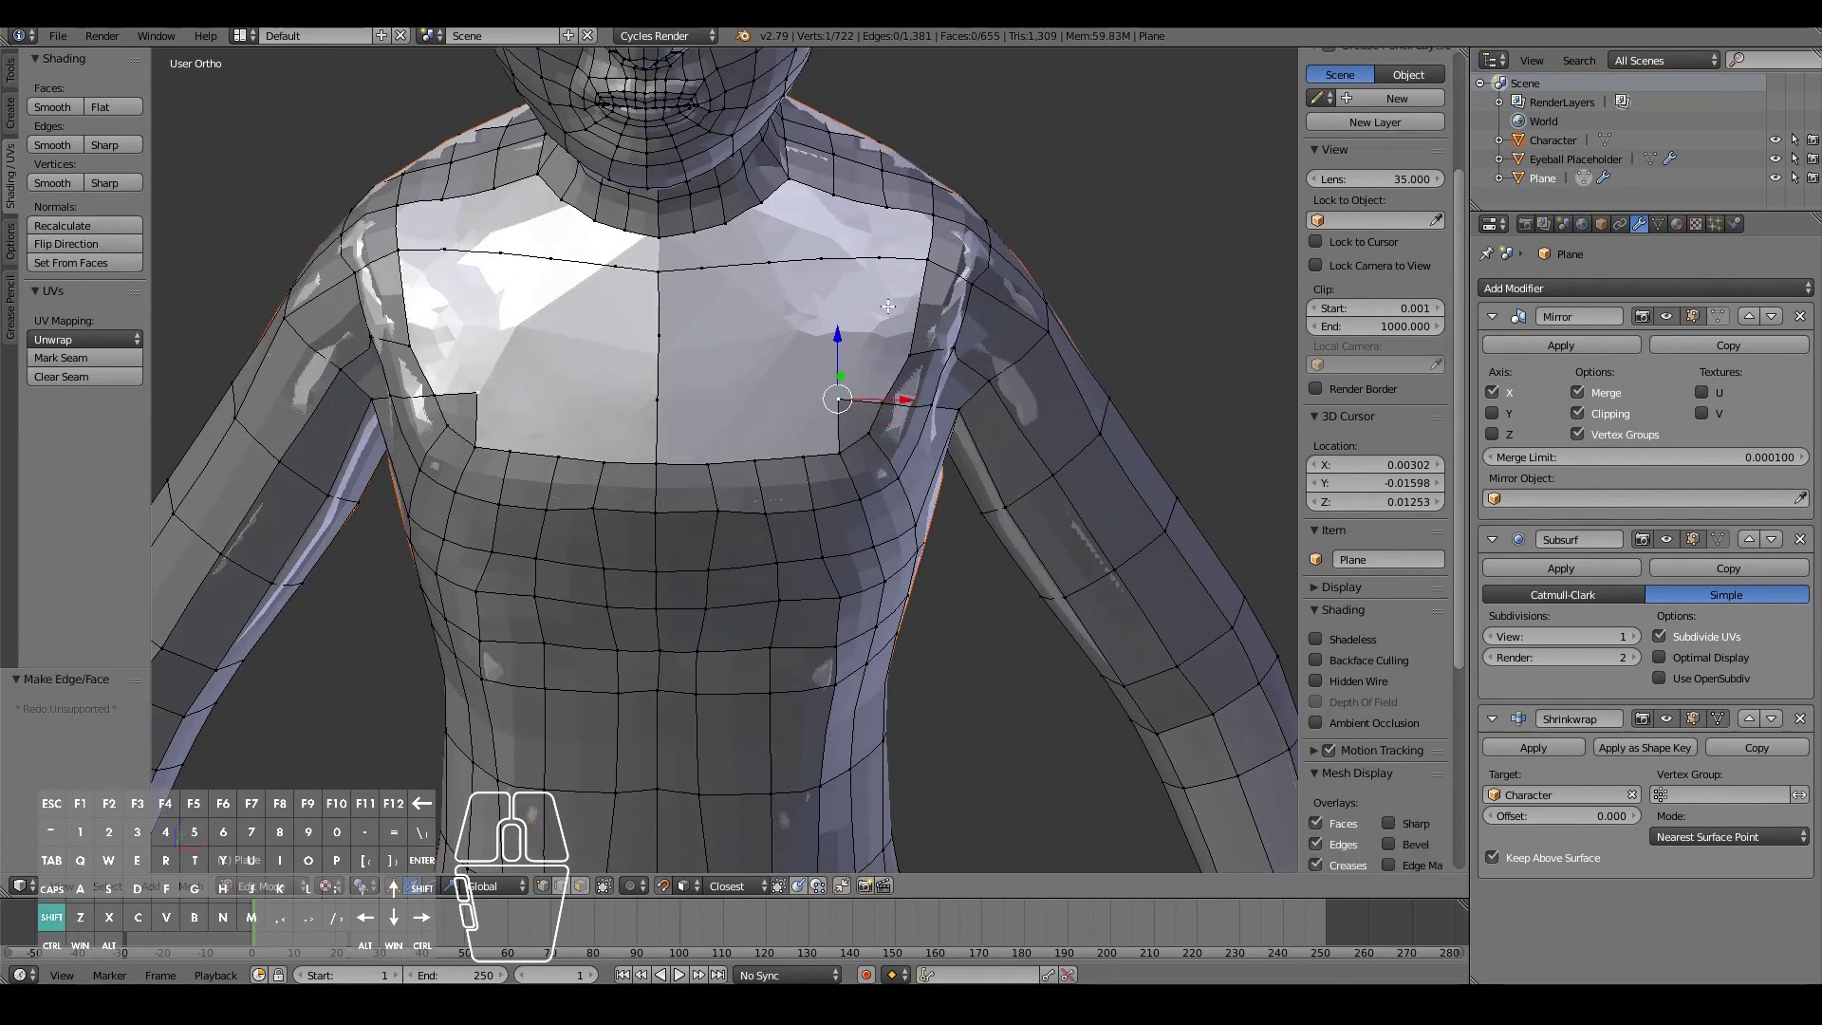
key(f)
key(w)
click(879, 266)
- Fill the two faces between the vertical connecting edge and the front shoulder strip, and nudge their lower vertex
right_click(848, 395)
shift+right_click(878, 396)
shift+right_click(864, 328)
key(f)
right_click(909, 352)
shift+right_click(868, 326)
key(f)
middle_drag(836, 313, 829, 336)
right_drag(848, 393, 859, 397)
- Grid Fill the large chest opening between its lower edge row and the upper-chest edge row
middle_drag(698, 475, 721, 422)
right_click(672, 446)
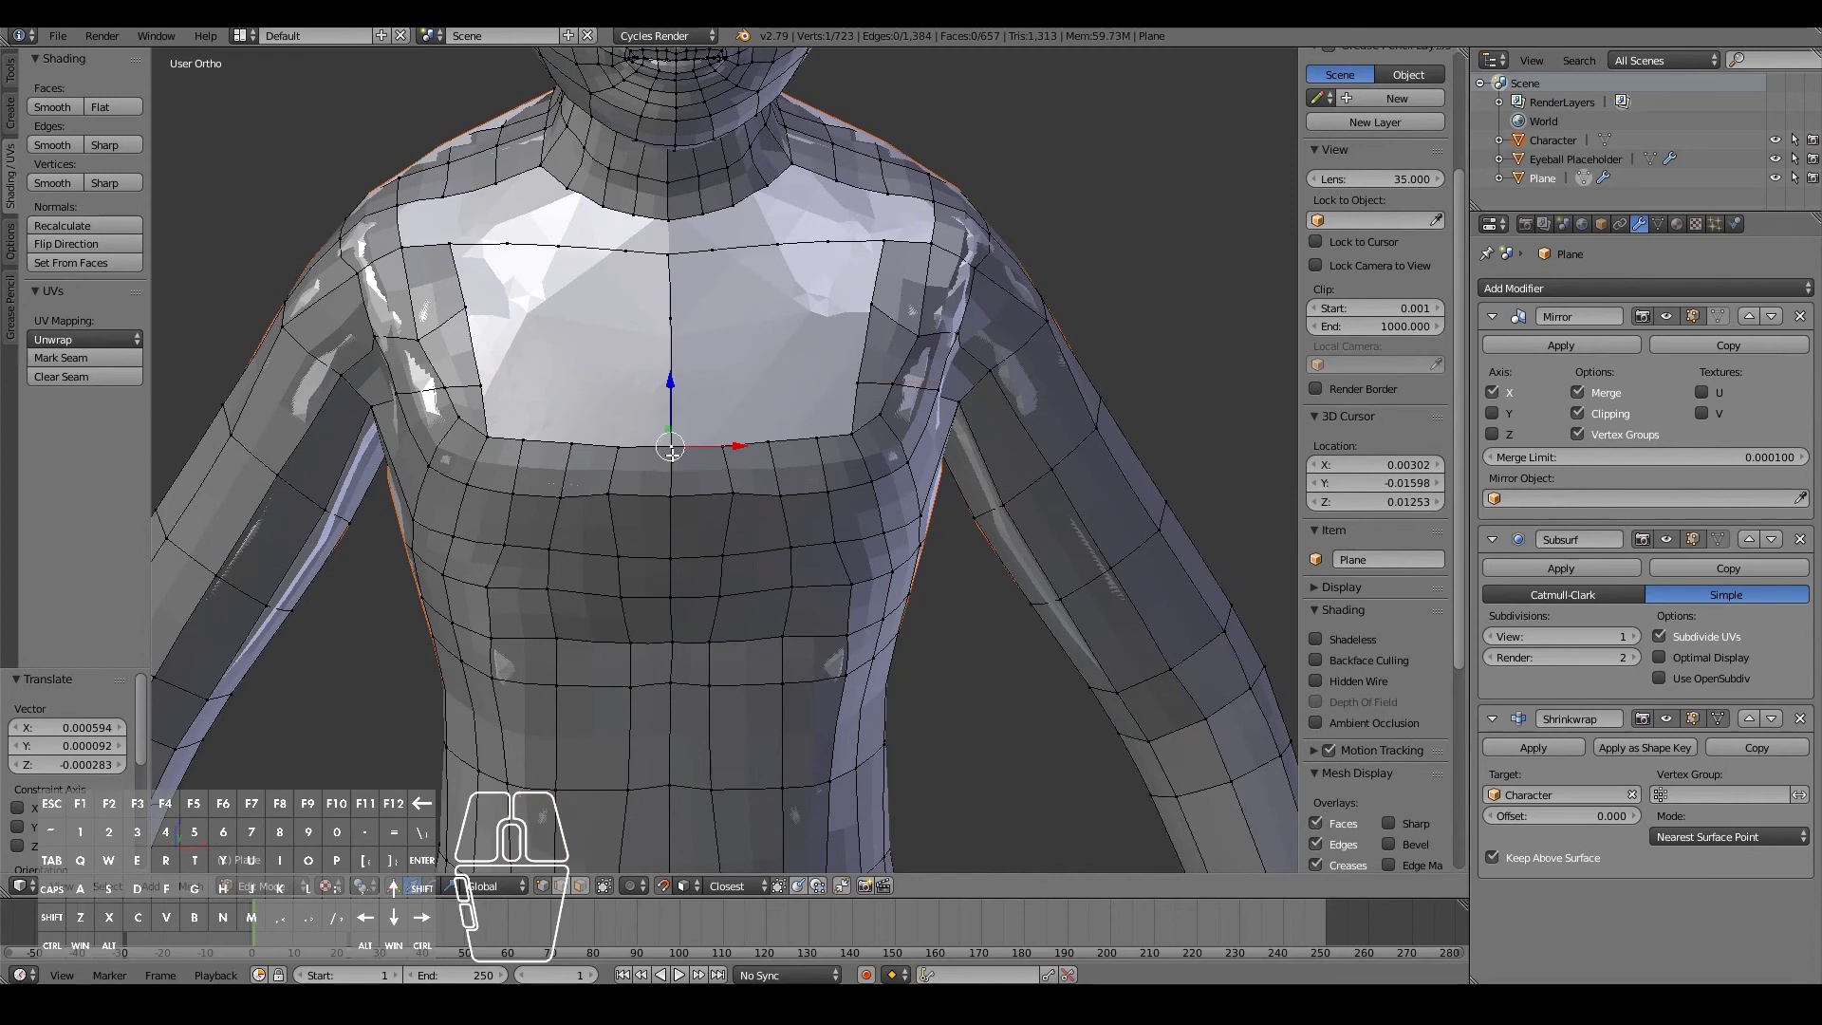
shift+right_click(722, 443)
shift+right_click(772, 441)
shift+right_click(825, 440)
shift+right_click(668, 252)
shift+right_click(720, 250)
shift+right_click(777, 244)
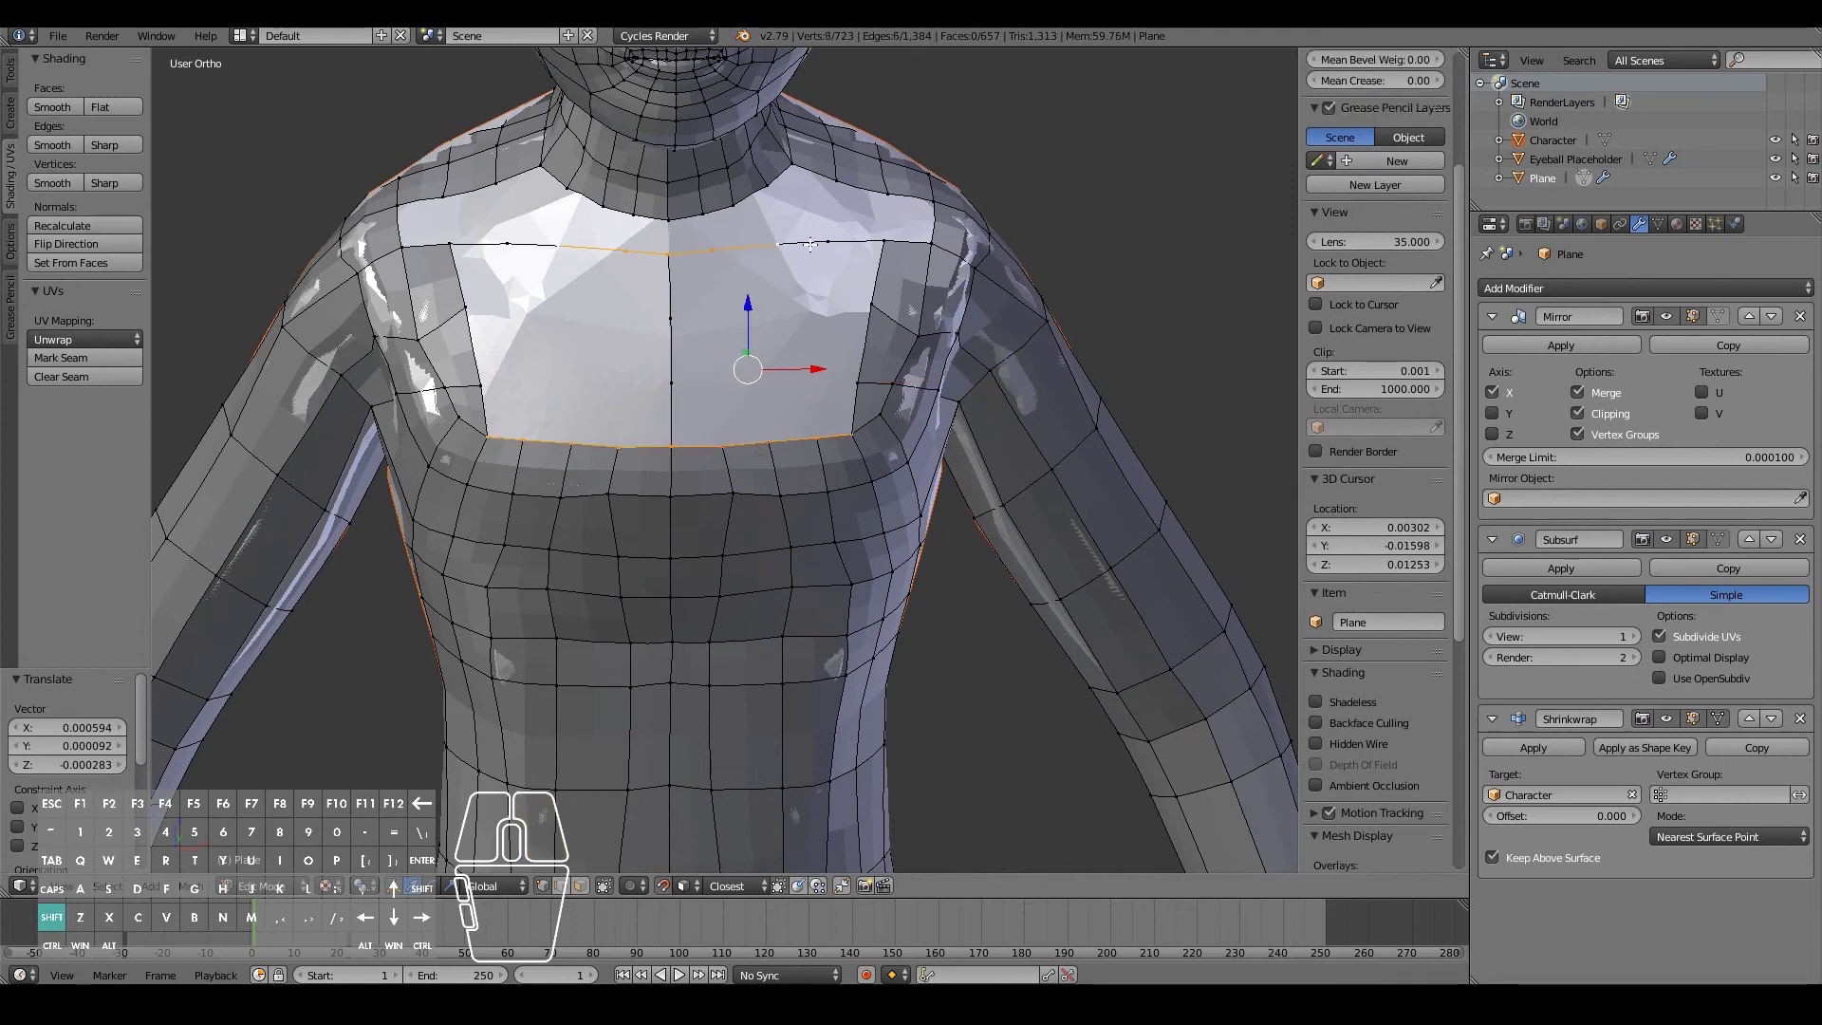
shift+right_click(886, 241)
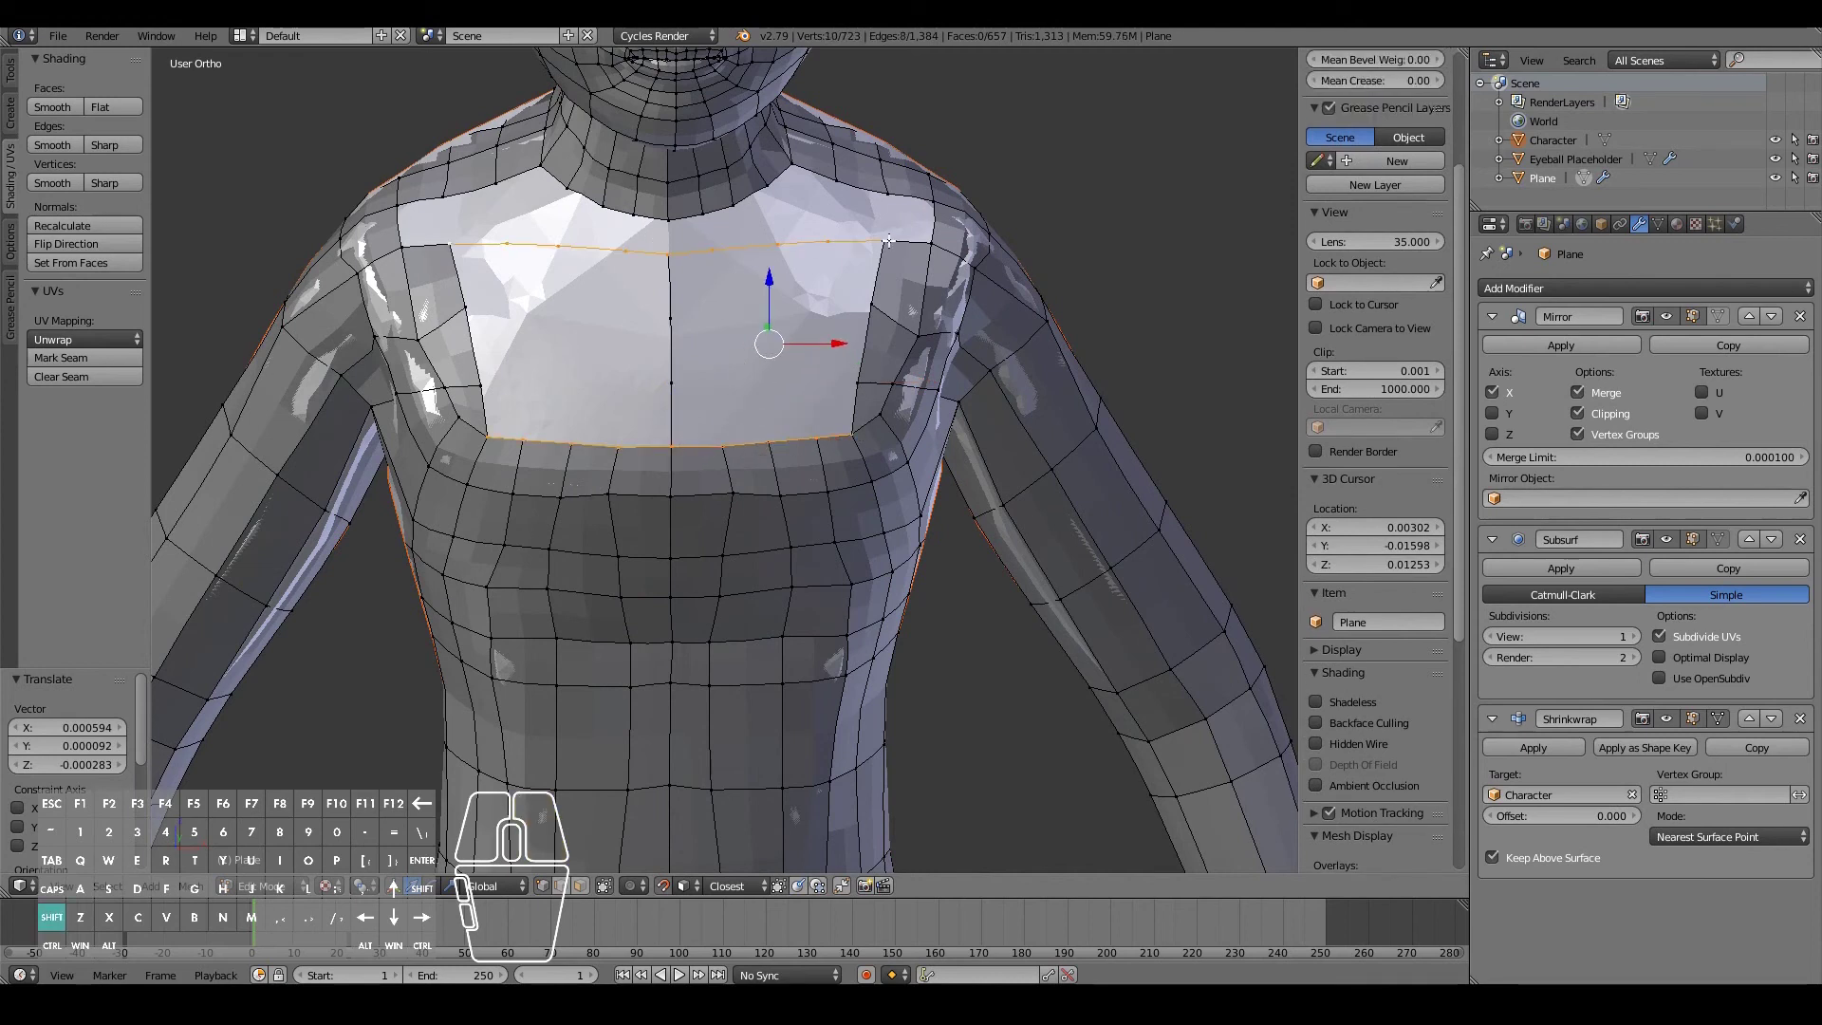
key(ctrl+f)
click(856, 329)
key(a)
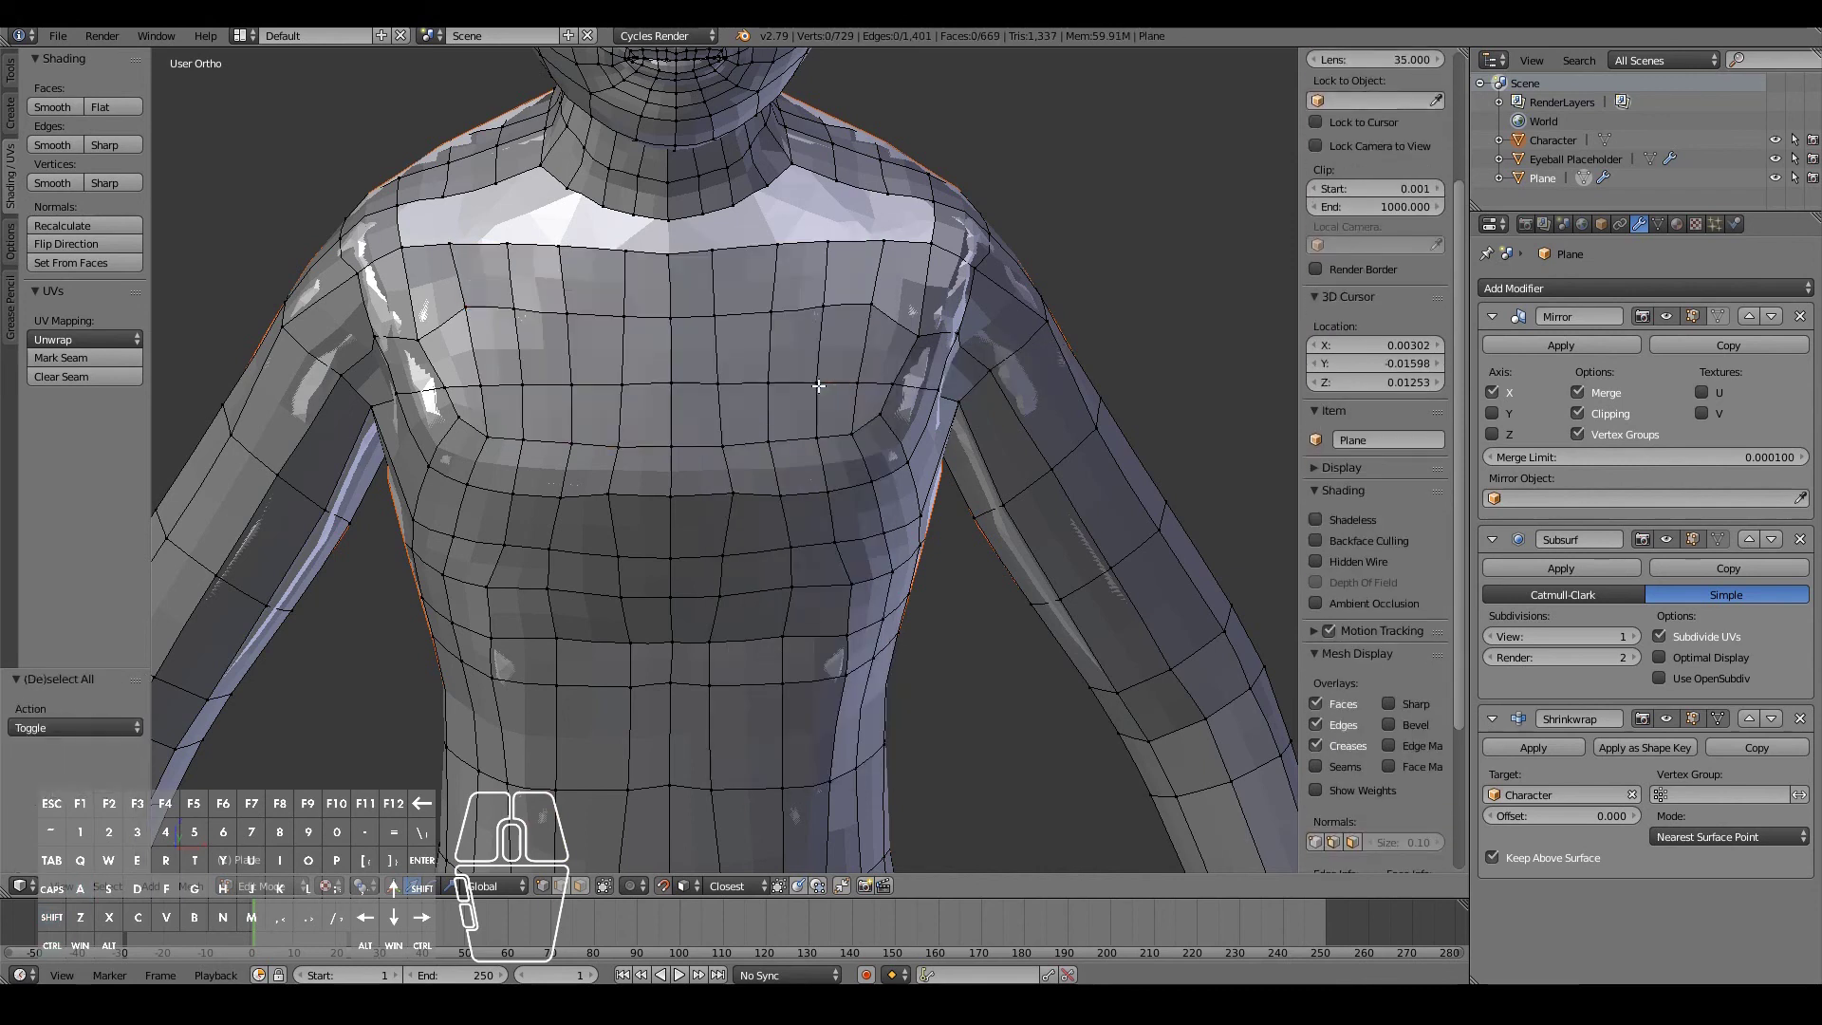
- Fill the outer faces between the chest grid's top edge and the front shoulder strip, working inward toward the neck
key(KP_1)
right_click(705, 218)
key(g)
right_click(761, 226)
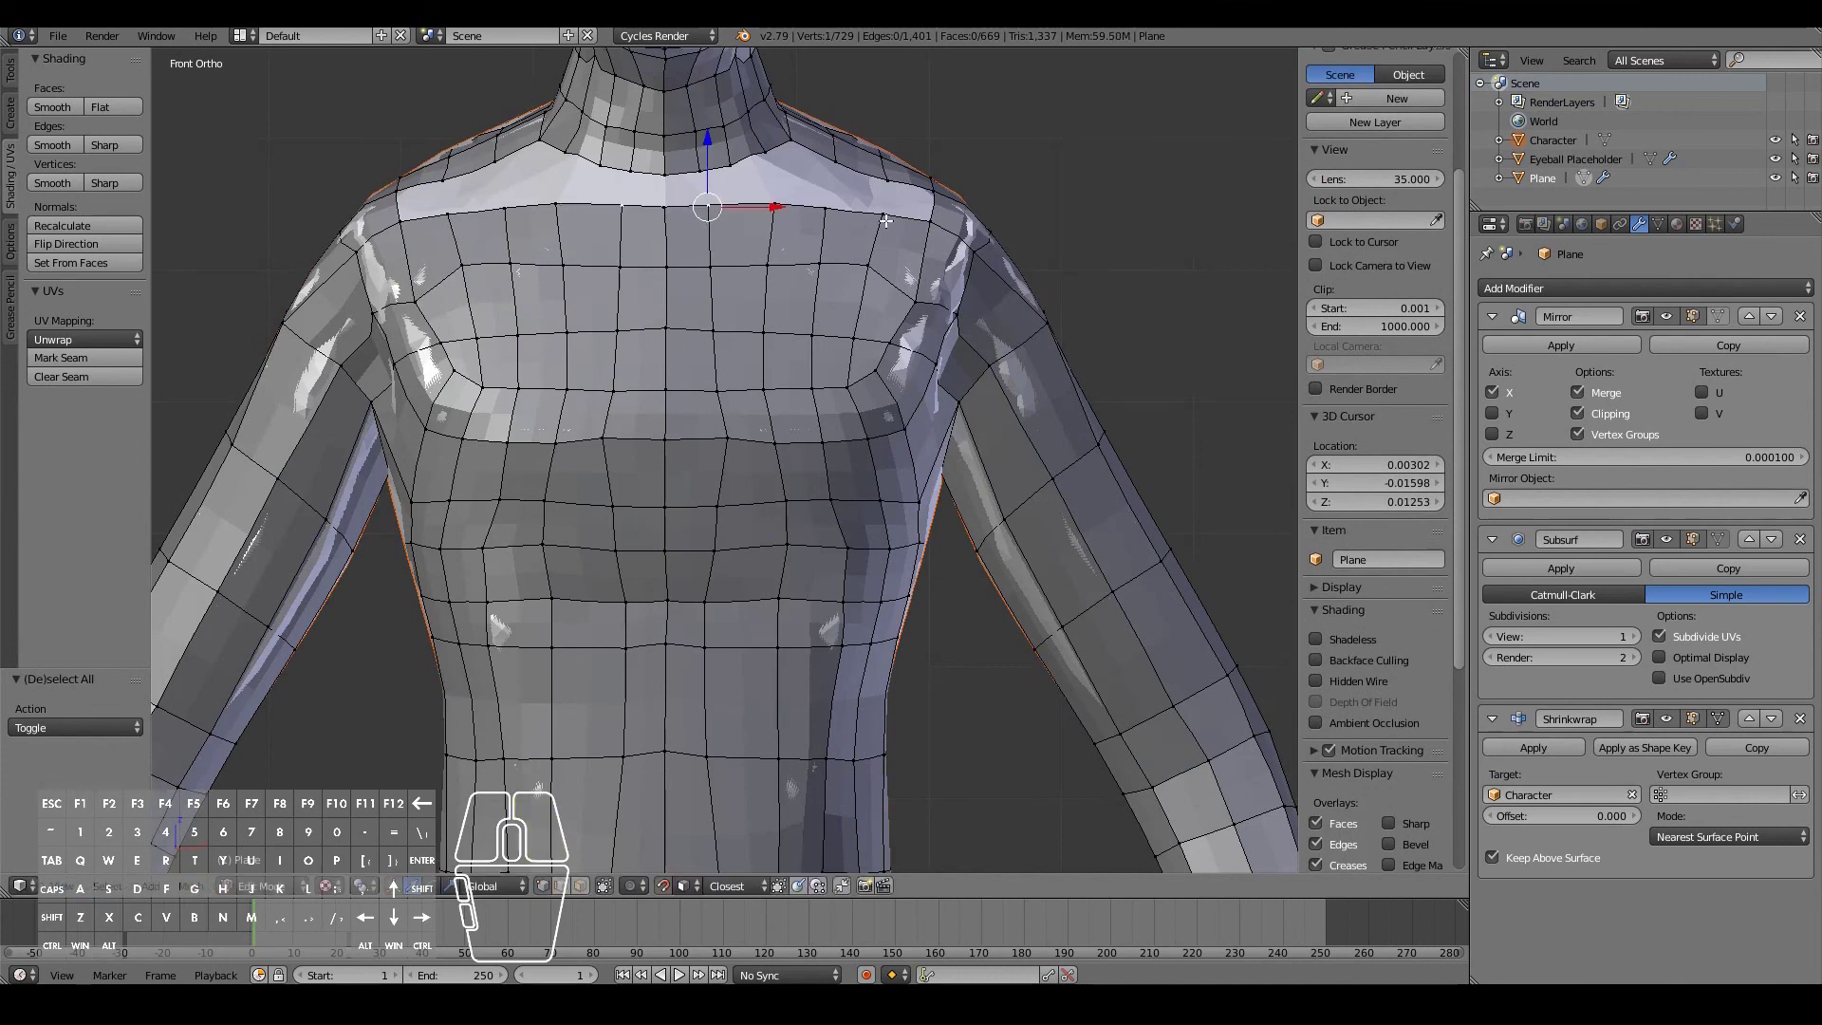
shift+right_click(928, 216)
key(f)
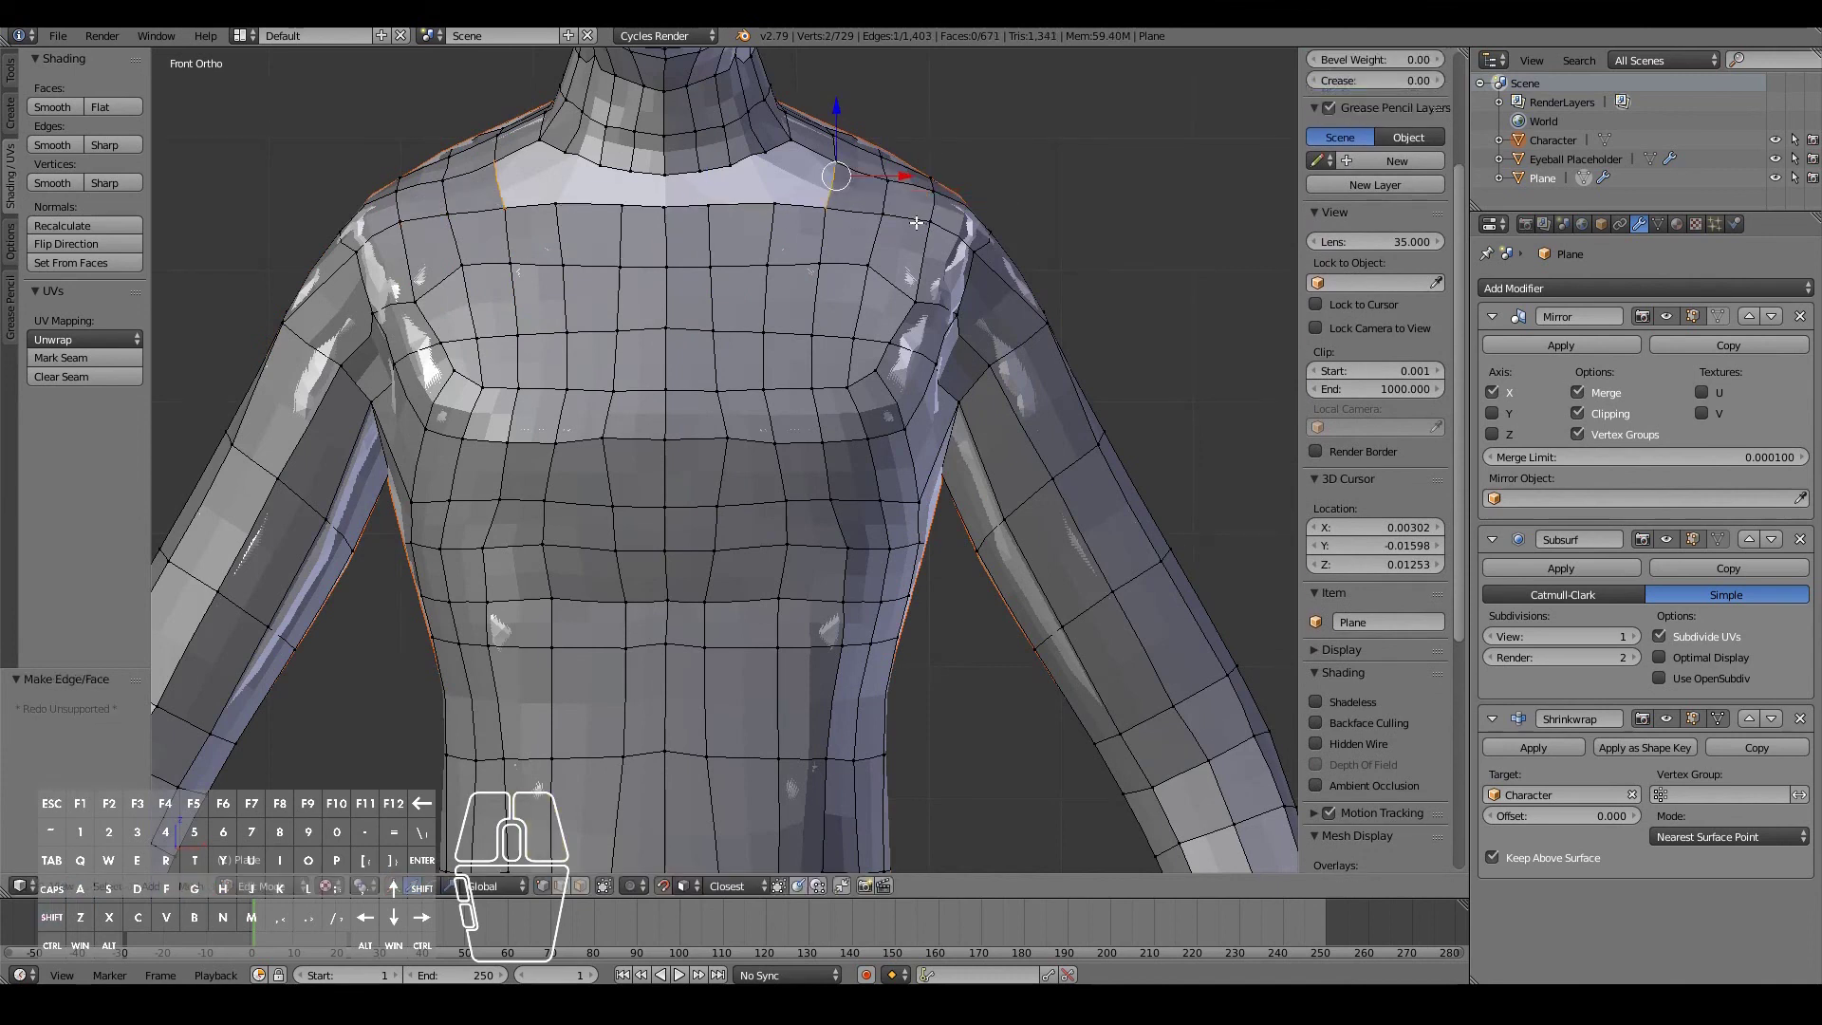
middle_drag(905, 221, 632, 228)
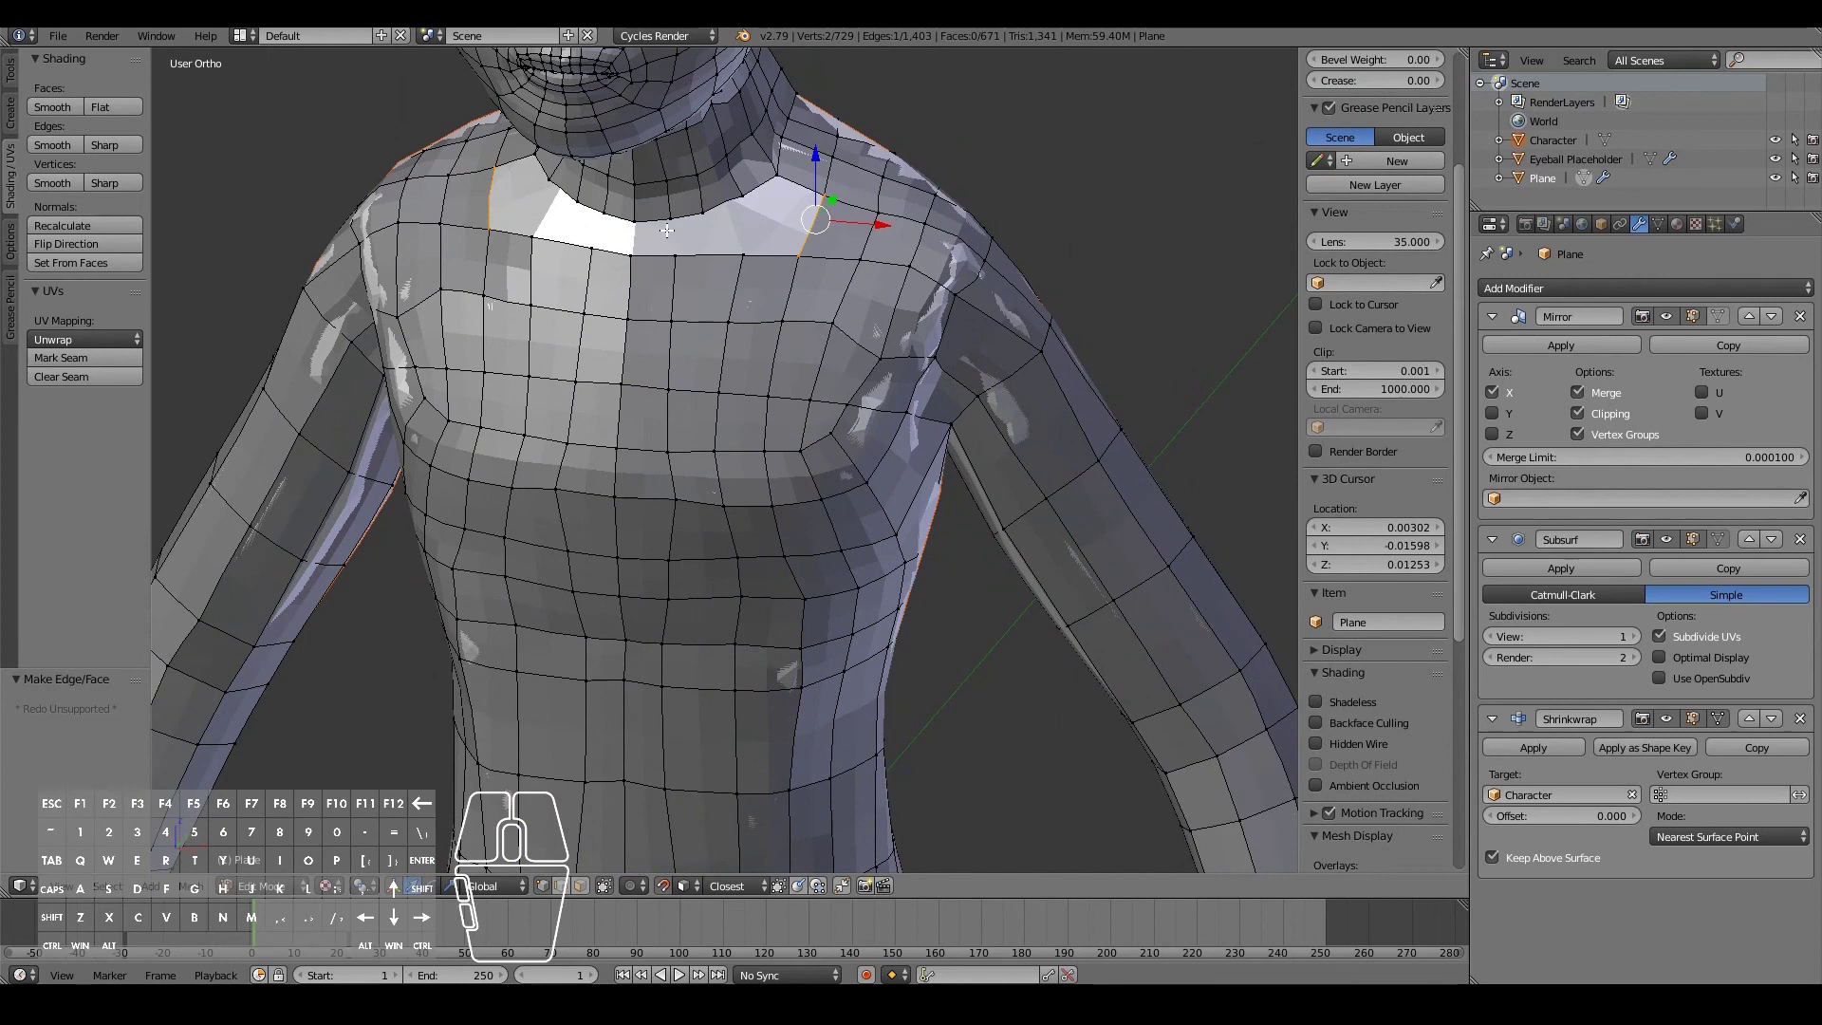
key(f)
key(ctrl+z)
shift+right_click(812, 234)
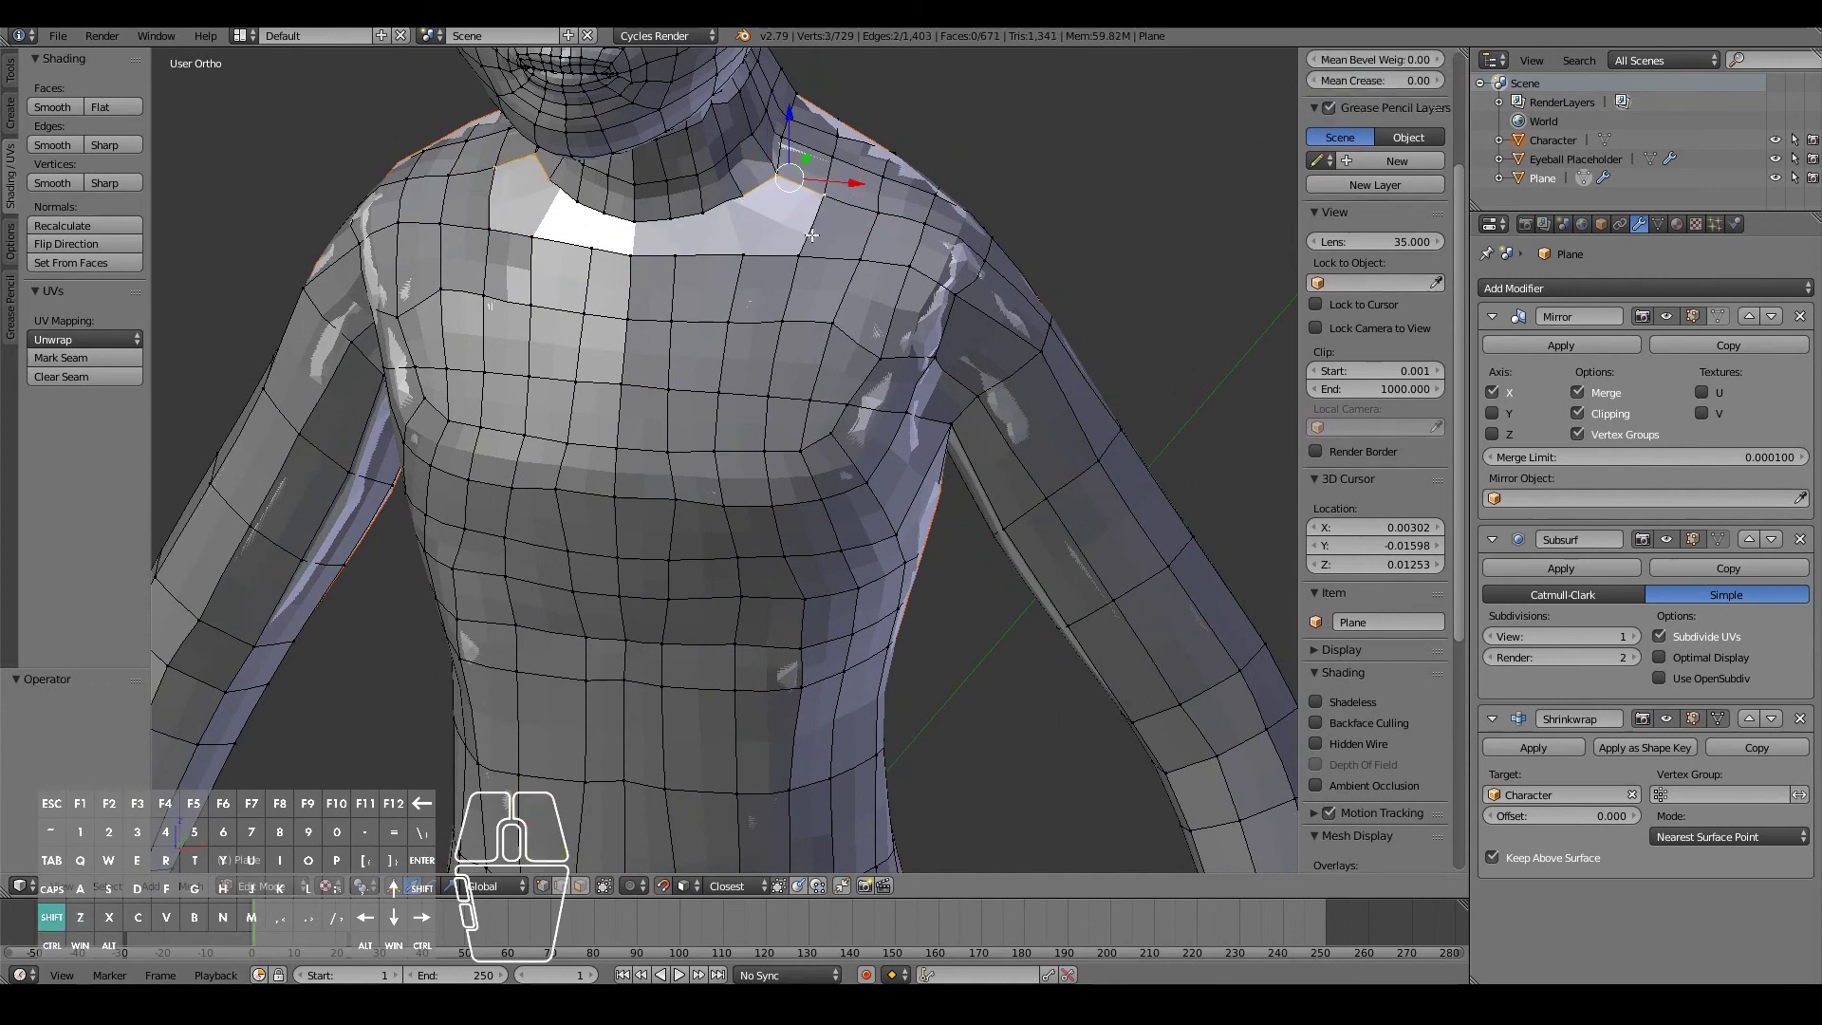
key(f)
- Fill a quad face between the outer base of the neck and the chest grid's top edge
middle_drag(709, 246, 720, 256)
right_click(771, 262)
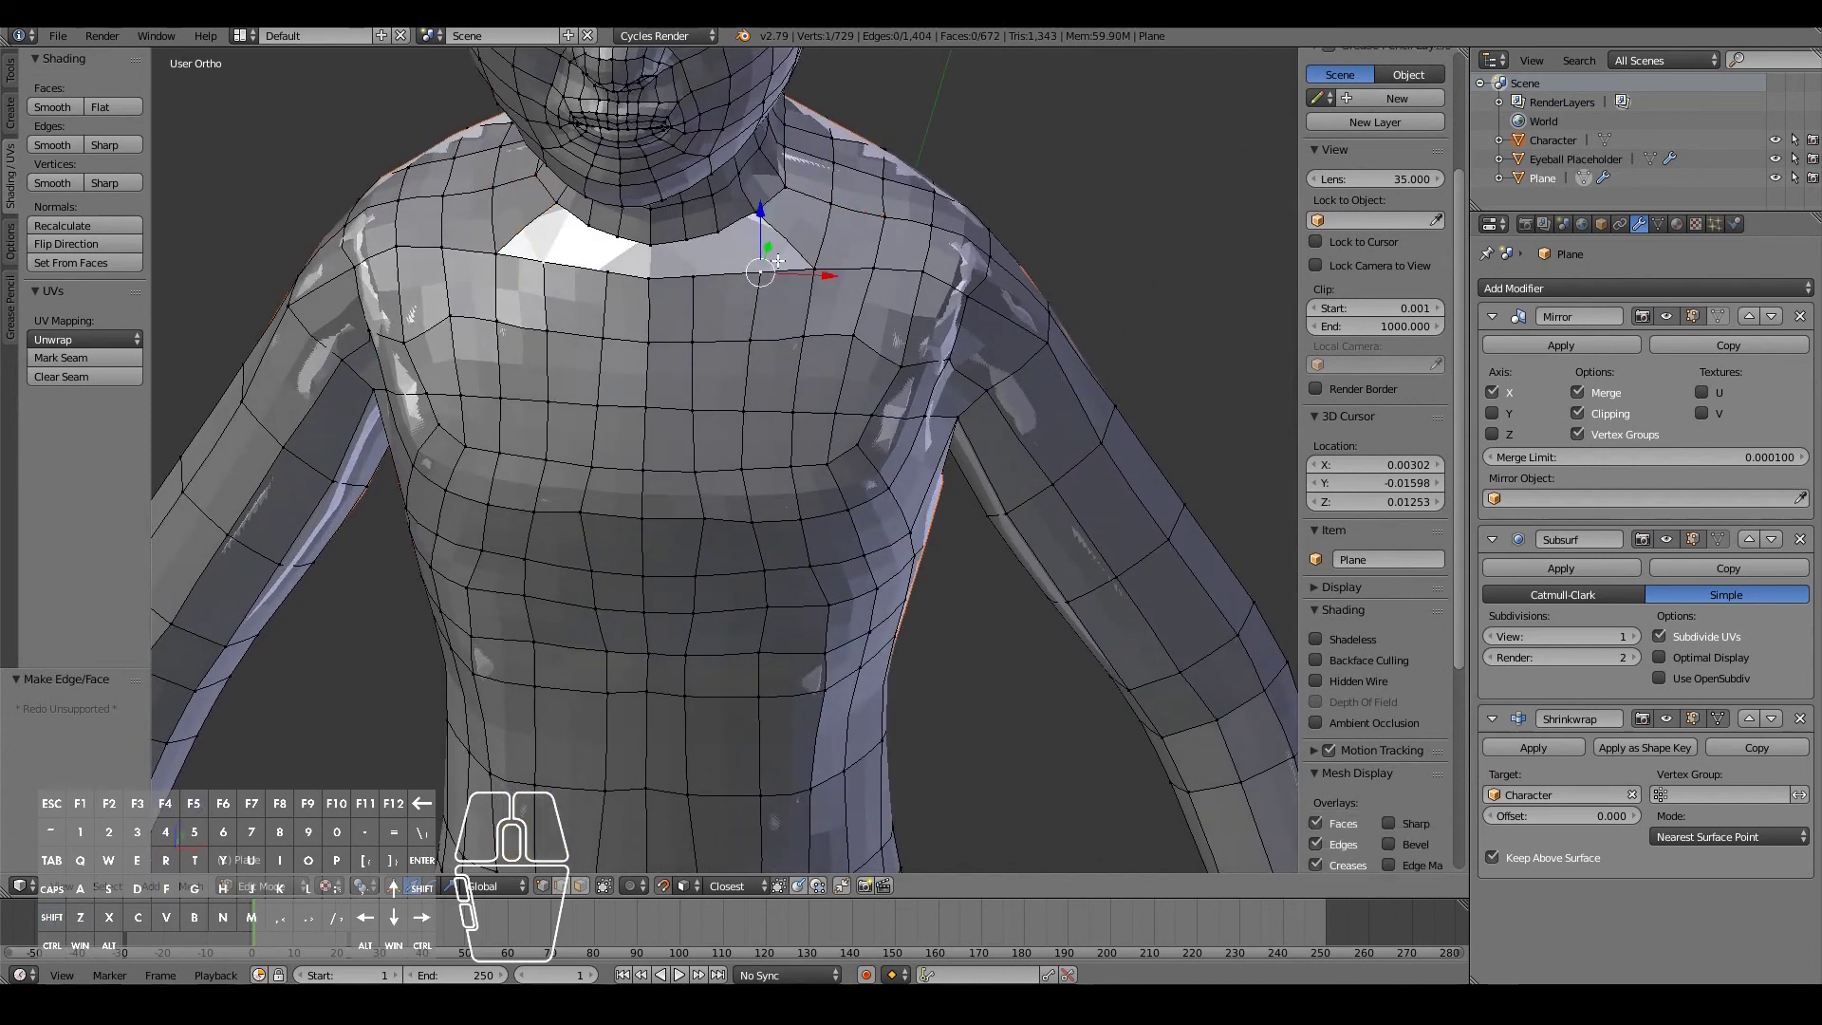
shift+right_click(816, 270)
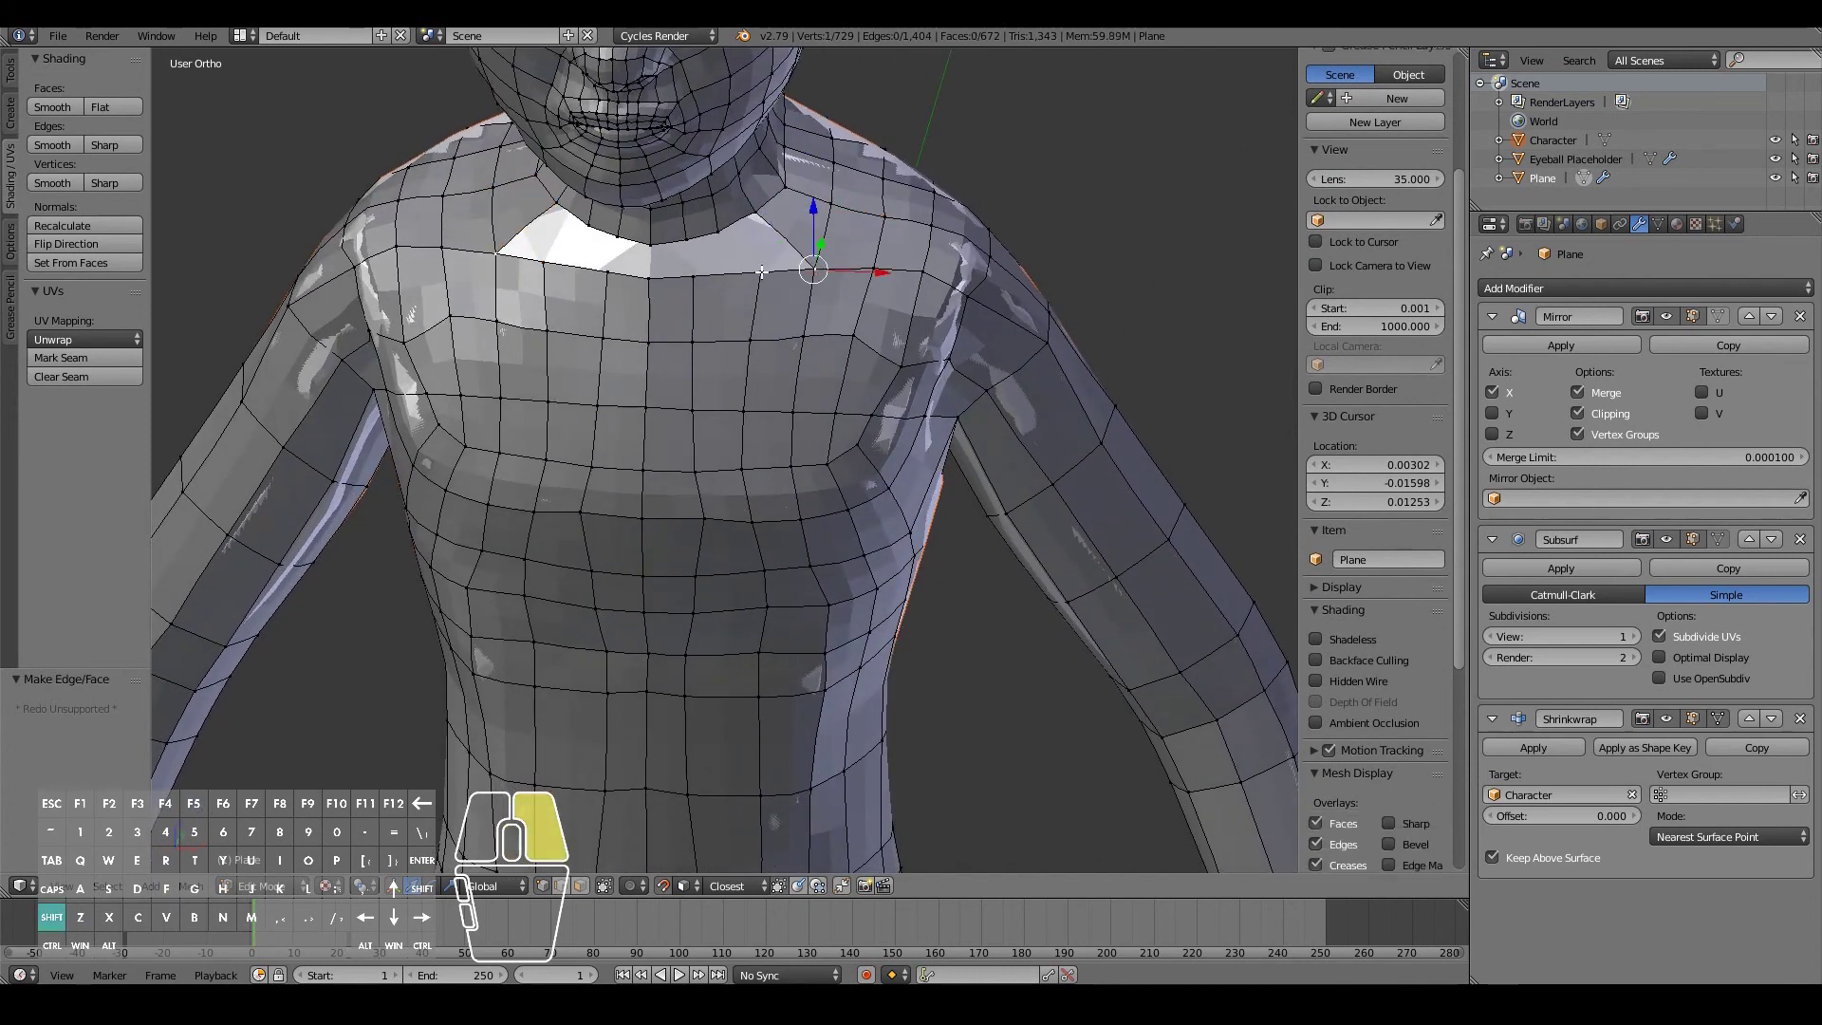
shift+right_click(755, 220)
shift+right_click(719, 234)
key(f)
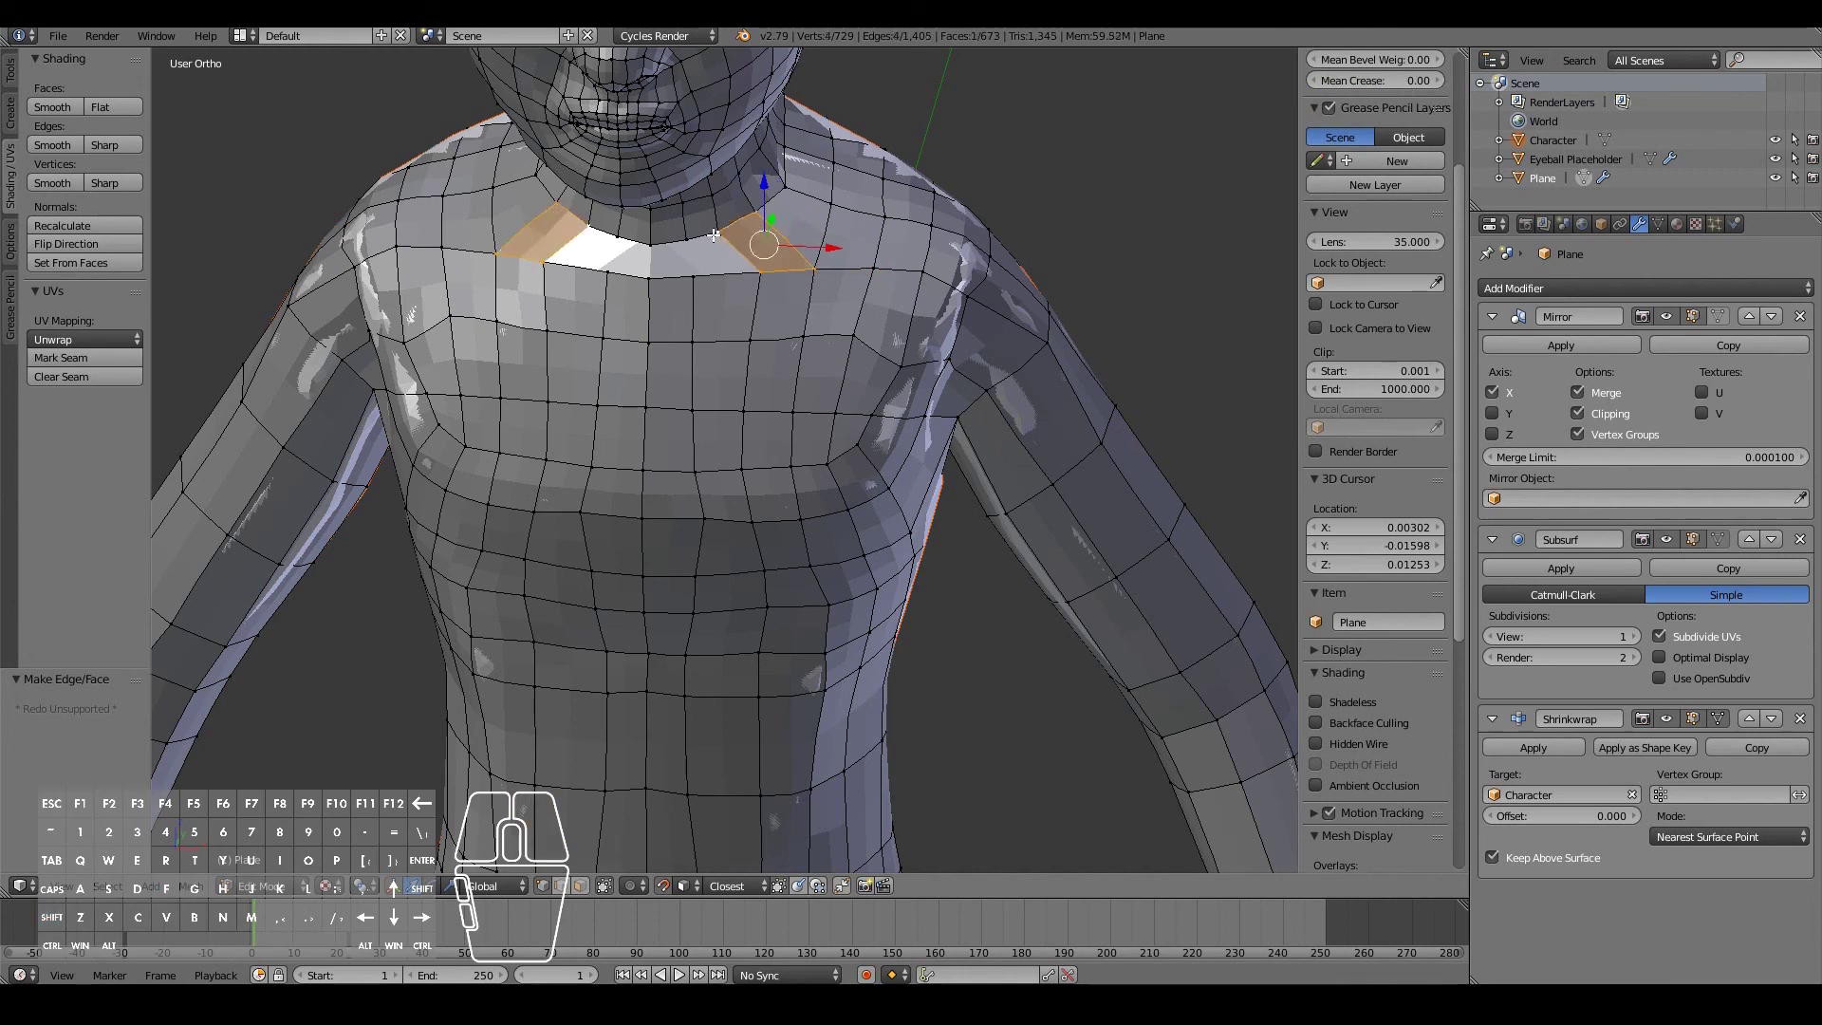
- Fill the two remaining quad faces between the front of the neck and the upper chest, up to the centerline
right_click(756, 270)
shift+right_click(697, 274)
shift+right_click(692, 241)
shift+right_click(722, 235)
key(f)
right_click(704, 279)
shift+right_click(651, 278)
shift+right_click(651, 247)
shift+right_click(688, 242)
key(f)
scroll(686, 242, down, 4)
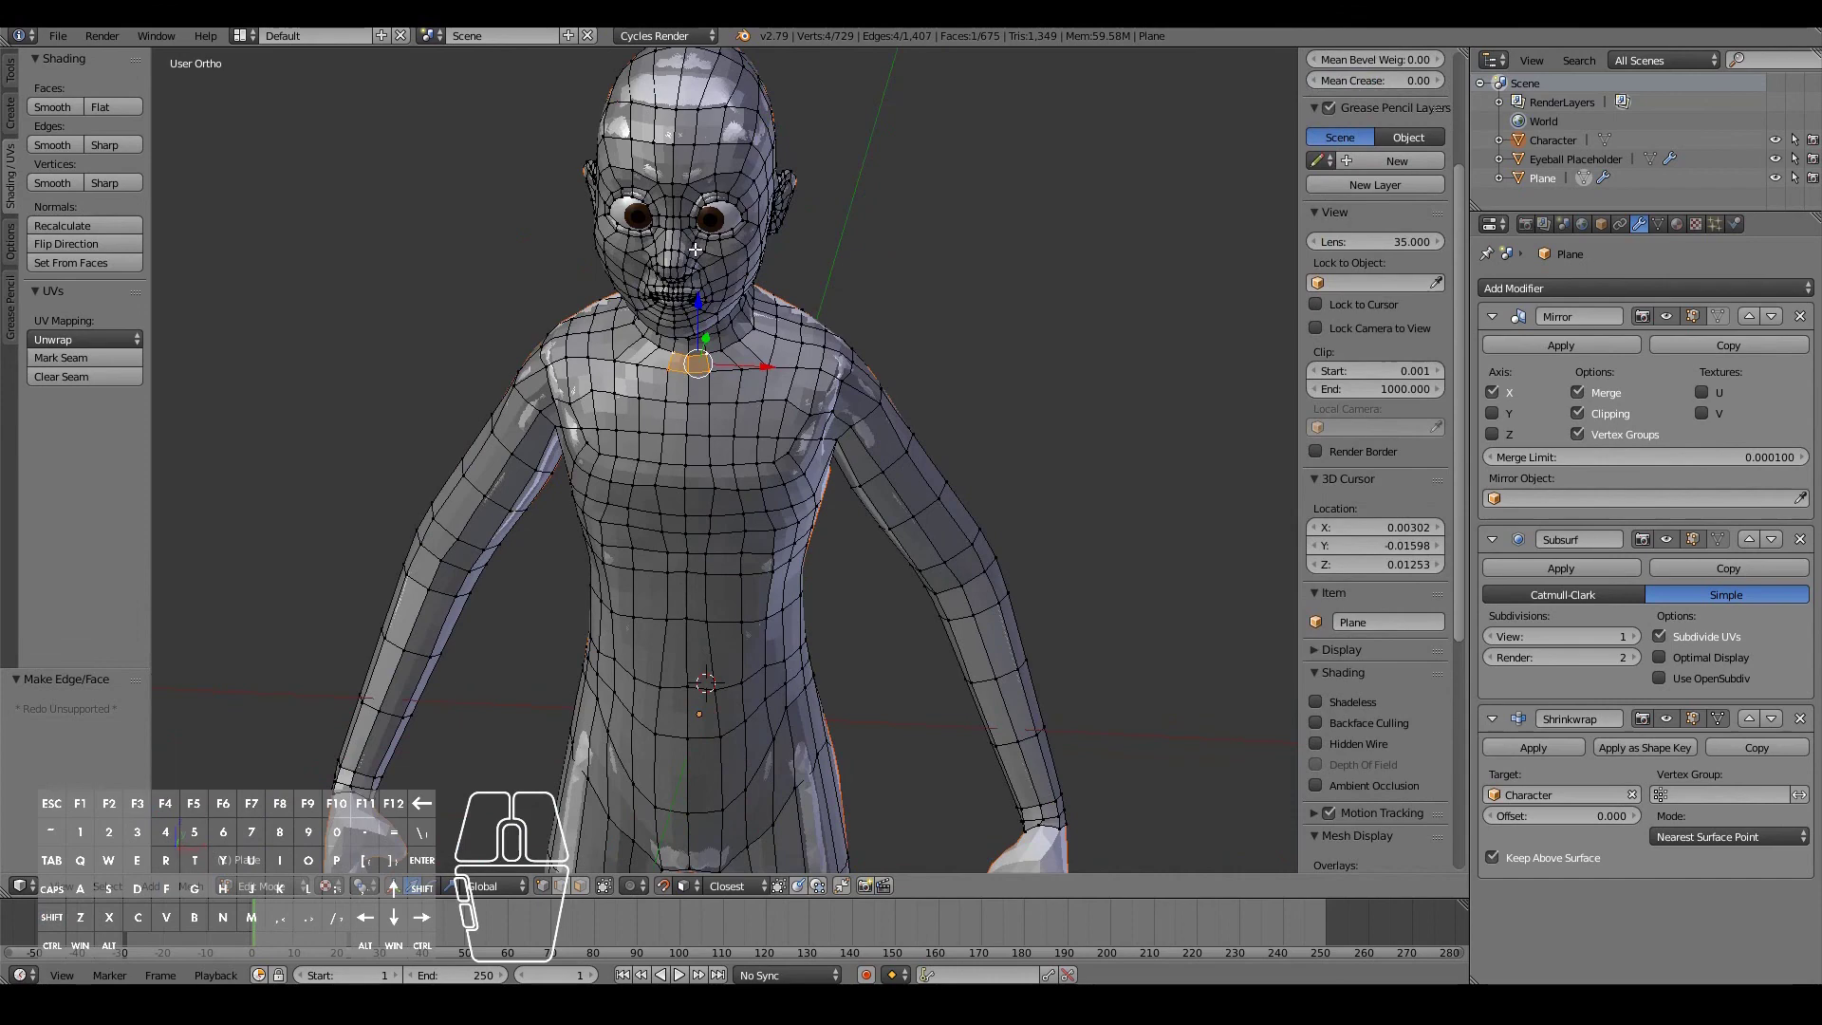
- Isolate the body mesh in local view and nudge the torso-side vertex bordering the armpit hole
key(a)
scroll(949, 356, down, 5)
key(KP_Divide)
scroll(808, 241, up, 2)
middle_drag(808, 241, 617, 180)
scroll(617, 301, up, 1)
shift+scroll(616, 312, up, 20)
shift+scroll(626, 311, up, 7)
scroll(617, 180, up, 5)
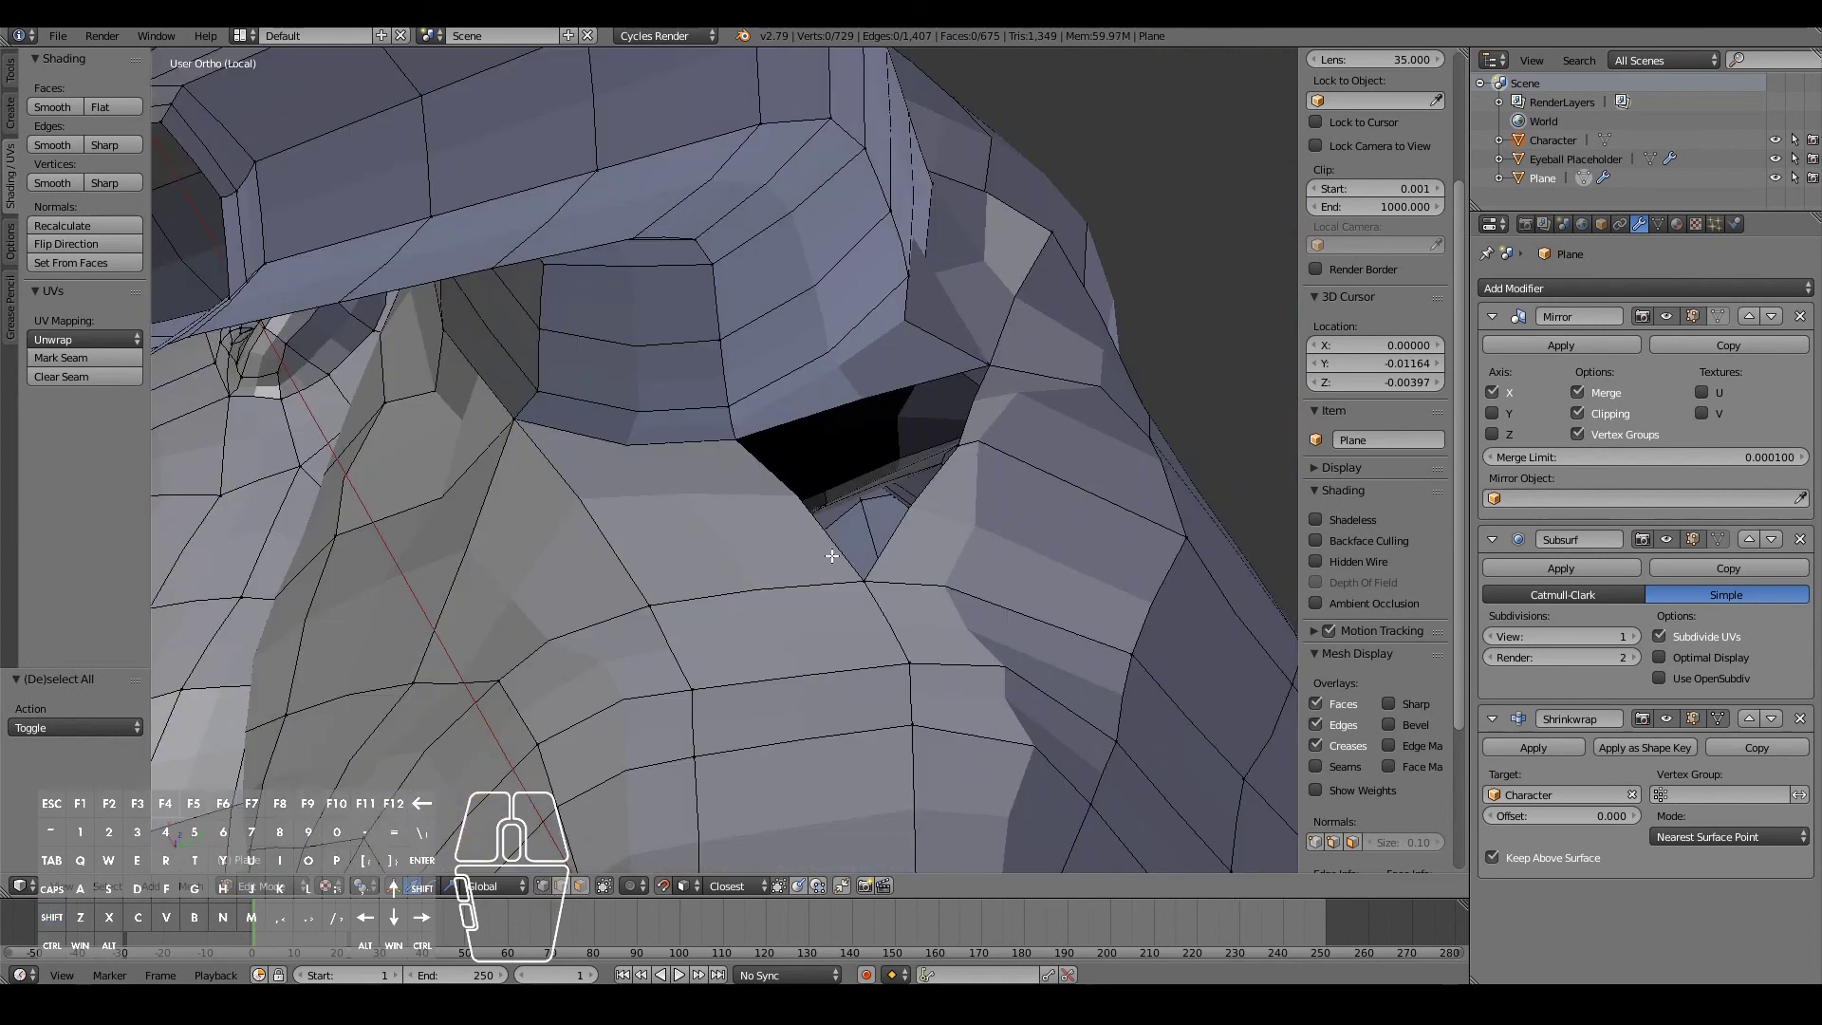
right_click(960, 446)
key(g)
right_click(977, 453)
middle_drag(970, 454, 866, 529)
key(g)
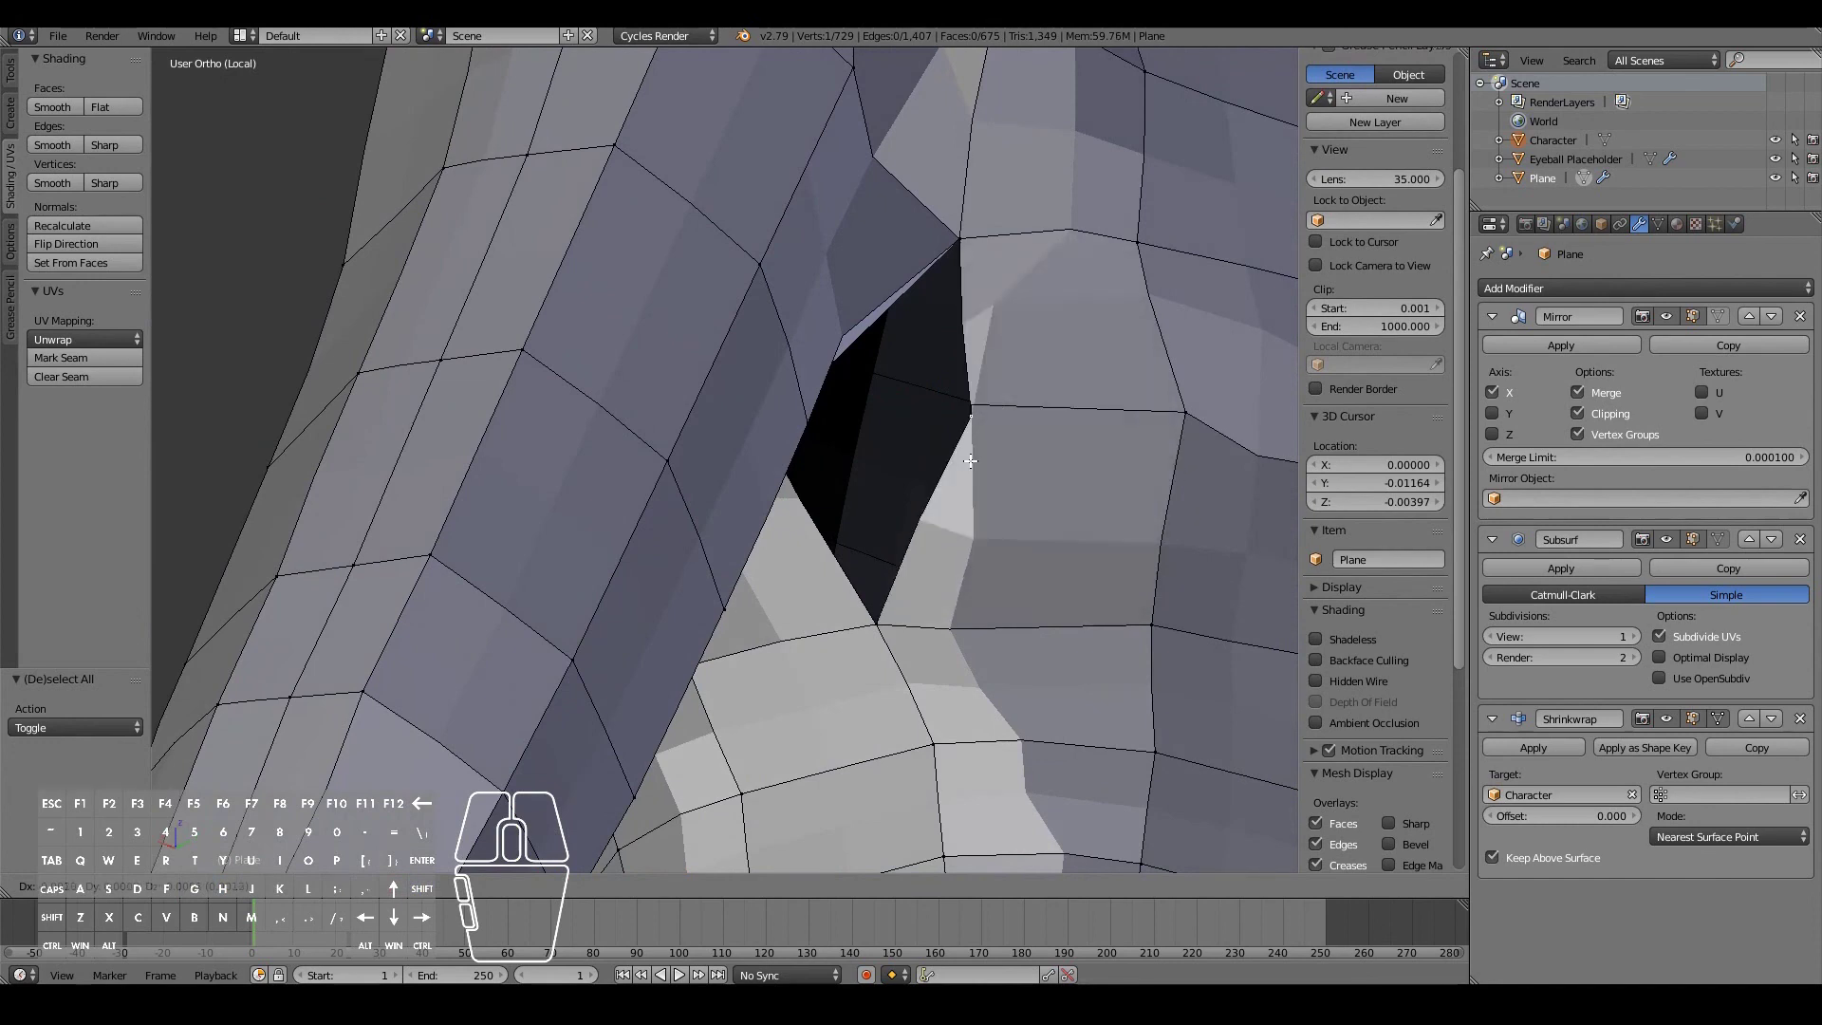
click(951, 483)
- Fill the armpit hole with a face between the moved vertex and the hole's lower and upper corner vertices
middle_drag(780, 417, 751, 310)
shift+right_click(874, 545)
shift+right_click(934, 222)
key(f)
middle_drag(843, 379, 867, 342)
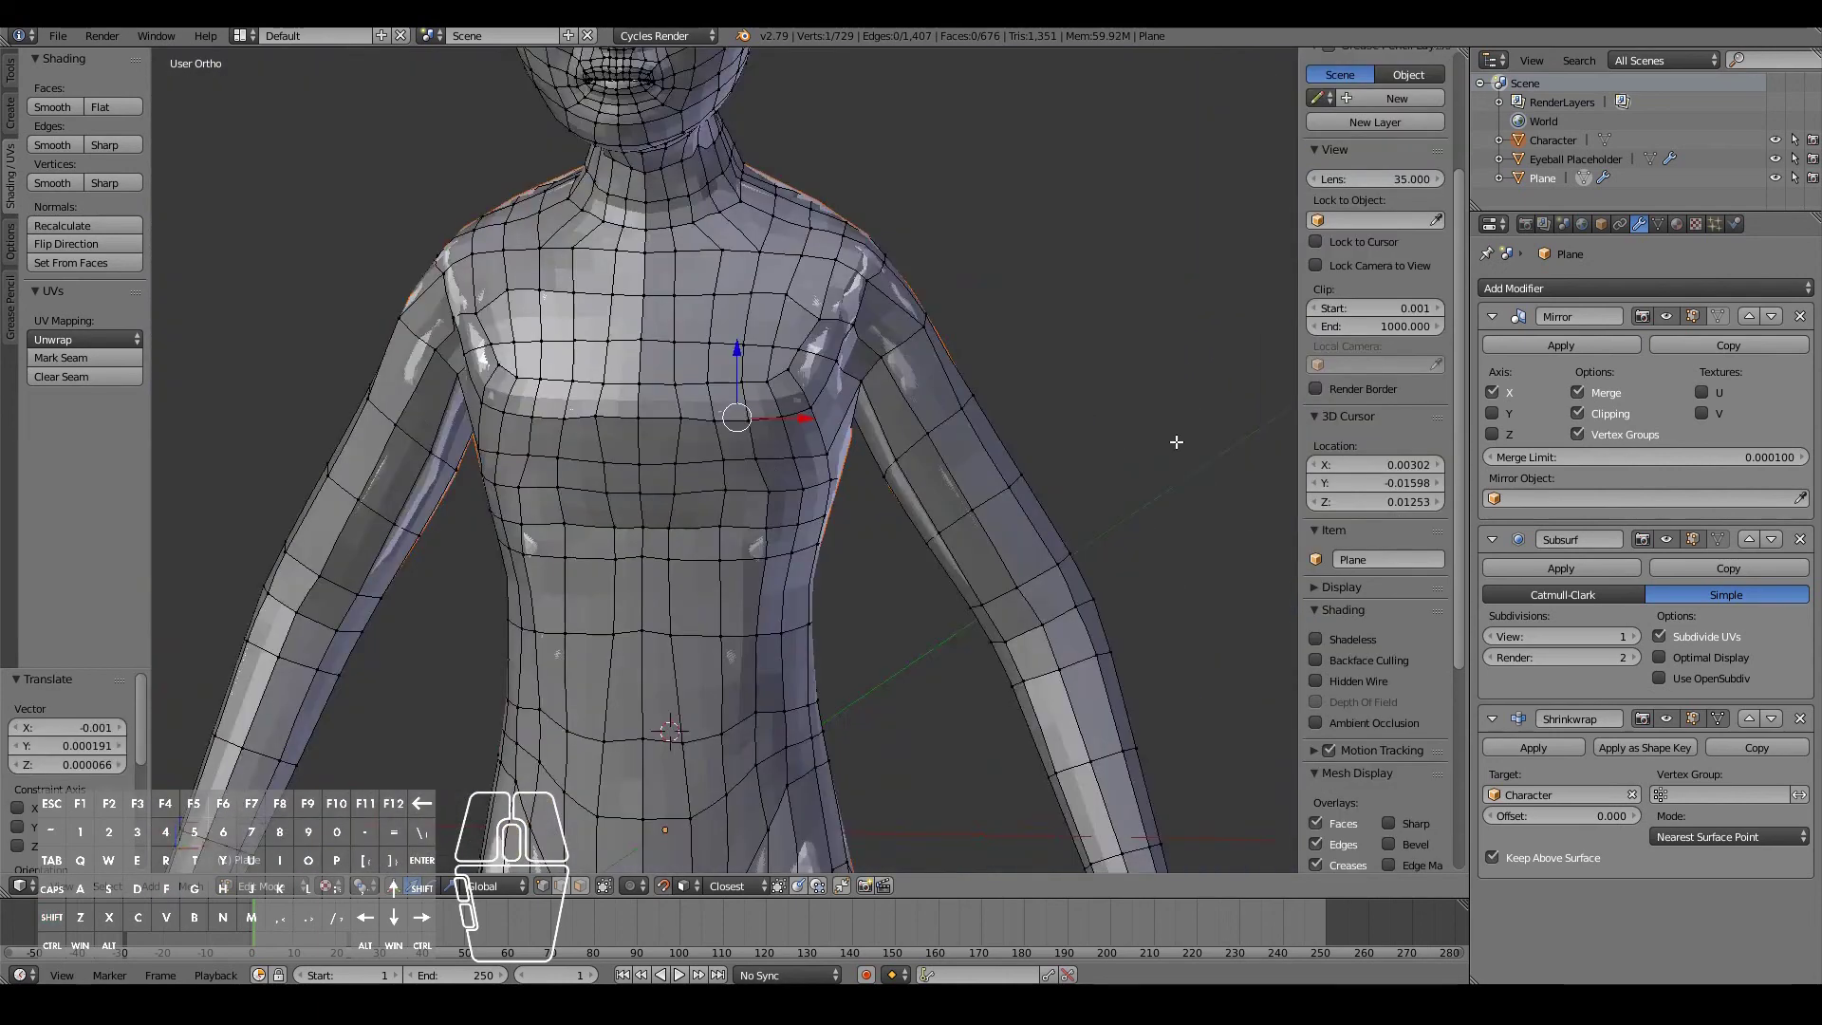
- Isolate the retopologized body in local view and examine it from the front and side
scroll(940, 448, down, 5)
key(KP_Divide)
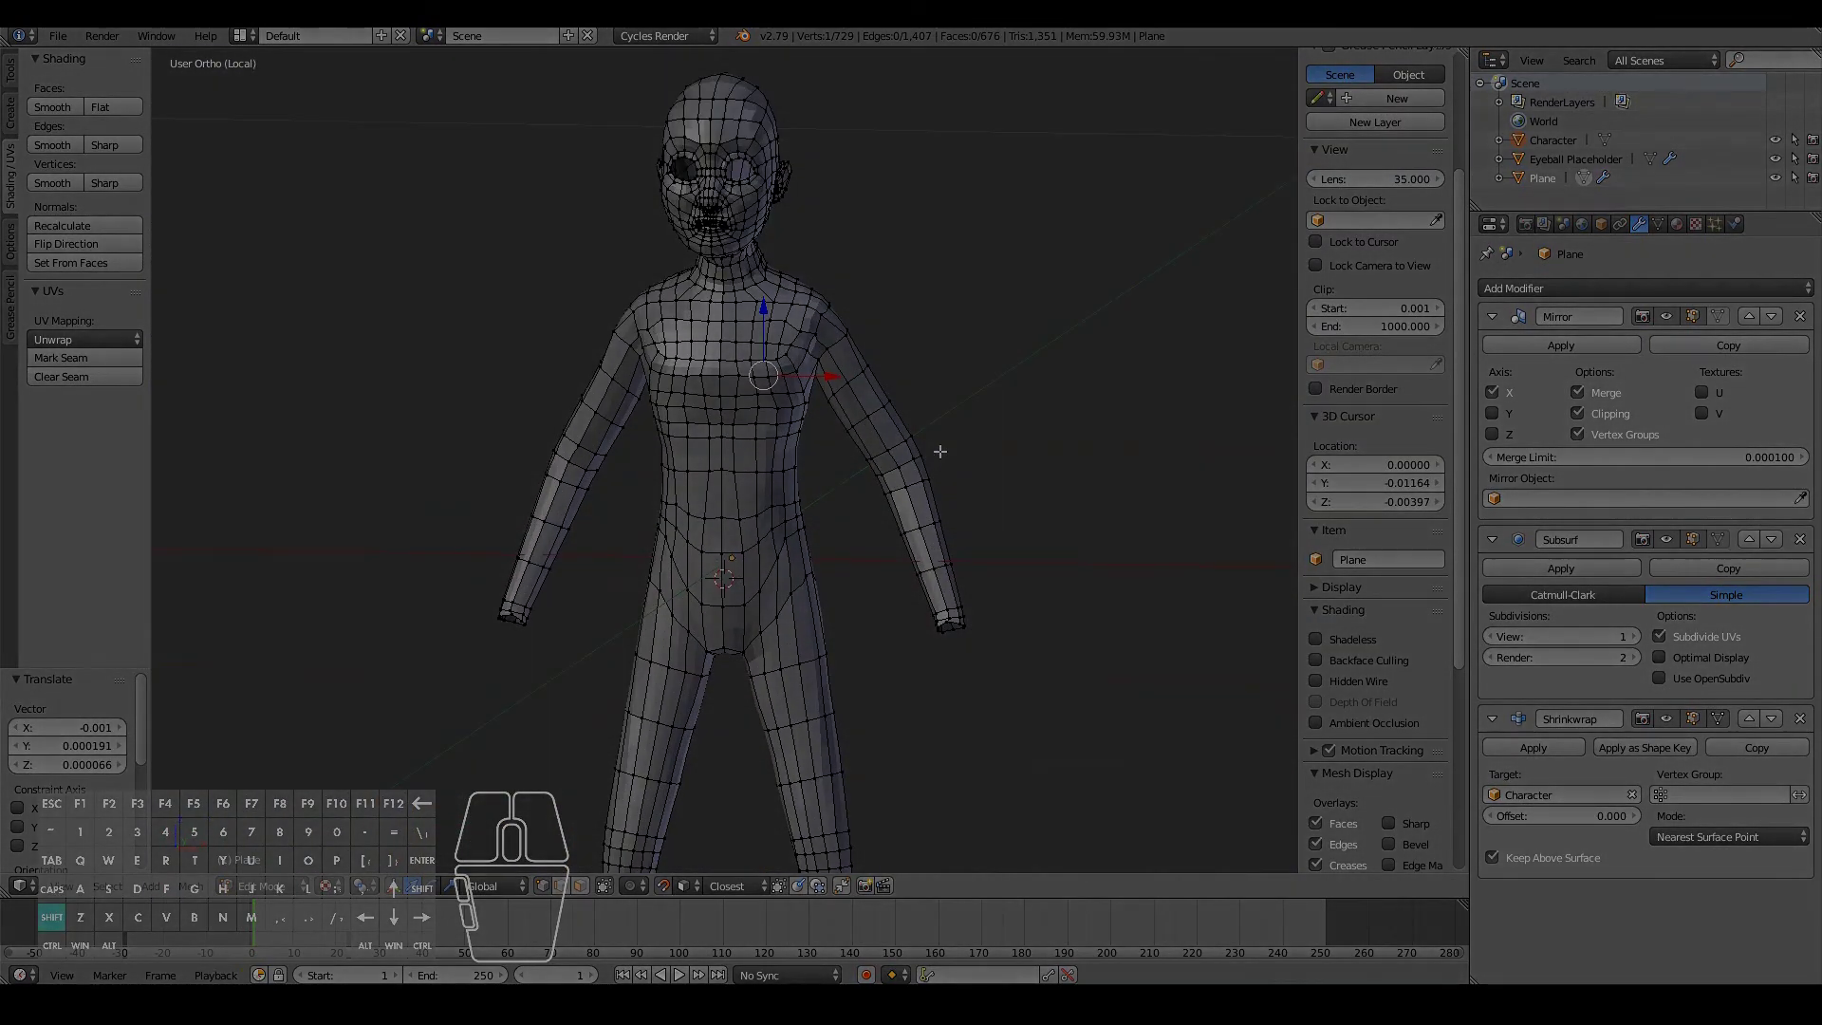
middle_drag(939, 452, 775, 442)
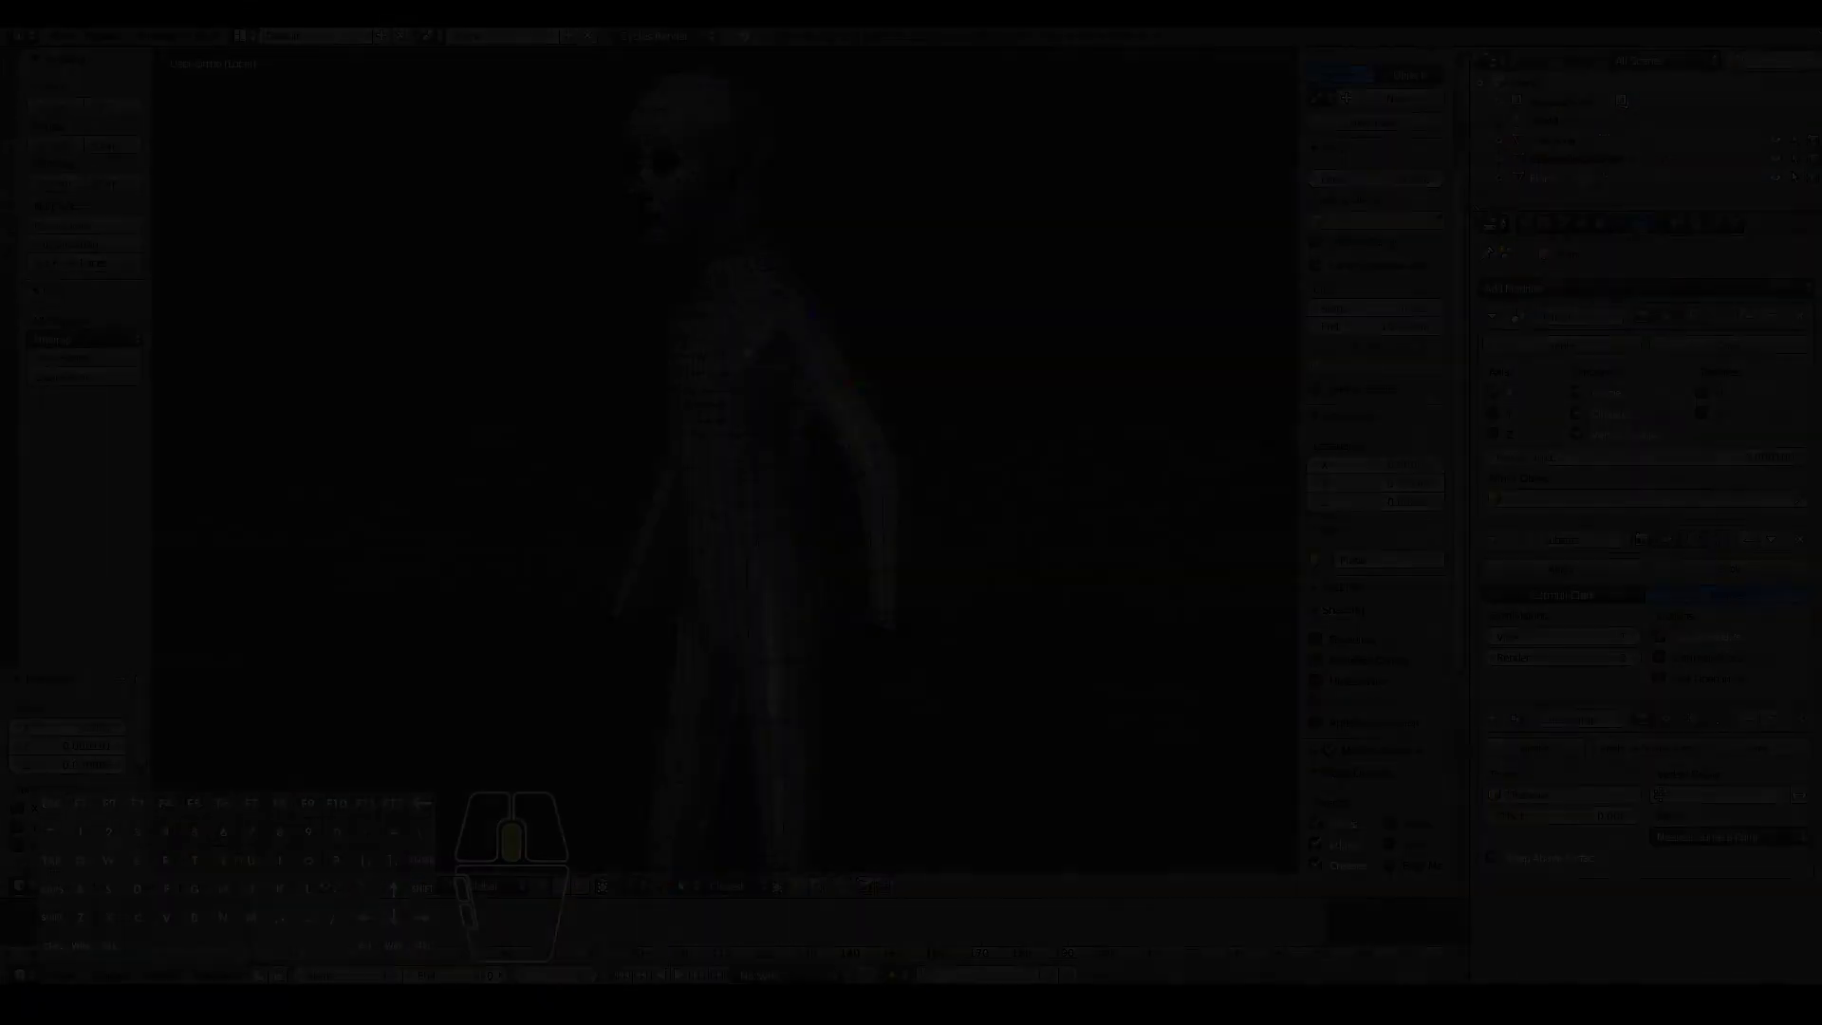